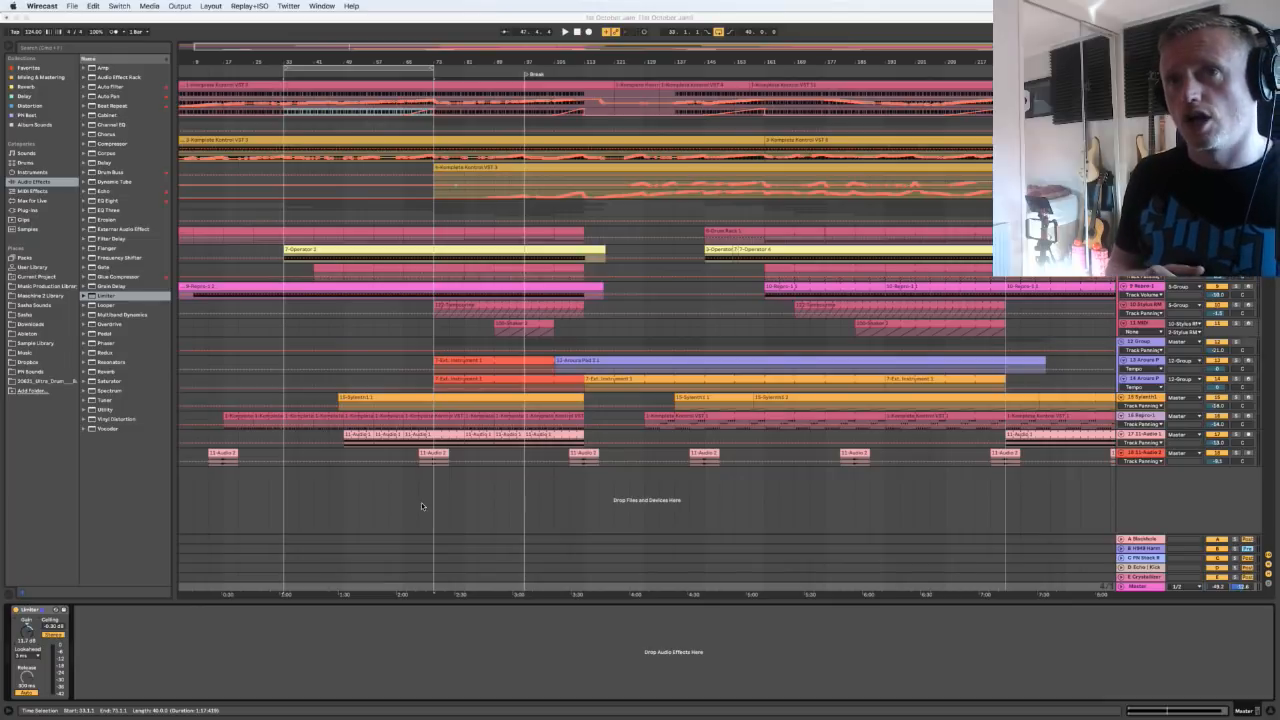
Switch to Chrome, view the When We Dip interview and the Beatport page for The Becoming, and return to Live
scroll(493, 559, "left", 2)
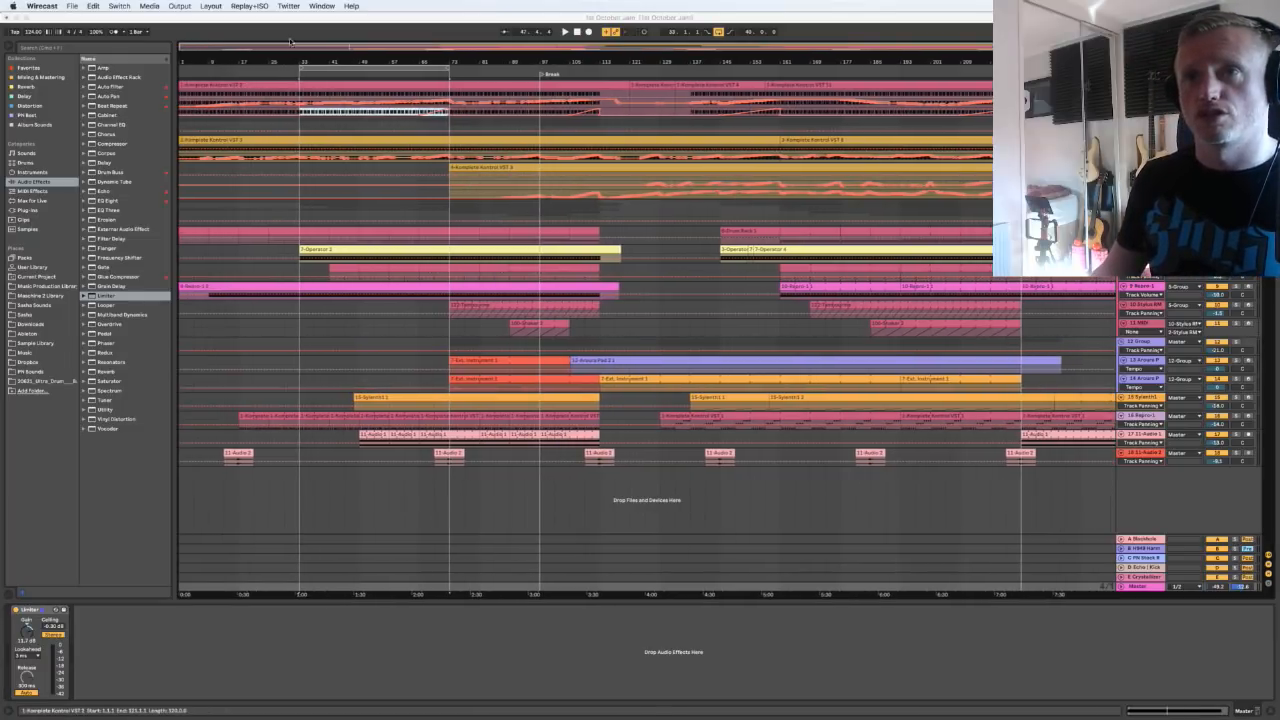
left_click(290, 27)
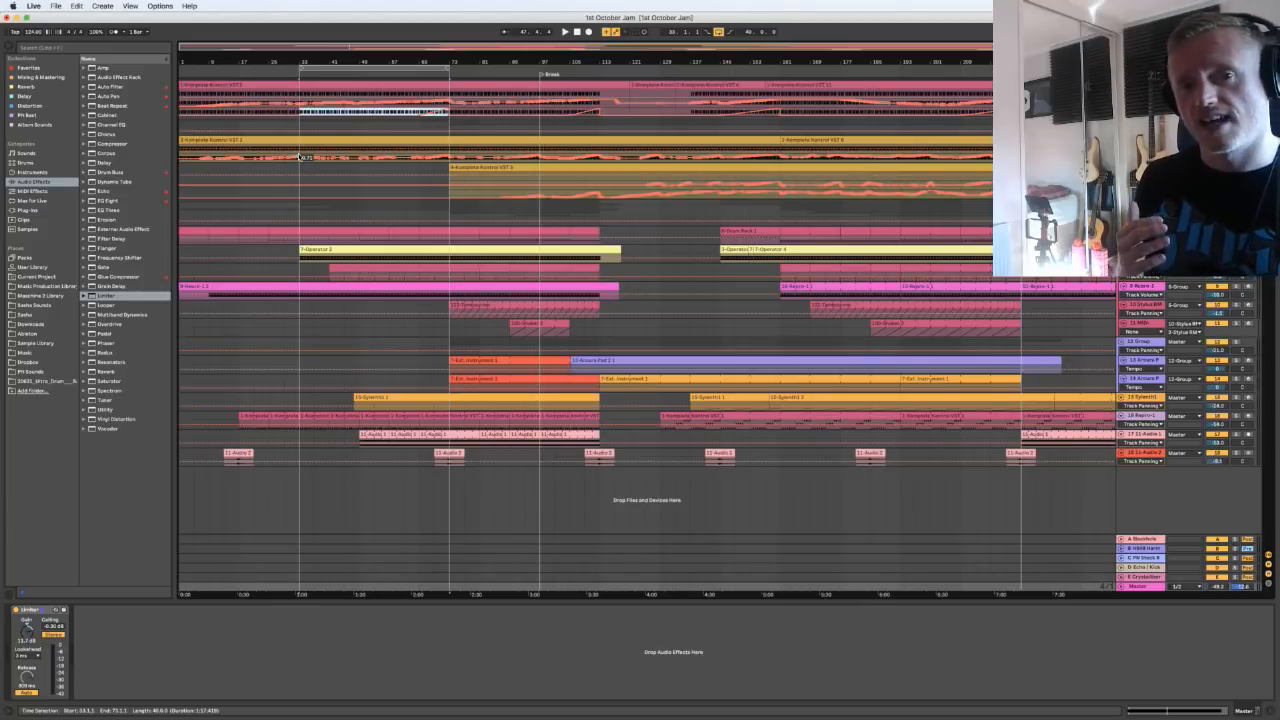
key("super+Tab")
key("super+Tab")
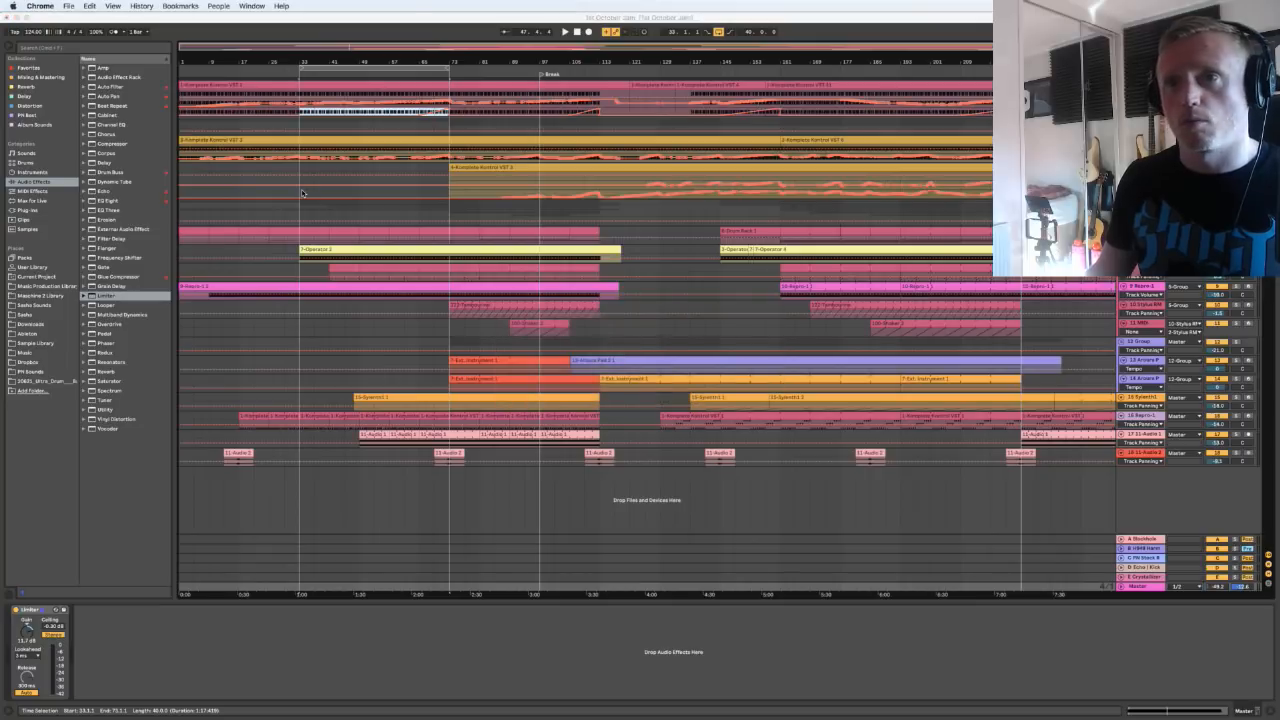
key("super+Tab")
key("super+Tab")
key("super+Tab")
key("super+Tab")
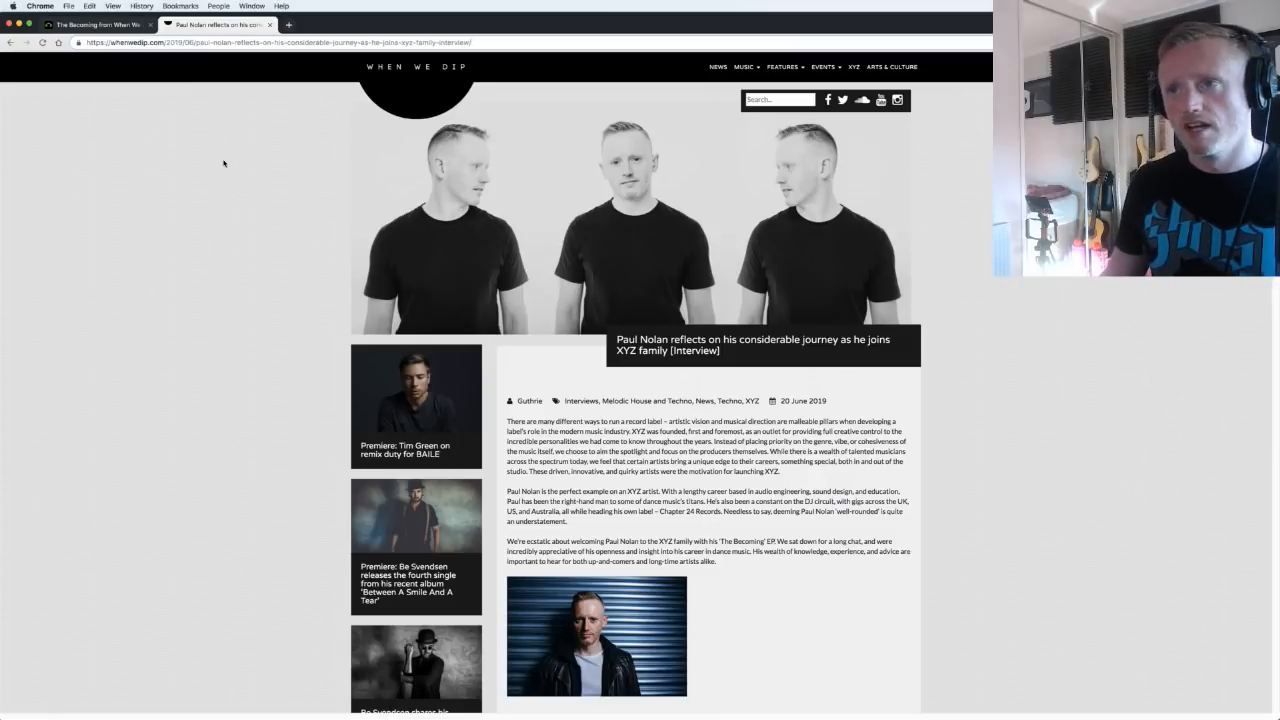
left_click(115, 20)
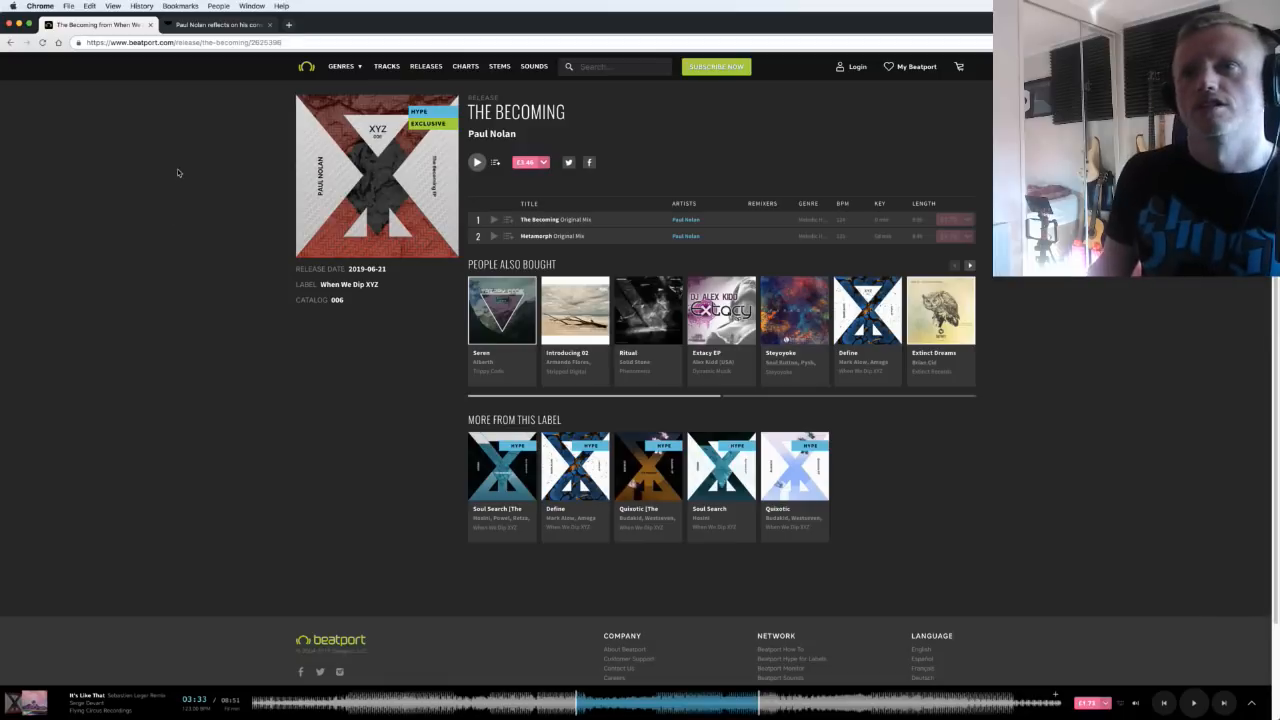
key("super+Tab")
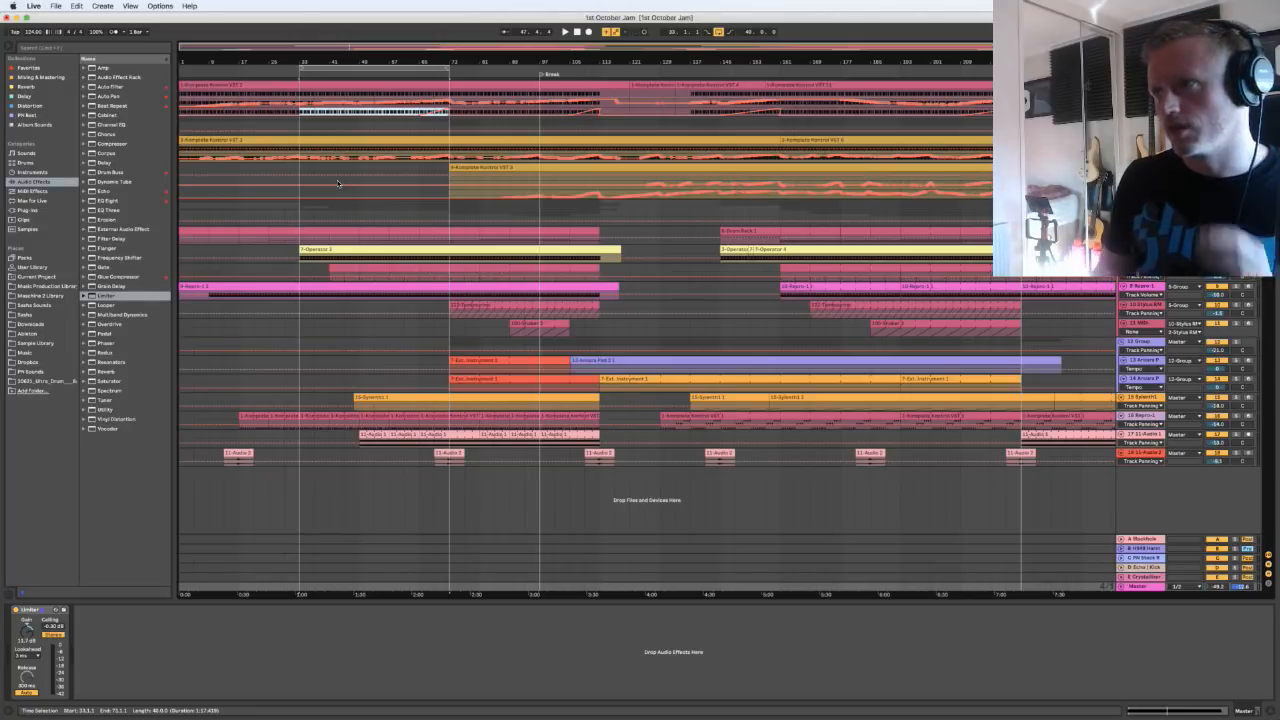
Turn off the arrangement loop and play the arrangement from bar 33
left_click(299, 114)
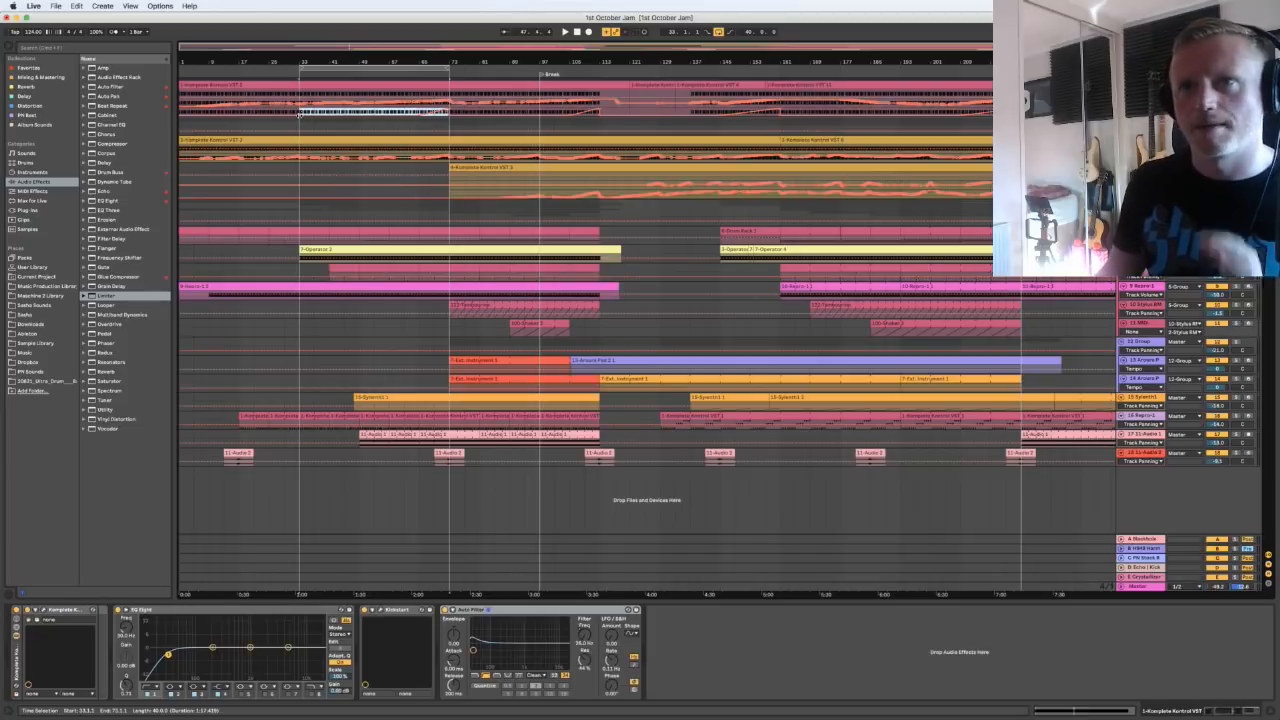
left_click(312, 112)
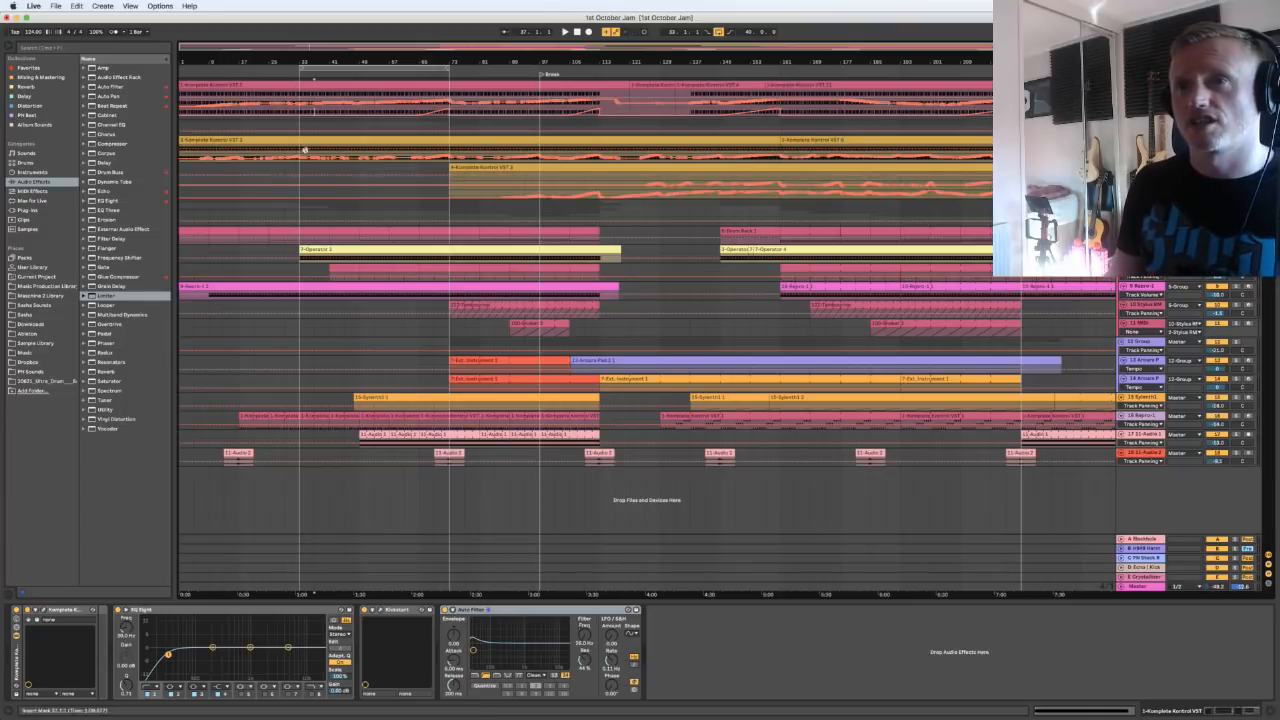
left_click(1141, 206)
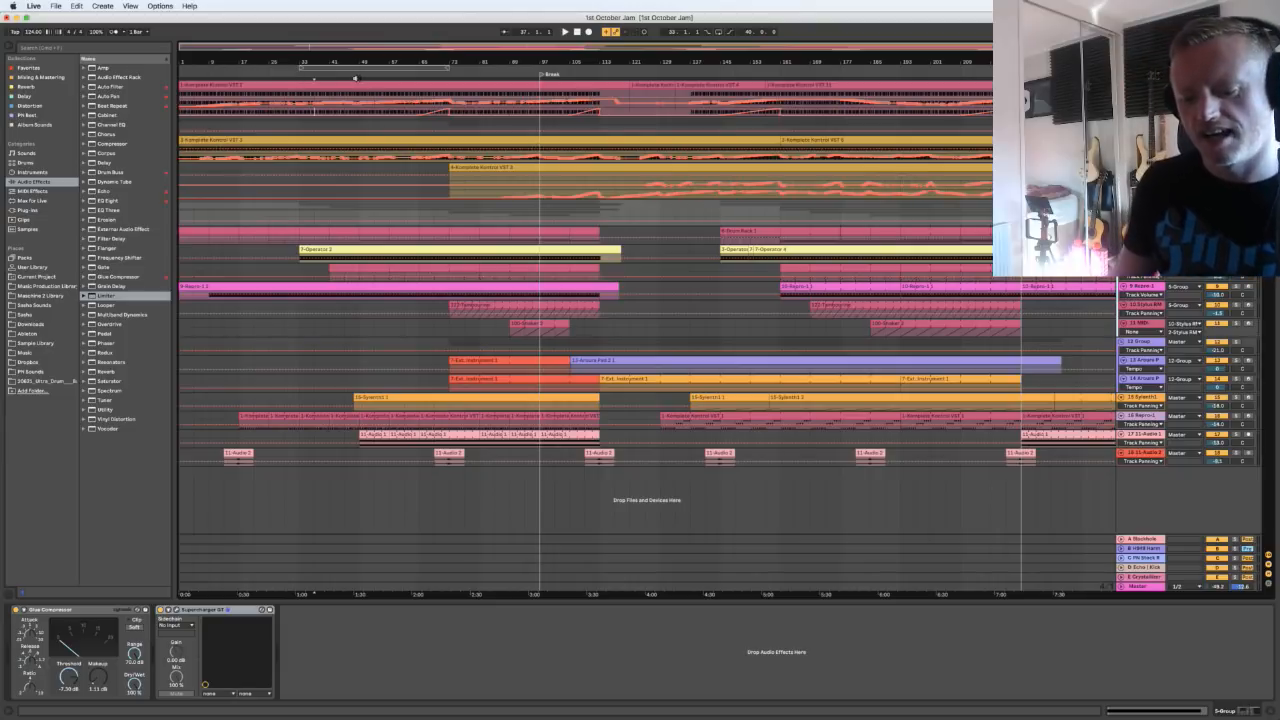
left_click(356, 78)
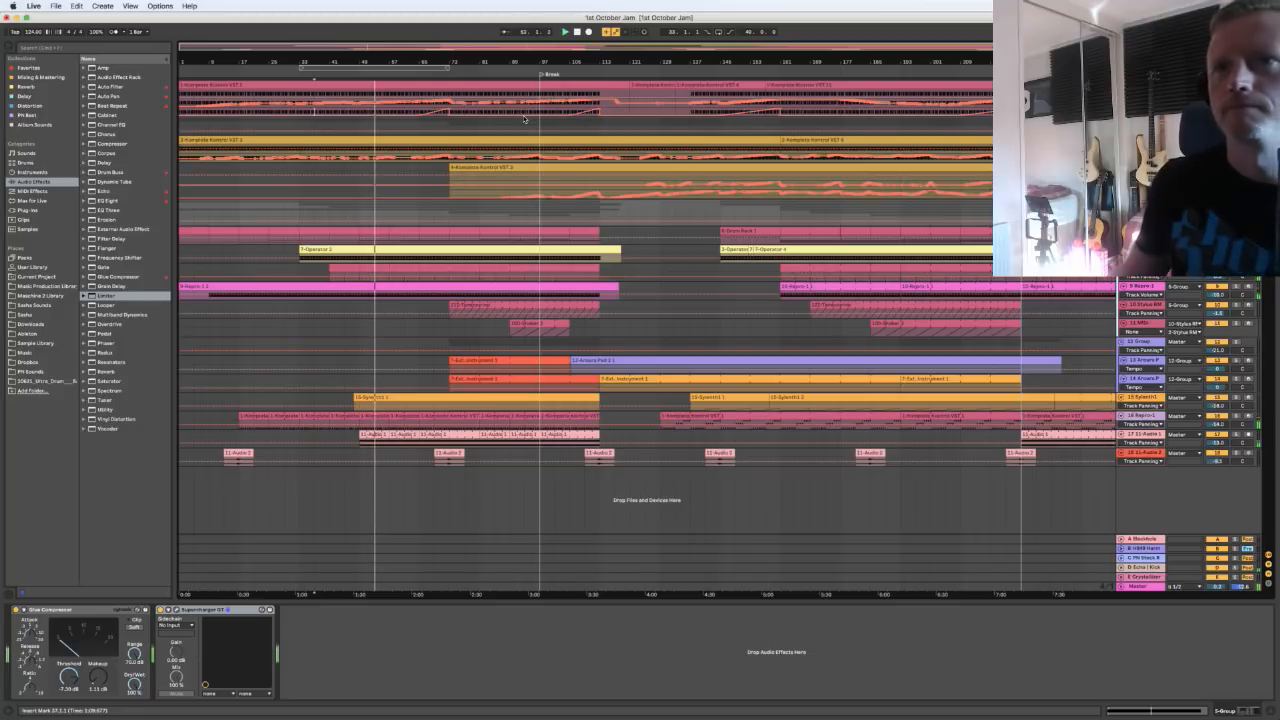
left_click(388, 204)
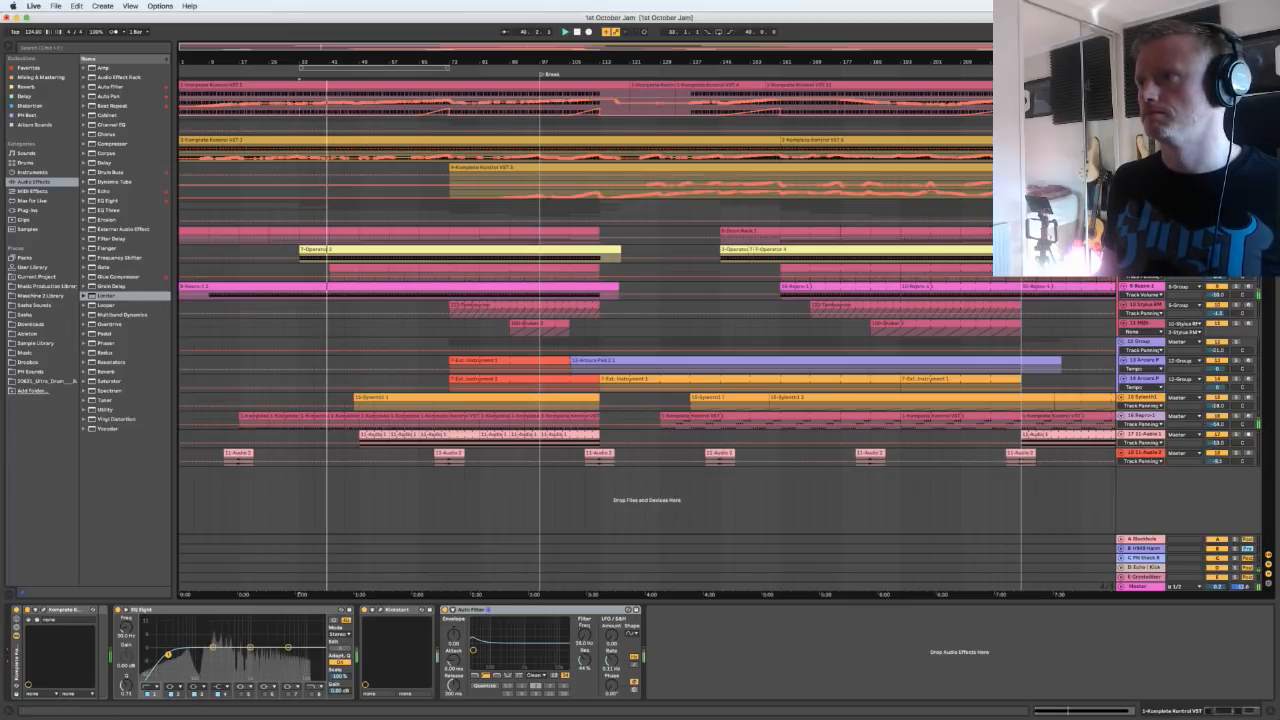
Enlarge the tracks to fit the arrangement height and unfold tracks 7, 8, 9 and 11 in the drum group
key("h")
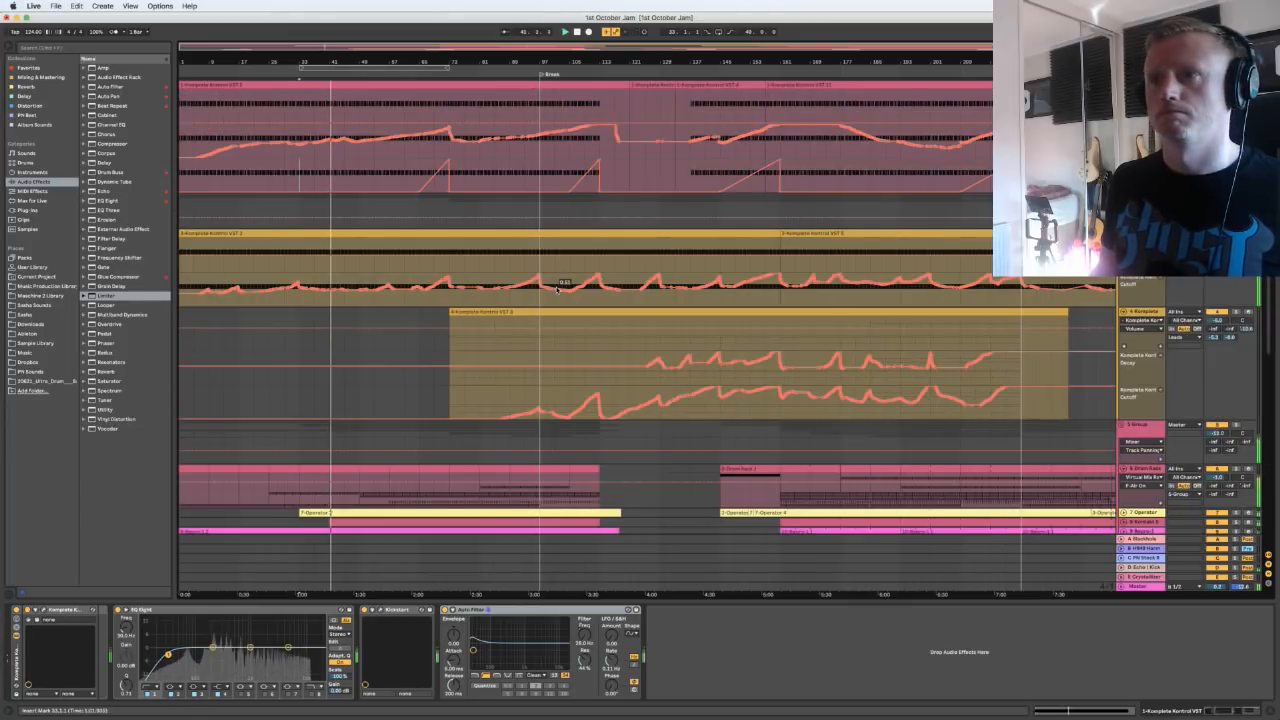
scroll(565, 285, "down", 5)
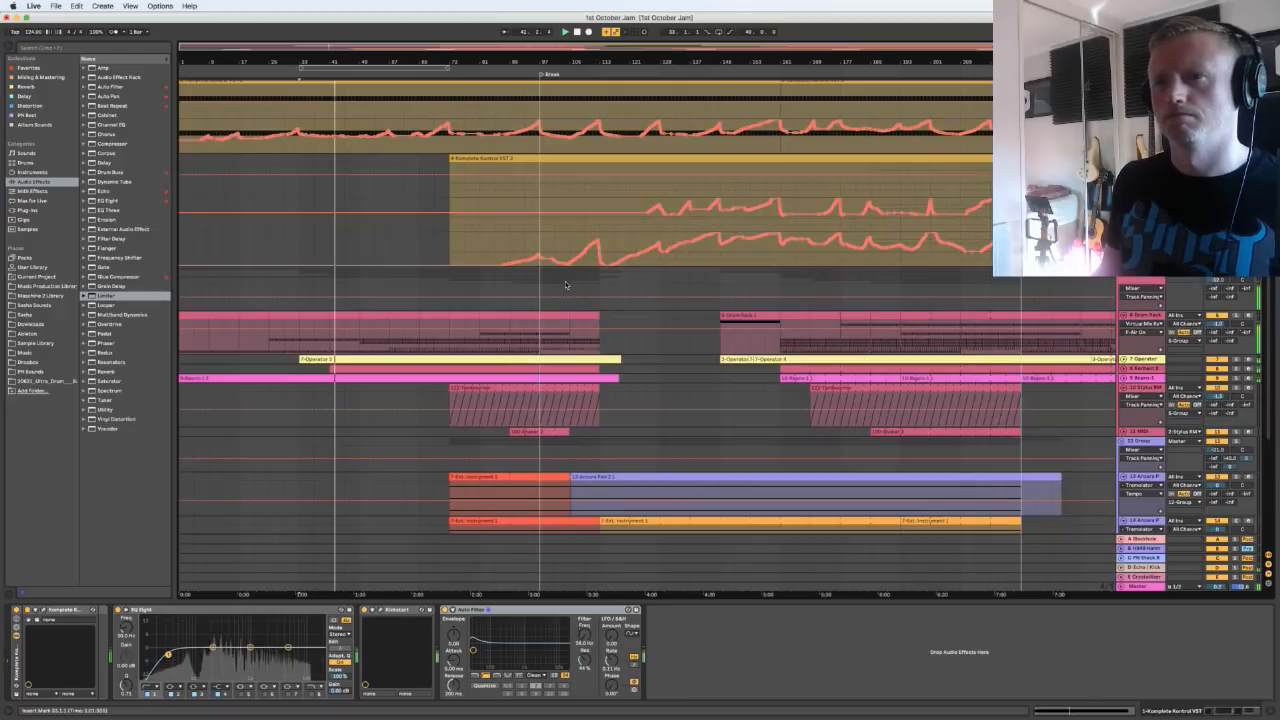
scroll(565, 285, "down", 2)
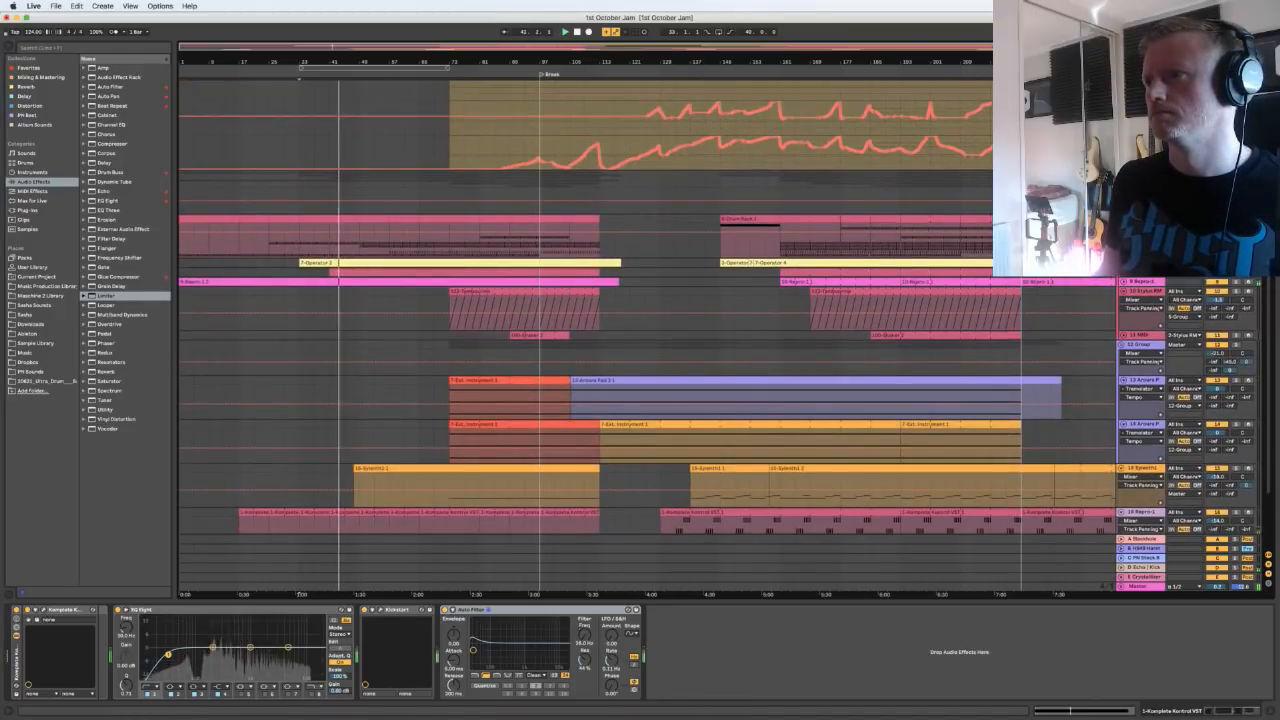
scroll(565, 285, "up", 3)
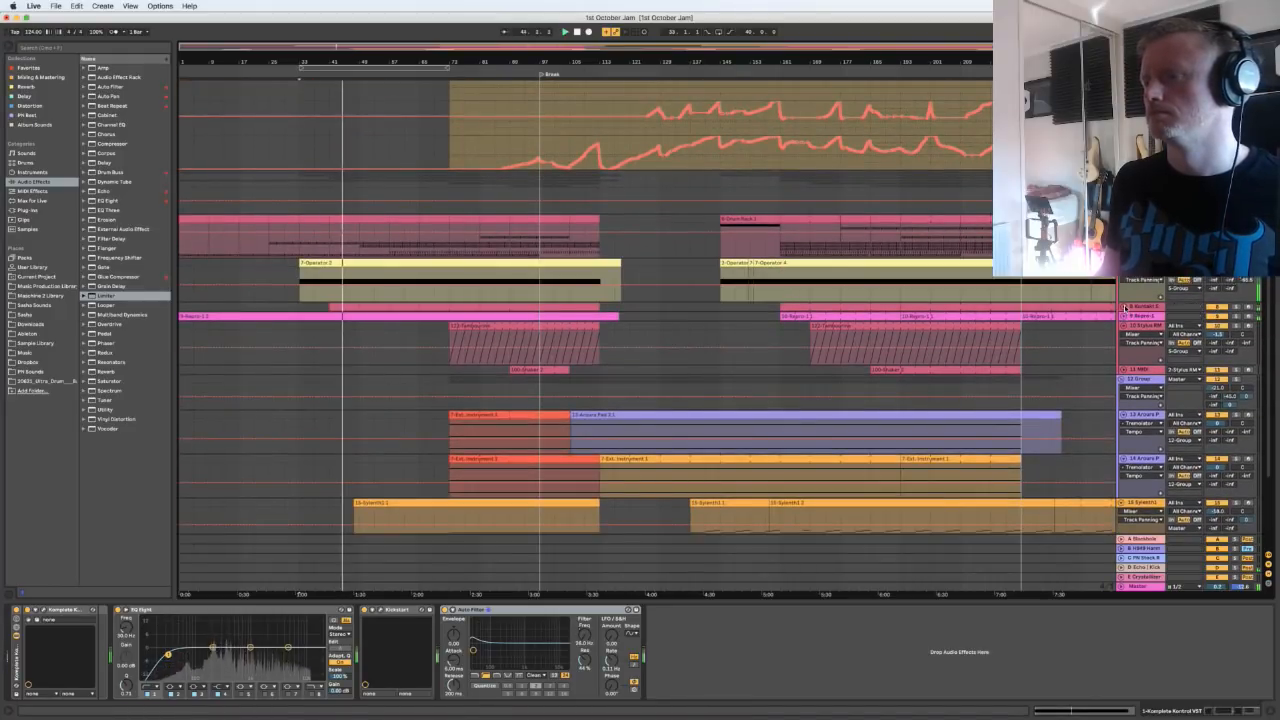
left_click(1122, 351)
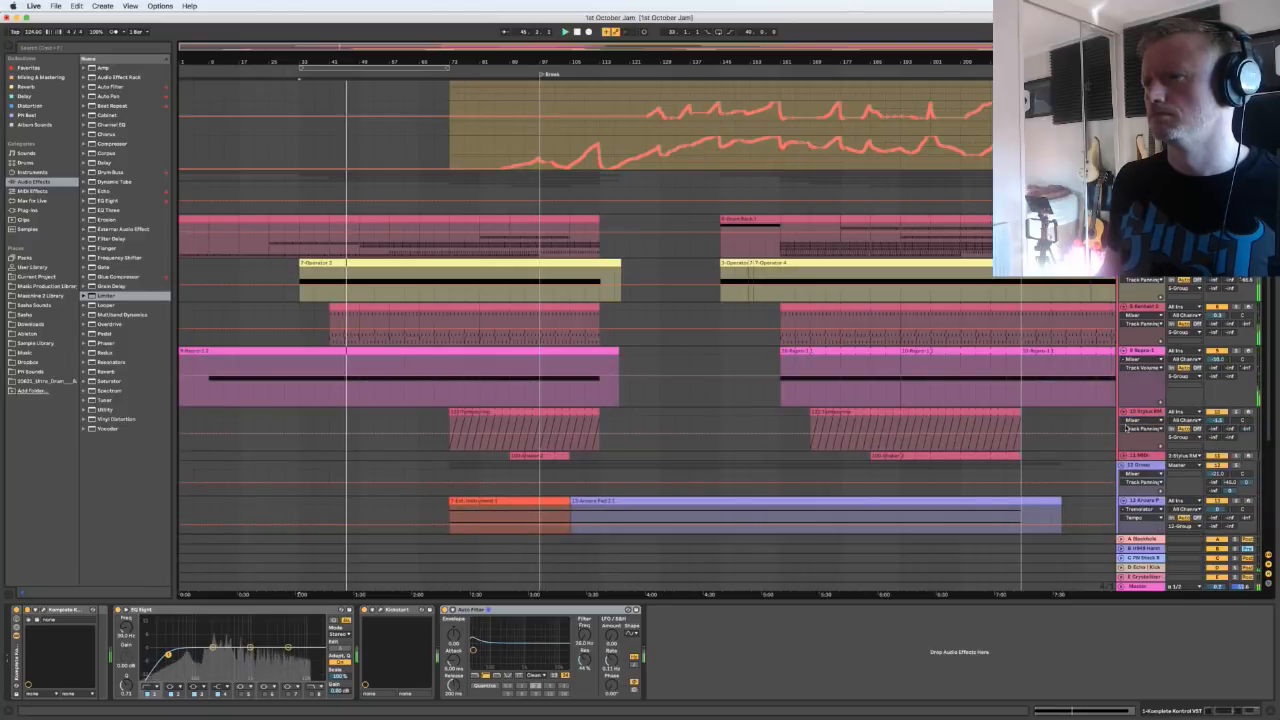
left_click(1122, 455)
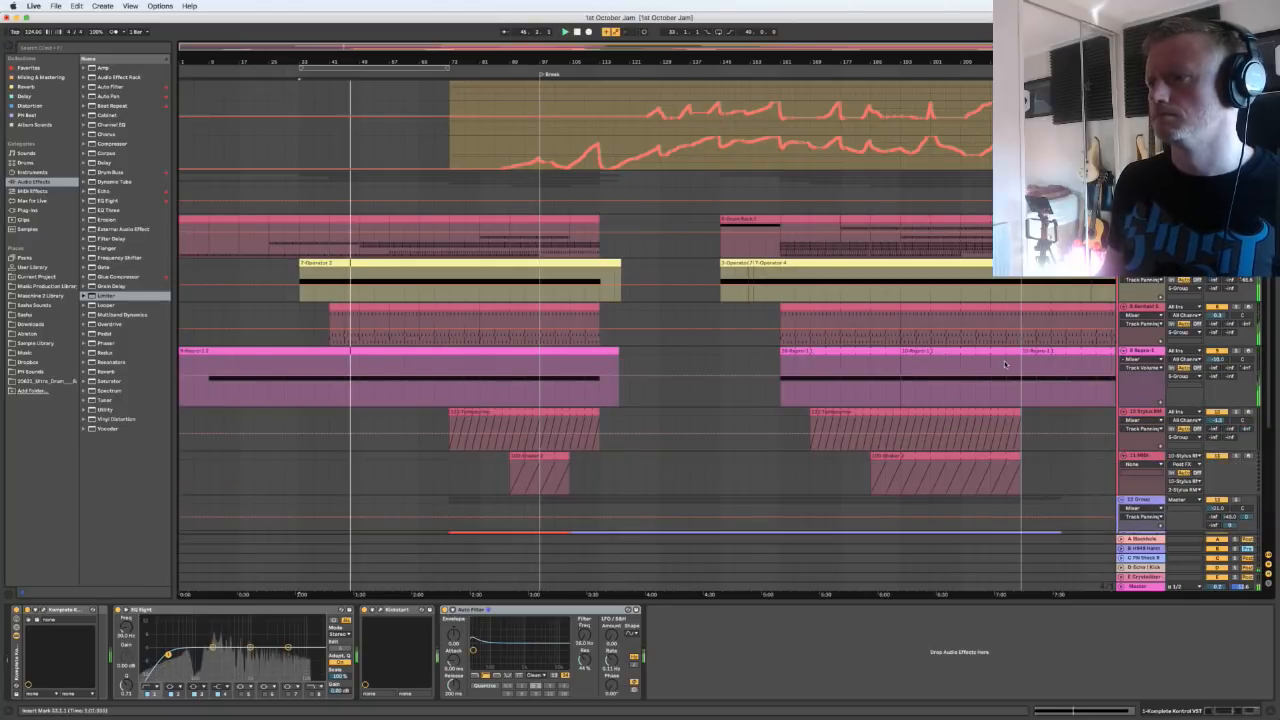
Review the track layering and filter automation while the arrangement plays through the break marker, and stop playback around bar 112
scroll(1005, 364, "down", 3)
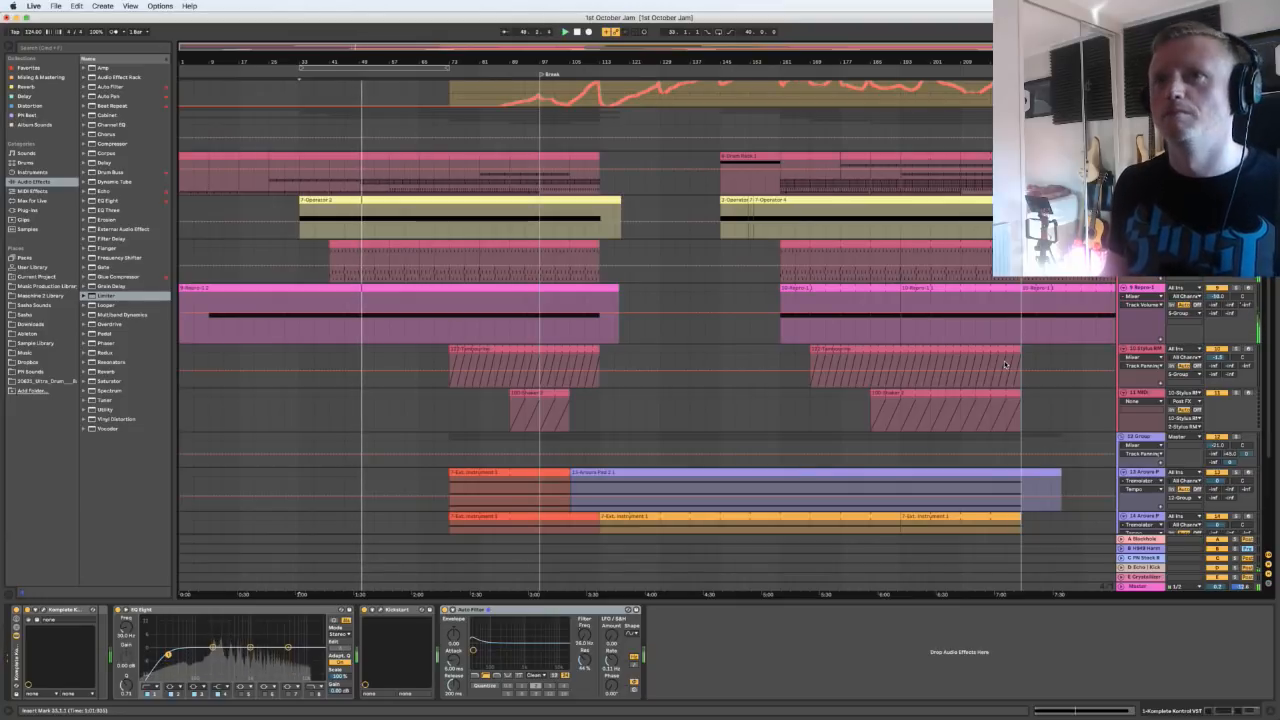
scroll(898, 347, "up", 5)
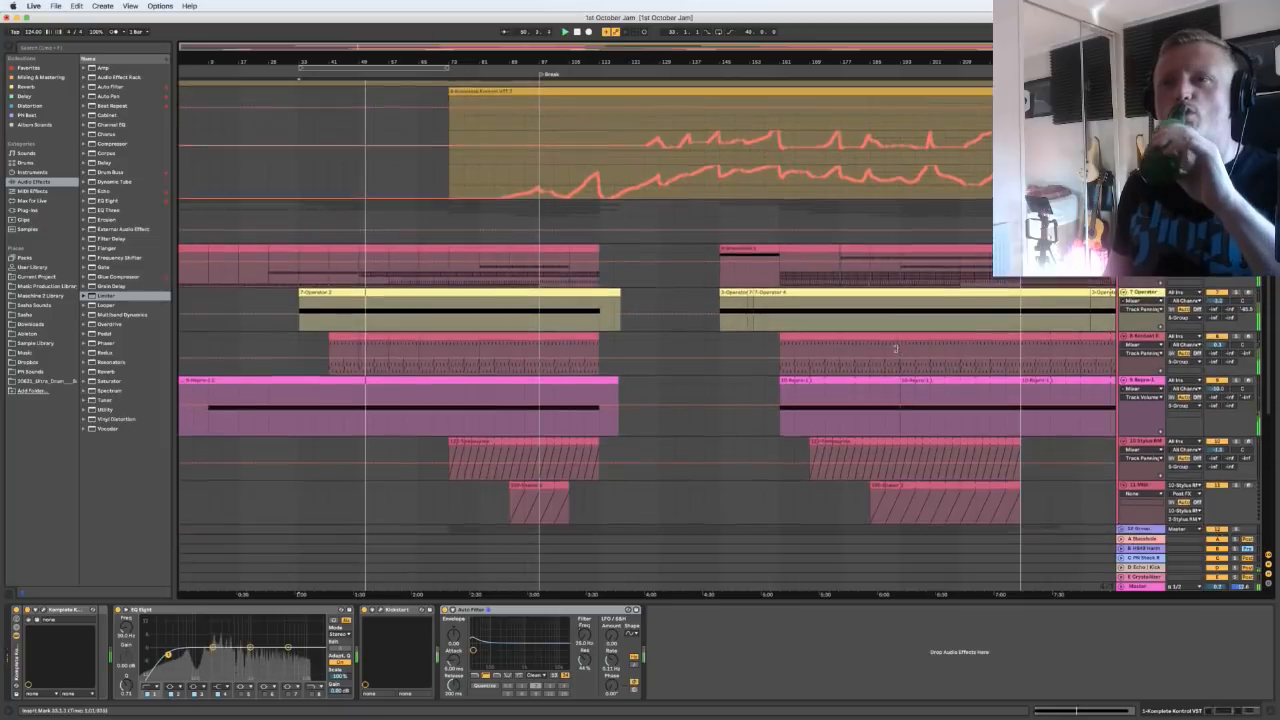
scroll(898, 347, "up", 3)
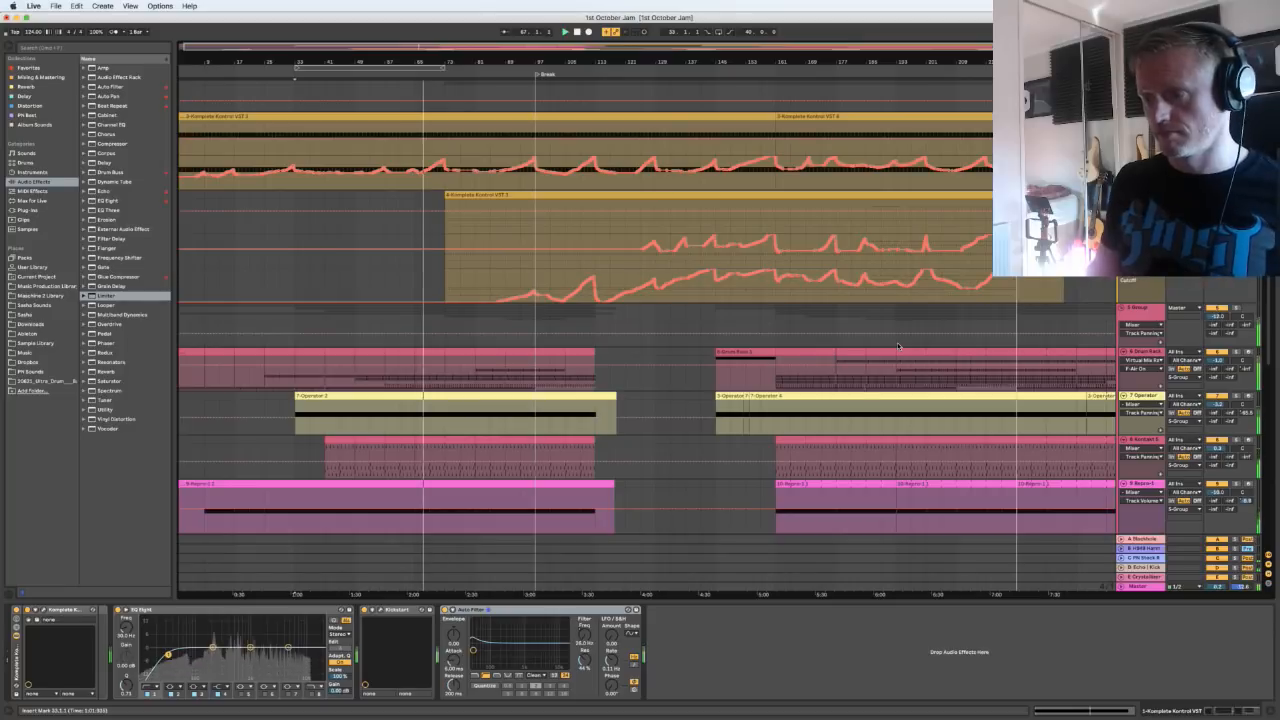
key("XF86AudioRaiseVolume")
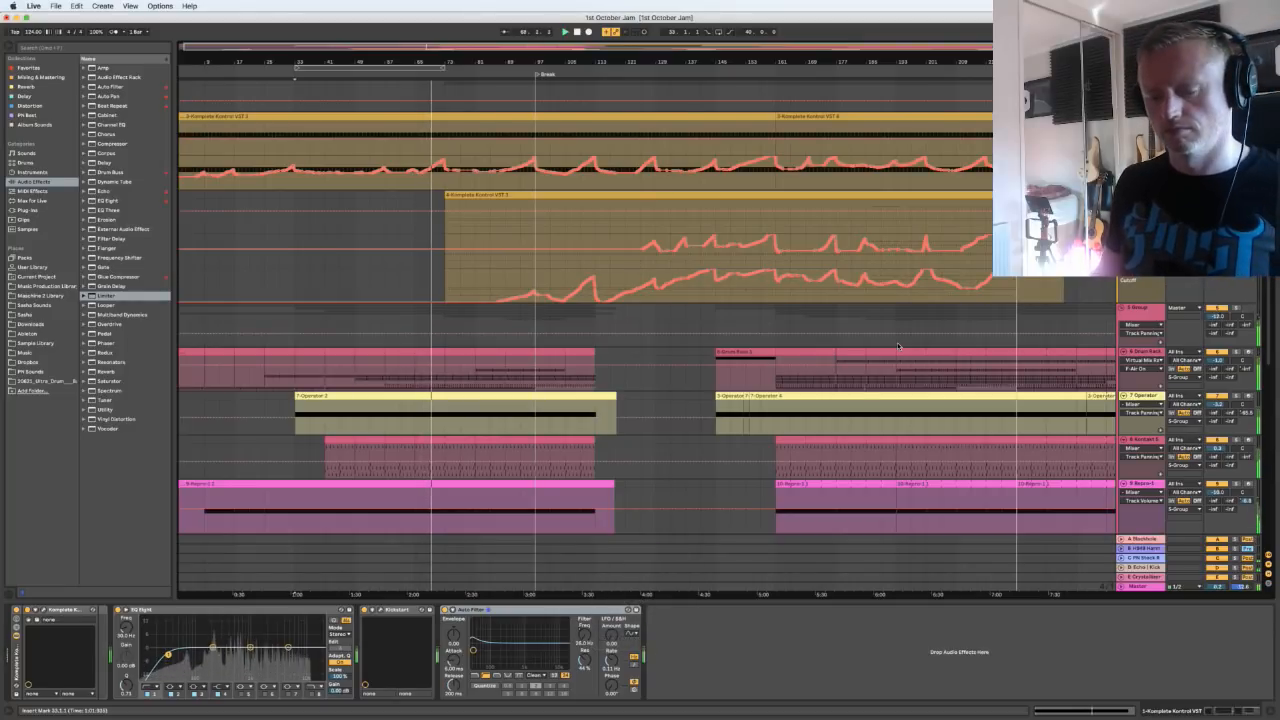
scroll(905, 300, "up", 4)
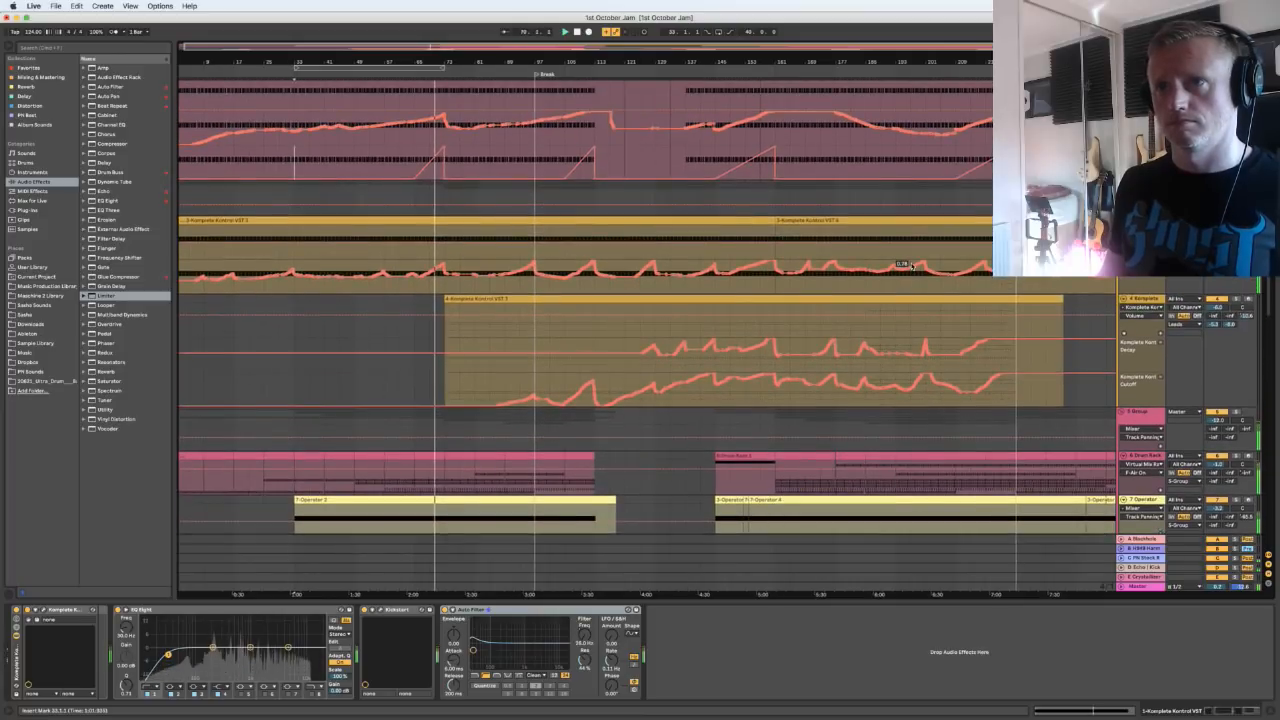
scroll(911, 266, "up", 1)
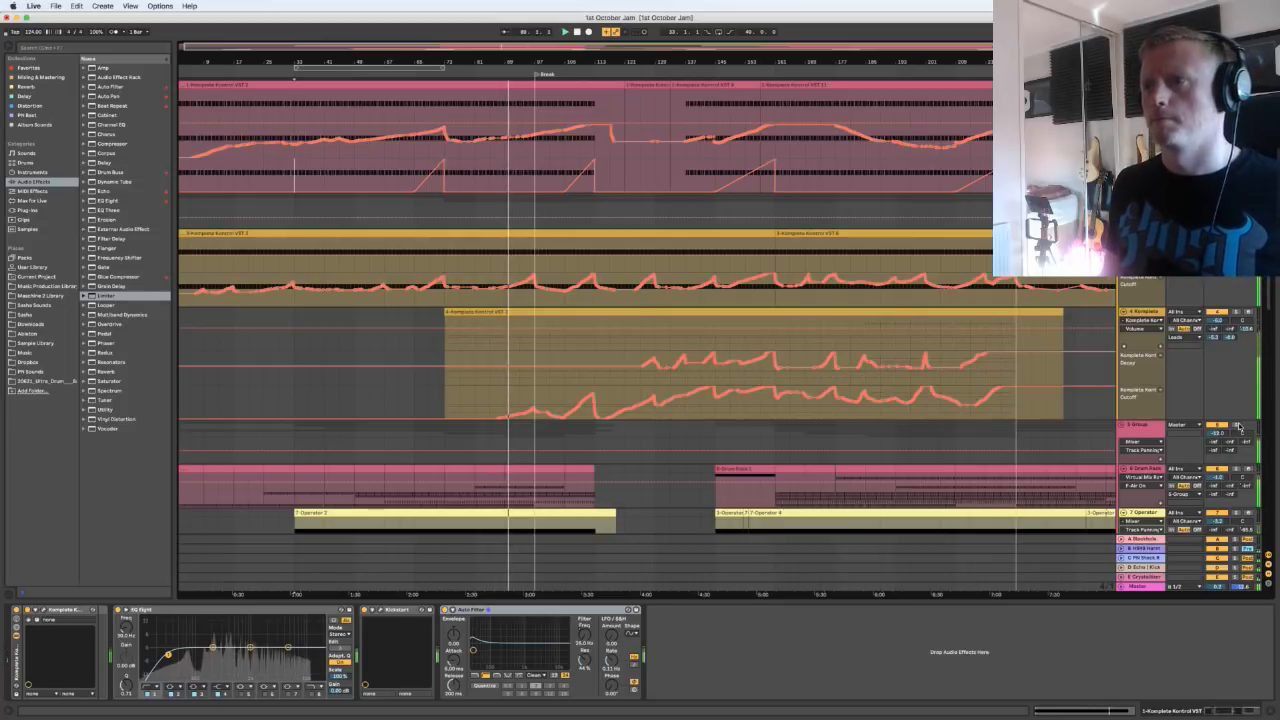
scroll(1170, 425, "down", 1)
scroll(1170, 425, "down", 8)
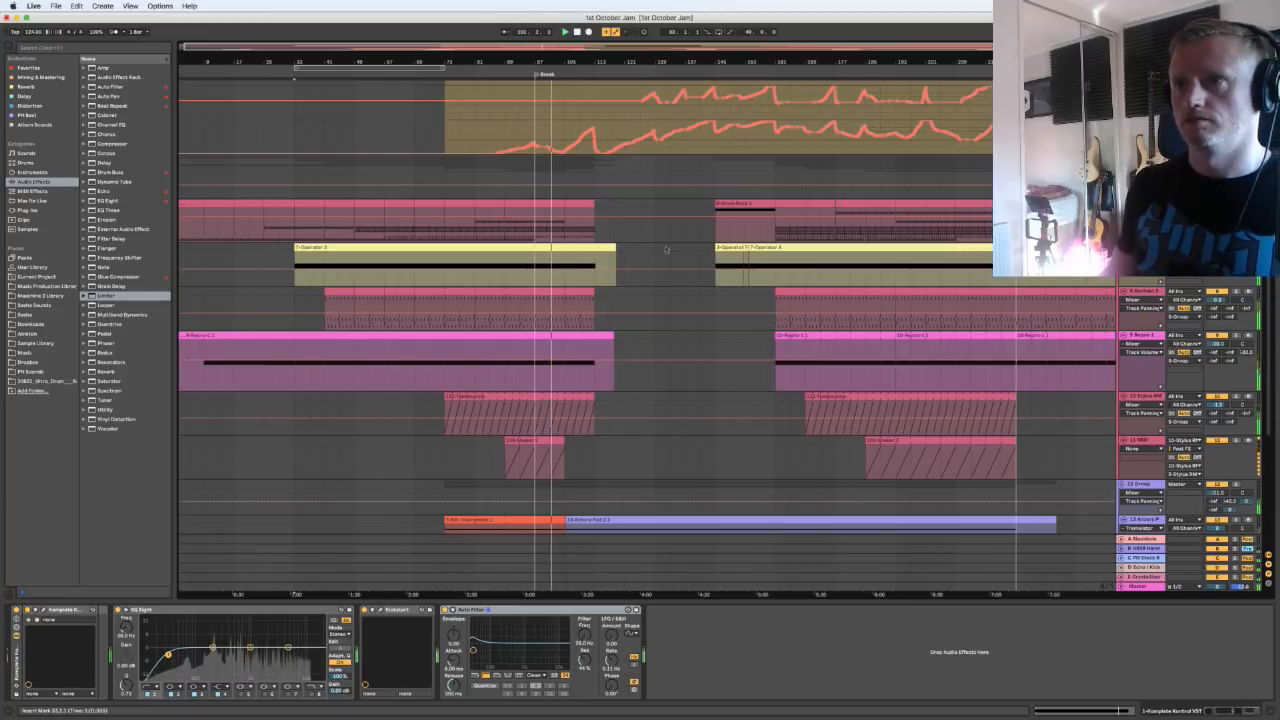
scroll(623, 257, "up", 3)
scroll(623, 257, "up", 5)
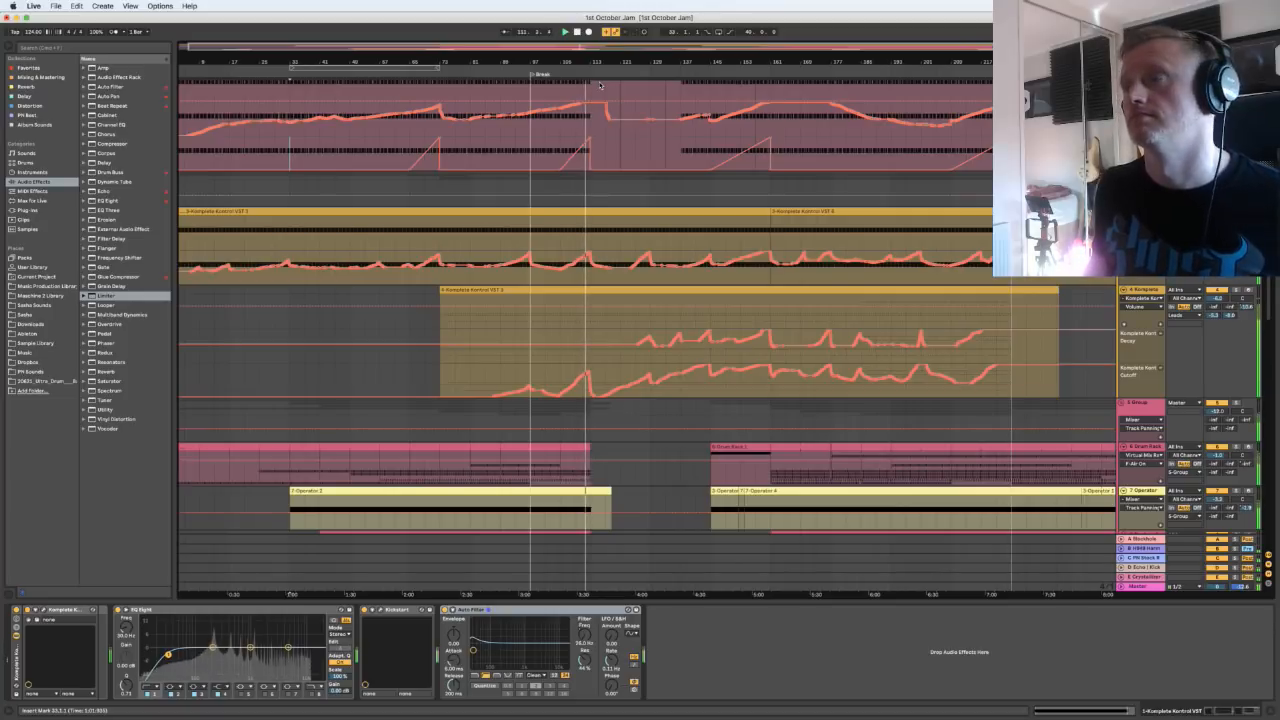
key("space")
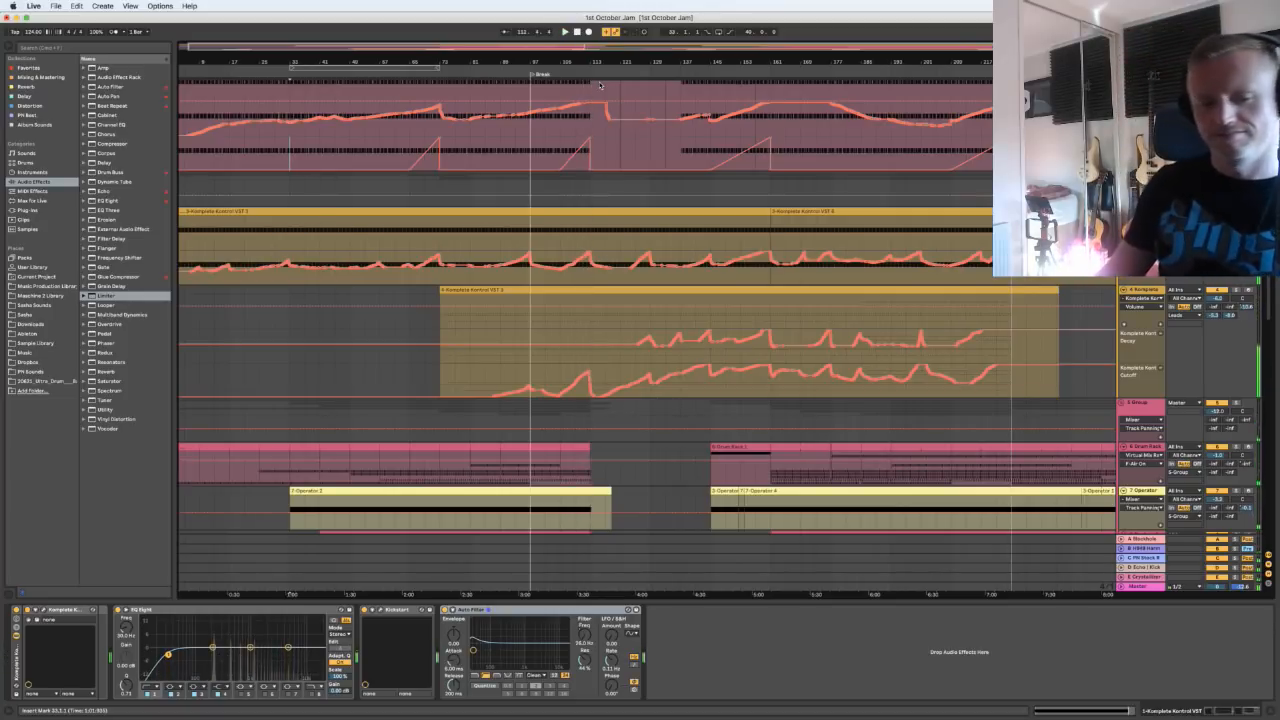
Deactivate the Komplete Kontrol track 4 and place the insert marker at bar 65 on the Leads group
left_click(1218, 290)
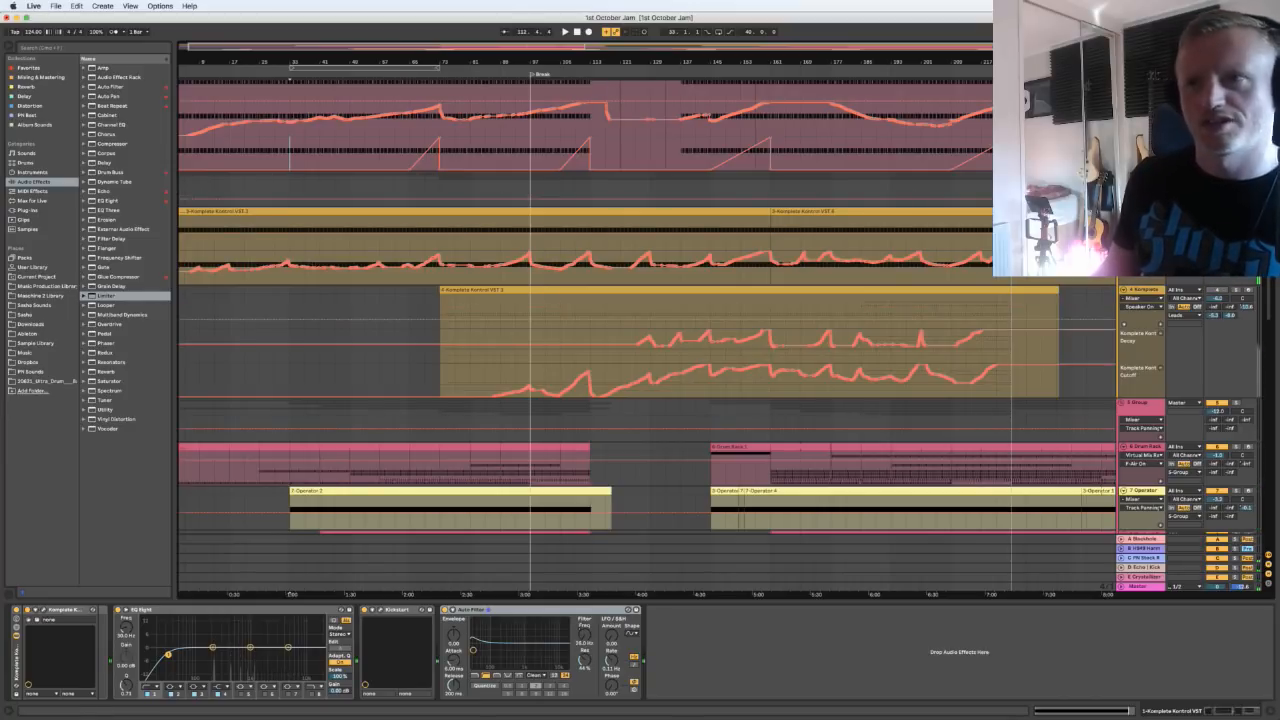
left_click(410, 189)
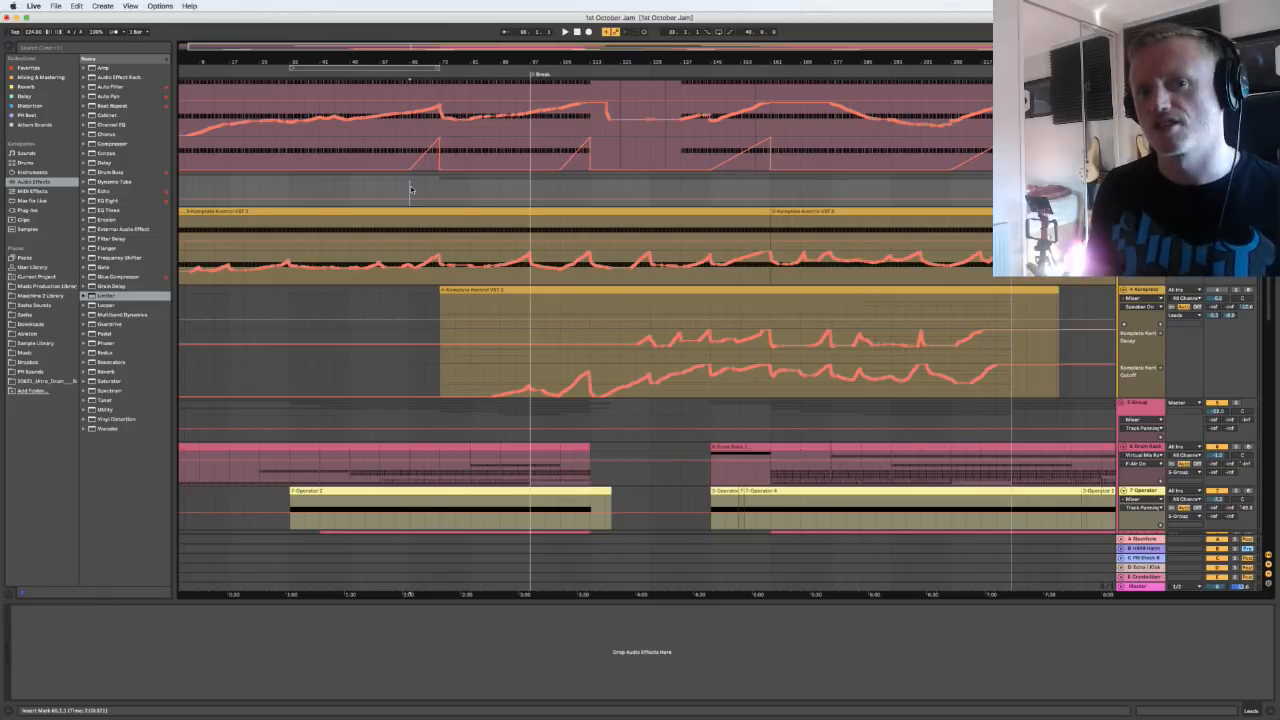
Select bars 89 to 105 on the Drum Rack track and play that range as a loop
scroll(480, 230, "down", 5)
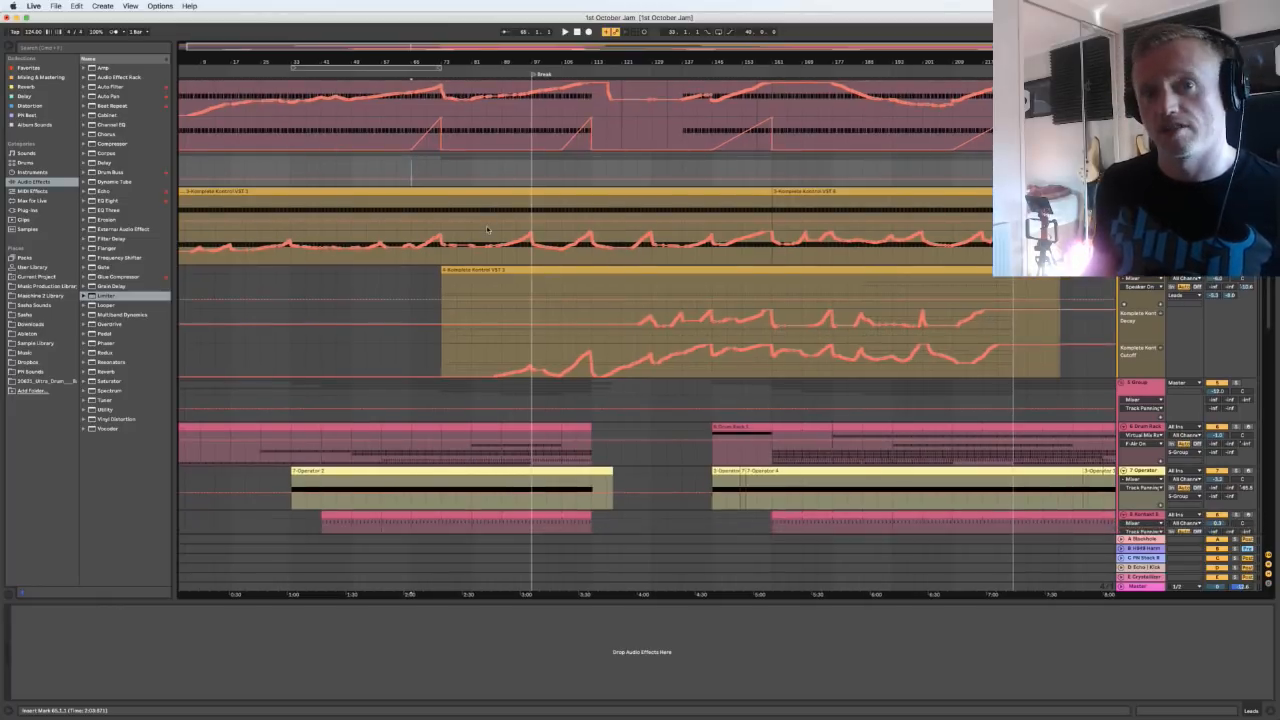
scroll(425, 250, "down", 5)
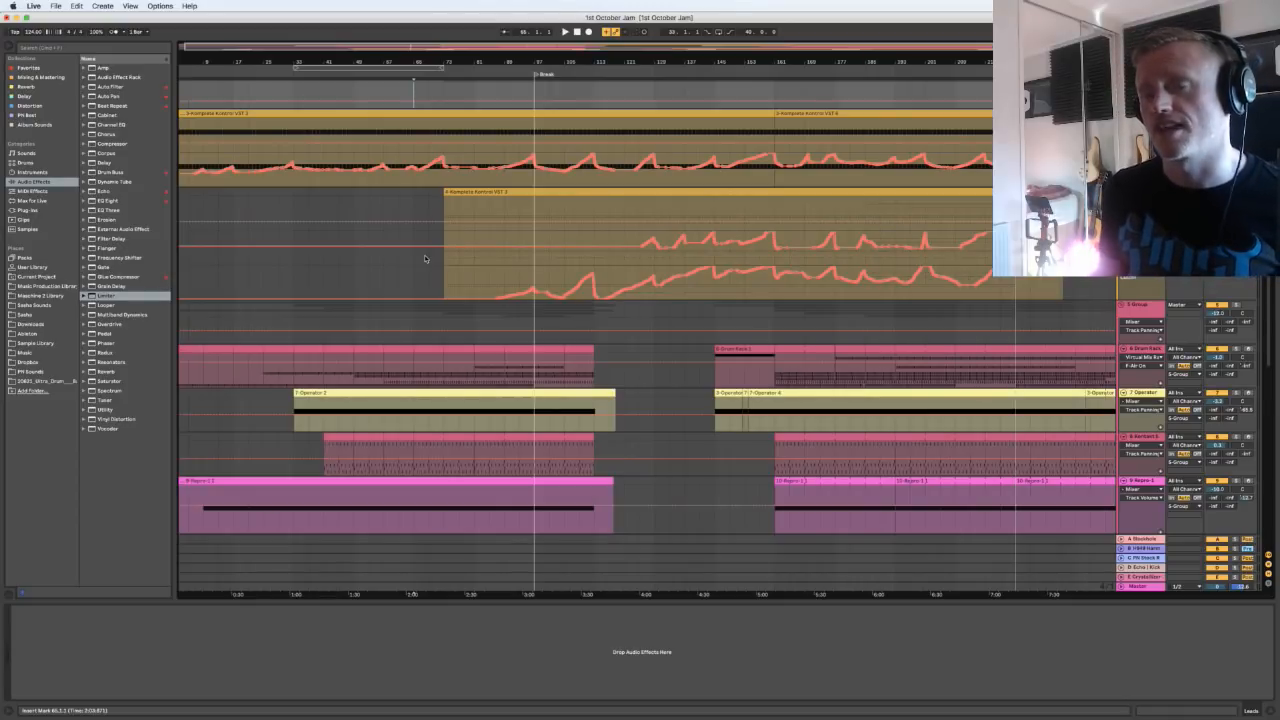
scroll(426, 258, "down", 7)
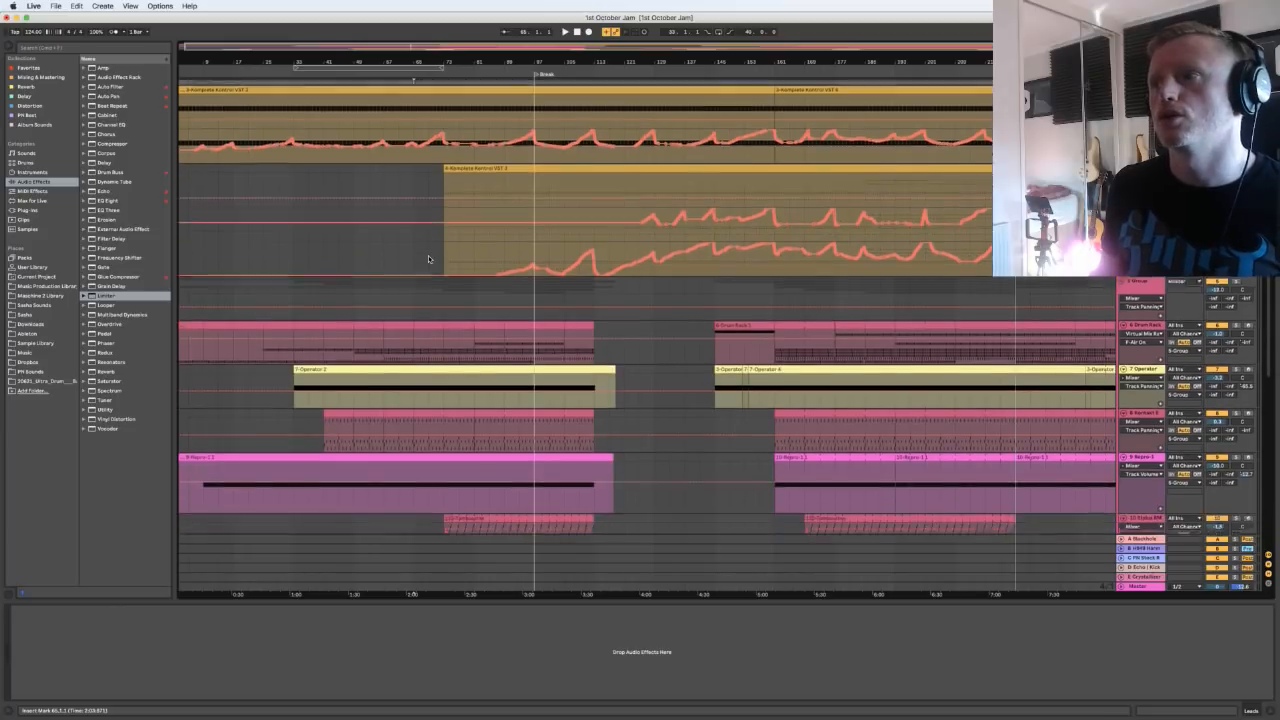
scroll(428, 258, "down", 4)
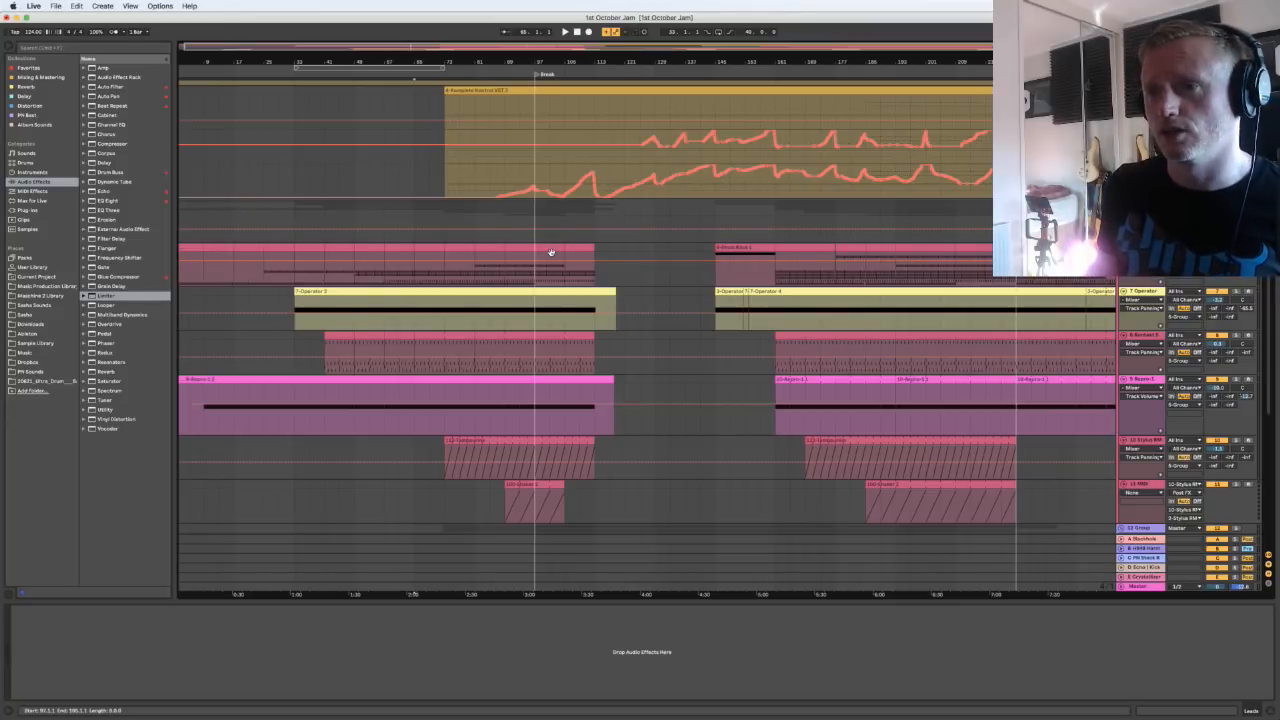
left_click(489, 259)
left_click_drag(521, 258, 546, 259)
key("space")
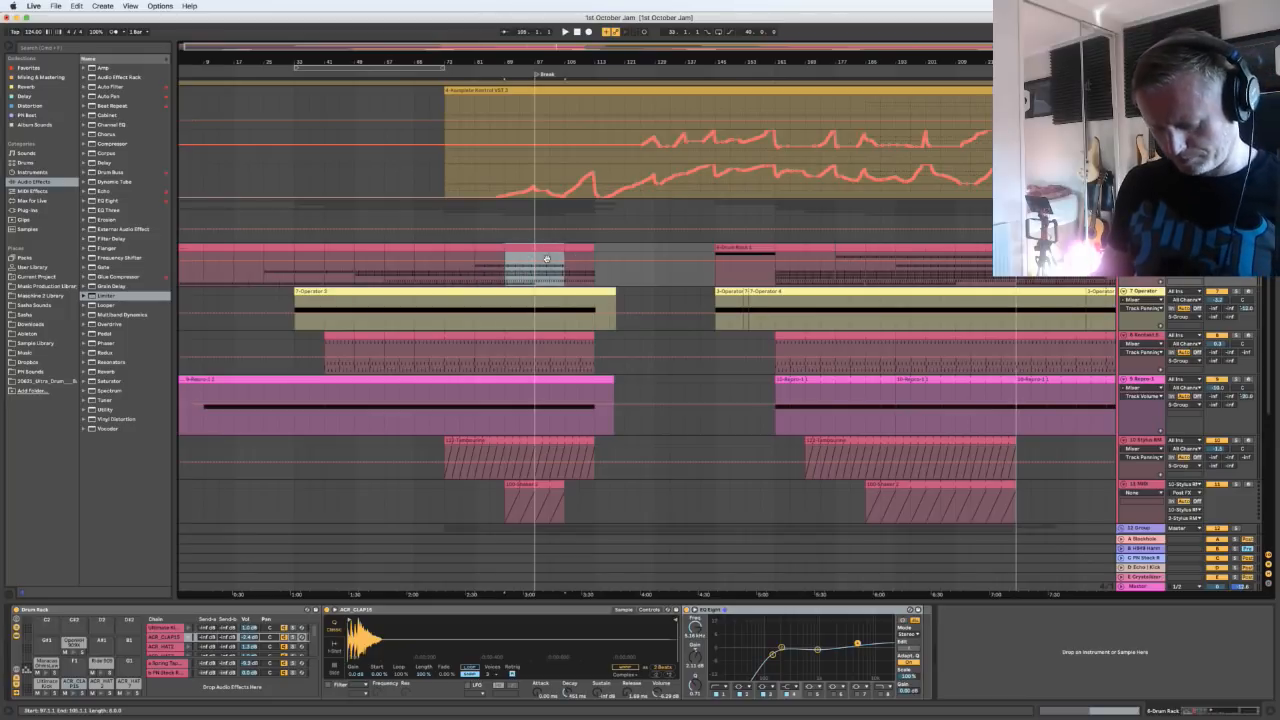
key("super+l")
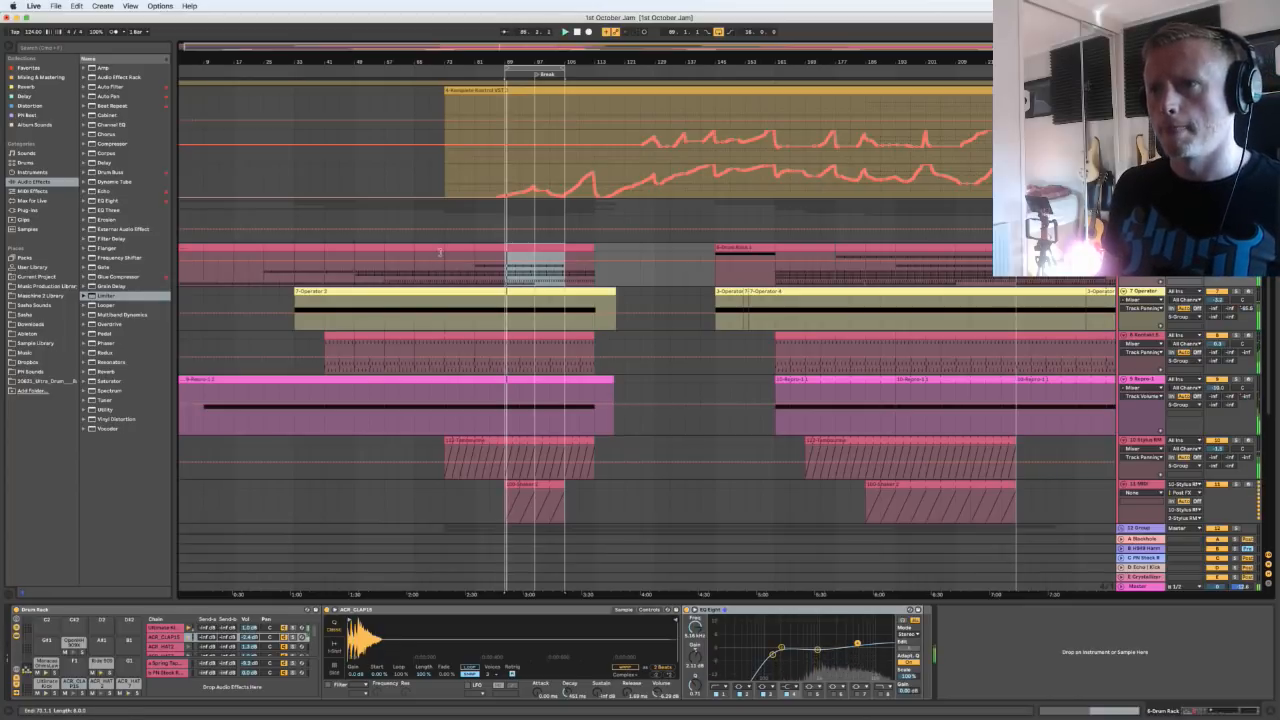
scroll(441, 251, "down", 3)
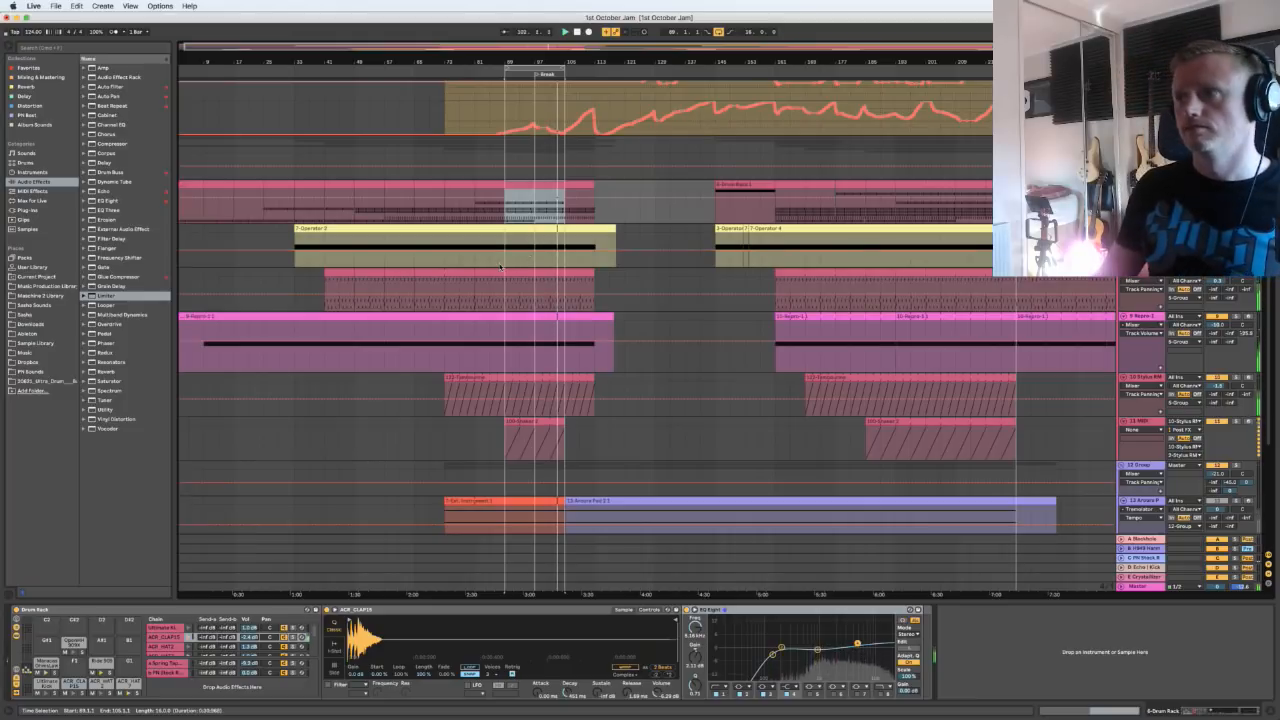
Loop bars 89 to 97 of the Drum Rack track and open the Maschine 2 Library folder in the browser
left_click(522, 190)
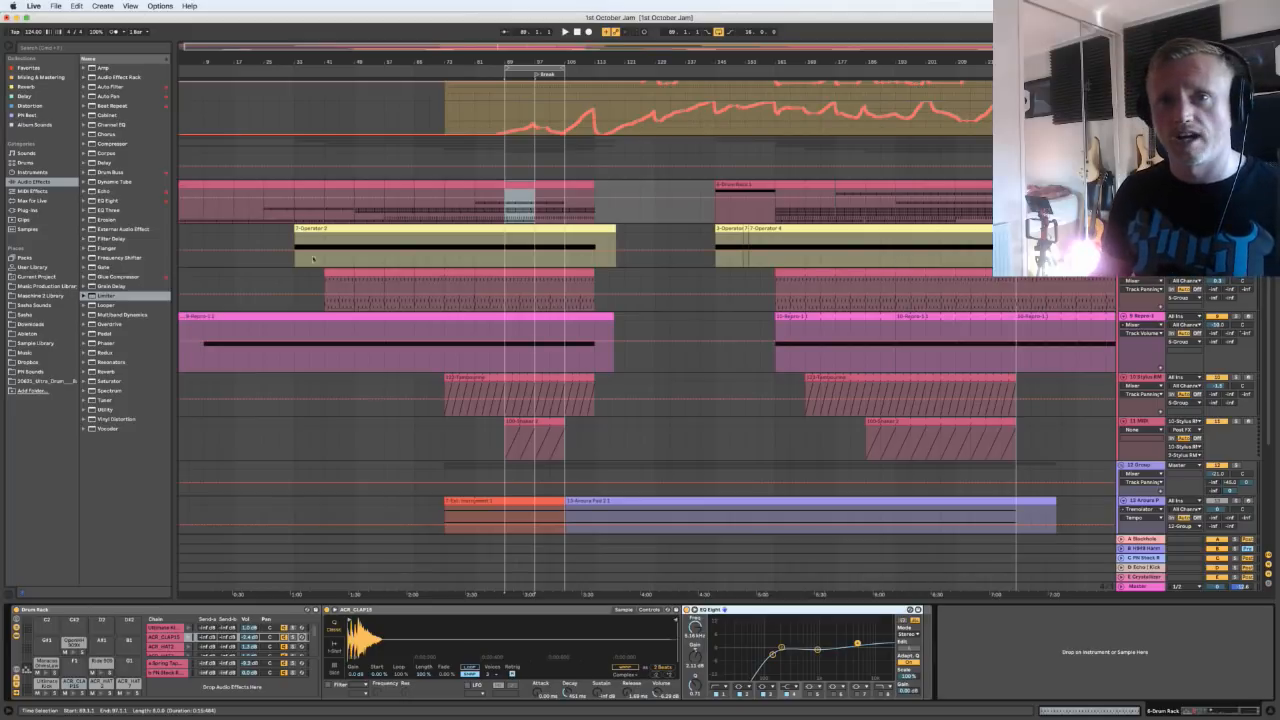
left_click(32, 295)
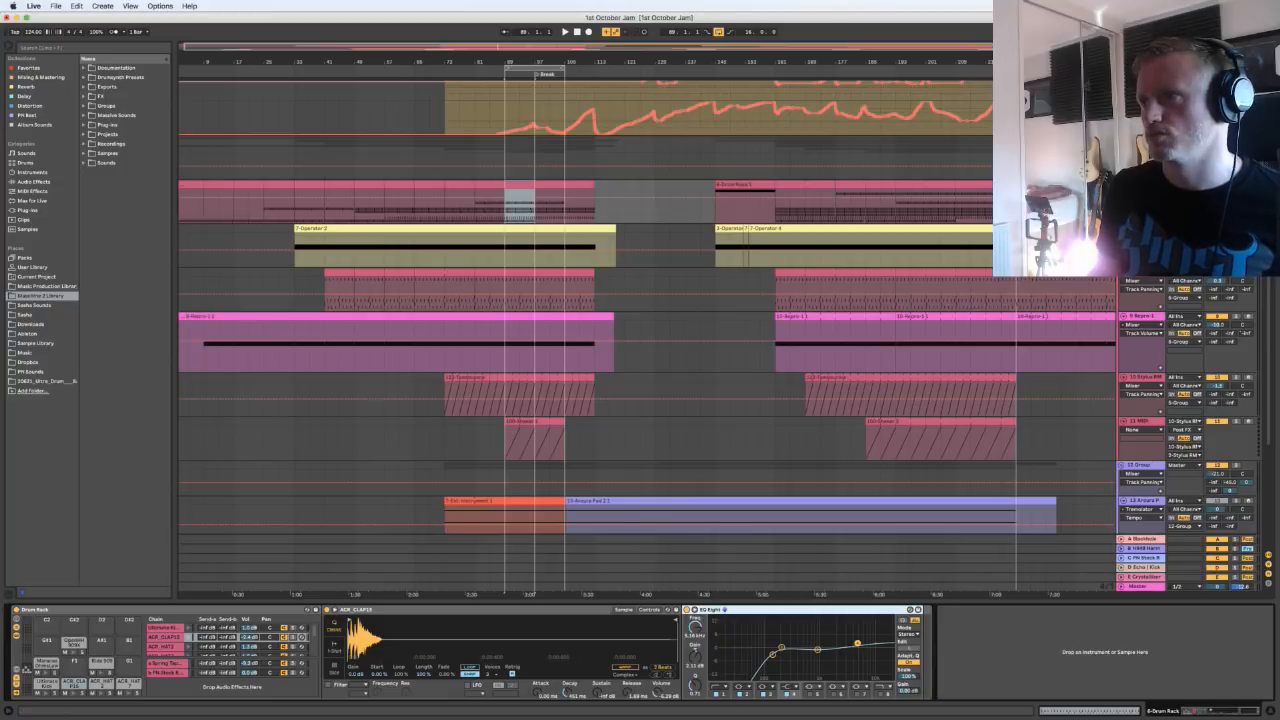
left_click(521, 234)
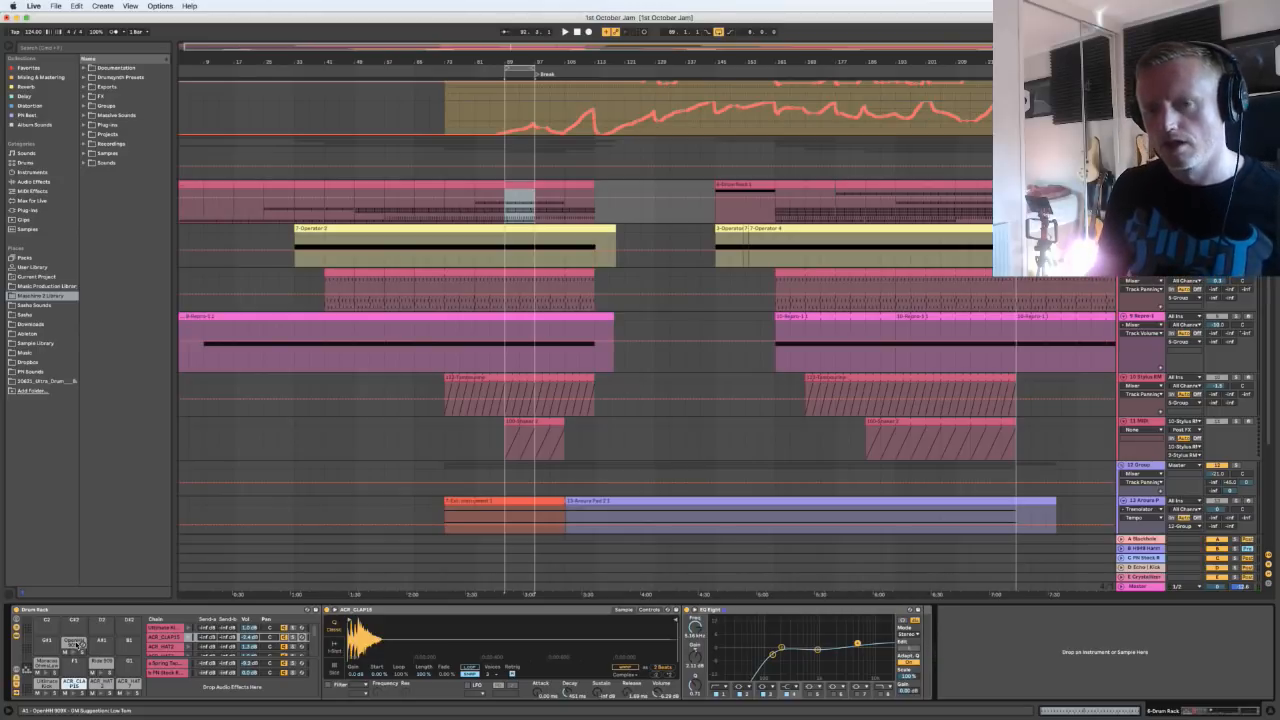
Inspect the Ultimate Kick pad's sample waveform and its envelope controls in the Drum Rack
left_click(46, 683)
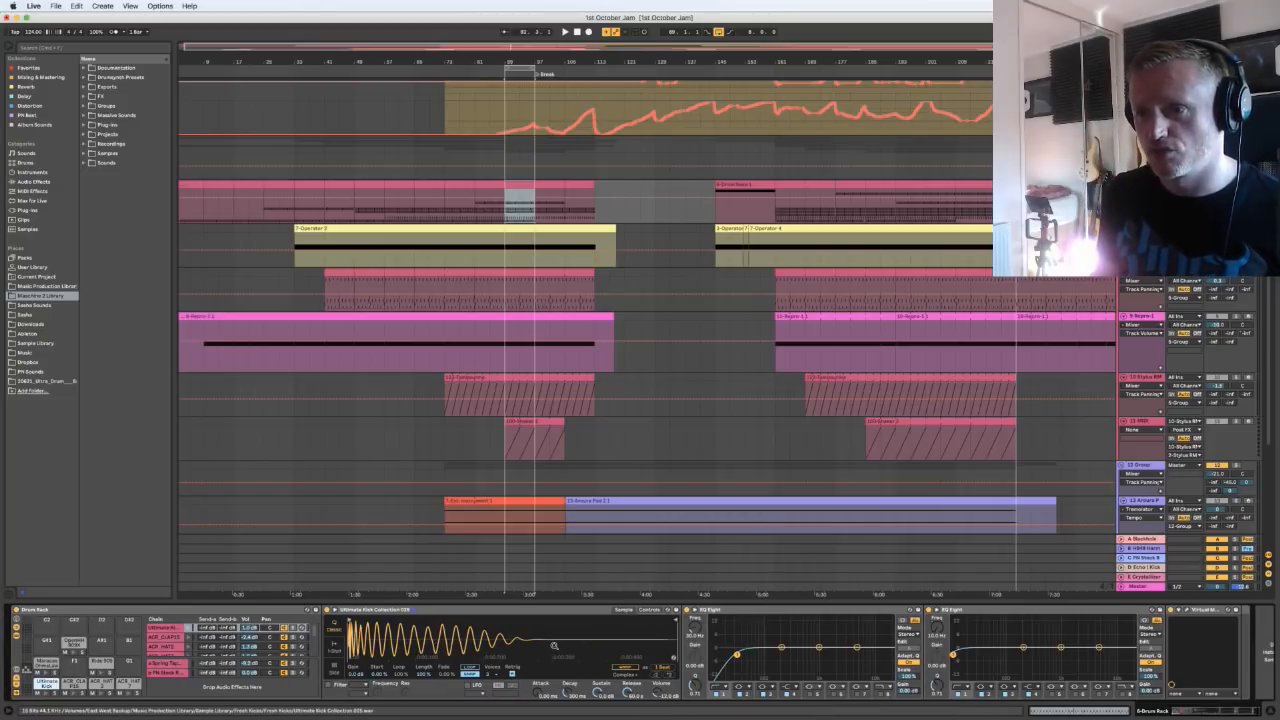
left_click(650, 609)
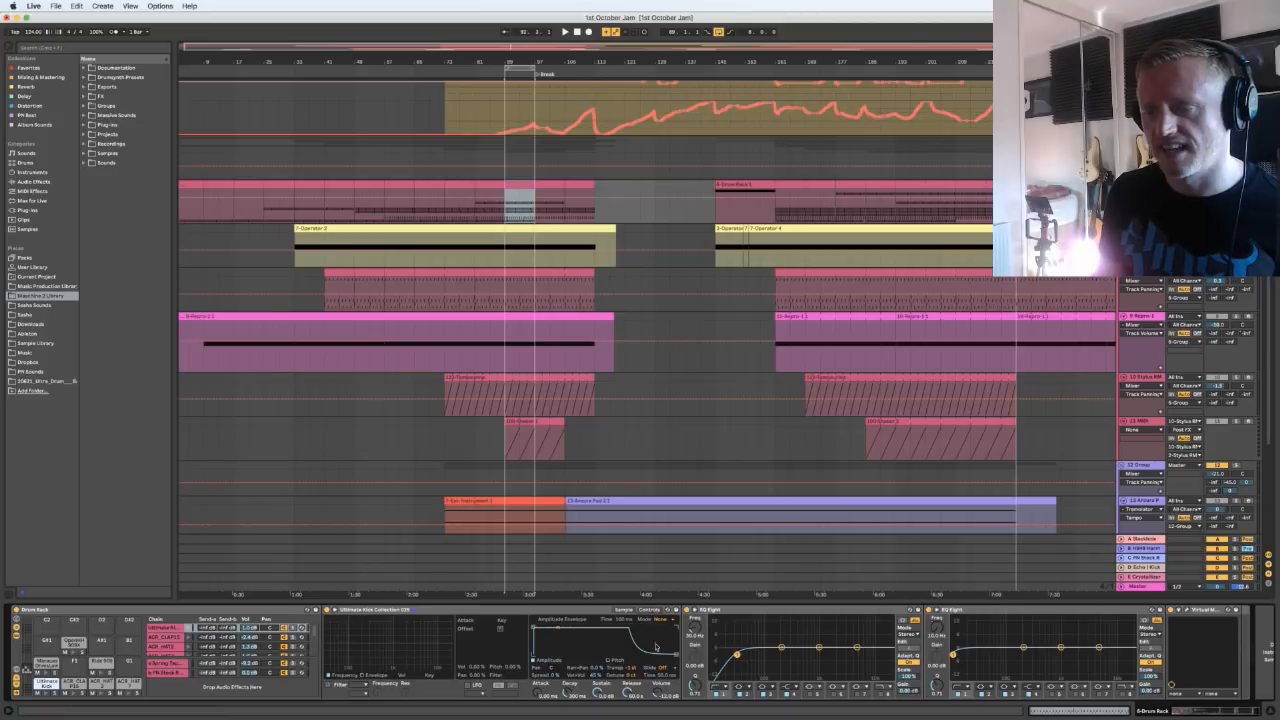
left_click(624, 609)
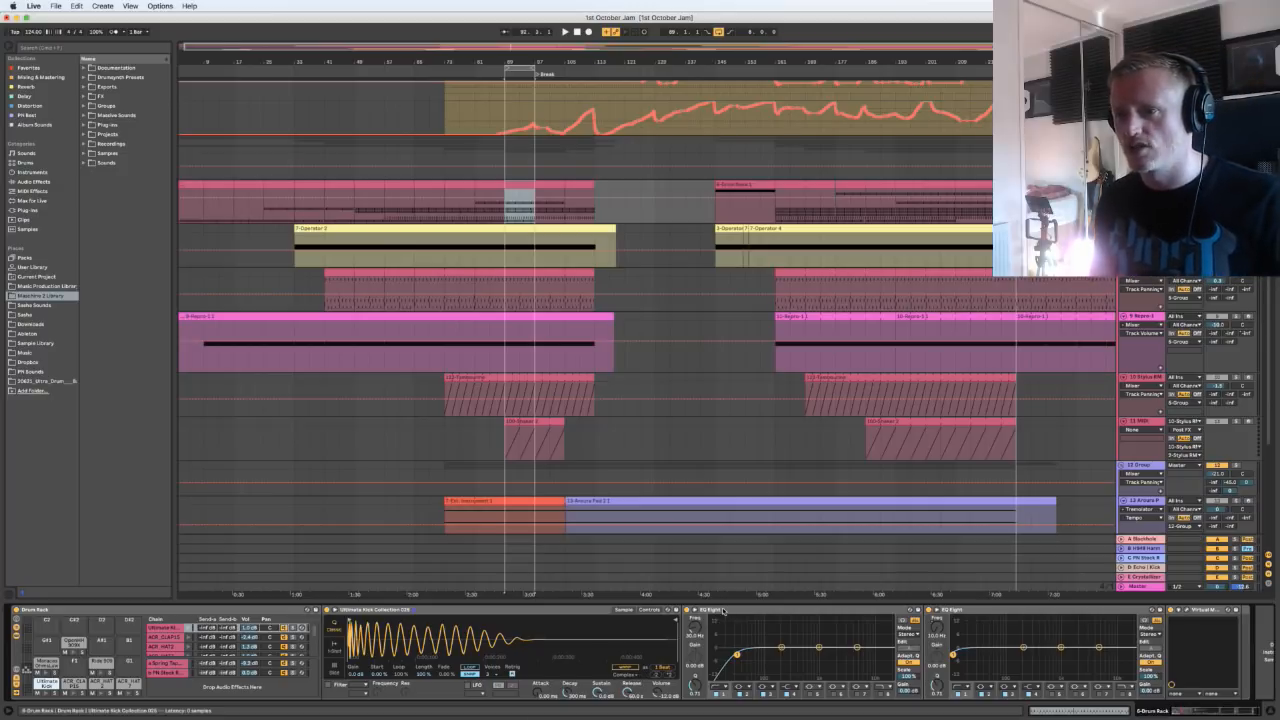
Check the Oversampling option of the kick's first EQ Eight
left_click(724, 609)
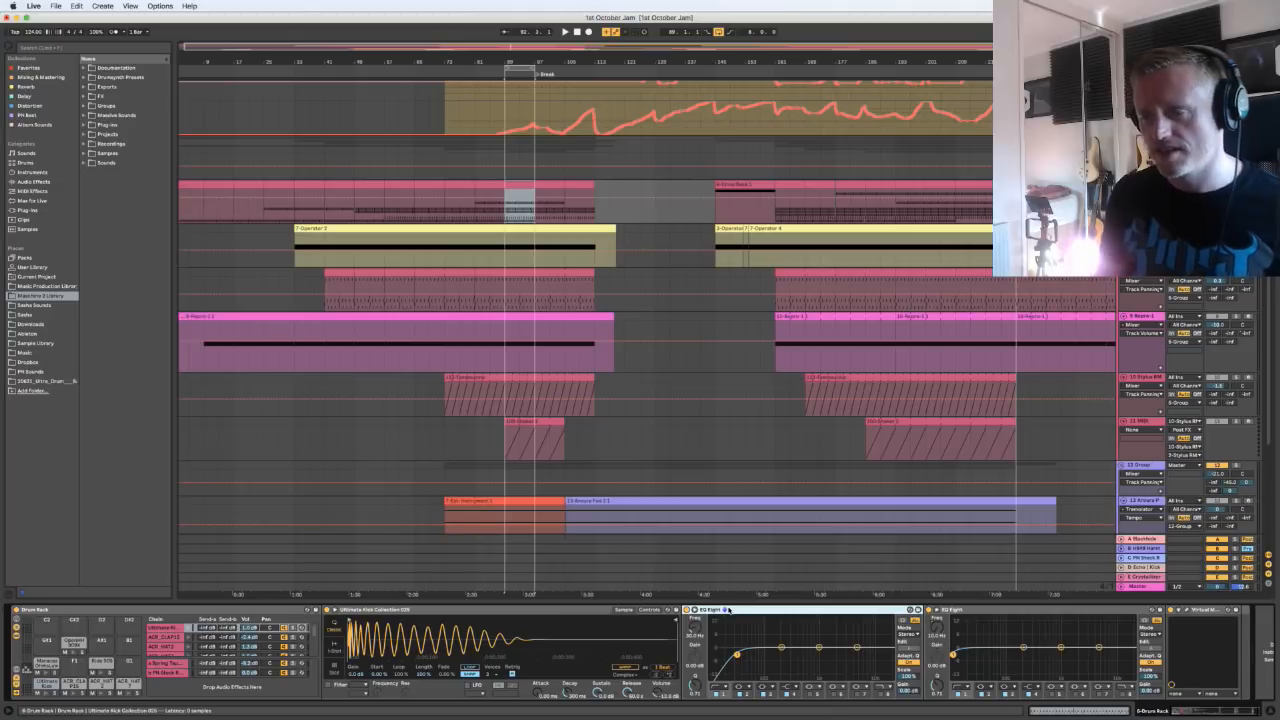
right_click(736, 608)
left_click(736, 608)
right_click(736, 608)
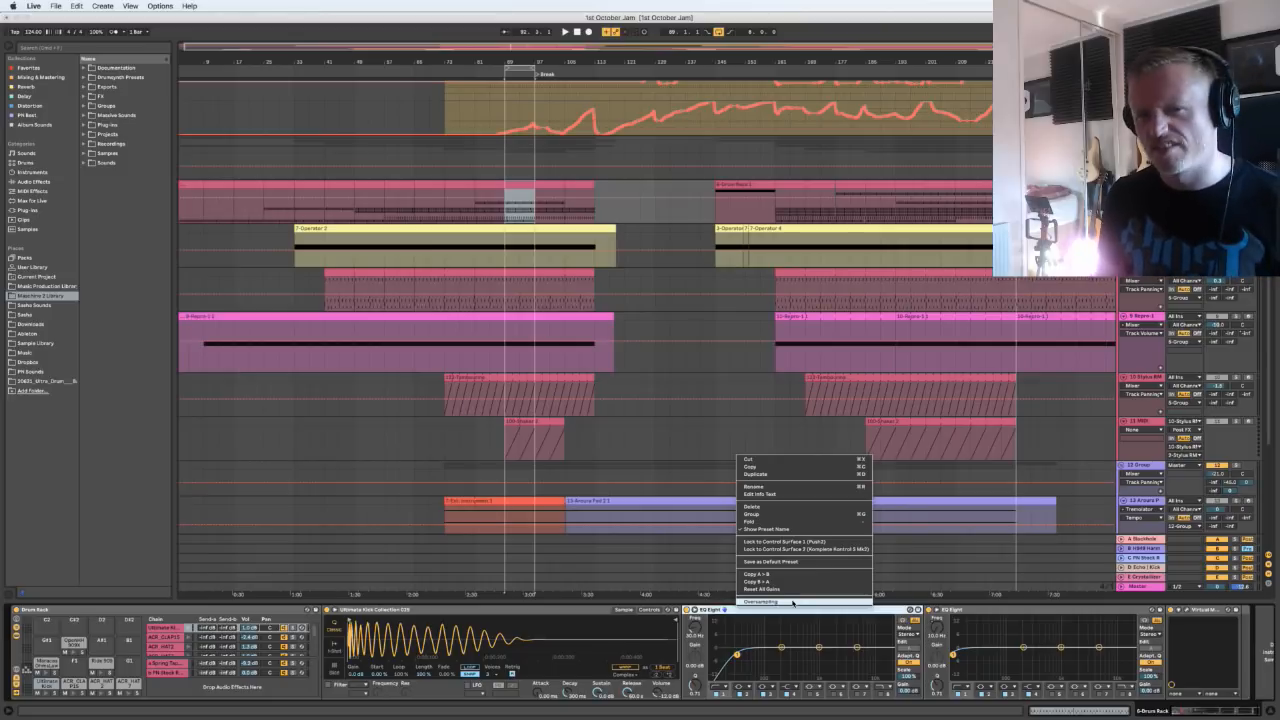
left_click(723, 610)
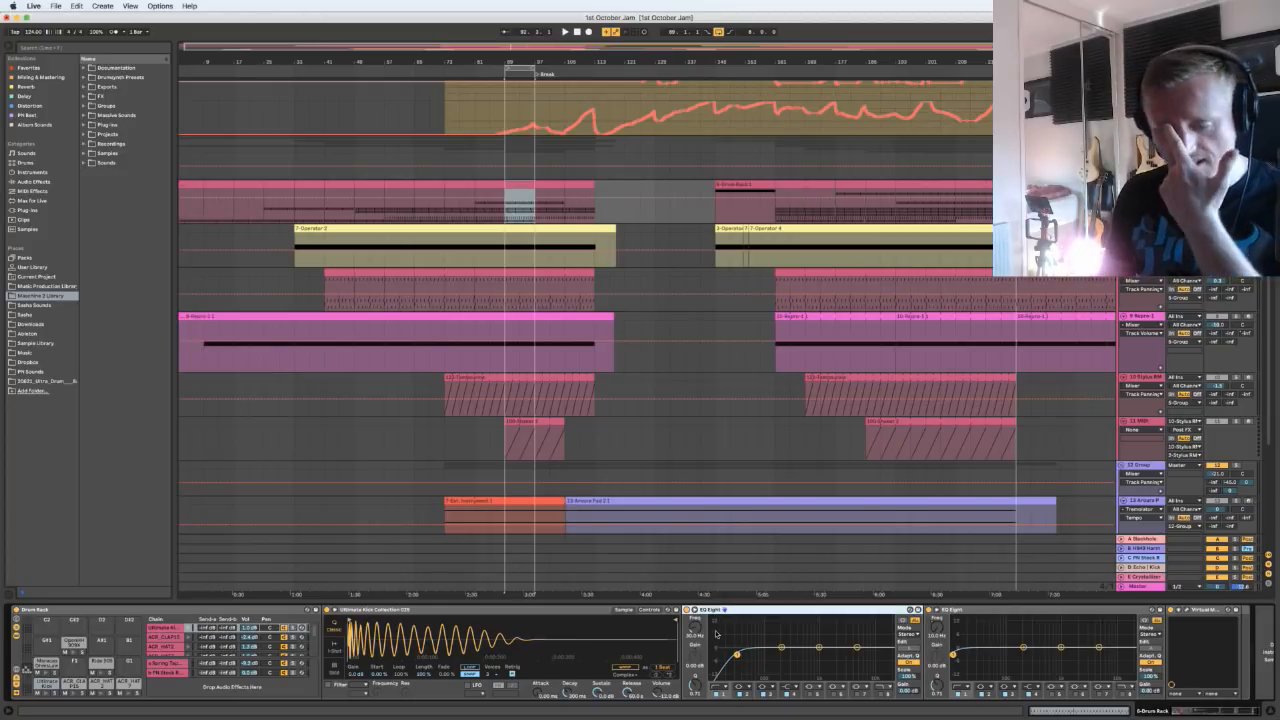
Show the frequency automation of the kick's second EQ Eight and examine it over bars 57 to 73 of the Drum Rack track
left_click(984, 611)
left_click(939, 632)
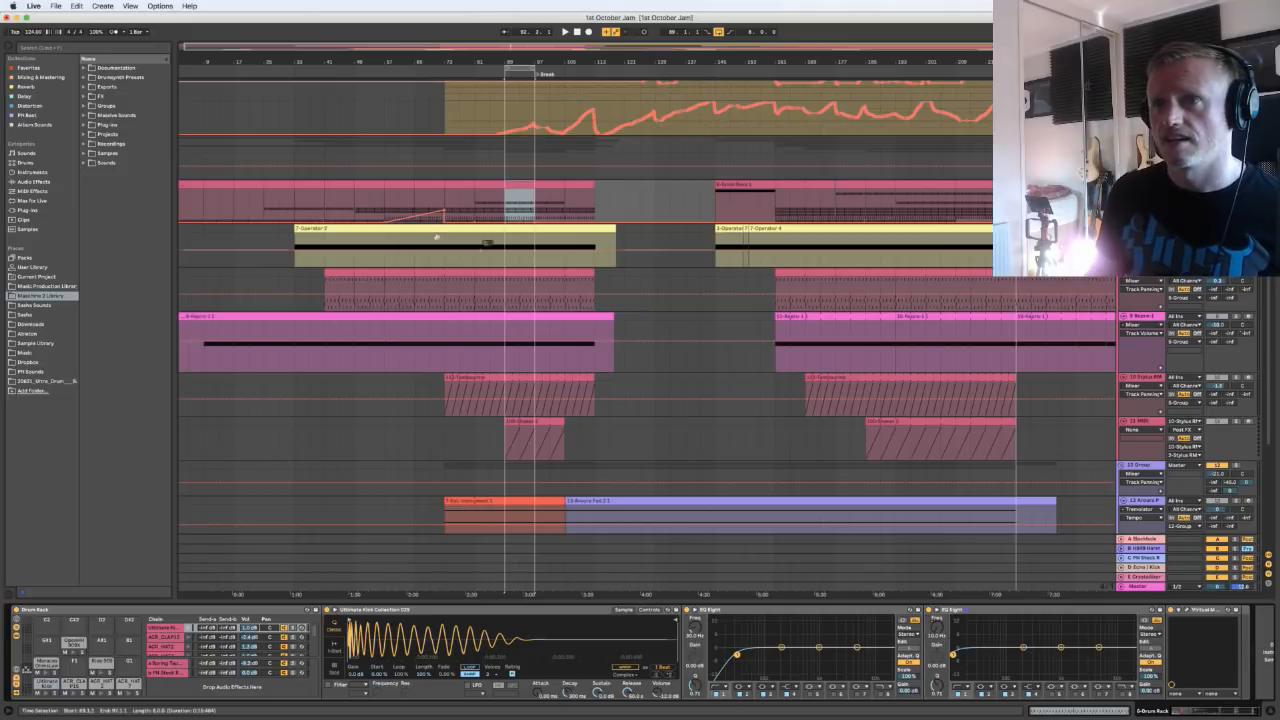
left_click_drag(384, 205, 437, 201)
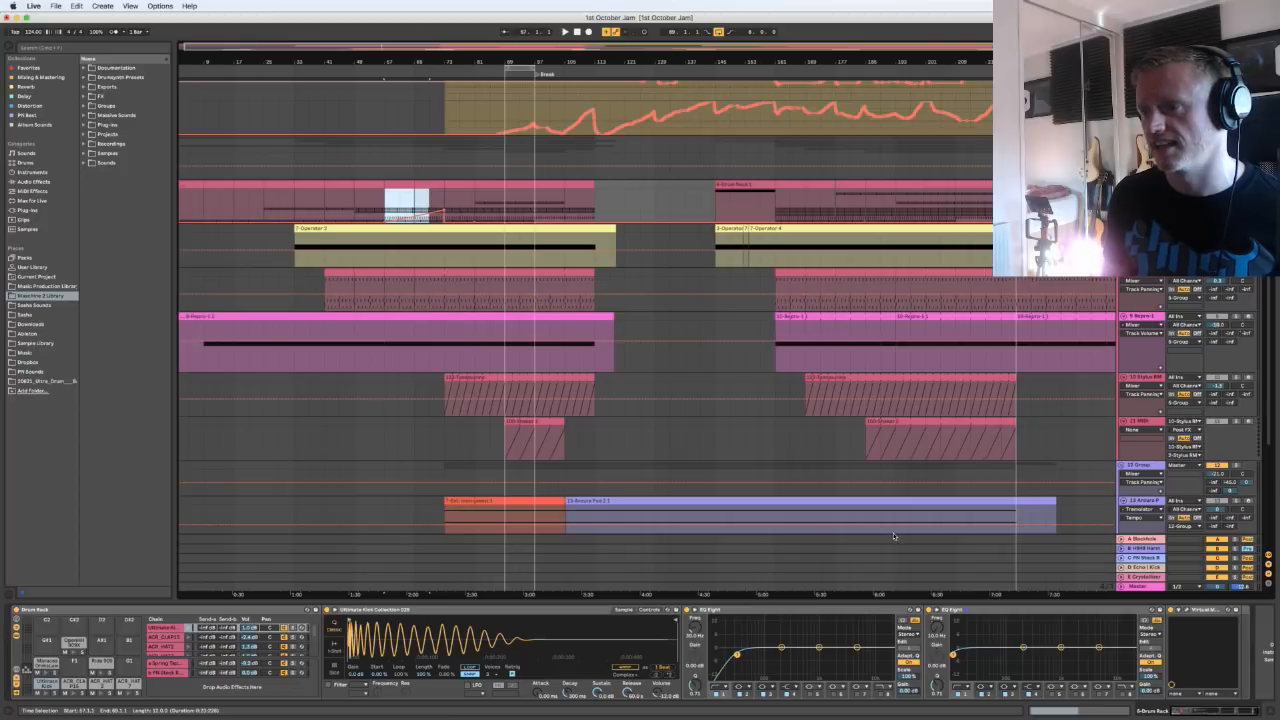
left_click(397, 203)
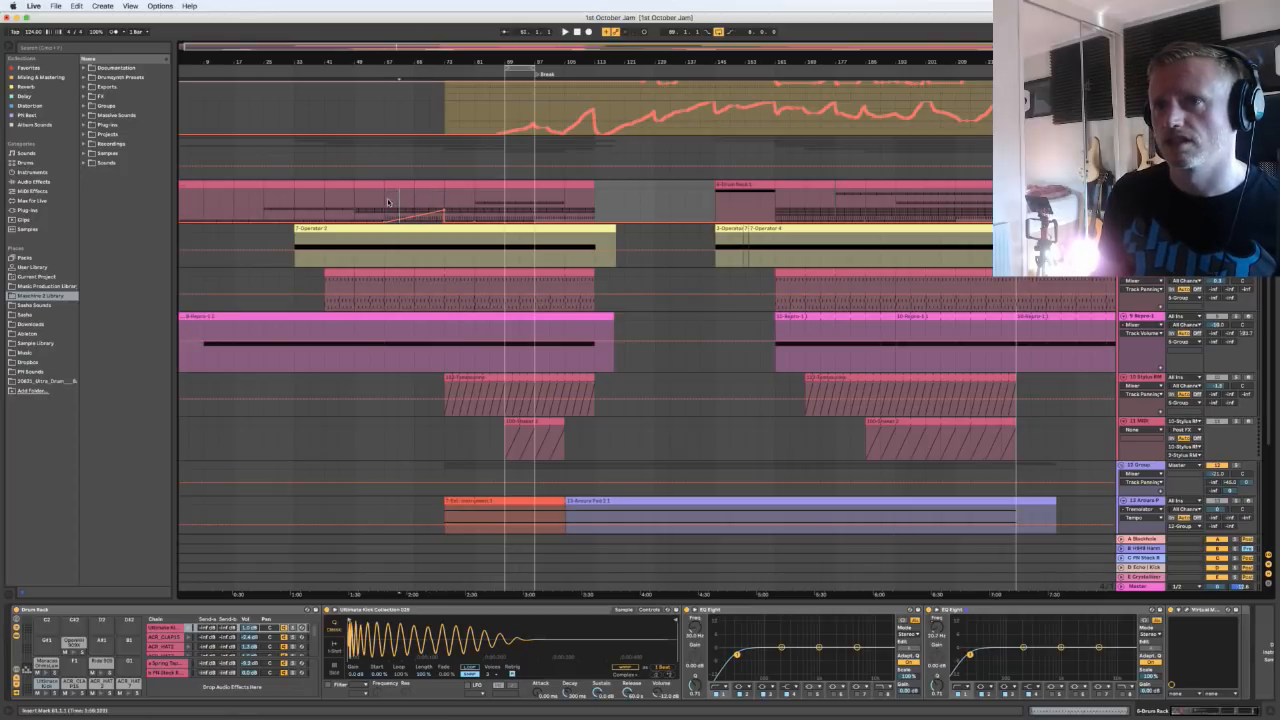
left_click_drag(386, 203, 450, 201)
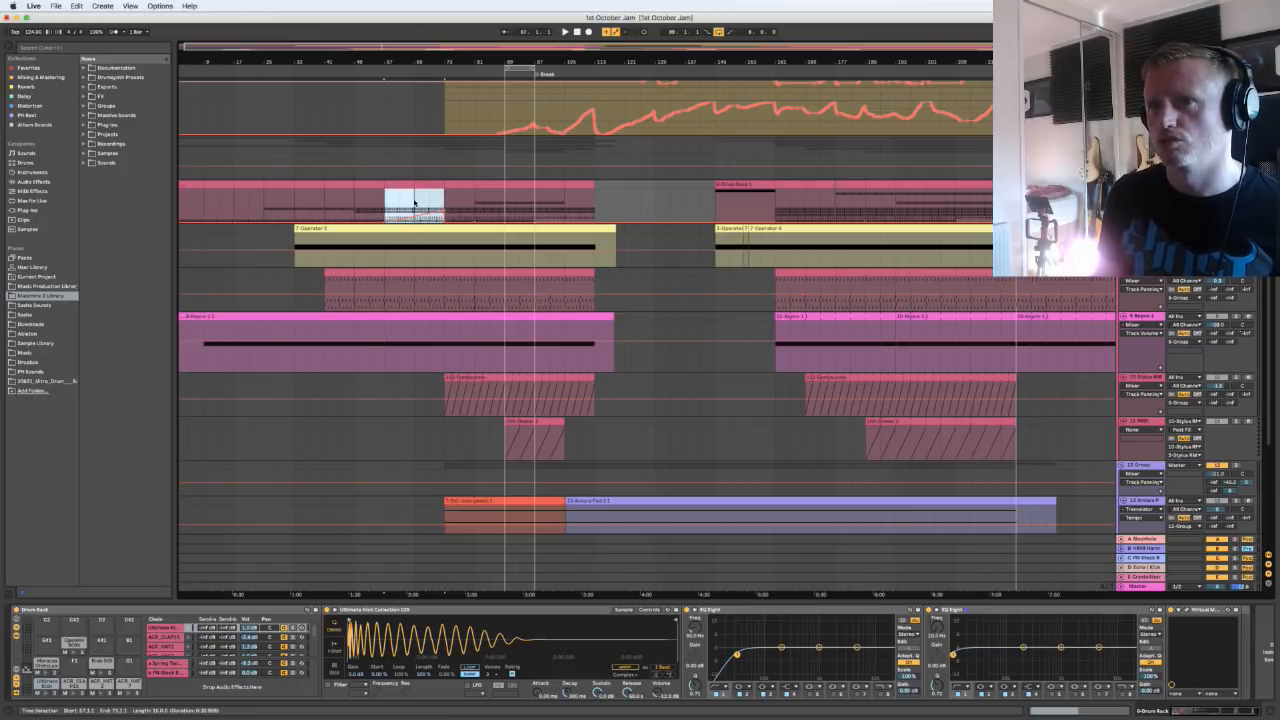
left_click(414, 203)
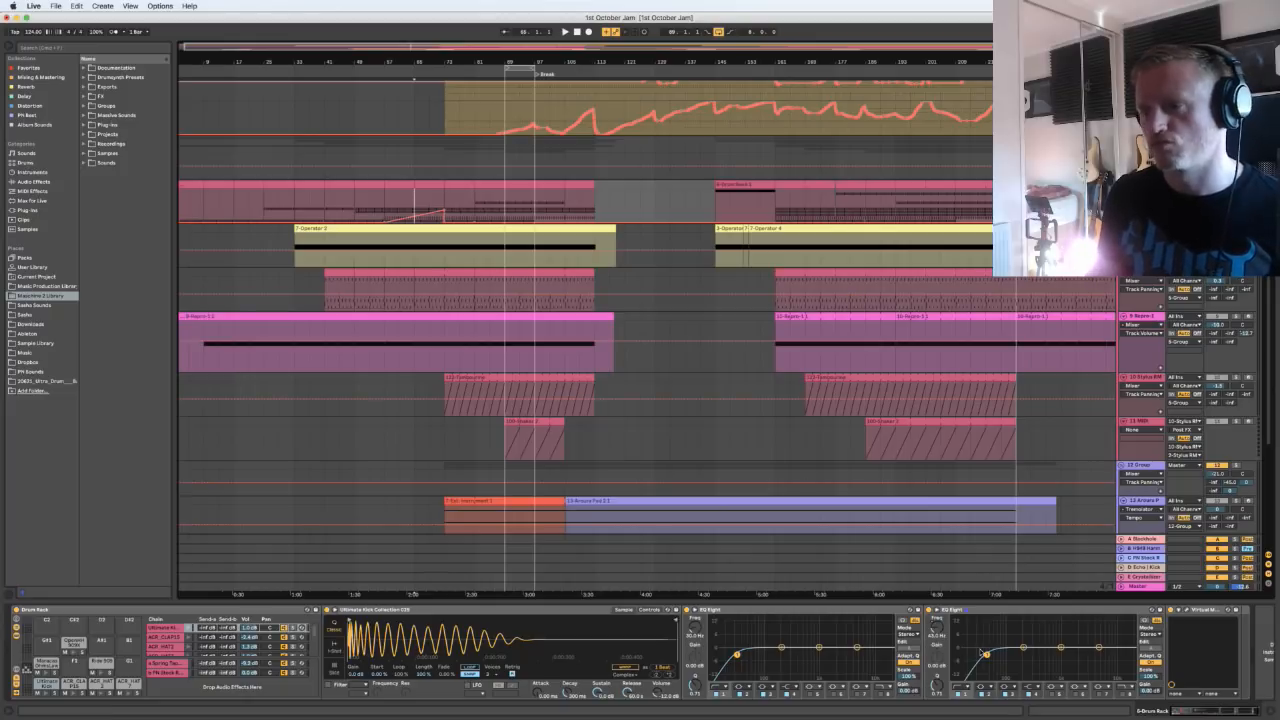
Place the insert marker at bar 57 on the Drum Rack track, at the start of the EQ frequency automation rise
scroll(600, 449, "right", 3)
scroll(605, 452, "left", 2)
scroll(537, 266, "down", 1)
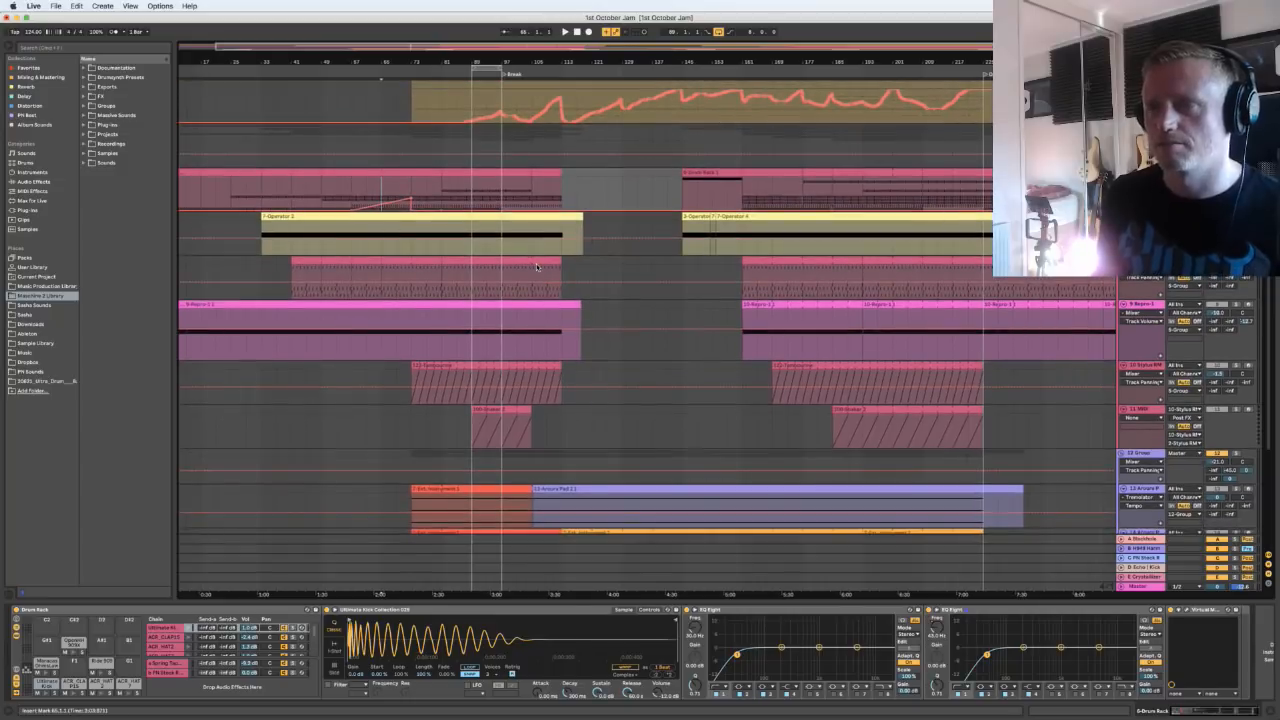
scroll(760, 206, "up", 1)
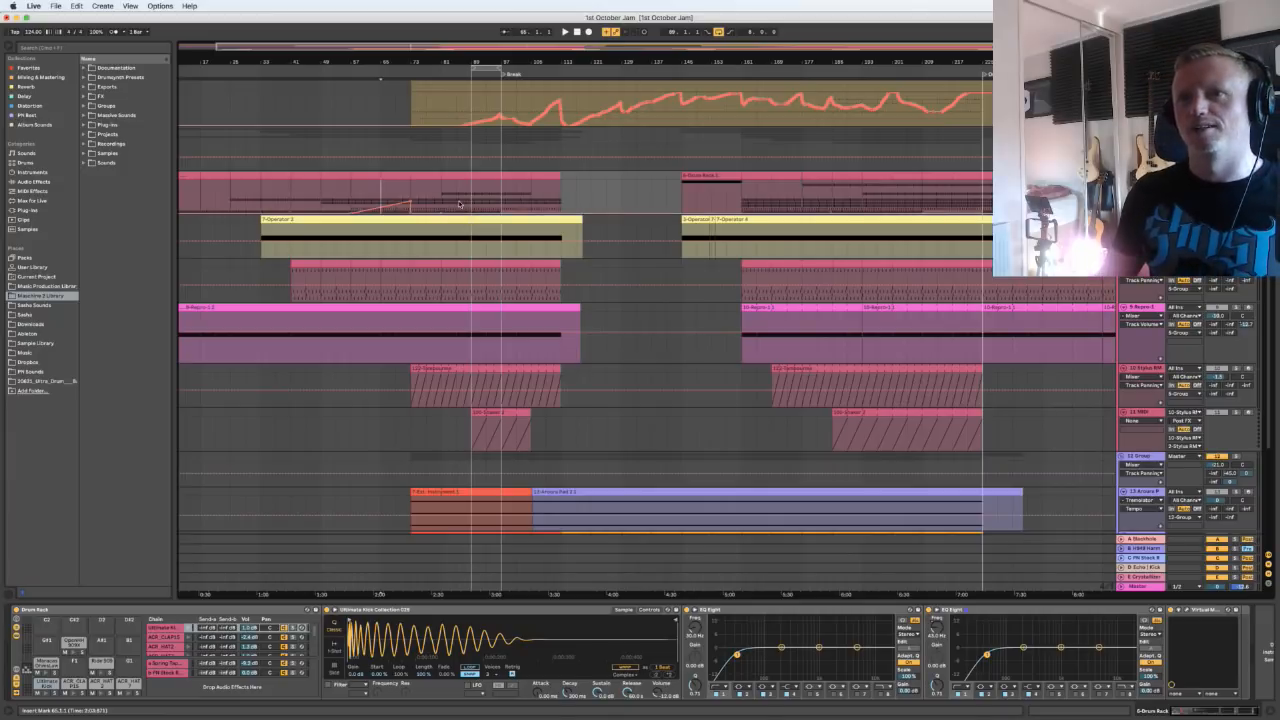
left_click(366, 197)
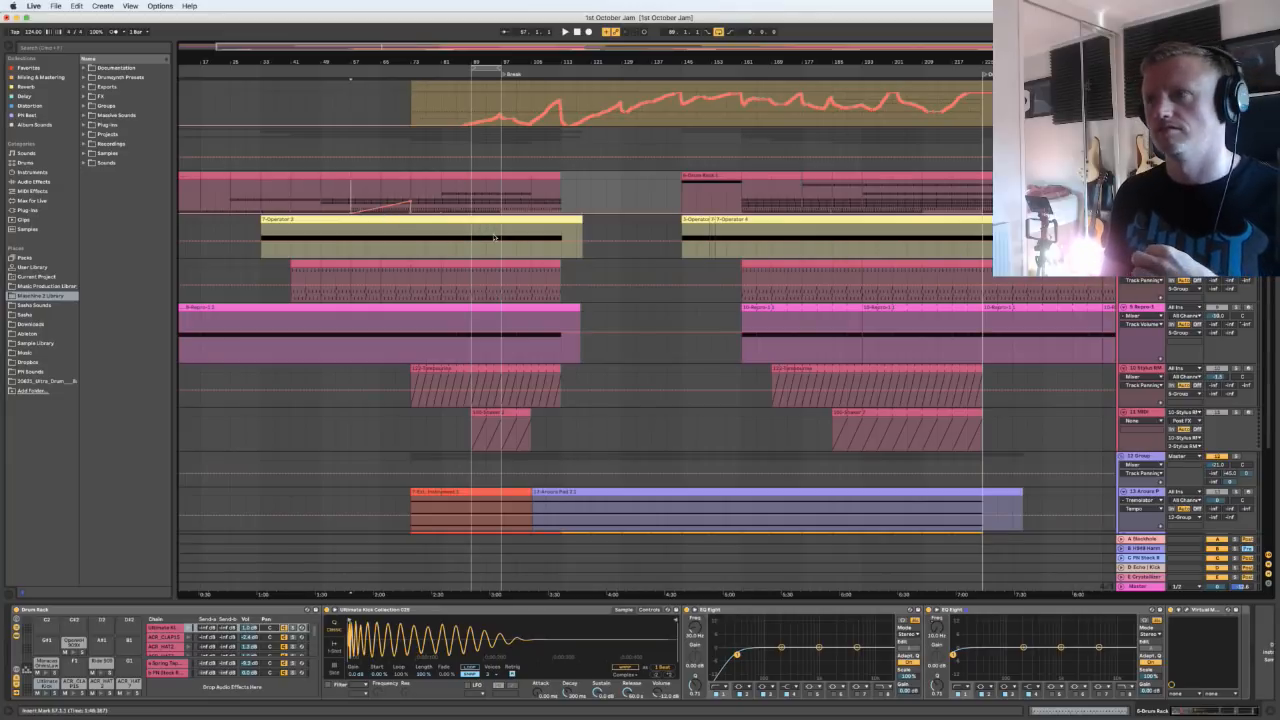
Compare the device chains of the clap and kick pads and select the kick's first EQ Eight
left_click(74, 684)
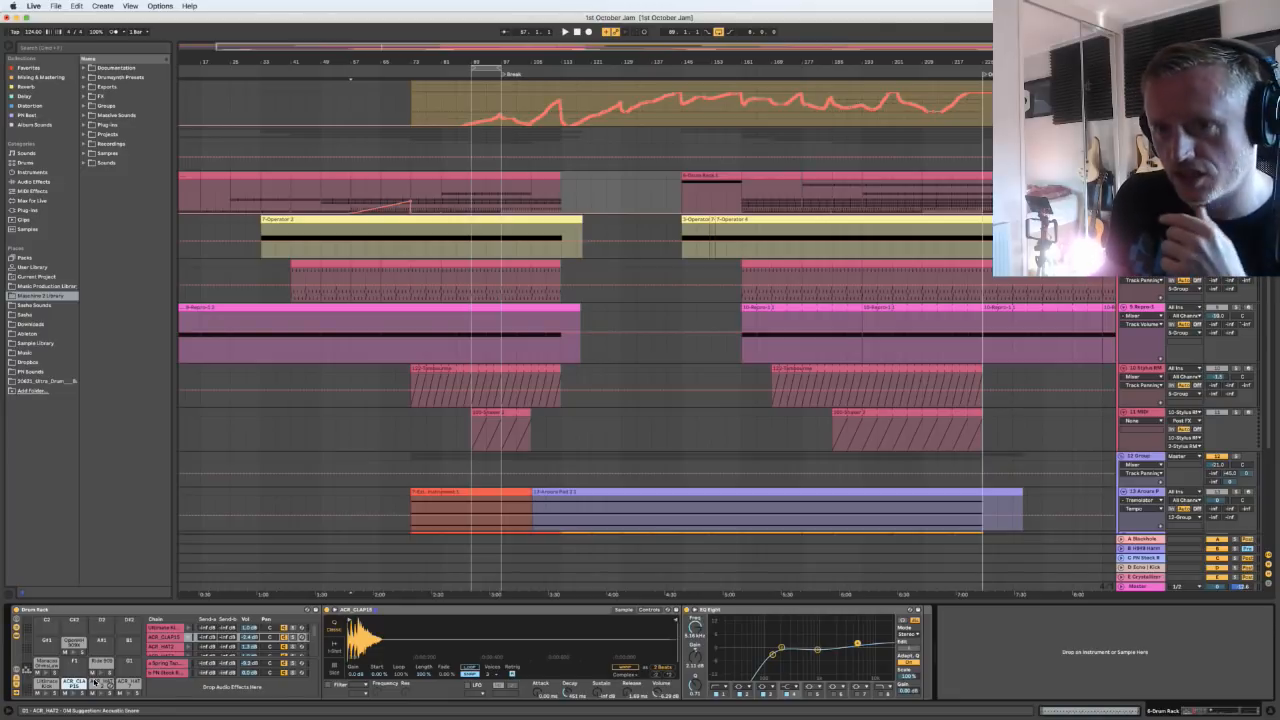
left_click(46, 684)
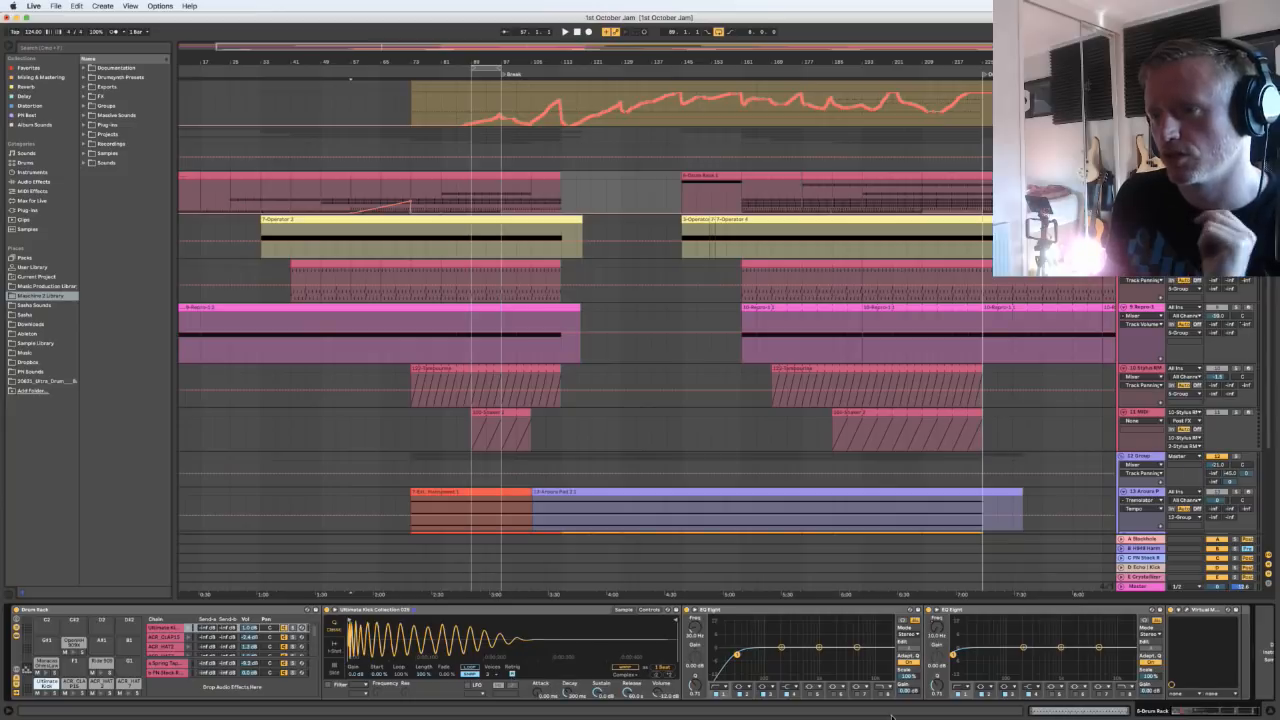
left_click(881, 612)
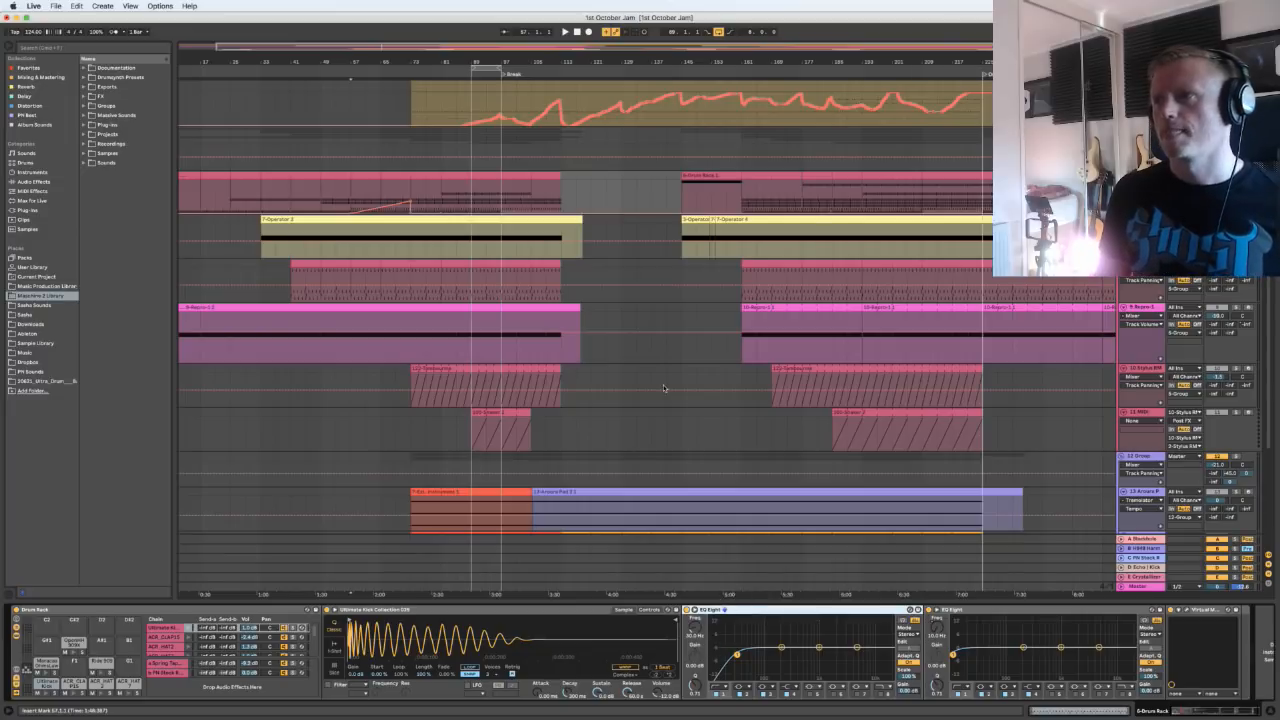
scroll(663, 388, "up", 3)
scroll(662, 392, "down", 6)
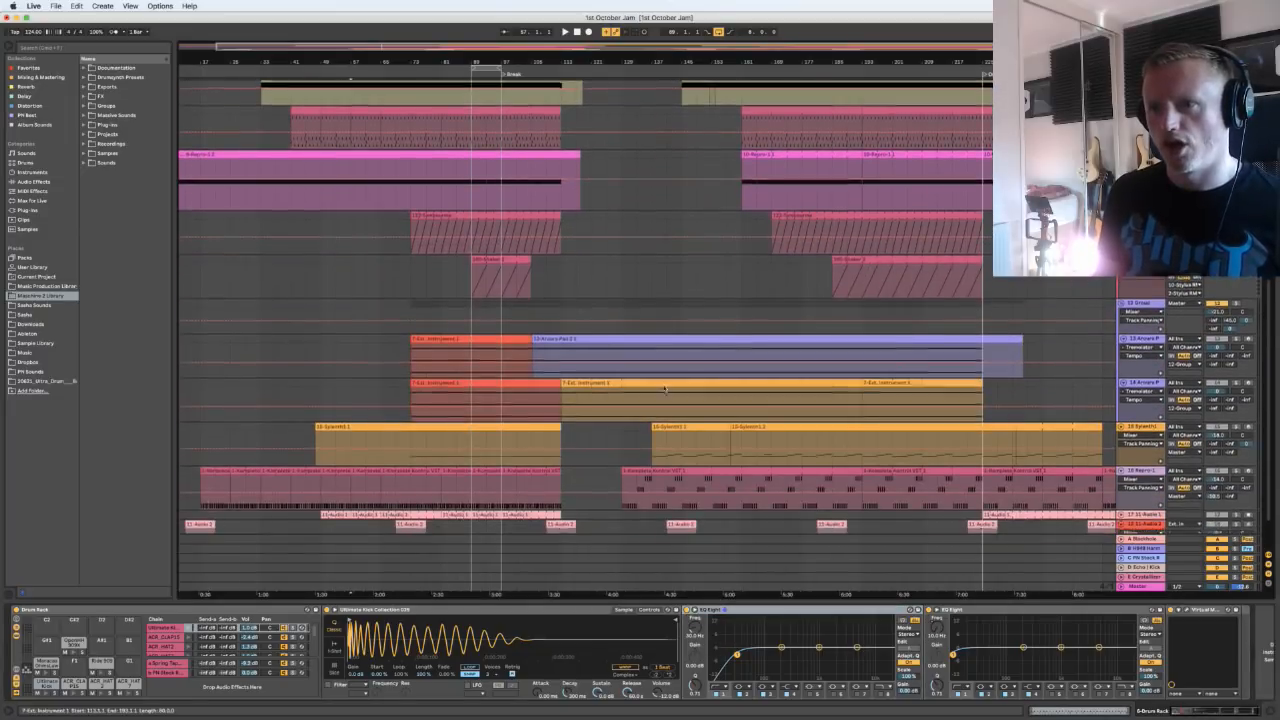
scroll(662, 395, "down", 2)
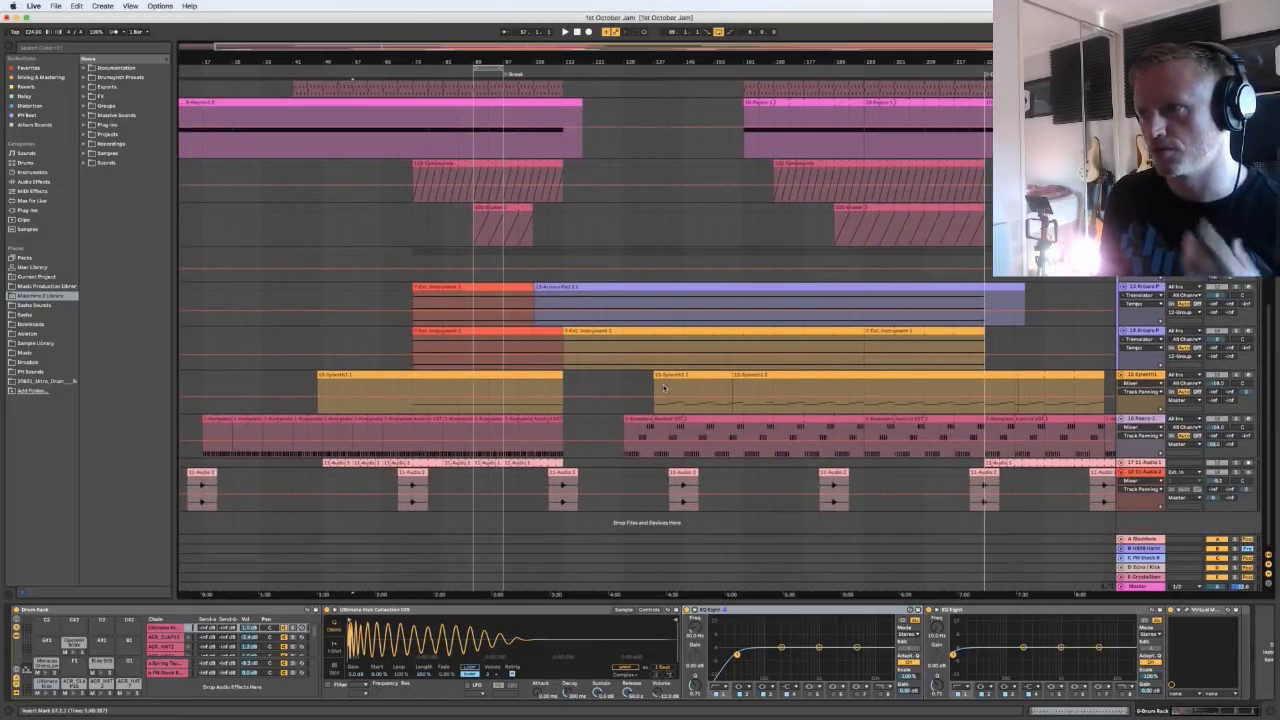
scroll(663, 388, "up", 10)
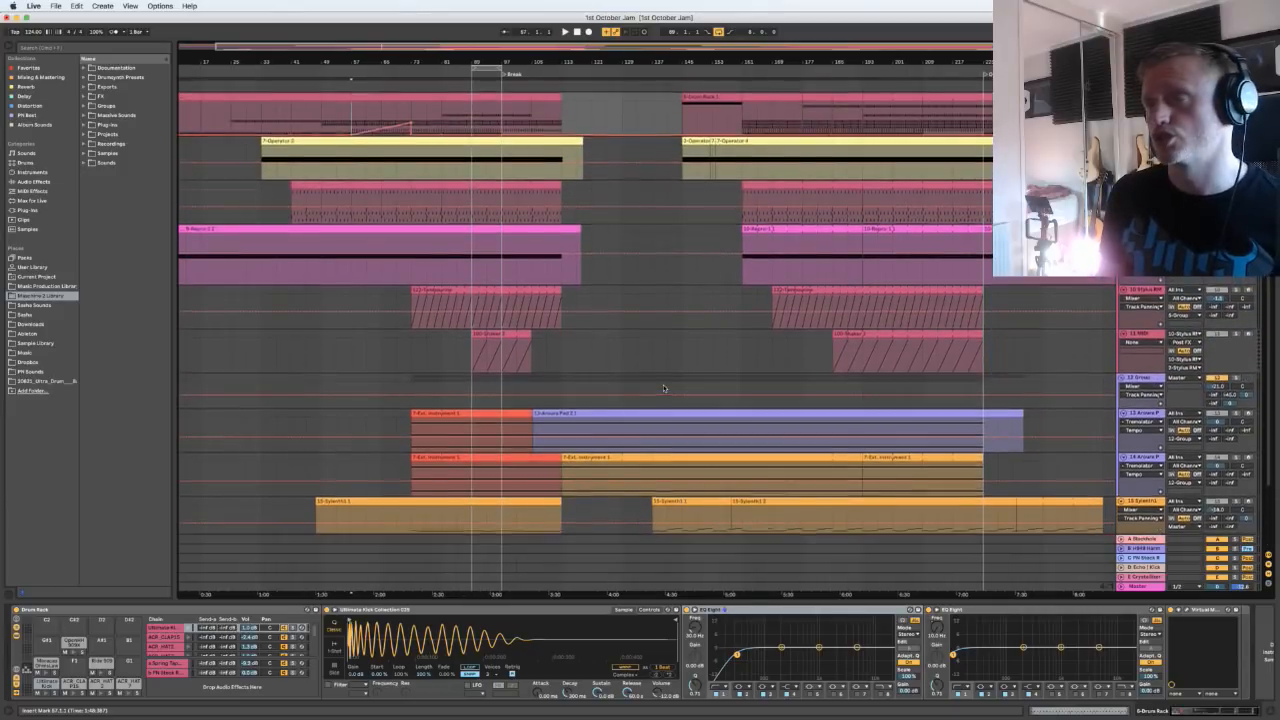
scroll(663, 388, "up", 1)
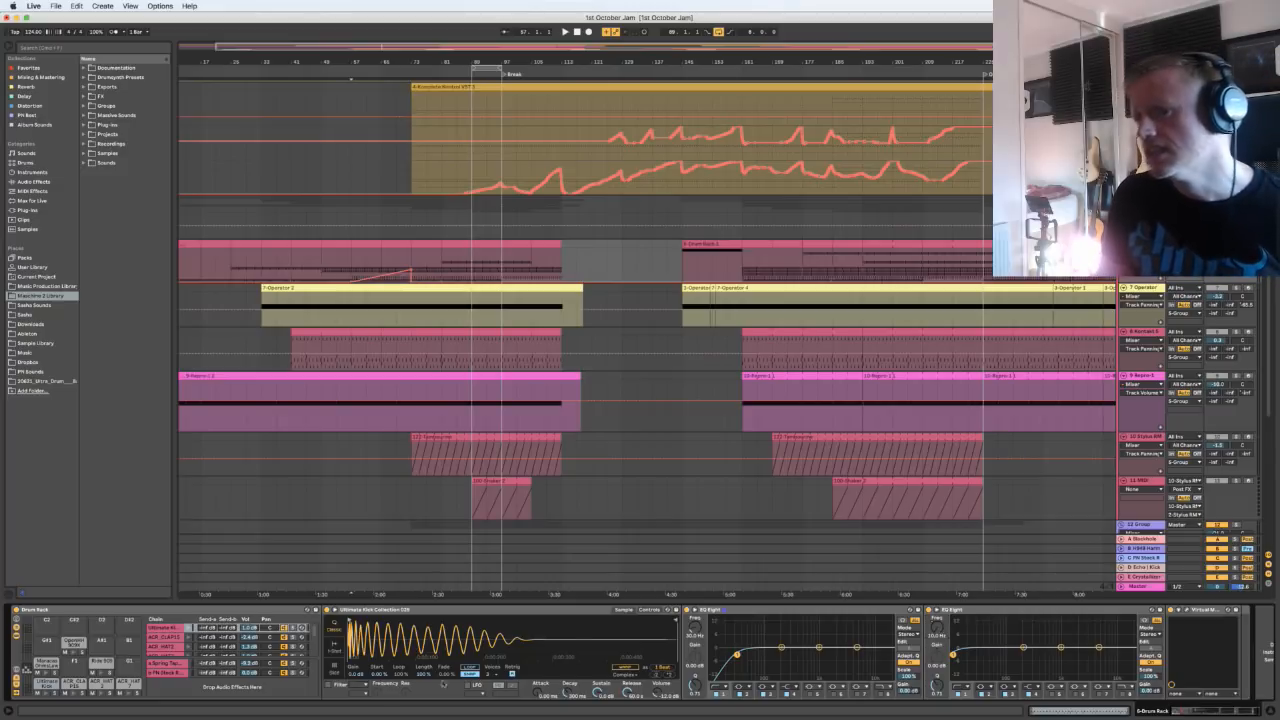
Inspect the ACR_CLAP15 pad's EQ Eight high band and its sample and envelope controls
left_click(75, 684)
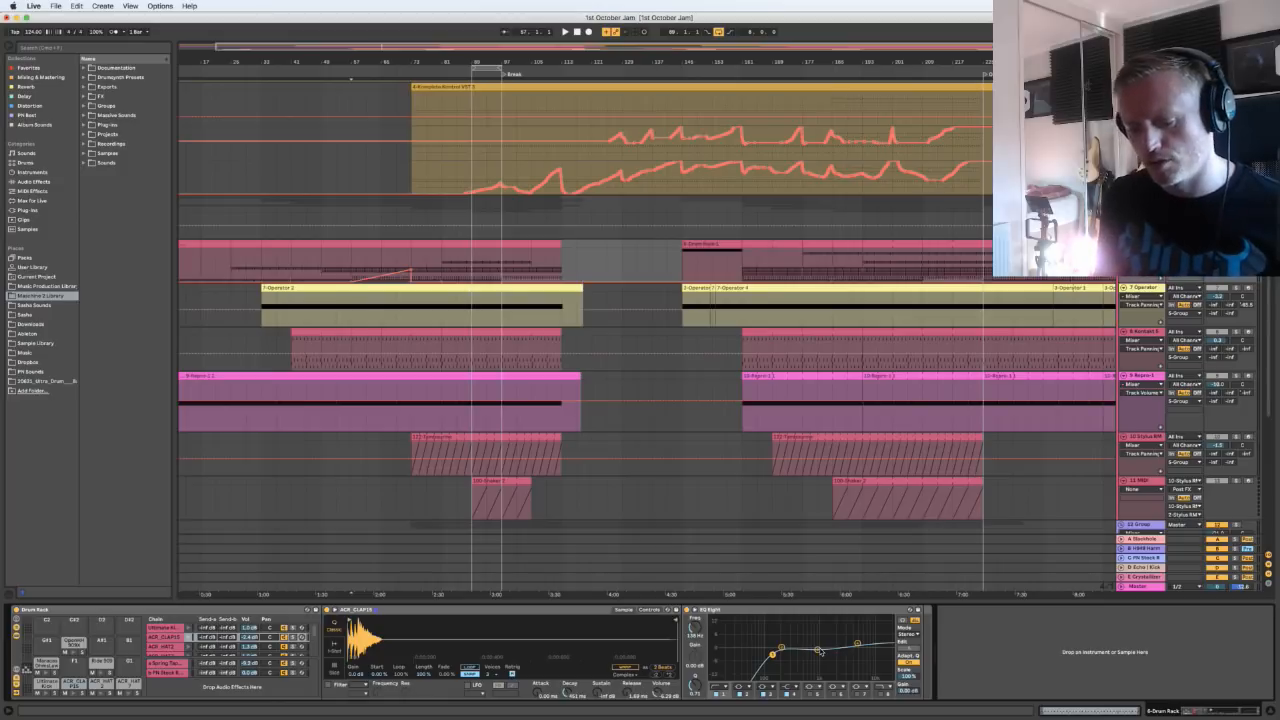
left_click(857, 644)
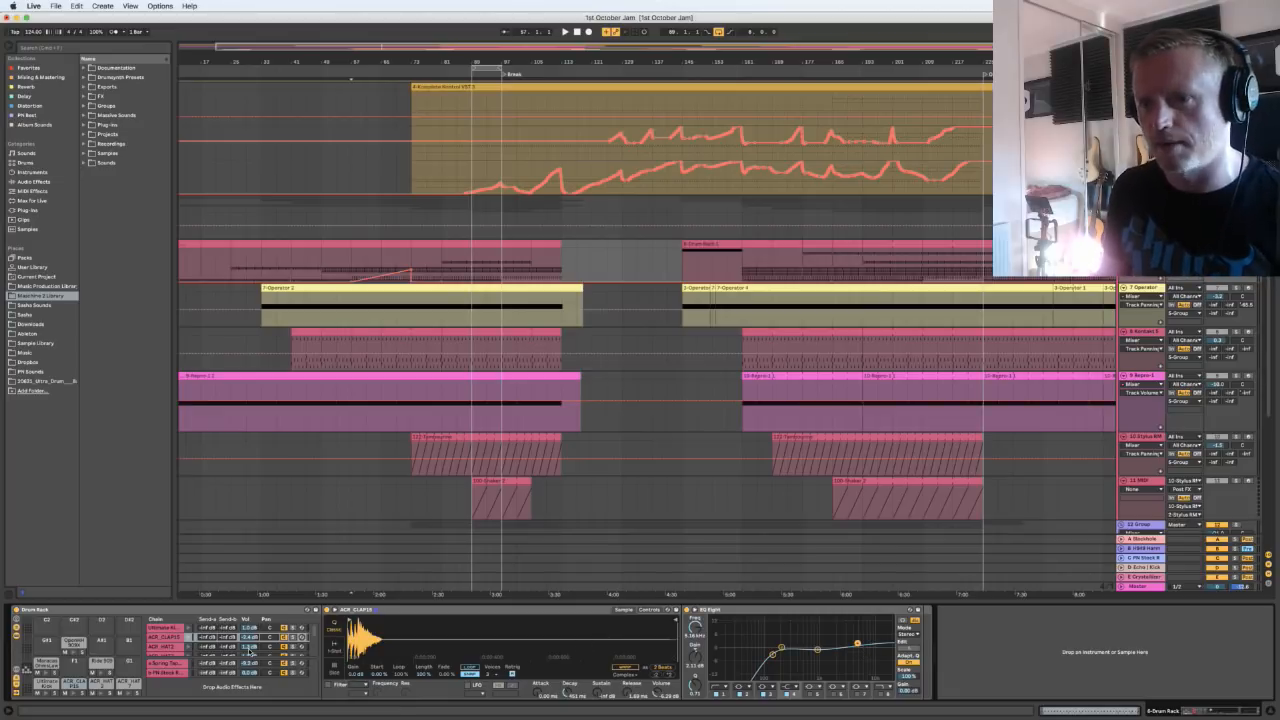
left_click(623, 610)
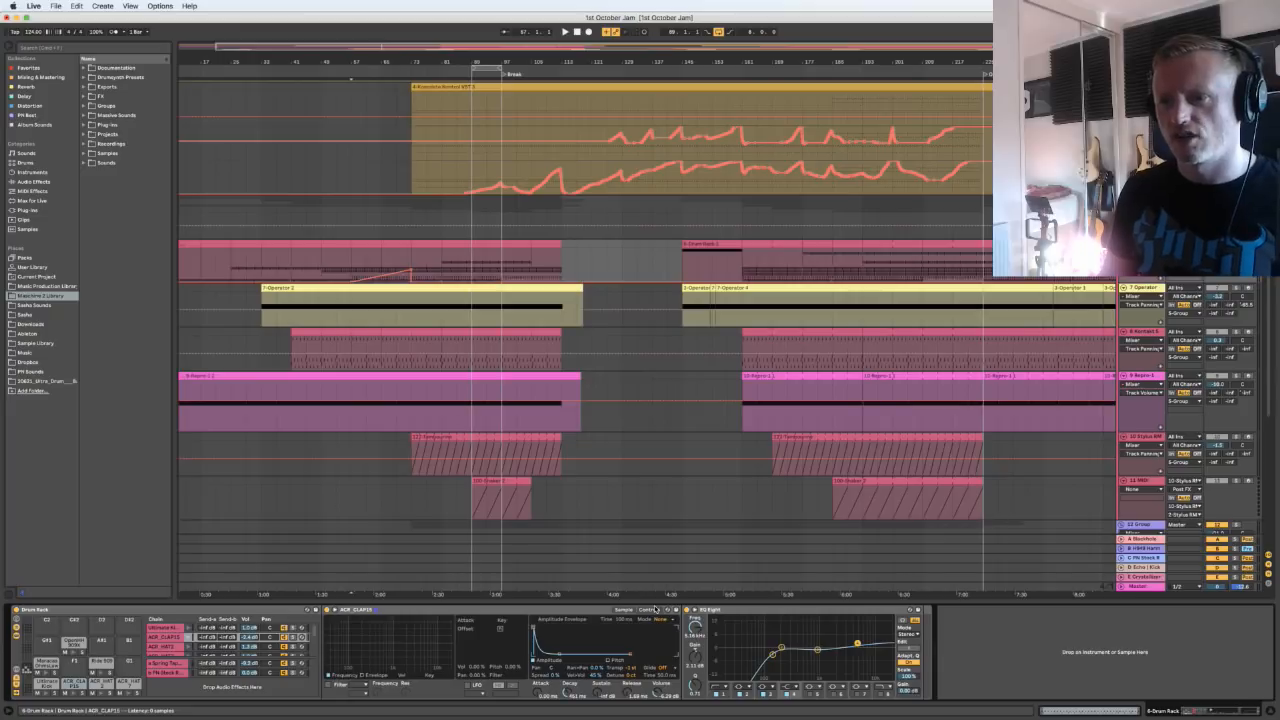
left_click(623, 610)
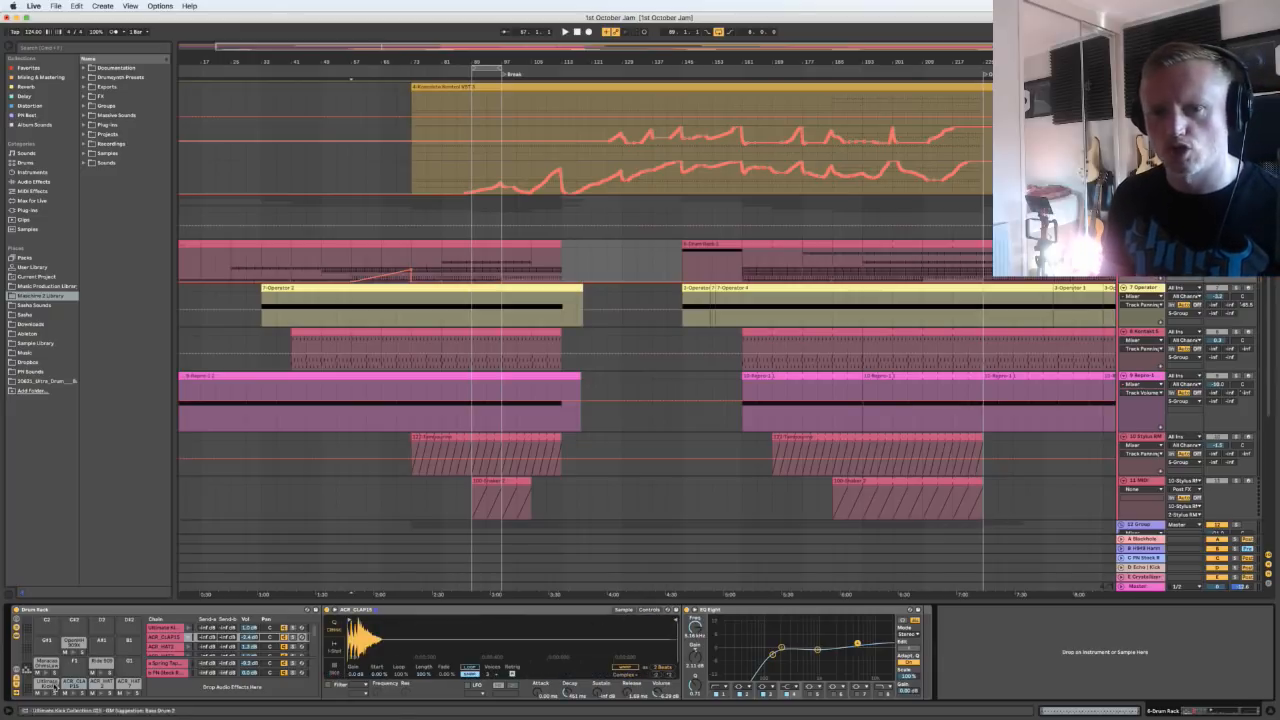
Compare the clap pad with the two ACR_HAT pads, examining each one's sample and EQ Eight curve
left_click(98, 684)
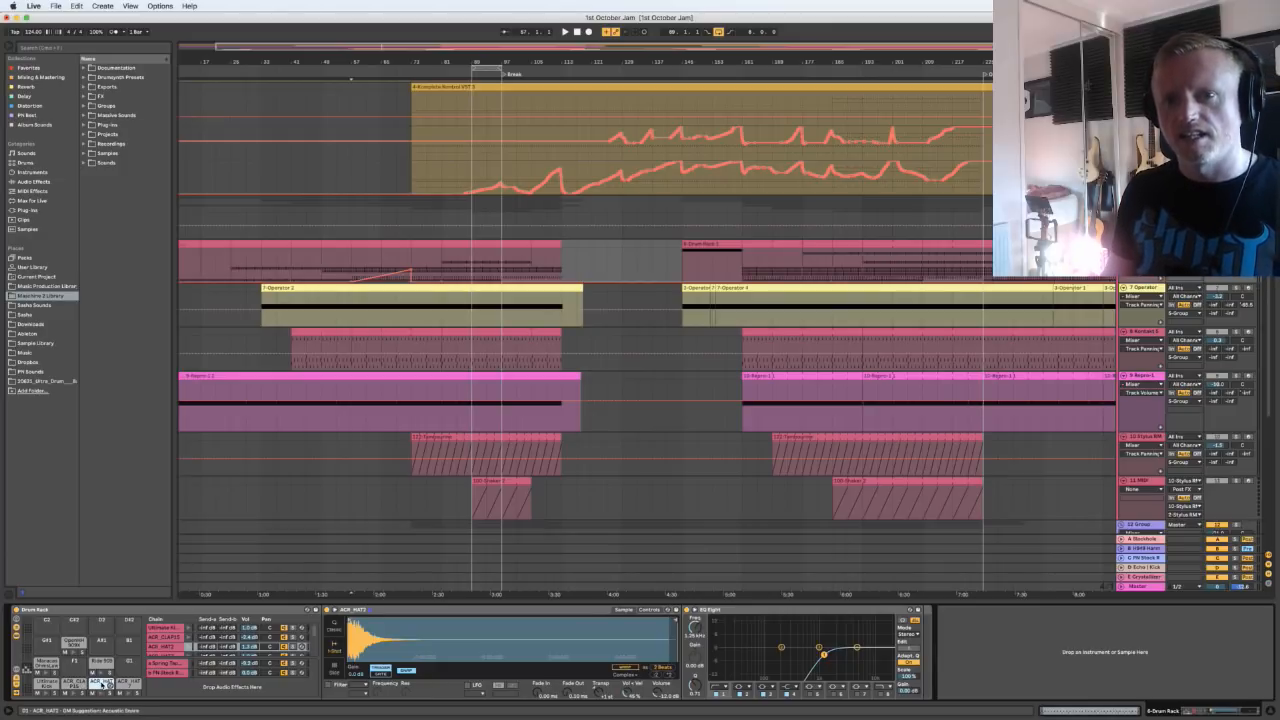
left_click(74, 685)
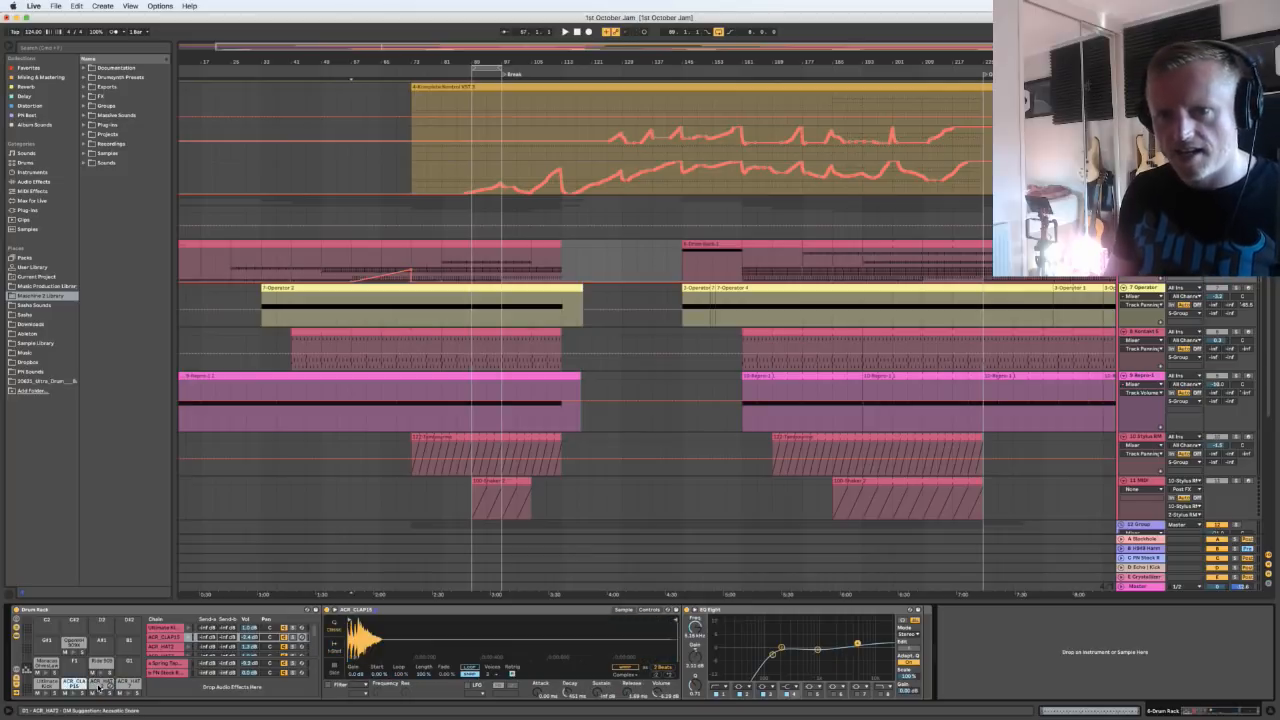
left_click(97, 686)
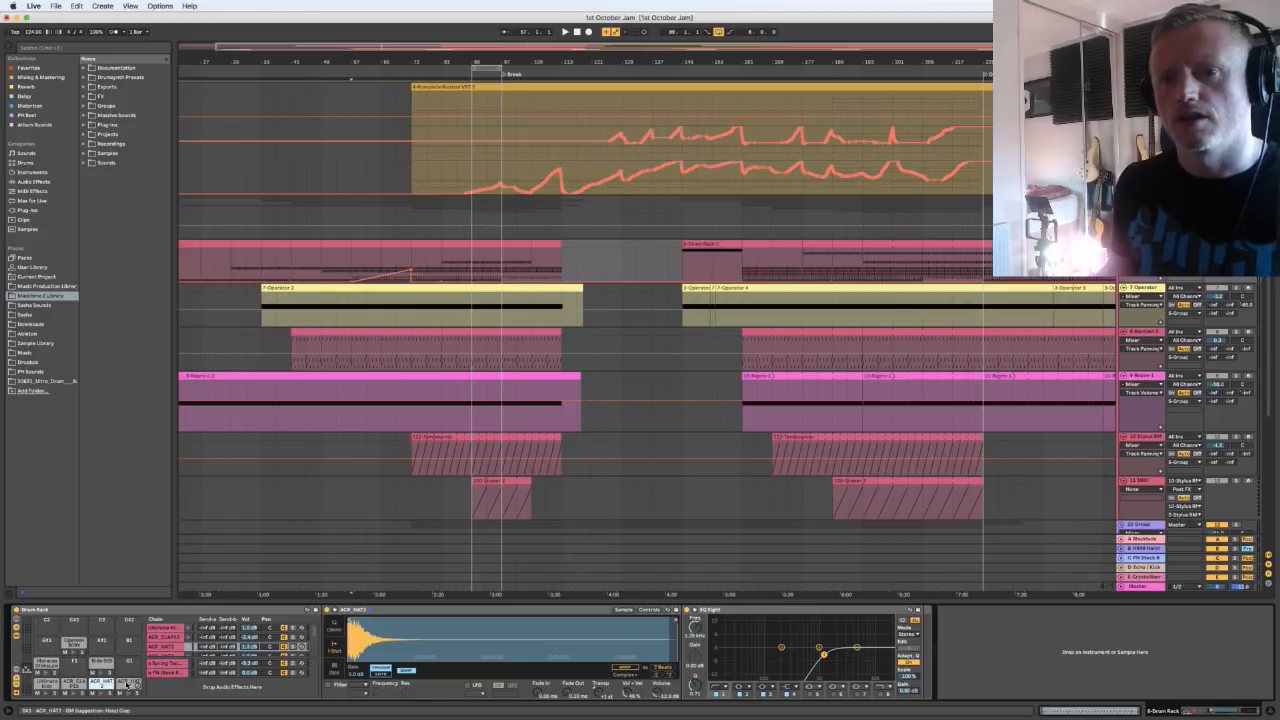
left_click(129, 684)
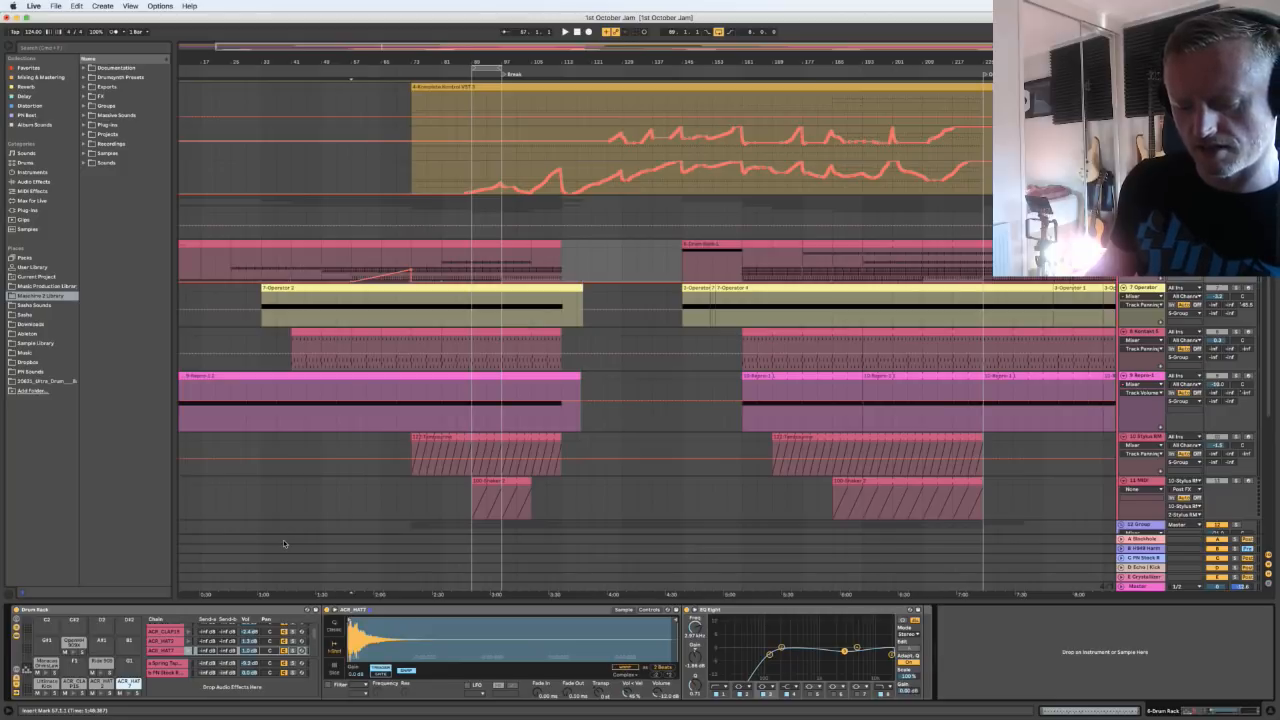
Enlarge the interface by raising Zoom Display to about 120% in the Look/Feel preferences
key("super+comma")
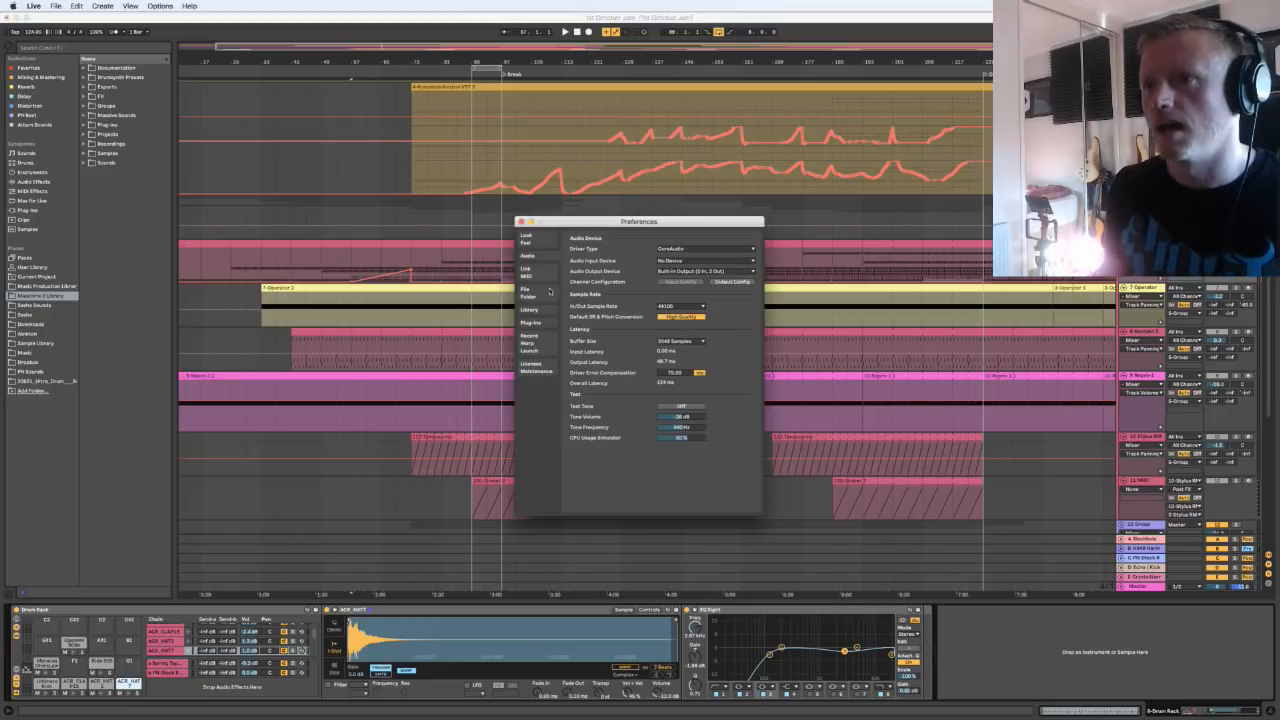
left_click(538, 272)
left_click(545, 246)
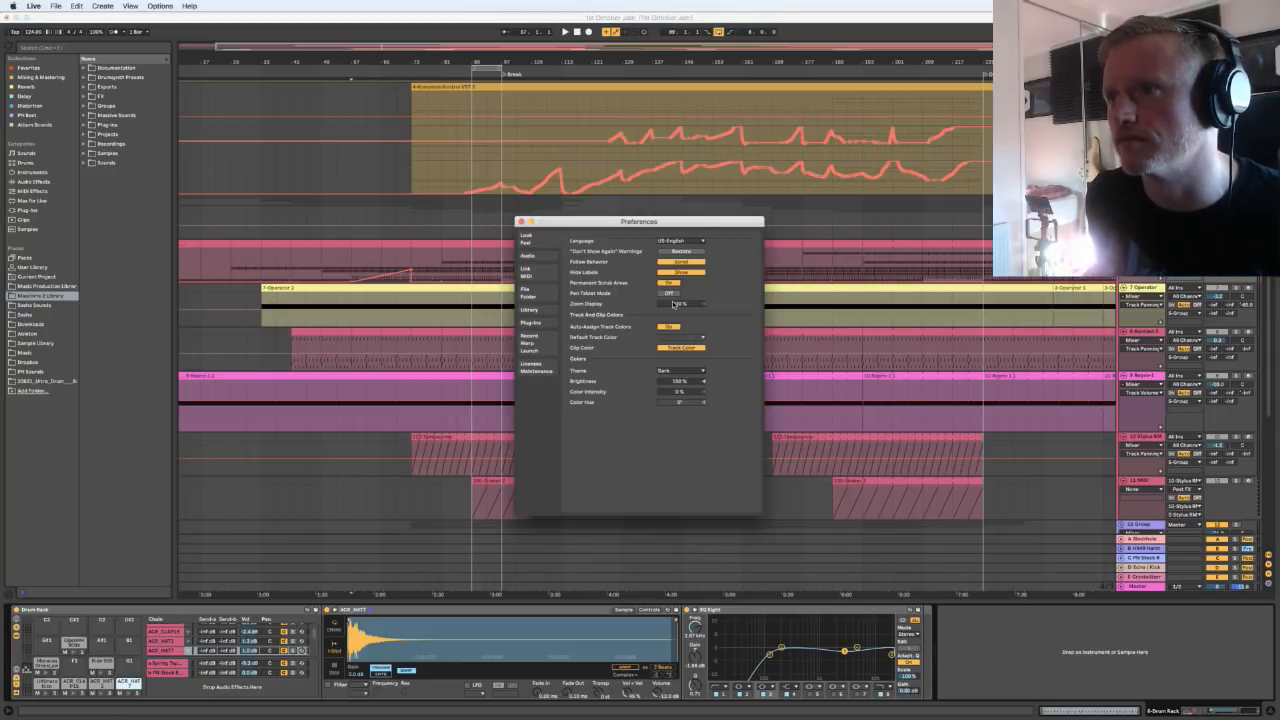
left_click_drag(675, 305, 675, 305)
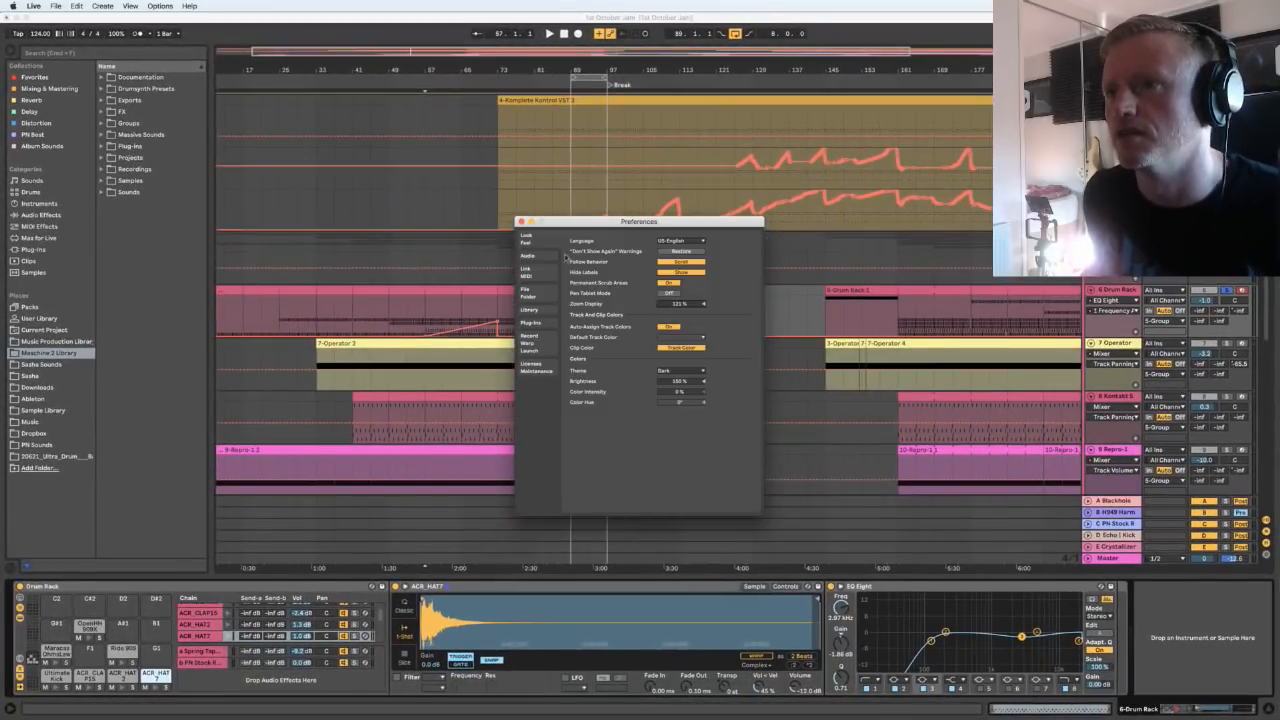
Close the preferences and compare the ACR_HAT2 and ACR_HAT7 pads by auditioning each and examining its EQ Eight curve
left_click(520, 221)
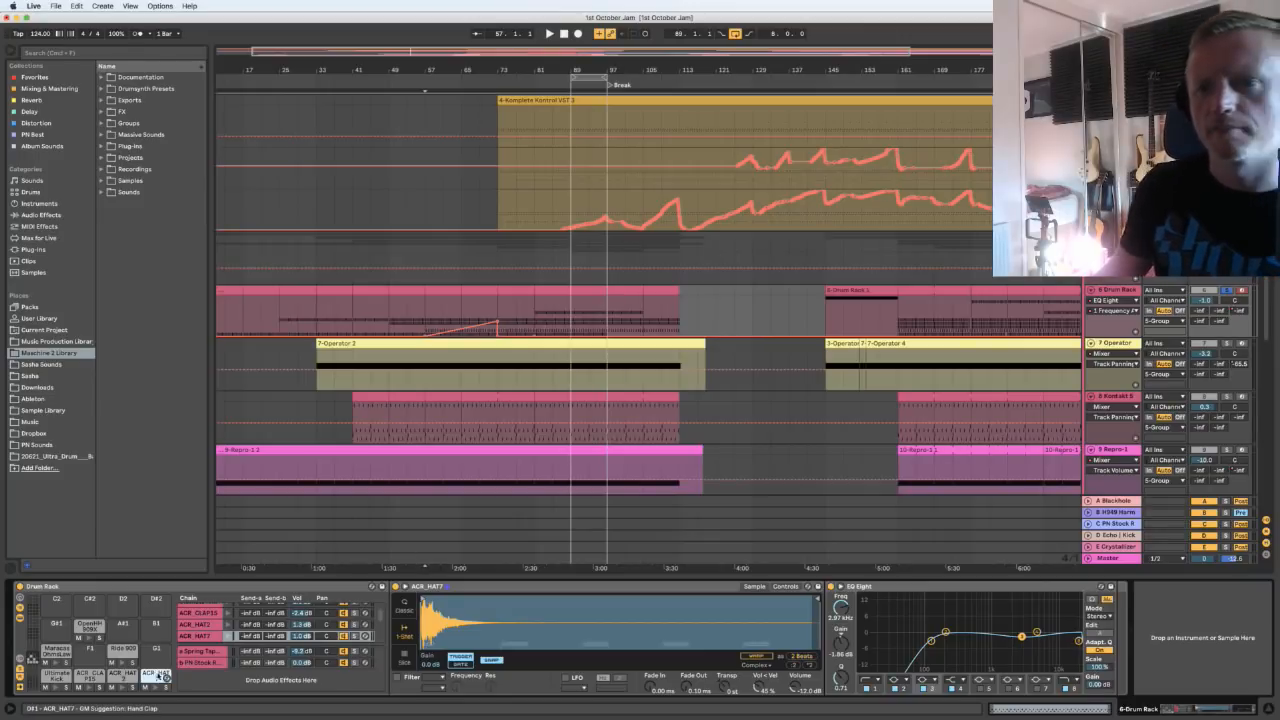
left_click(128, 678)
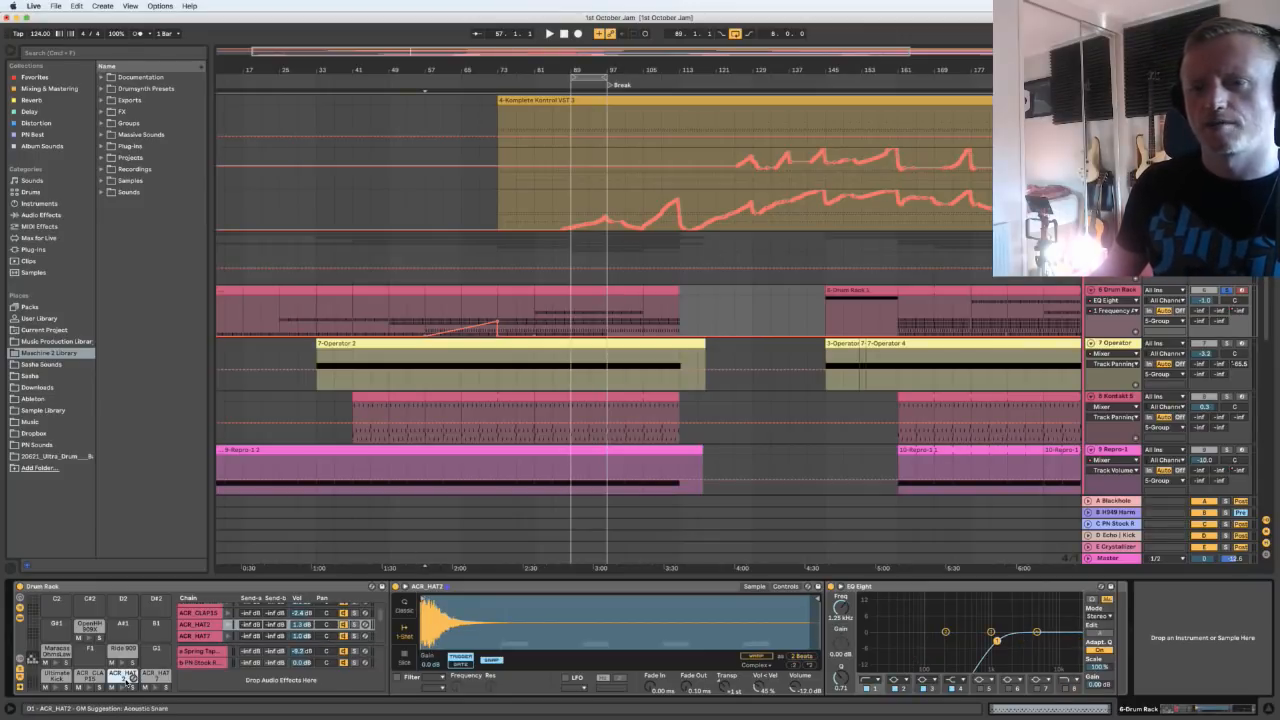
left_click(155, 677)
left_click(155, 688)
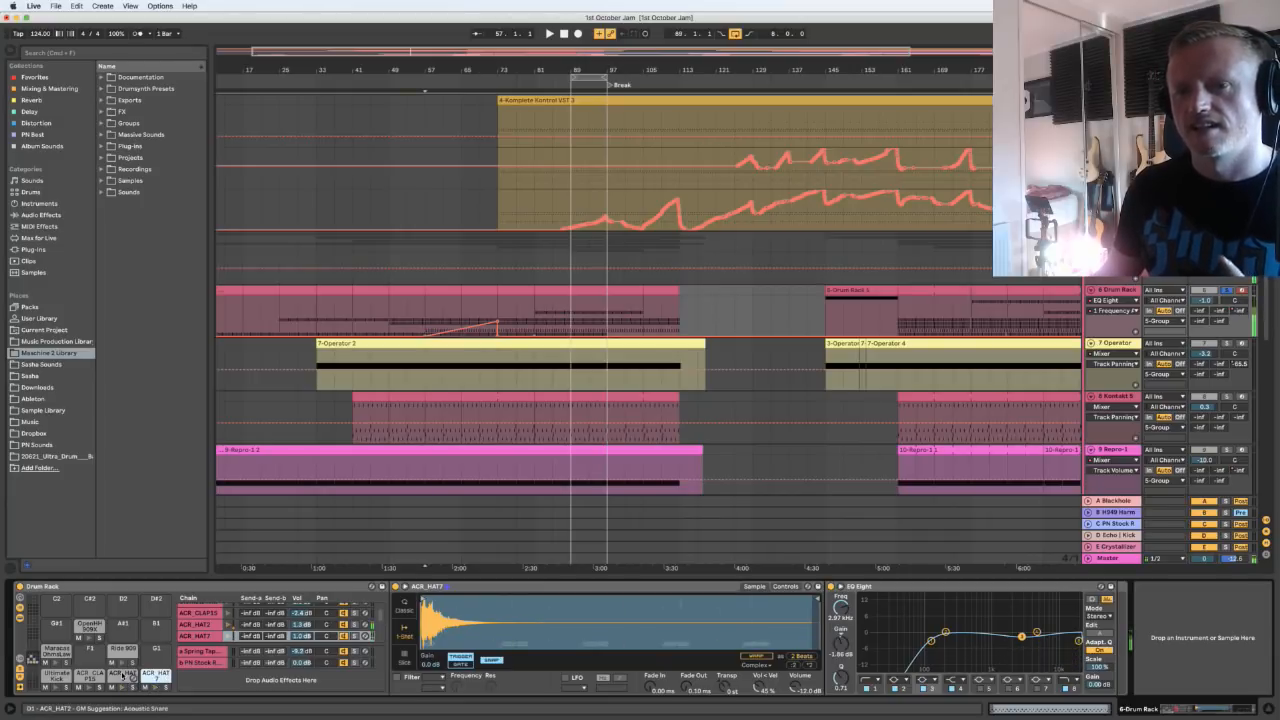
left_click(121, 687)
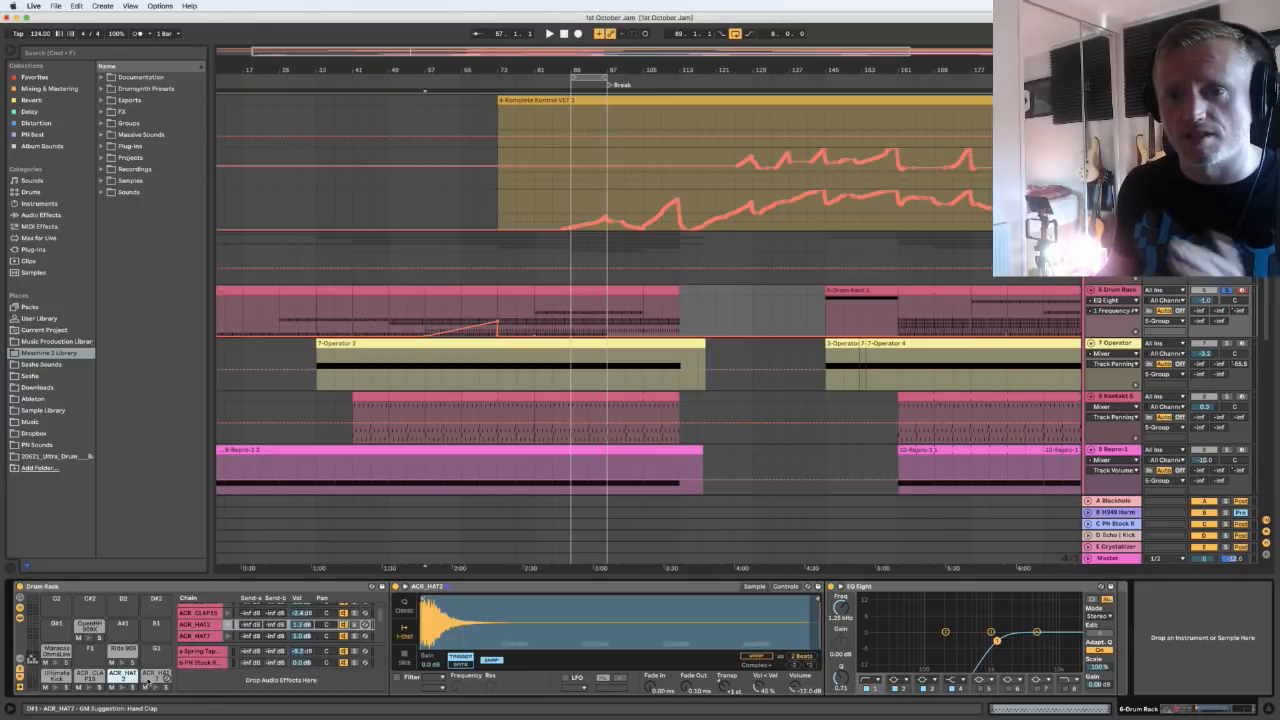
left_click(147, 681)
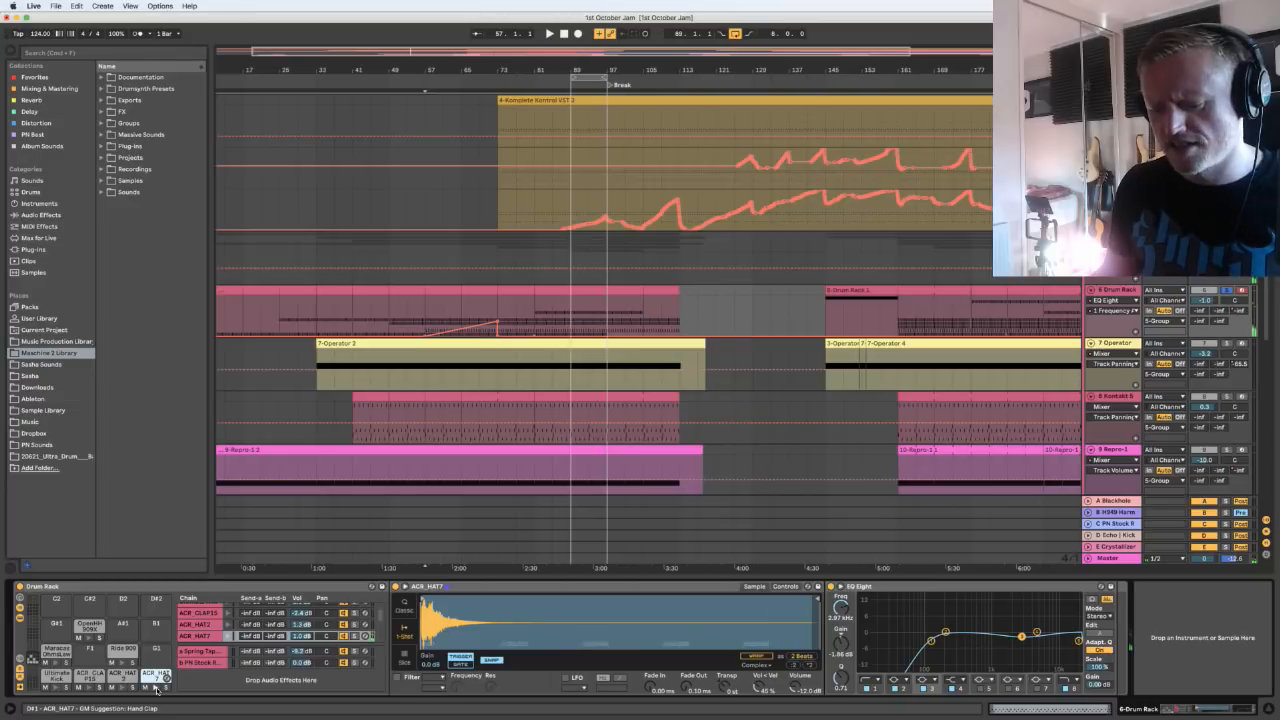
left_click(156, 689)
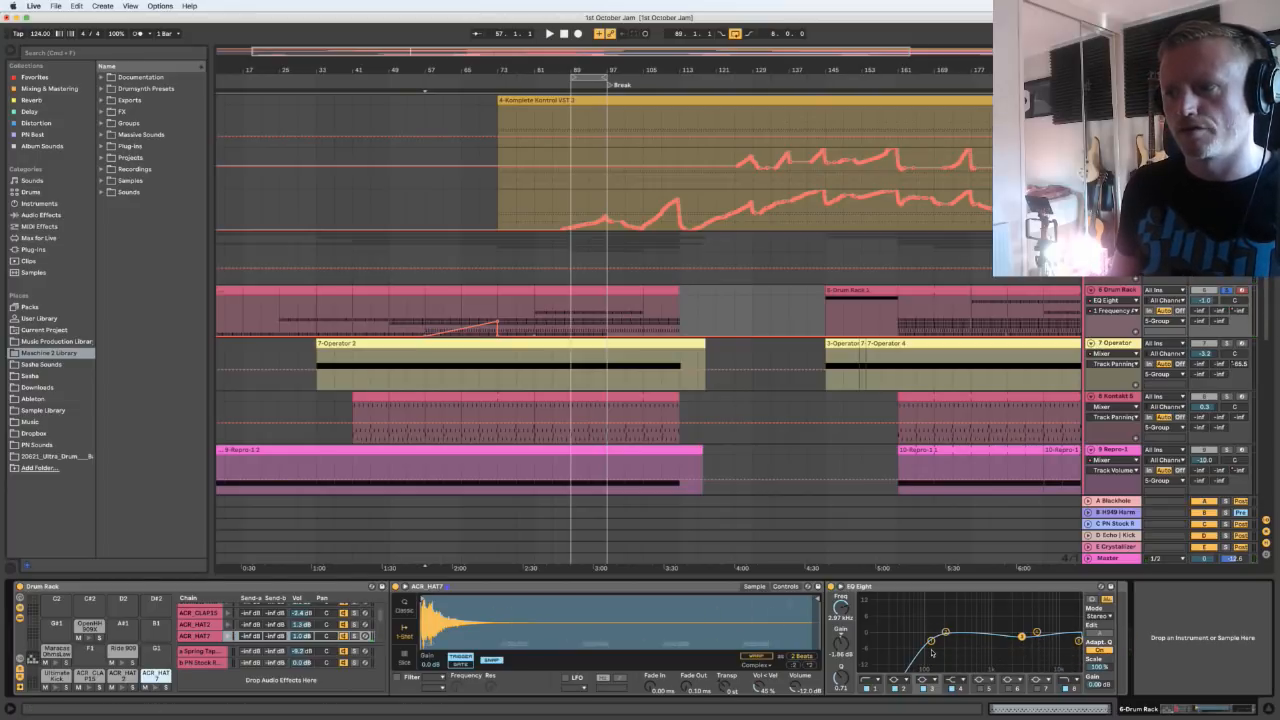
left_click(122, 676)
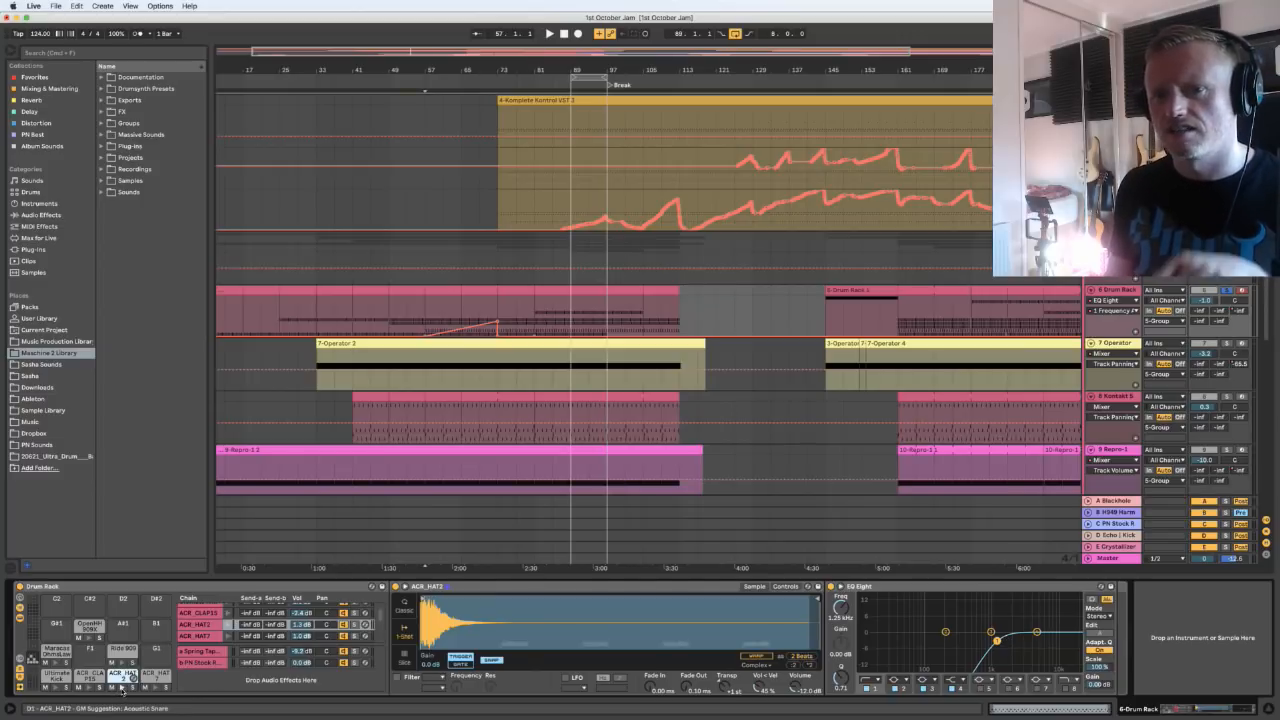
Audition the Maracas OhmsLaw and Ride 909 pads, examine their device chains, and play the arrangement from bar 89
left_click(56, 651)
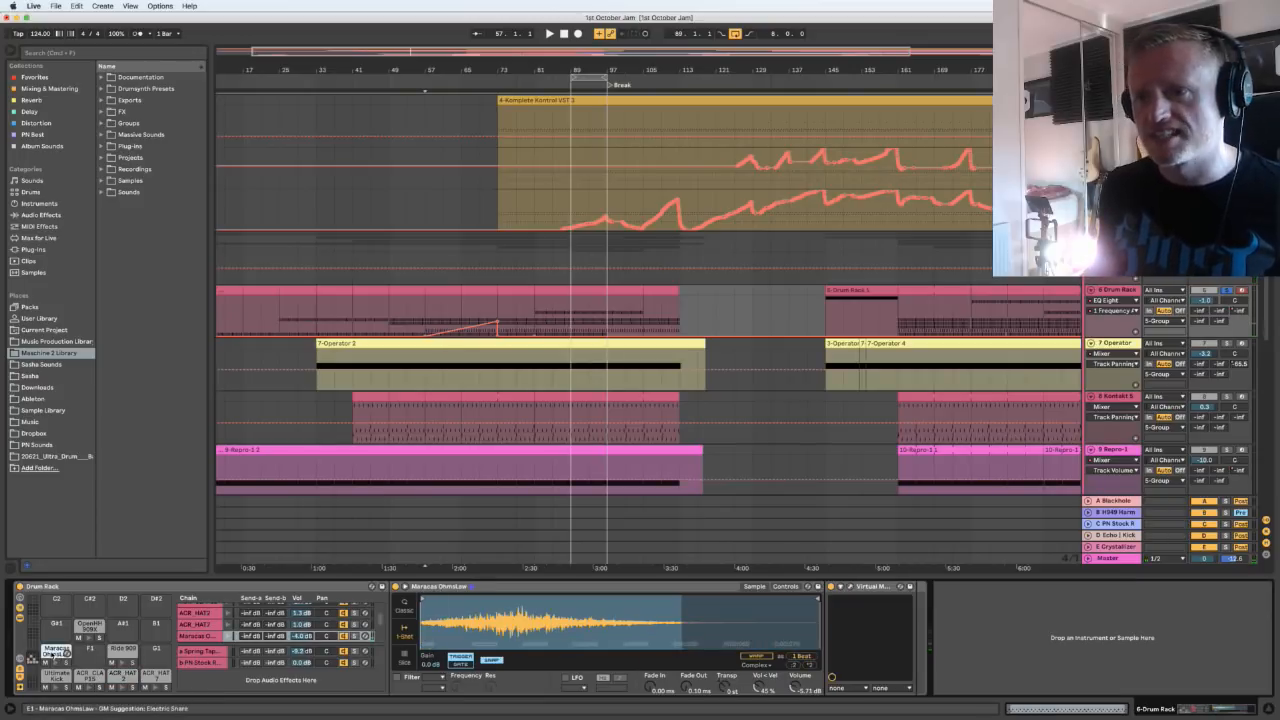
left_click(56, 663)
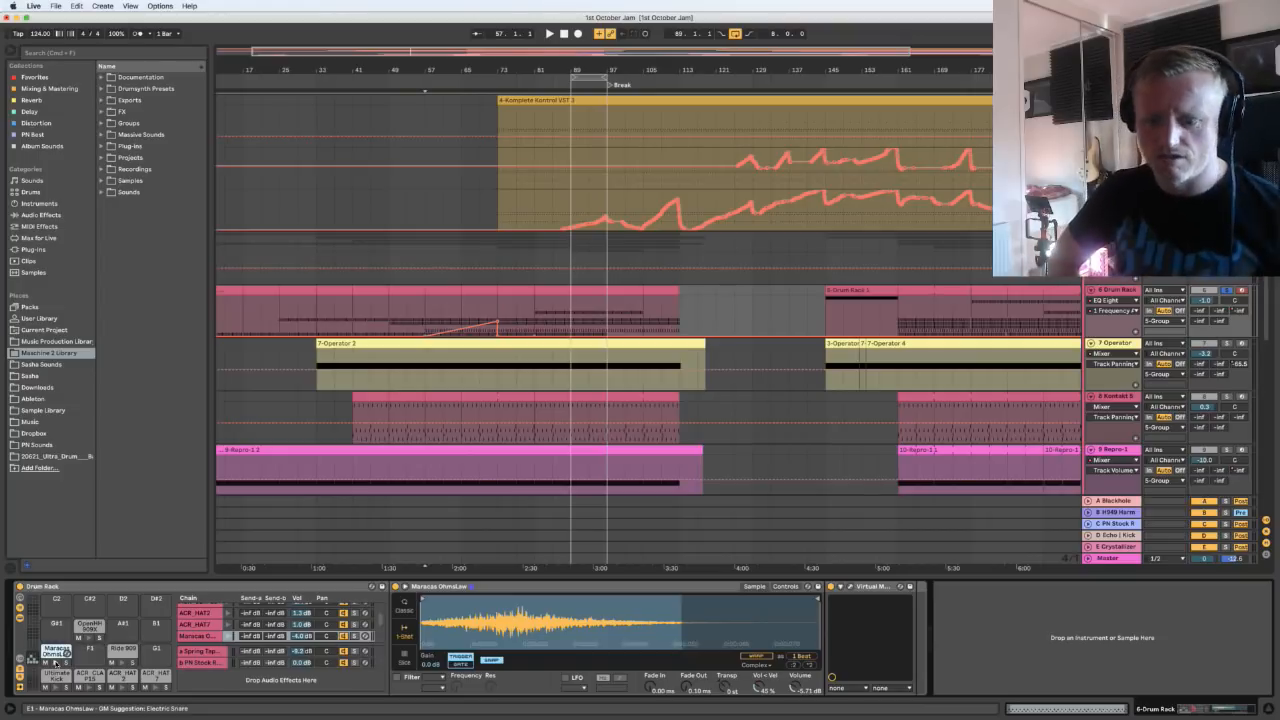
left_click(125, 652)
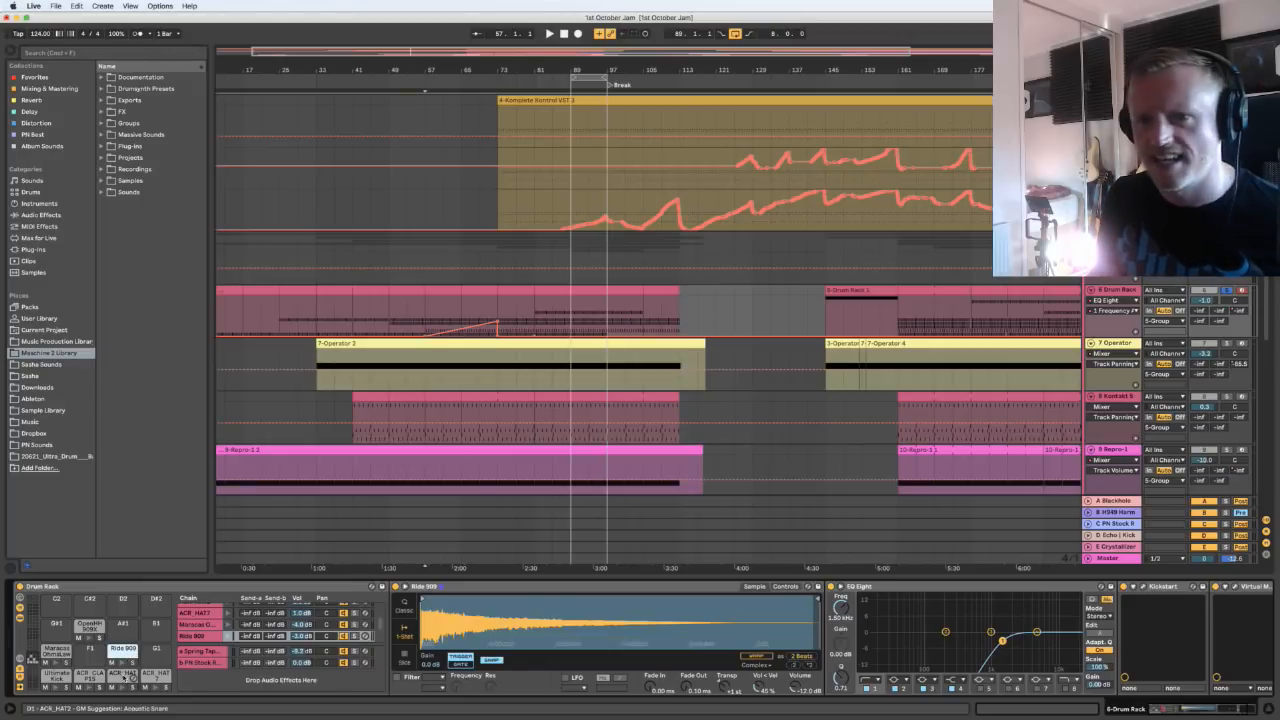
left_click(121, 662)
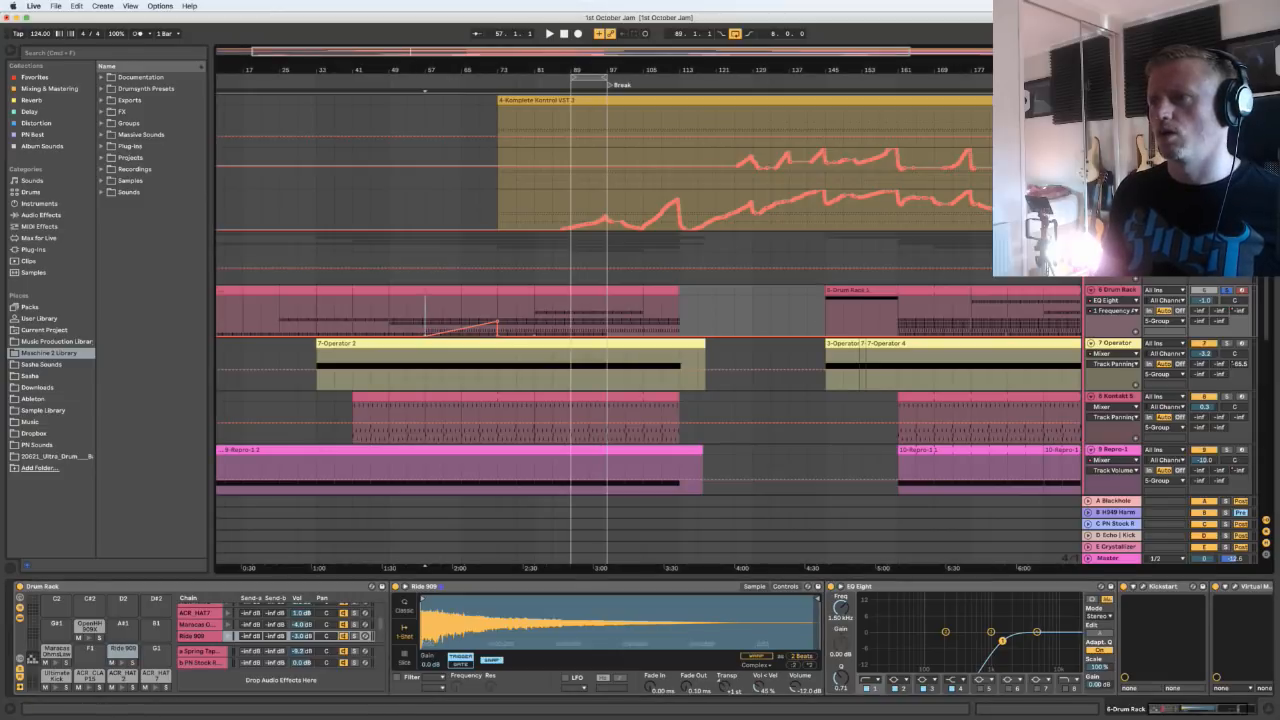
left_click(571, 321)
key("space")
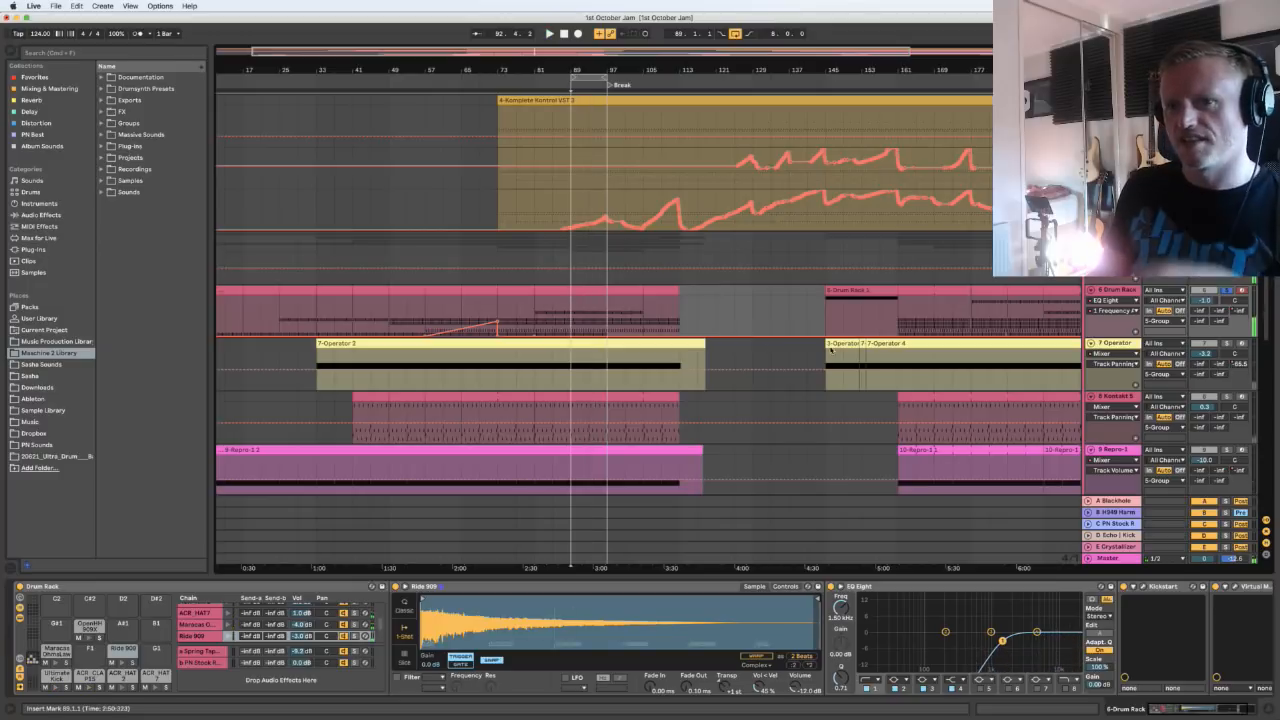
Open the Kickstart plug-in on the Ride 909 pad, inspect its ducking curve and Mix setting, and close it
left_click(1143, 588)
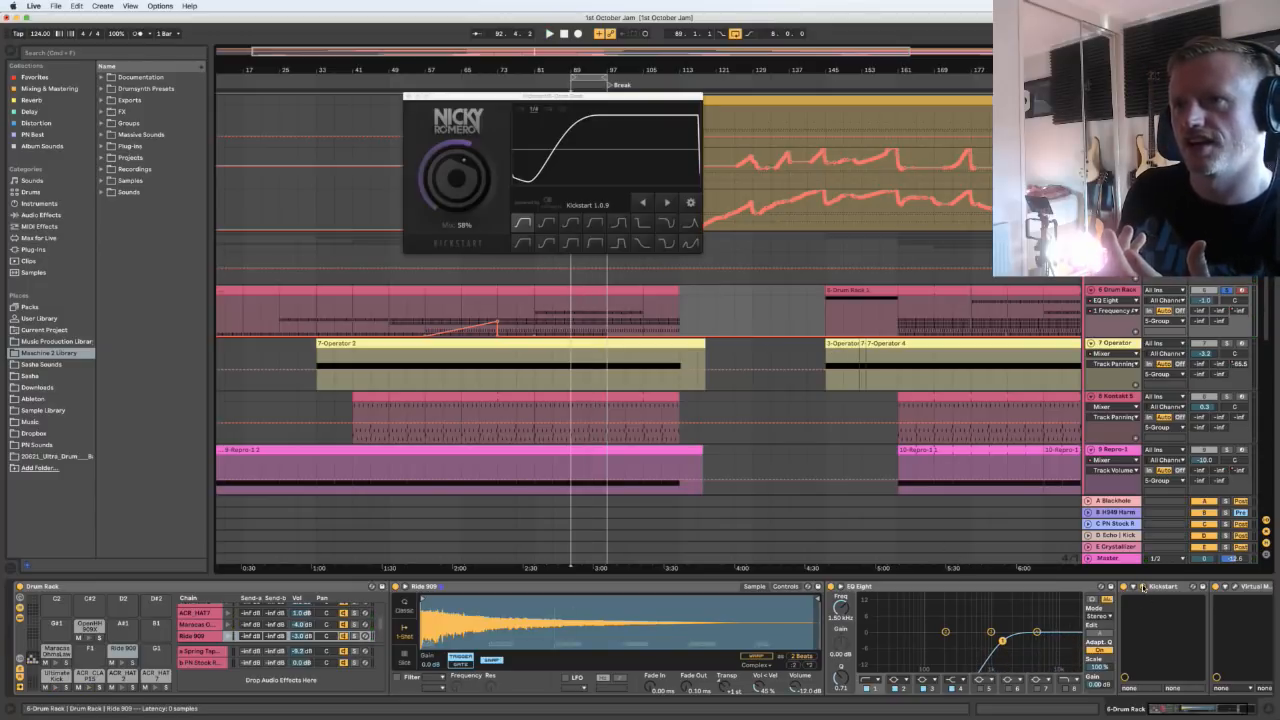
left_click(505, 200)
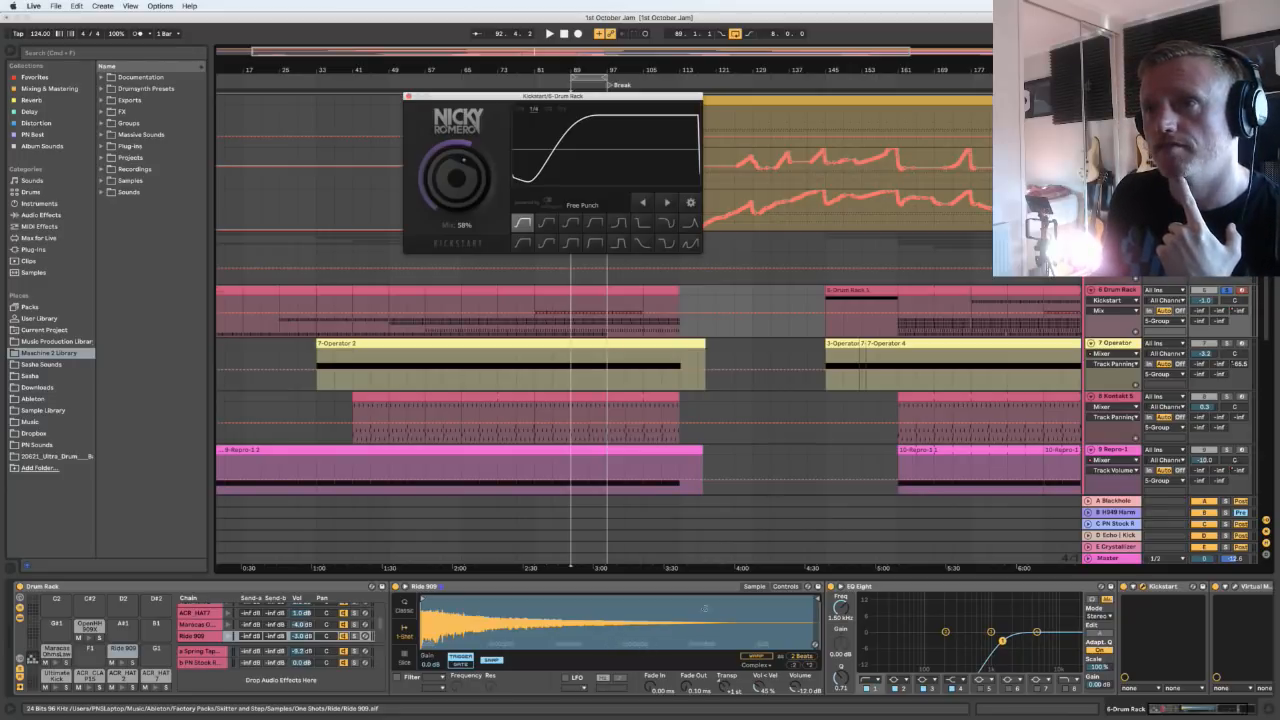
left_click(407, 97)
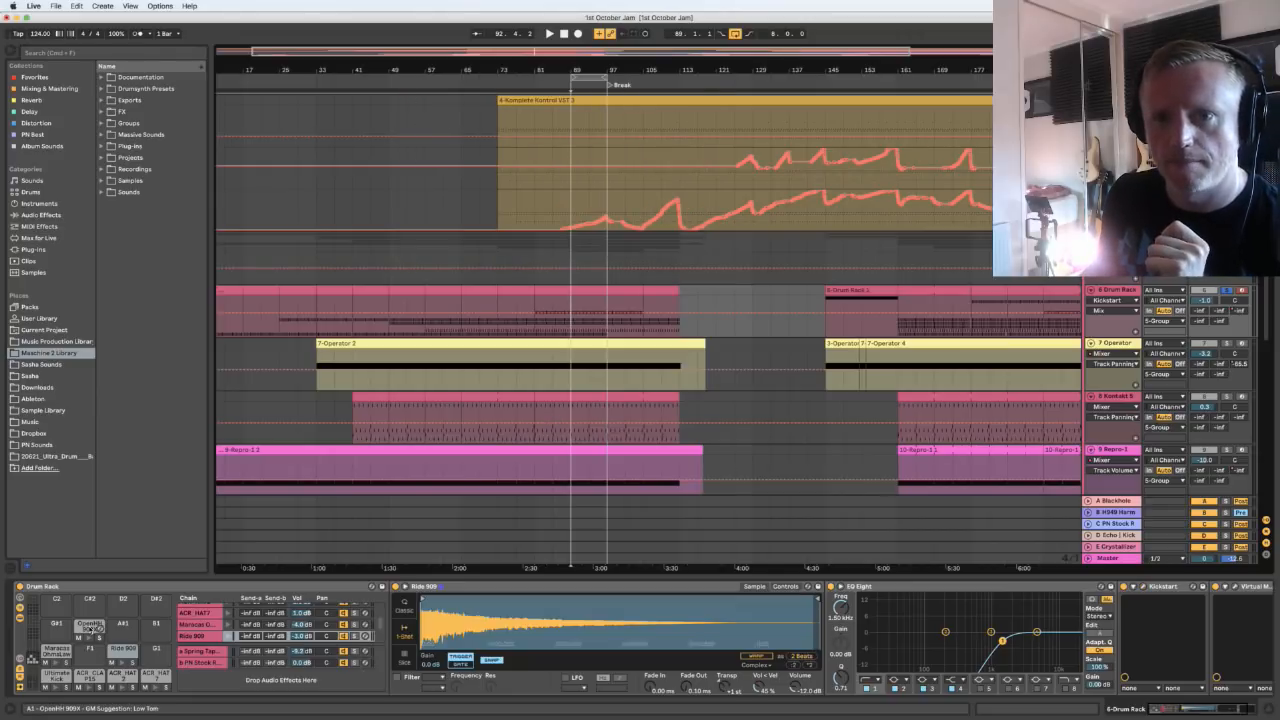
Audition the OpenHH 909X pad and examine its Classic-mode sample view and its amplitude envelope controls
left_click(91, 628)
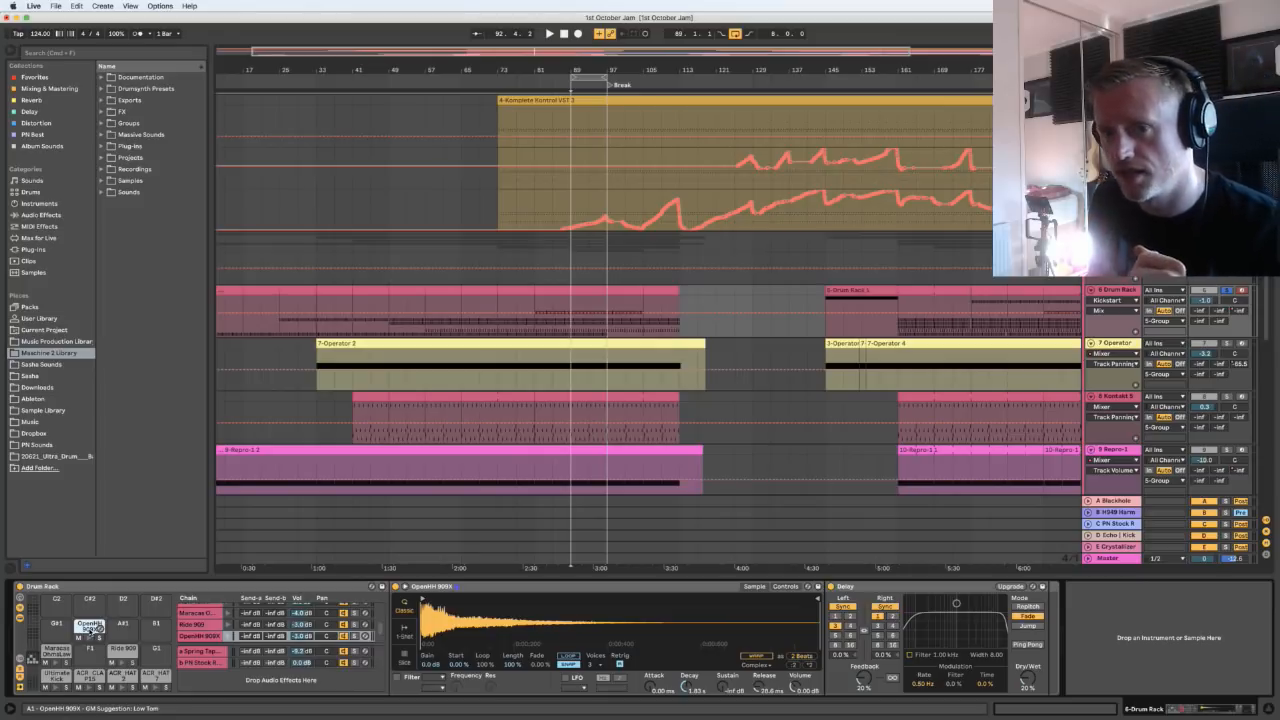
left_click(87, 636)
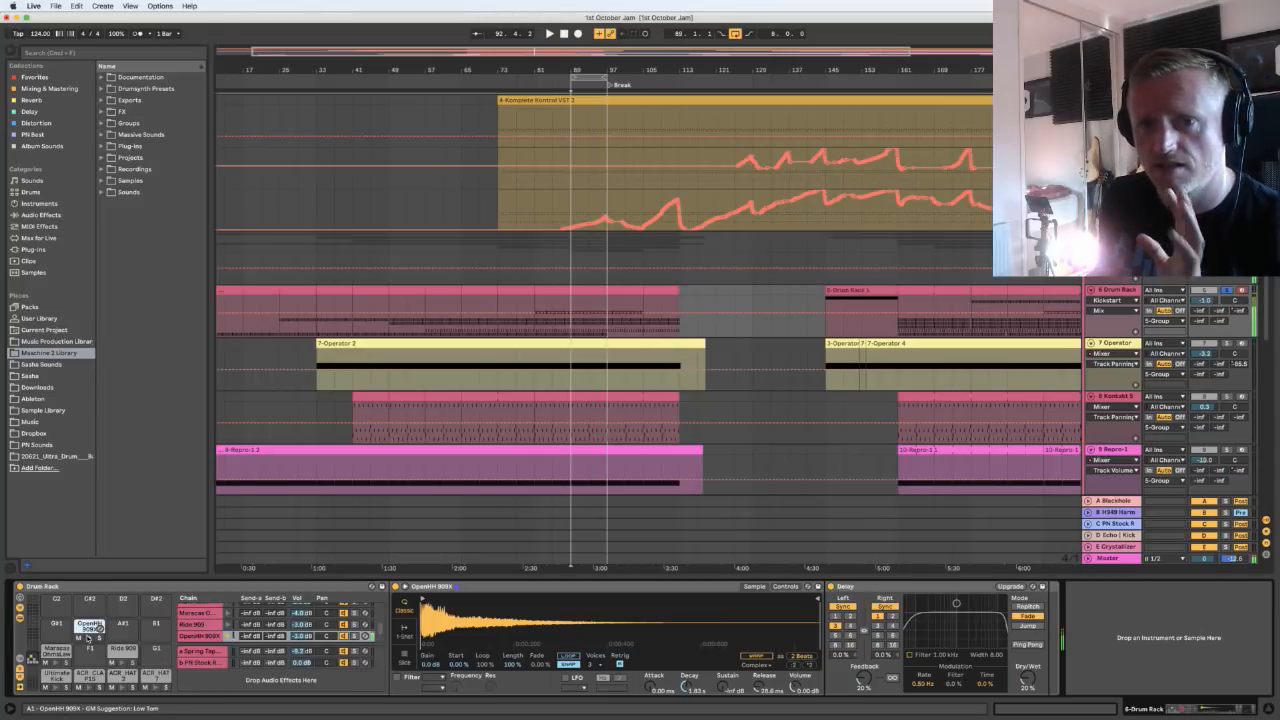
left_click(407, 608)
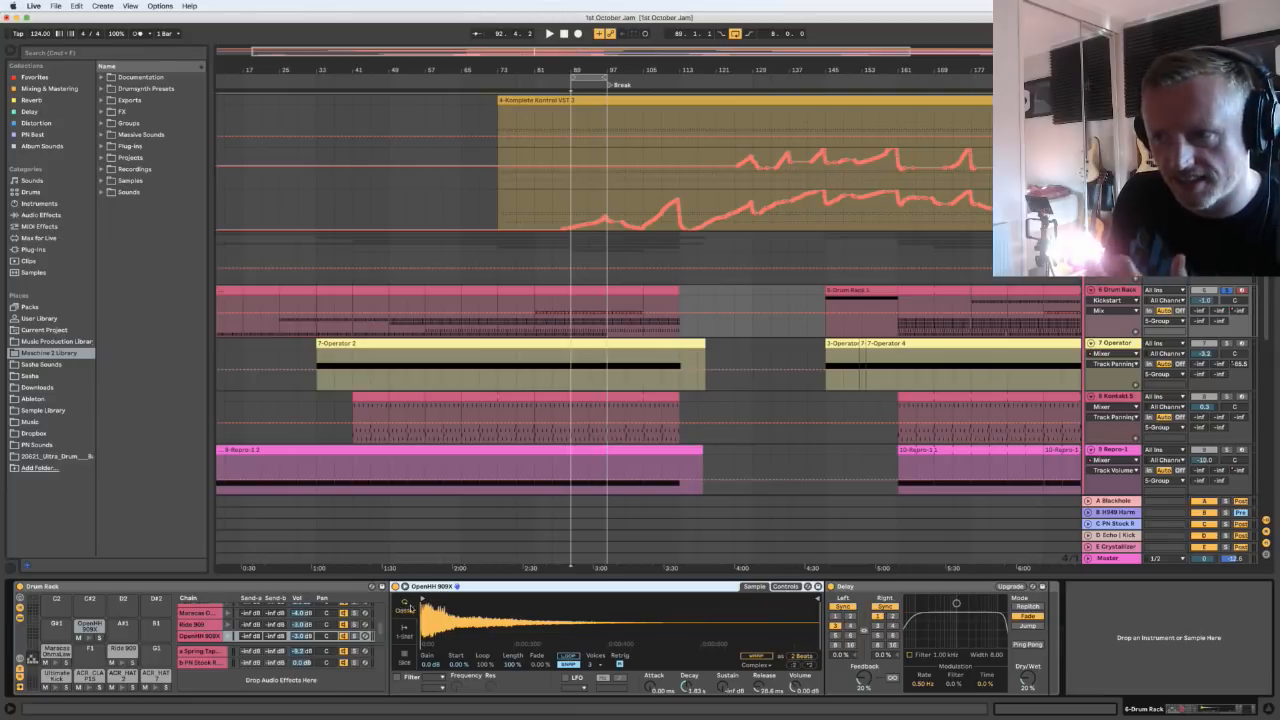
left_click(786, 587)
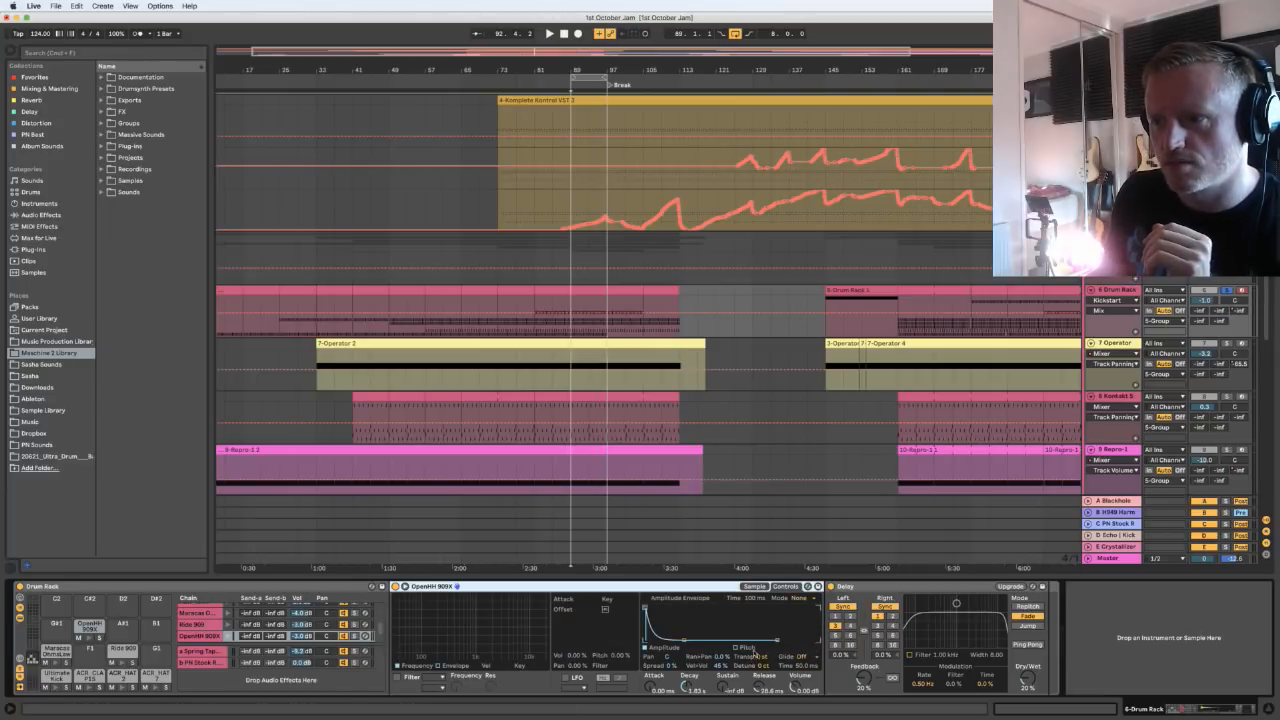
left_click(754, 587)
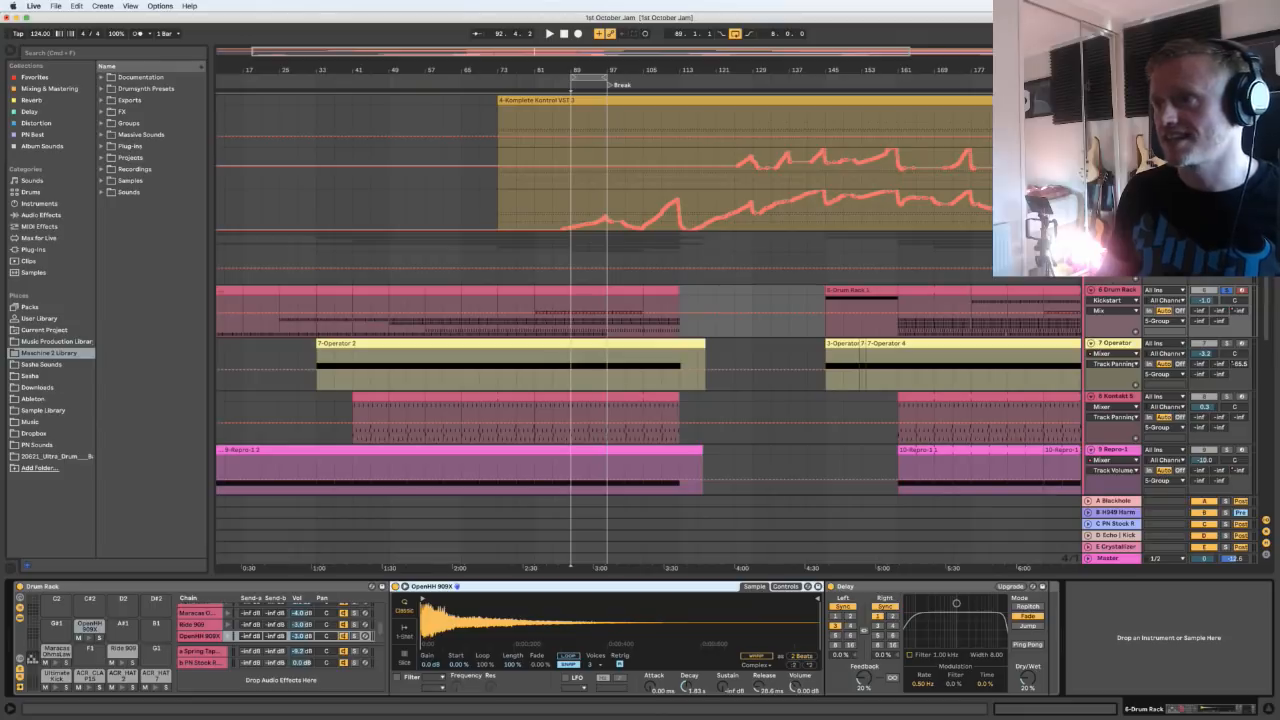
Compare the Drum Rack track with its parent group and inspect the group's Glue Compressor and Supercharger GT
left_click(1112, 237)
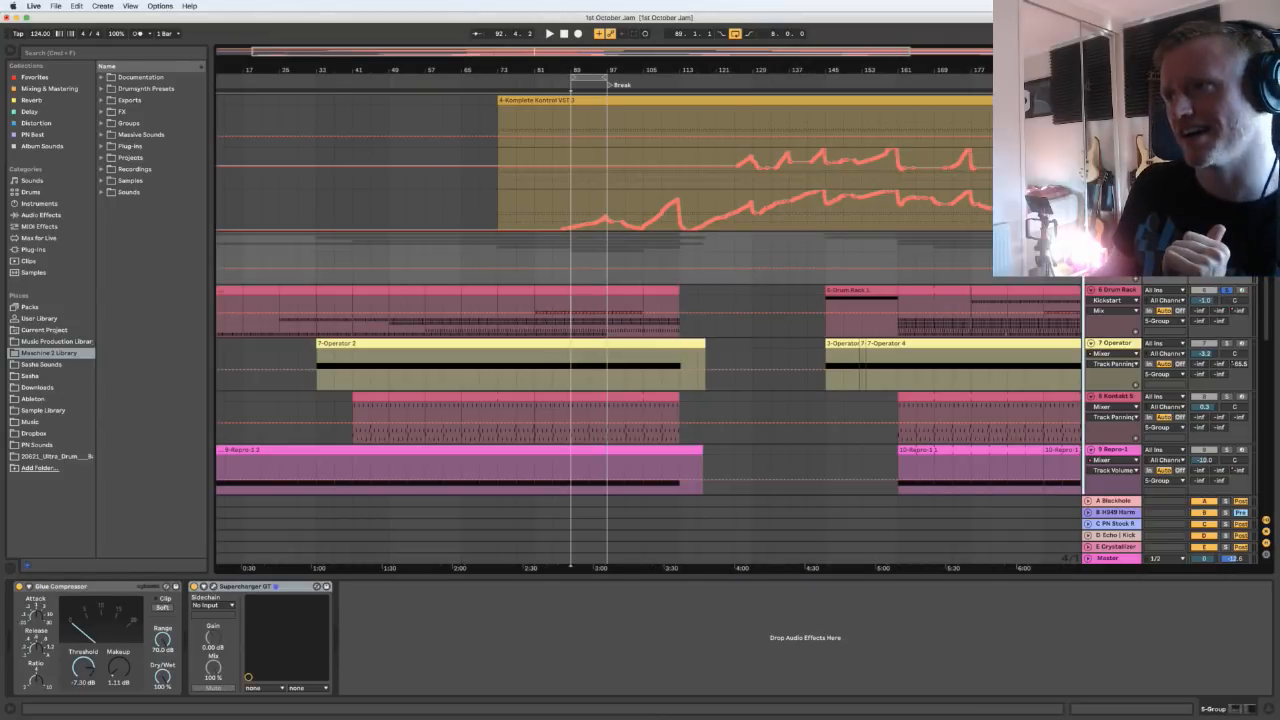
left_click(1109, 291)
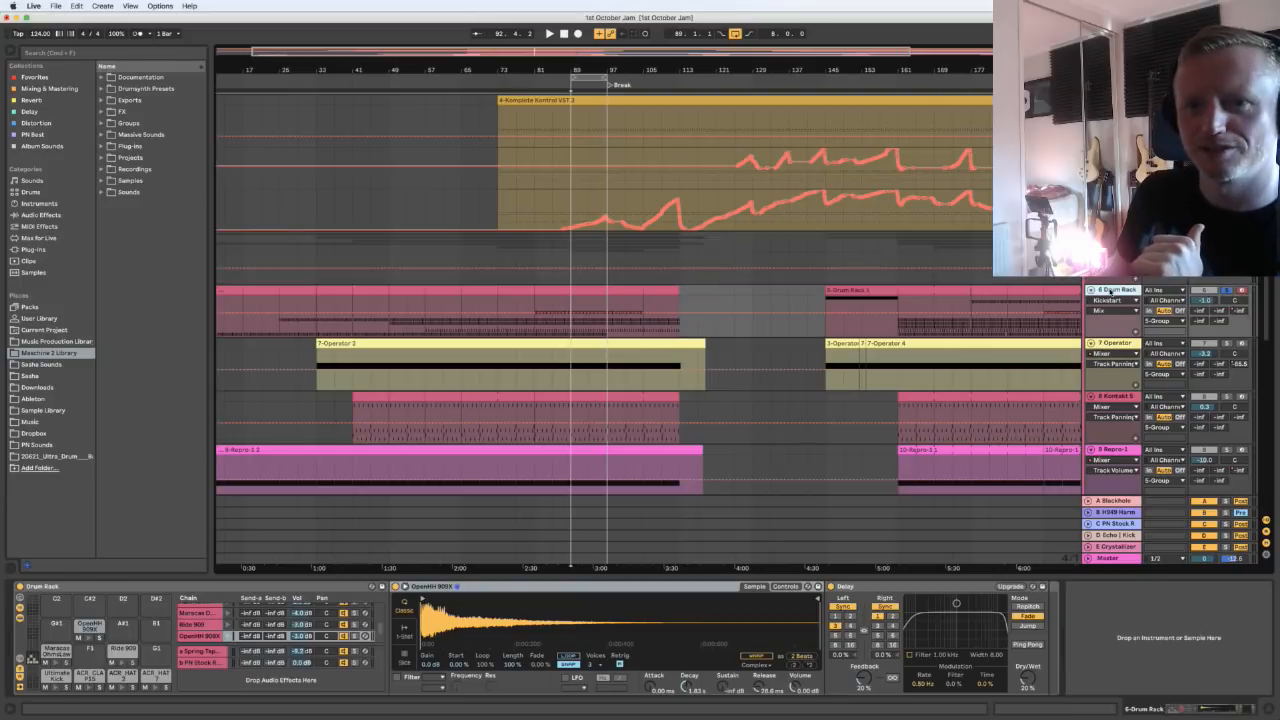
left_click(1112, 237)
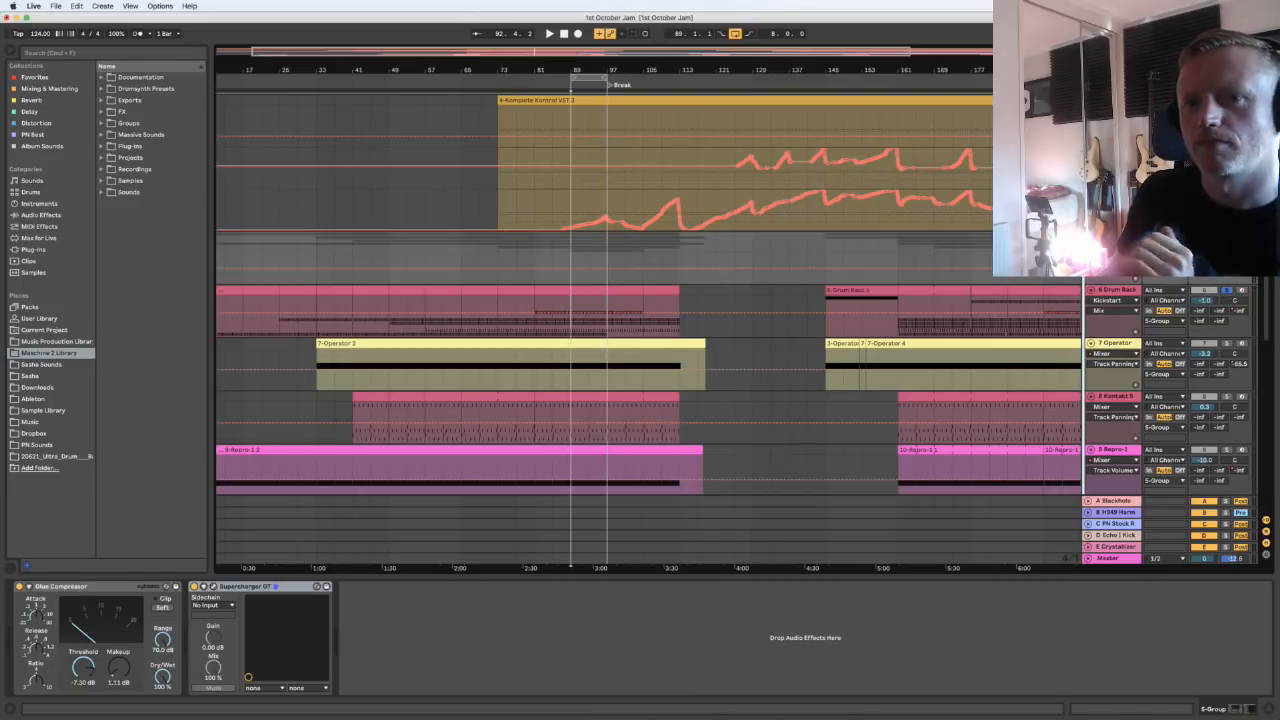
left_click(126, 591)
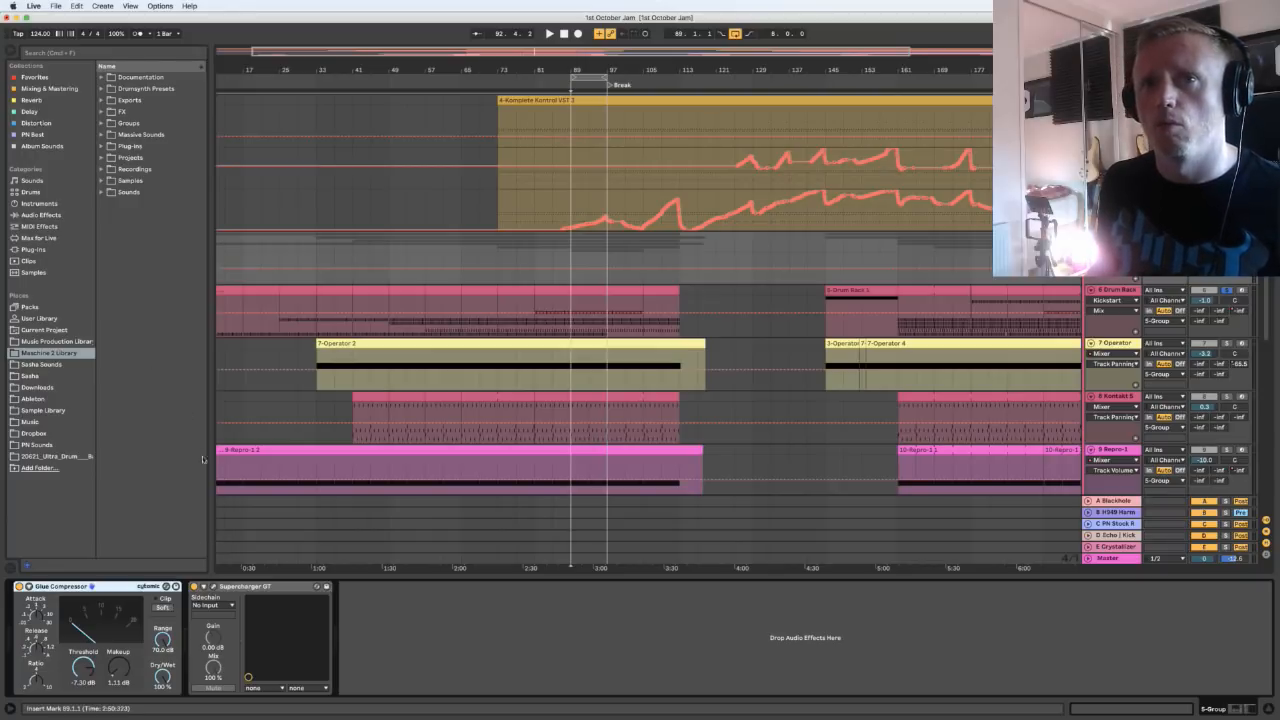
Add a Drum Buss audio effect after Supercharger GT on the group's device chain
left_click(48, 215)
left_click(26, 598)
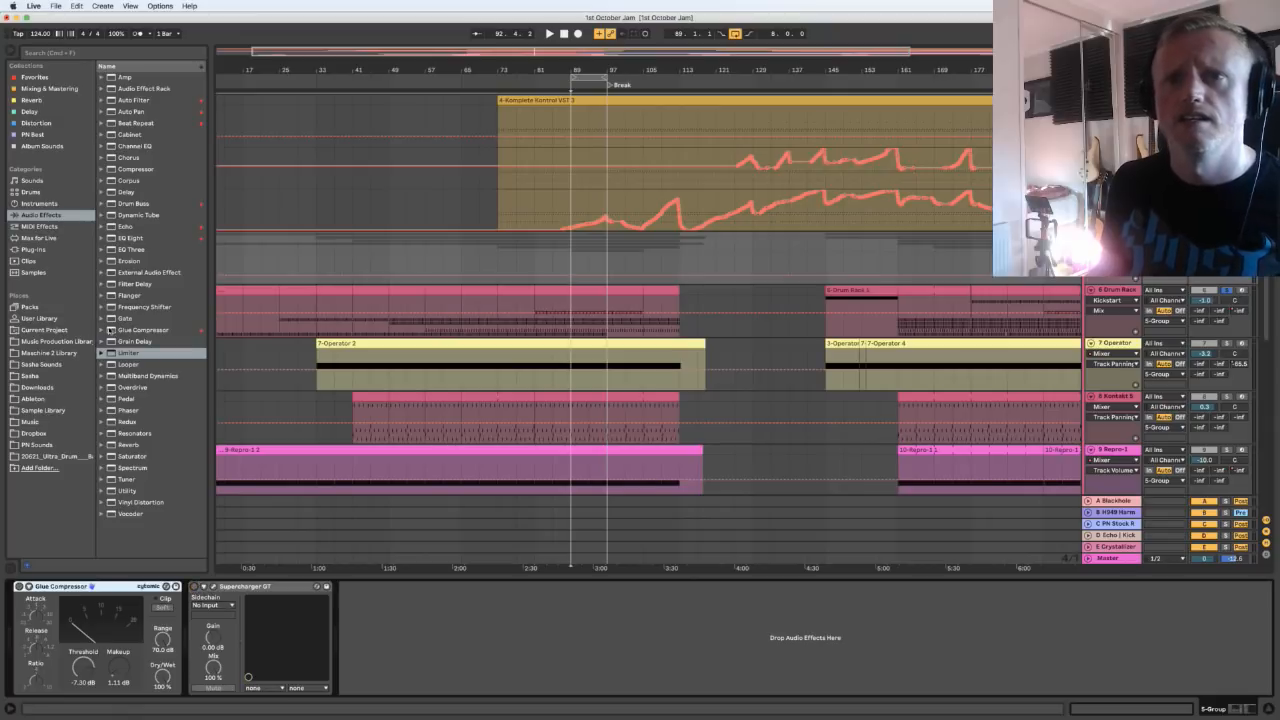
left_click_drag(133, 203, 489, 610)
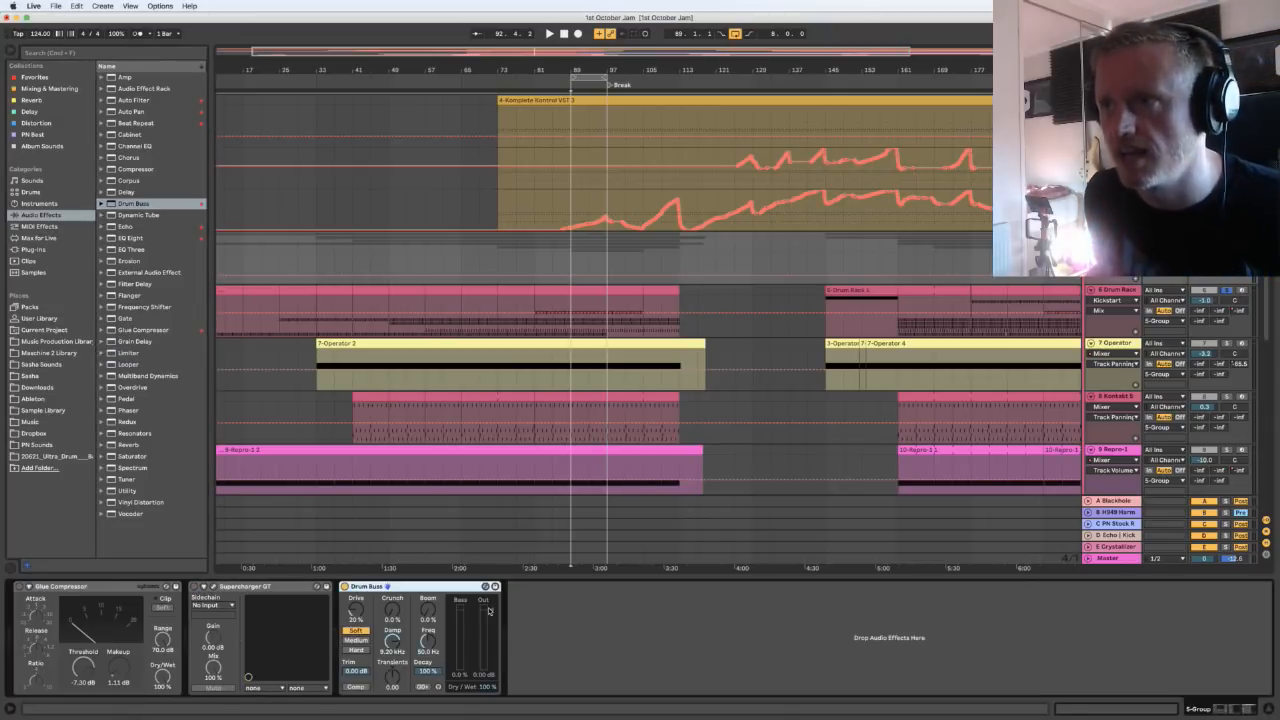
Set the Drum Buss Damp to 20.0 kHz and Drive to 0% during playback, toggling the device to compare the sound
key("space")
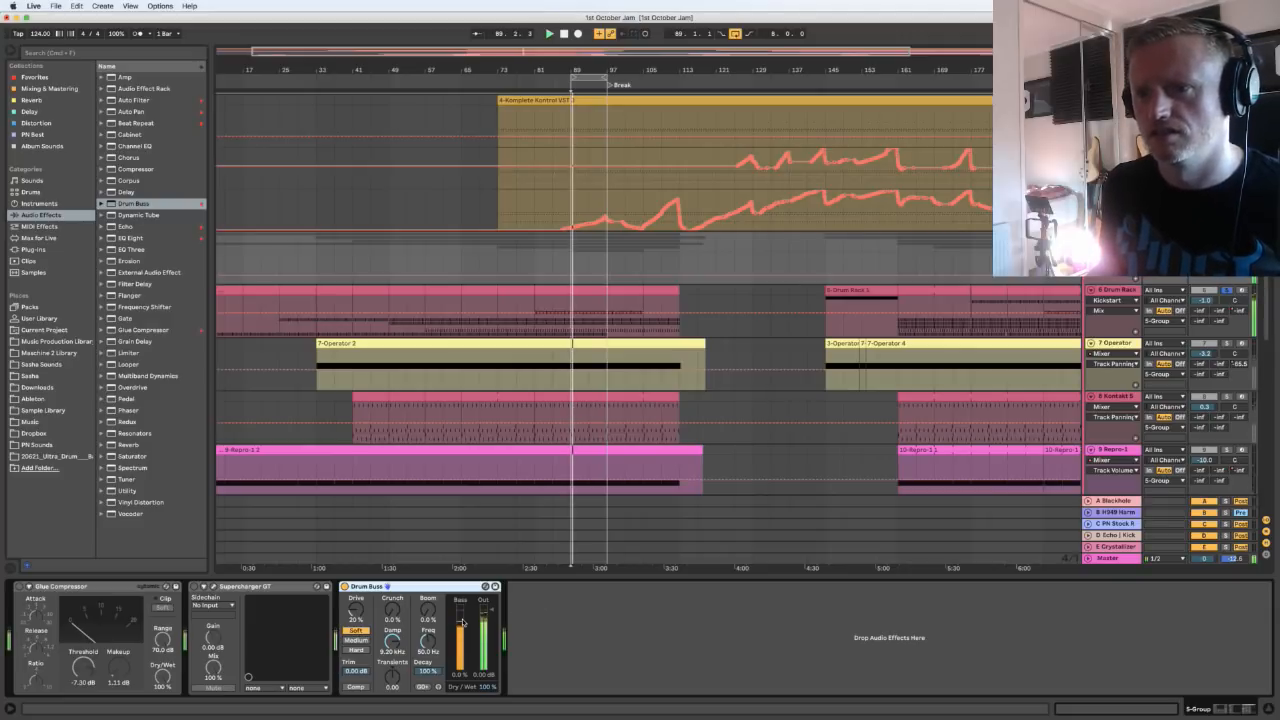
left_click_drag(395, 646, 396, 644)
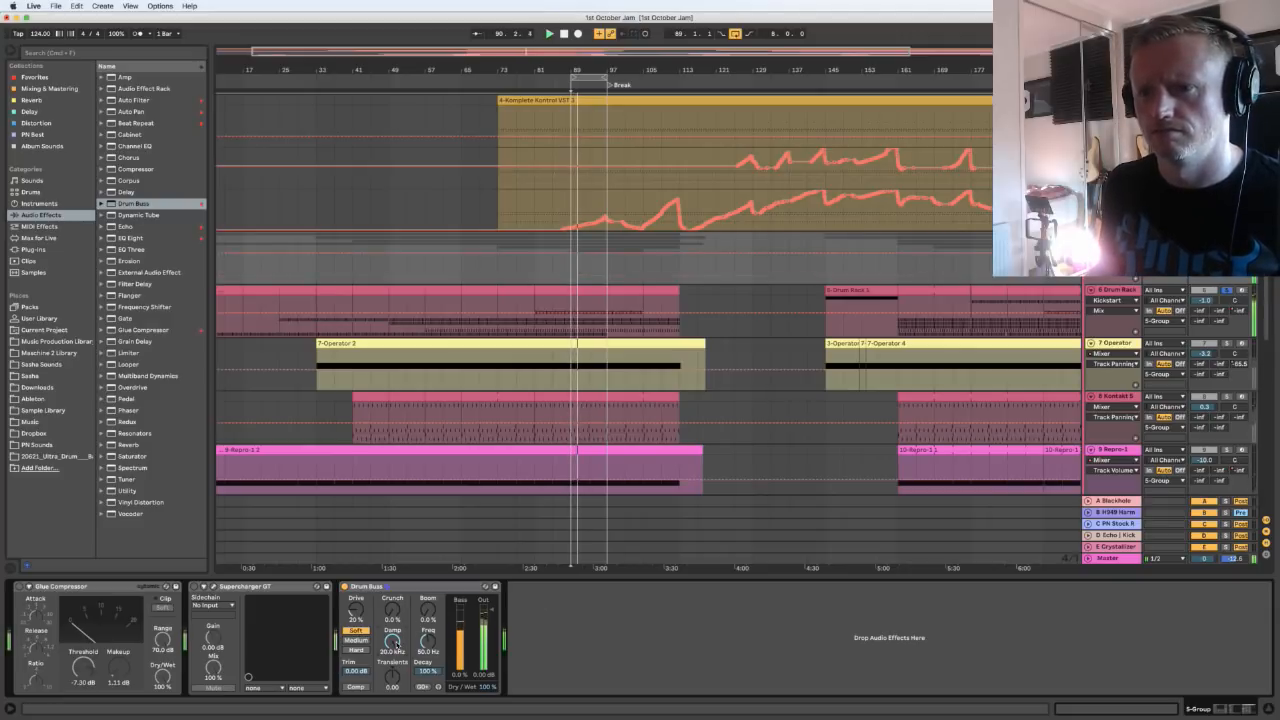
left_click(345, 587)
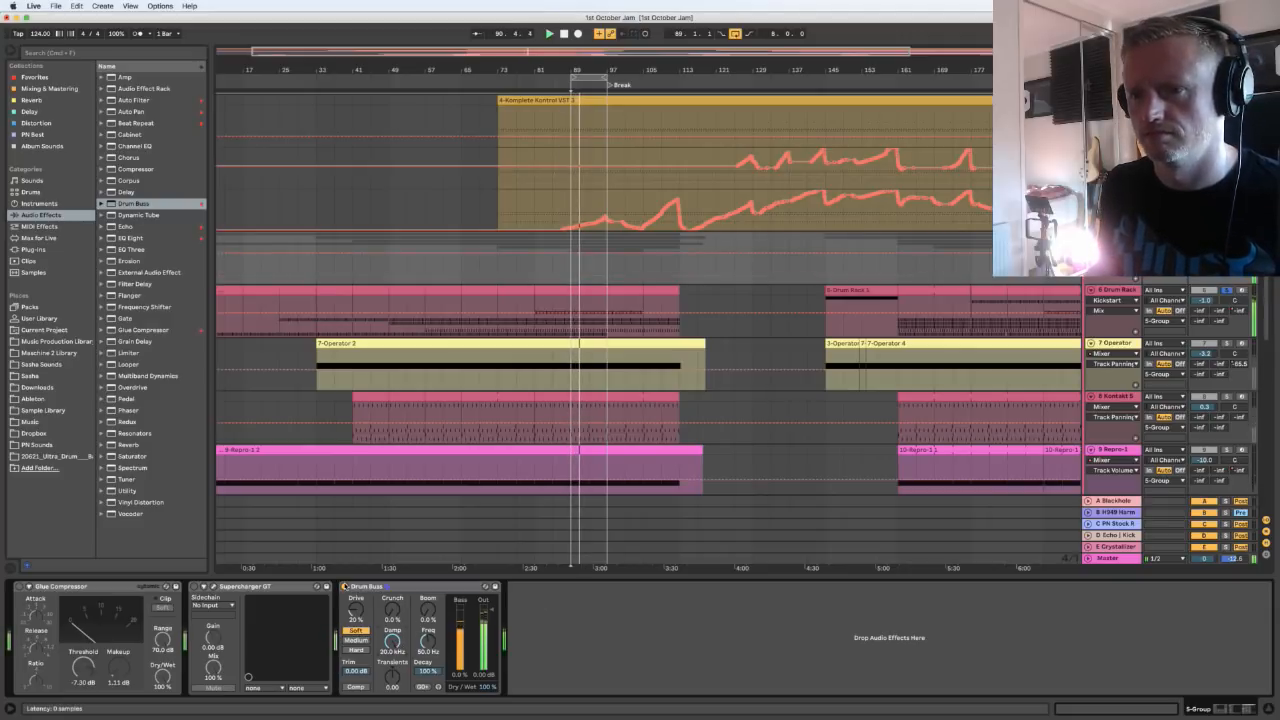
left_click(345, 587)
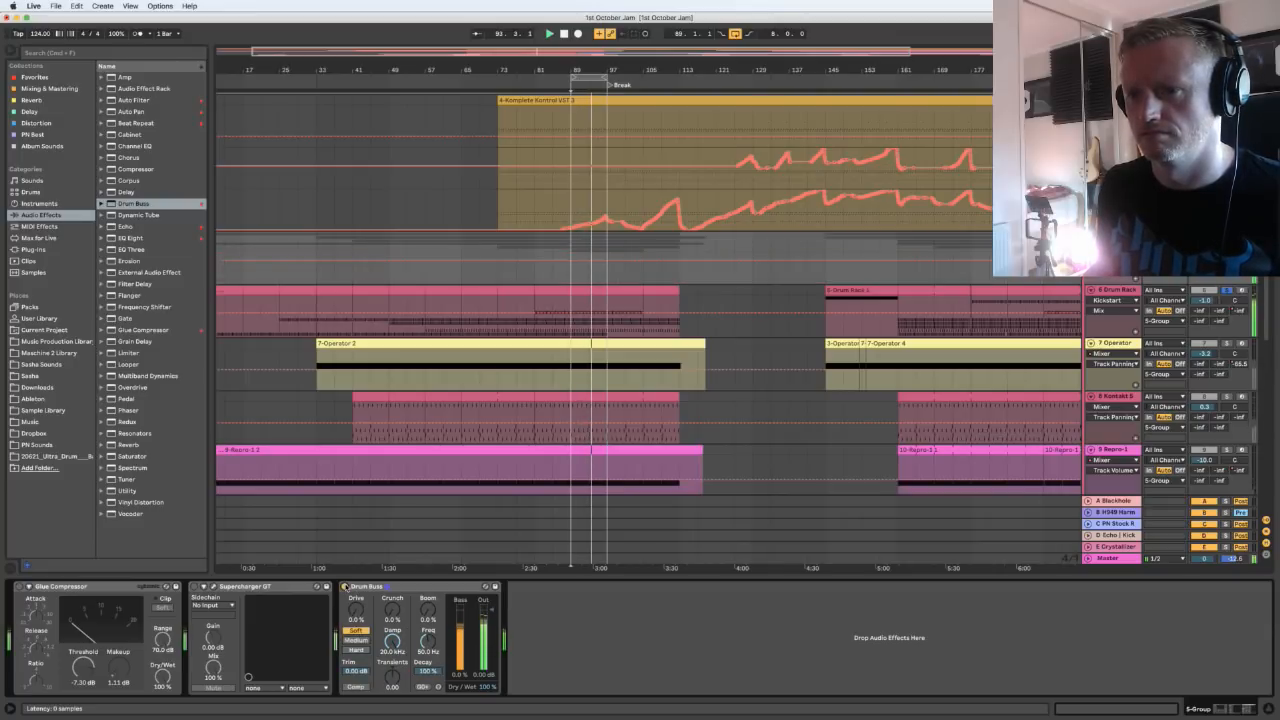
left_click(345, 587)
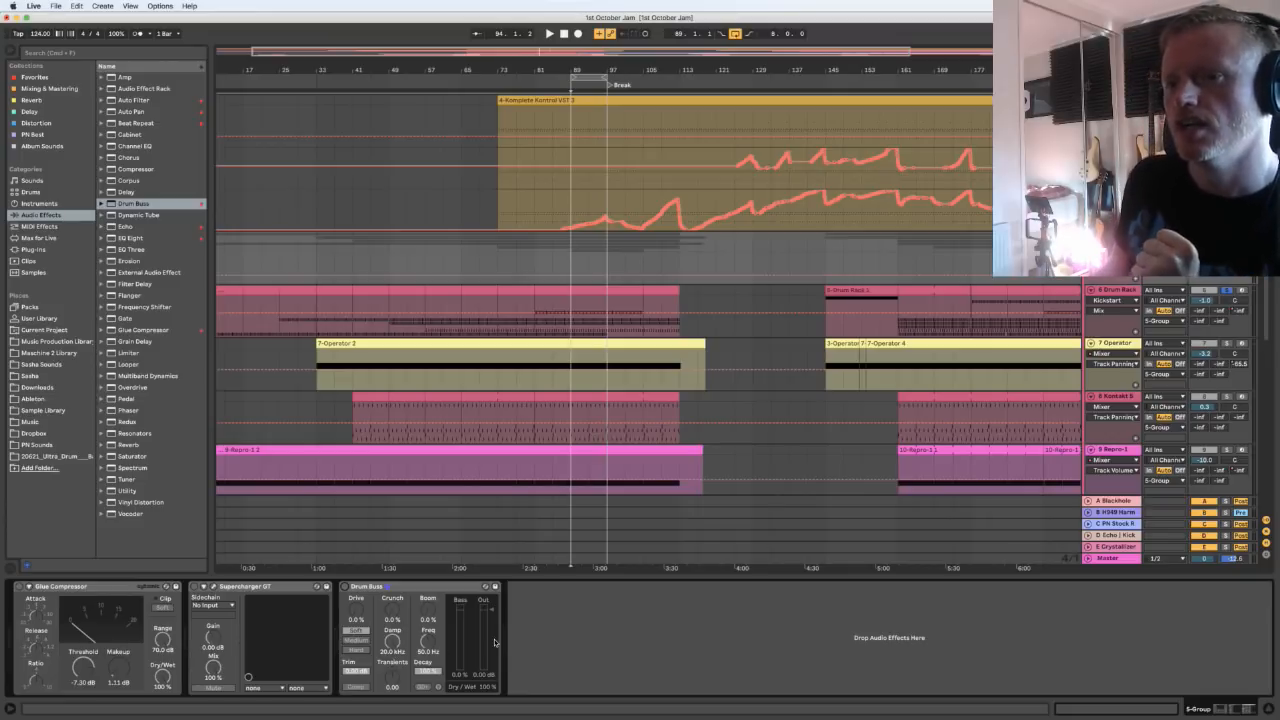
Set the Drum Buss Dry/Wet to 34%, enable the device, listen to the result in playback, and select the device
left_click(432, 588)
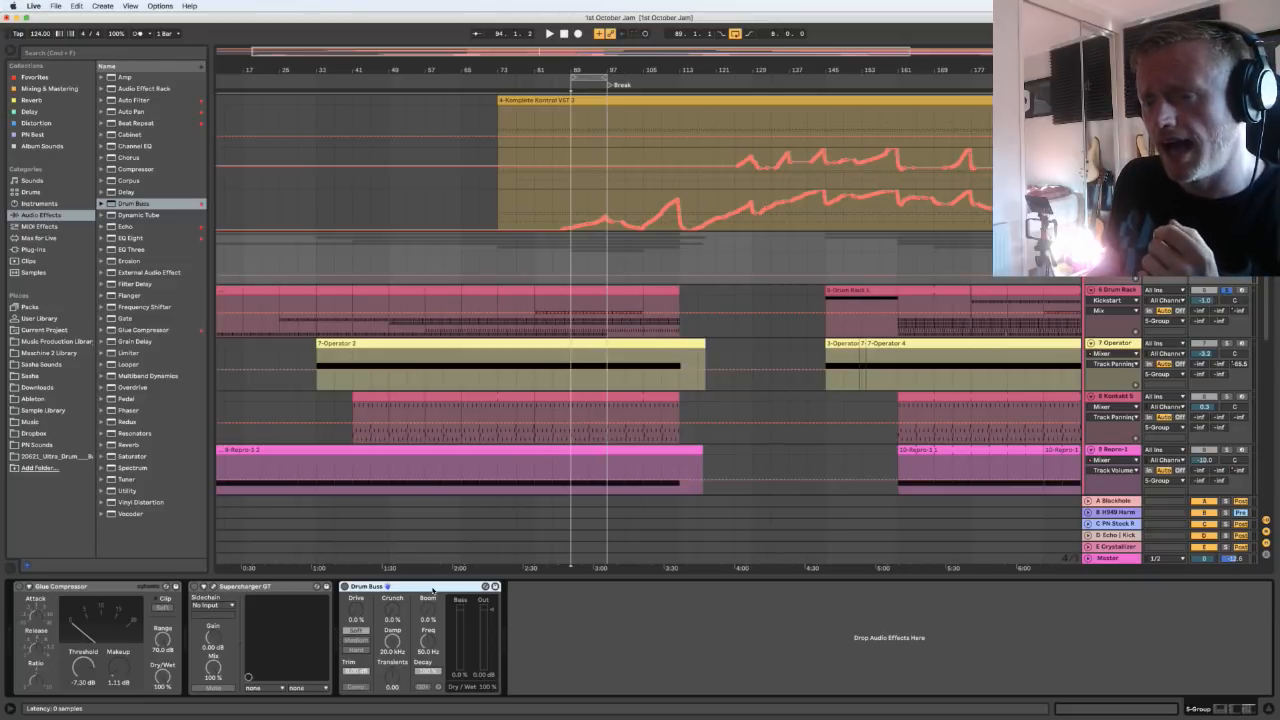
mouse_move(487, 688)
left_mouse_down()
mouse_move(487, 709)
mouse_move(486, 691)
left_mouse_up()
left_click(346, 586)
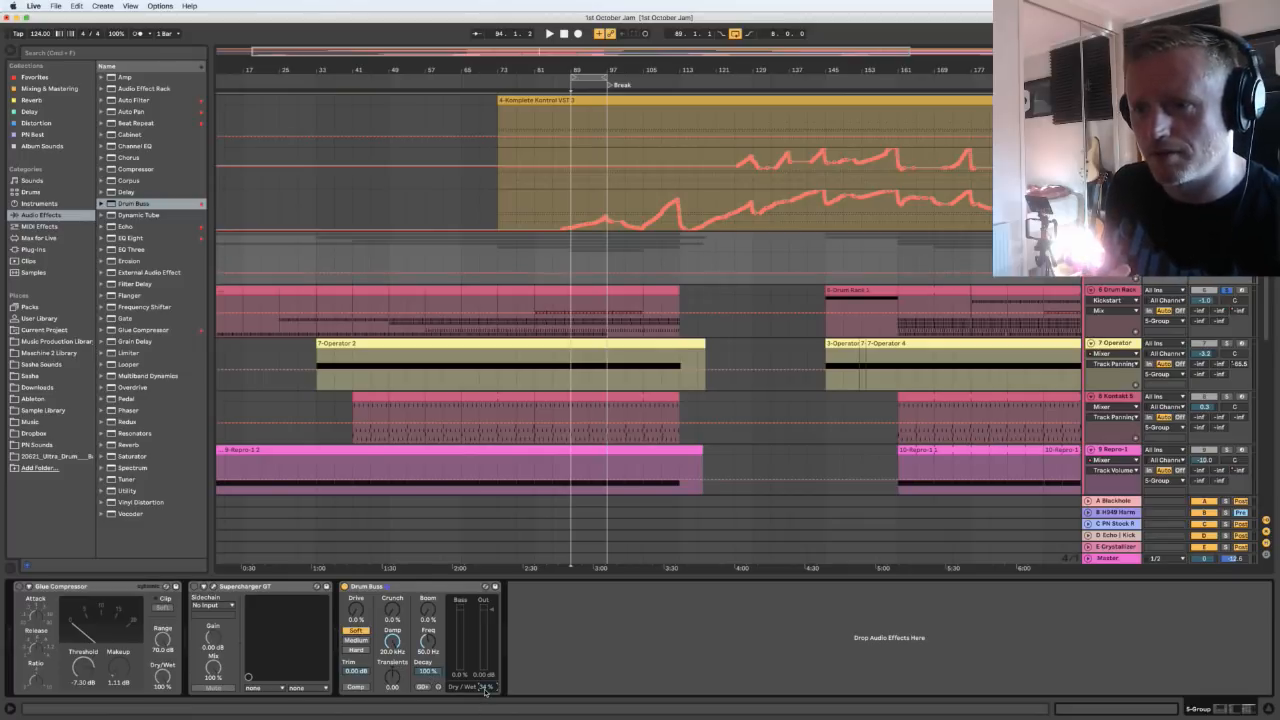
key("space")
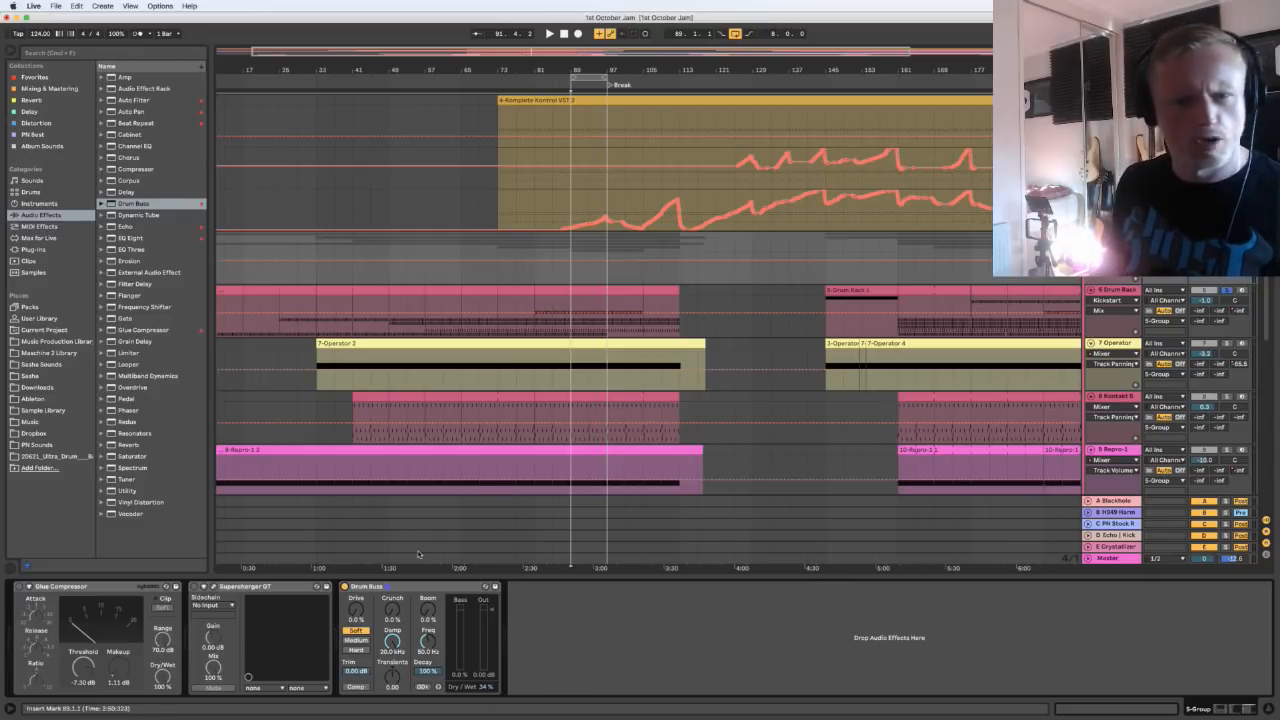
scroll(420, 557, "down", 1)
left_click(408, 589)
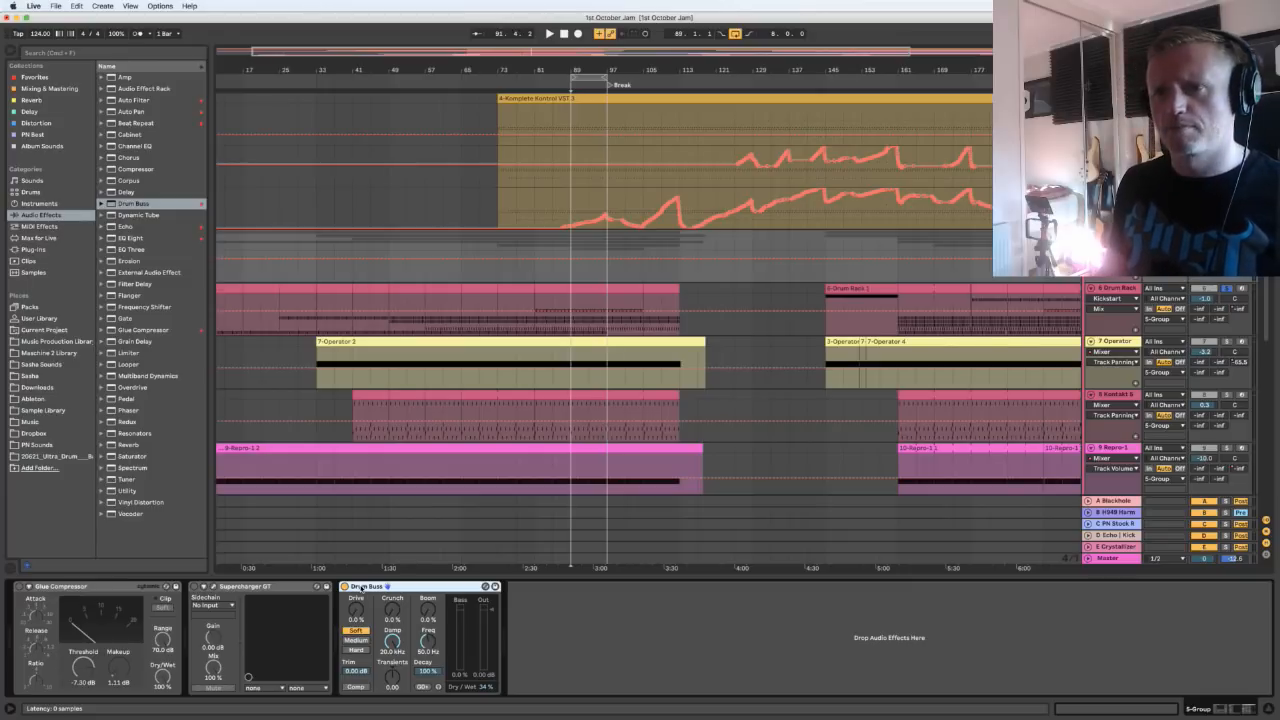
Delete Drum Buss from the drum group's device chain and unsolo the Drum Rack track
key("Delete")
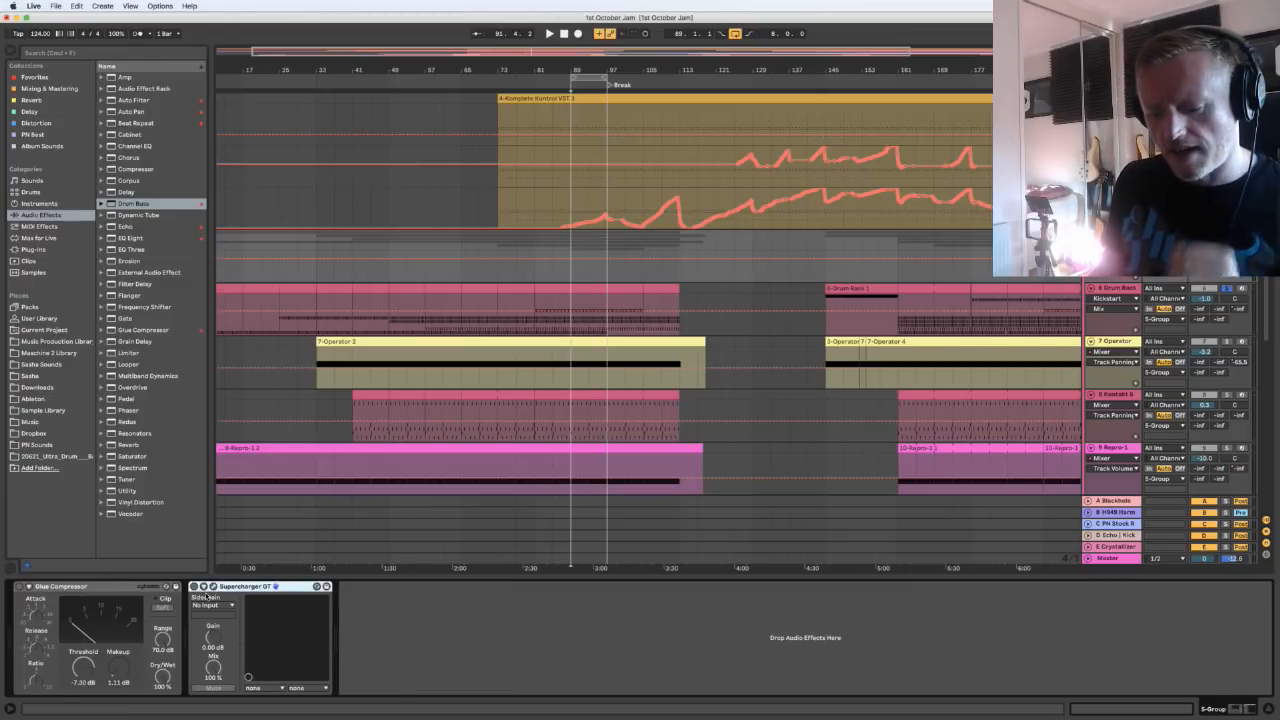
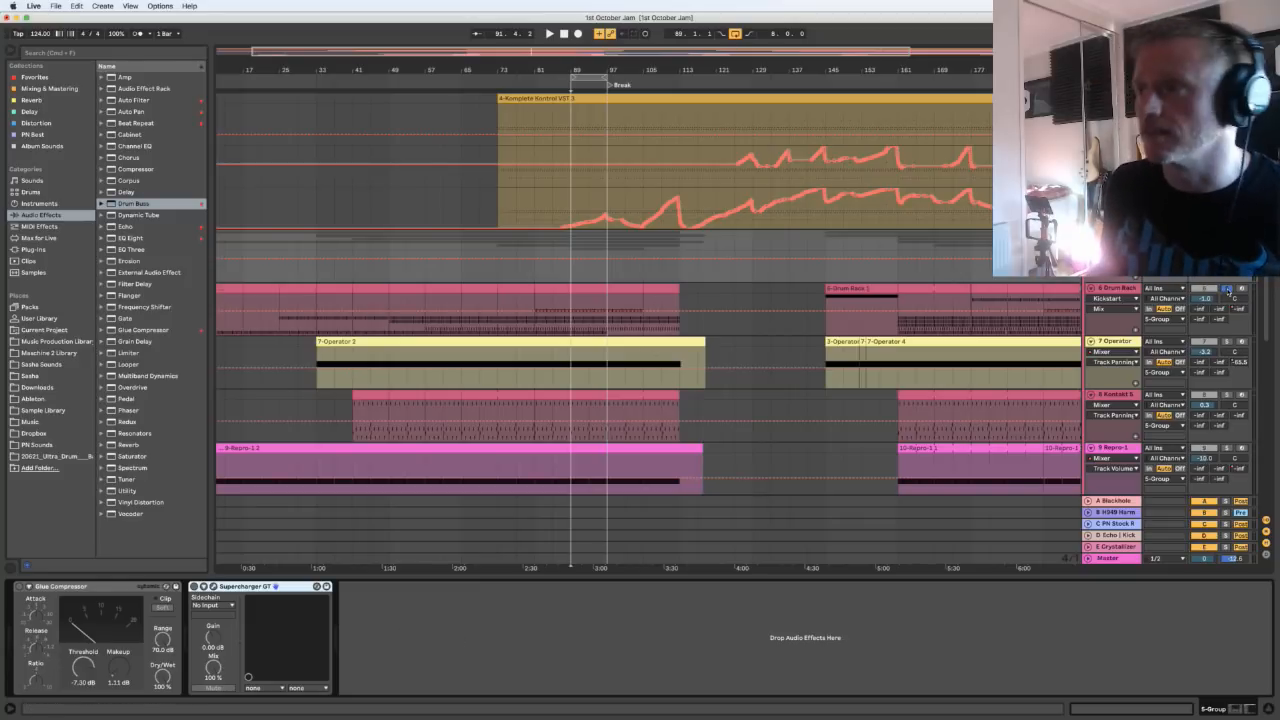
left_click(1228, 289)
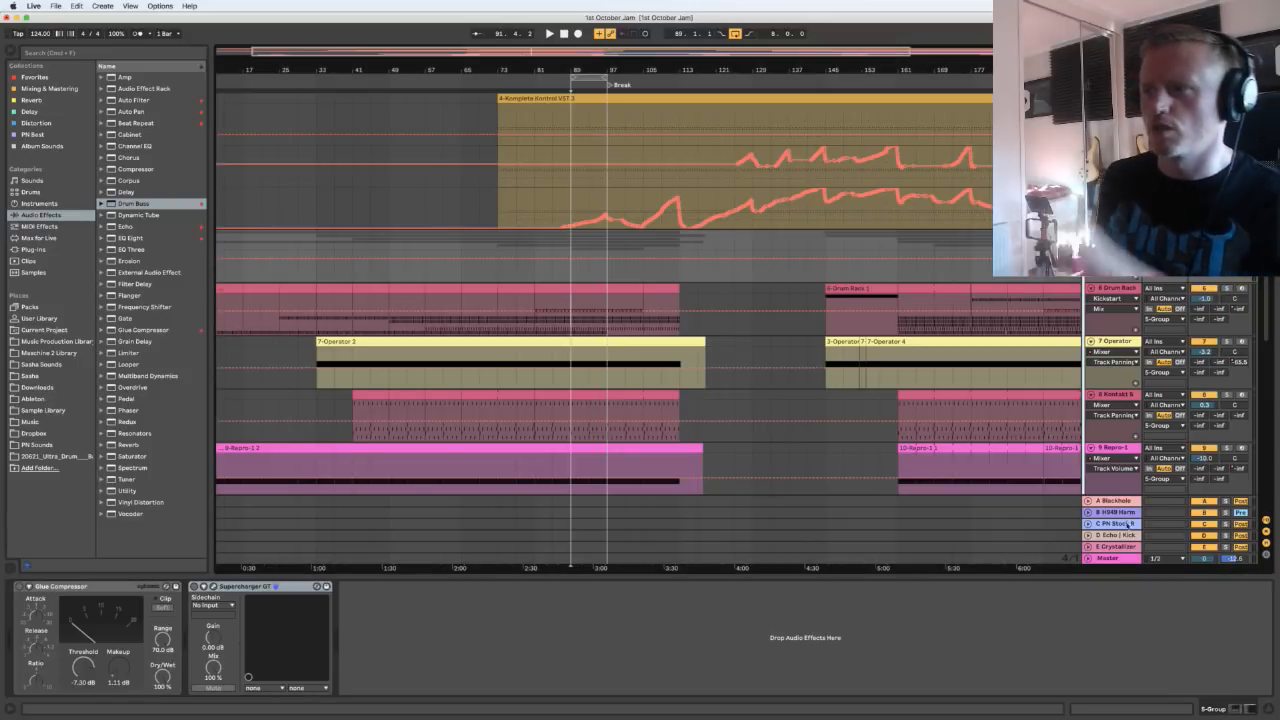
Enable the group's Glue Compressor, listen to it with the full mix in playback, and select the device
scroll(962, 441, "down", 1)
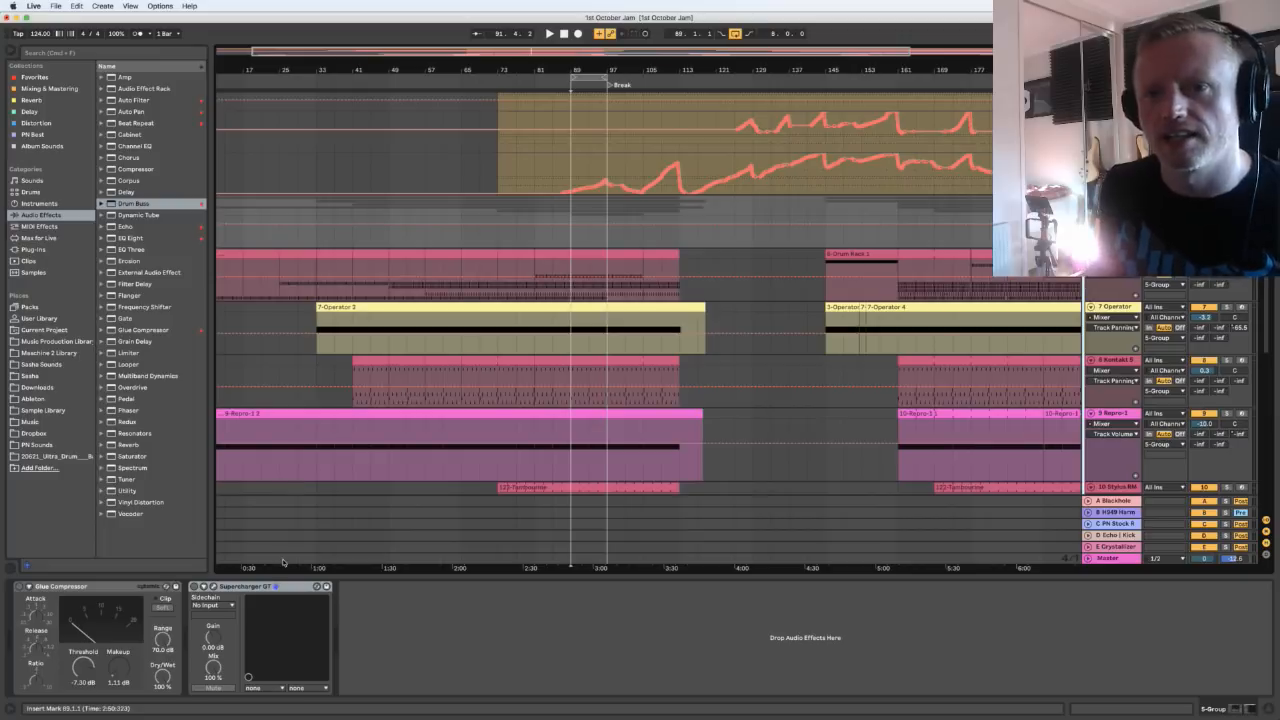
left_click(21, 587)
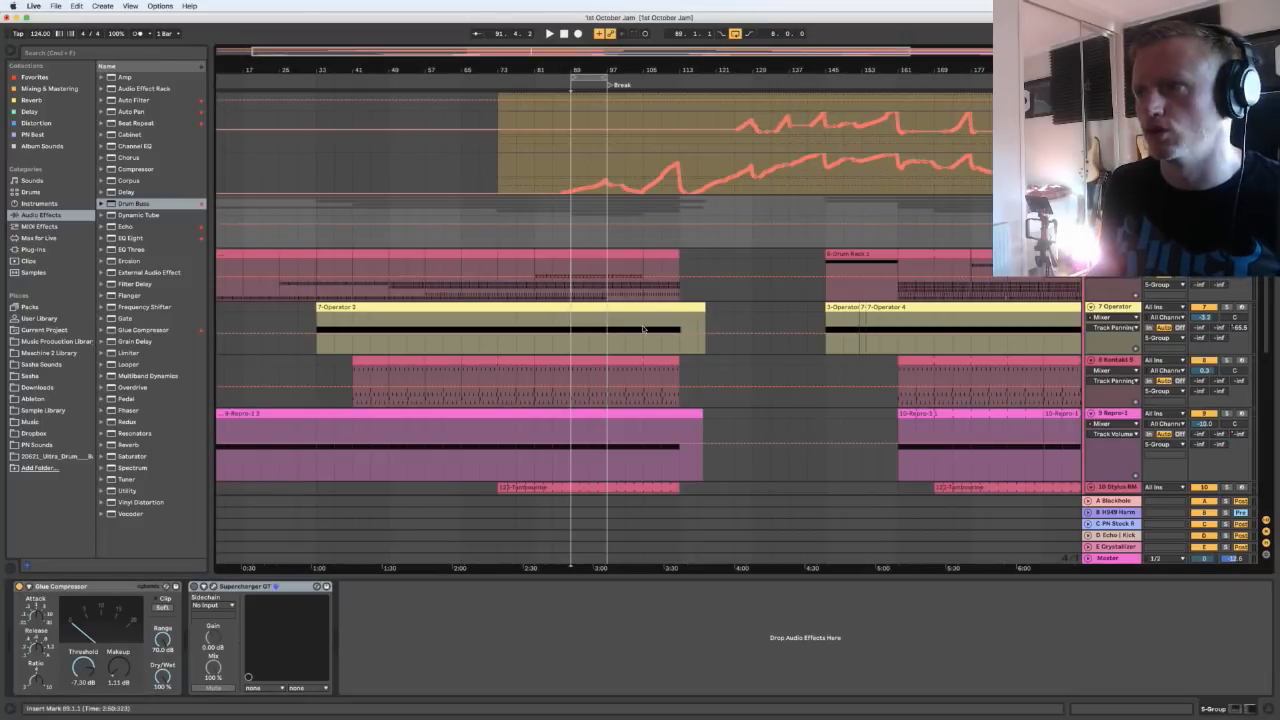
key("space")
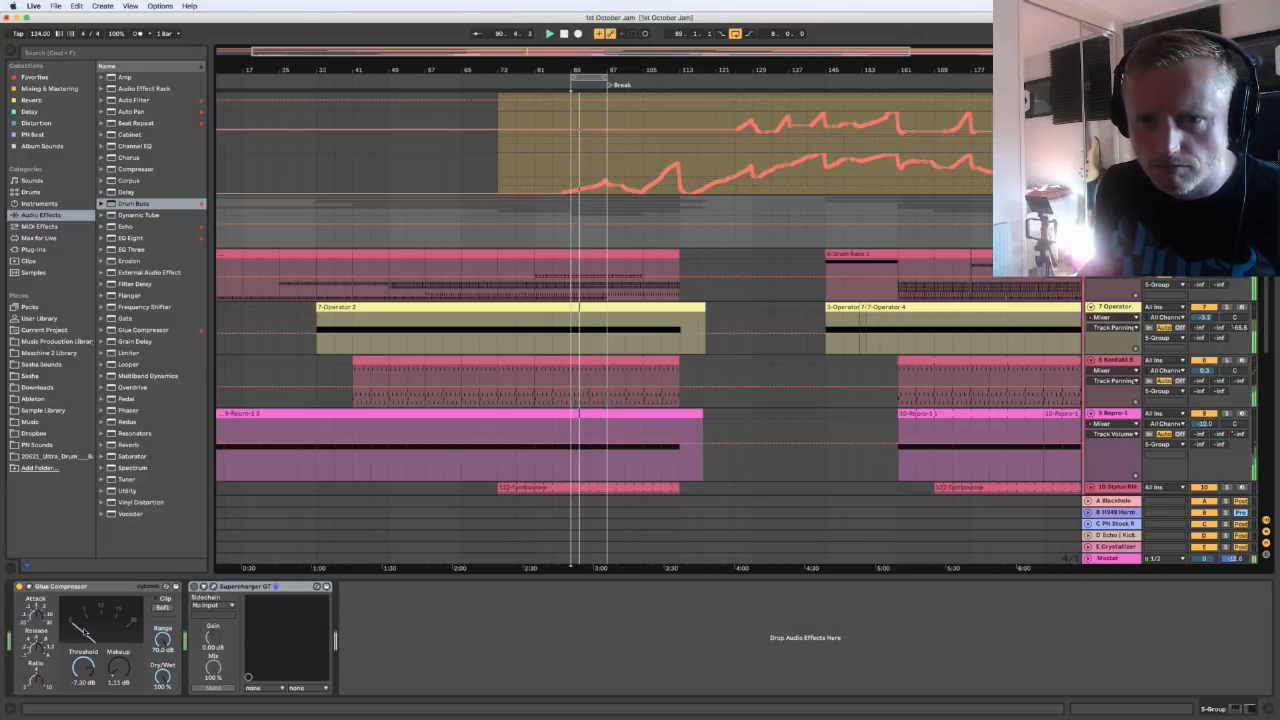
key("space")
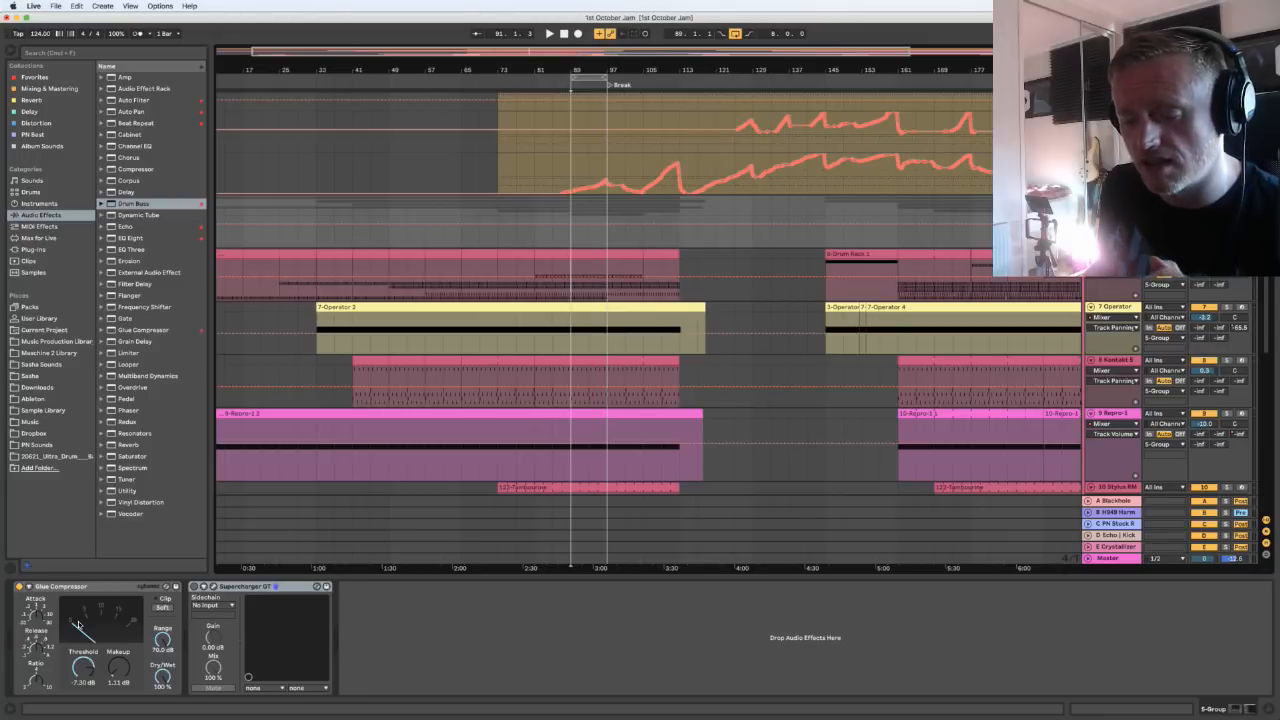
left_click(60, 586)
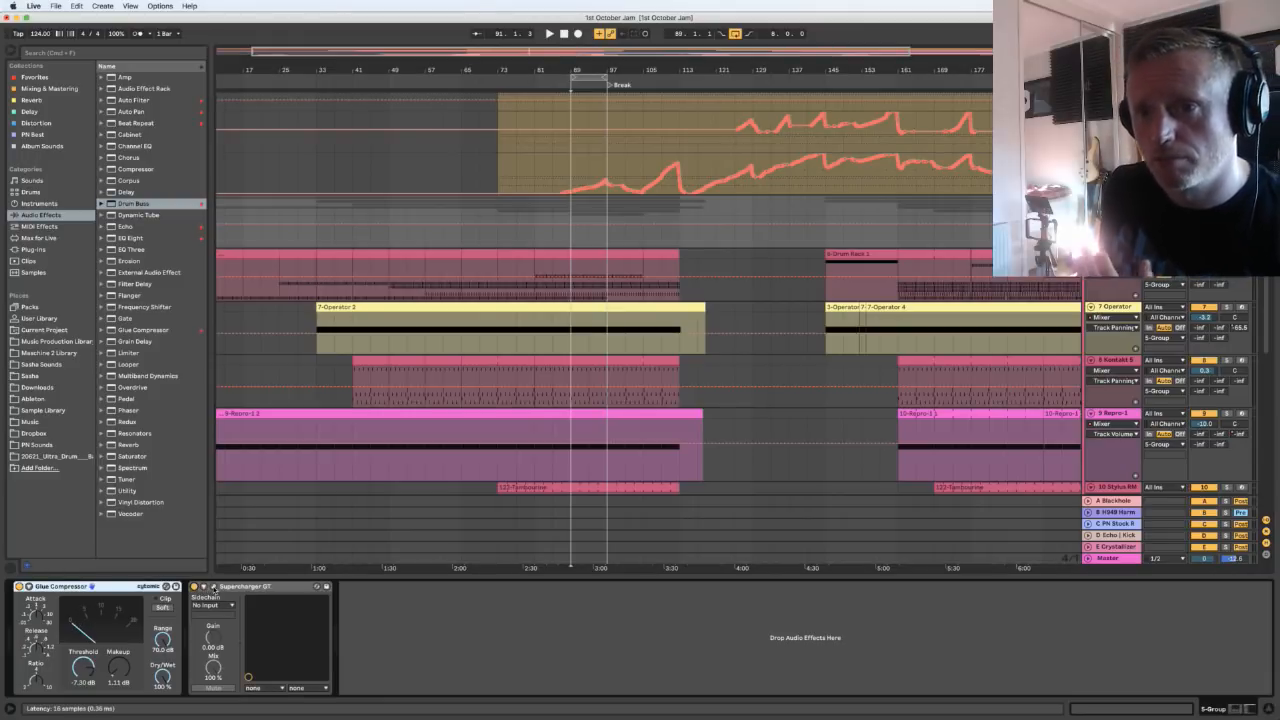
Open the Supercharger GT window over the arrangement, compare the bus processing in playback, and inspect the Compress, Saturation and Character amounts
left_click(213, 588)
left_click_drag(853, 147, 596, 271)
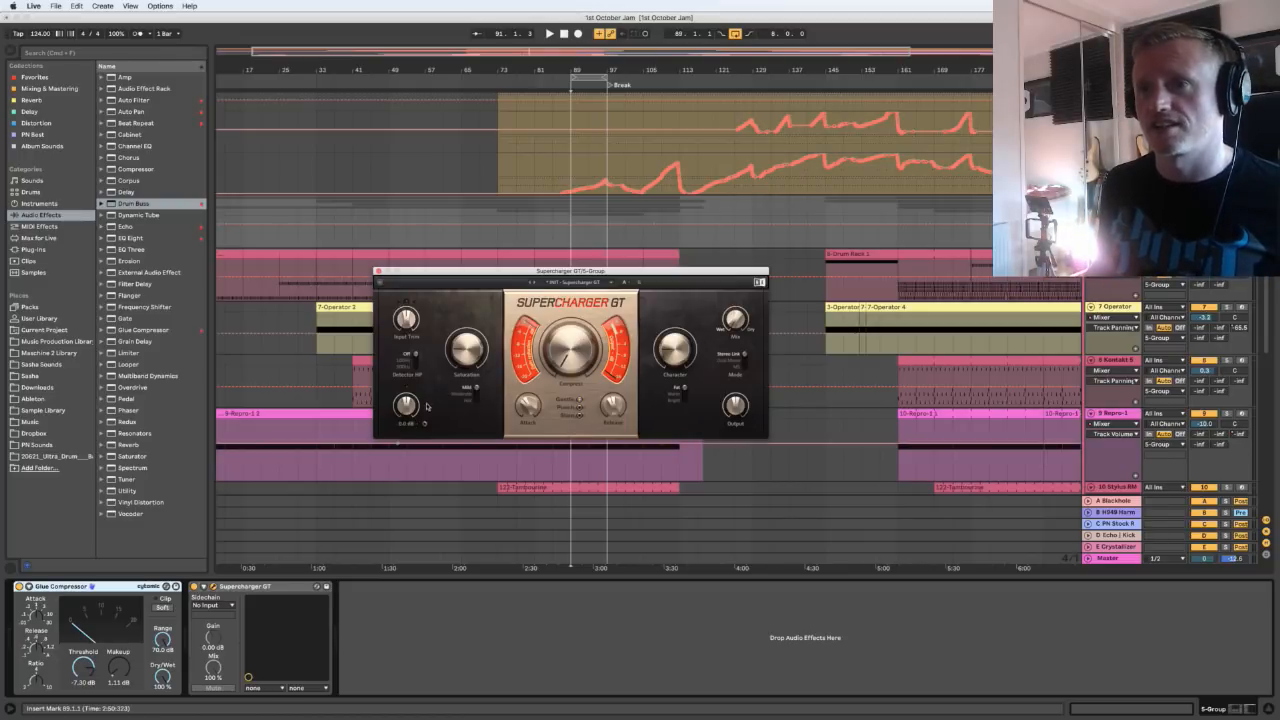
key("space")
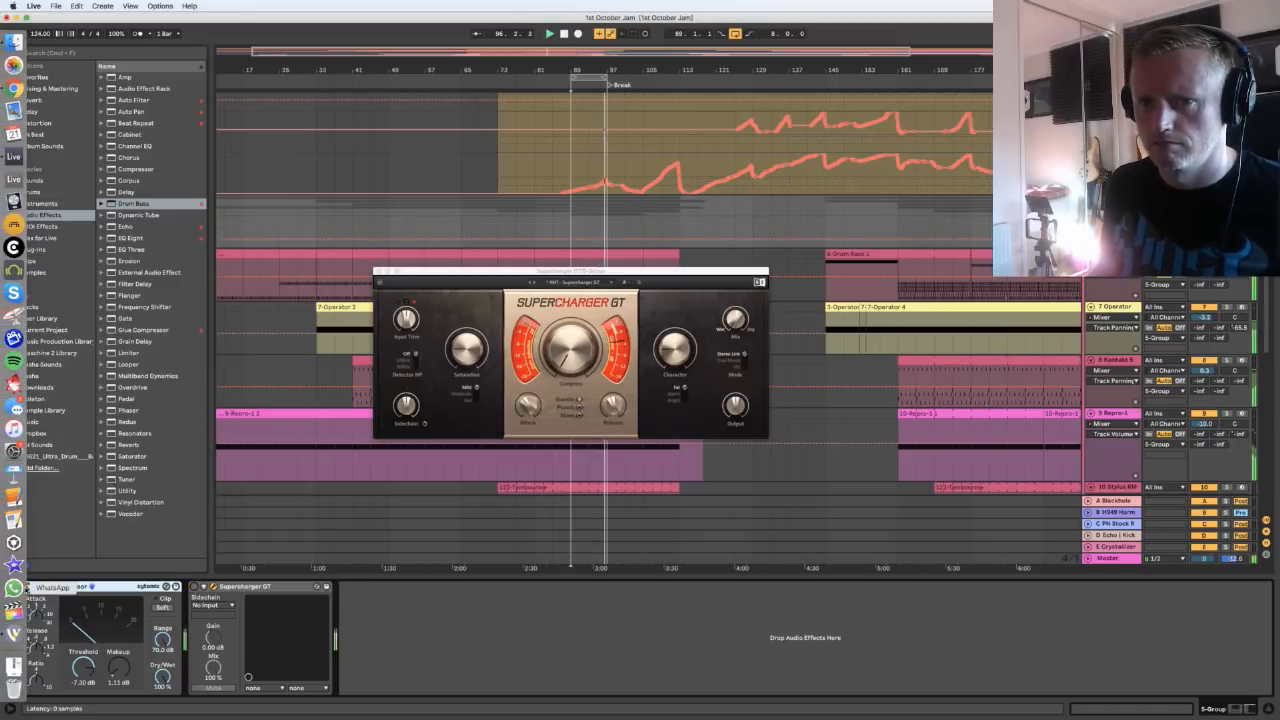
key("space")
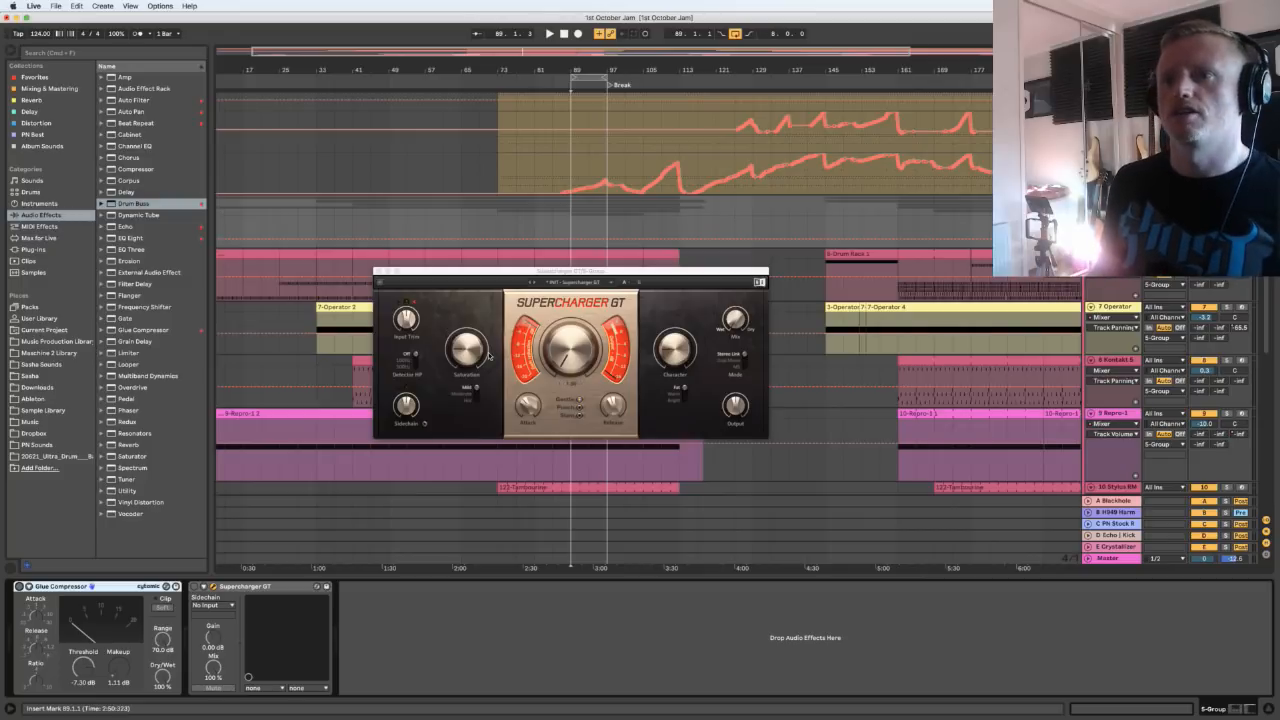
left_click(563, 367)
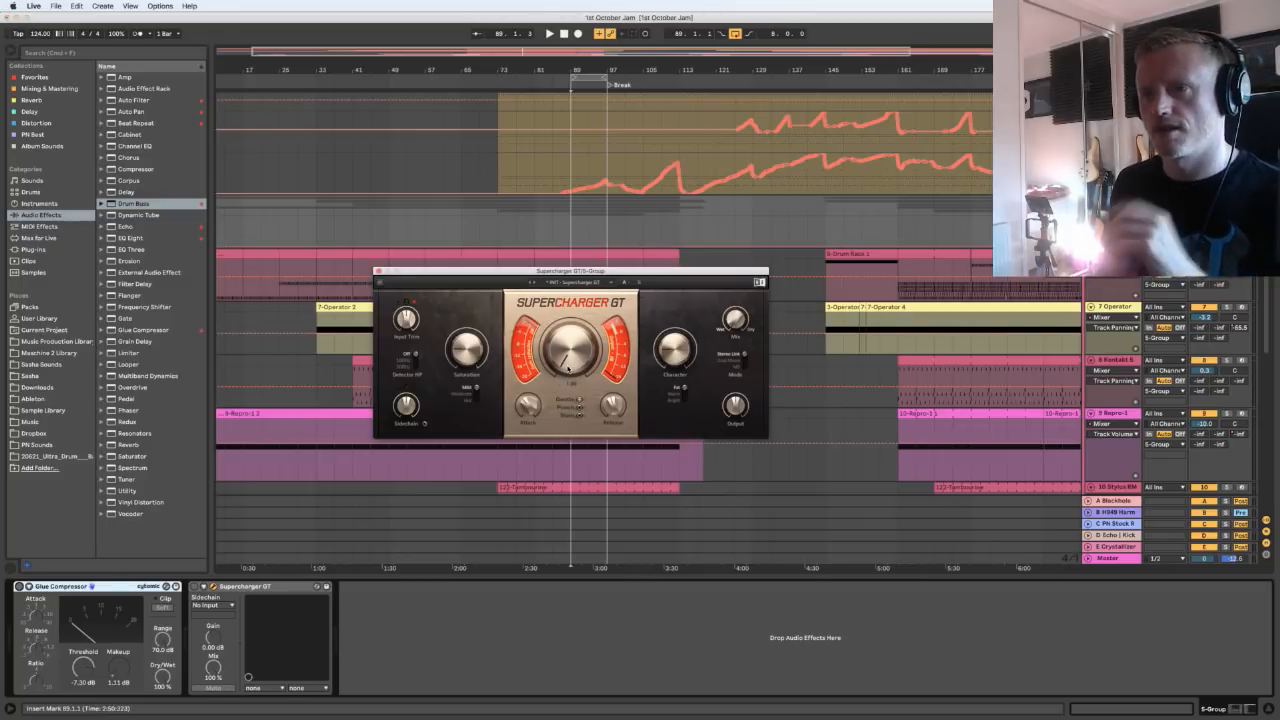
mouse_move(467, 351)
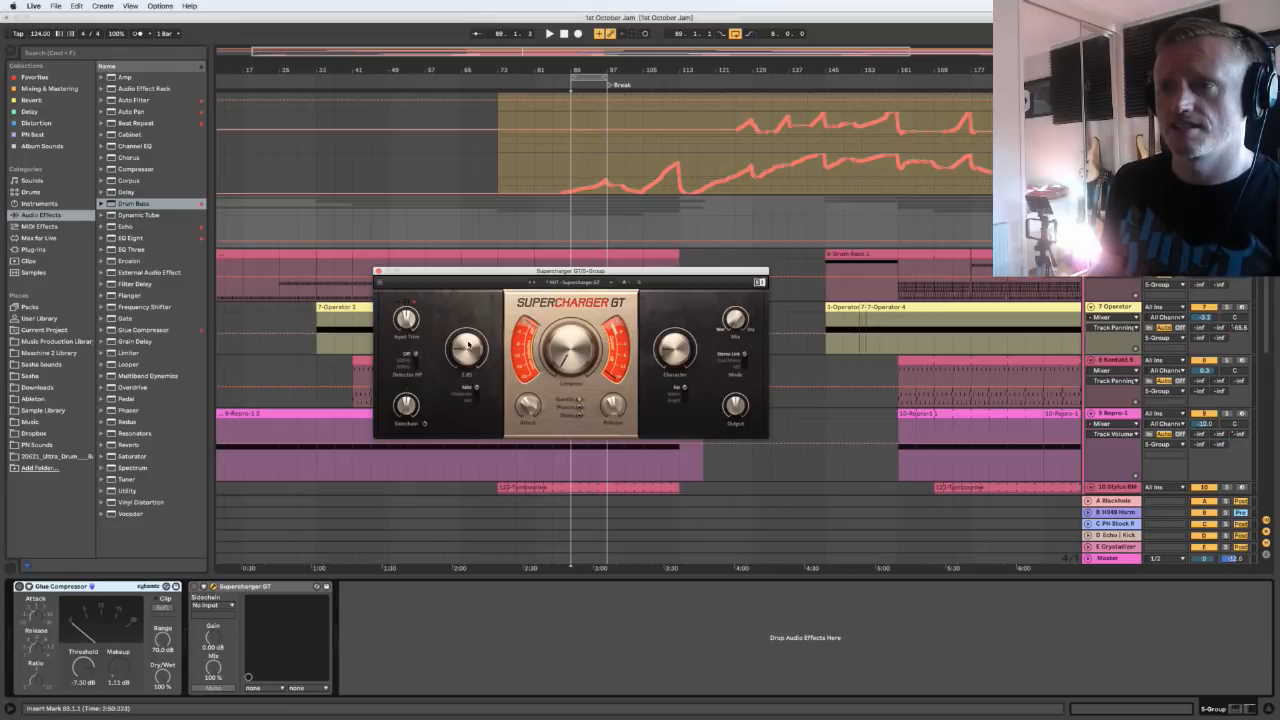
mouse_move(681, 349)
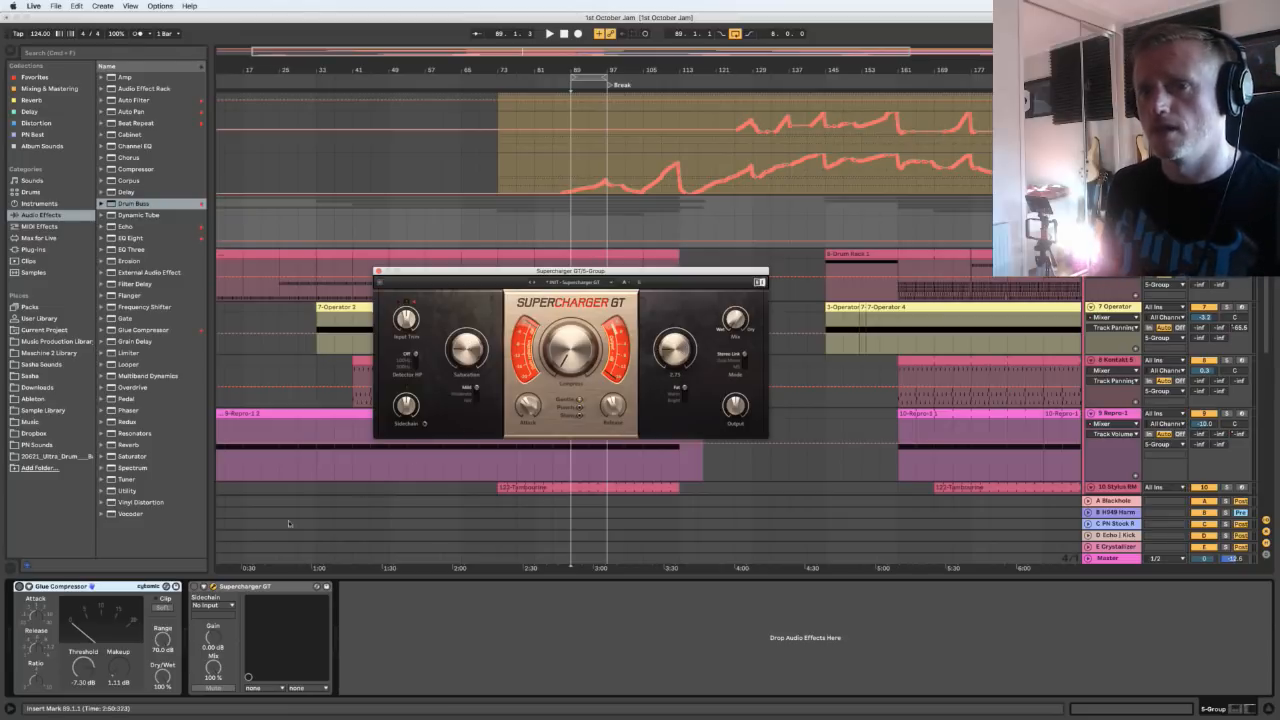
Re-enable Supercharger GT and Glue Compressor on the drum group and check Supercharger GT's Character control
left_click(194, 587)
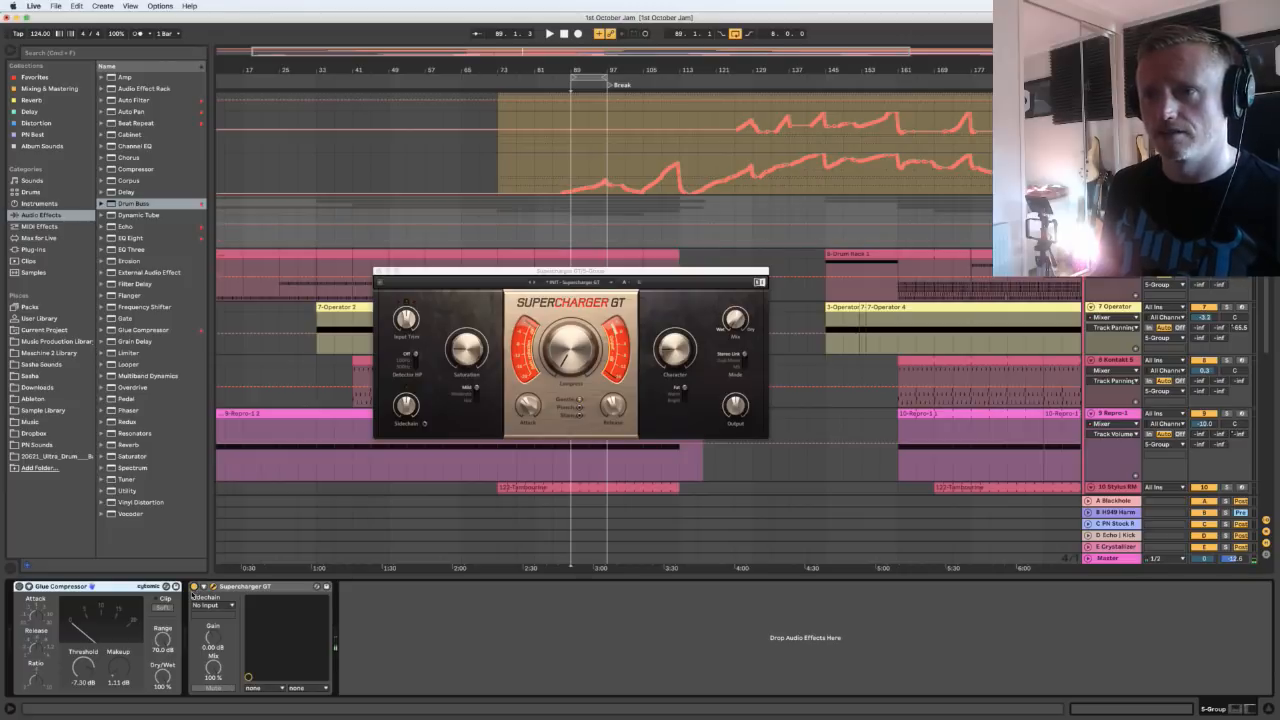
left_click(19, 586)
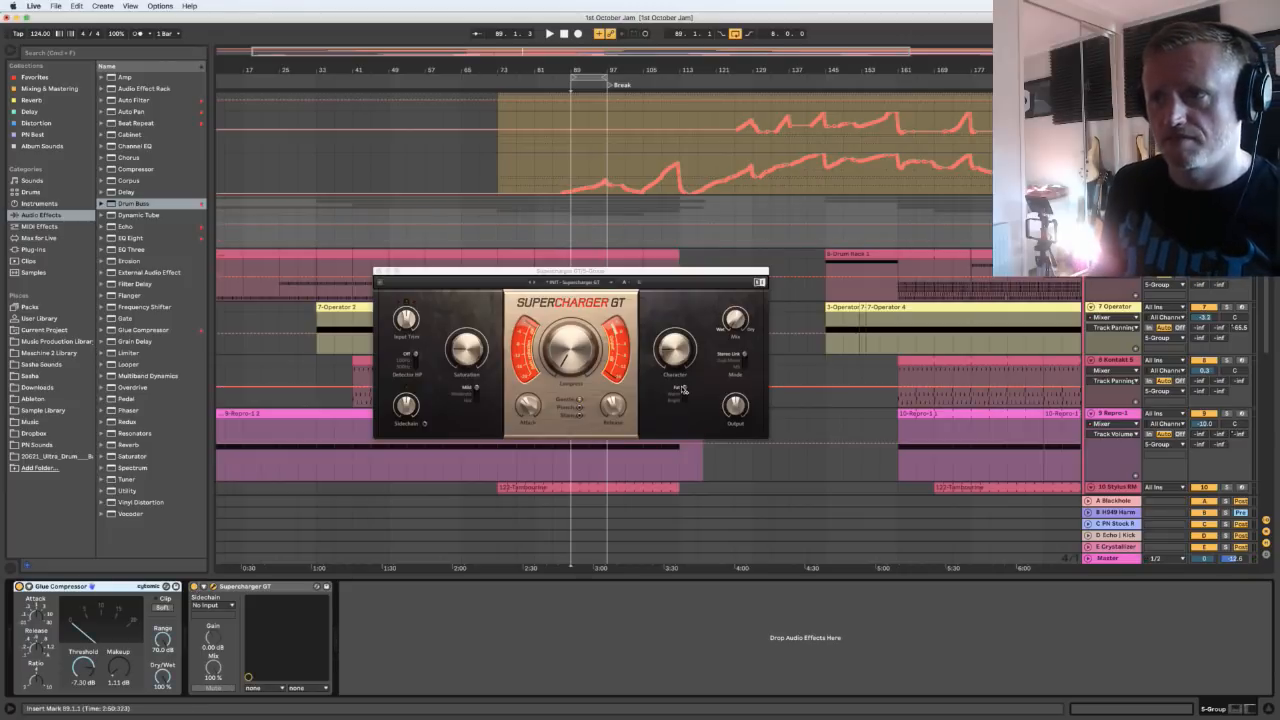
left_click(675, 366)
left_click_drag(675, 366, 676, 362)
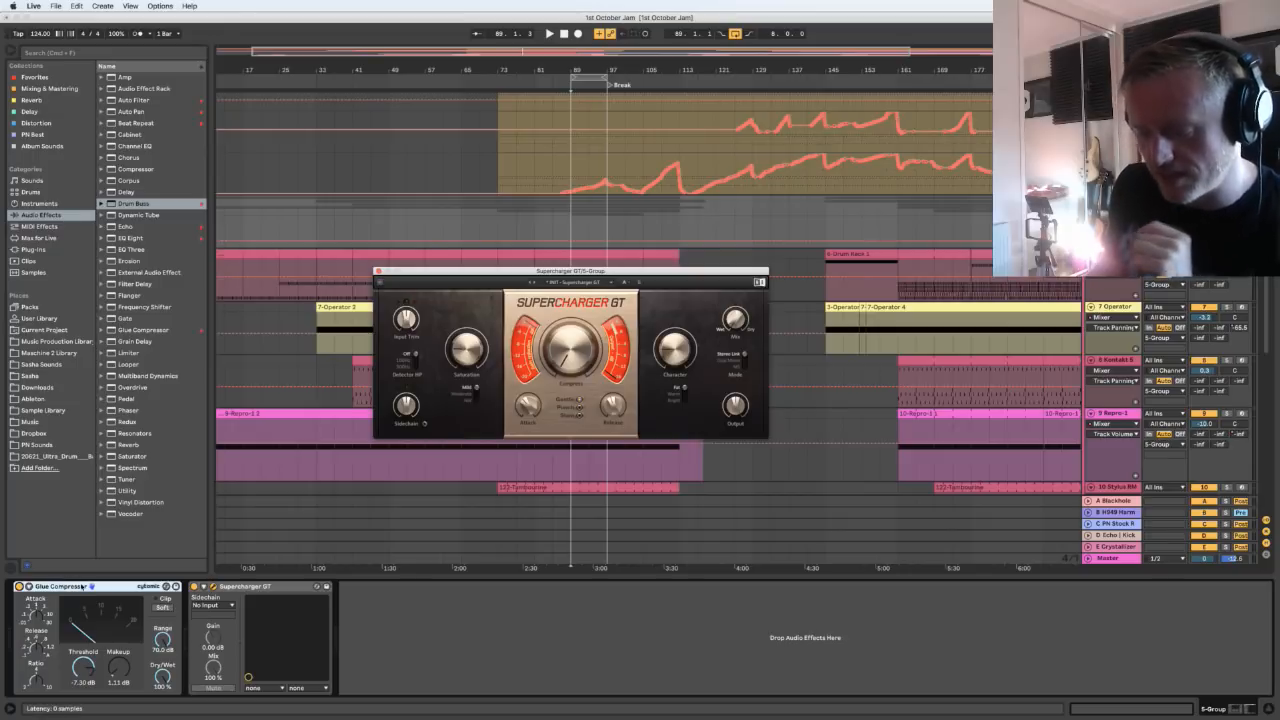
Inspect the Limiter on the Master track and close the Supercharger GT window
left_click(1107, 558)
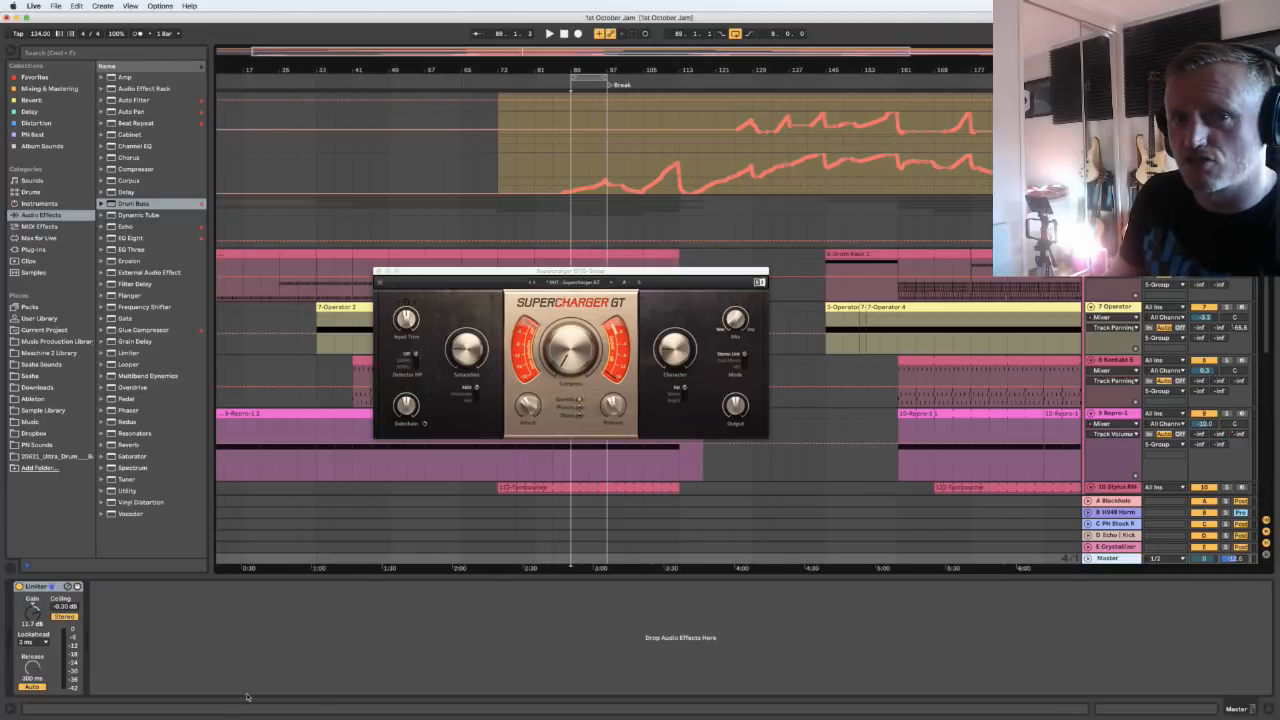
left_click(40, 609)
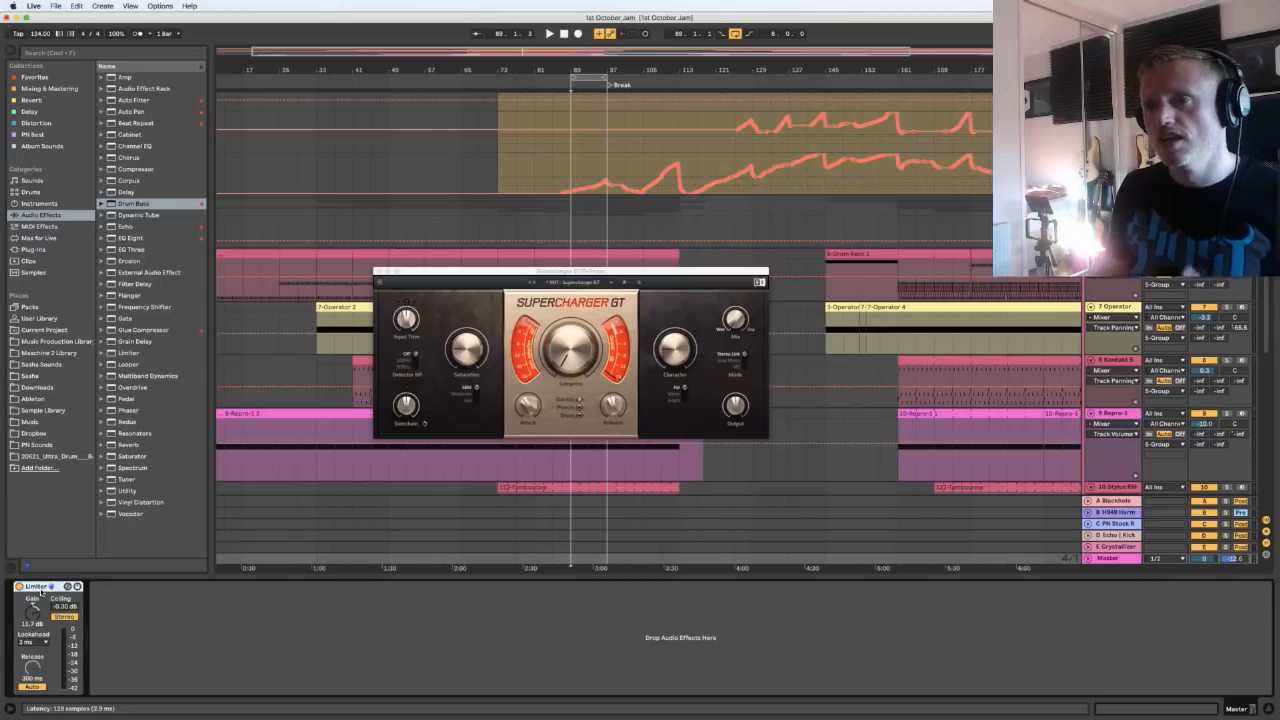
left_click(420, 287)
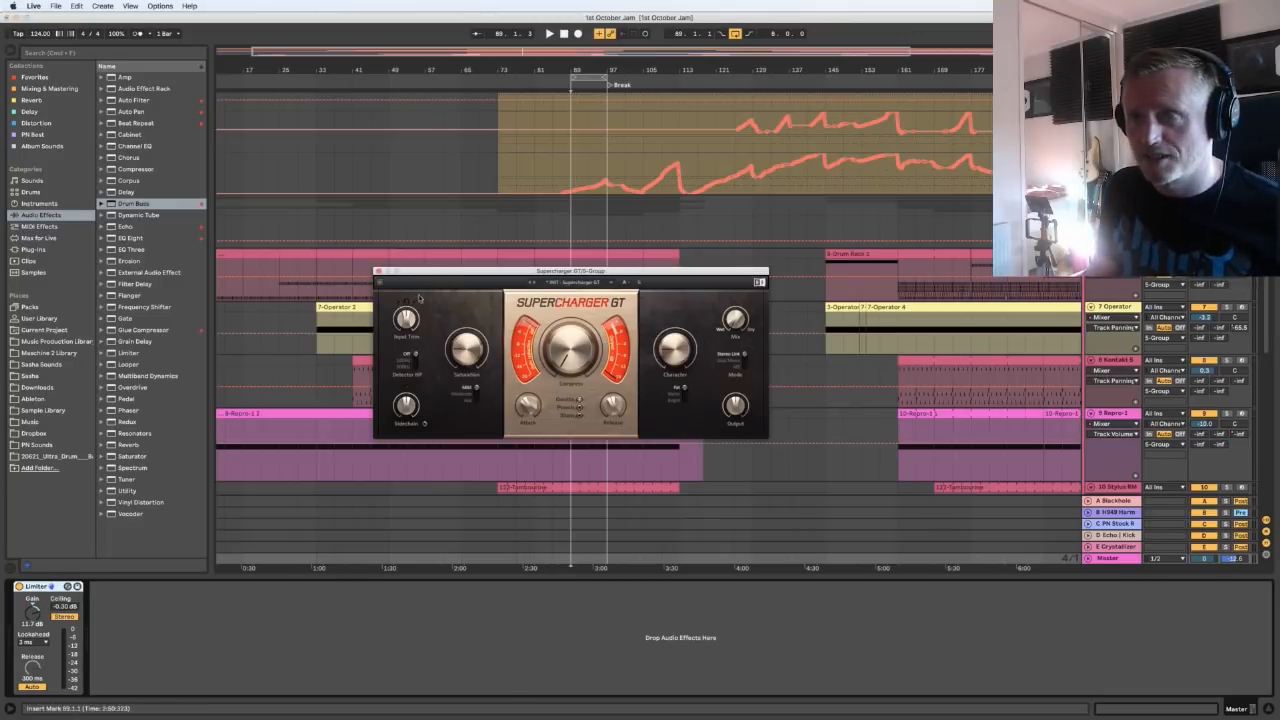
left_click(378, 271)
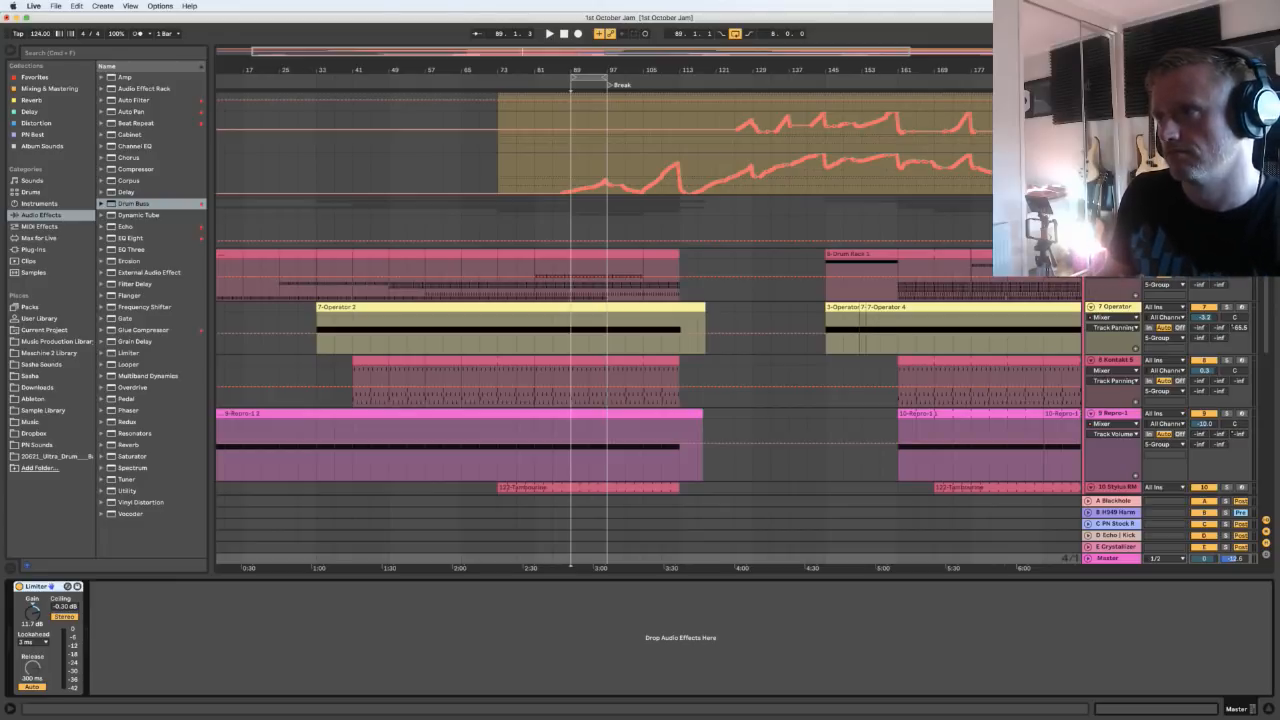
Show the Operator track's devices, solo the track, and play it from the start of its first clip at bar 33
left_click(1113, 255)
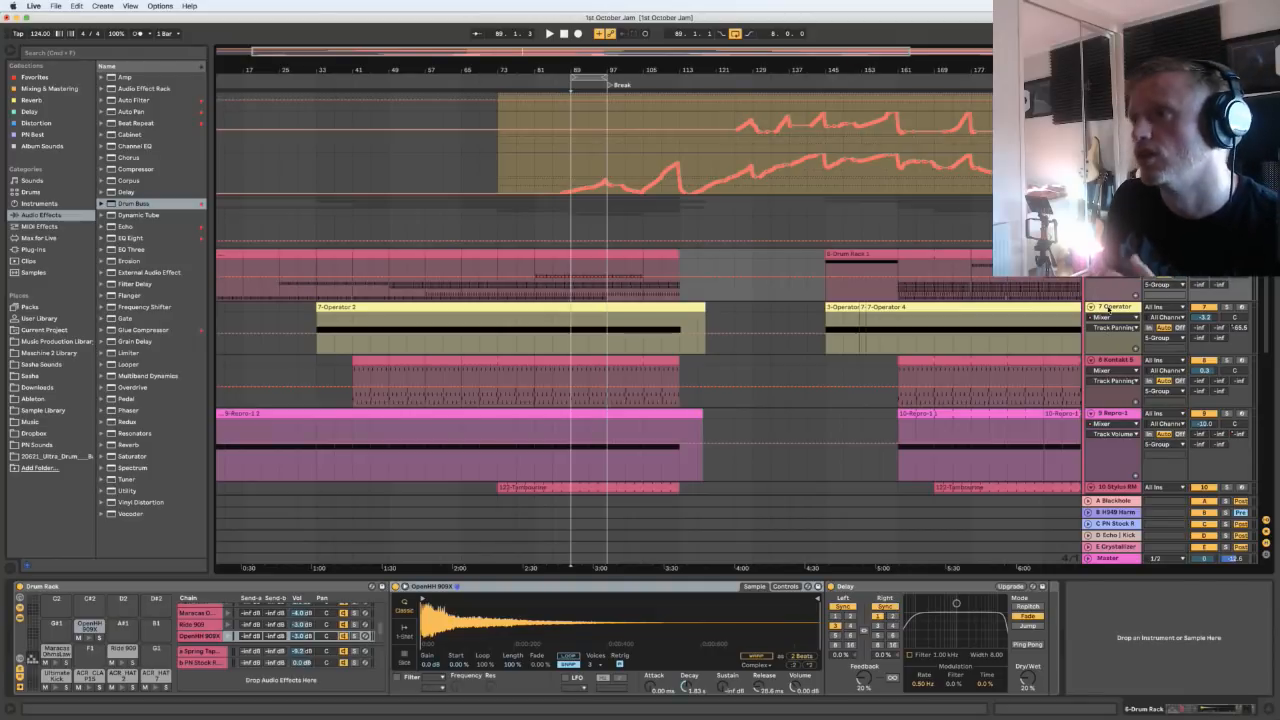
left_click(1108, 312)
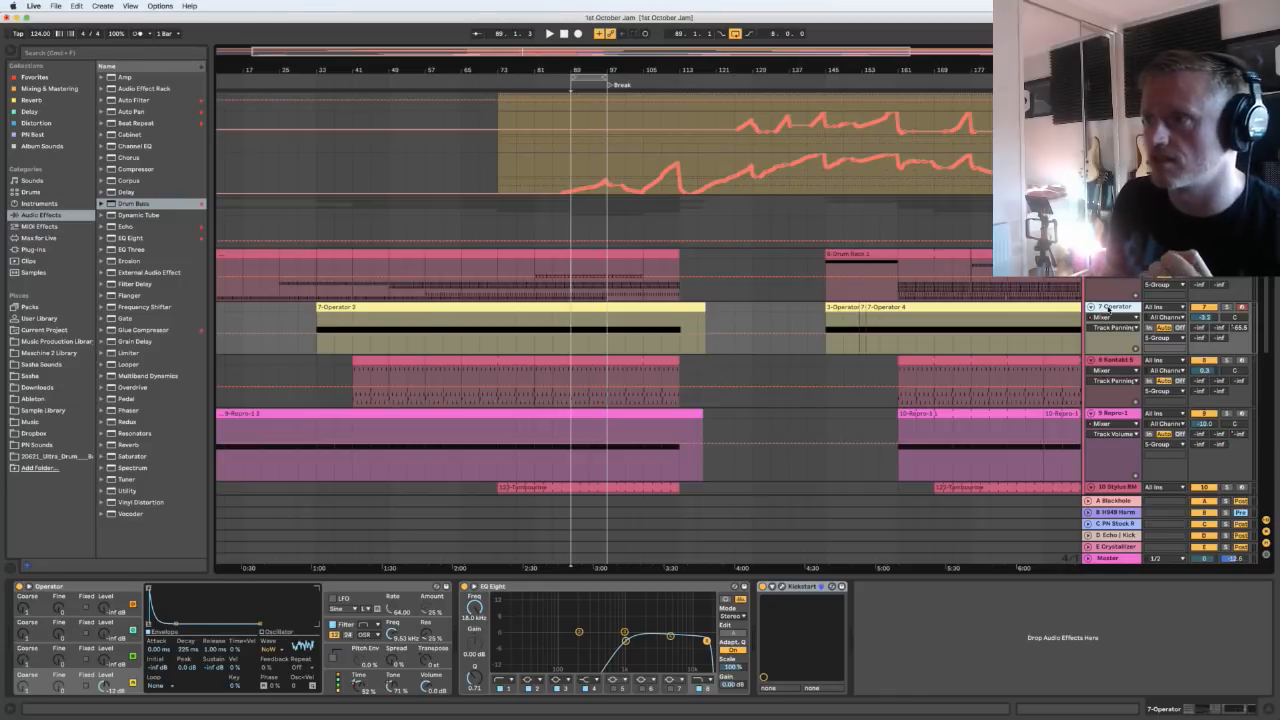
left_click(1226, 309)
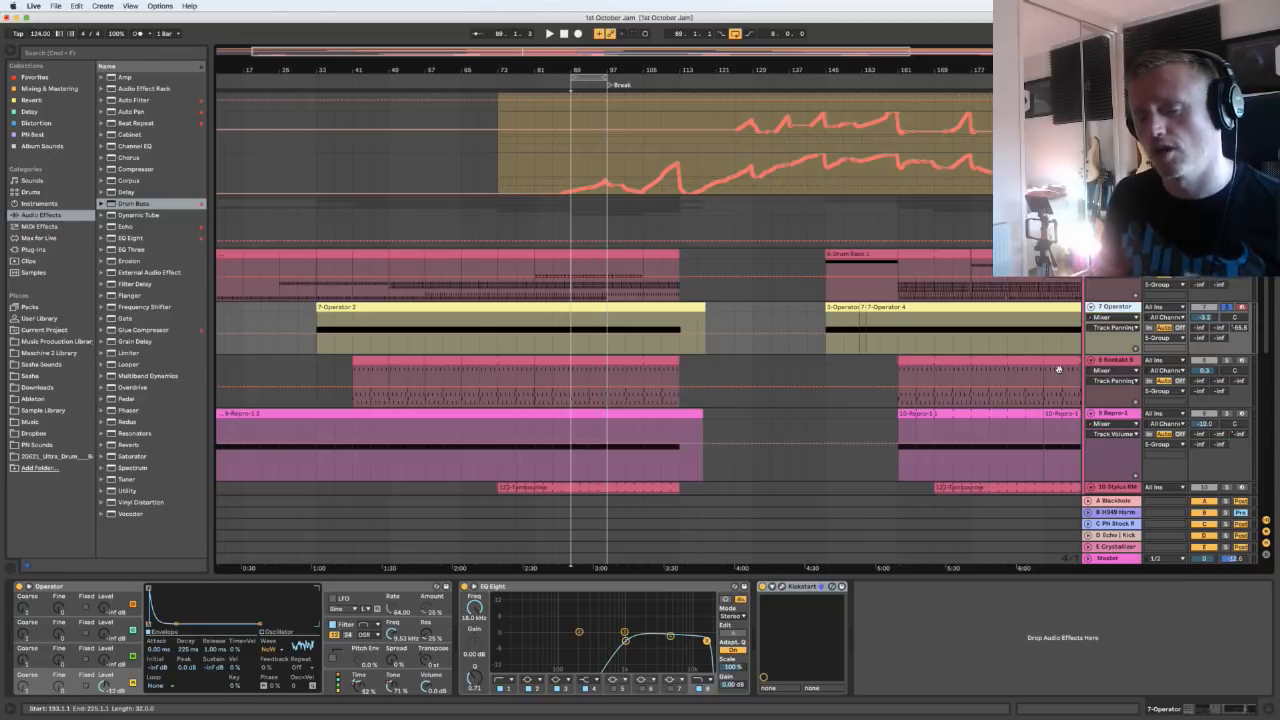
left_click(590, 316)
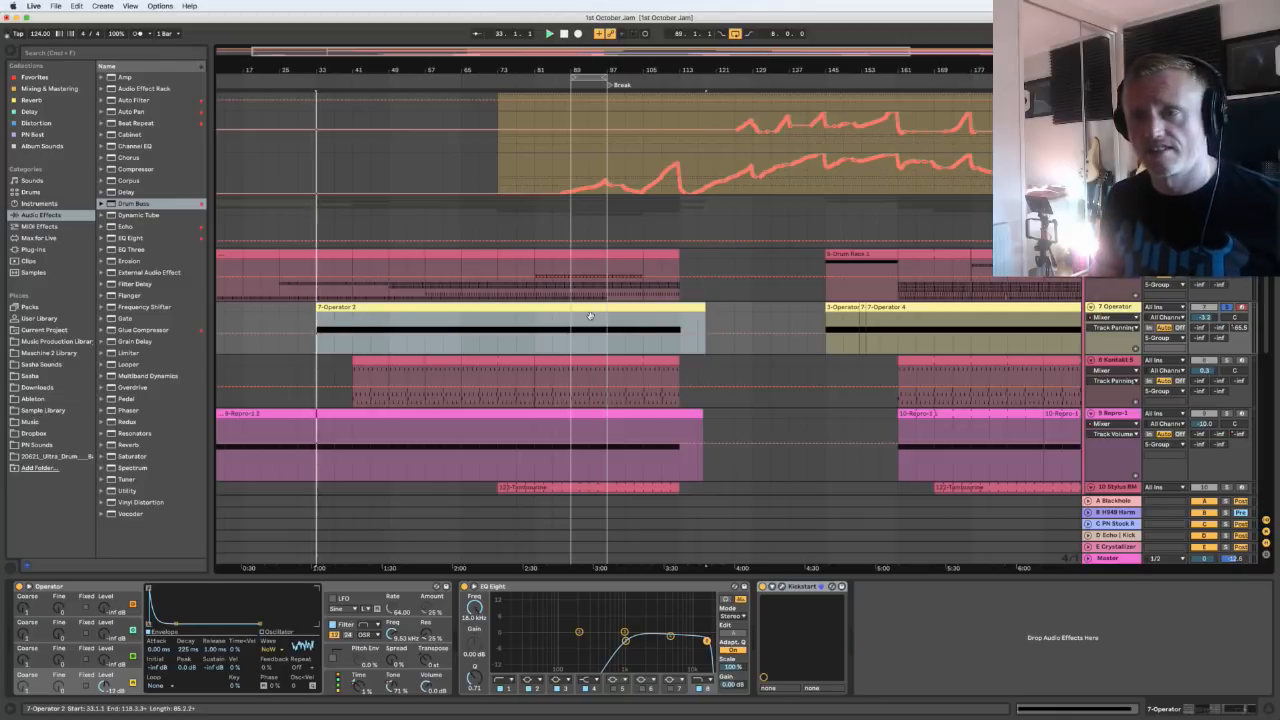
key("space")
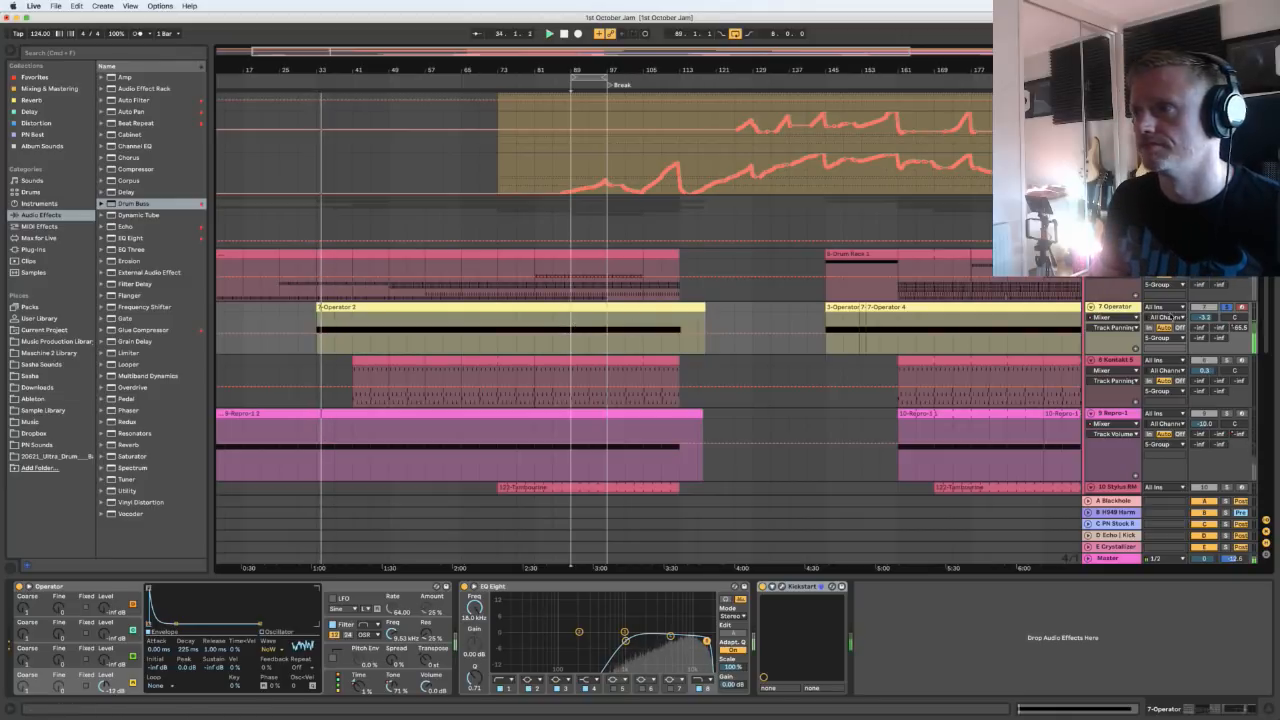
Show Operator's Time automation on the track, listen to its movement in playback, and stop
left_click(1110, 317)
left_click(1114, 330)
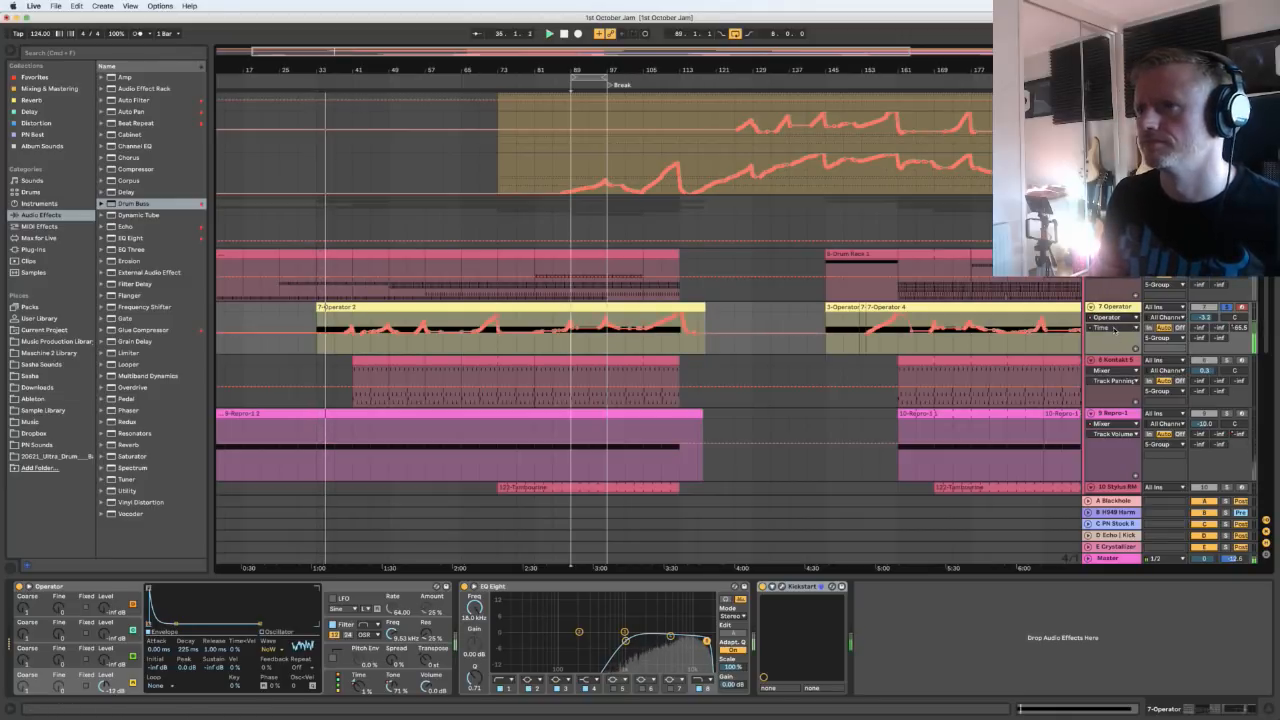
left_click(478, 342)
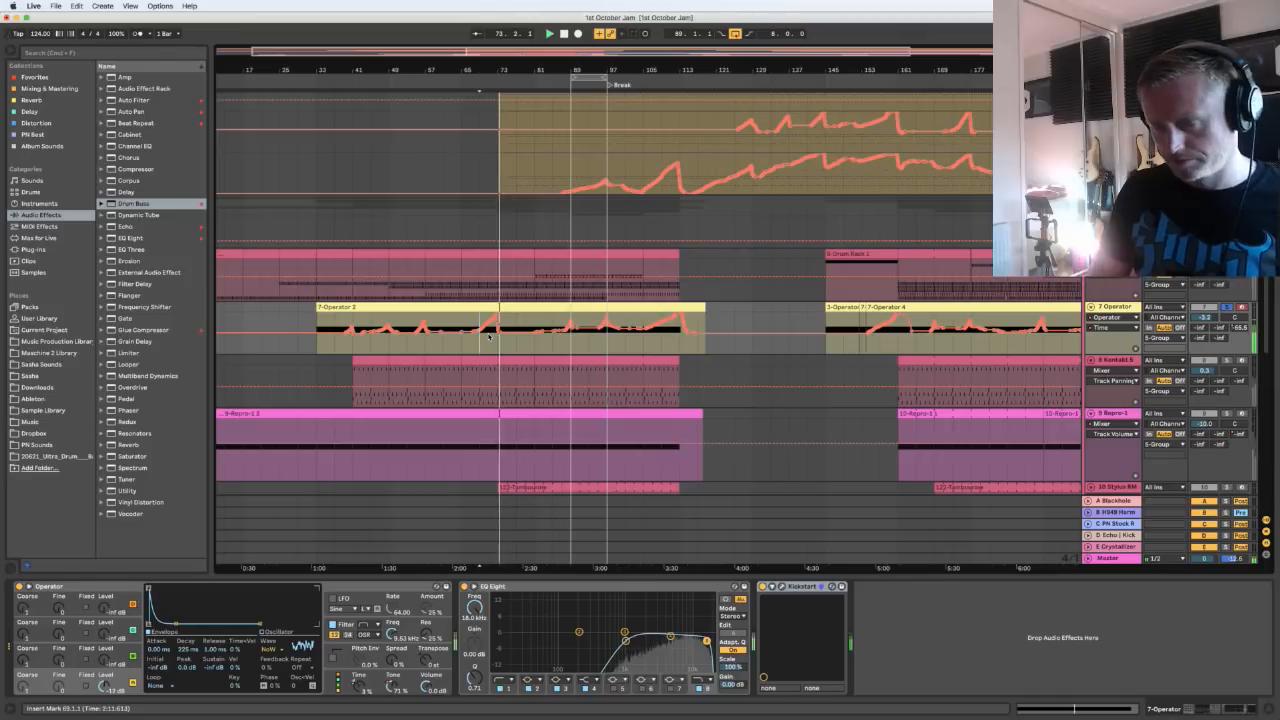
key("space")
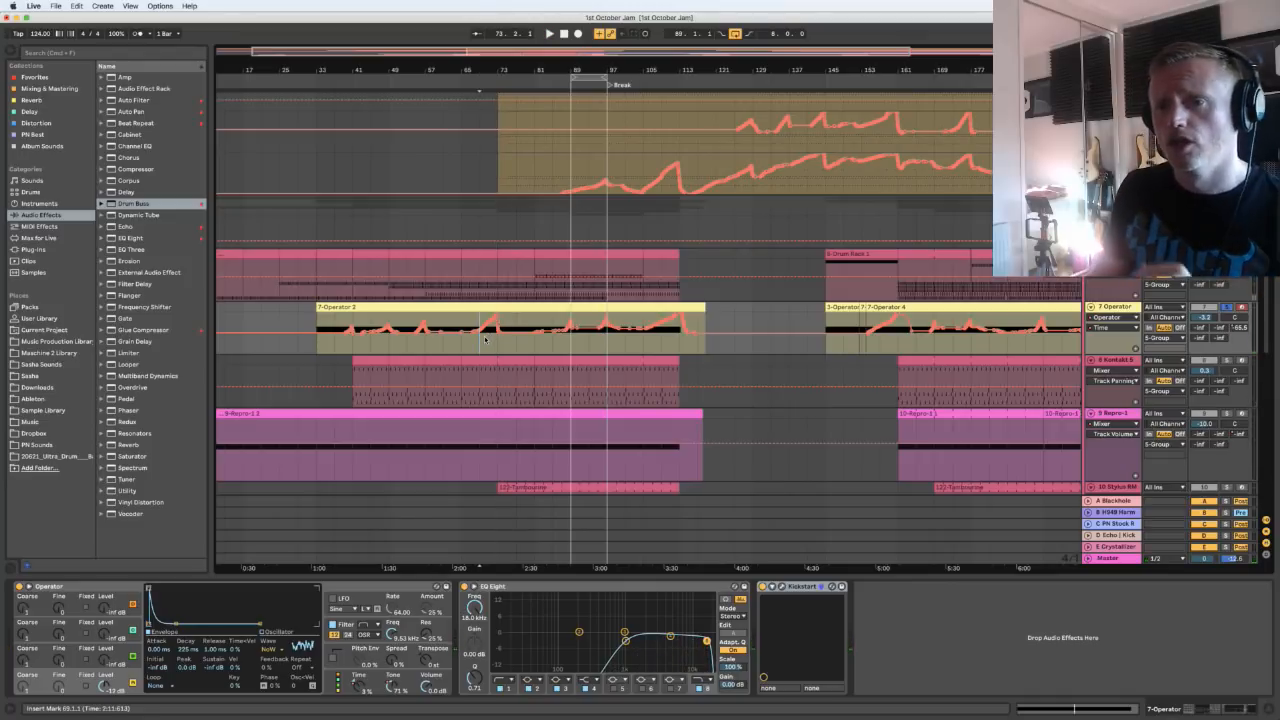
Inspect Operator's global settings, the bottom oscillator's Level, and its envelope Decay
left_click(375, 591)
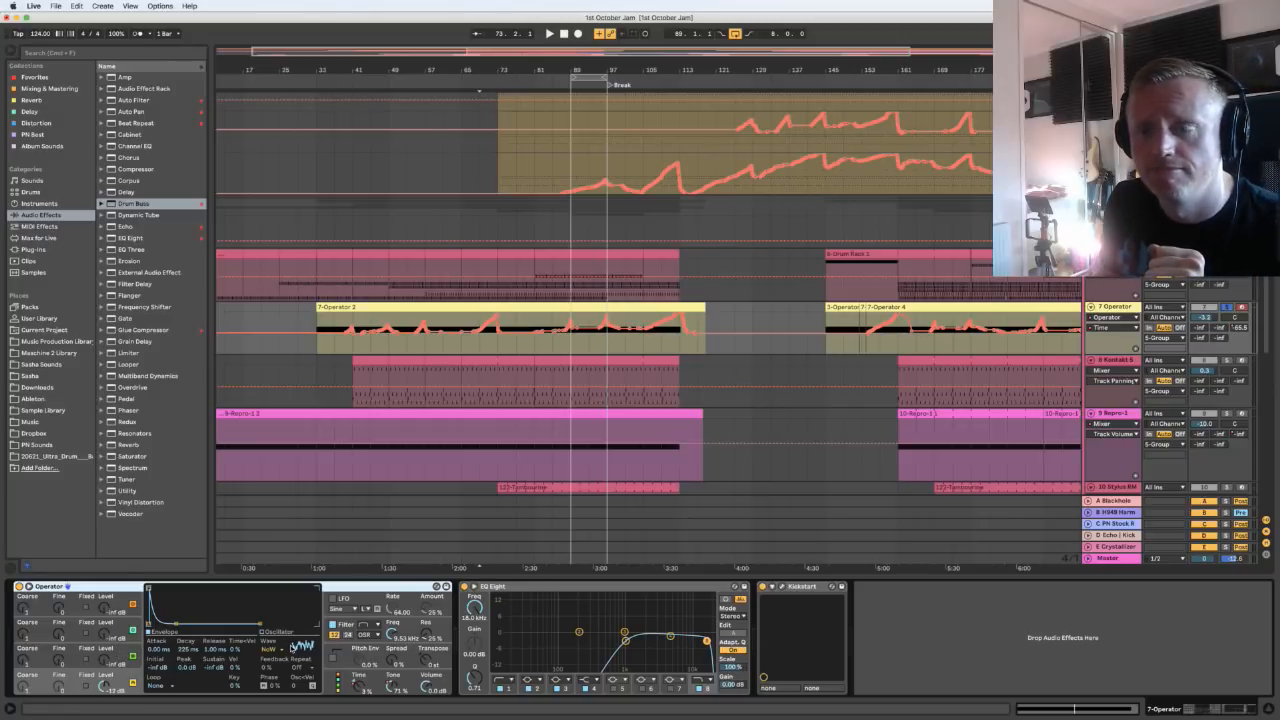
left_click(358, 688)
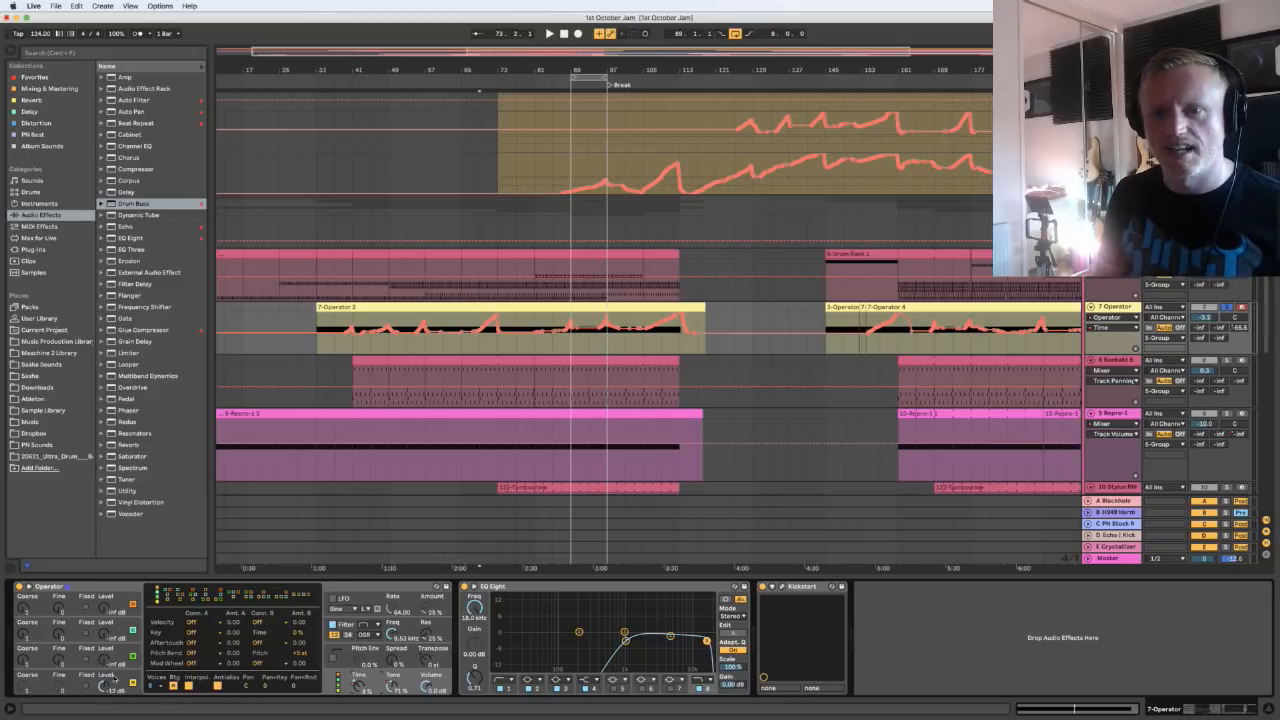
left_click(112, 680)
left_click(186, 649)
left_click_drag(186, 649, 194, 649)
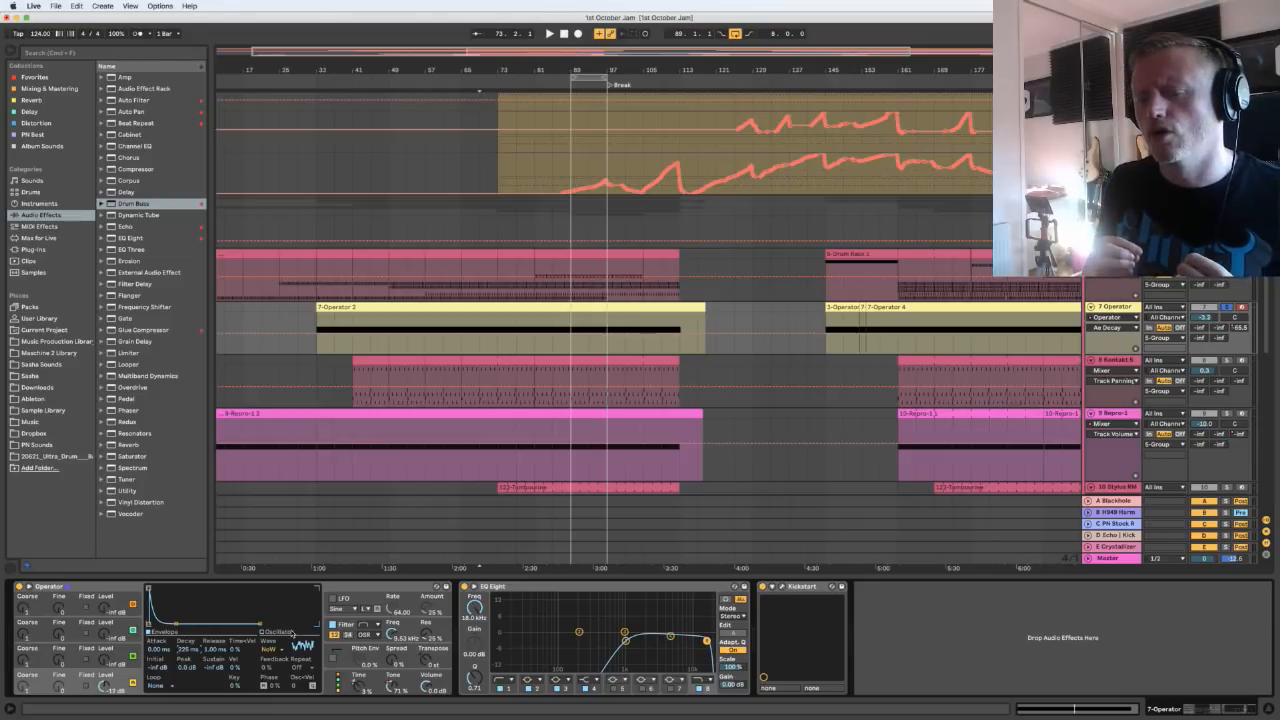
Inspect Operator's filter frequency and the available filter types
left_click(413, 622)
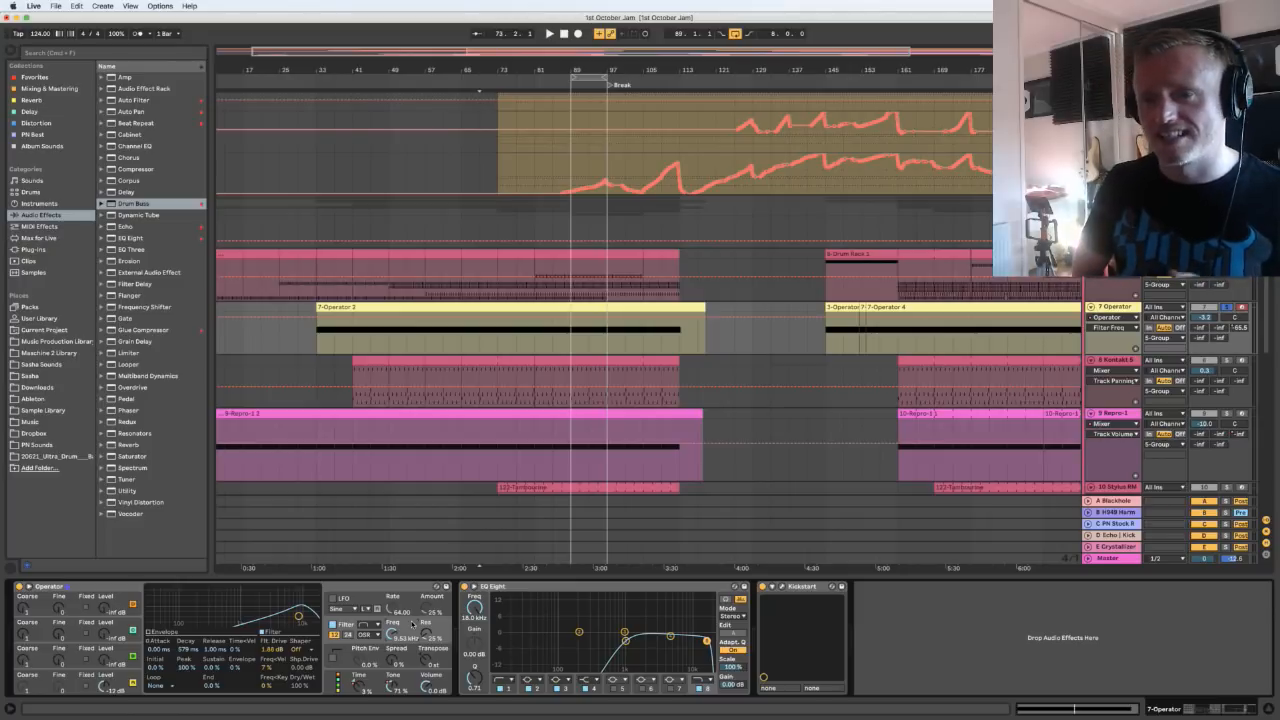
left_click(360, 624)
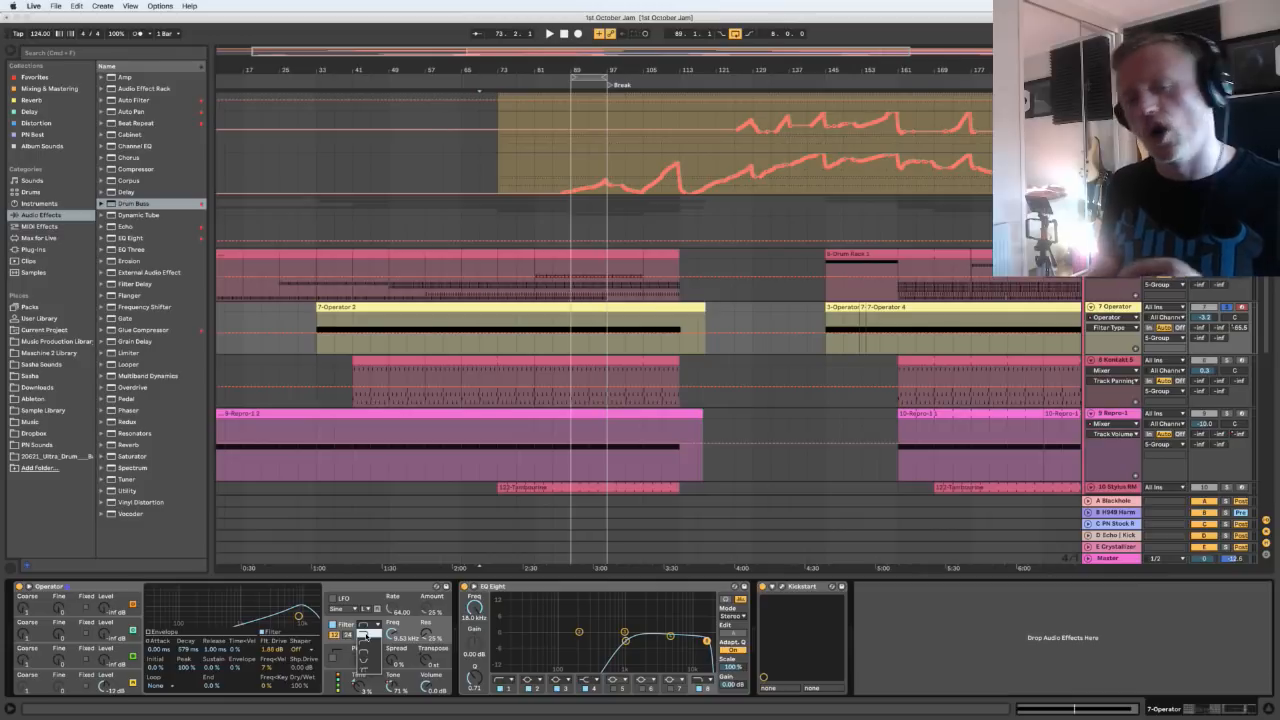
left_click(351, 593)
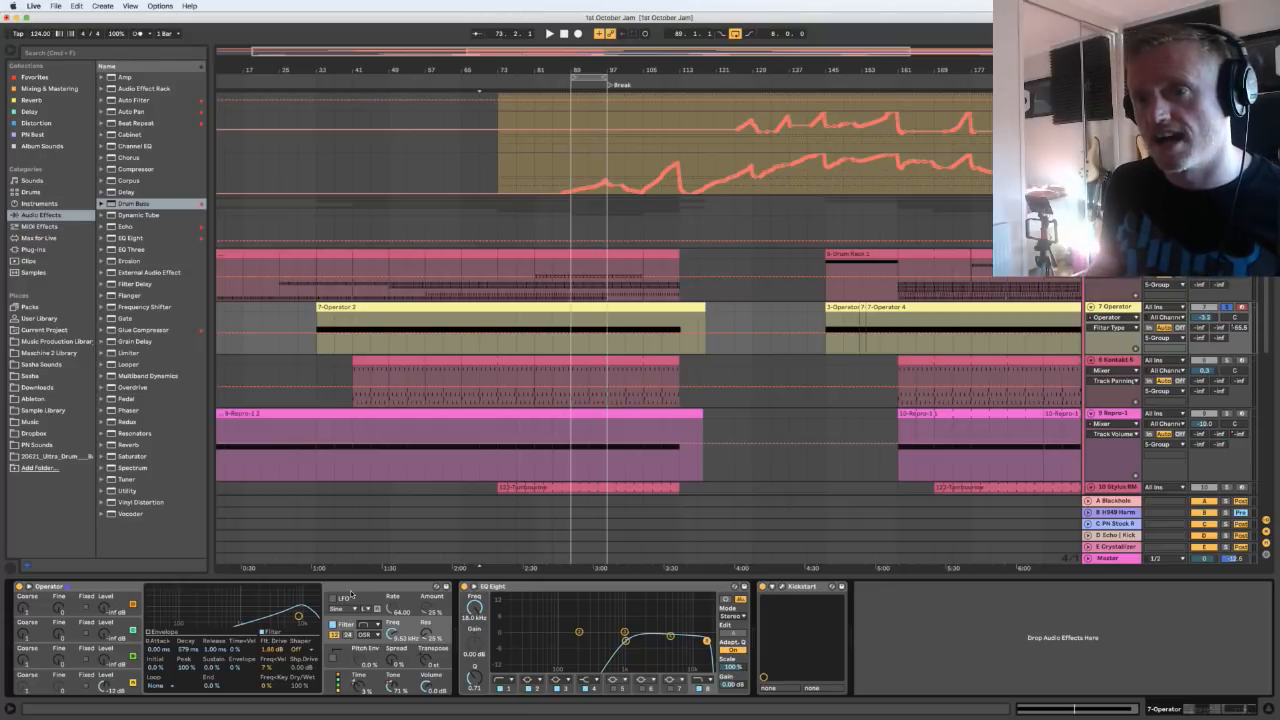
Inspect Operator's filter types and try the filter with the 24 slope in playback
left_click(376, 625)
left_click(376, 625)
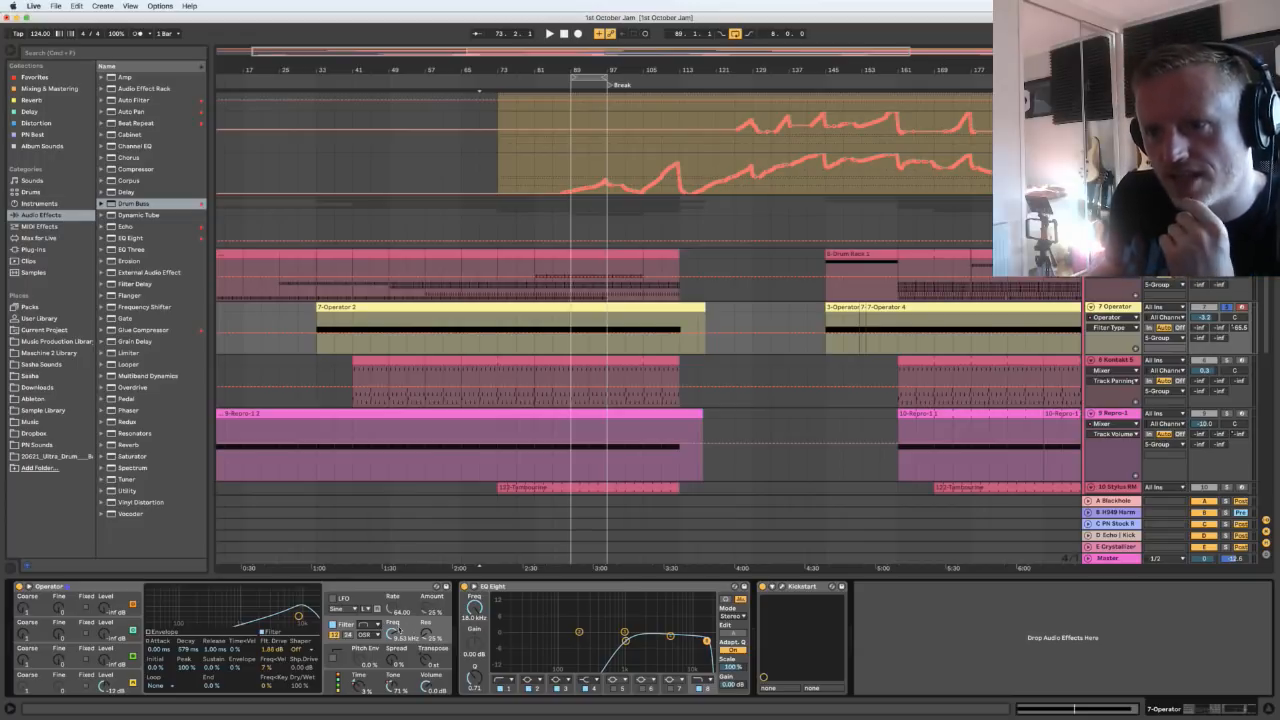
left_click(334, 635)
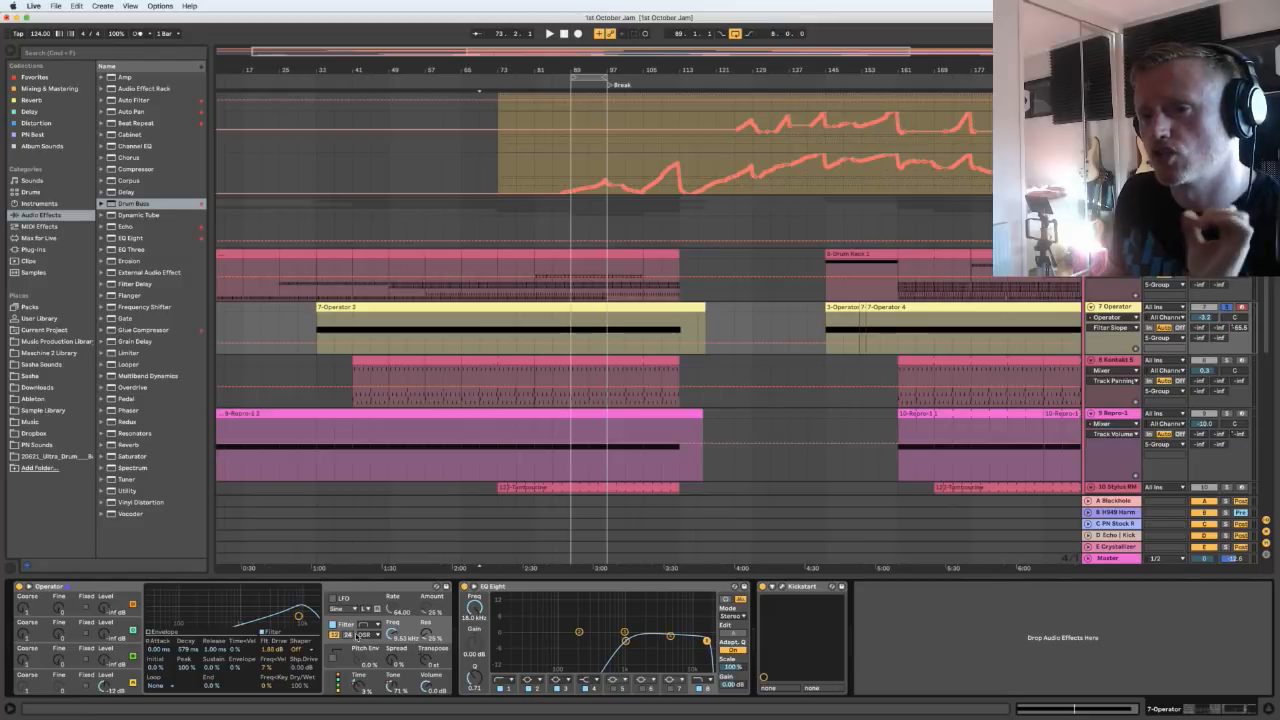
left_click(347, 635)
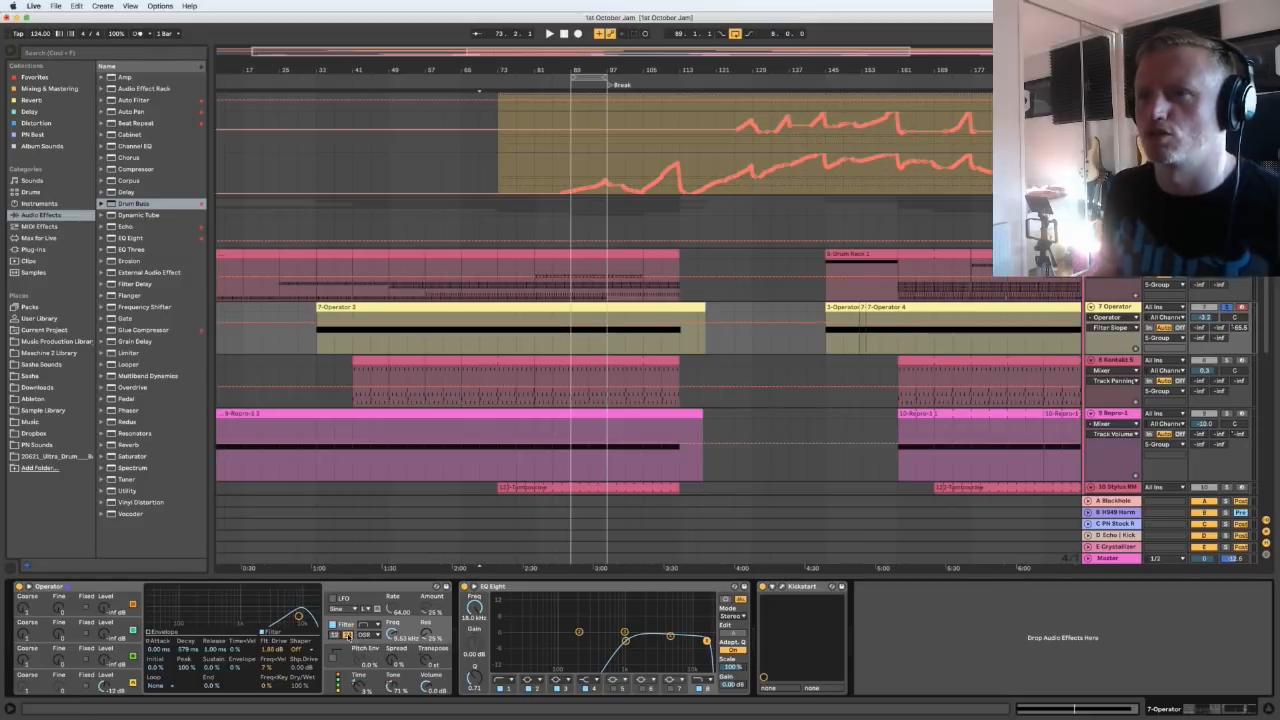
key("space")
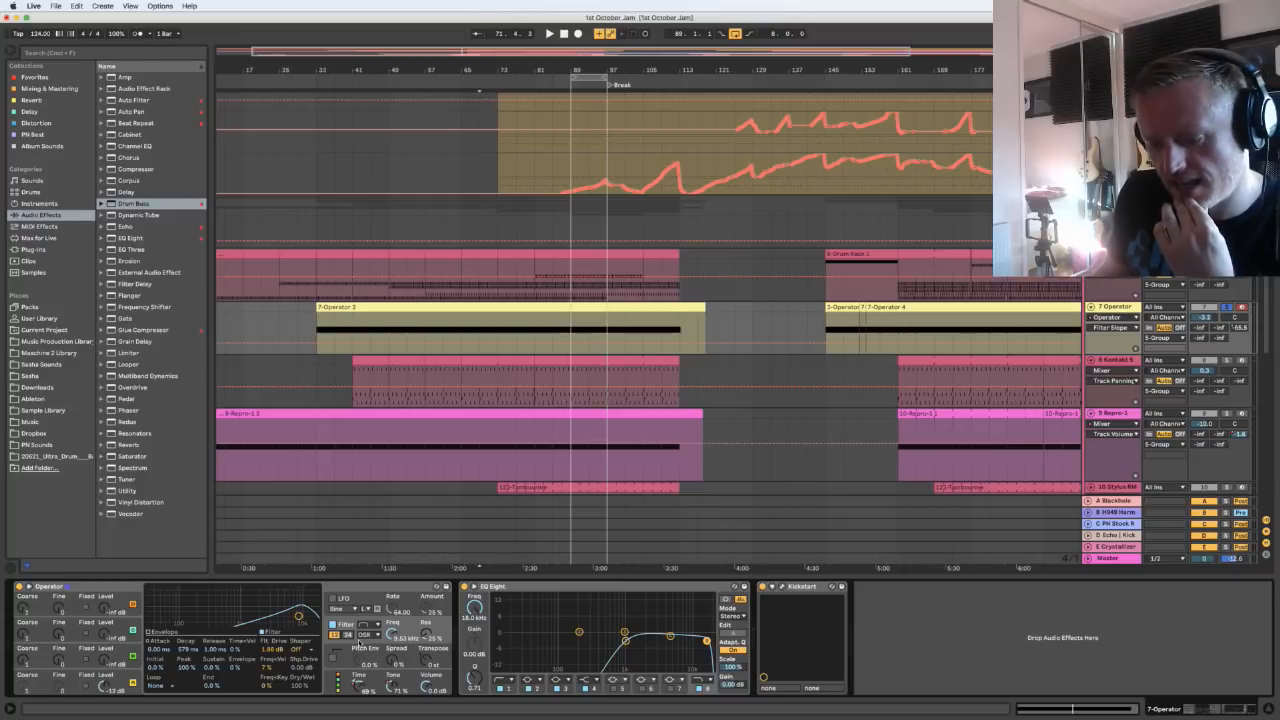
Audition changes to Operator's filter frequency and resonance in playback, stop, and inspect the filter circuit options
left_click(389, 633)
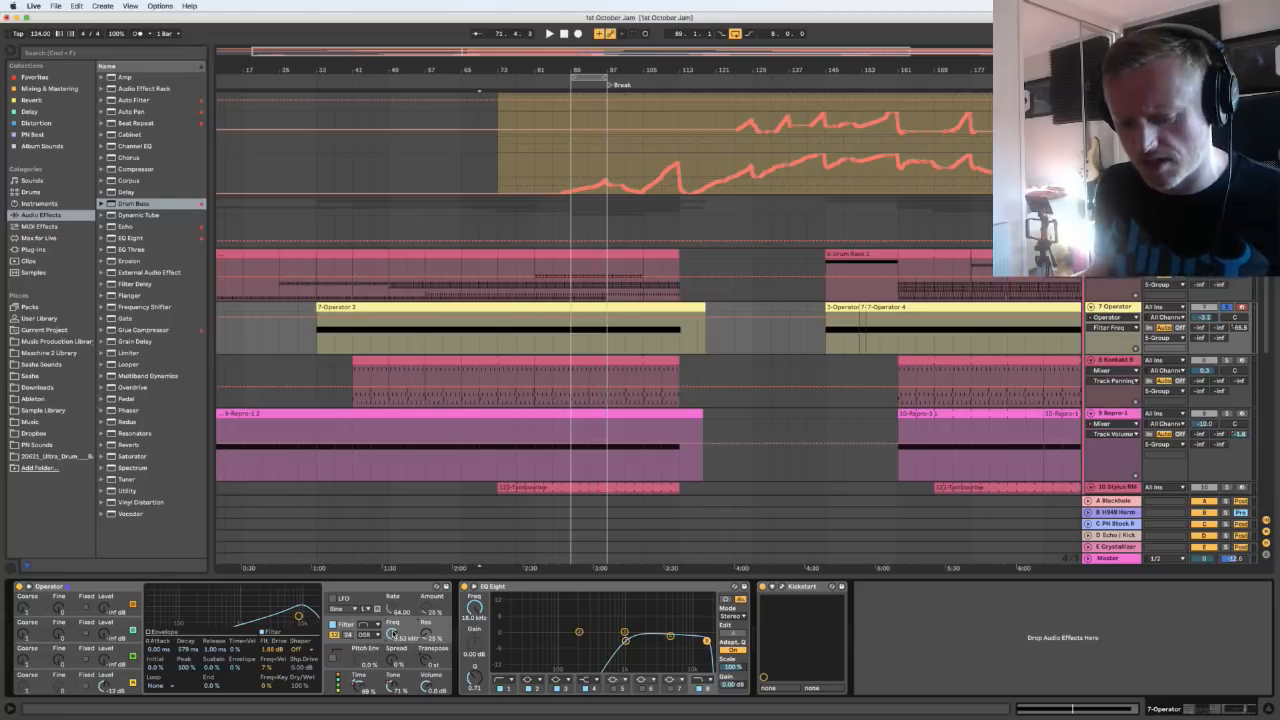
key("space")
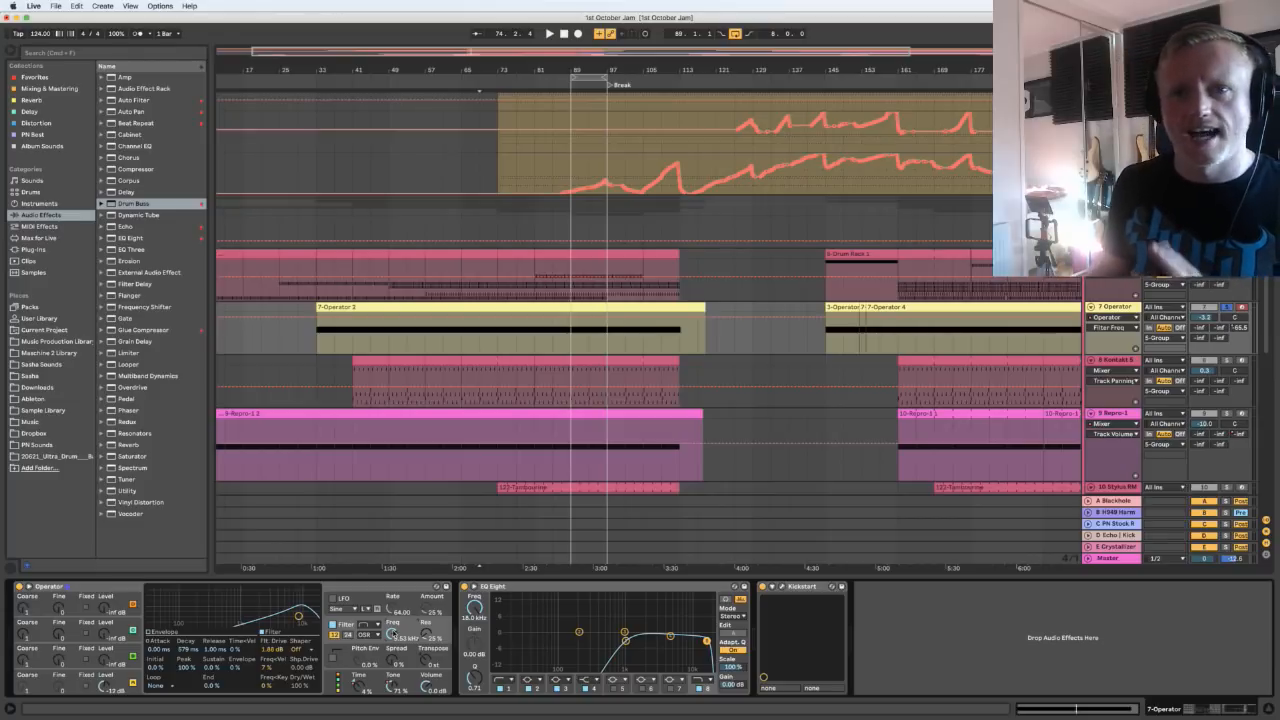
left_click(425, 634)
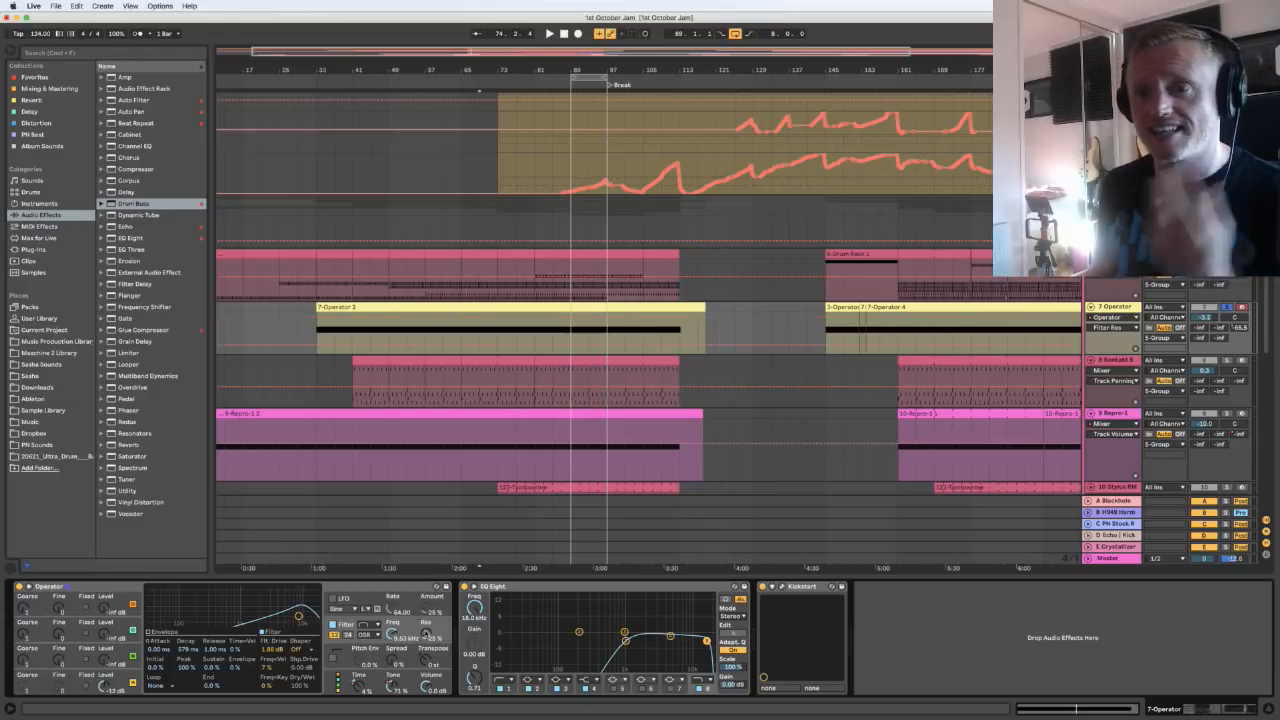
key("space")
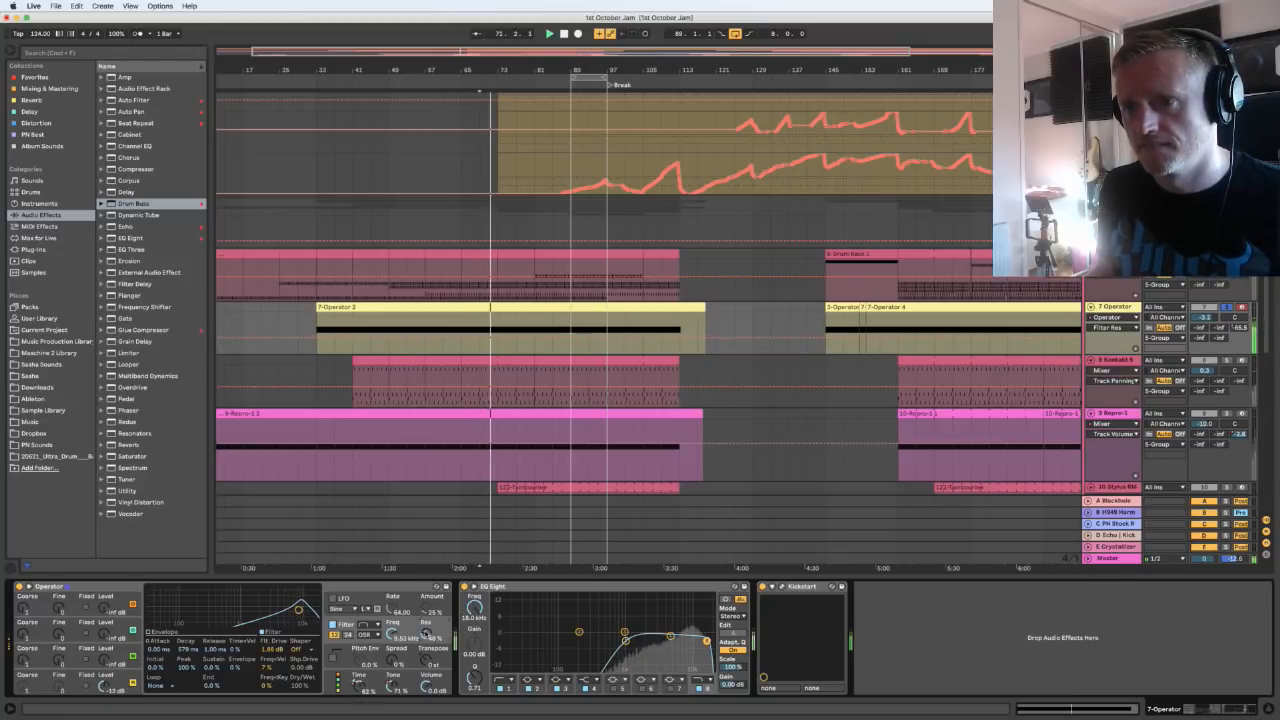
mouse_move(389, 636)
left_mouse_down()
mouse_move(389, 649)
mouse_move(396, 630)
left_mouse_up()
key("space")
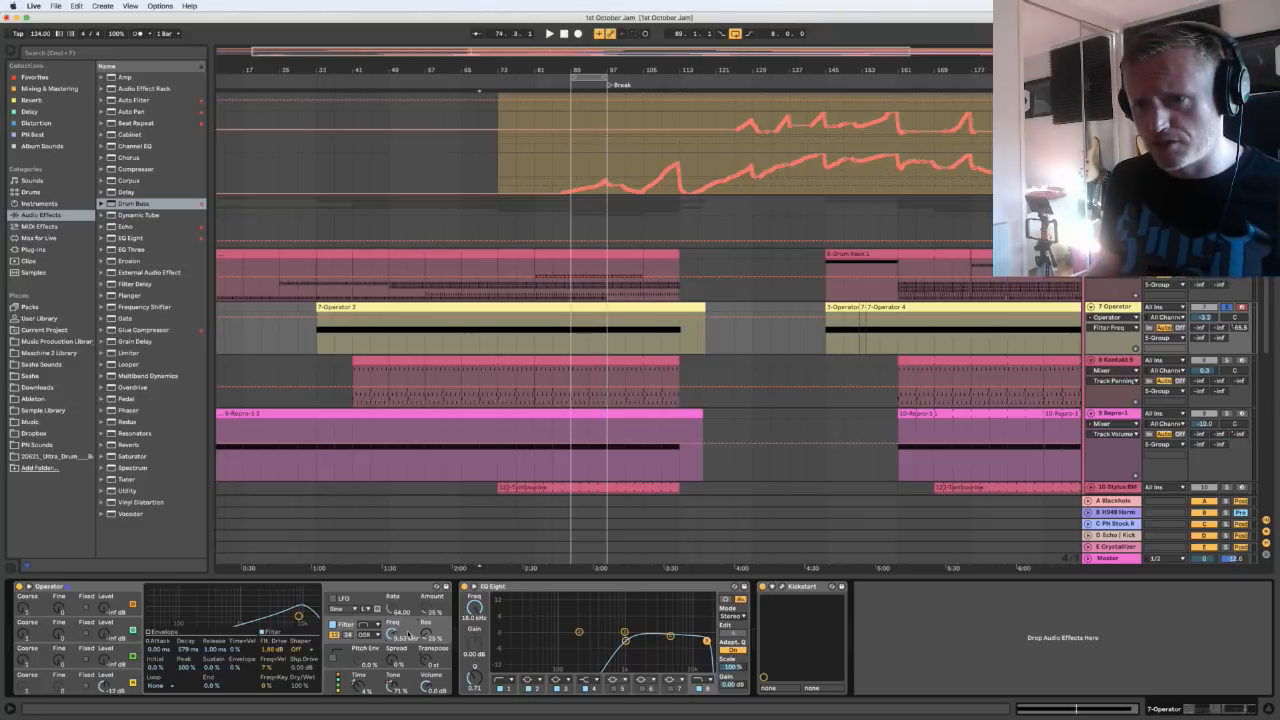
left_click(368, 634)
left_click(366, 653)
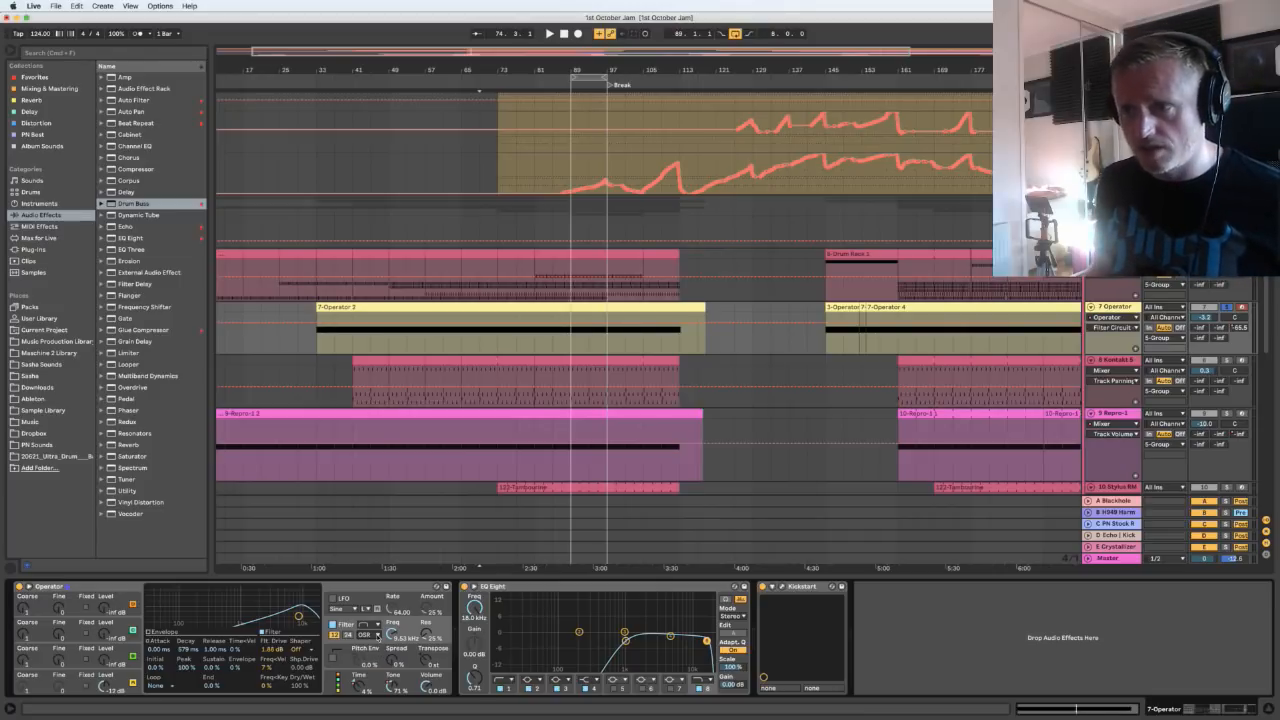
Inspect EQ Eight's filter bands and the Kickstart plug-in's settings on the Operator track
left_click(565, 605)
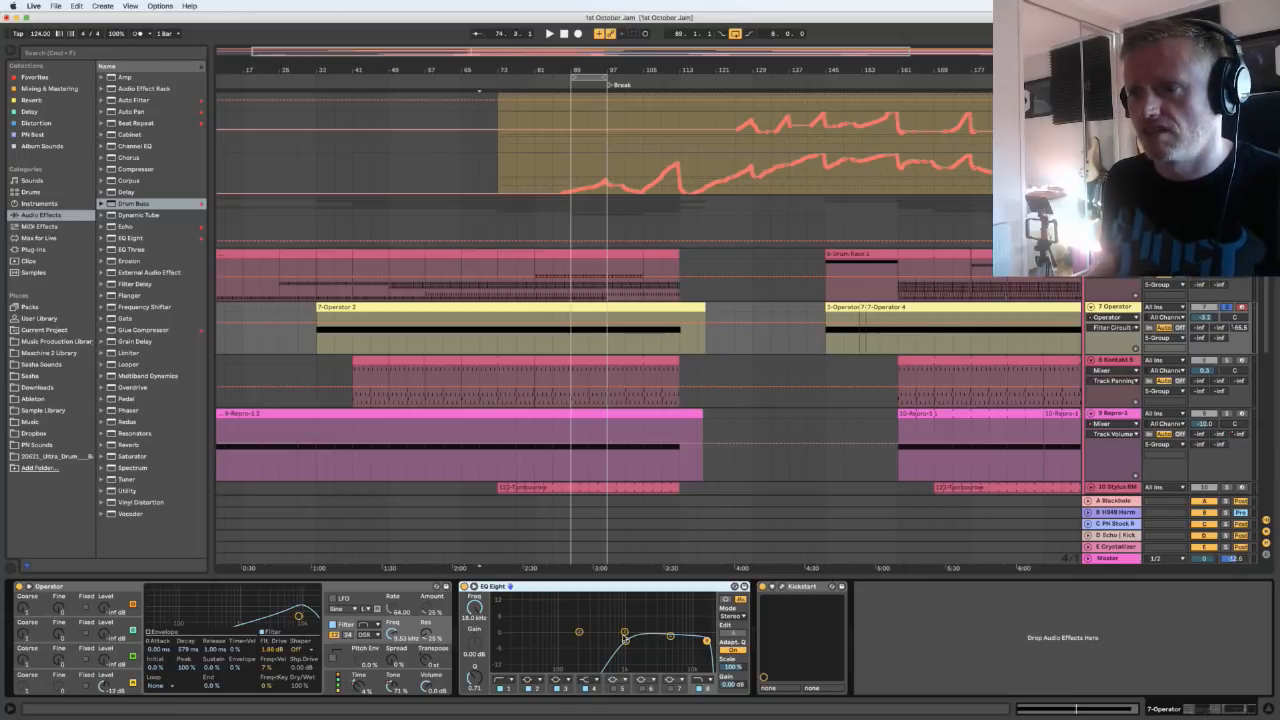
left_click(566, 689)
left_click(538, 690)
left_click(566, 689)
left_click(594, 690)
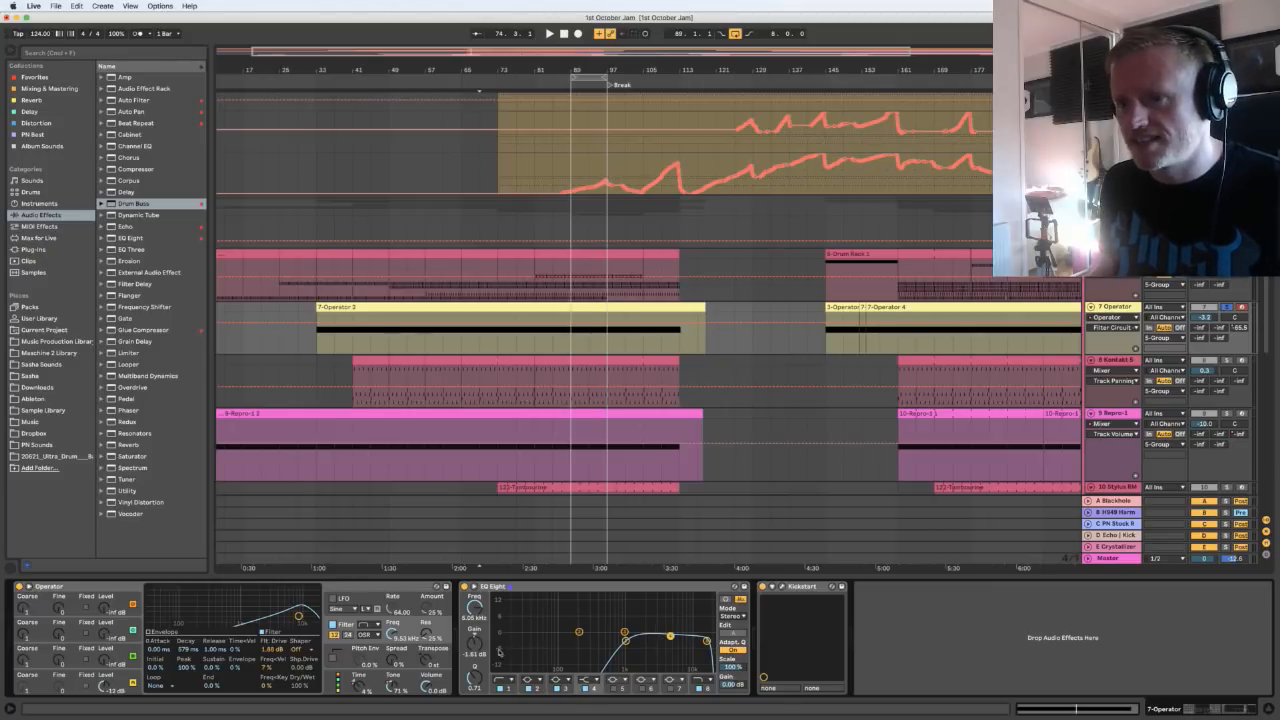
left_click(781, 587)
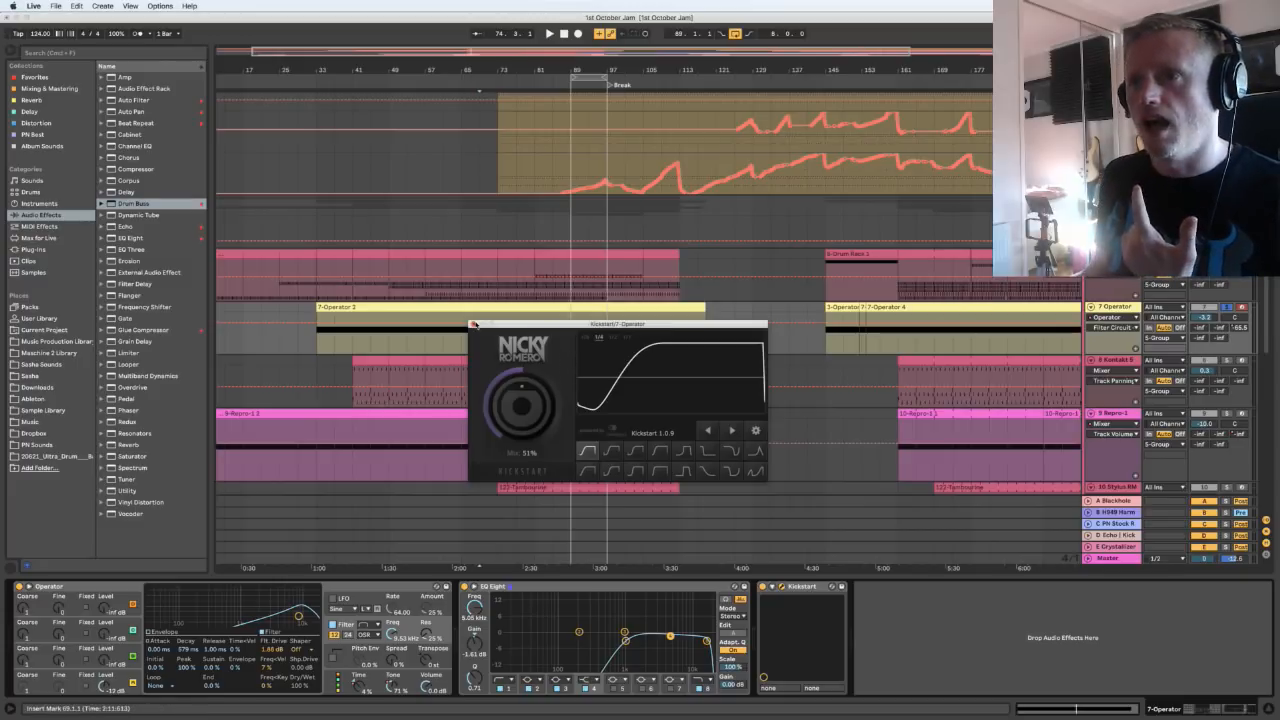
left_click(474, 325)
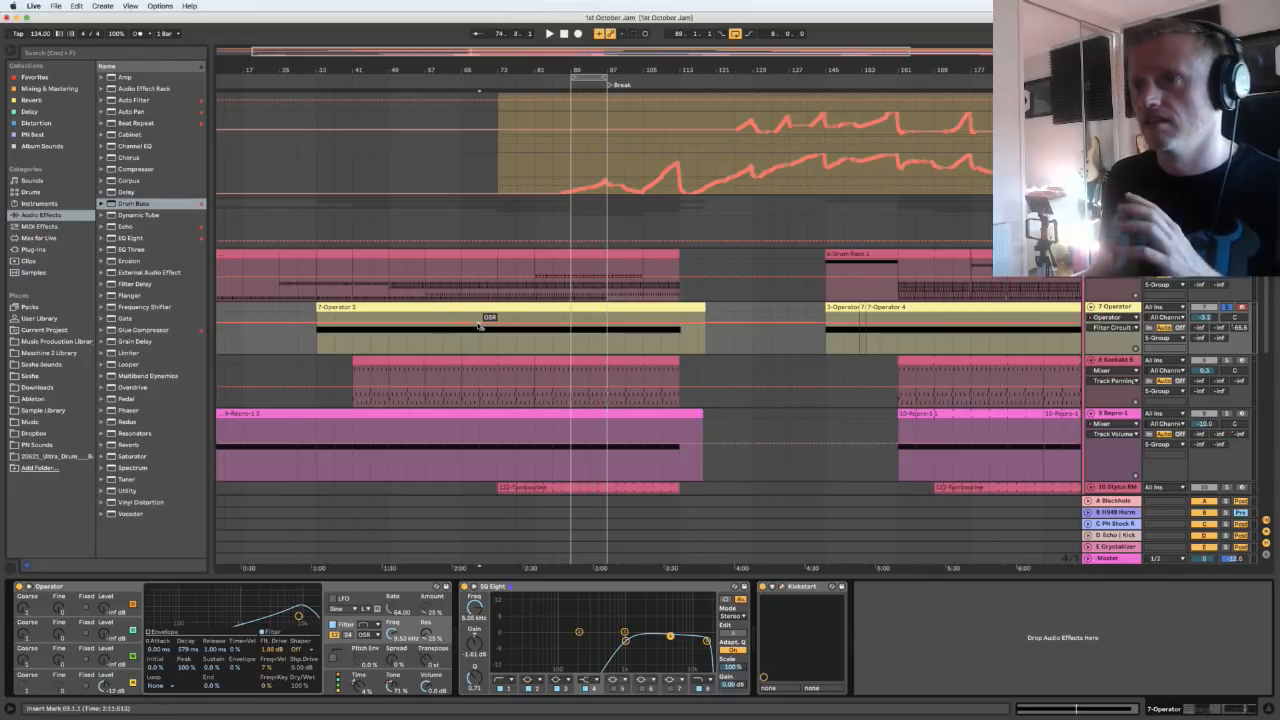
Show the MIDI notes of the 7-Operator 2 clip in close-up from its start
double_click(549, 318)
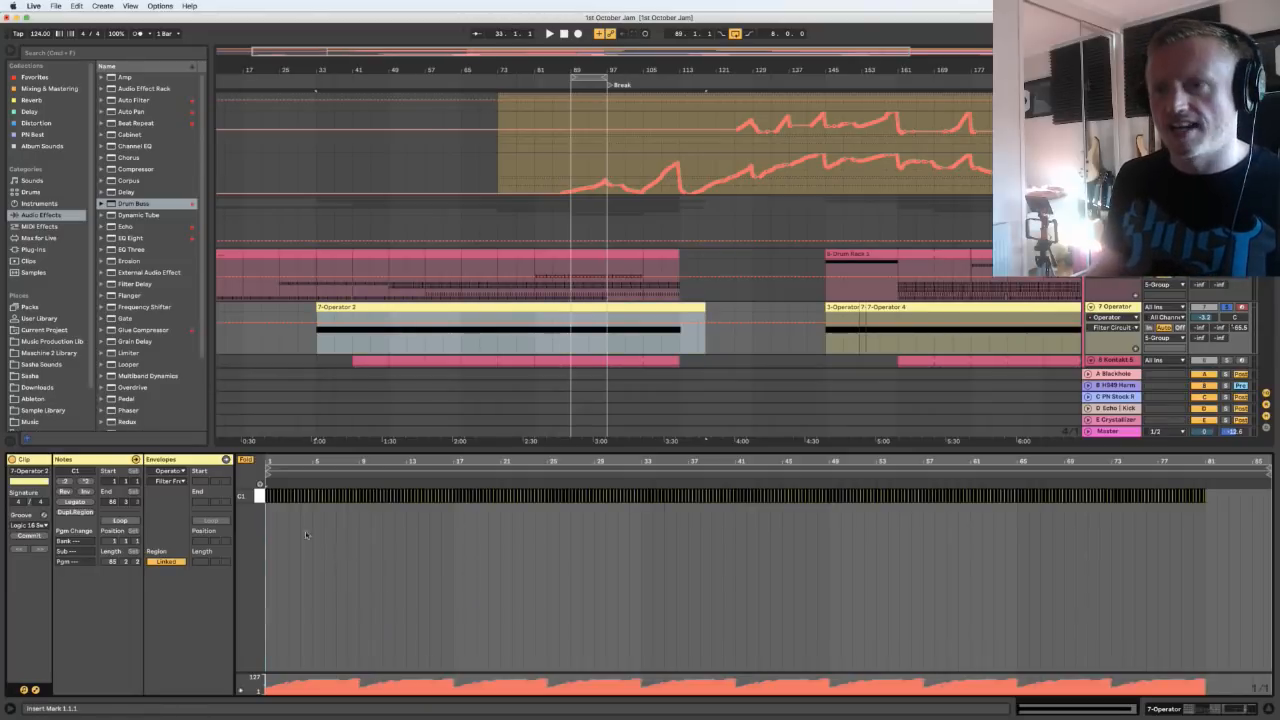
left_click_drag(284, 460, 354, 462)
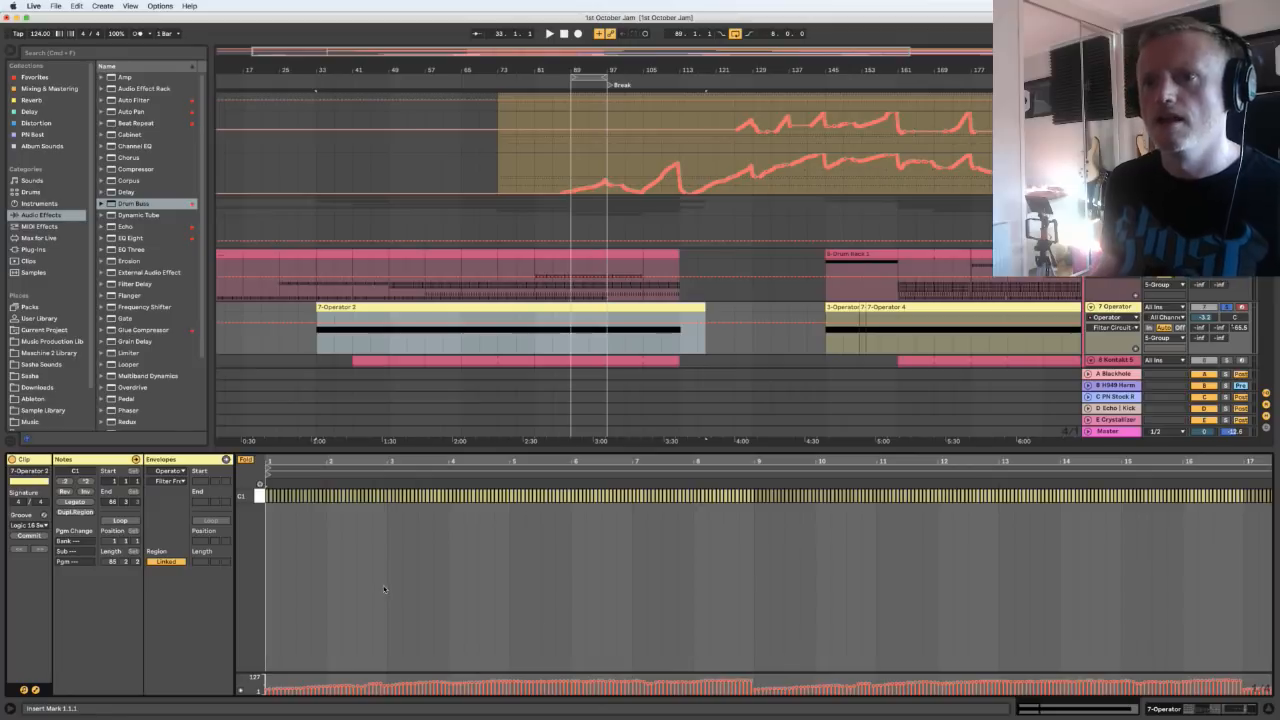
left_click_drag(281, 464, 284, 463)
scroll(305, 587, "left", 3)
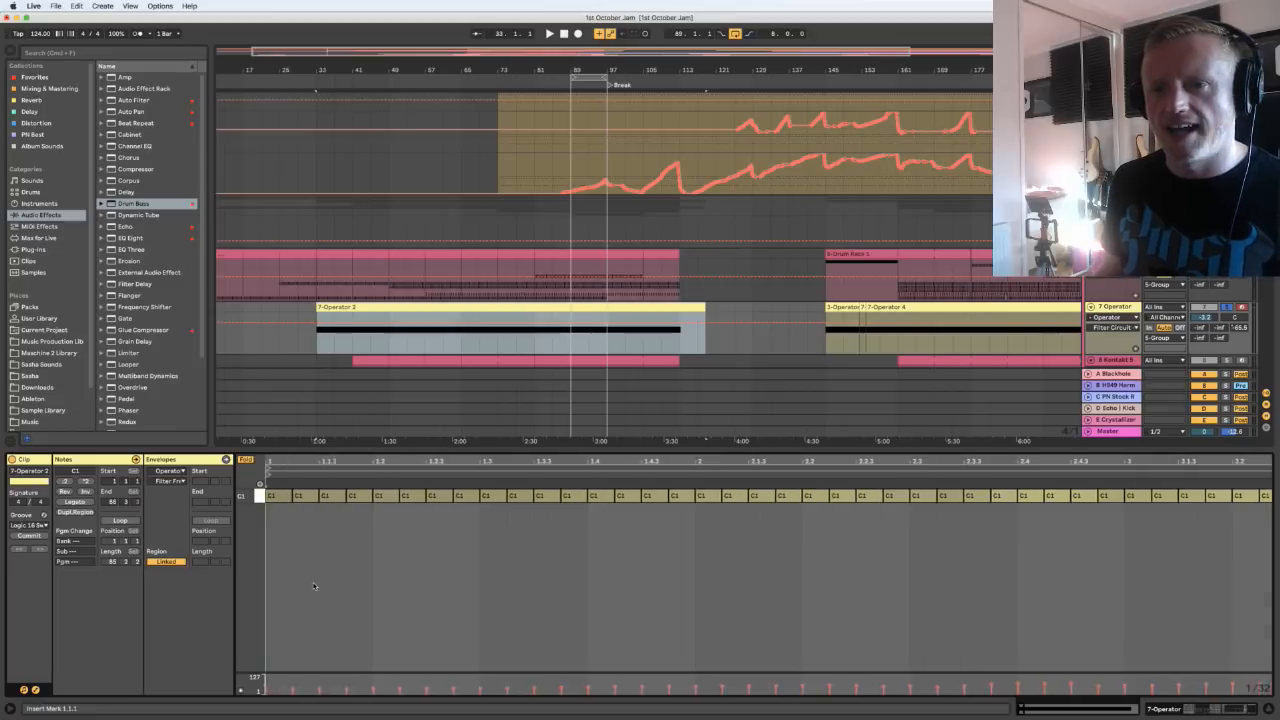
Choose Logic 16 Swing 52 as the 7-Operator 2 clip's groove and show the Groove Pool
left_click(28, 526)
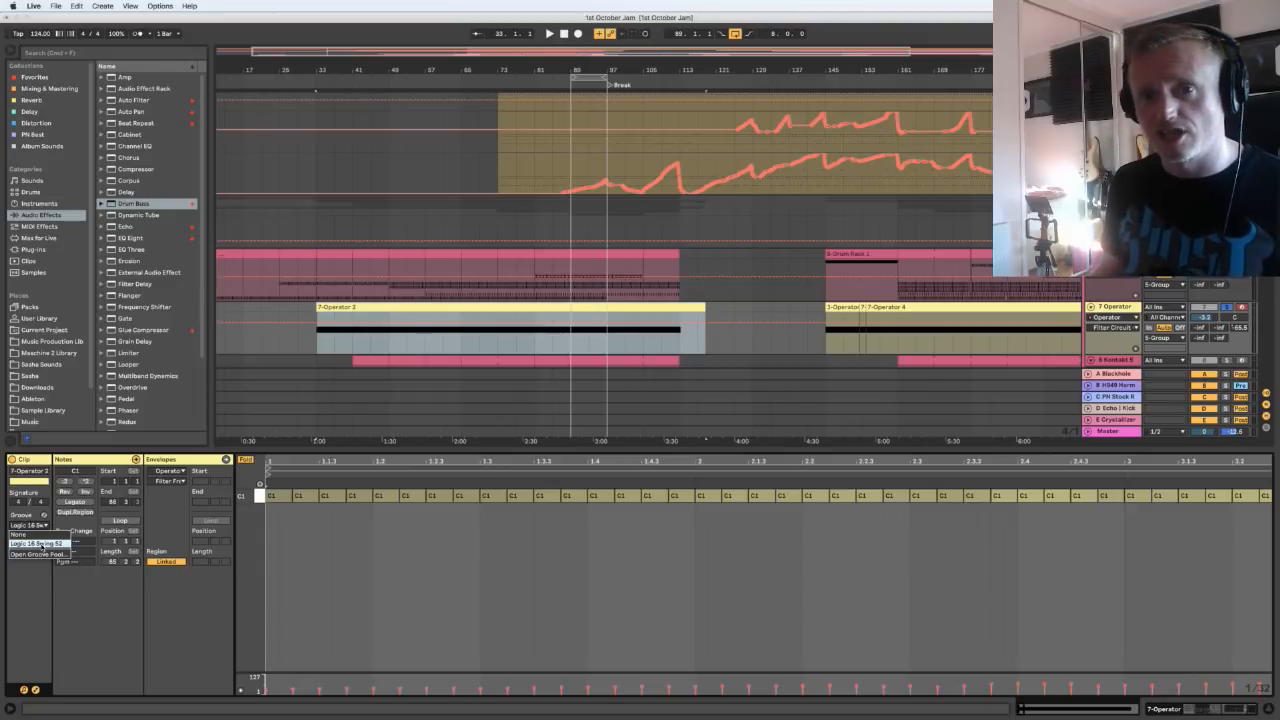
left_click(42, 544)
left_click(8, 442)
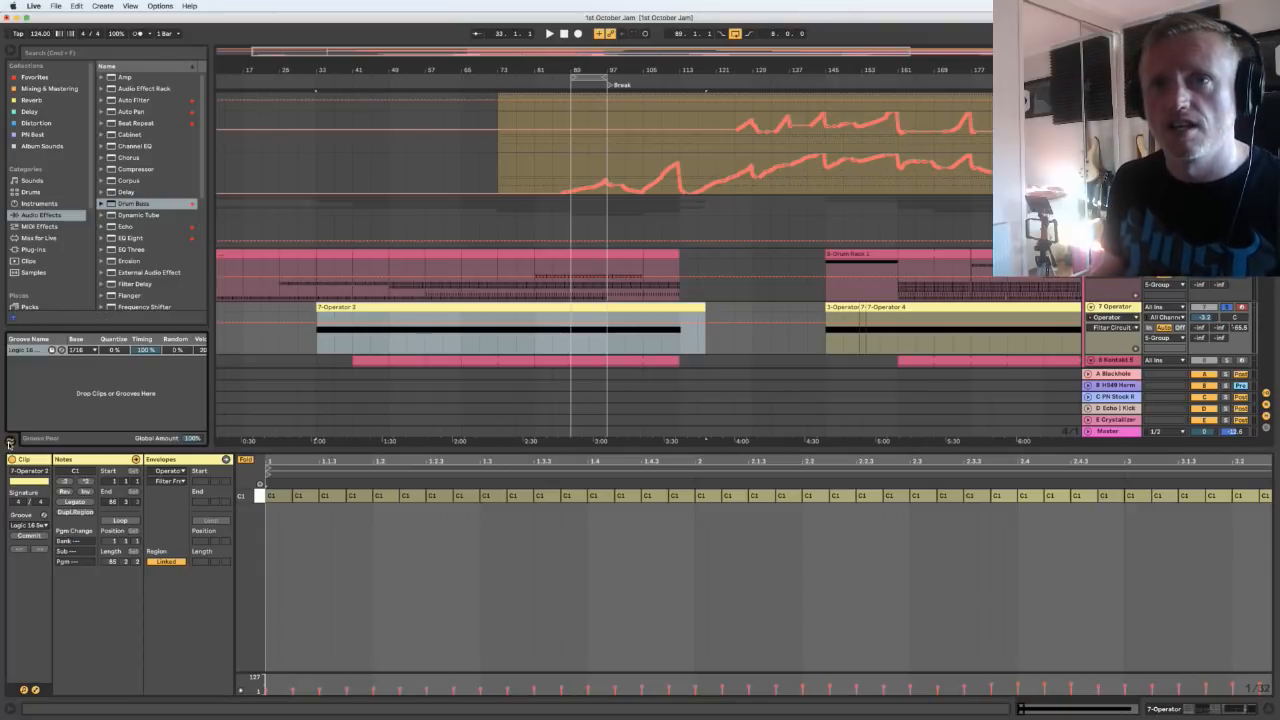
Show the groove library for the clip with a wider browser and examine the Logic swing grooves, including Logic 16 Swing 52
left_click(45, 514)
left_click_drag(214, 229, 340, 230)
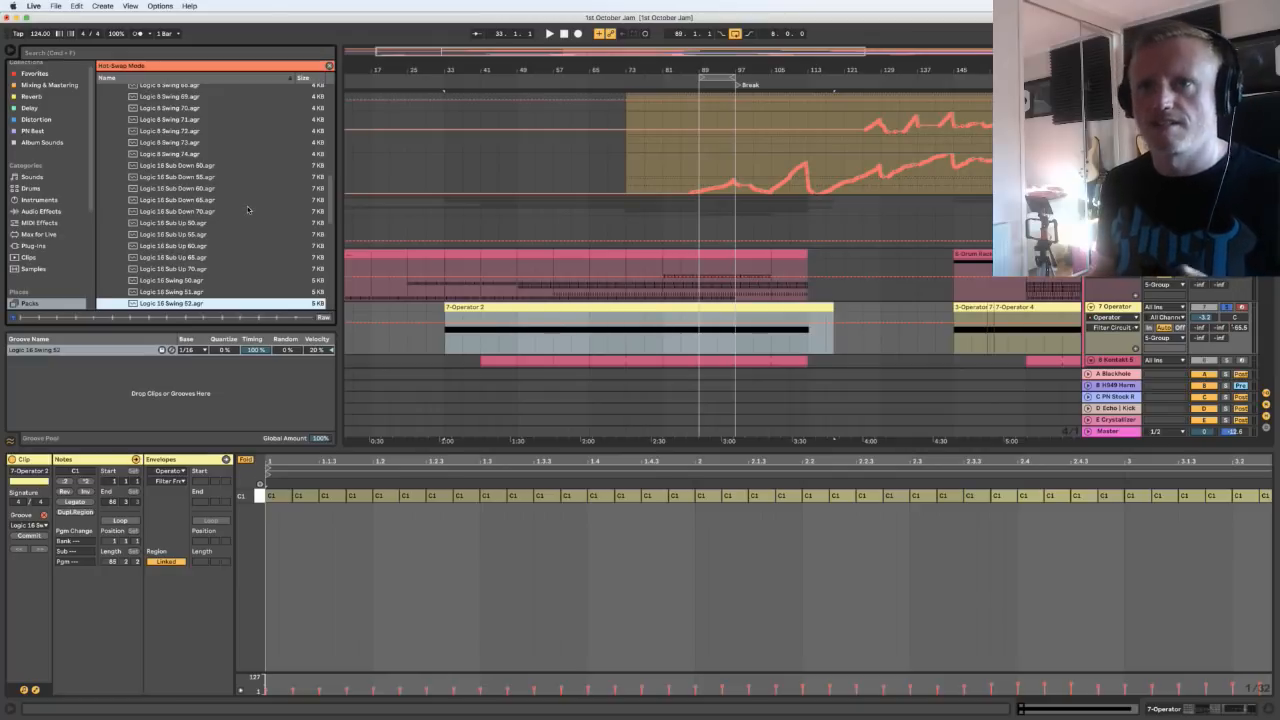
scroll(247, 206, "up", 10)
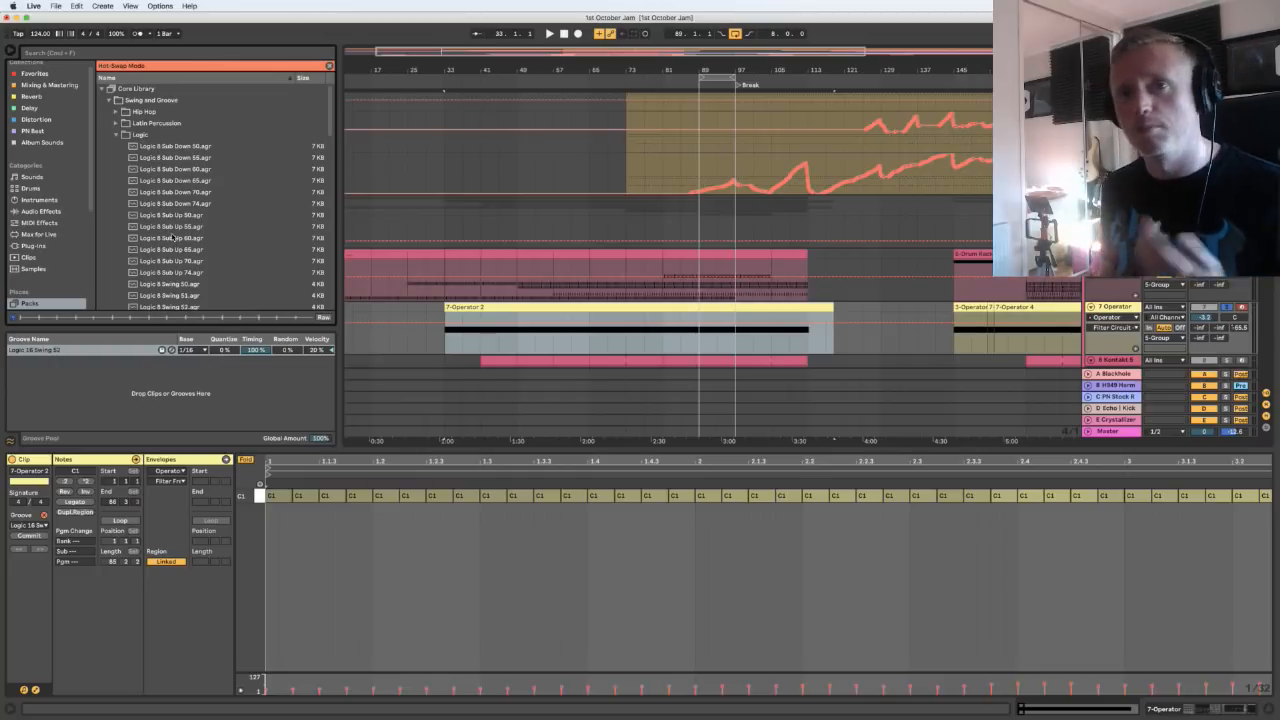
scroll(172, 238, "down", 5)
scroll(172, 238, "down", 3)
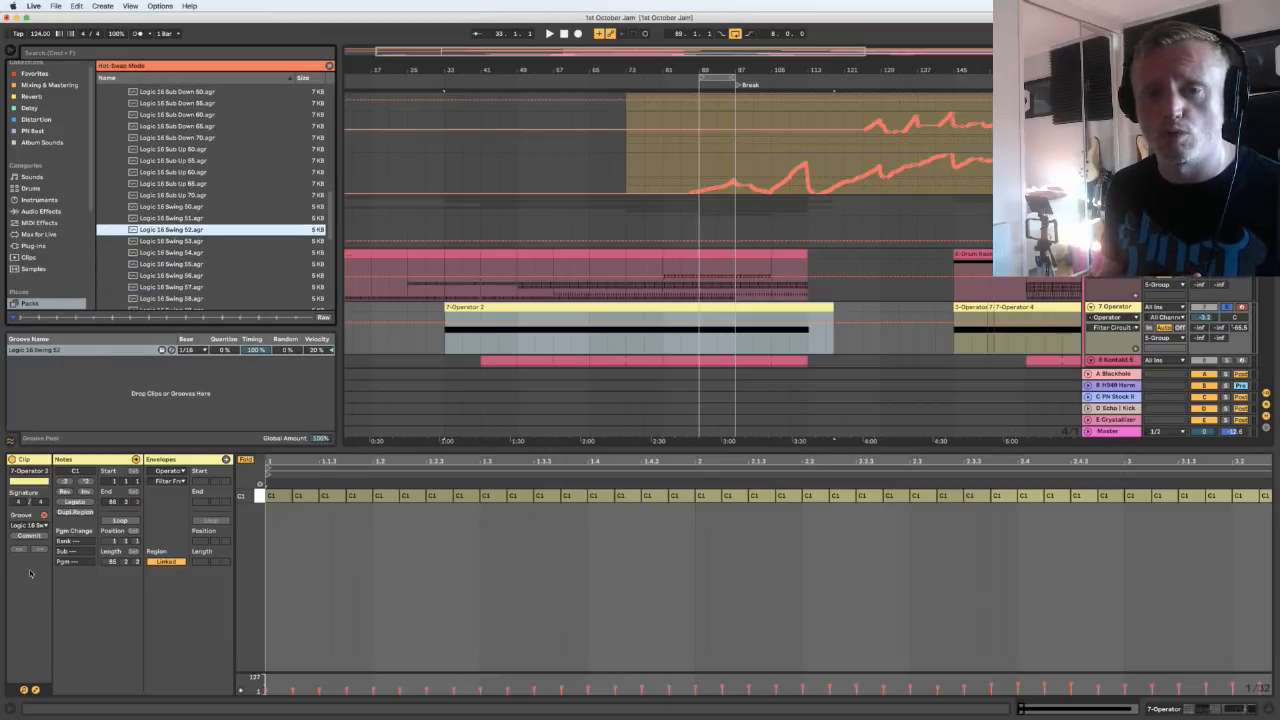
left_click(22, 535)
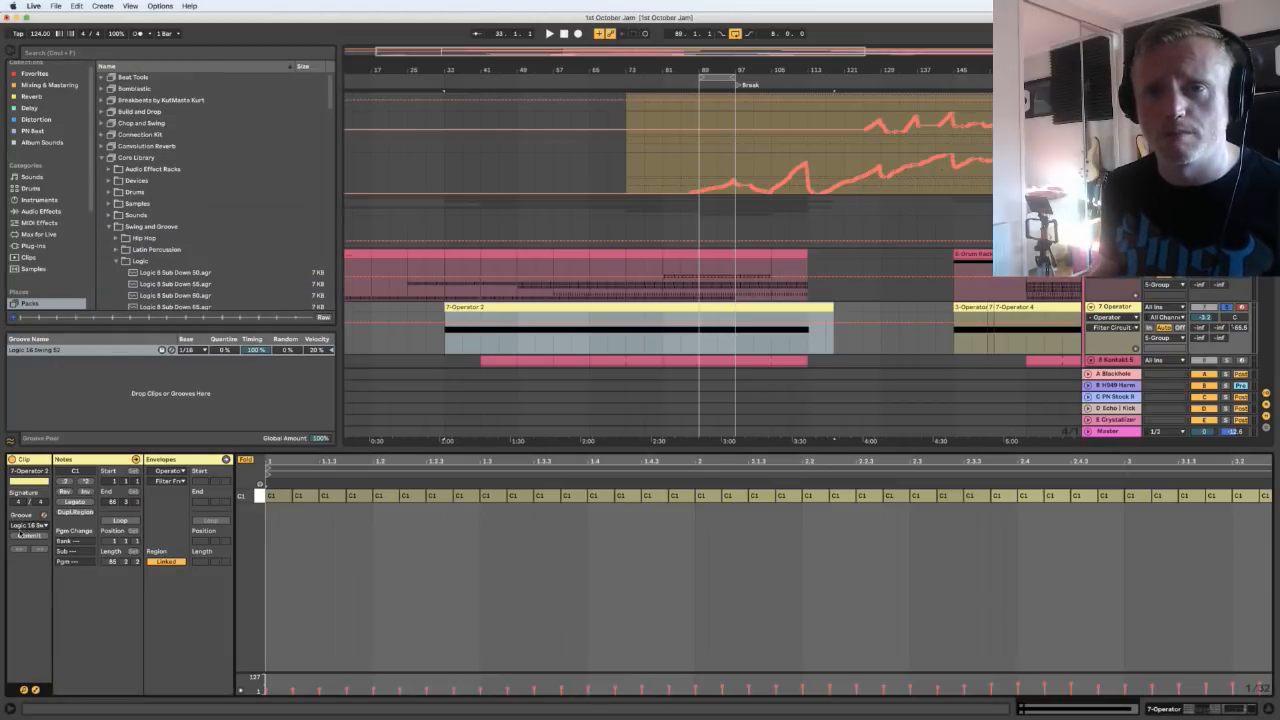
scroll(235, 249, "down", 10)
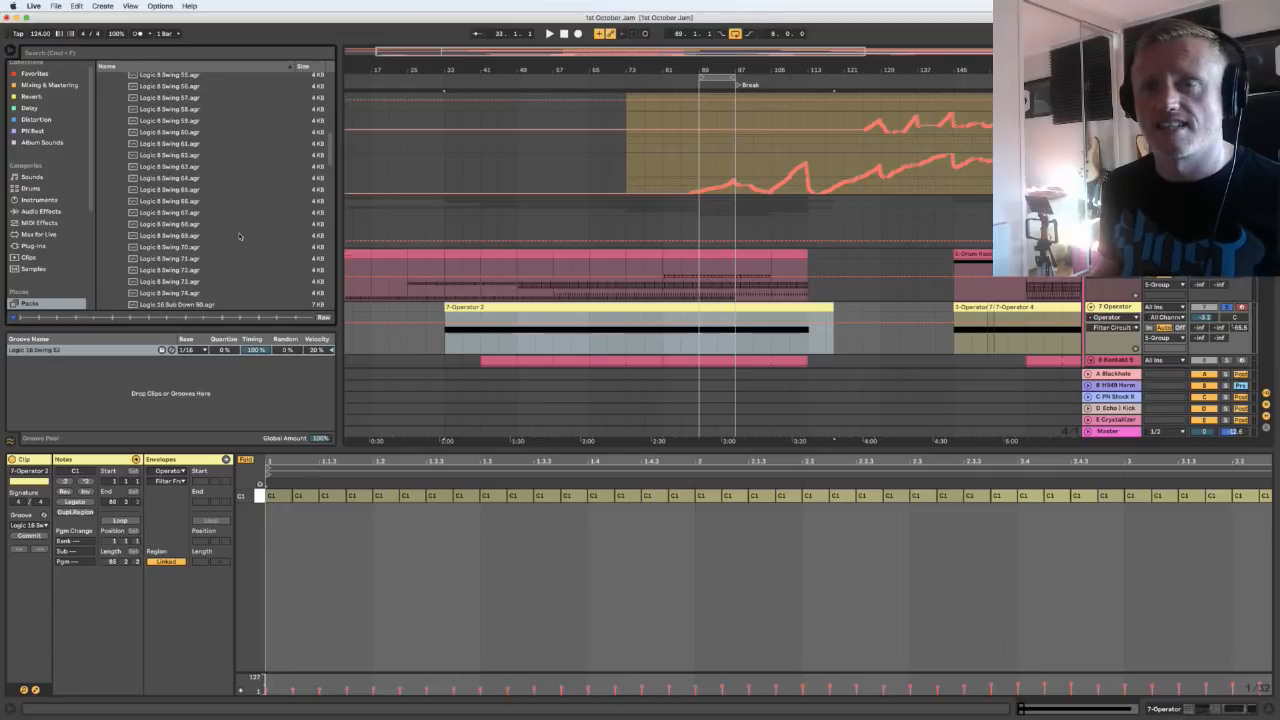
scroll(239, 236, "up", 1)
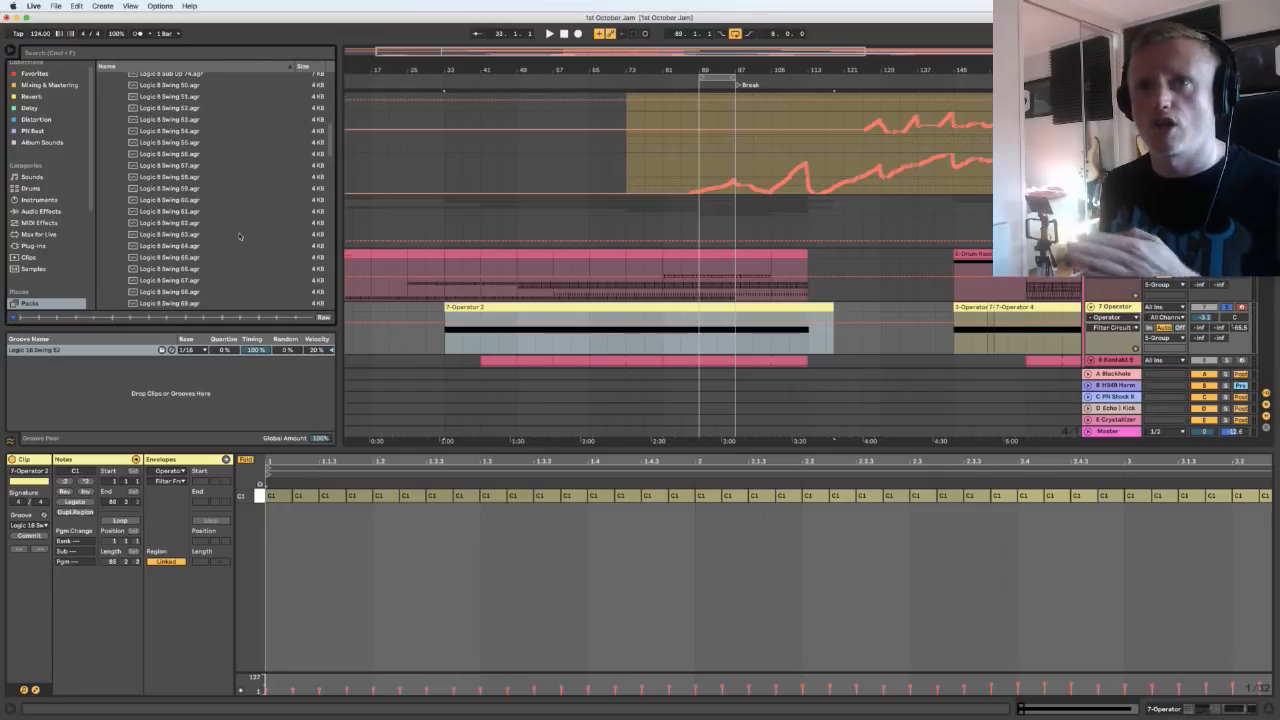
scroll(239, 236, "down", 8)
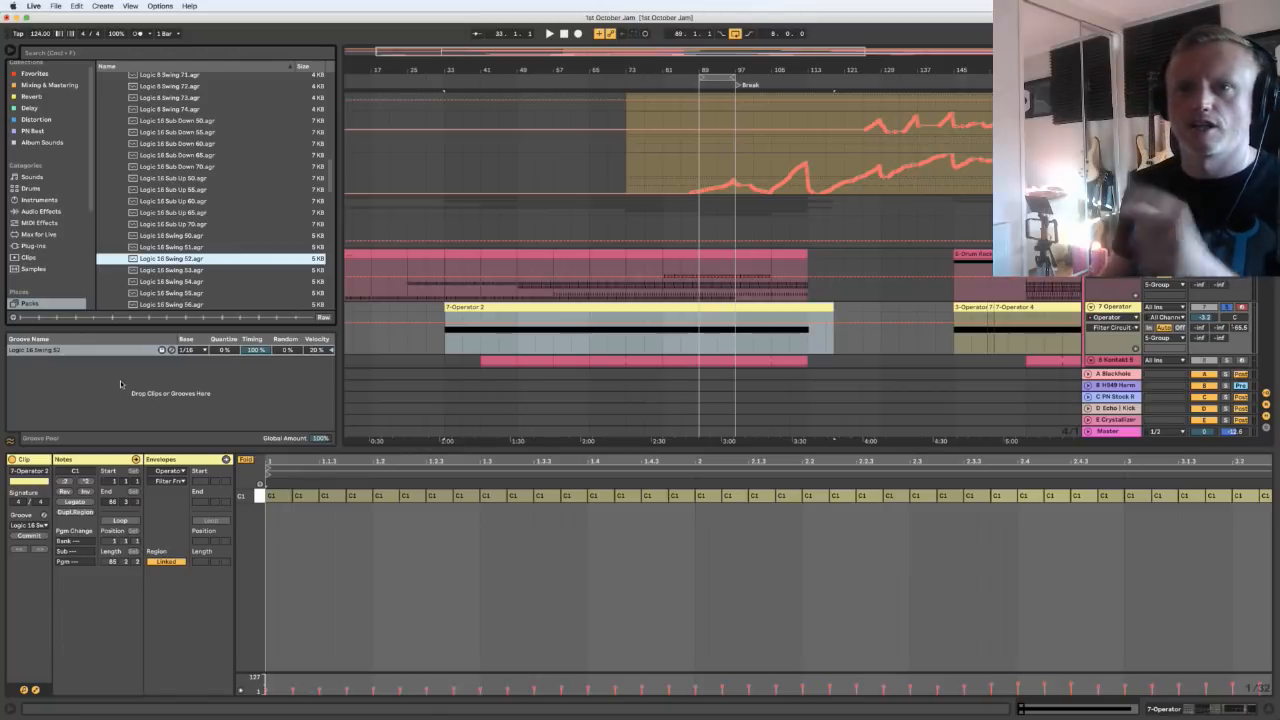
Commit the Logic 16 Swing 52 groove to the notes of the 7-Operator 2 clip
left_click(81, 352)
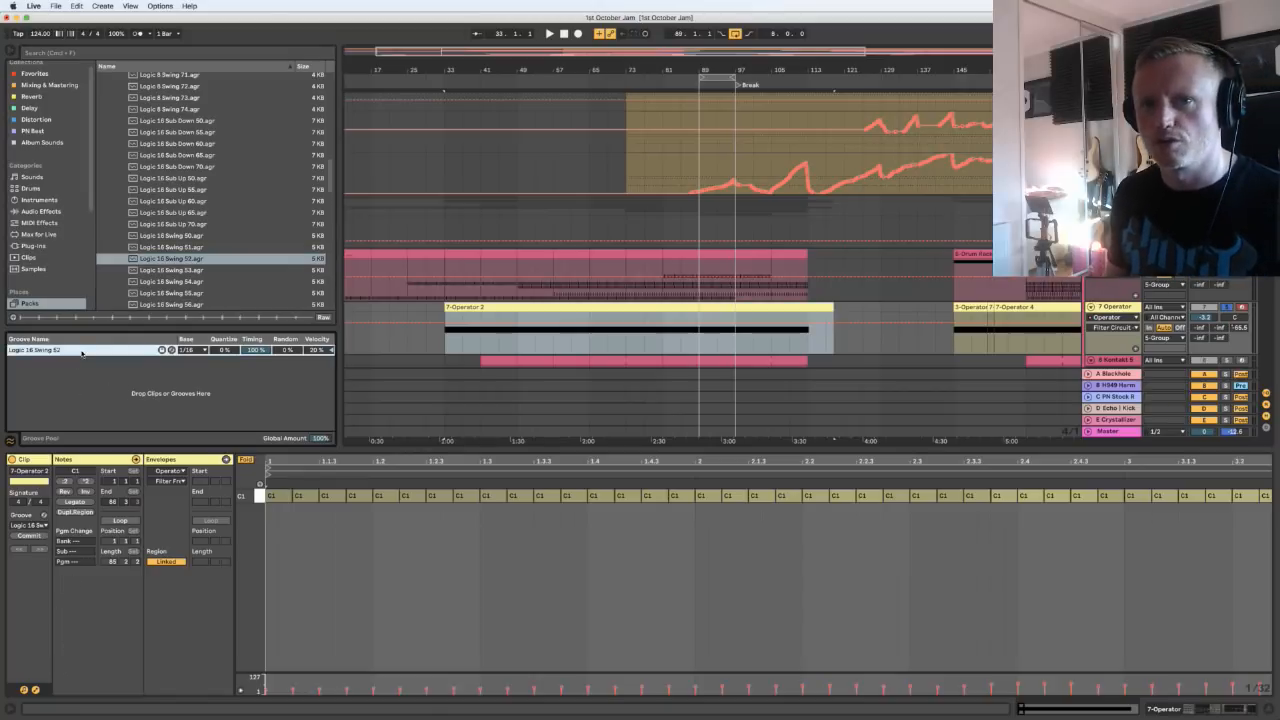
left_click(29, 536)
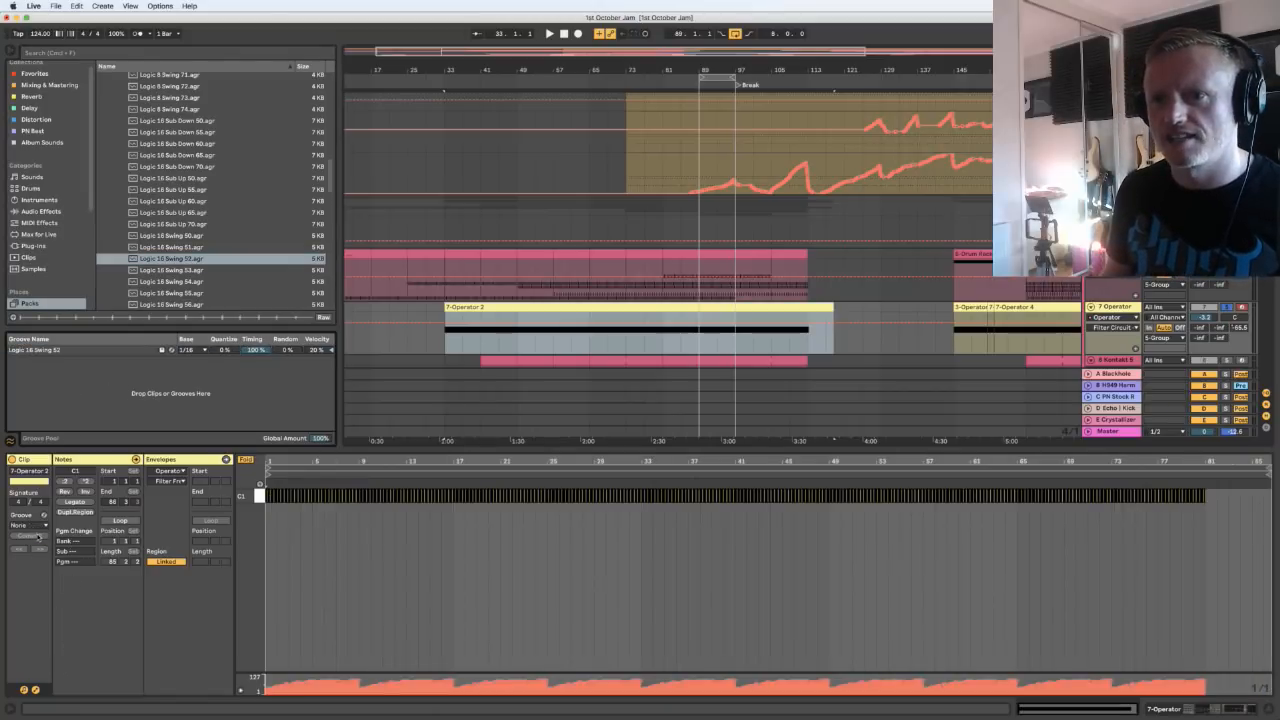
left_click_drag(268, 461, 270, 461)
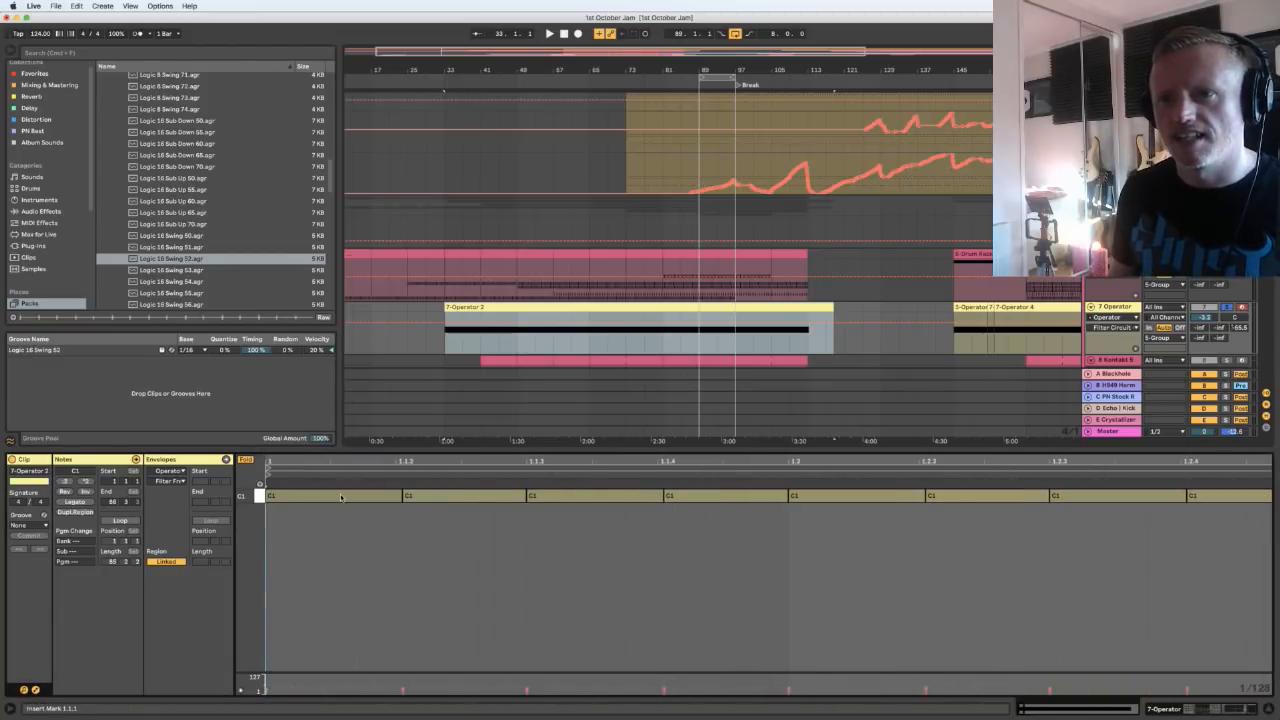
Examine the swung timing of the clip's first two C1 notes, checking the note view unfolded and folded
left_click(340, 497)
left_click(419, 497)
left_click(389, 498)
left_click(432, 499)
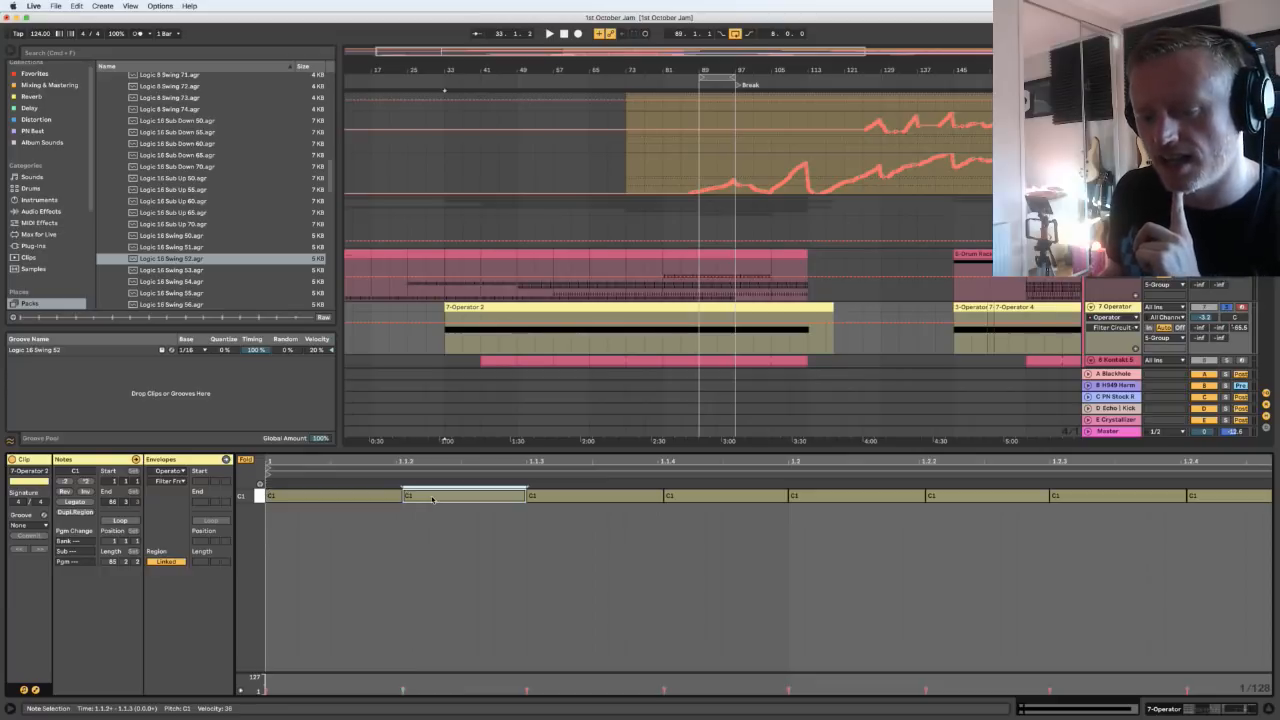
left_click(245, 460)
left_click_drag(242, 500, 243, 499)
left_click(247, 462)
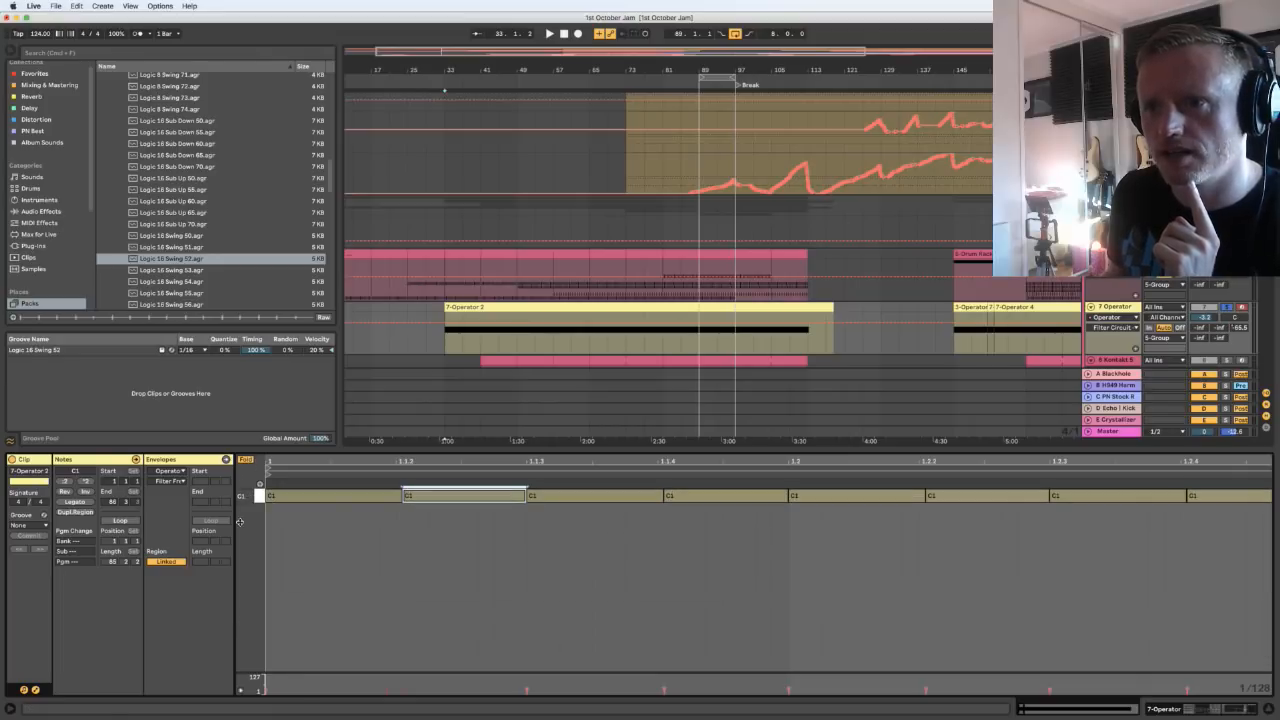
left_click(382, 501)
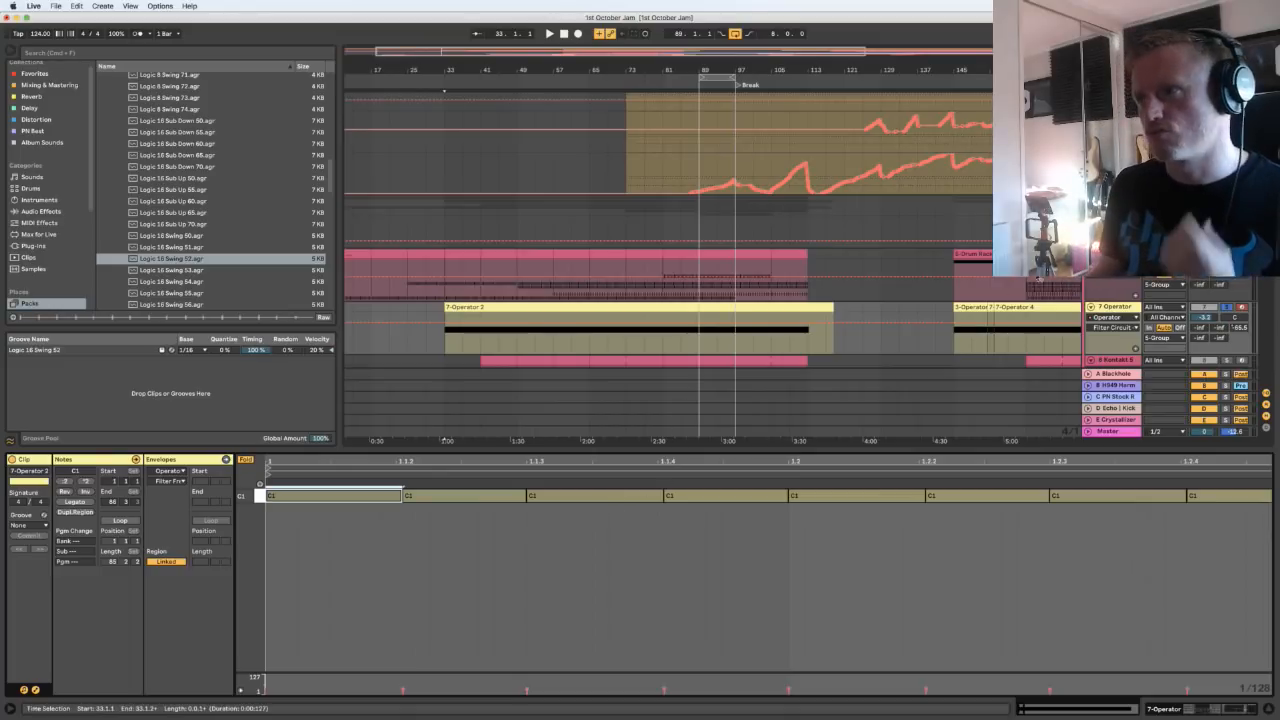
Play the arrangement from bar 33, and restart playback from bar 73 on the Drum Rack track
key("space")
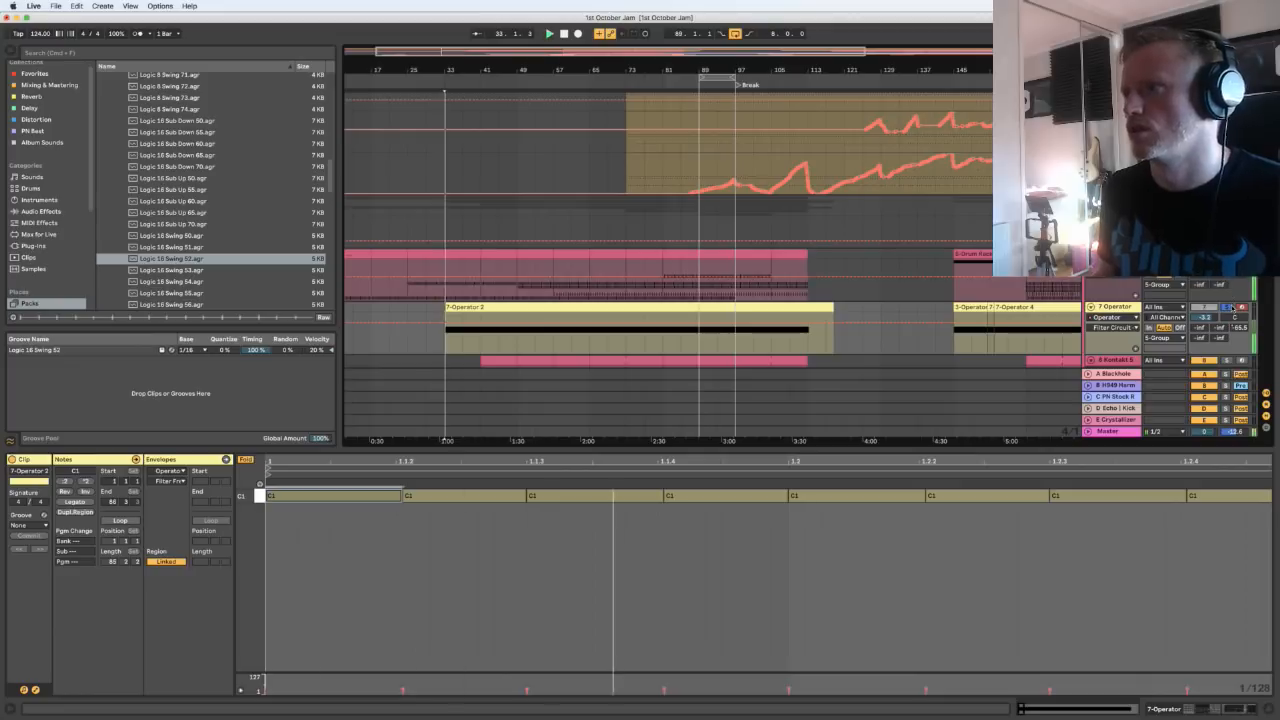
left_click(722, 270)
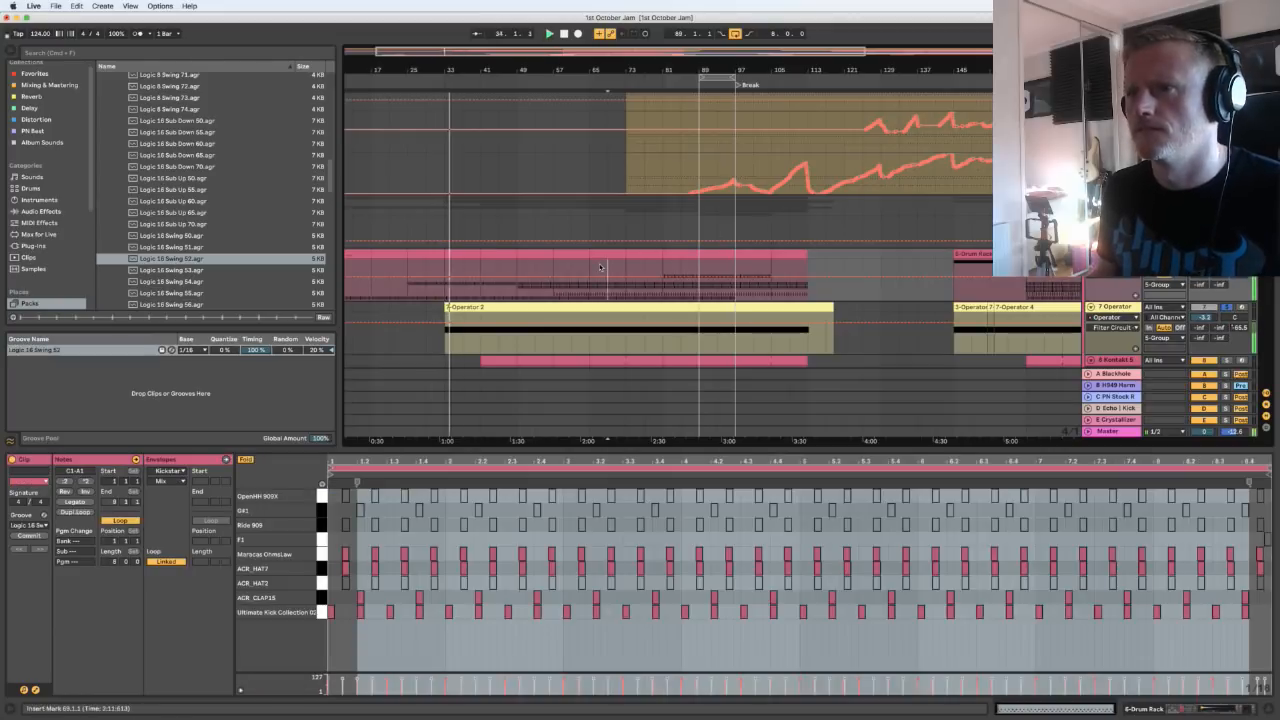
key("Right")
key("space")
key("space")
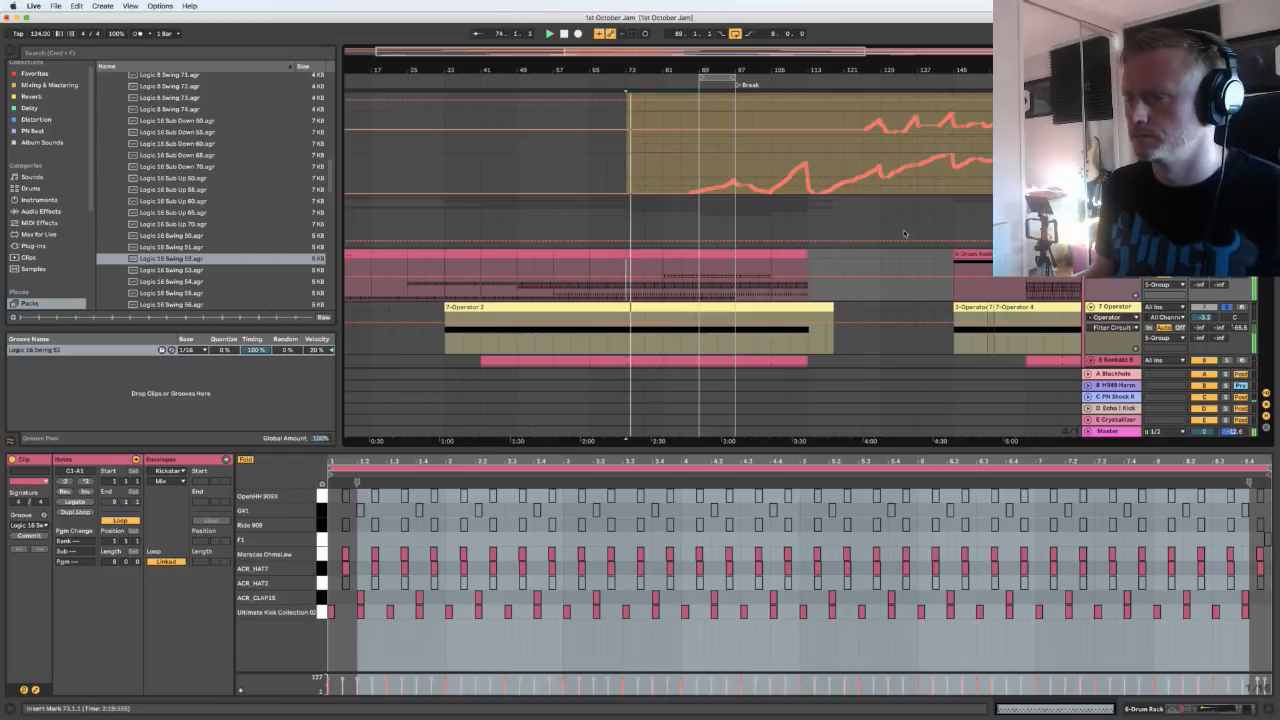
Show the 8-Kontakt 5 track's device, select its drum clip from bar 81, and open the Studio Drummer instrument window
scroll(1120, 290, "down", 3)
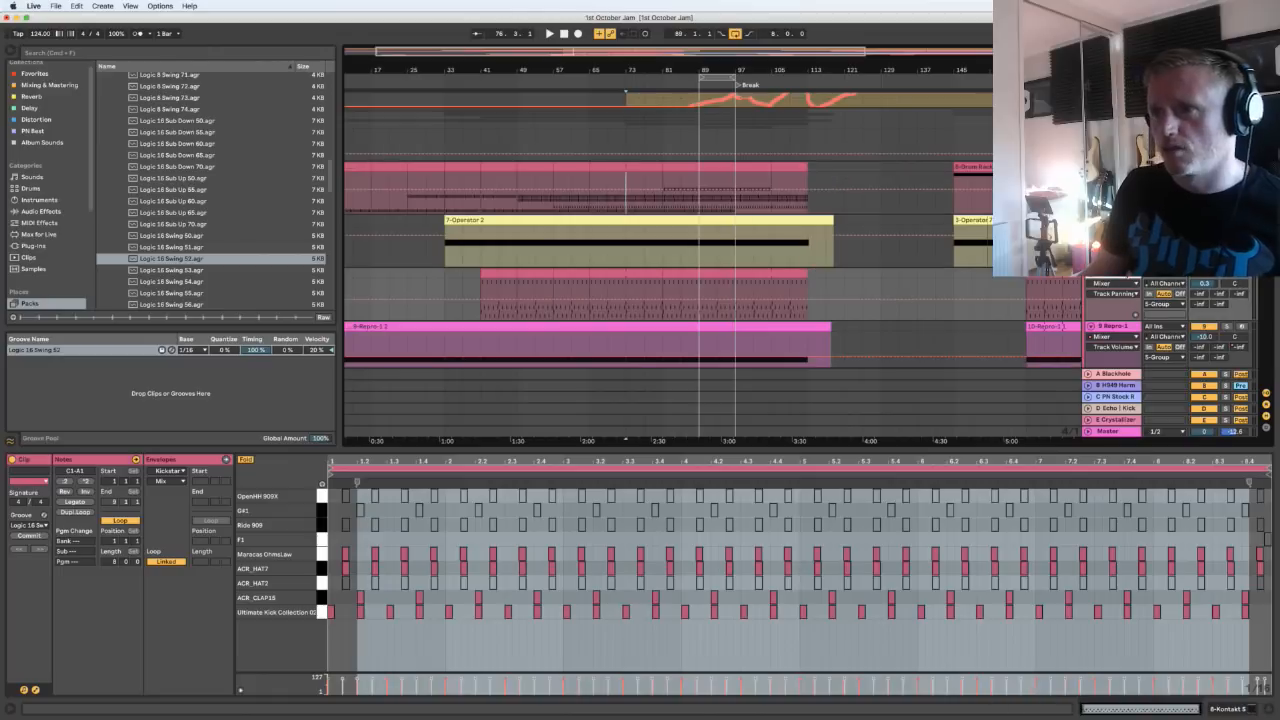
key("shift+Tab")
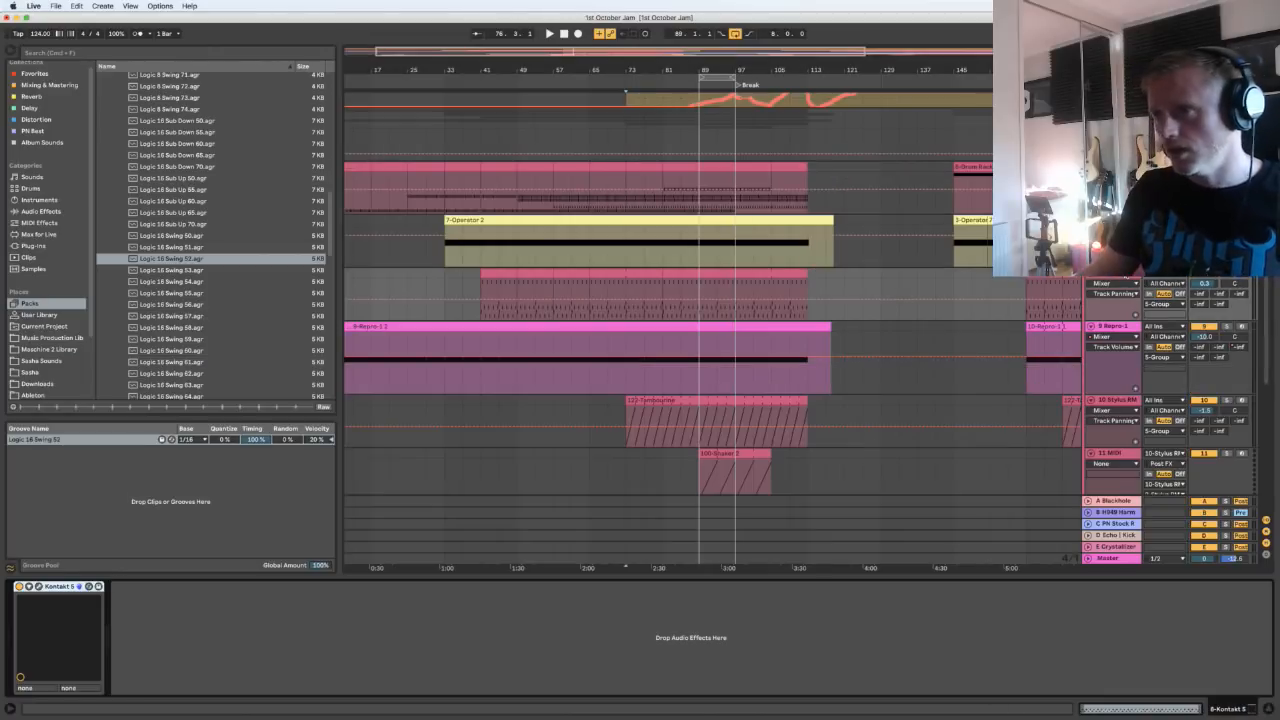
left_click(726, 285)
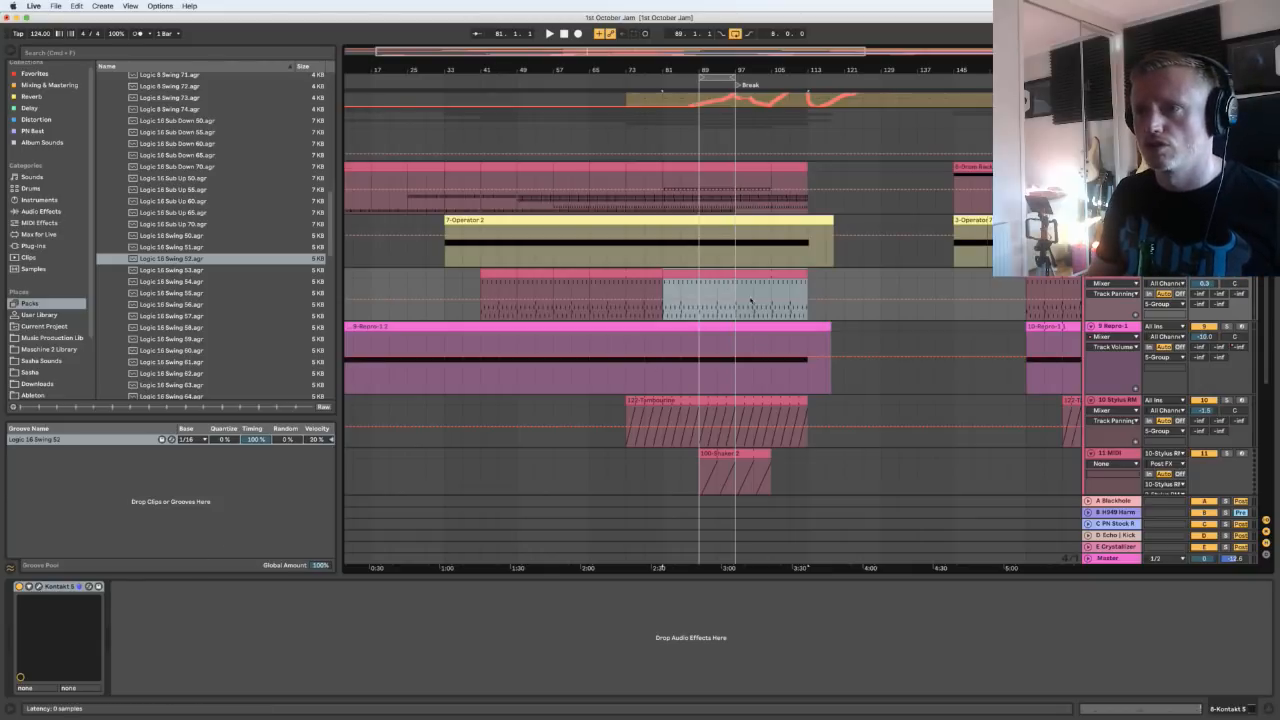
left_click_drag(865, 154, 322, 118)
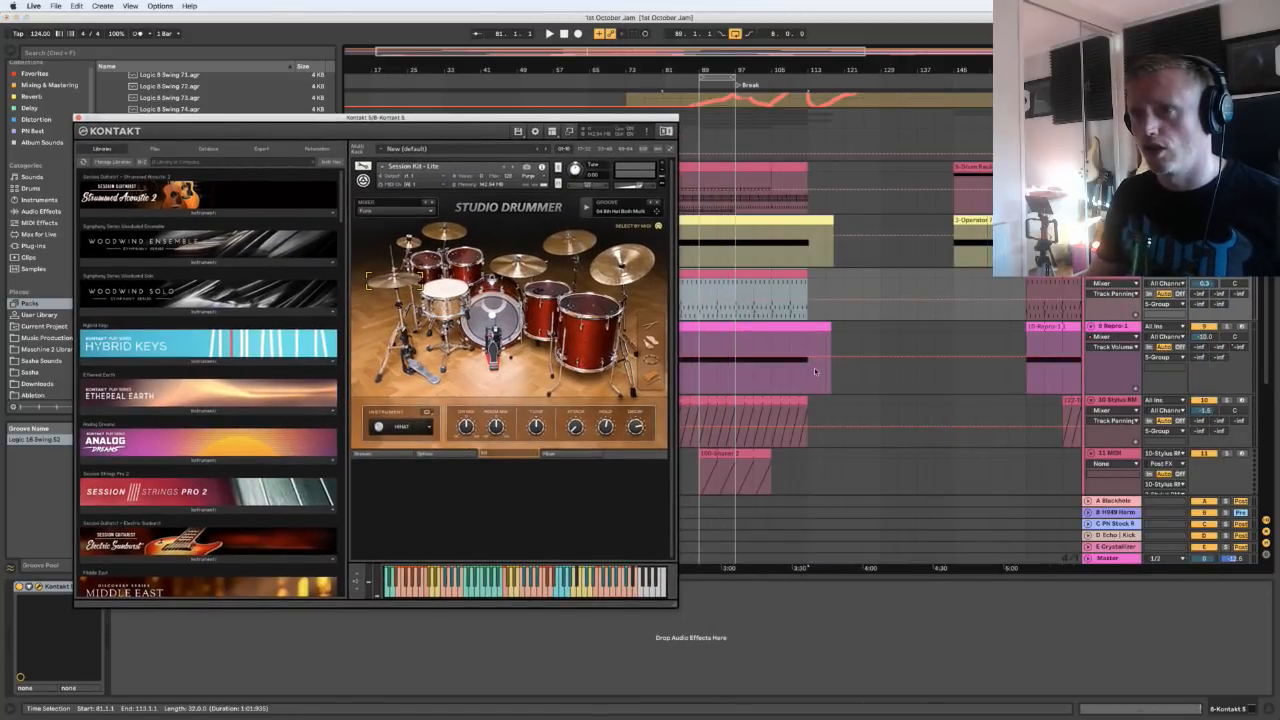
Solo the Kontakt 5 drum track and open its clip from bar 81 to examine the MIDI notes
left_click(1229, 273)
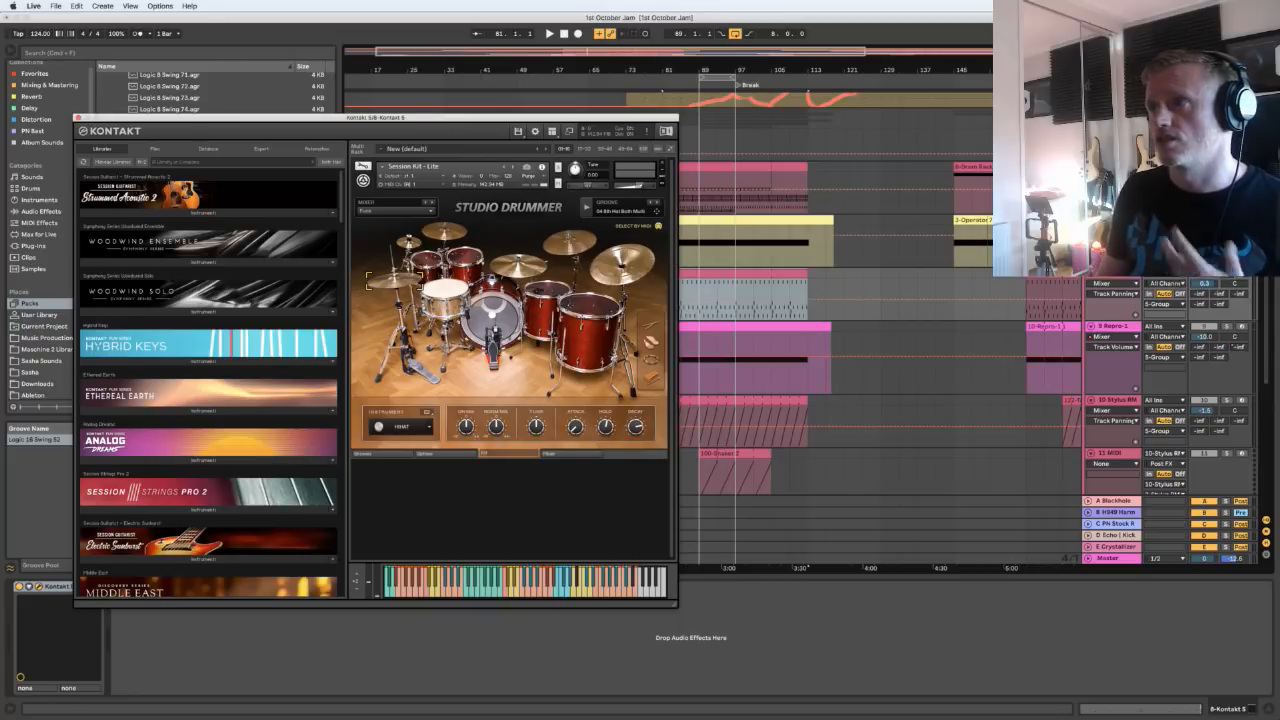
left_click(1113, 114)
left_click(1226, 114)
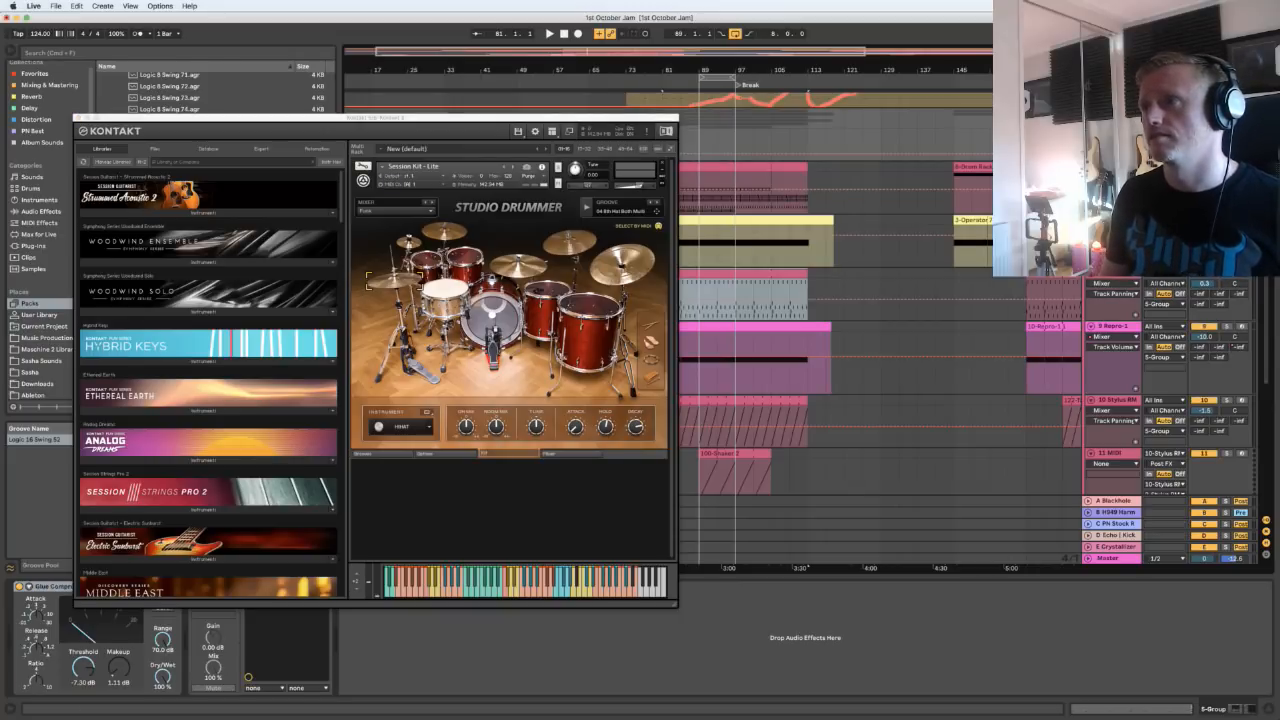
left_click(700, 293)
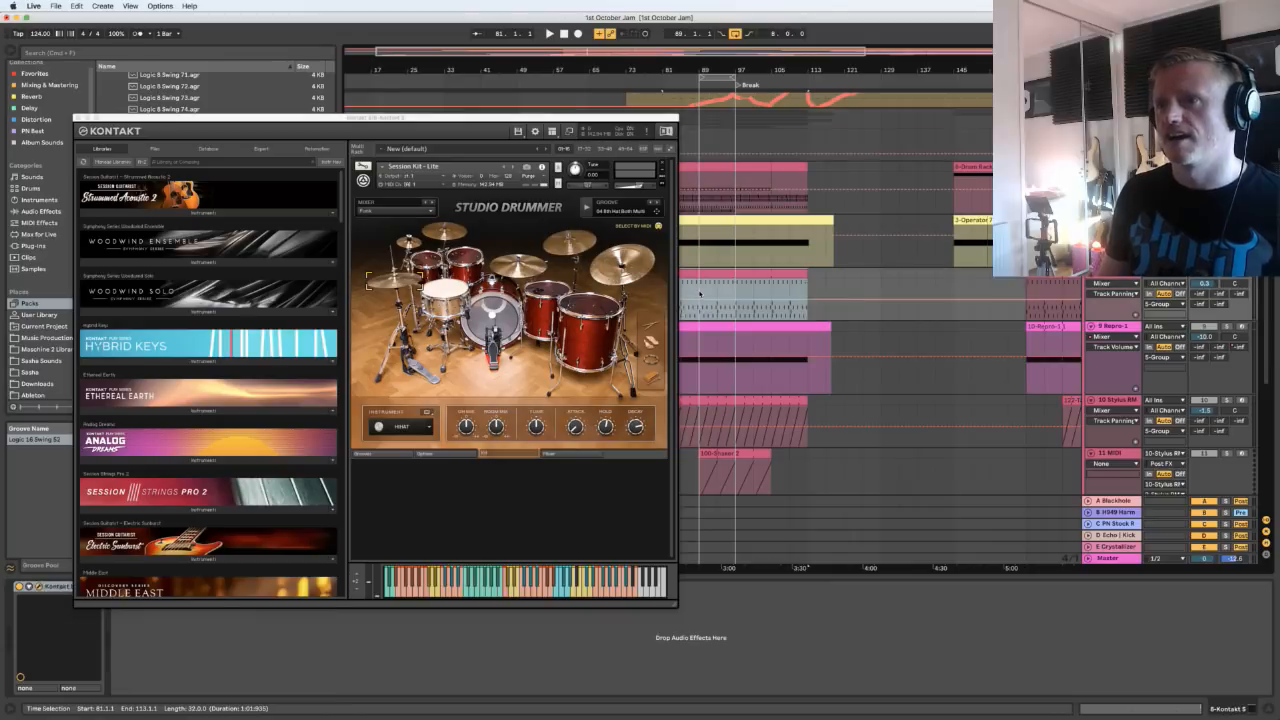
double_click(714, 283)
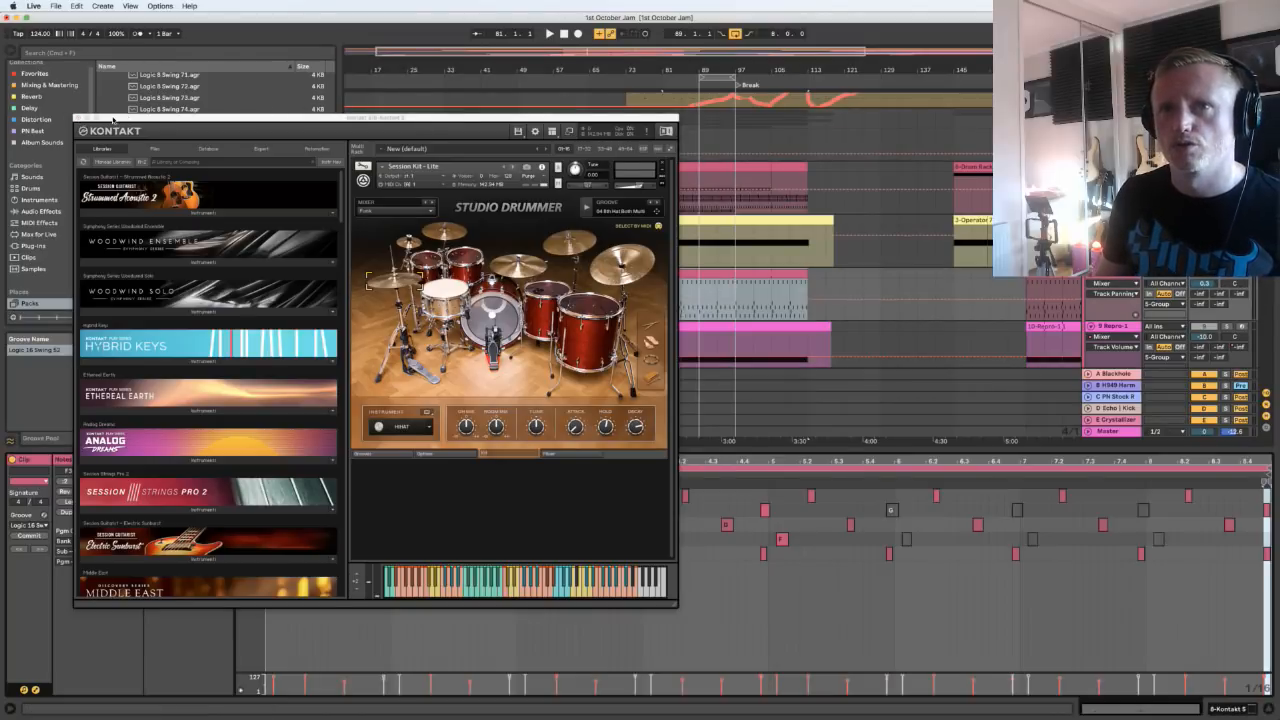
left_click_drag(114, 119, 531, 634)
left_click(408, 572)
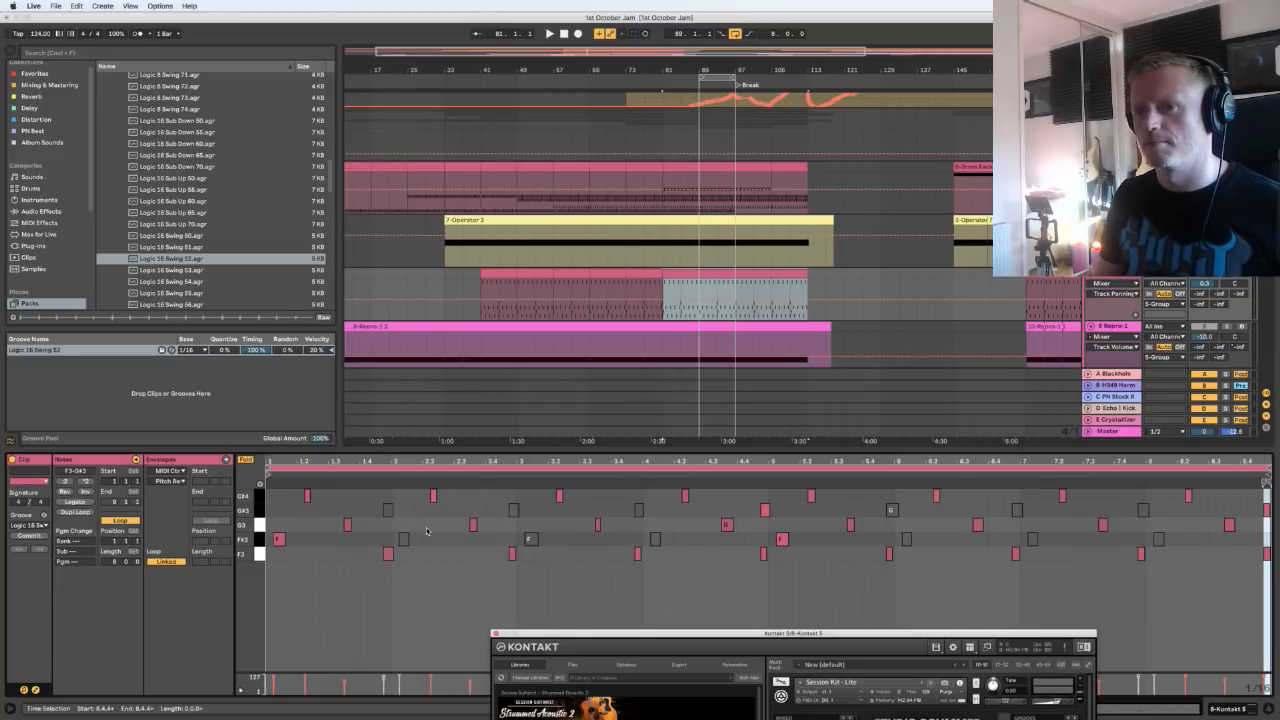
Open Studio Drummer's groove browser and audition the selected groove, stopping the preview after listening
left_click_drag(665, 633, 191, 54)
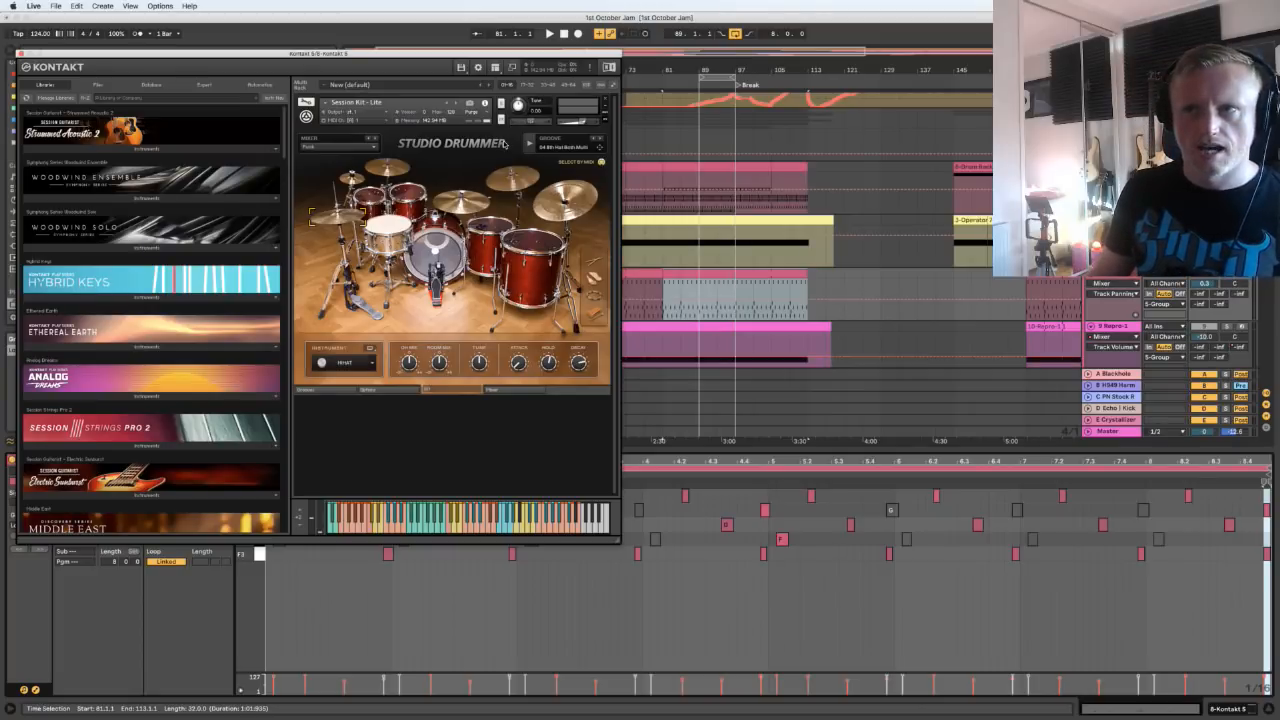
left_click(333, 390)
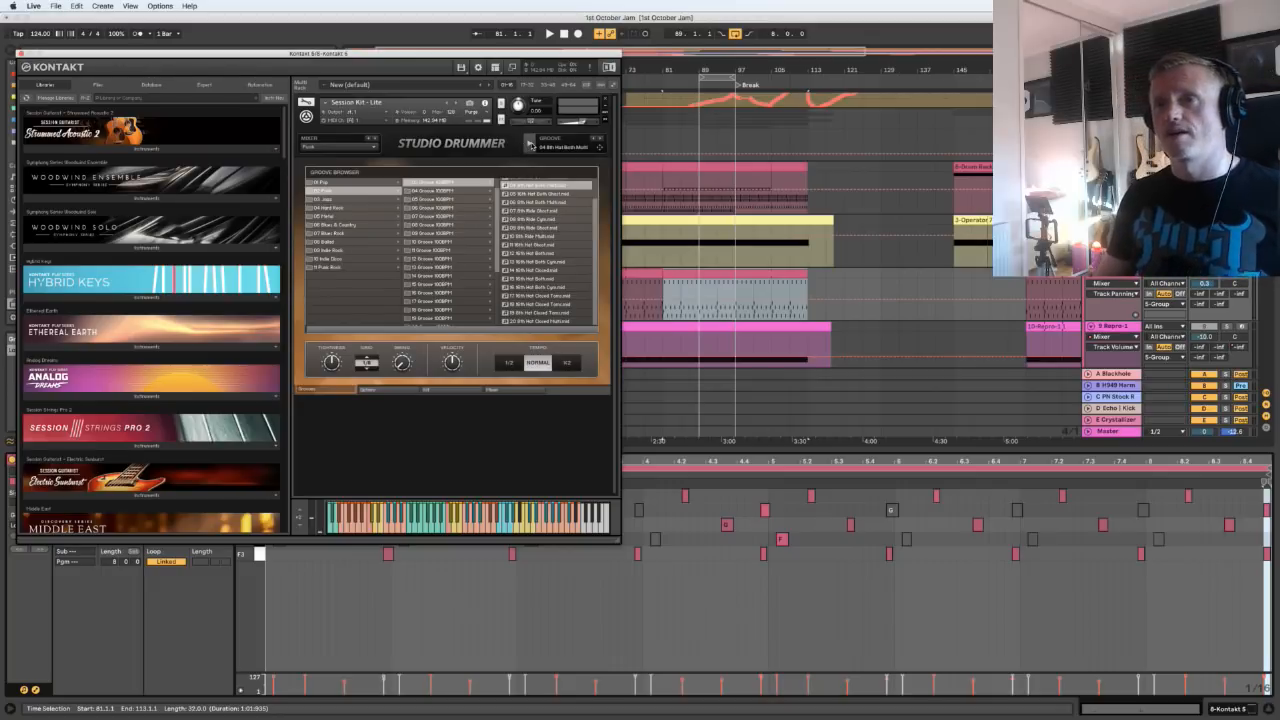
left_click(530, 144)
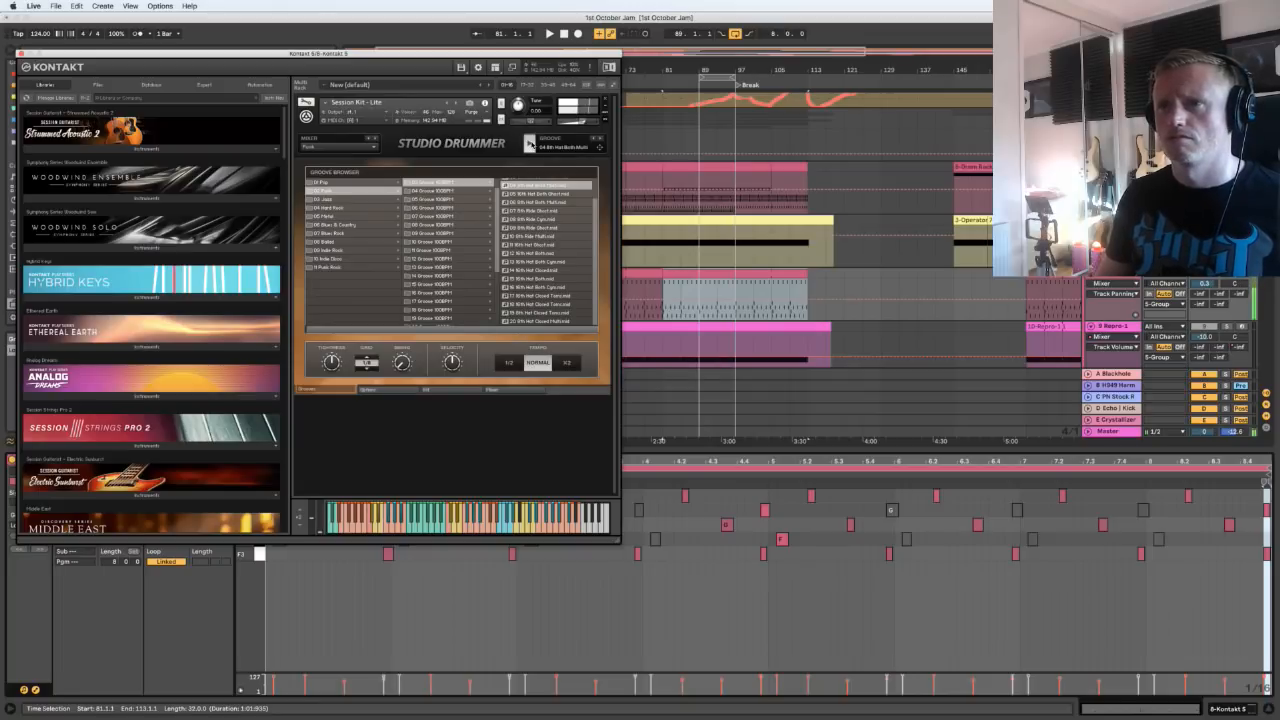
left_click(530, 144)
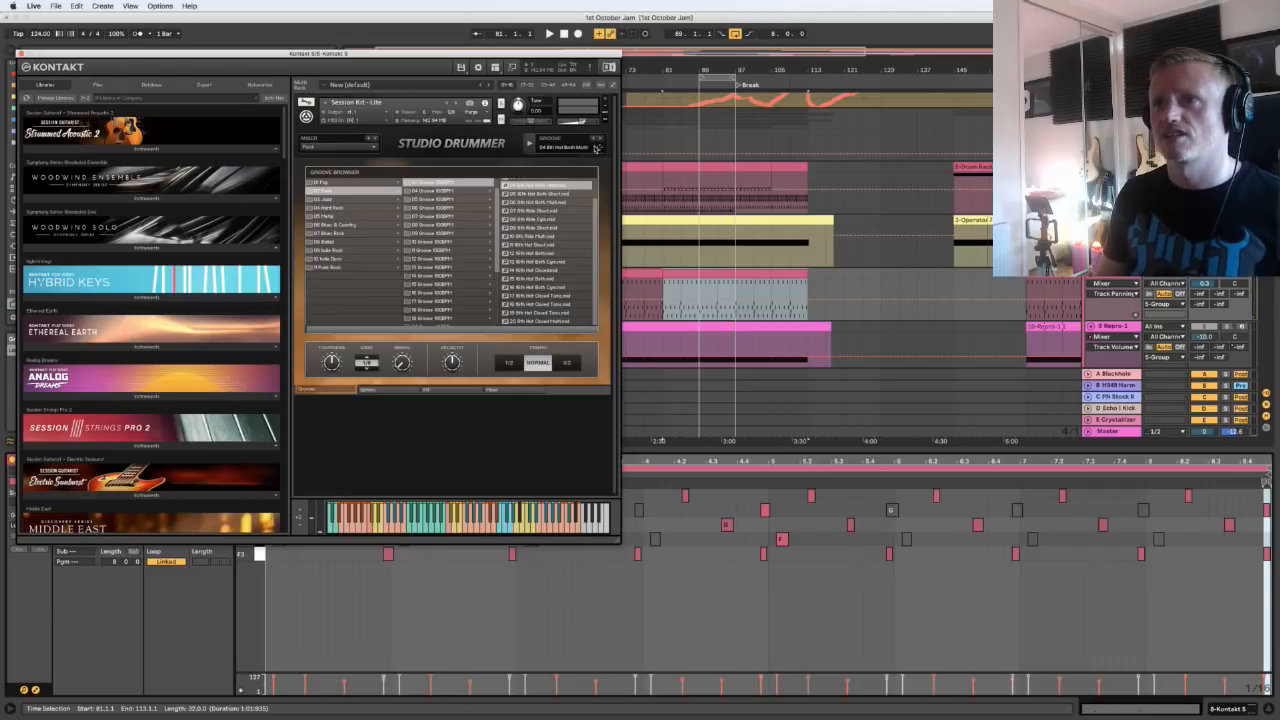
Place the selected Studio Drummer groove as a MIDI clip at bar 125 on the Kontakt track, and delete that clip
left_click_drag(600, 148, 853, 309)
left_click(866, 283)
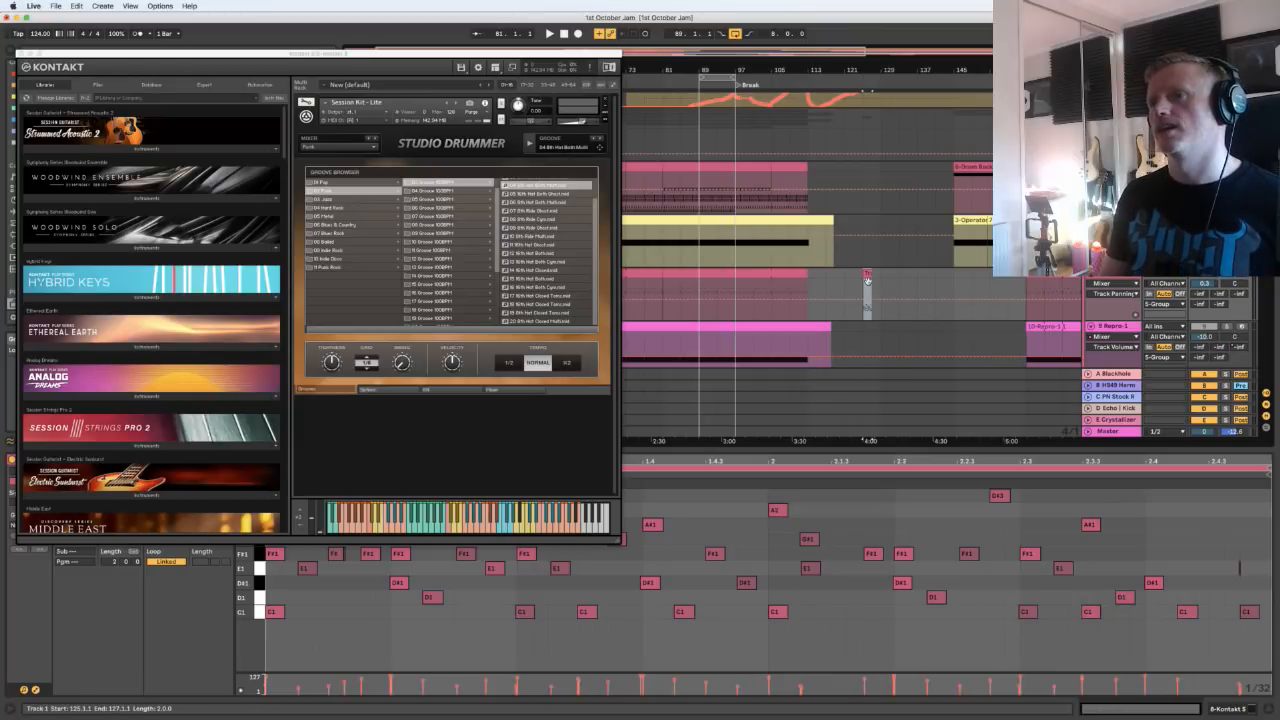
key("Delete")
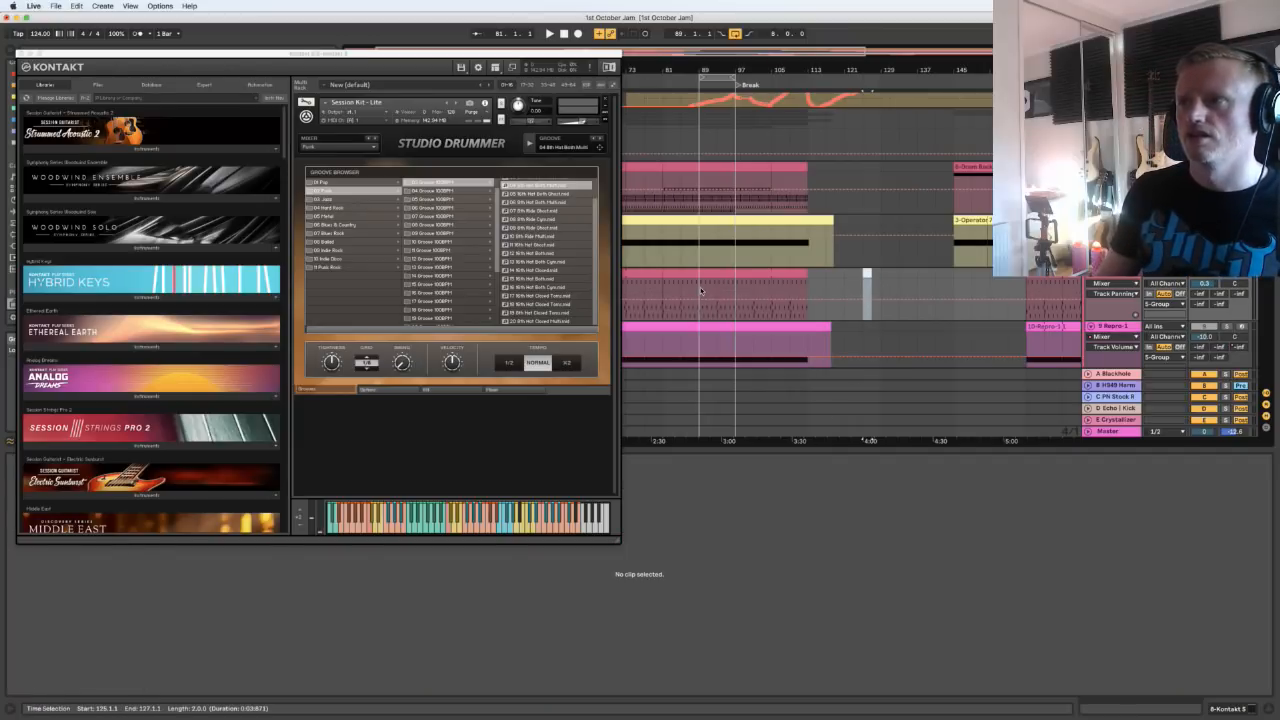
Close the Kontakt window and play the Kontakt drum part from bar 89
left_click(701, 291)
left_click(249, 56)
left_click(21, 54)
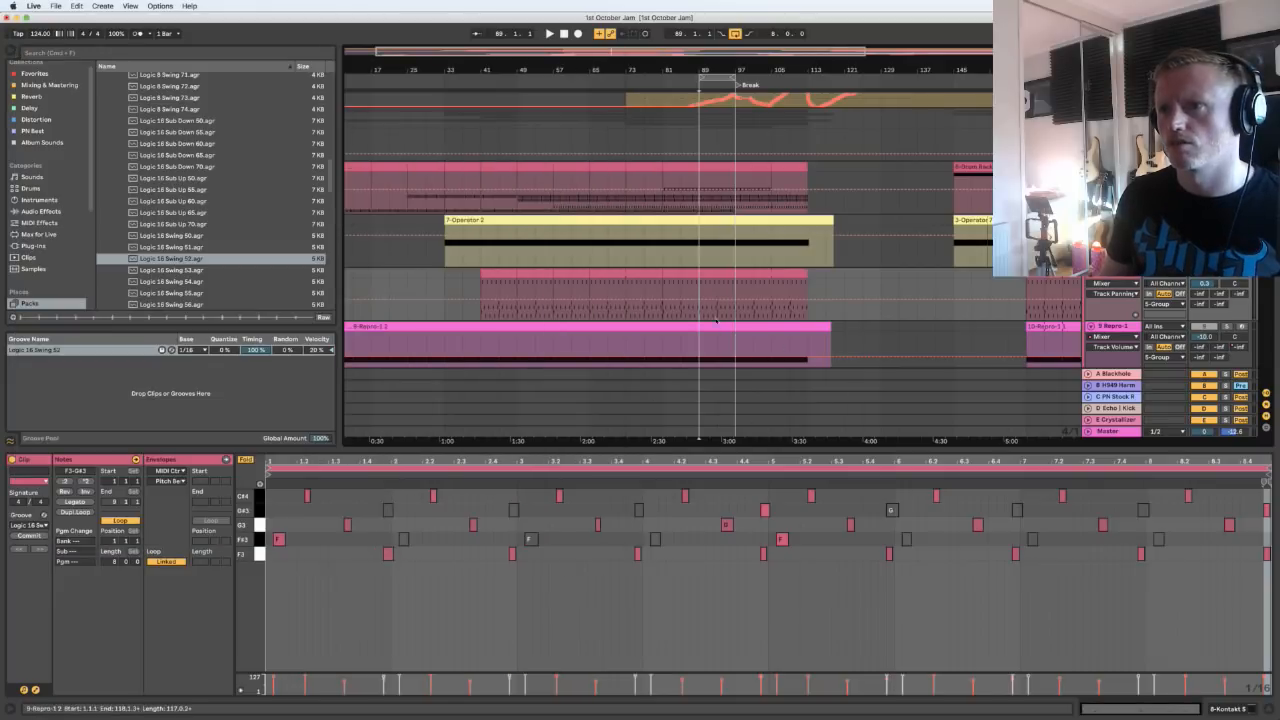
key("space")
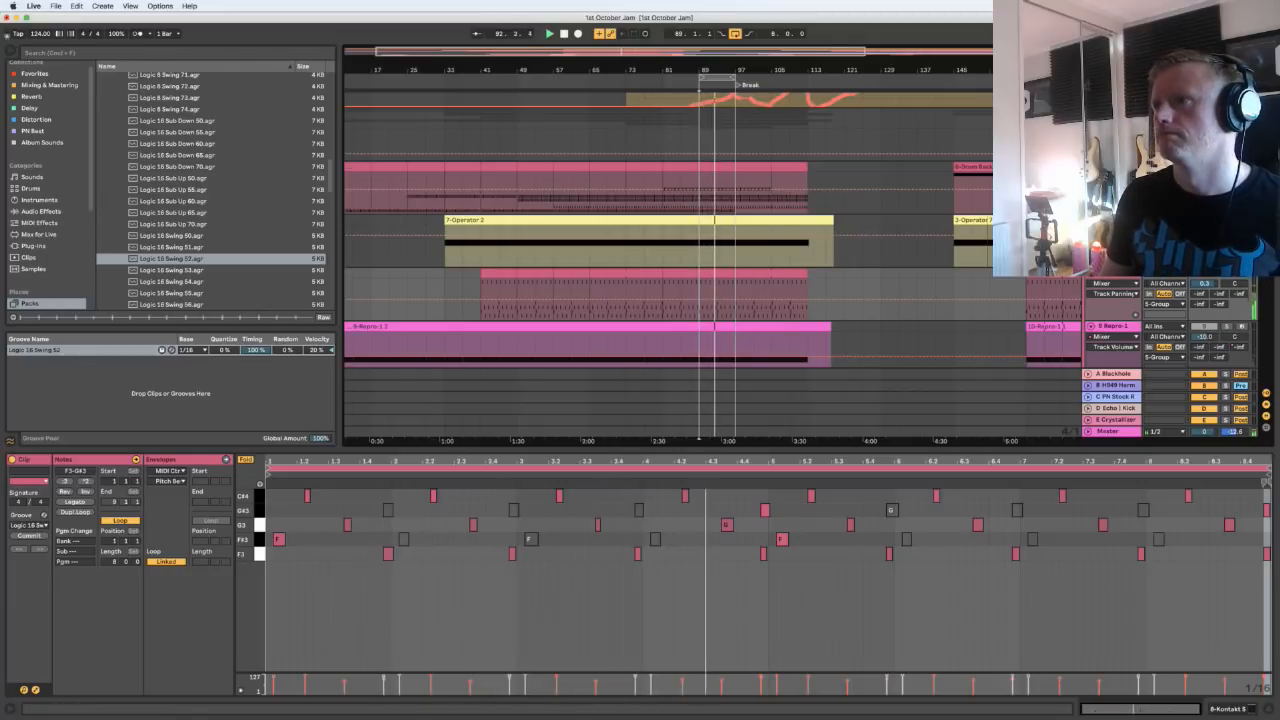
Show the Drum Rack track's devices, reselect the Kontakt clip from bar 81, and listen to its section
double_click(1112, 167)
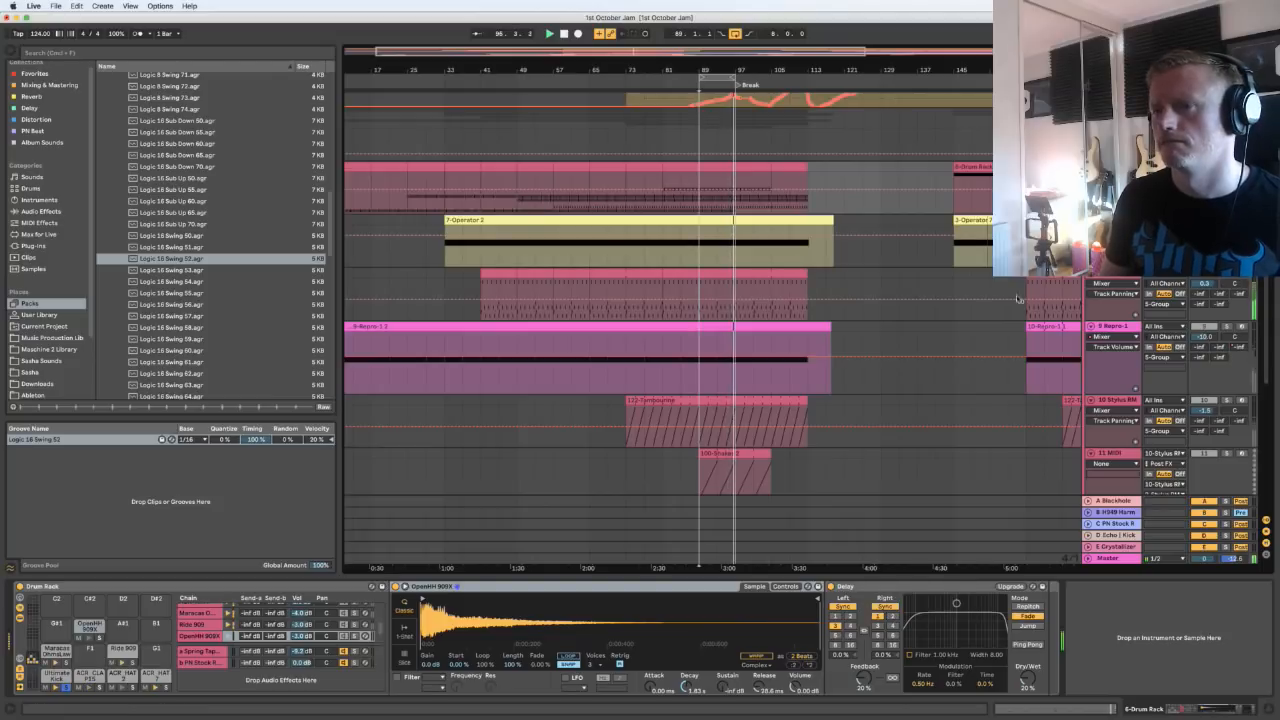
left_click(719, 284)
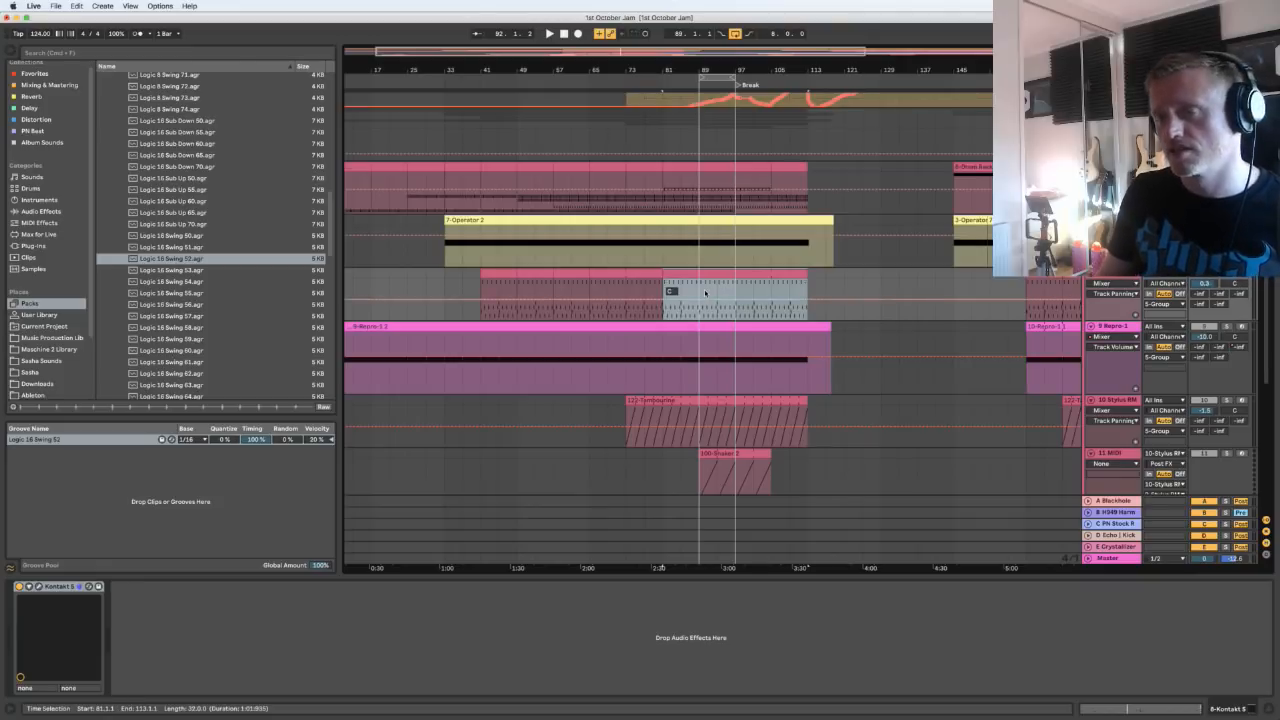
key("space")
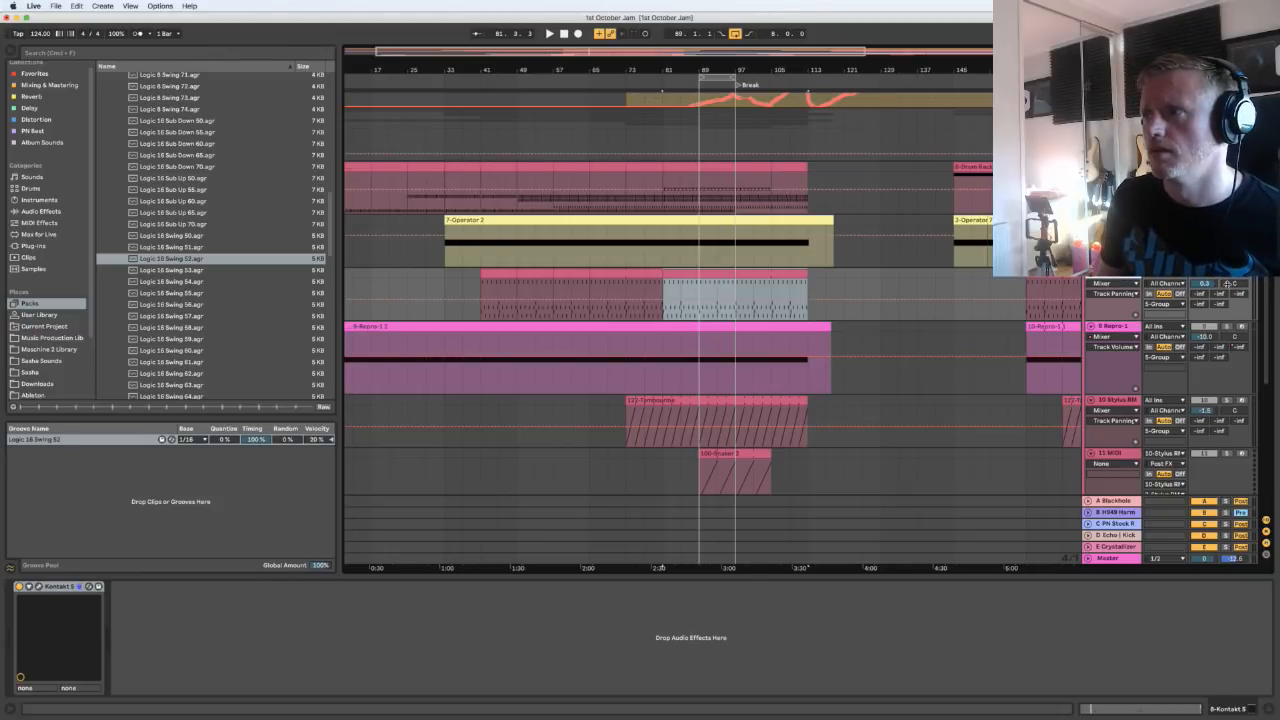
Solo and play the 9-Repro-1 track, and open its Repro-1 synth window to examine the TU Iced patch
left_click(1227, 328)
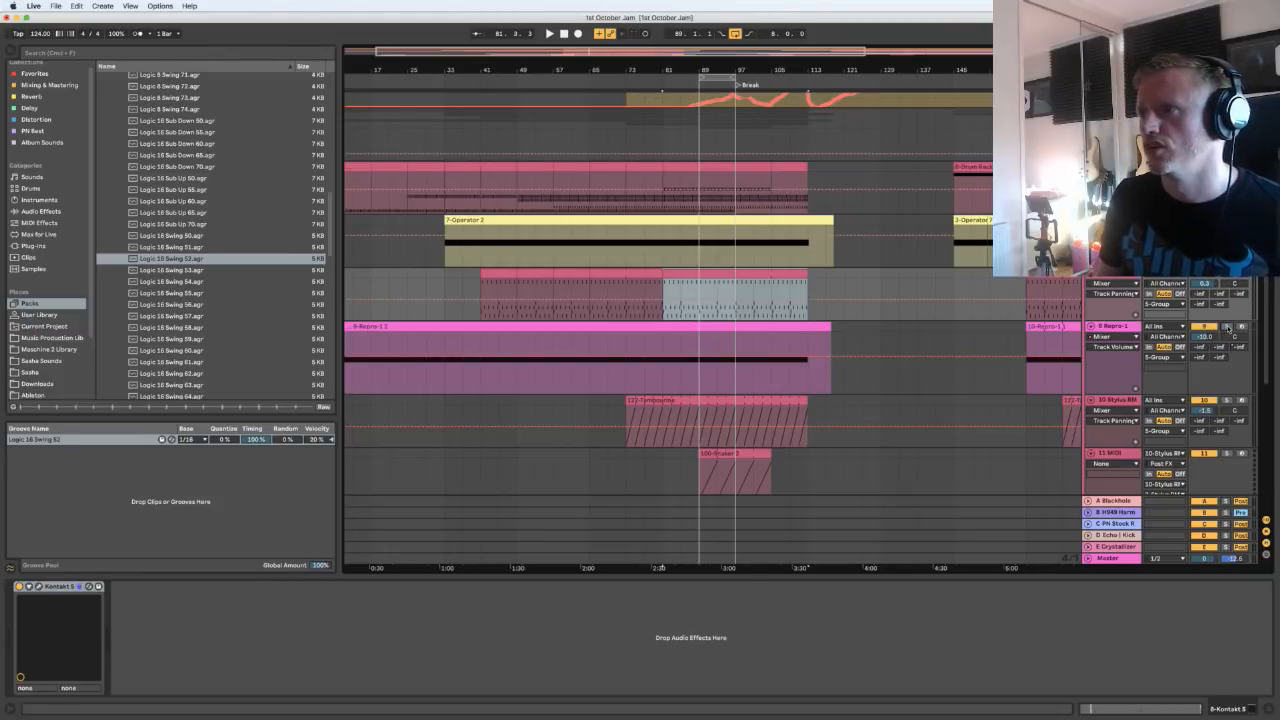
left_click(735, 347)
key("space")
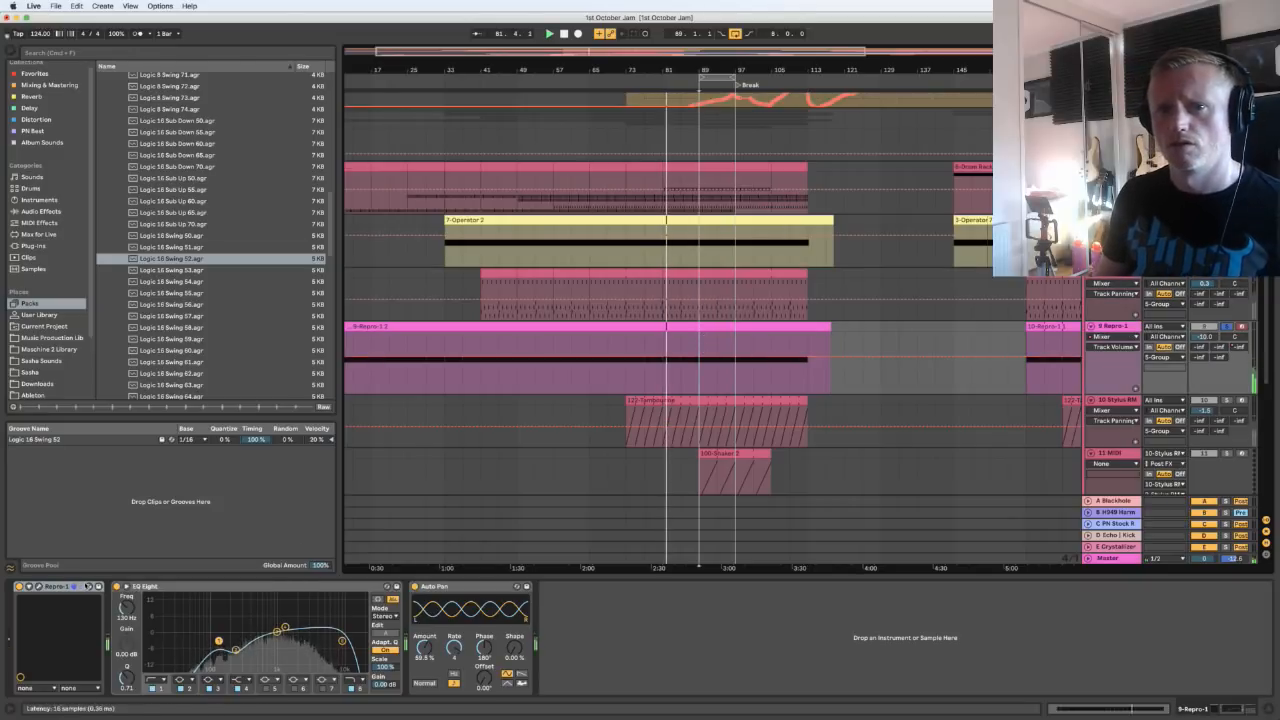
left_click(39, 587)
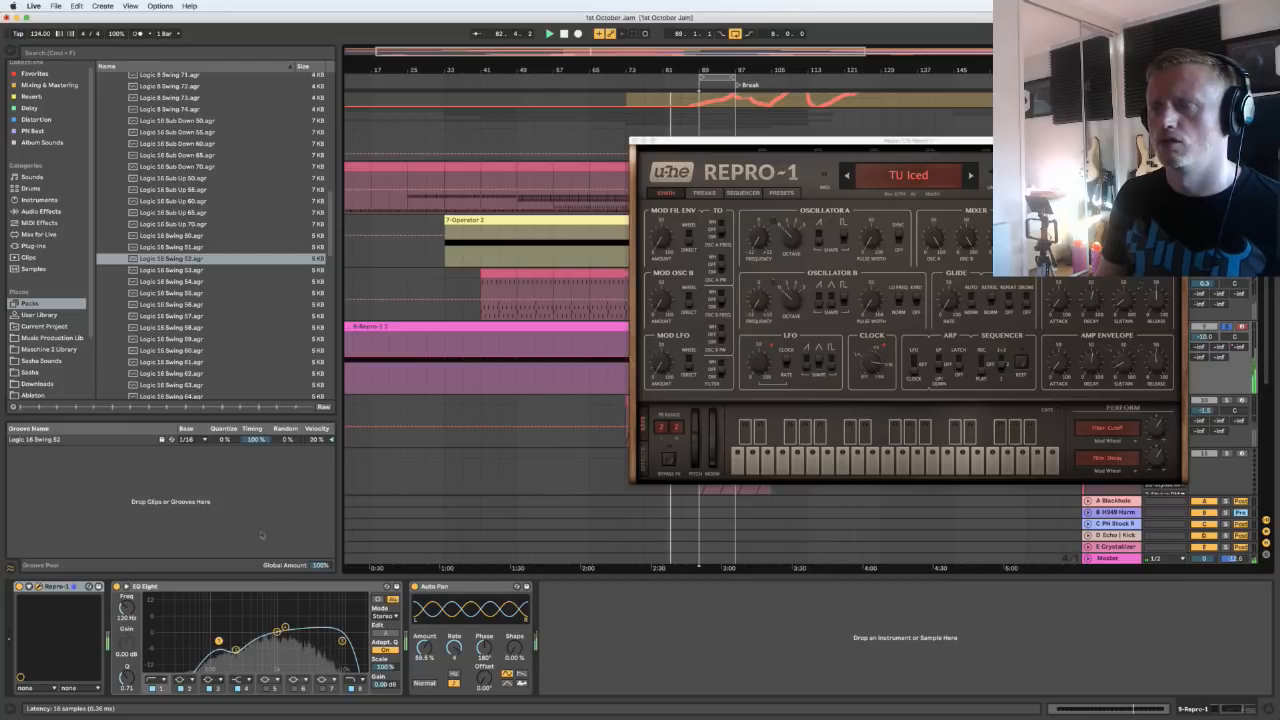
left_click_drag(905, 141, 316, 55)
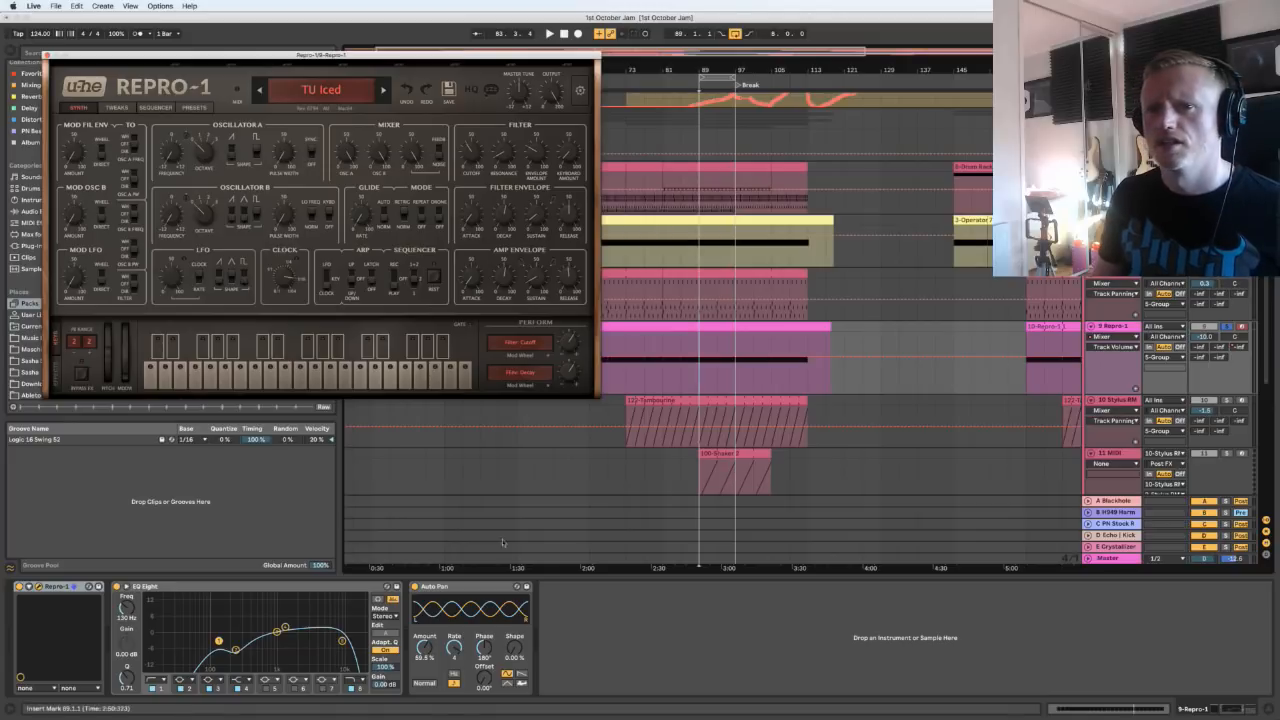
Review the Repro-1 track's EQ Eight, play from bar 89, and show the filter Cutoff automation on the track
left_click(163, 600)
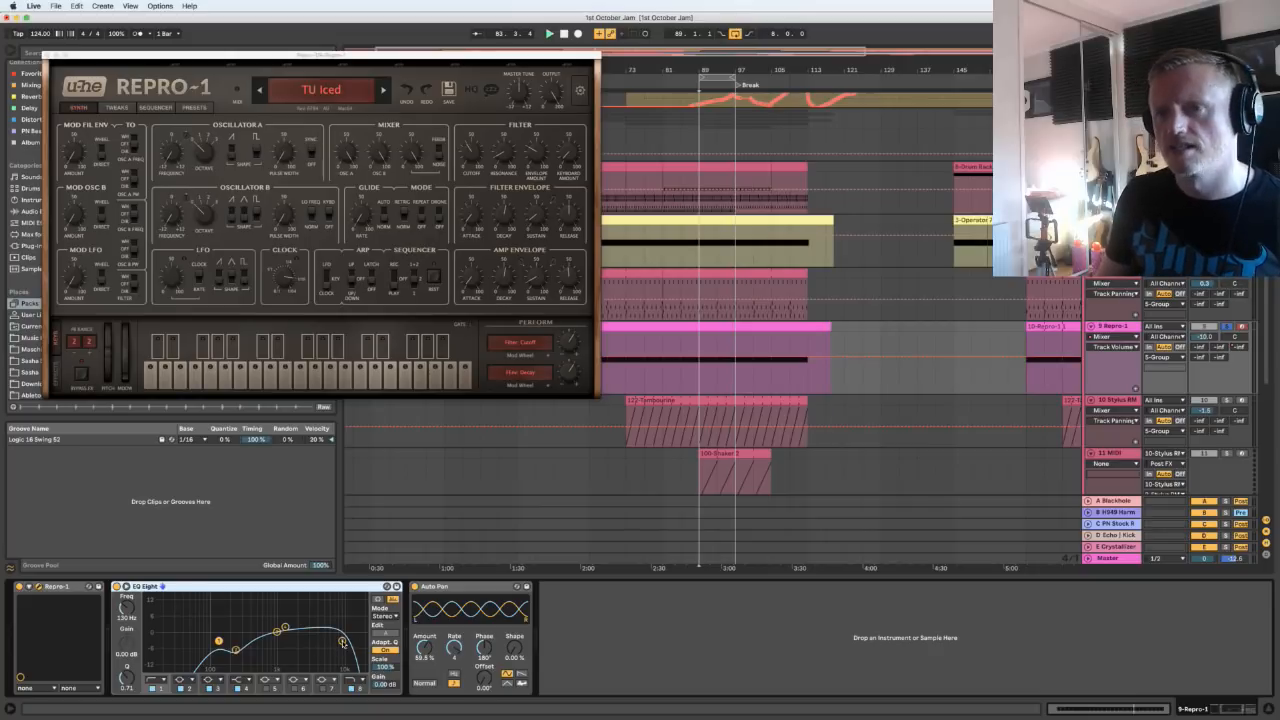
key("space")
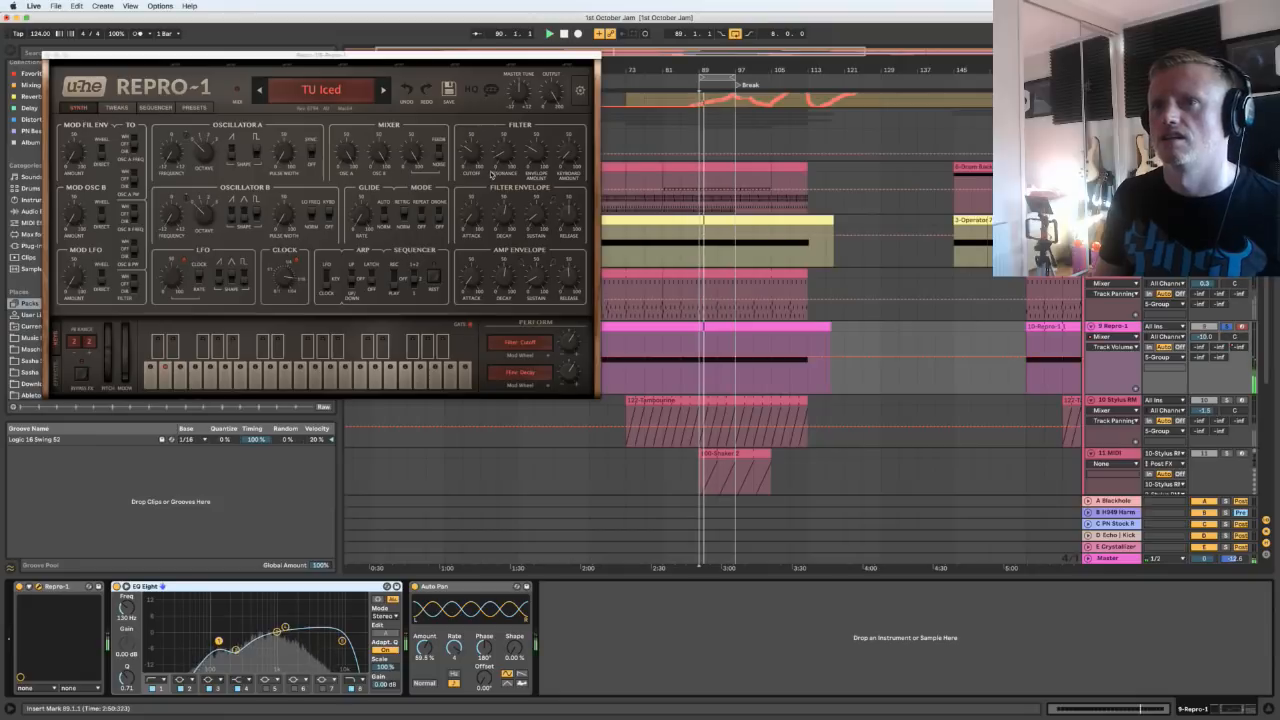
left_click(471, 155)
left_click(621, 33)
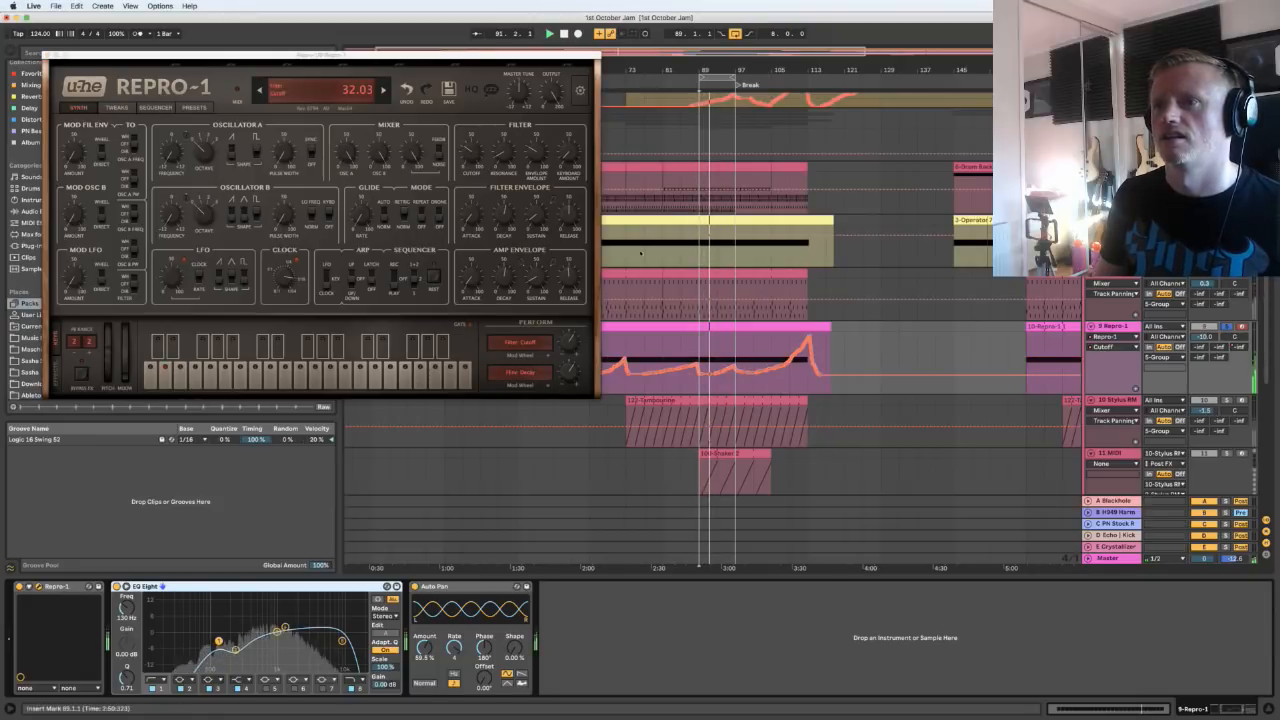
left_click(791, 345)
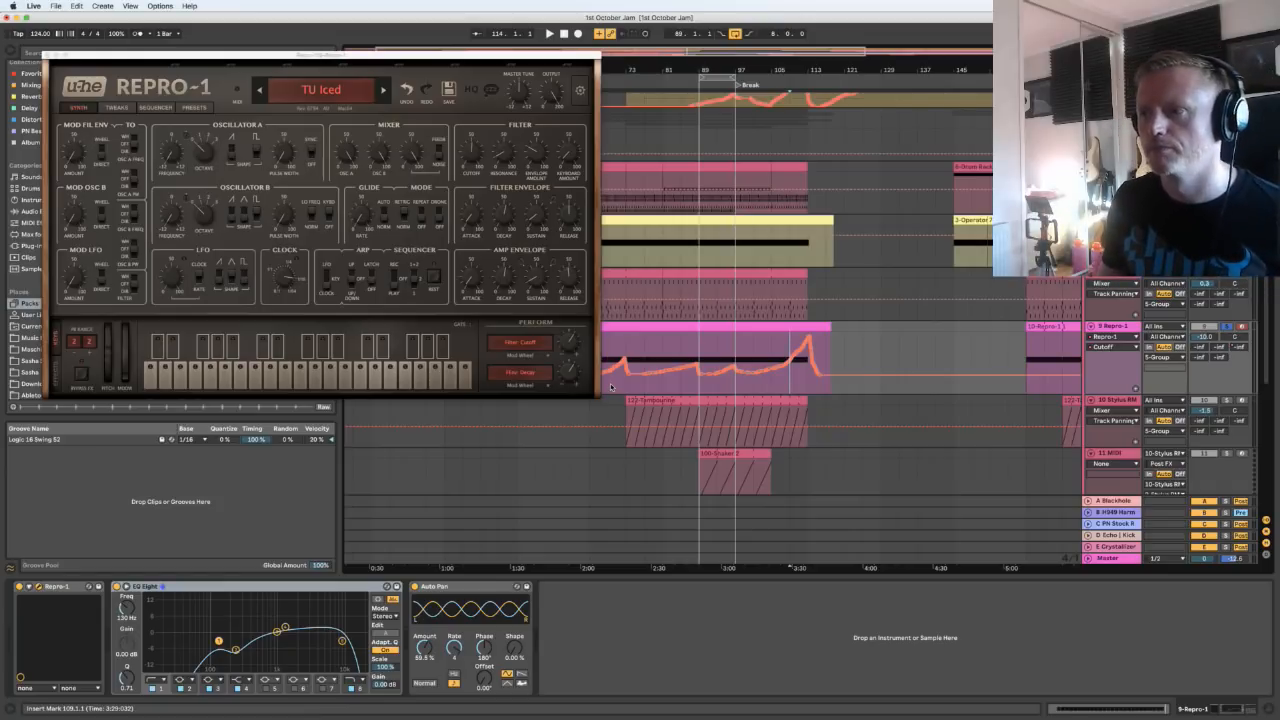
Unsolo the Repro-1 track, select the 10-Stylus RMX track to show its devices, and close the Repro-1 window
scroll(1204, 318, "down", 1)
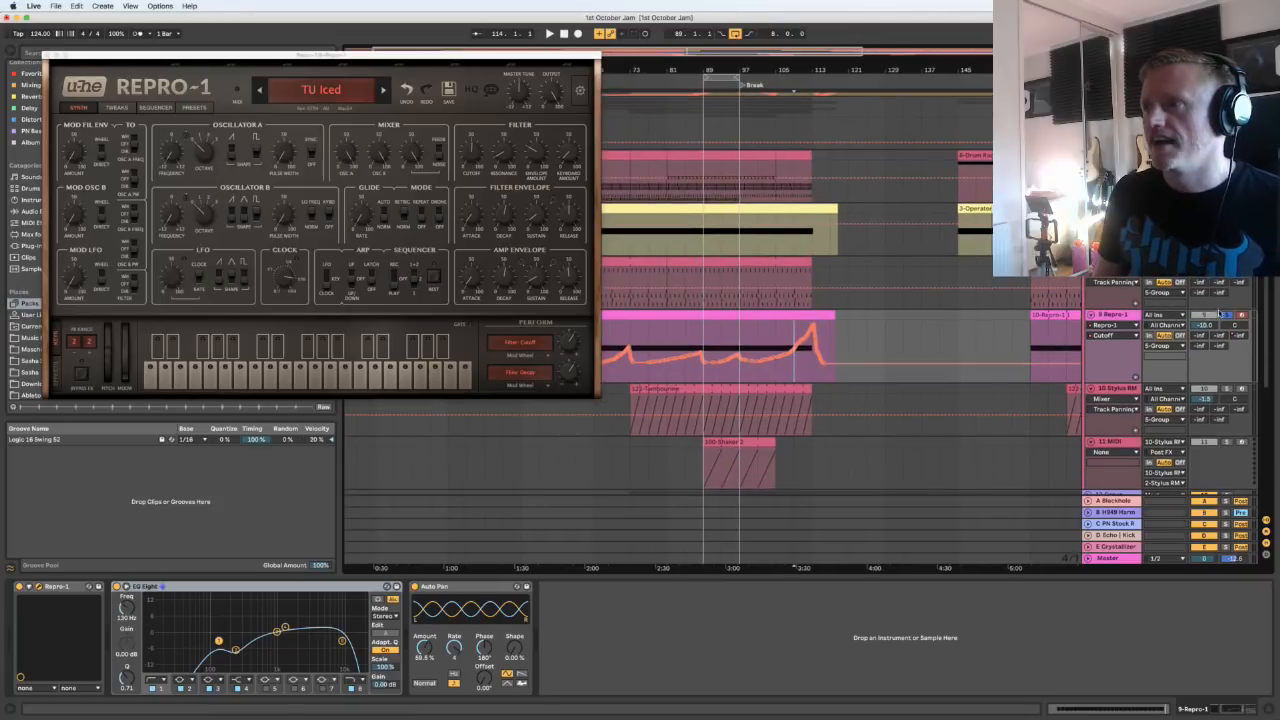
left_click(1226, 315)
left_click(1115, 389)
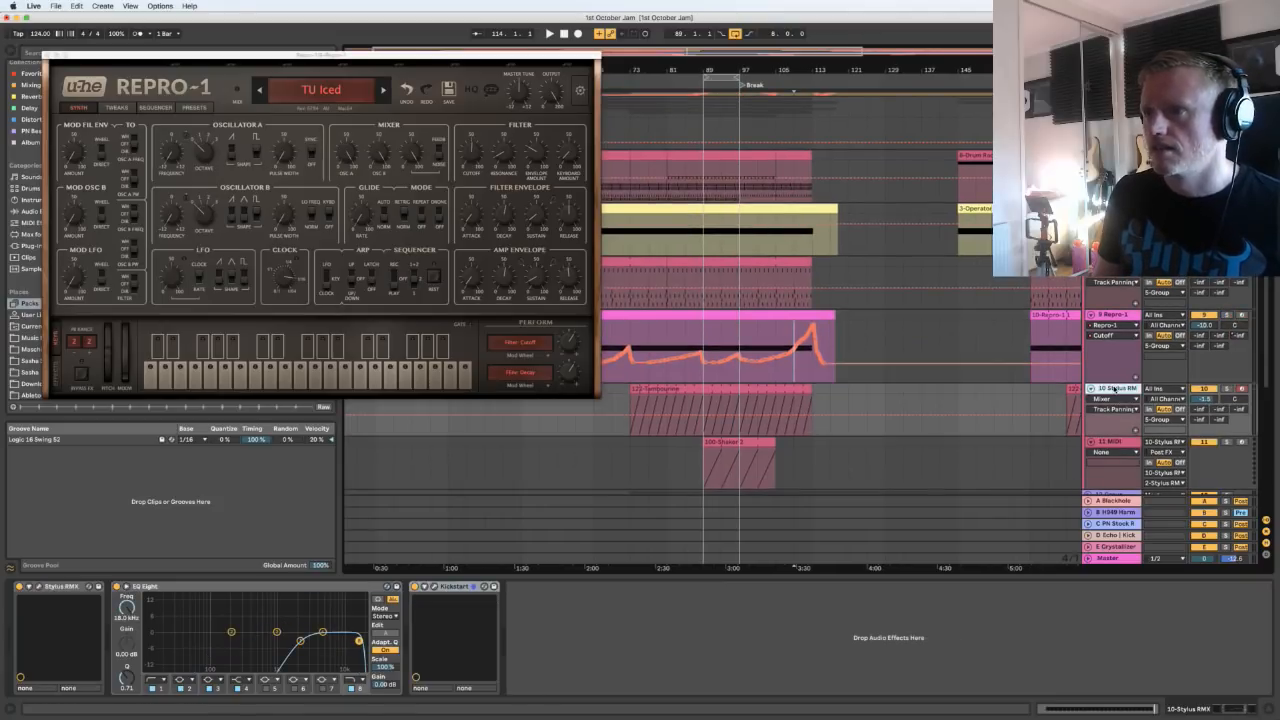
left_click(52, 60)
scroll(530, 265, "down", 2)
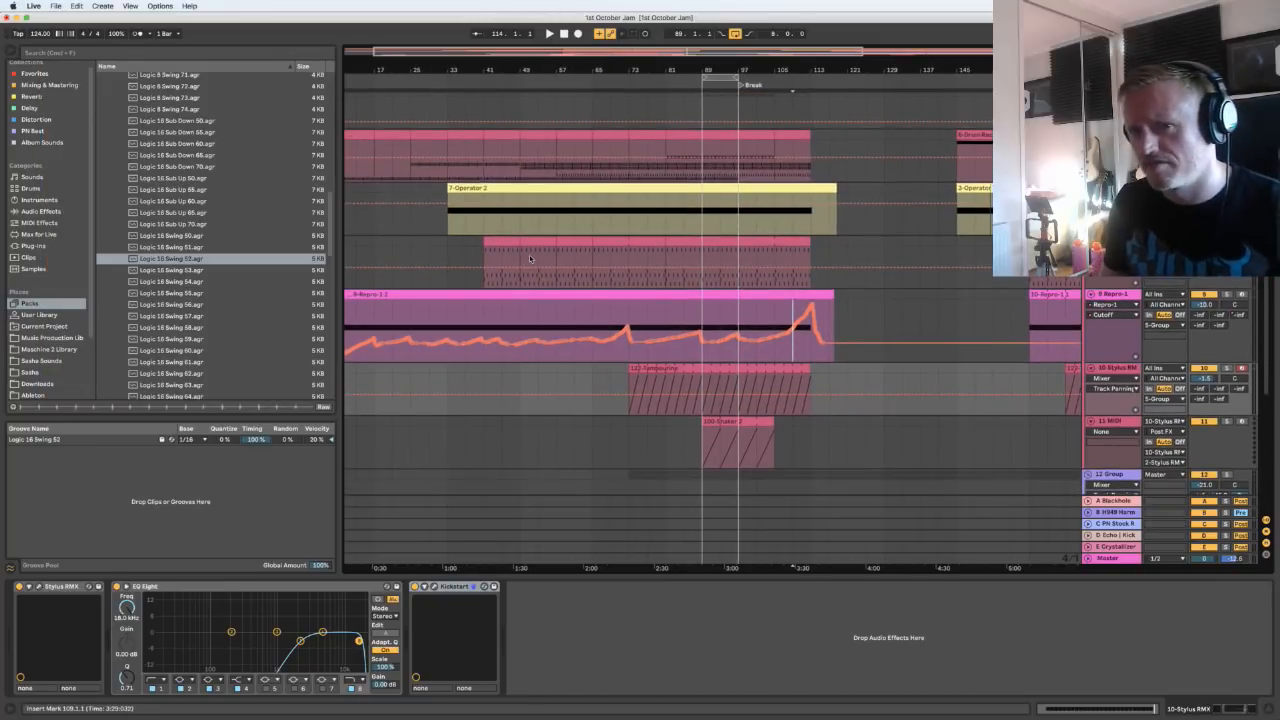
Open Stylus RMX and examine its mixer, checking the 100-Shaker 2 part in the element browser
left_click(40, 587)
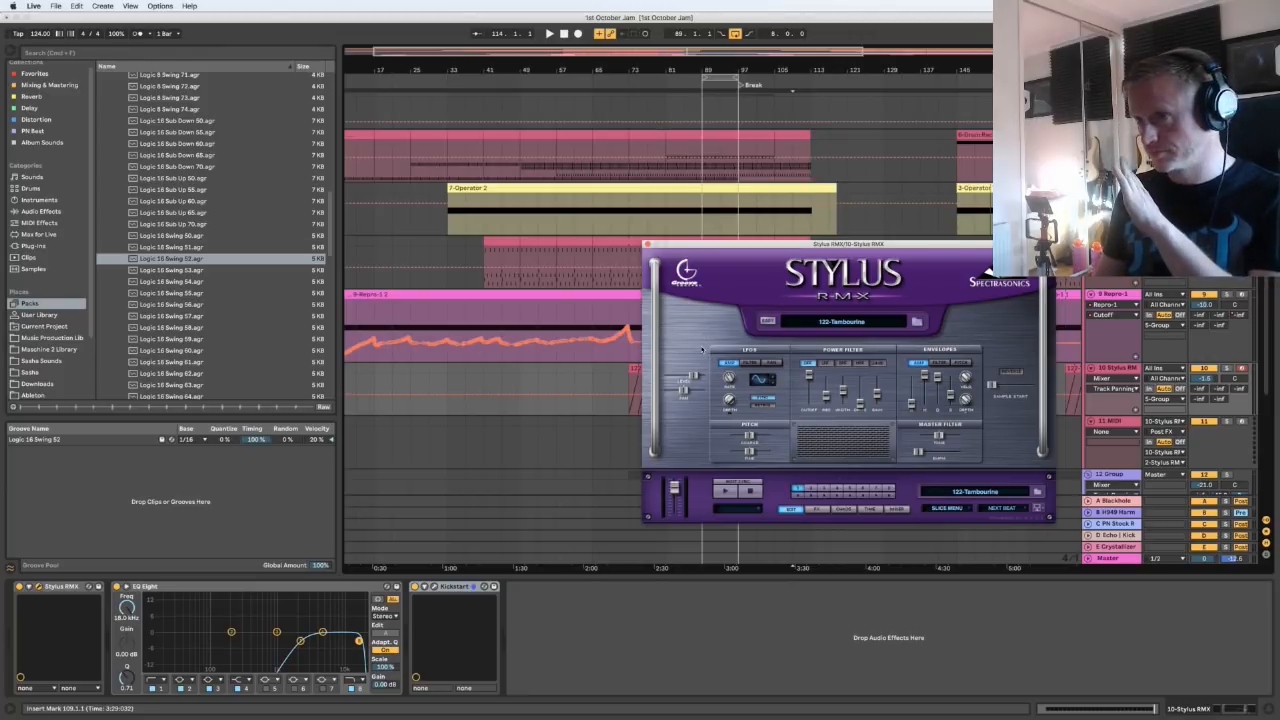
left_click(897, 508)
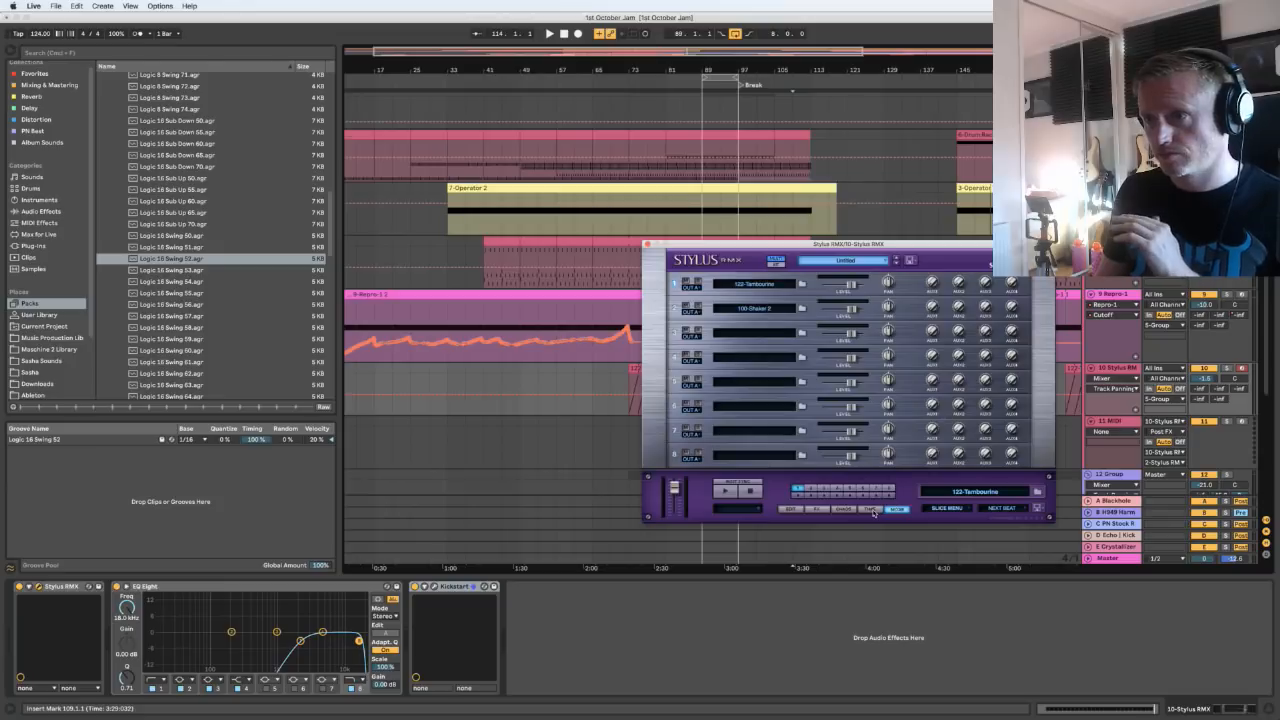
left_click(753, 309)
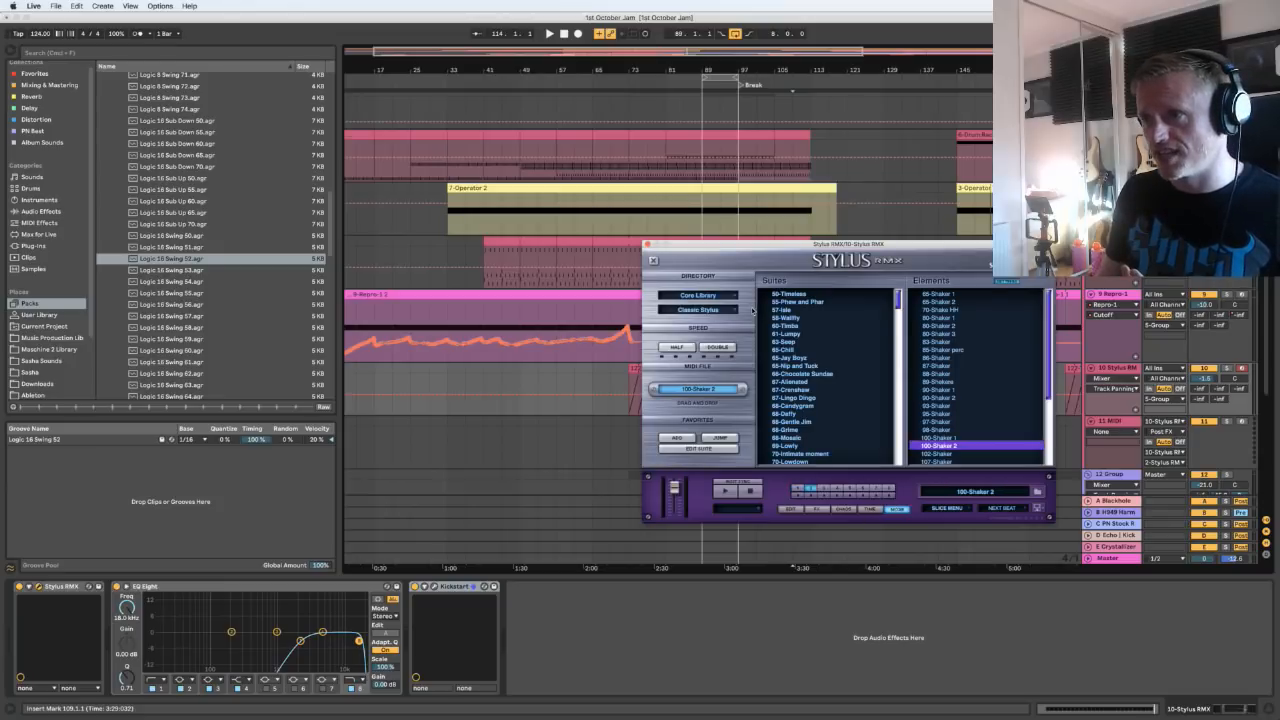
left_click(653, 261)
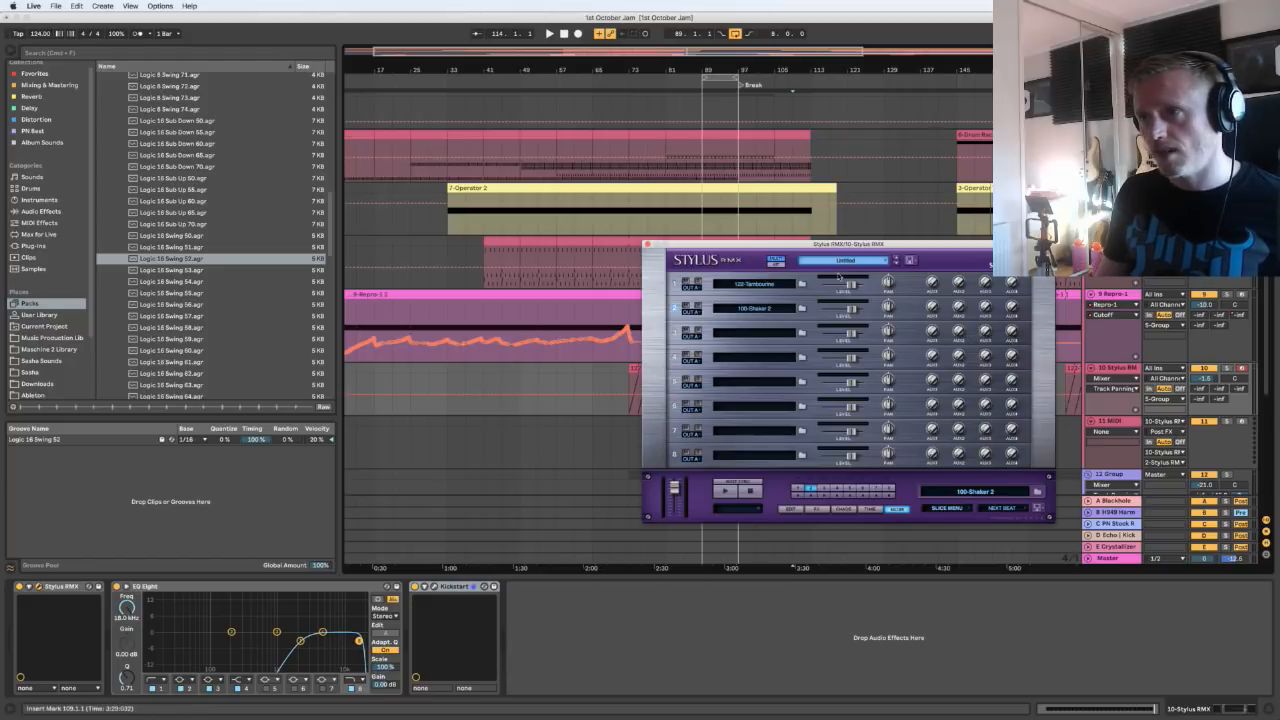
Move the Stylus RMX window clear of the clips, solo the 10-Stylus RMX track and play it from bar 89
left_click_drag(897, 243, 440, 241)
left_click(1130, 369)
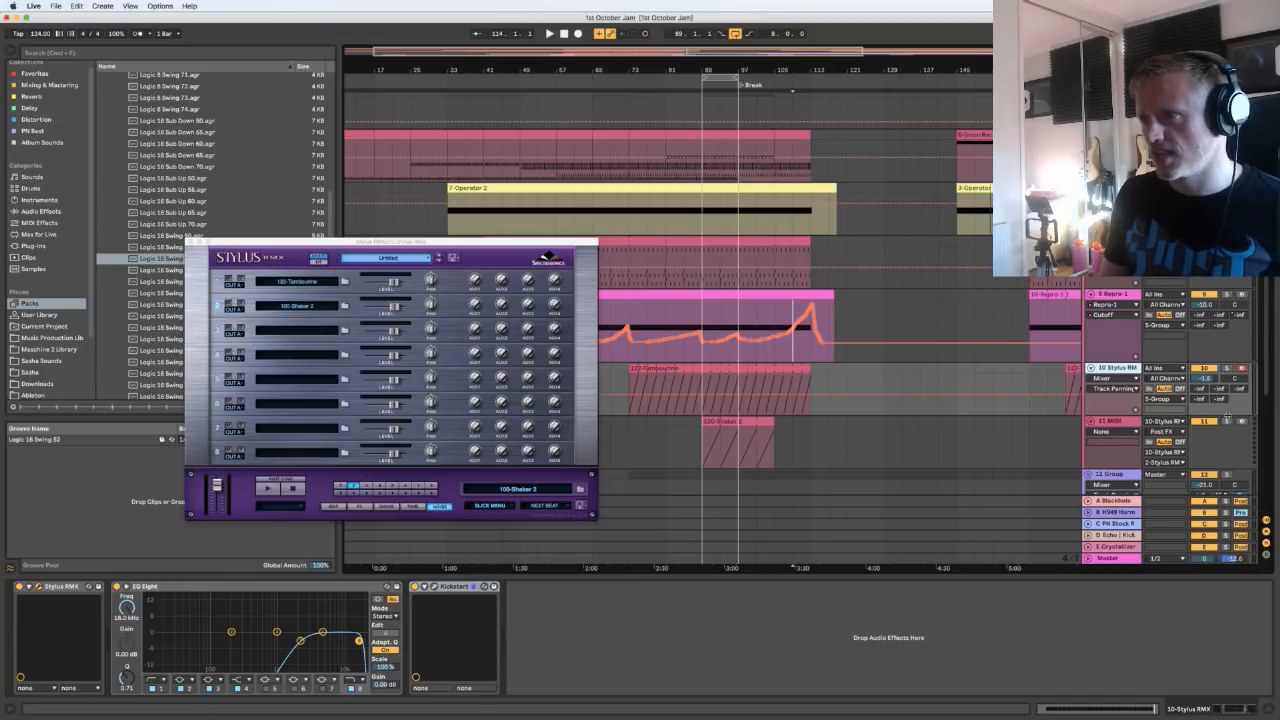
left_click(1225, 369)
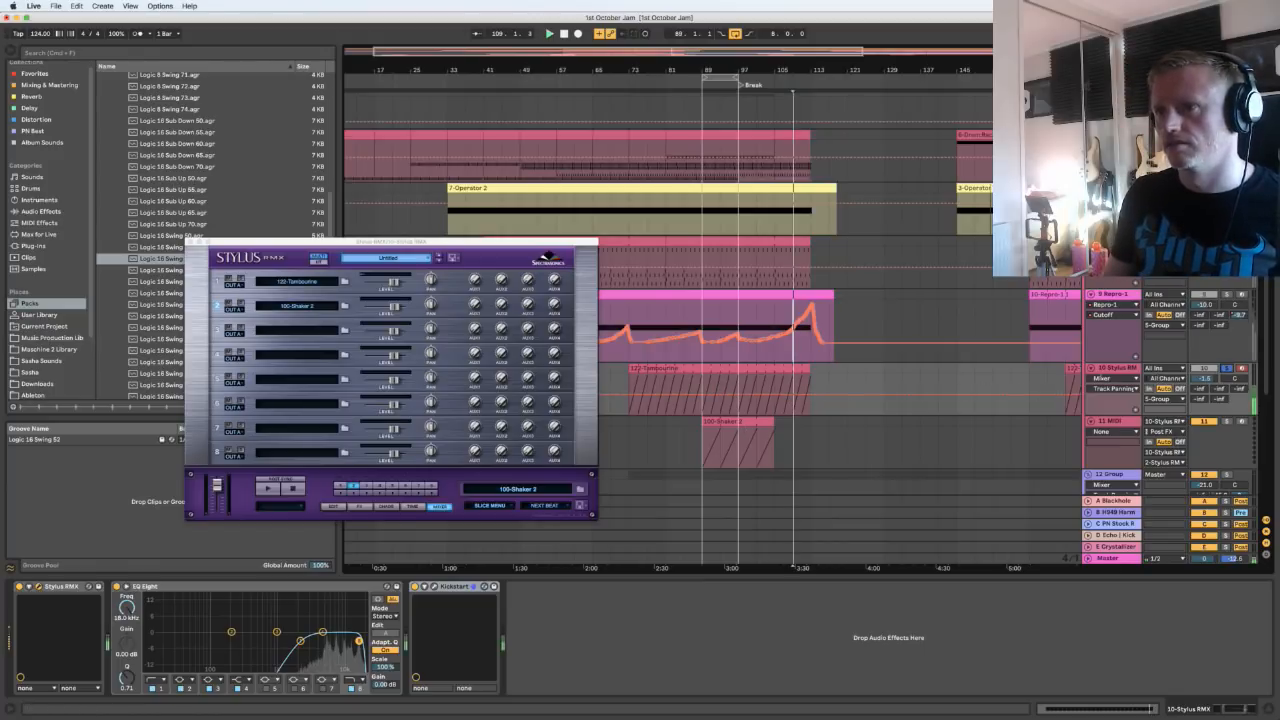
left_click(702, 382)
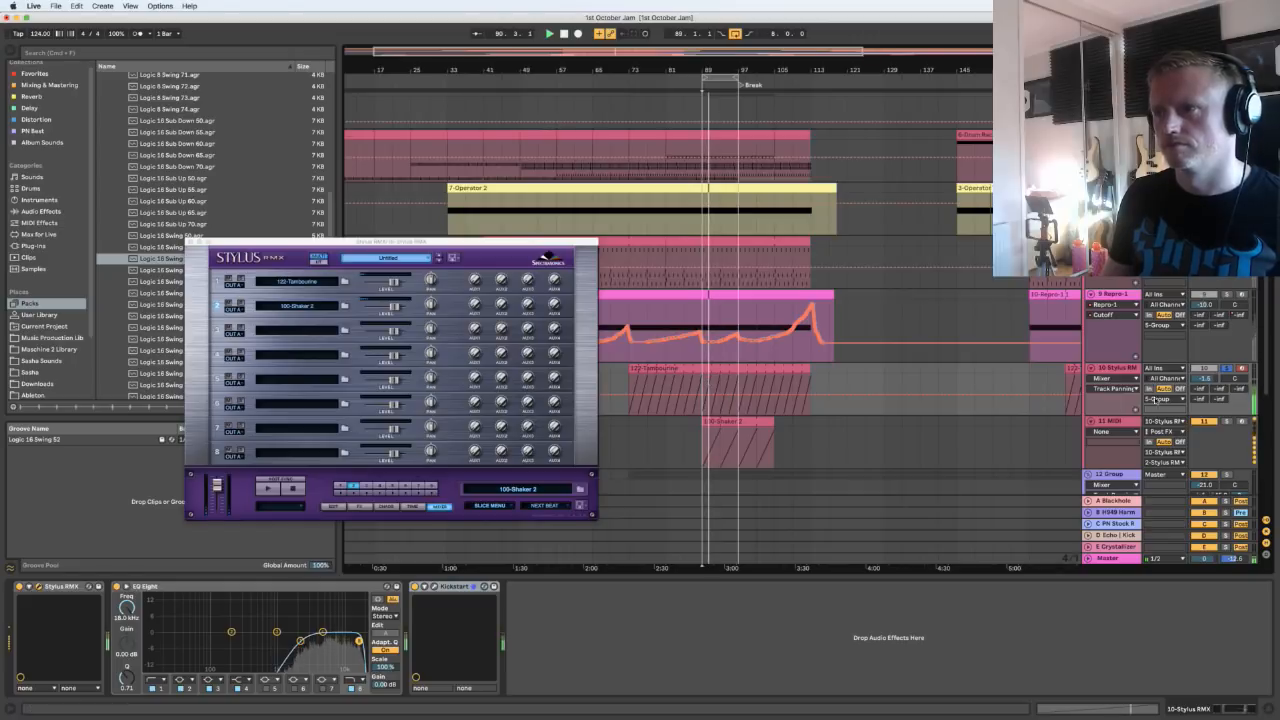
Deactivate the tambourine clip on the Stylus RMX track and play the 100-Shaker 2 clip alone from bar 89
left_click(798, 371)
key("0")
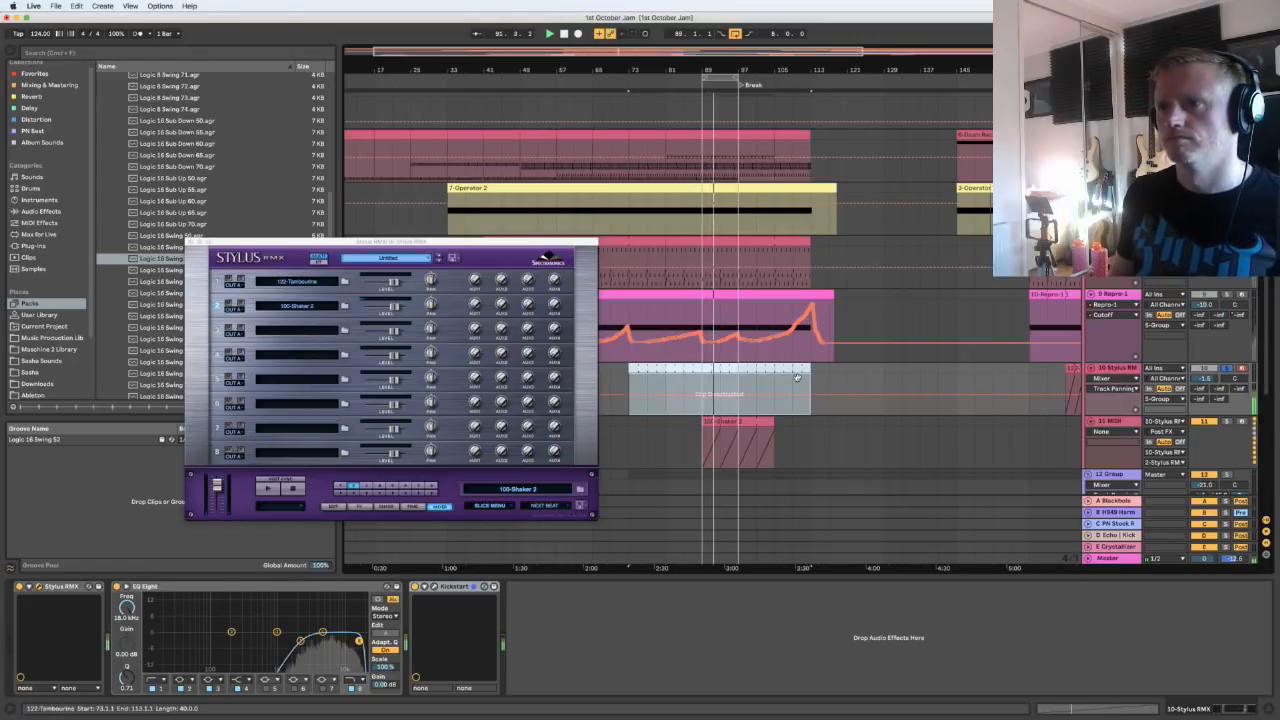
key("space")
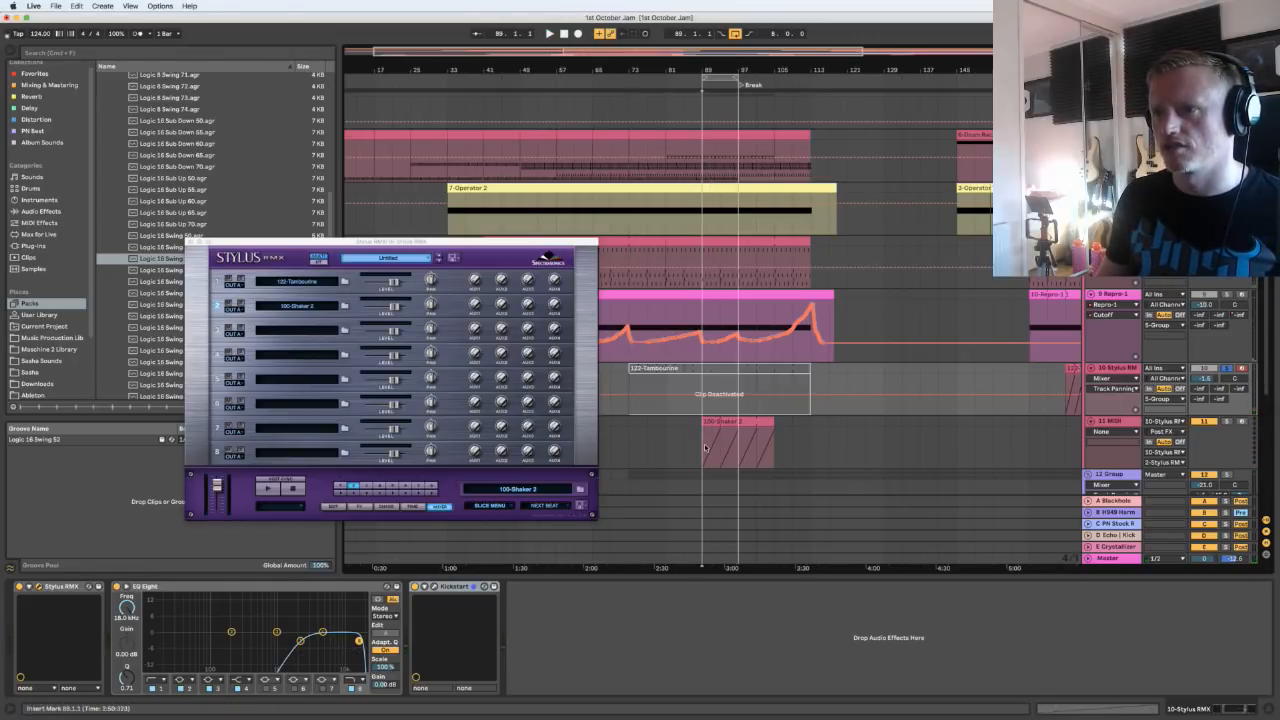
left_click(702, 442)
key("space")
Check the 100-Shaker 2 part in the Stylus RMX element browser, and show its sound-editing page
left_click(305, 310)
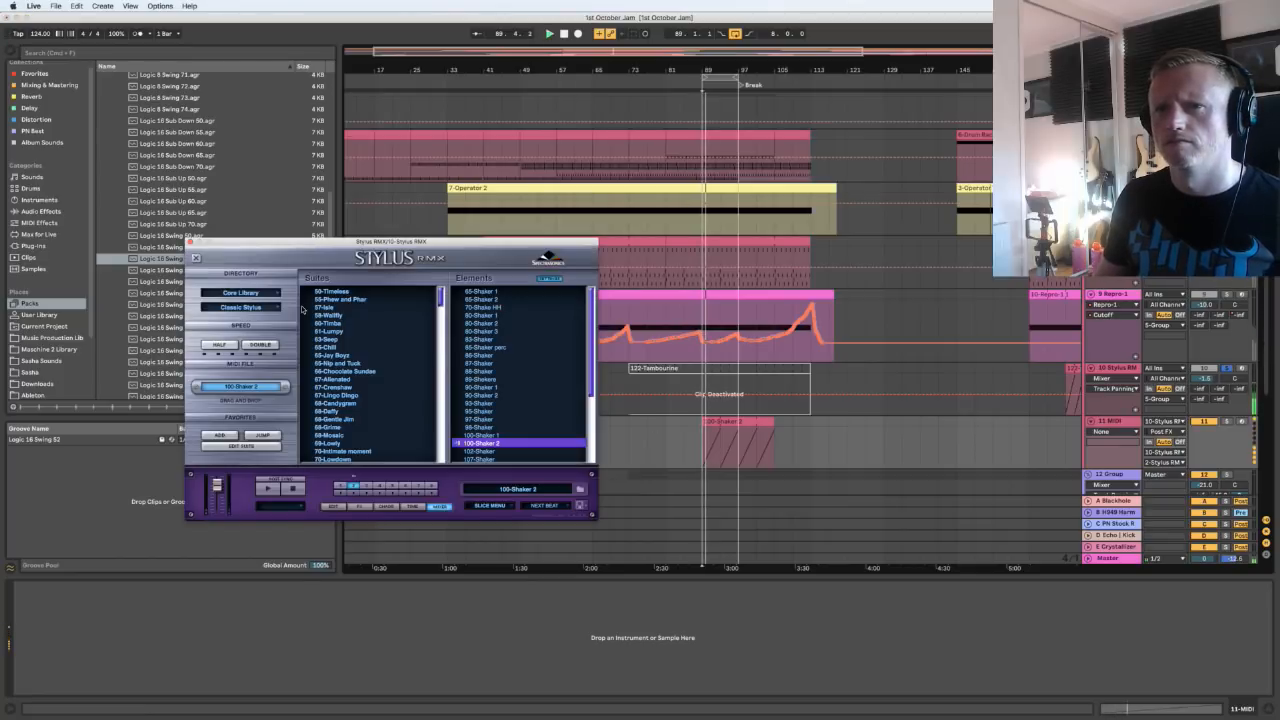
left_click(197, 258)
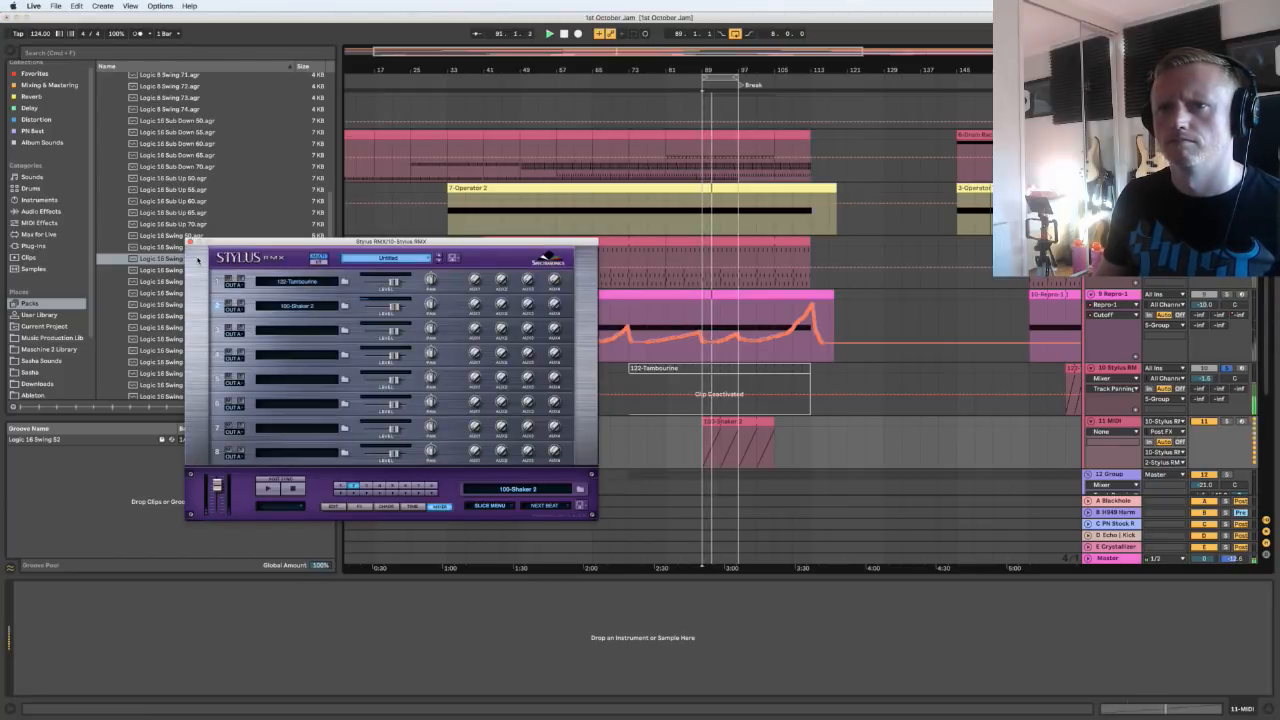
left_click(331, 506)
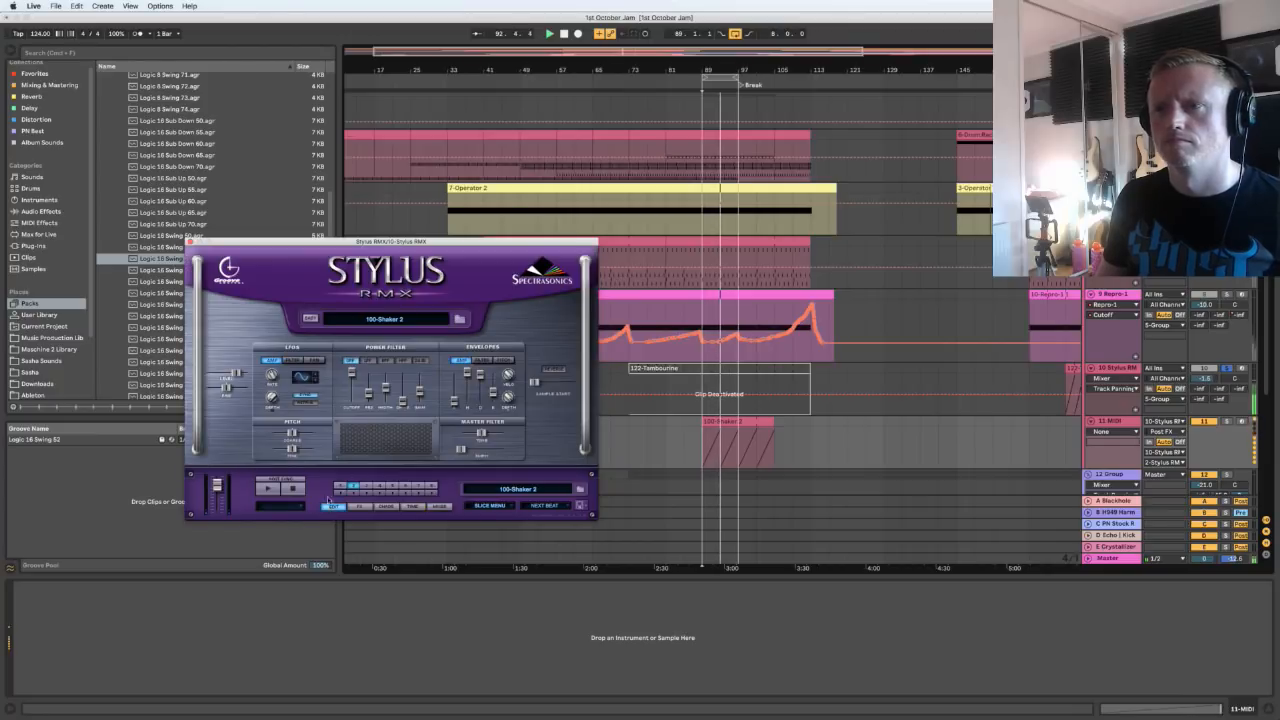
Reactivate the tambourine clip, play it from its start, examine the 123-Tambourine part's settings, and close Stylus RMX
left_click(741, 377)
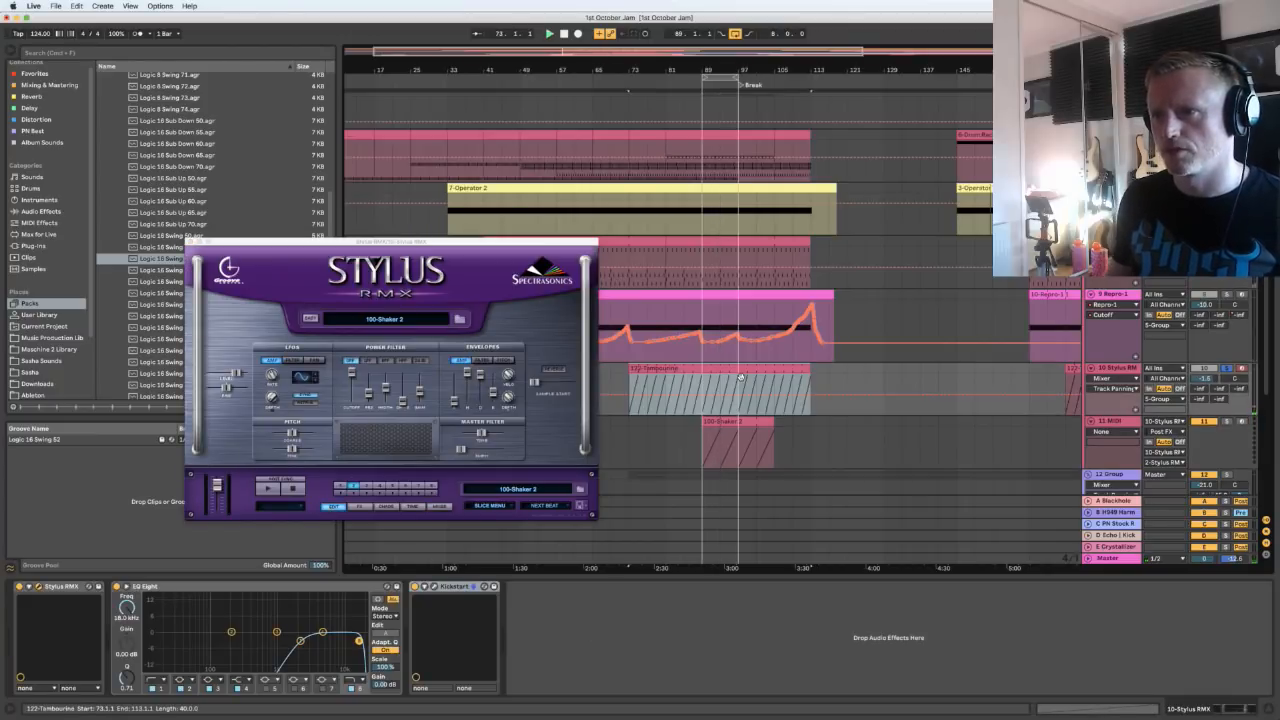
key("space")
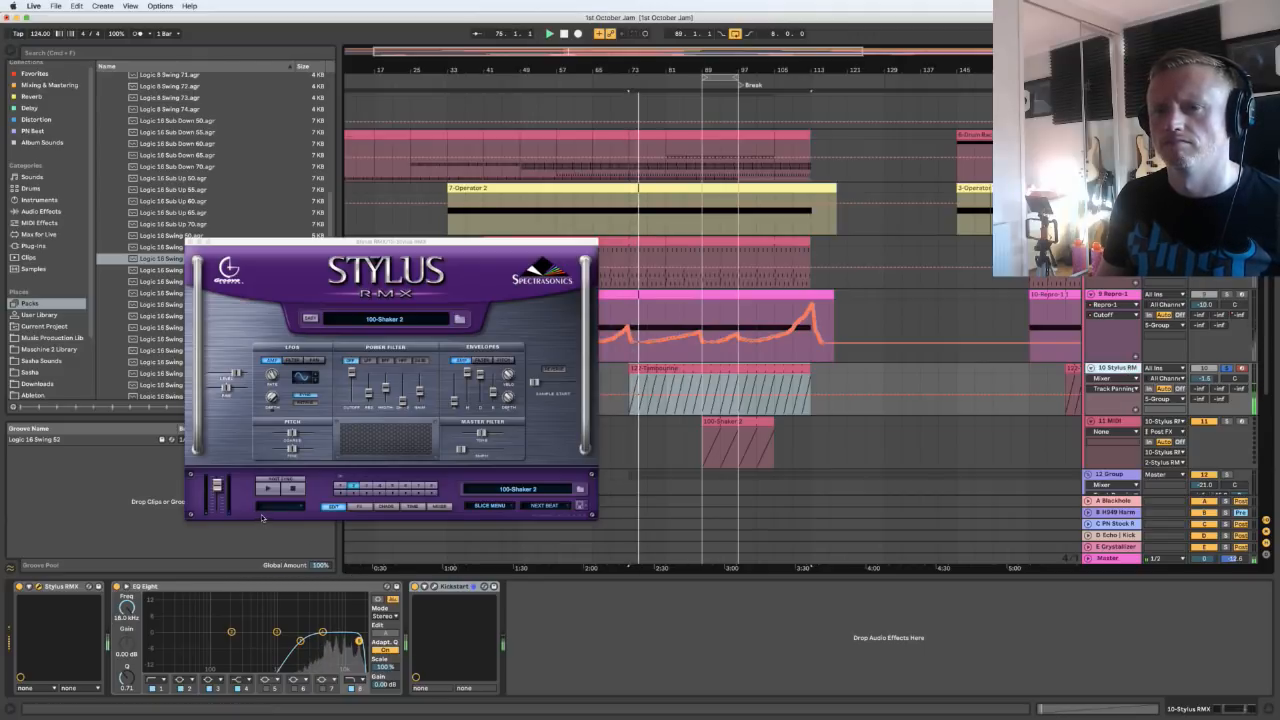
left_click(341, 485)
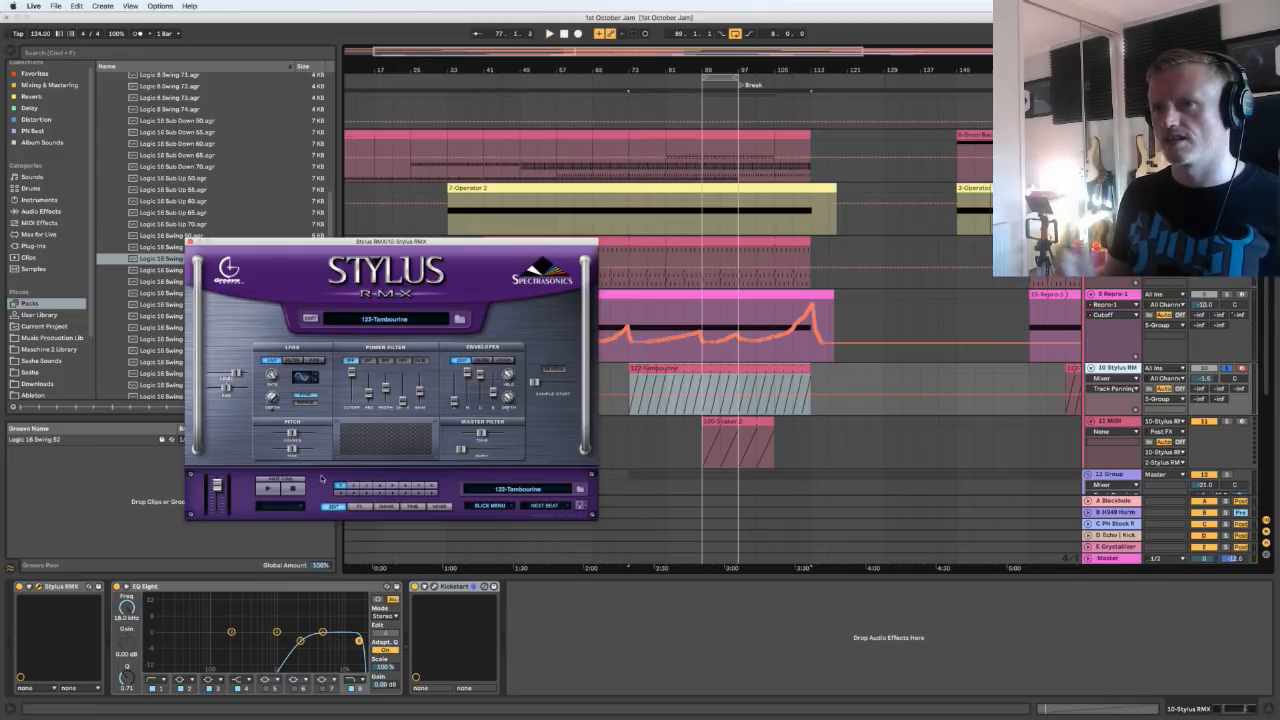
left_click(191, 242)
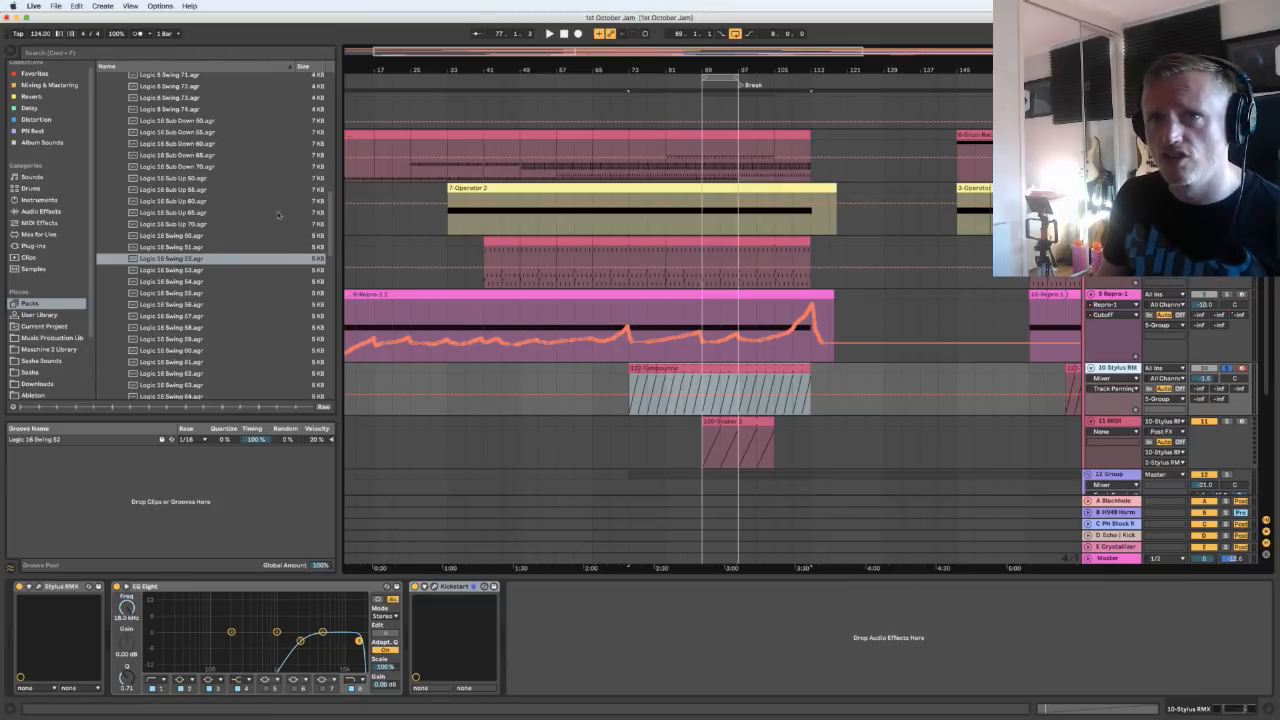
Hide the browser to widen the arrangement, and unsolo the 10-Stylus RMX track
left_click(6, 53)
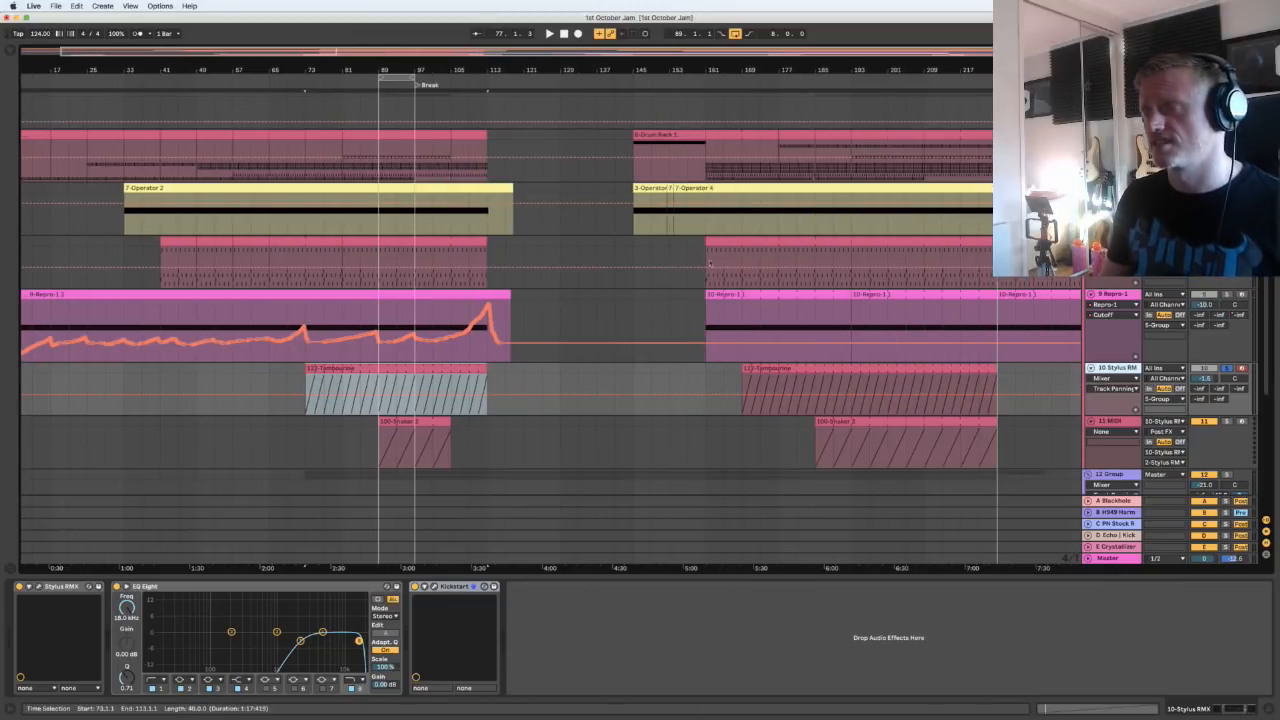
scroll(738, 267, "up", 1)
scroll(738, 267, "up", 1)
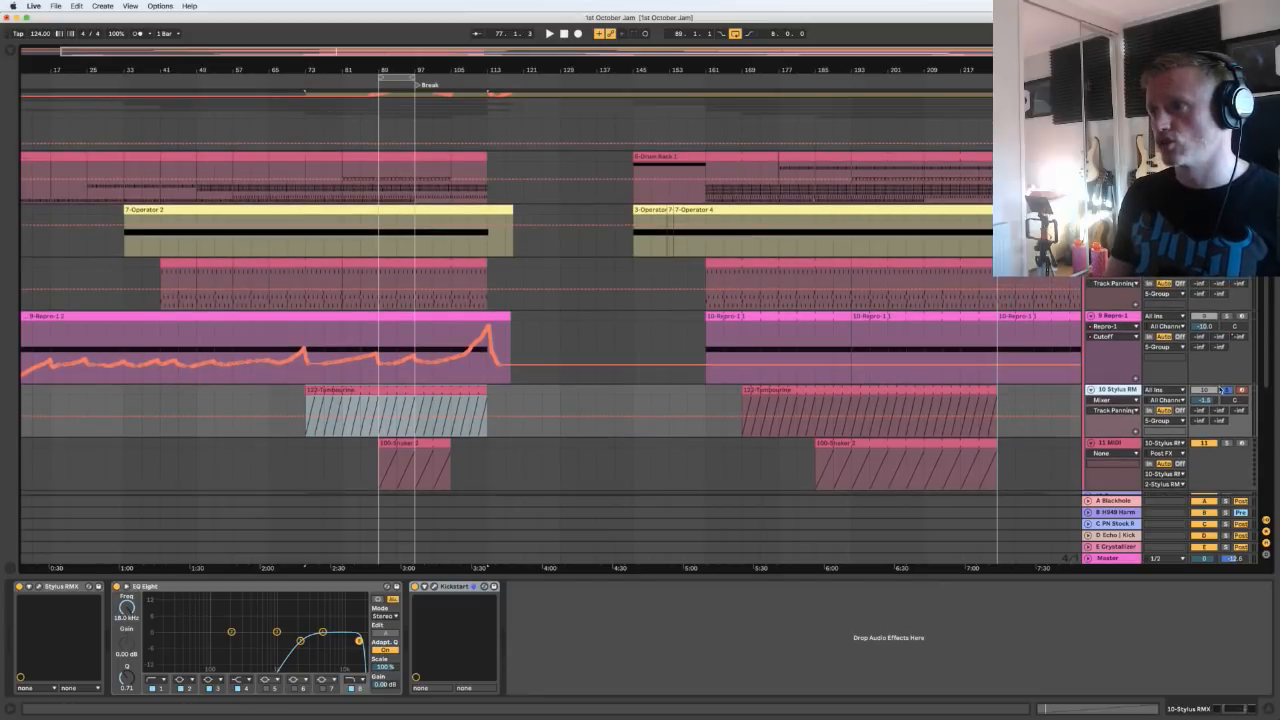
left_click(1227, 390)
scroll(909, 343, "up", 4)
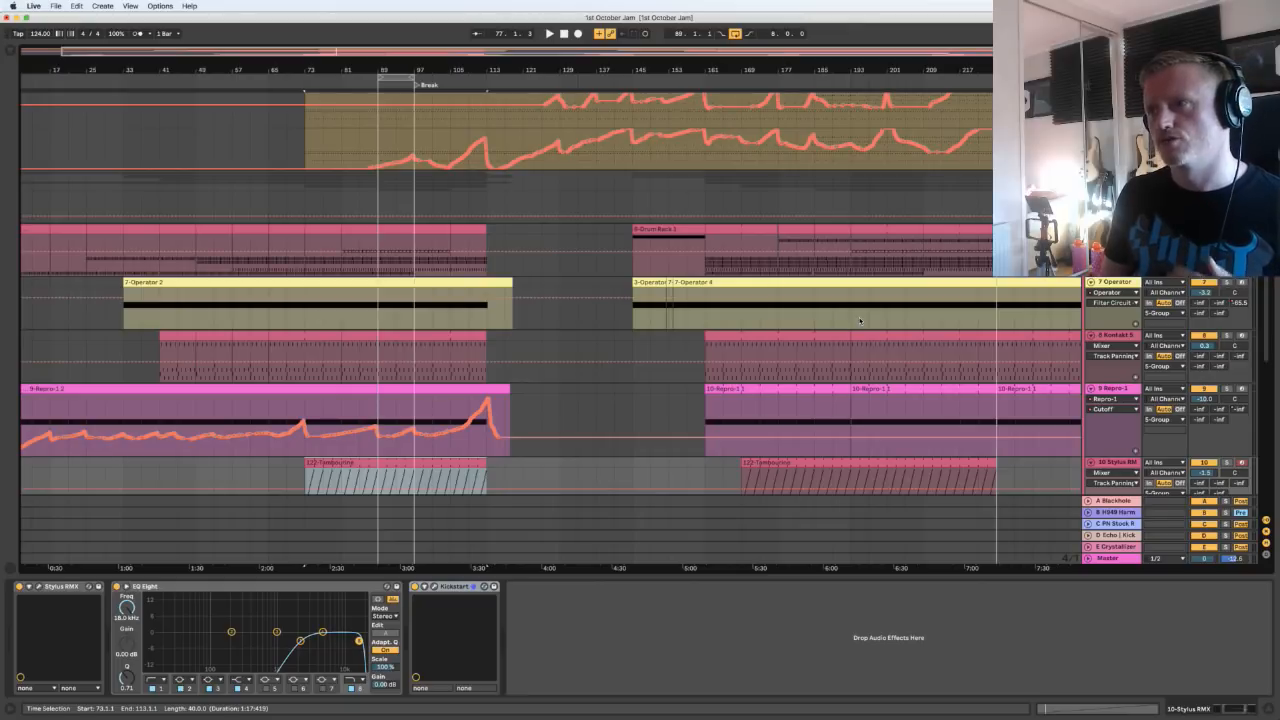
scroll(859, 320, "down", 3)
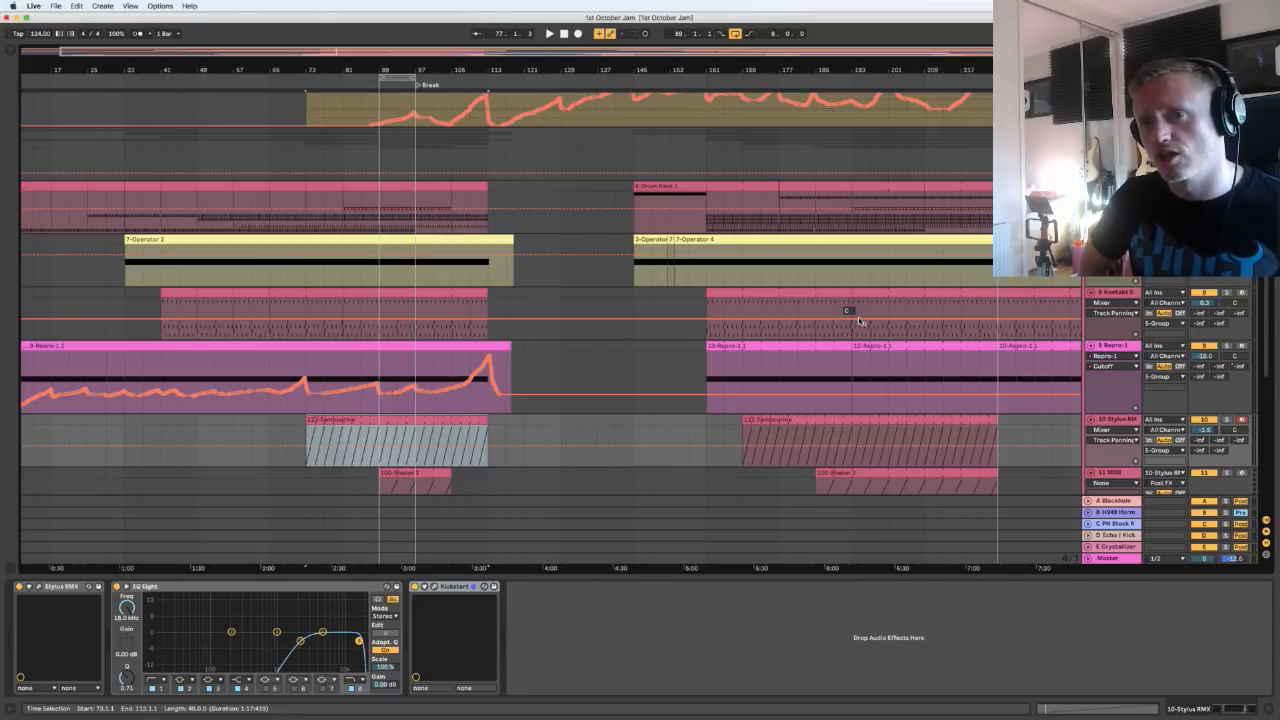
Open the Stylus RMX track's Kickstart plug-in to examine its sidechain curve and mix, and close it again
left_click(450, 587)
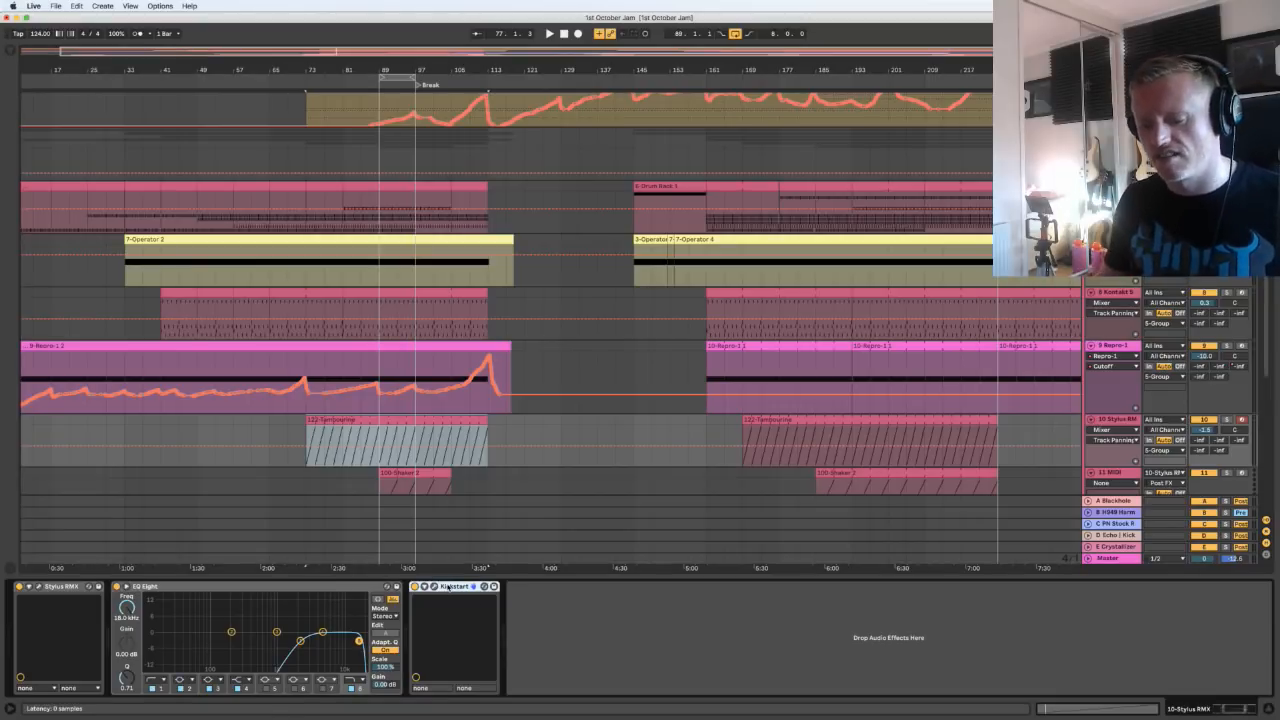
left_click(435, 586)
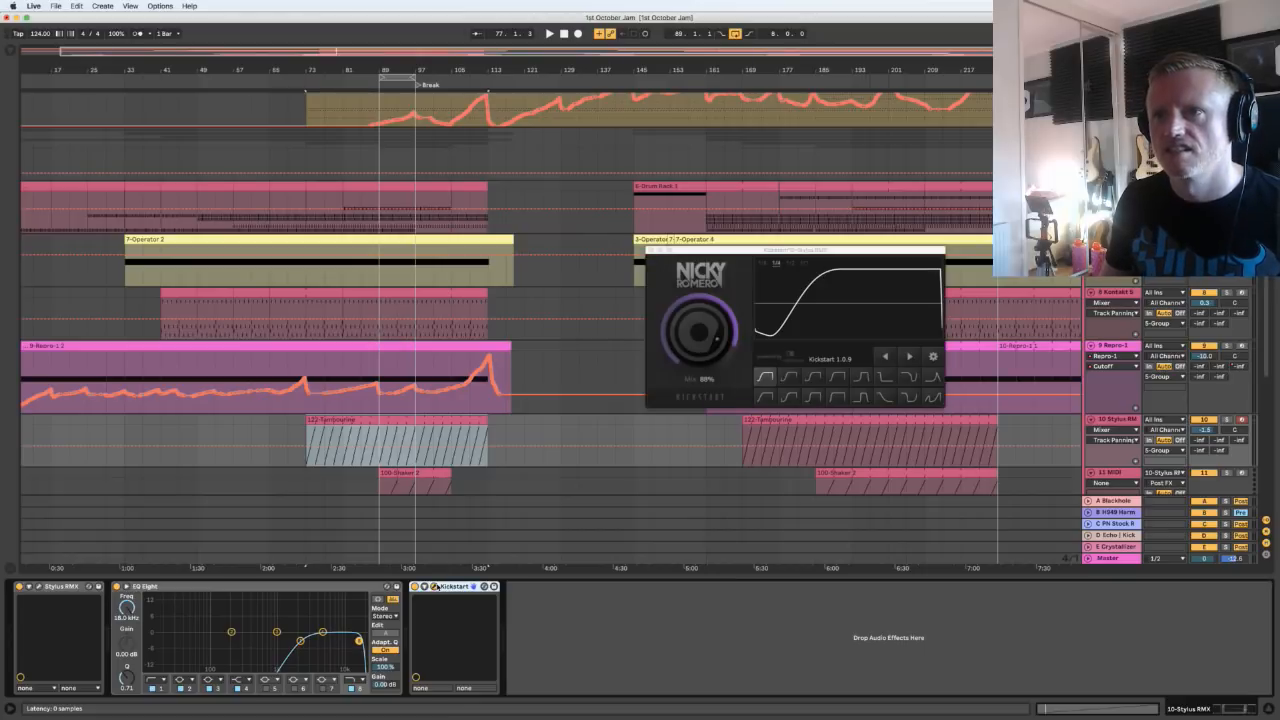
left_click(435, 587)
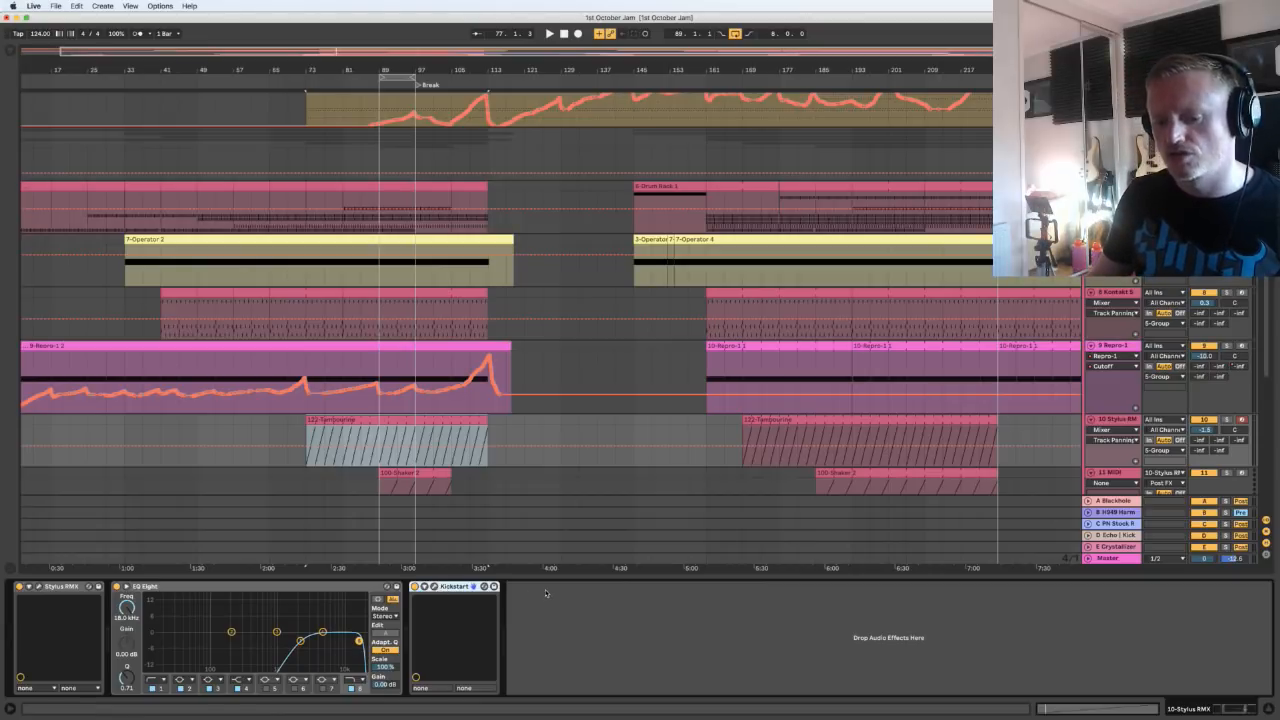
Select the 5-Group track to show its Glue Compressor and Supercharger GT
scroll(1114, 363, "down", 3)
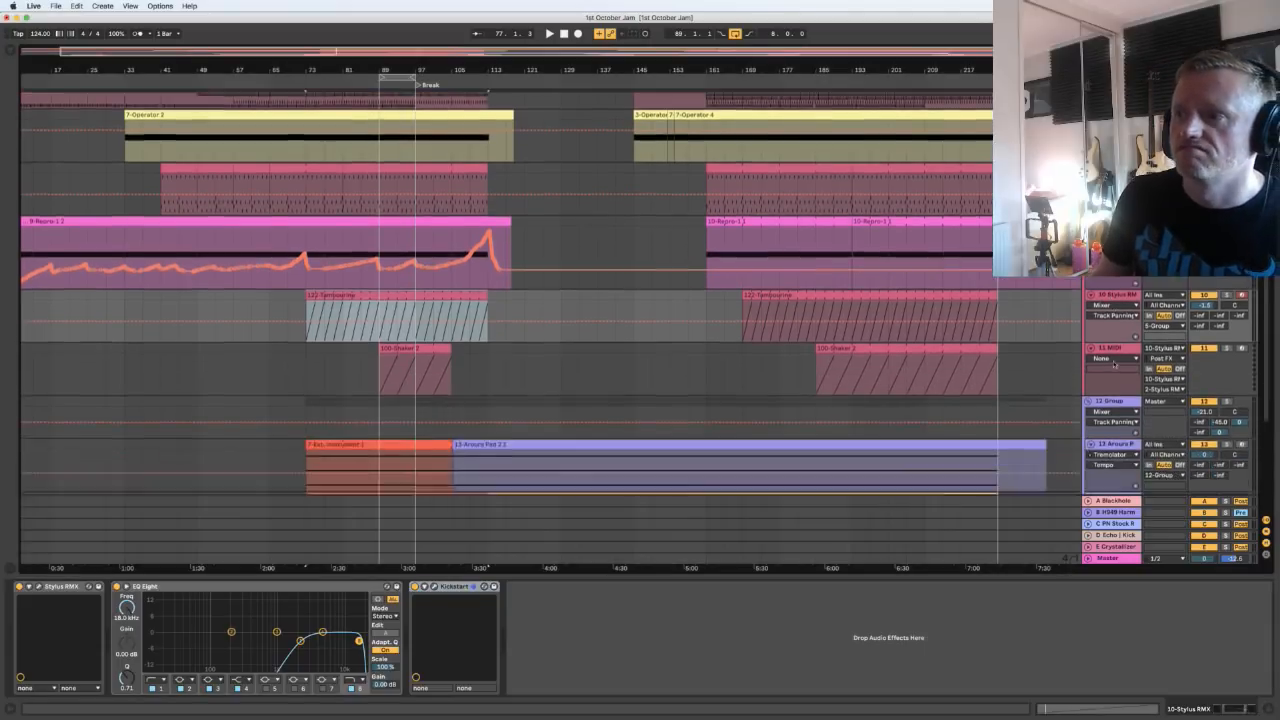
scroll(1114, 363, "up", 5)
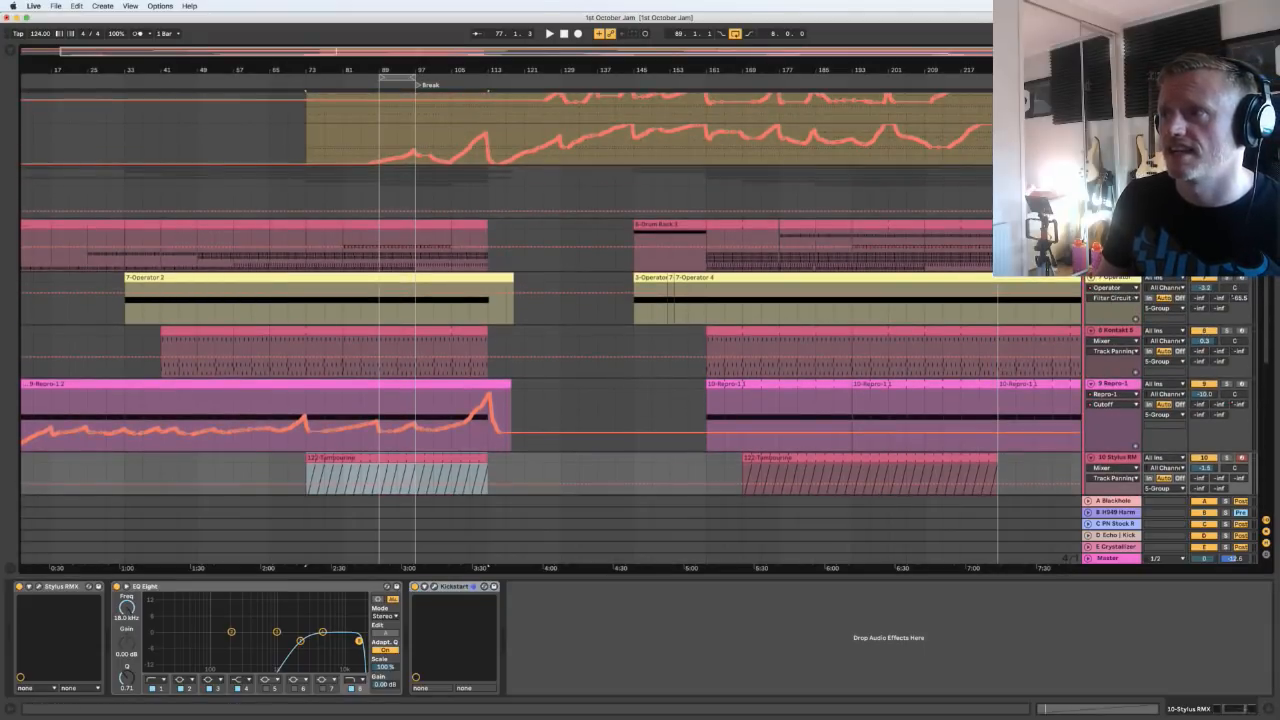
left_click(1114, 172)
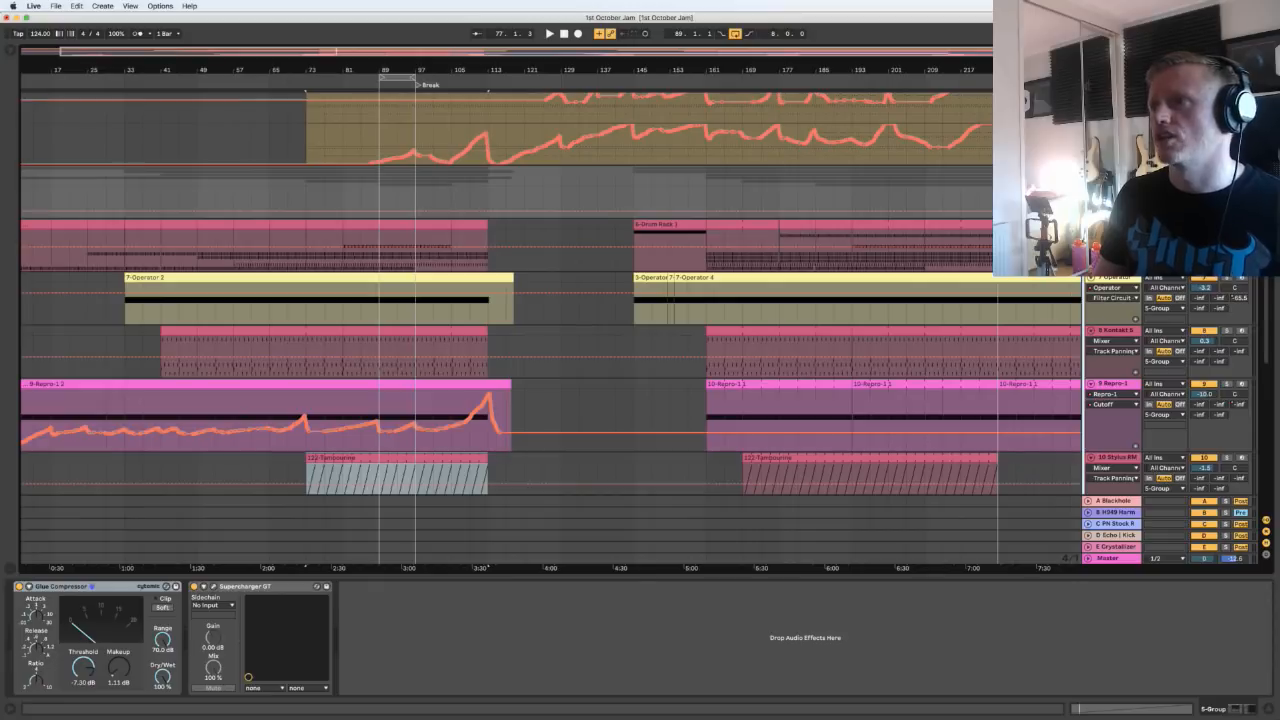
Return to bar 1, select the 1-Komplete Kontrol VST track to show its devices, and play the opening
scroll(638, 294, "up", 6)
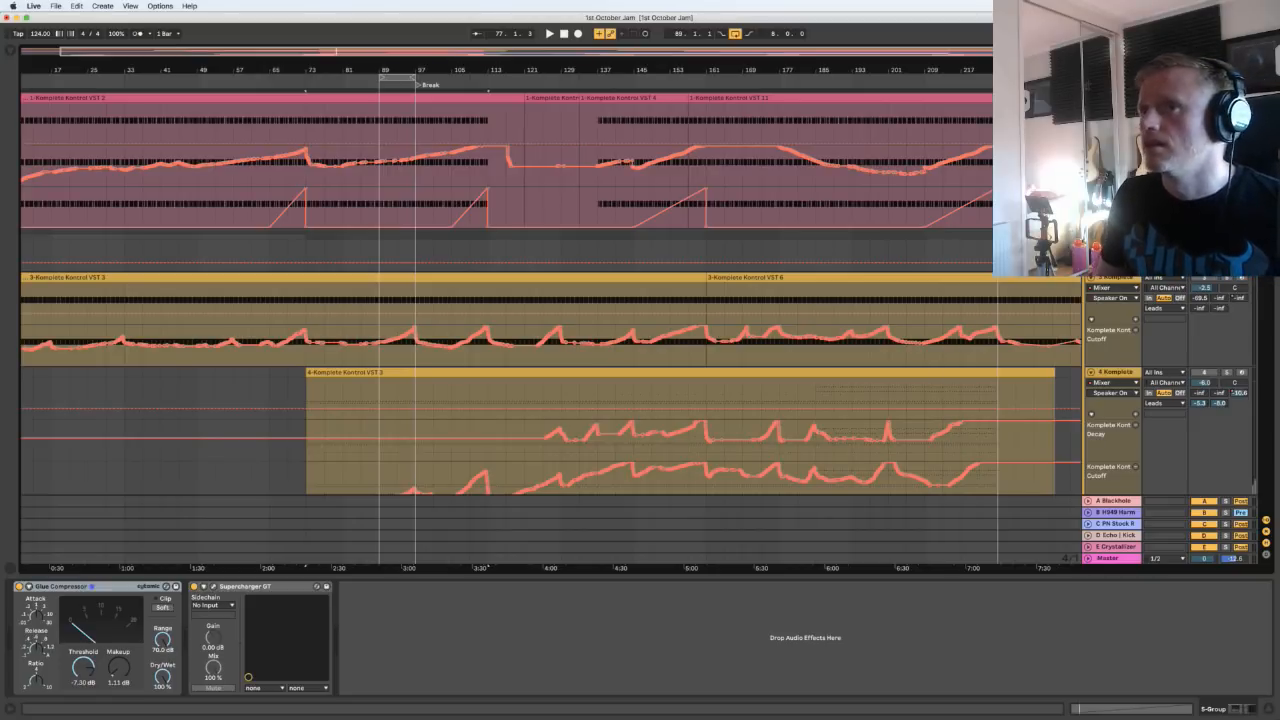
left_click(564, 35)
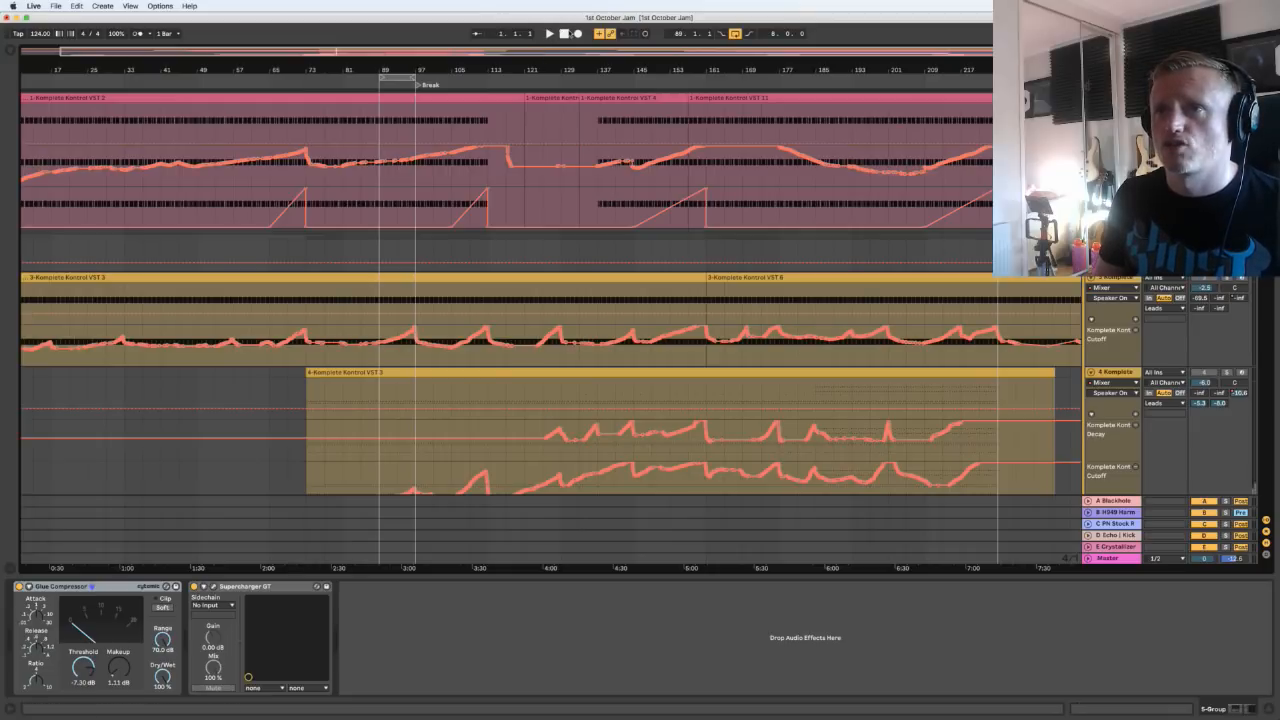
scroll(698, 106, "left", 2)
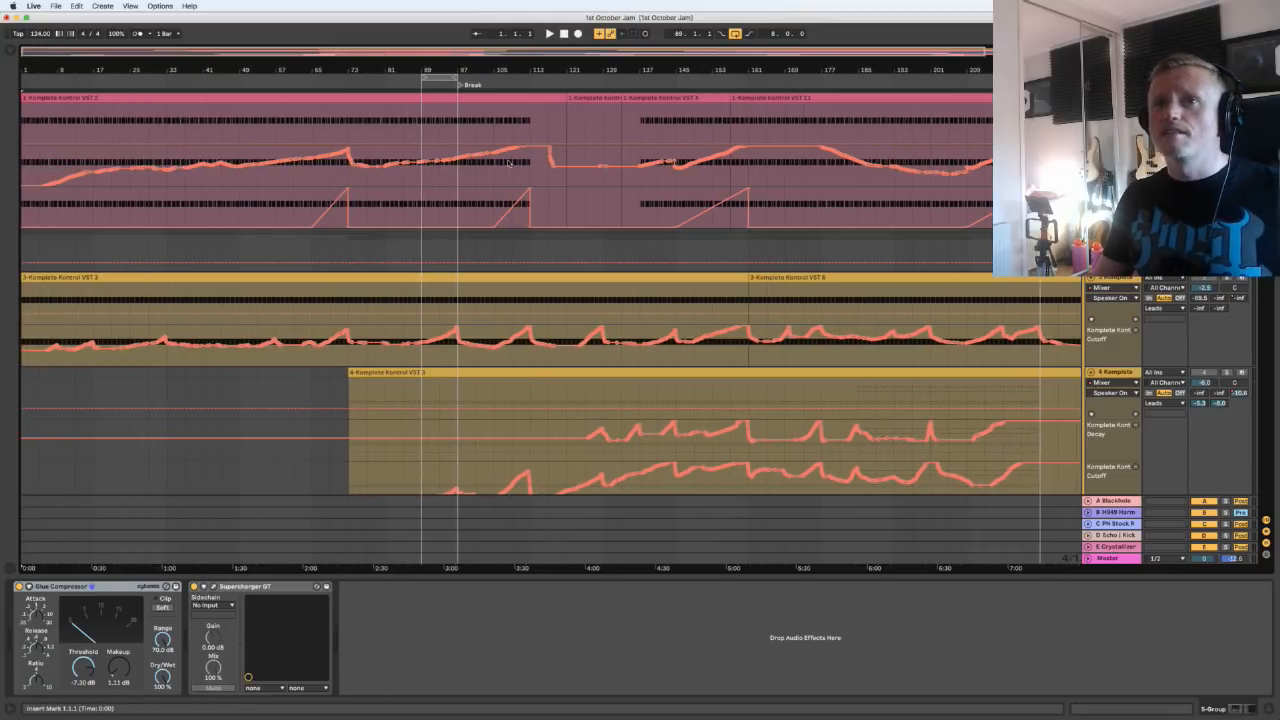
left_click(21, 120)
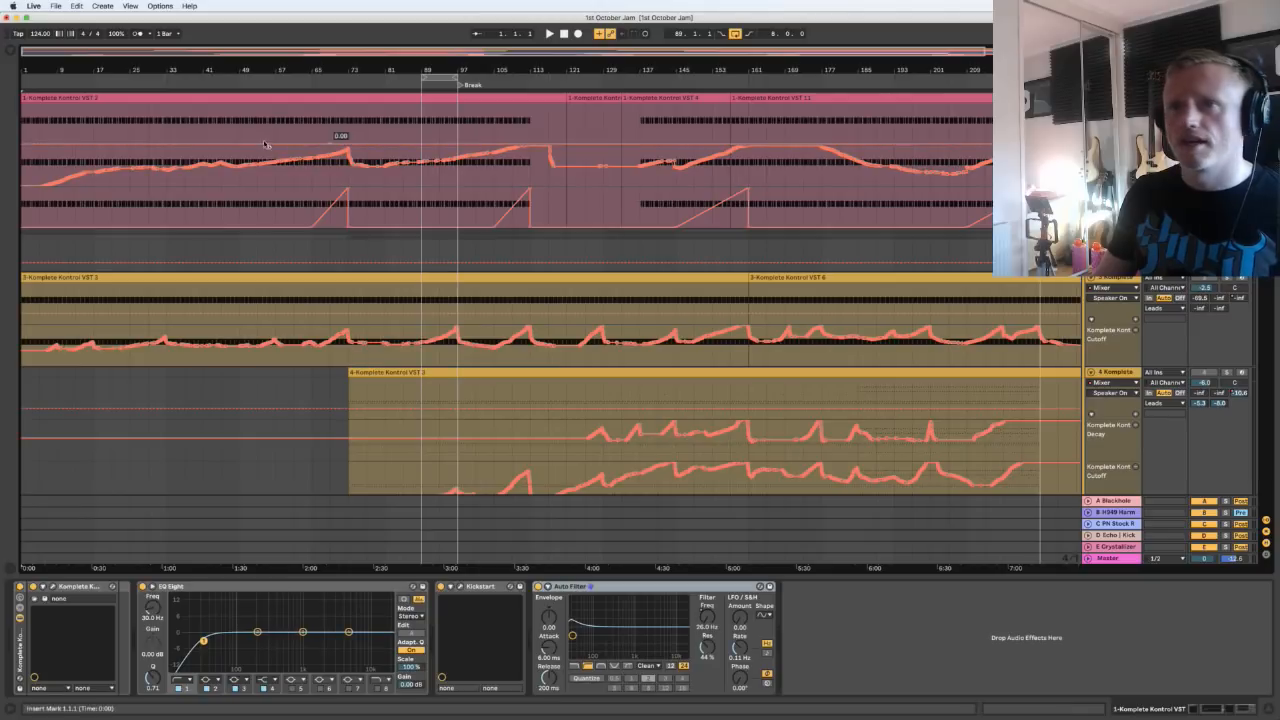
key("space")
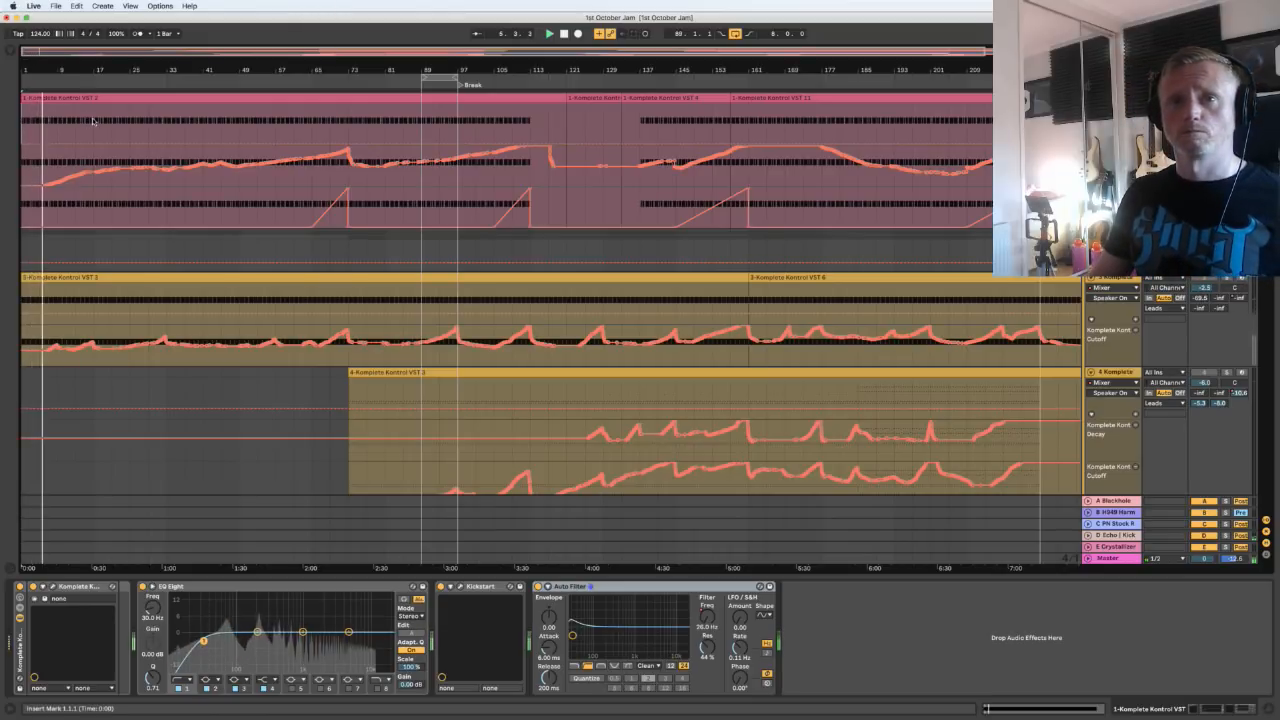
key("space")
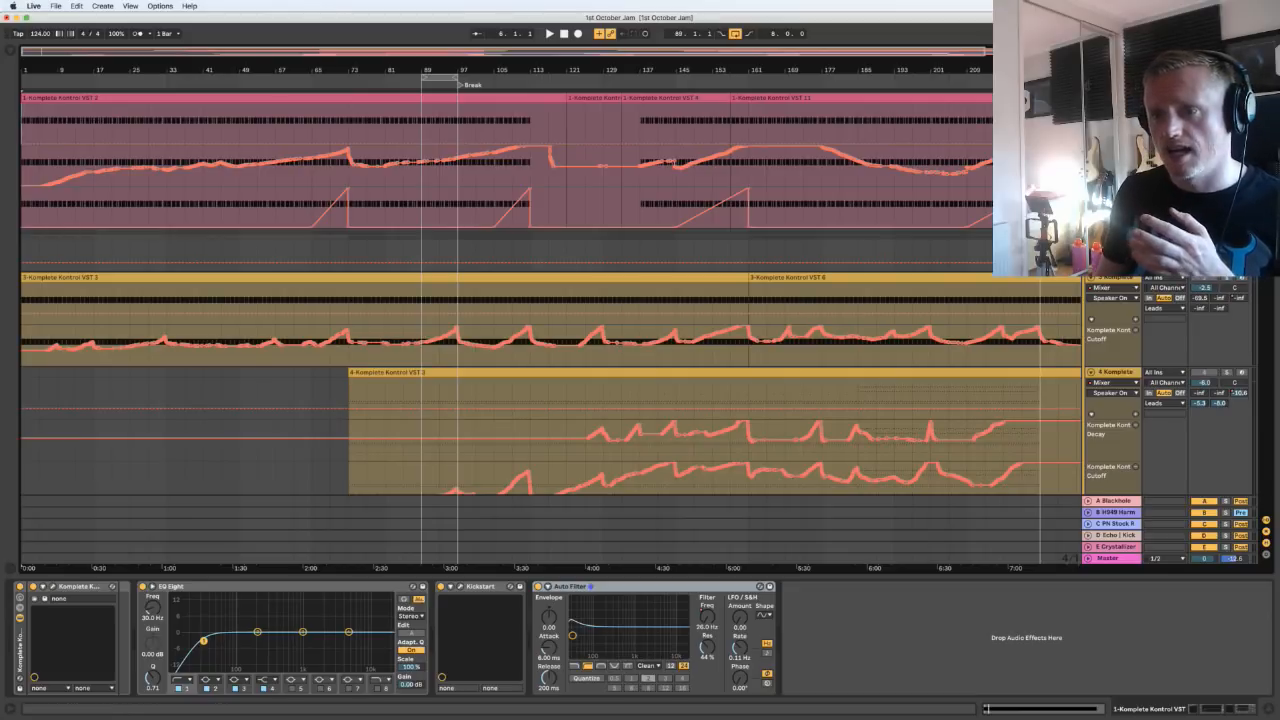
Open the first track's Komplete Kontrol to examine the Razor Straight Face preset, and switch the plug-in to Edit View
left_click(54, 588)
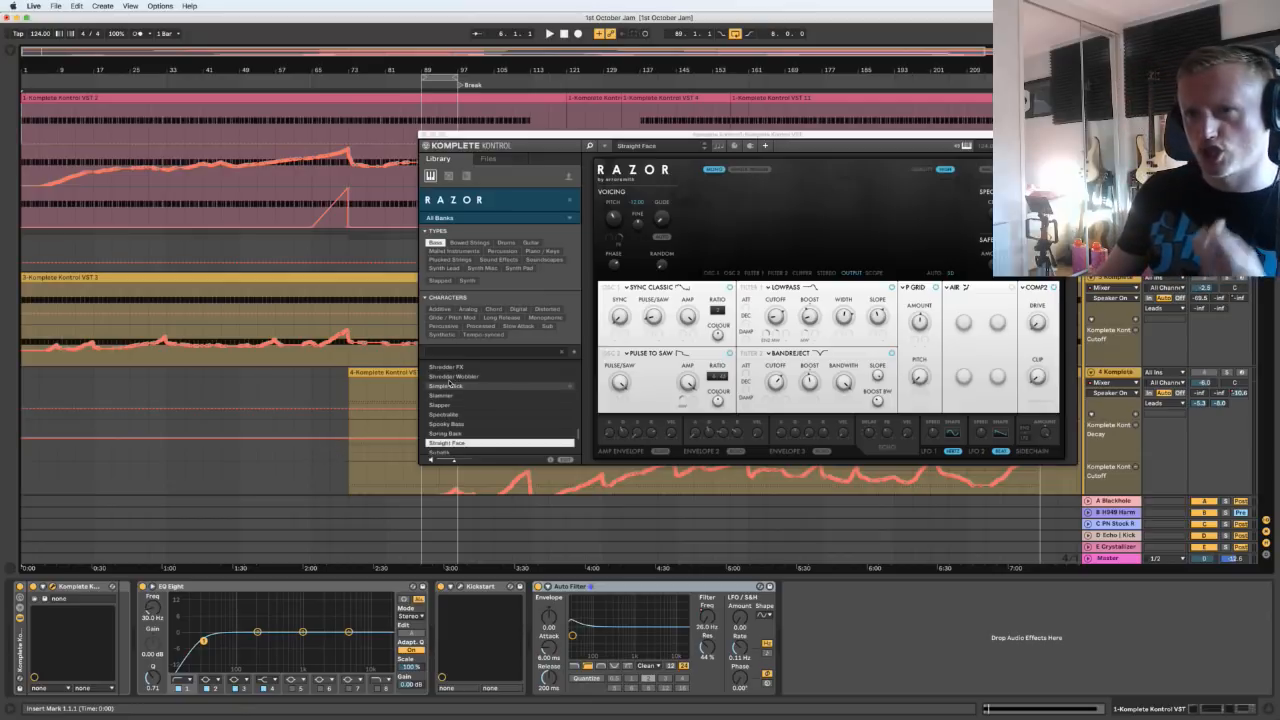
left_click(603, 146)
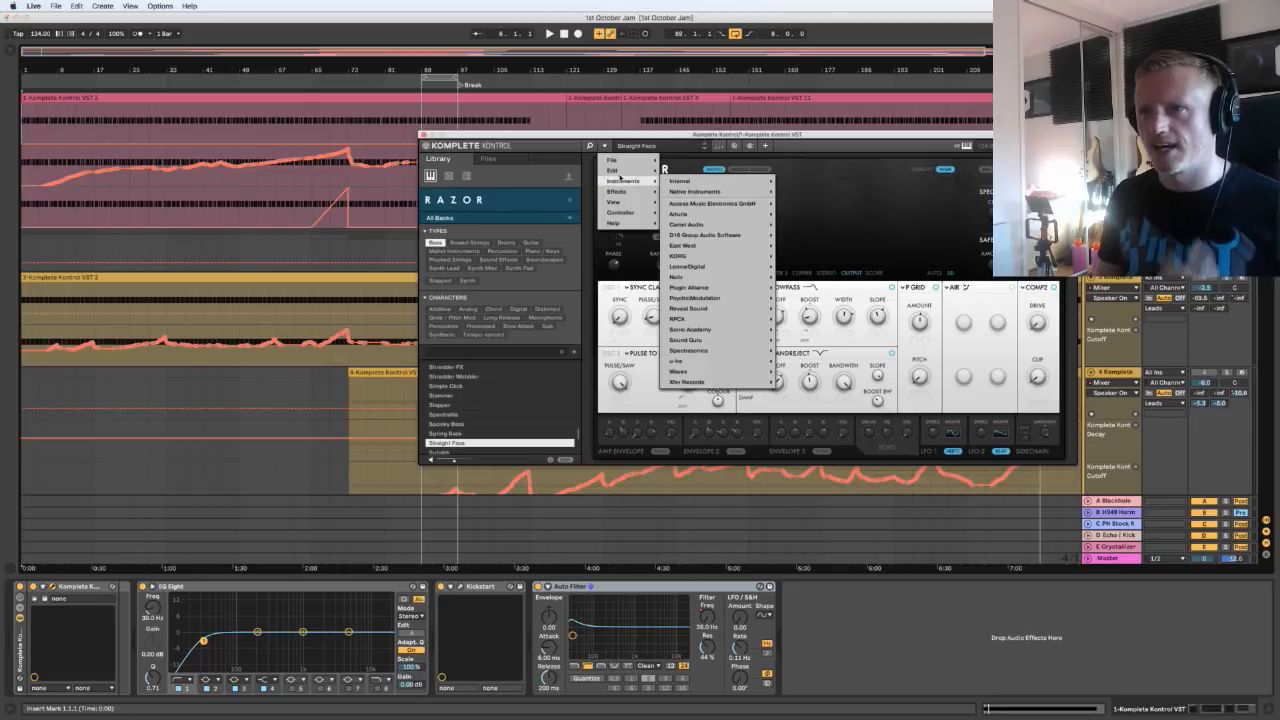
mouse_move(613, 202)
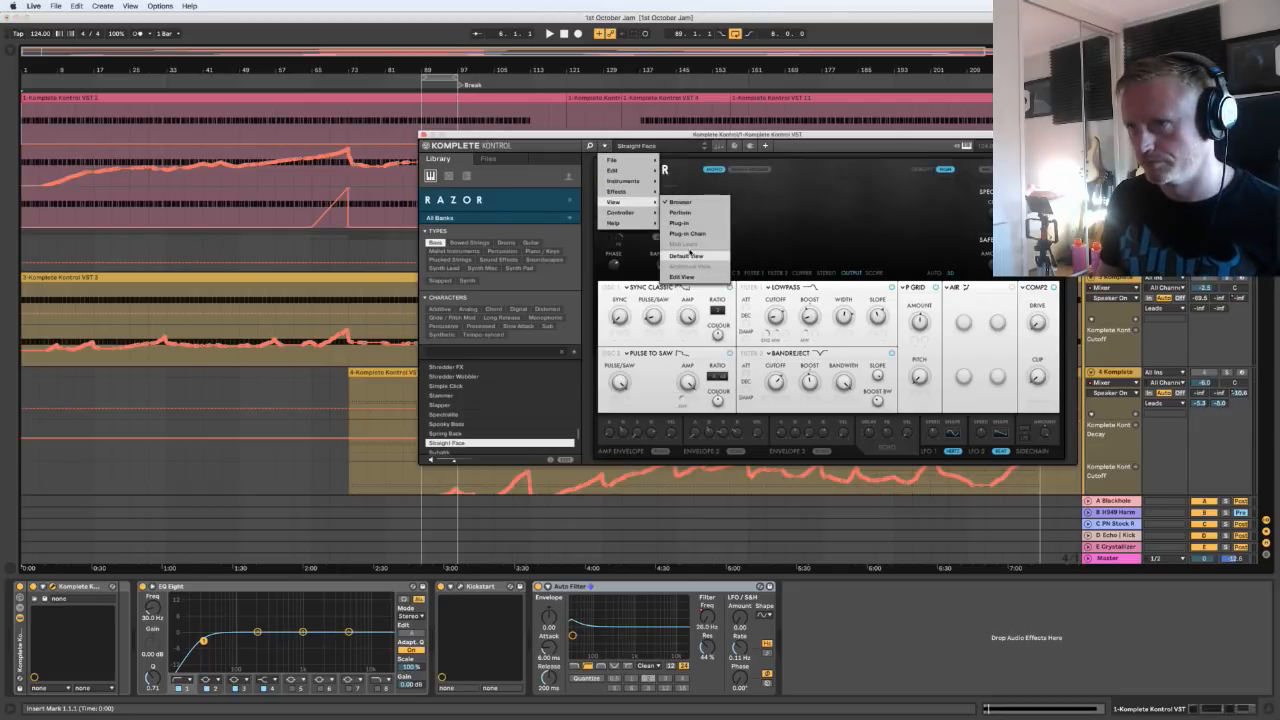
left_click(686, 277)
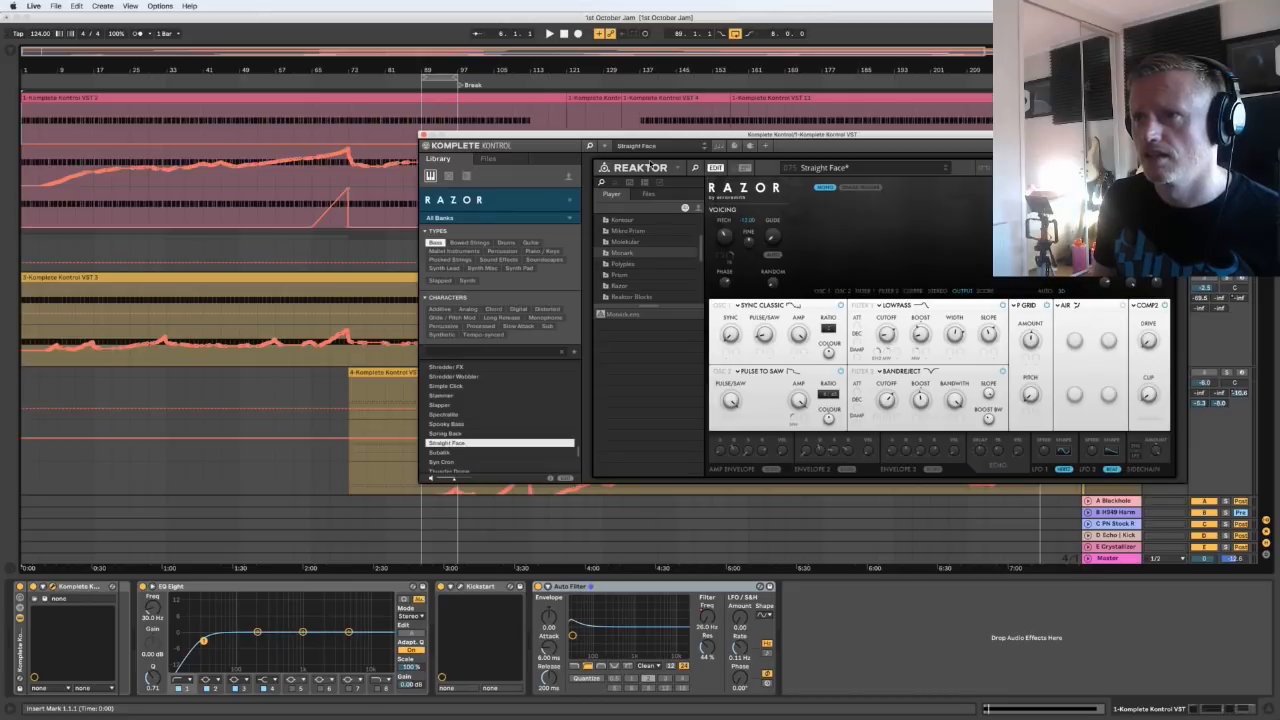
Look into the Razor ensemble's panel in Reaktor's edit mode, and leave edit mode
left_click(590, 147)
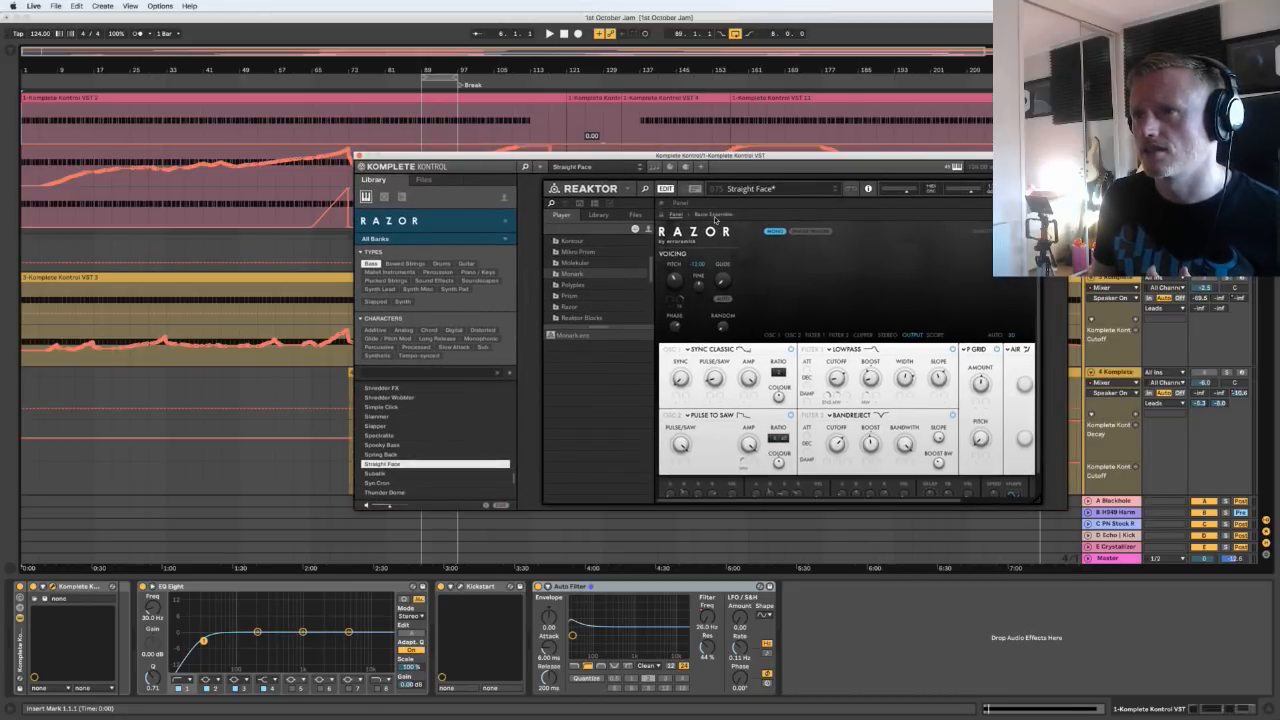
left_click(708, 216)
left_click(676, 214)
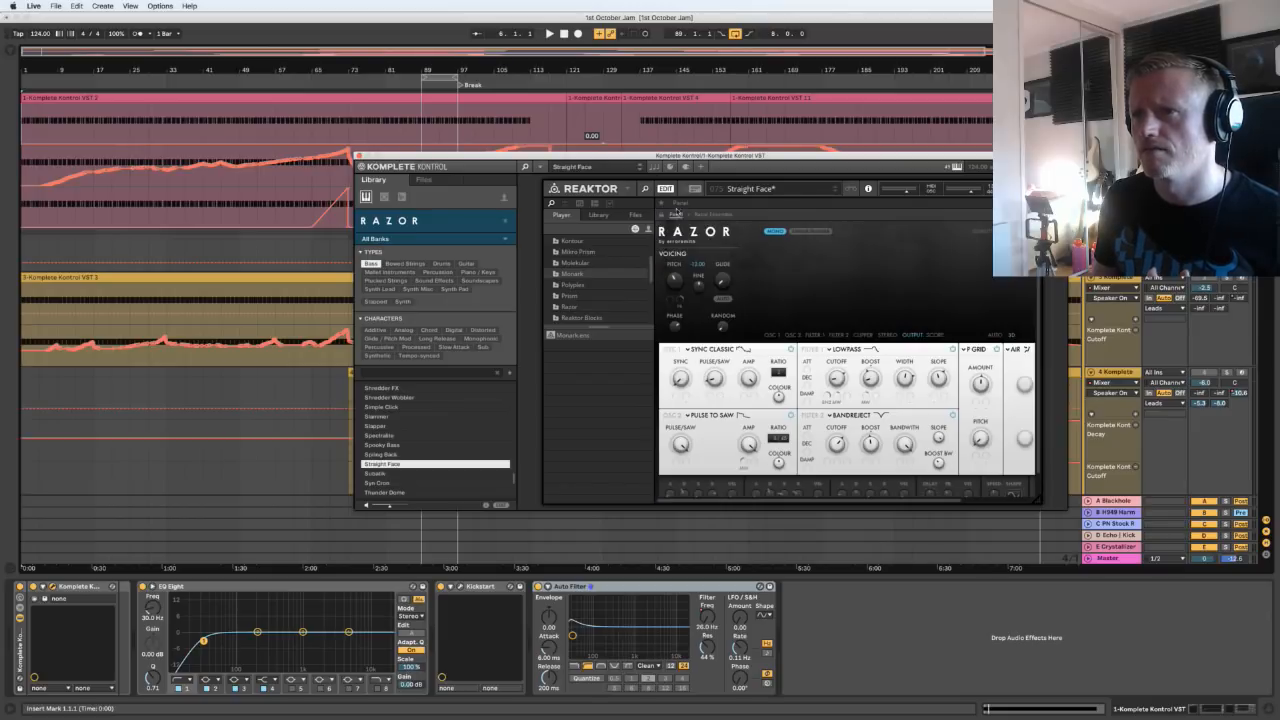
left_click(665, 188)
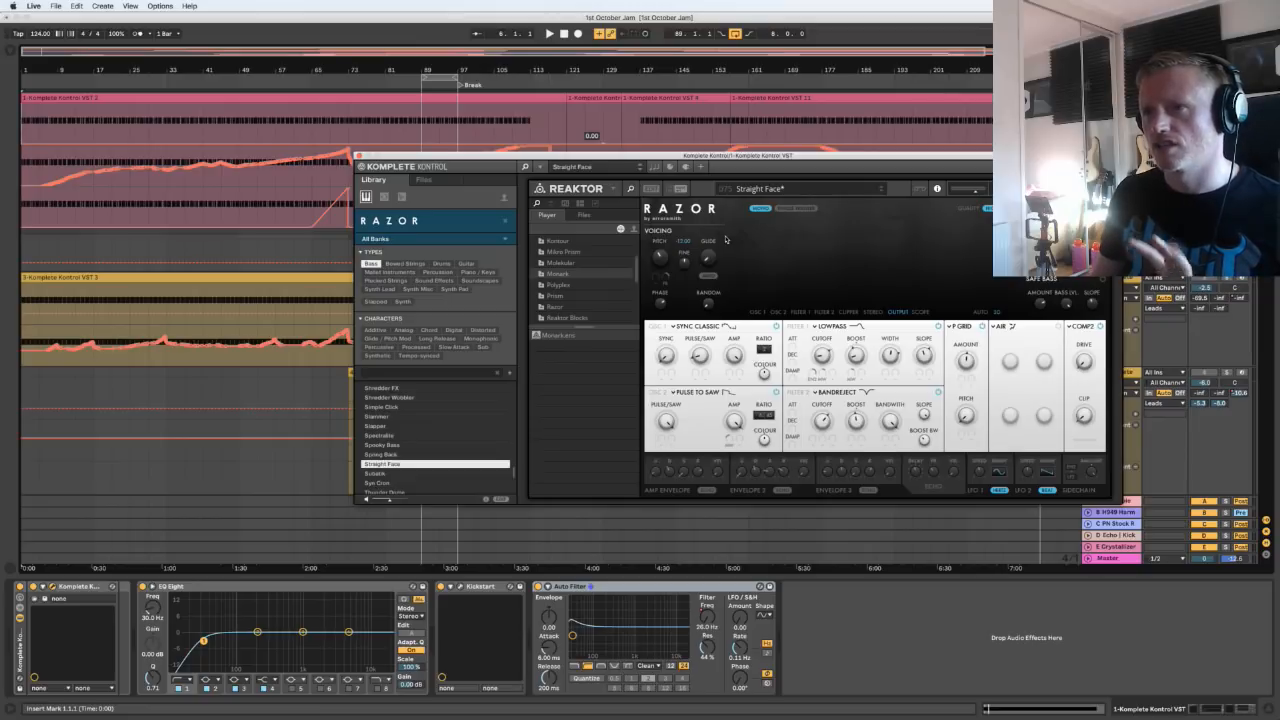
Close the Razor plug-in window and show the first track's Auto Filter Frequency automation in a lane of its own
left_click_drag(706, 158, 601, 246)
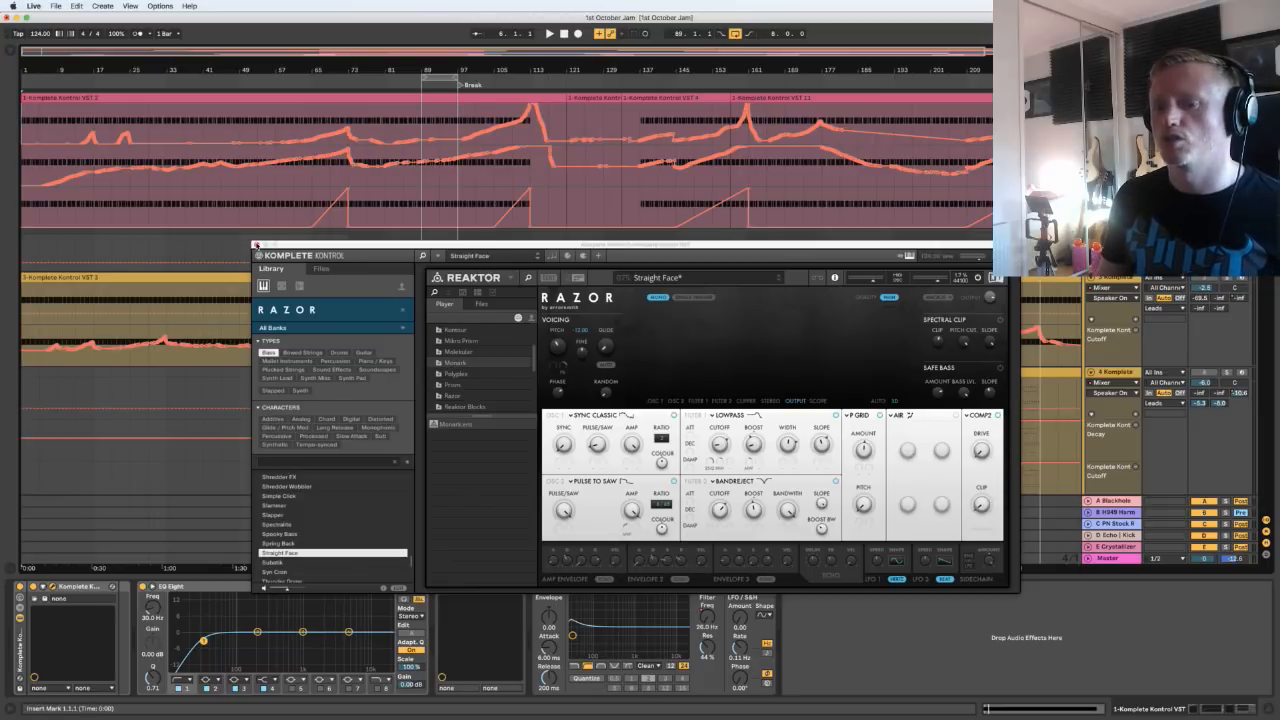
left_click(255, 245)
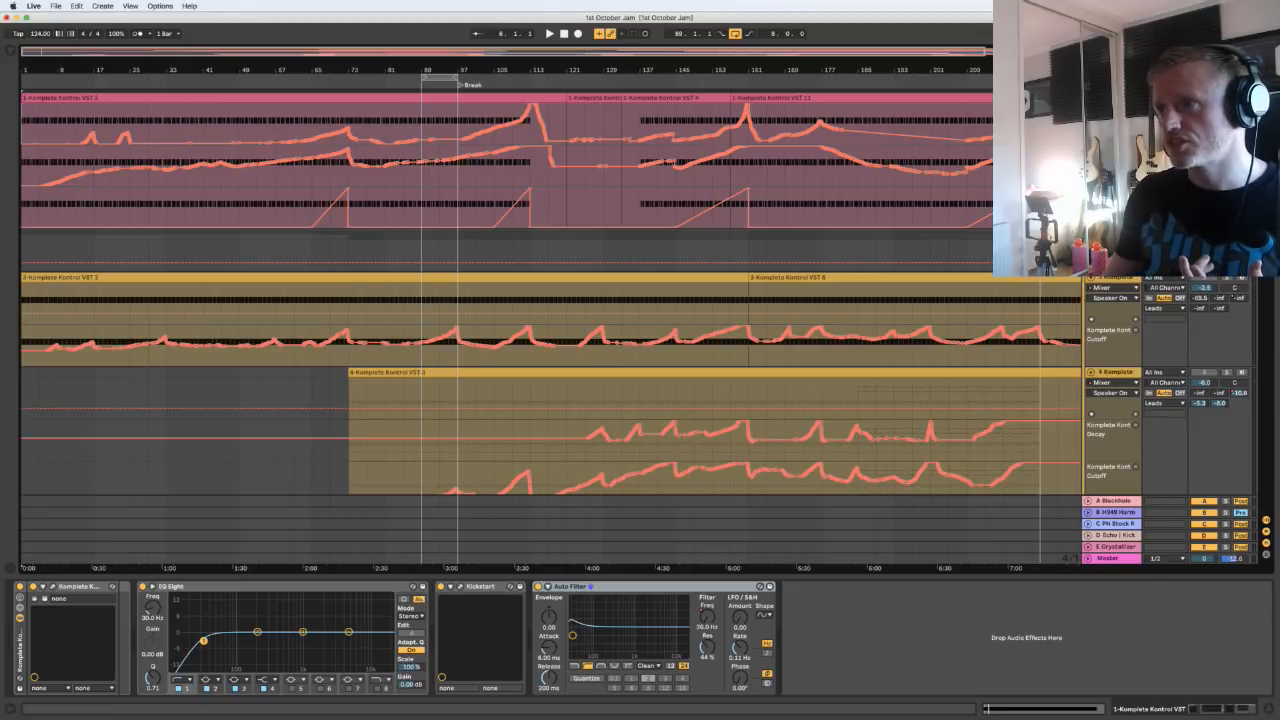
left_click(1135, 139)
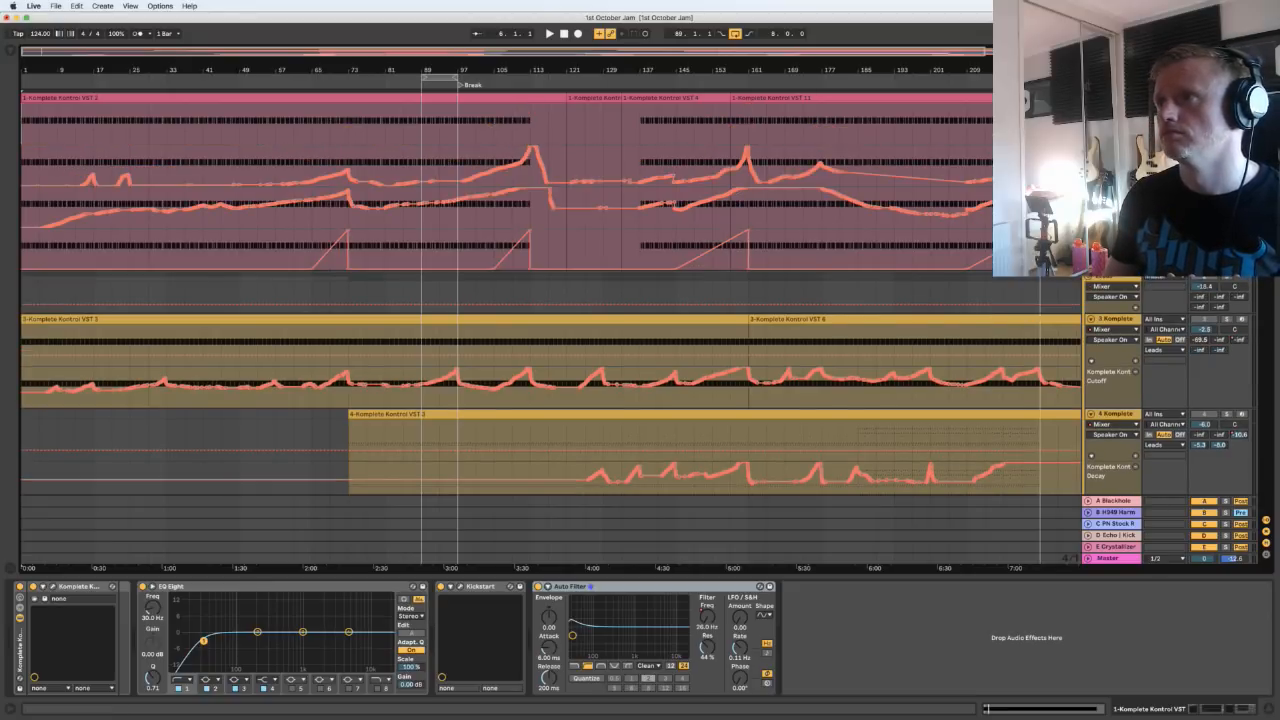
left_click(1115, 140)
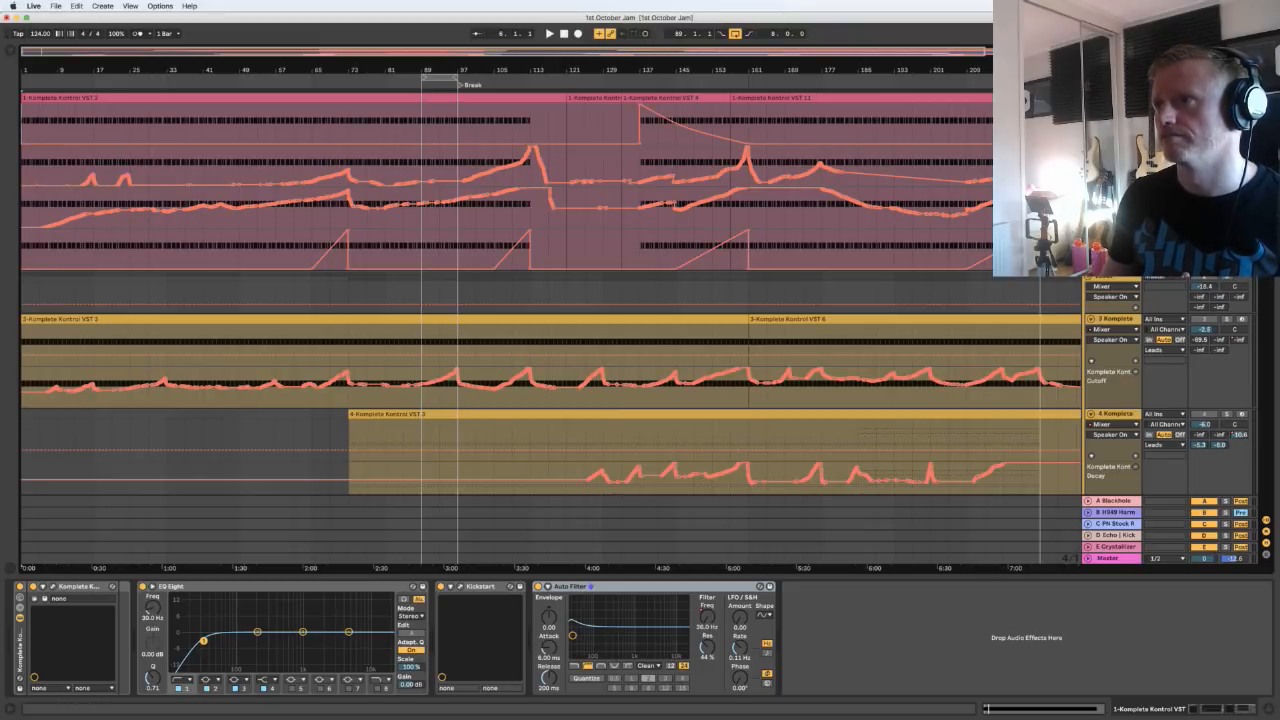
left_click(1135, 140)
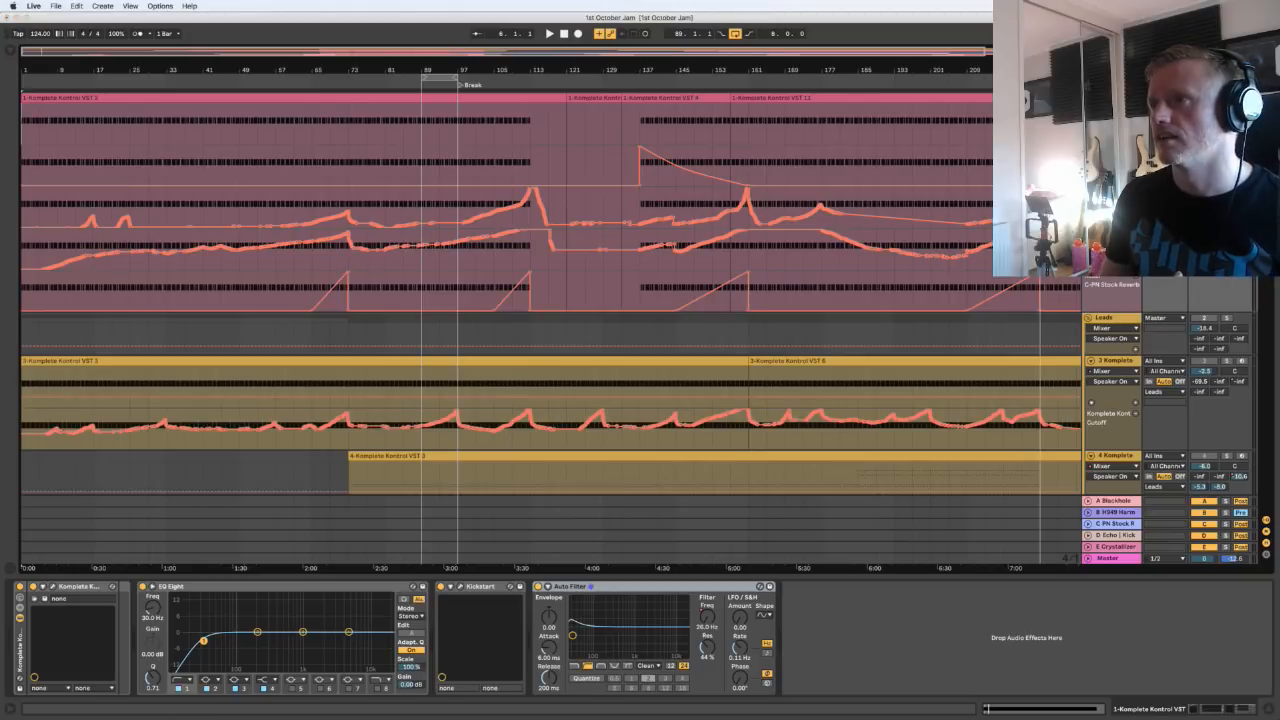
Display the Komplete Kontrol Mod 2 automation in the first track's main lane and fit more of the arrangement in view
left_click(1115, 130)
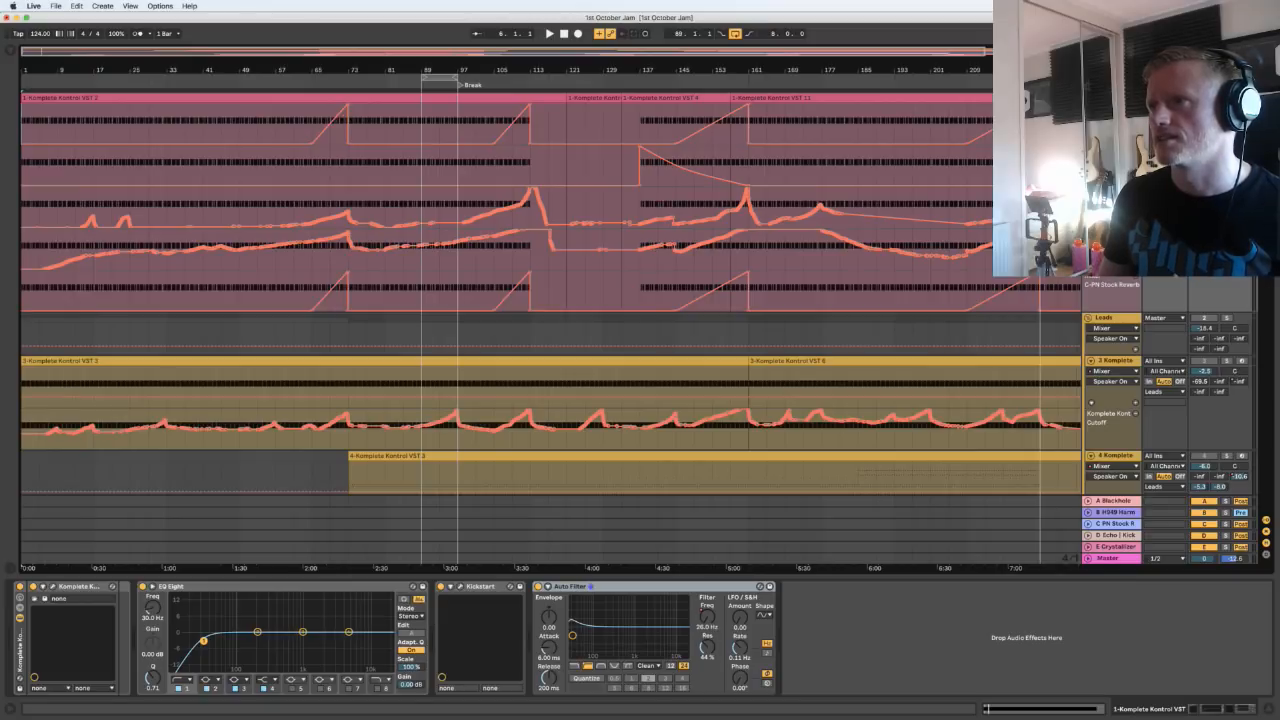
left_click(1115, 120)
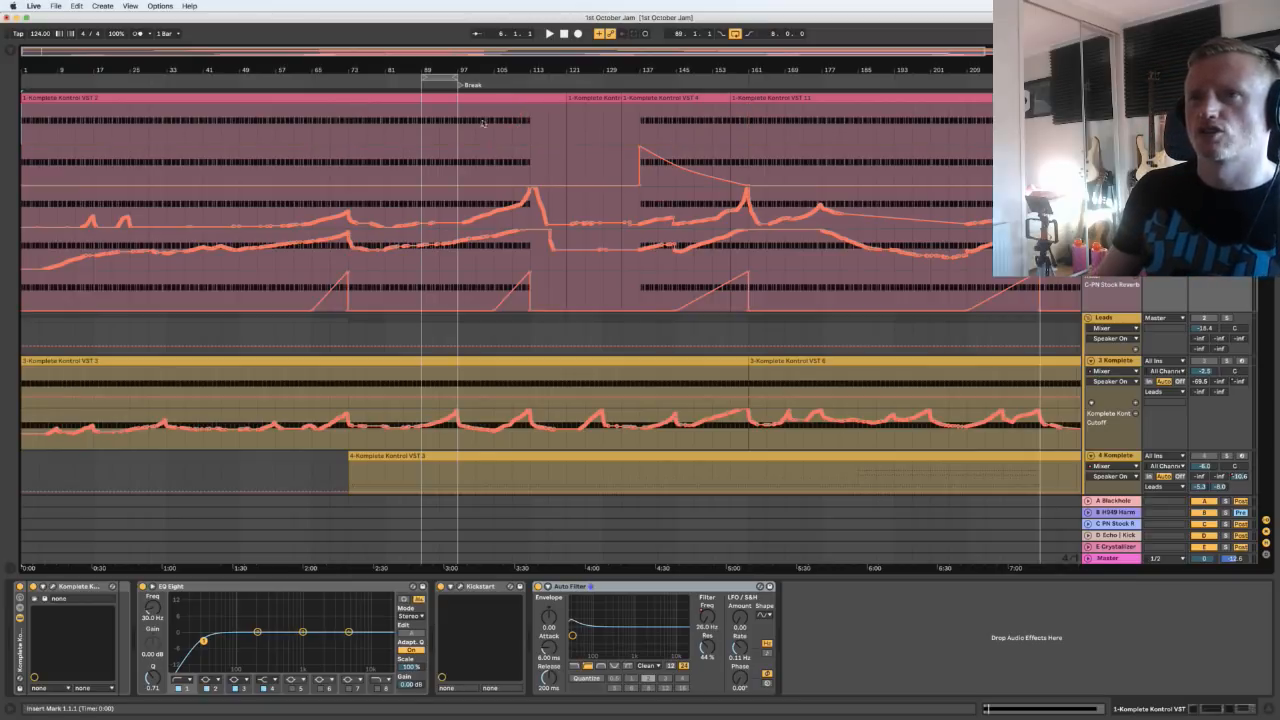
left_click_drag(483, 69, 483, 58)
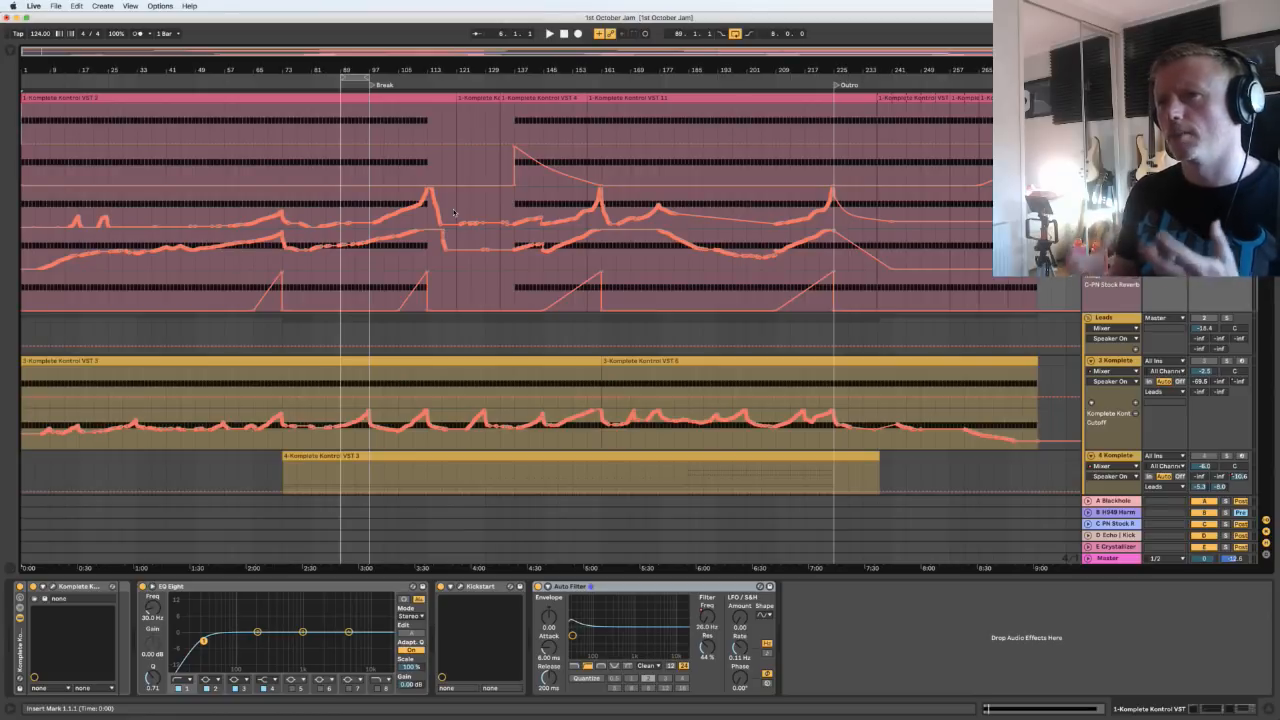
scroll(310, 165, "down", 1)
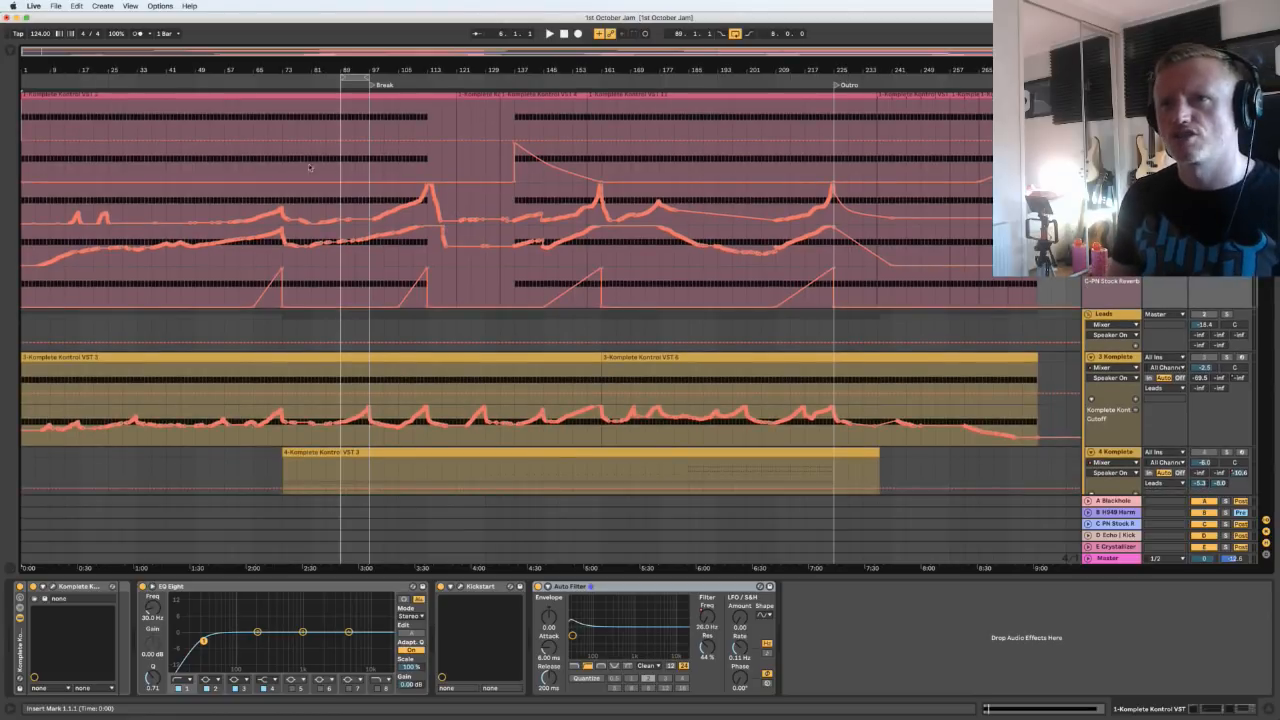
scroll(248, 132, "down", 1)
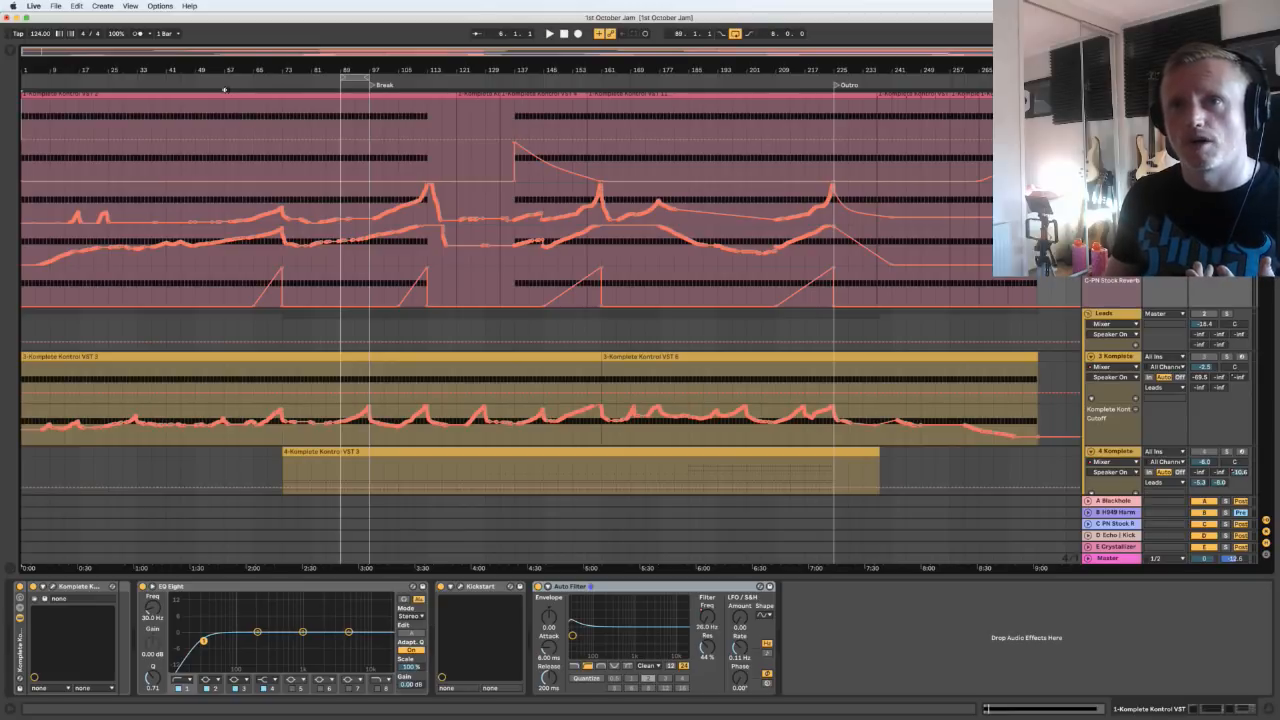
Play the first track from about bar 56 with Razor open below the automation lanes to examine how its spectrum changes
left_click(225, 90)
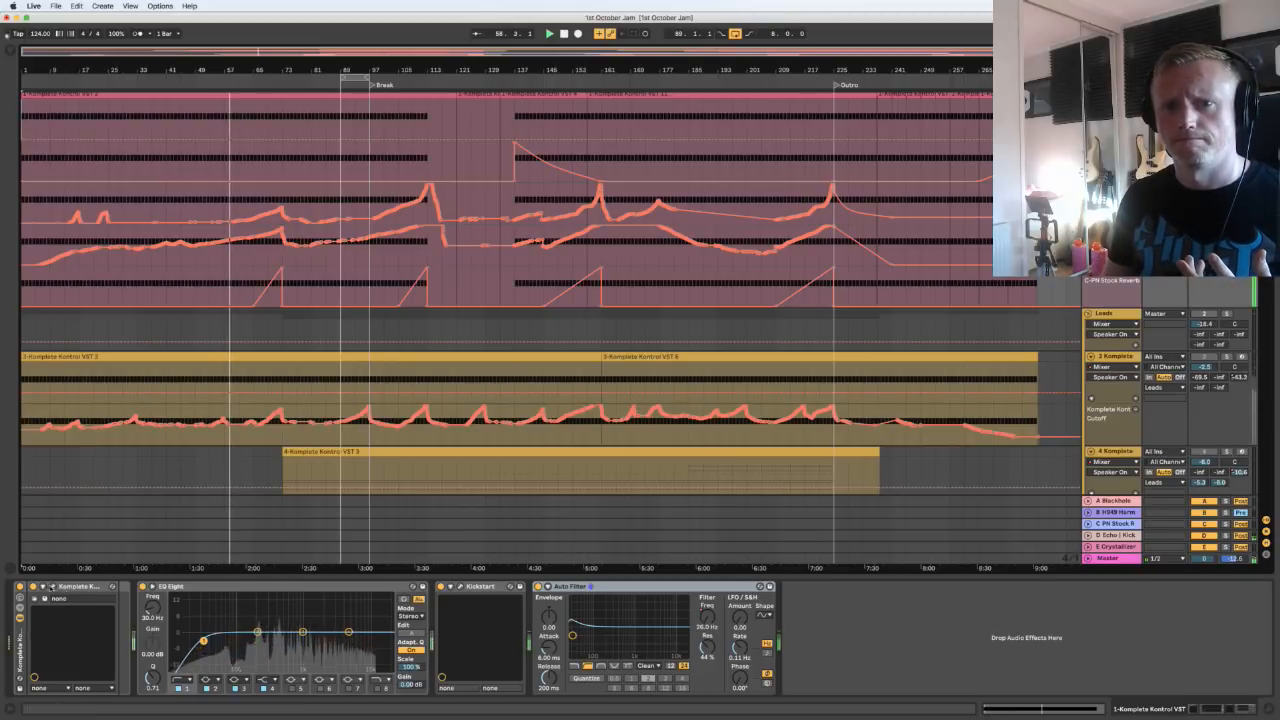
left_click(53, 587)
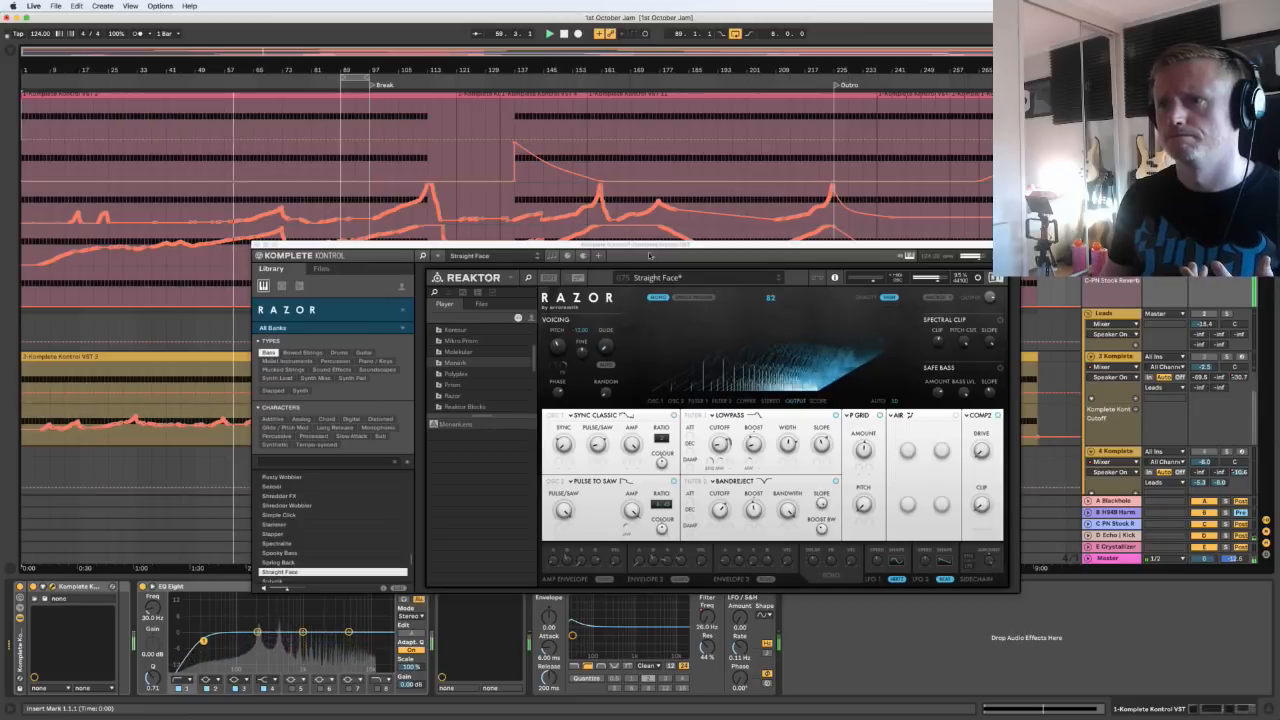
left_click_drag(649, 245, 649, 352)
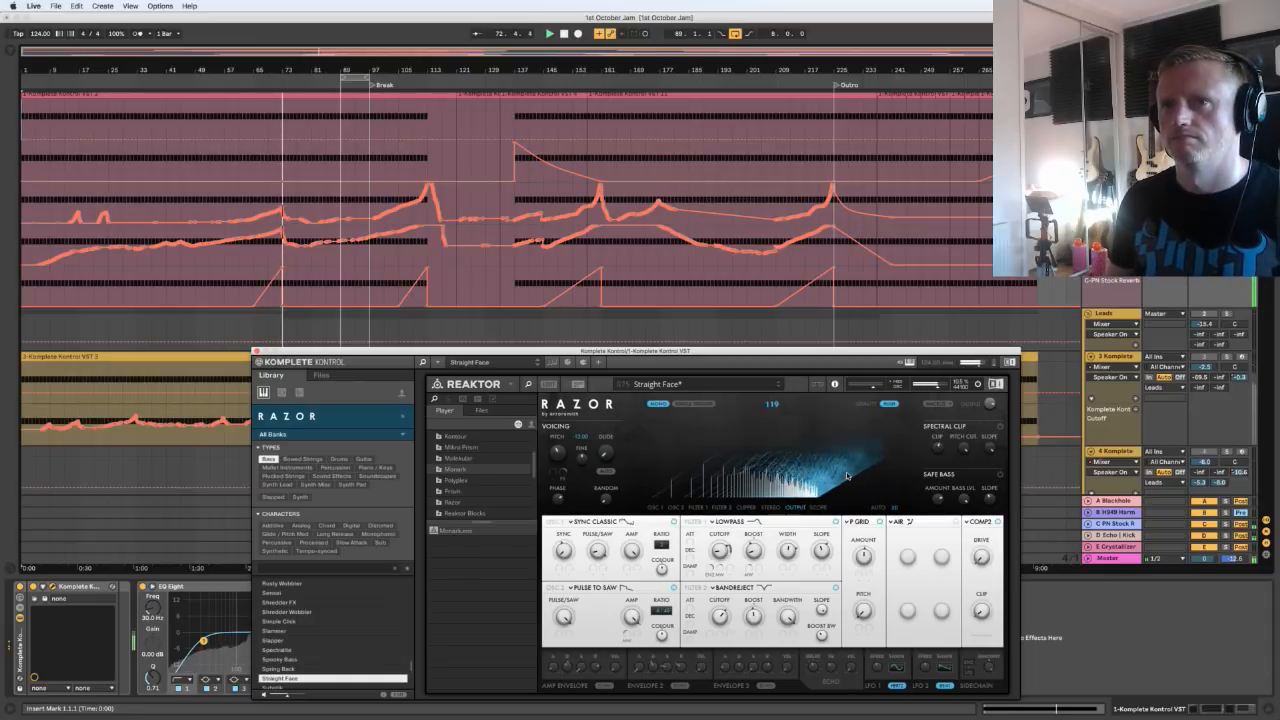
key("space")
Play the build-up just before bar 113 to examine Razor's spectrum at the automation peak, and stop playback
left_click(407, 193)
key("space")
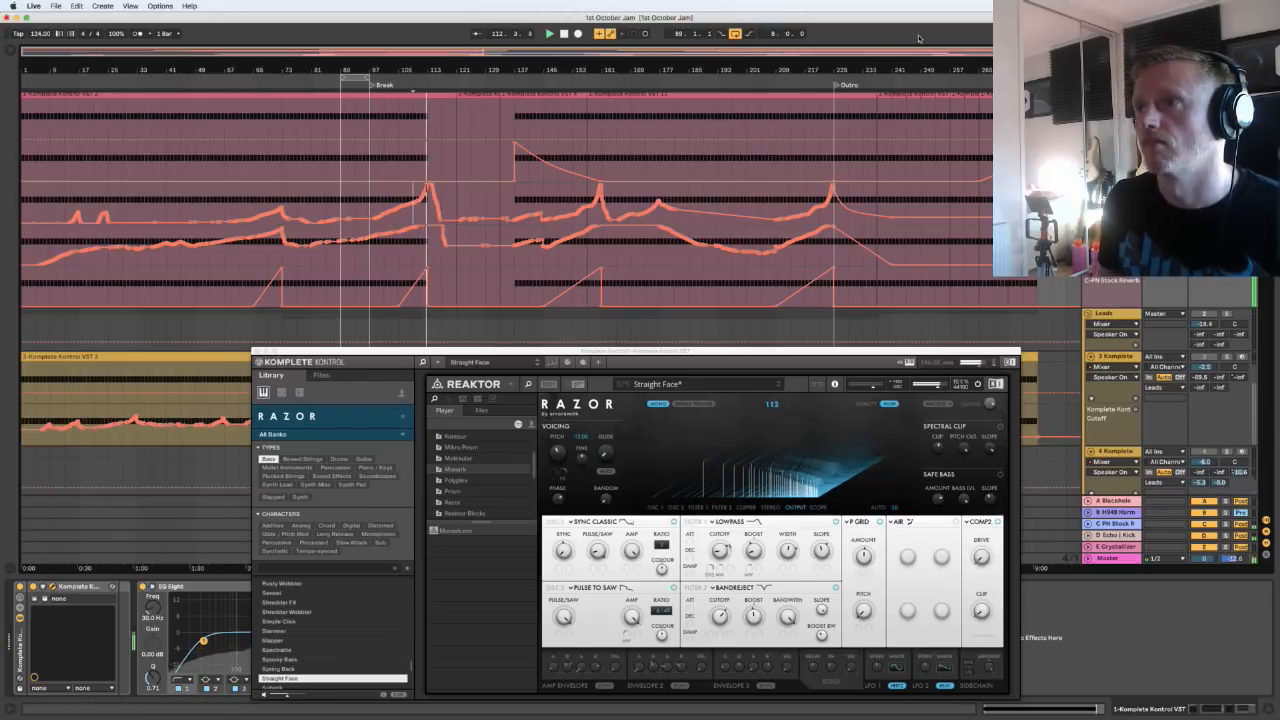
key("space")
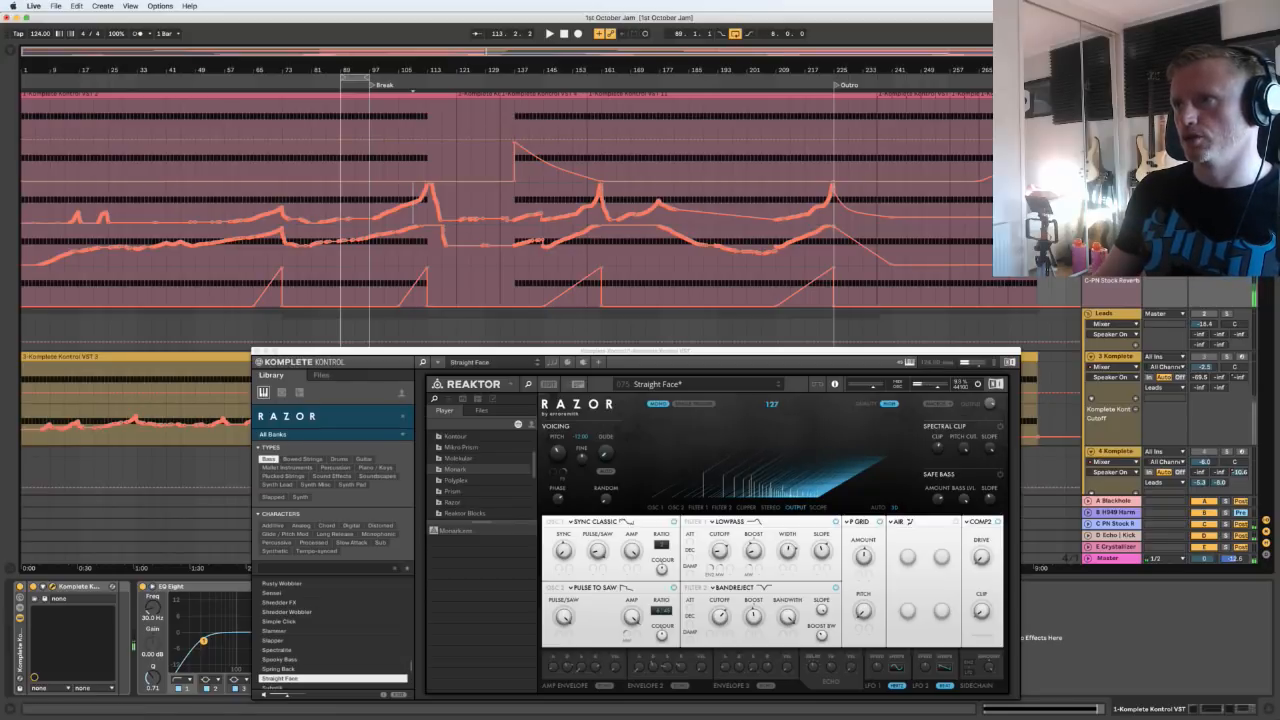
Bring the automation lane names into view by shifting the project window, and switch Razor's display to its macro controls
left_click_drag(1074, 8, 666, 2)
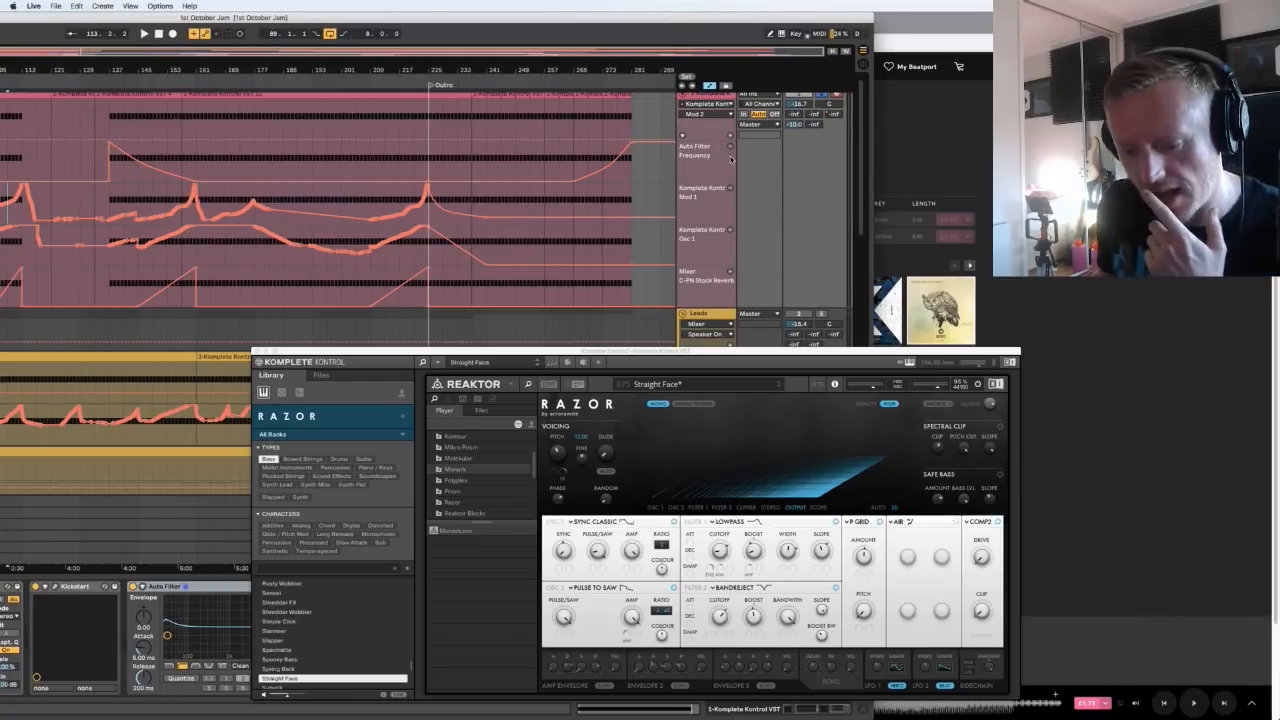
left_click(694, 353)
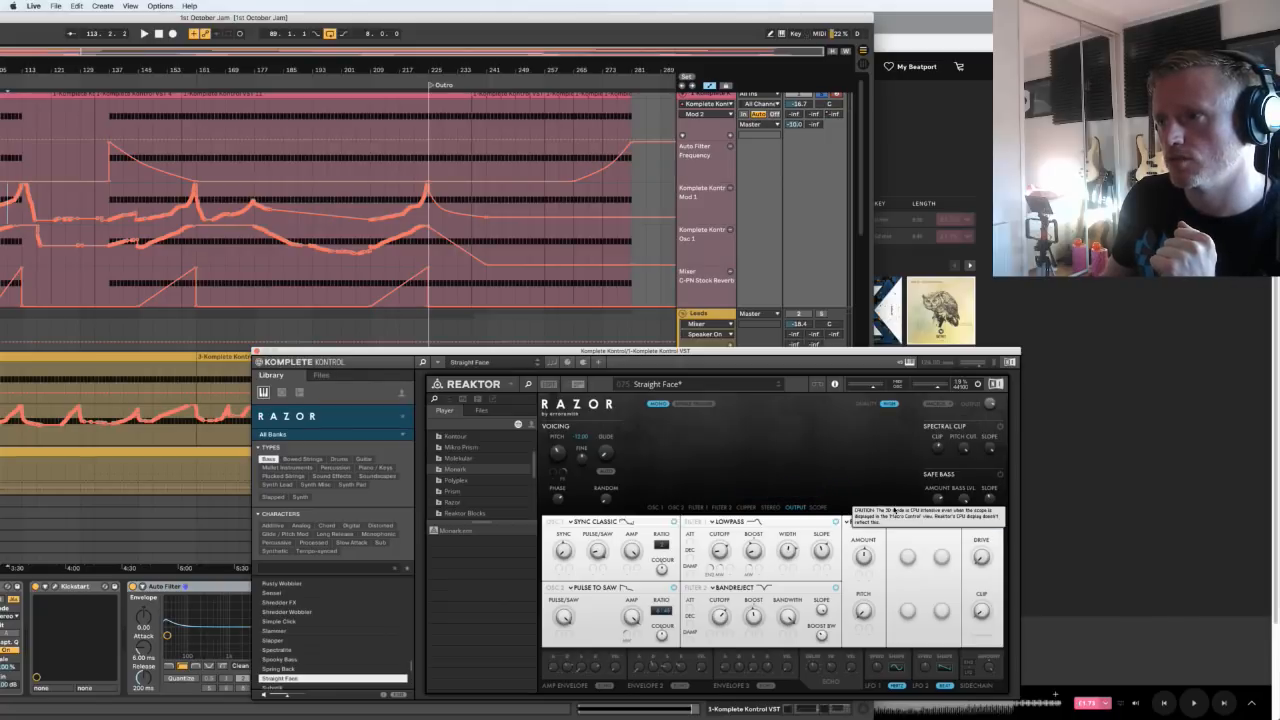
left_click(940, 404)
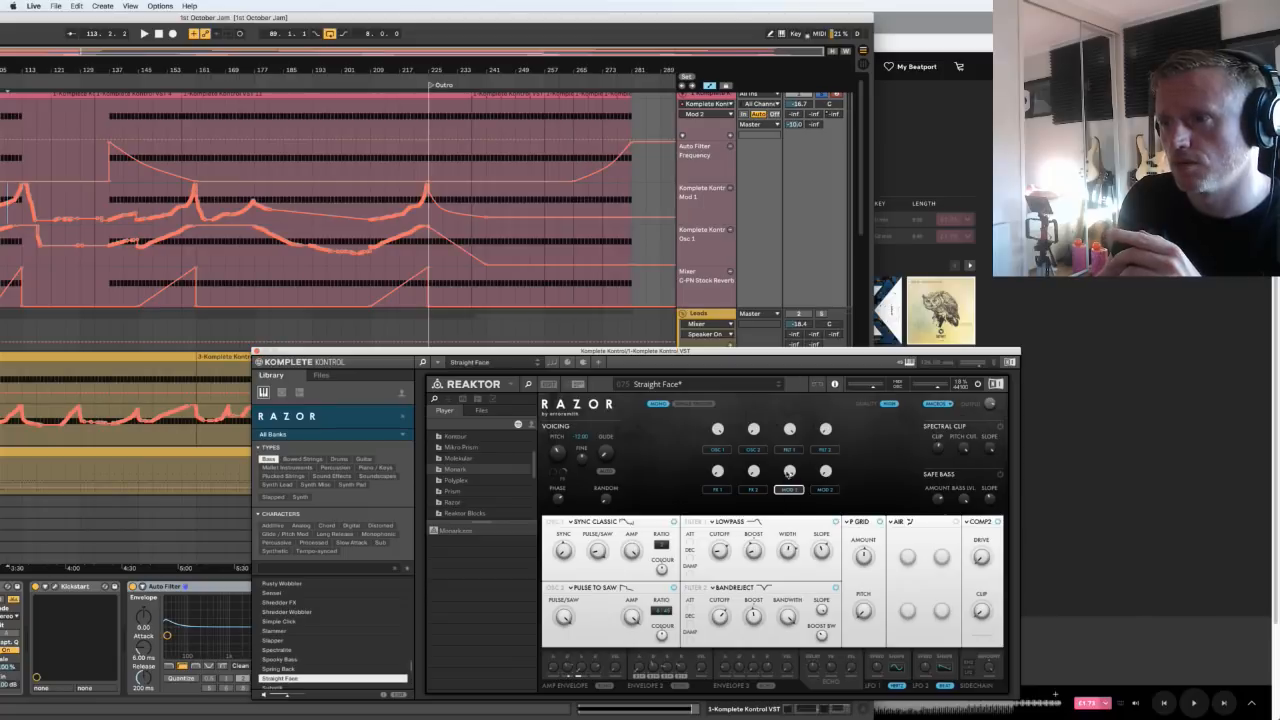
Turn Razor's Mod 1 macro during playback in the outro to examine which parameters it controls
mouse_move(789, 472)
left_mouse_down()
mouse_move(791, 528)
mouse_move(795, 452)
left_mouse_up()
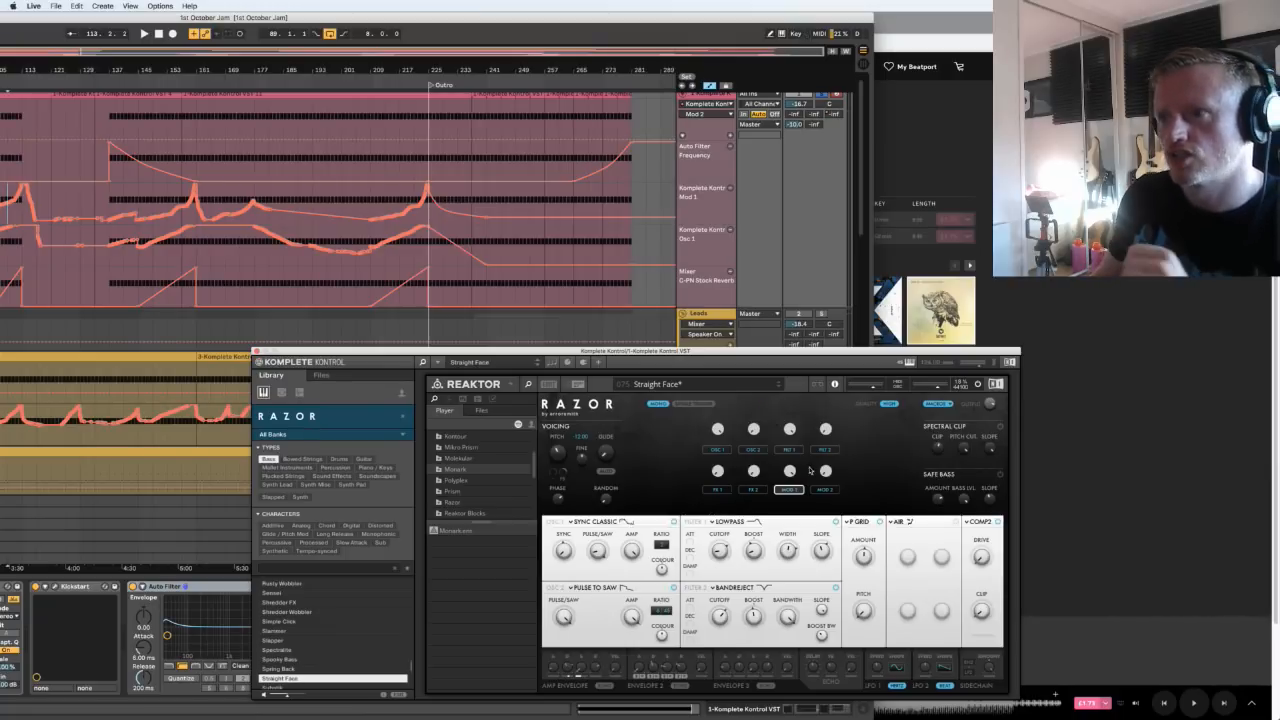
left_click(474, 122)
key("space")
mouse_move(789, 470)
left_mouse_down()
mouse_move(796, 414)
mouse_move(792, 487)
left_mouse_up()
left_click(789, 489)
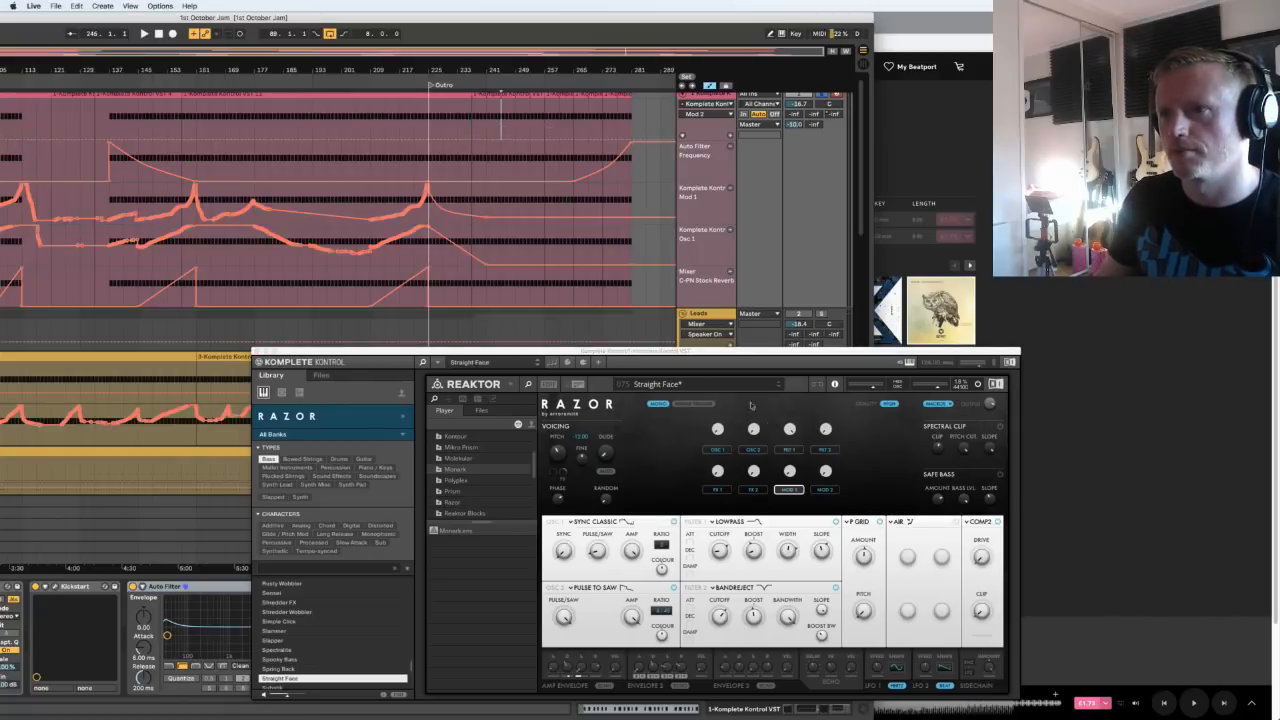
Play the outro while turning Razor's Osc 1 macro to hear its effect on the oscillators
key("space")
mouse_move(718, 429)
left_mouse_down()
mouse_move(725, 371)
mouse_move(717, 438)
left_mouse_up()
key("space")
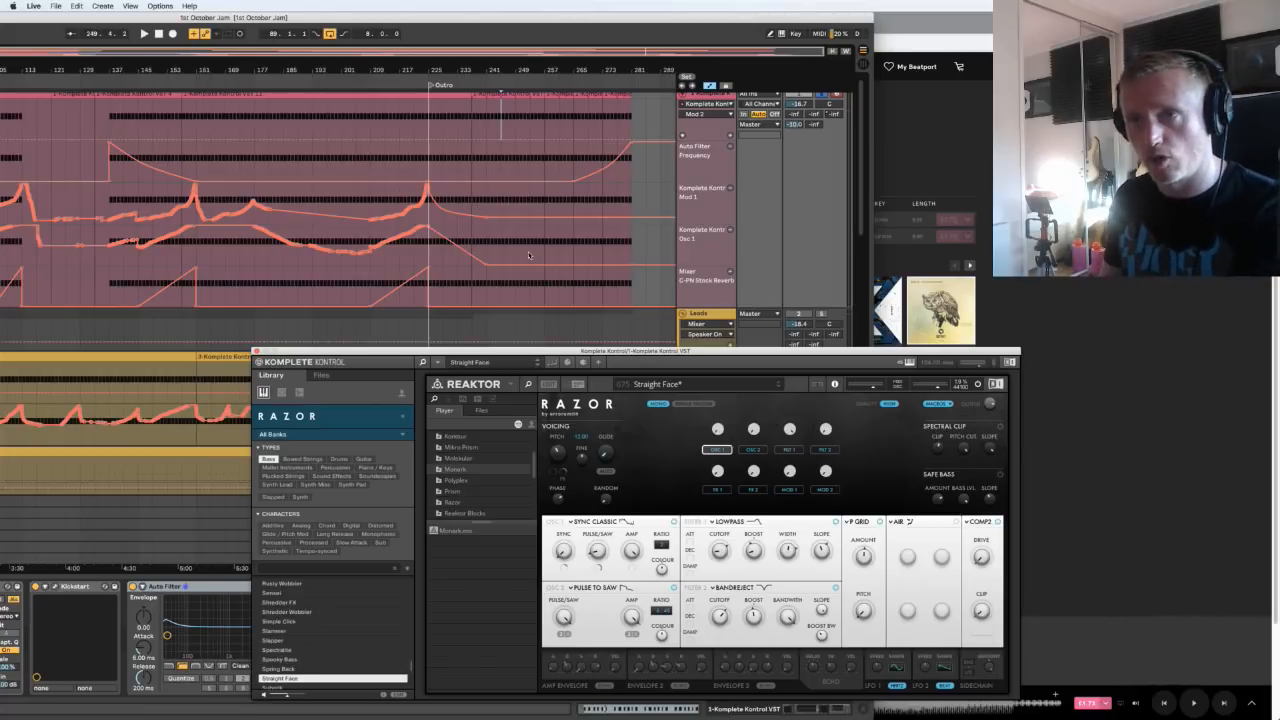
Play the rising Auto Filter Frequency automation near the end of the arrangement, and close the Razor window
left_click(699, 168)
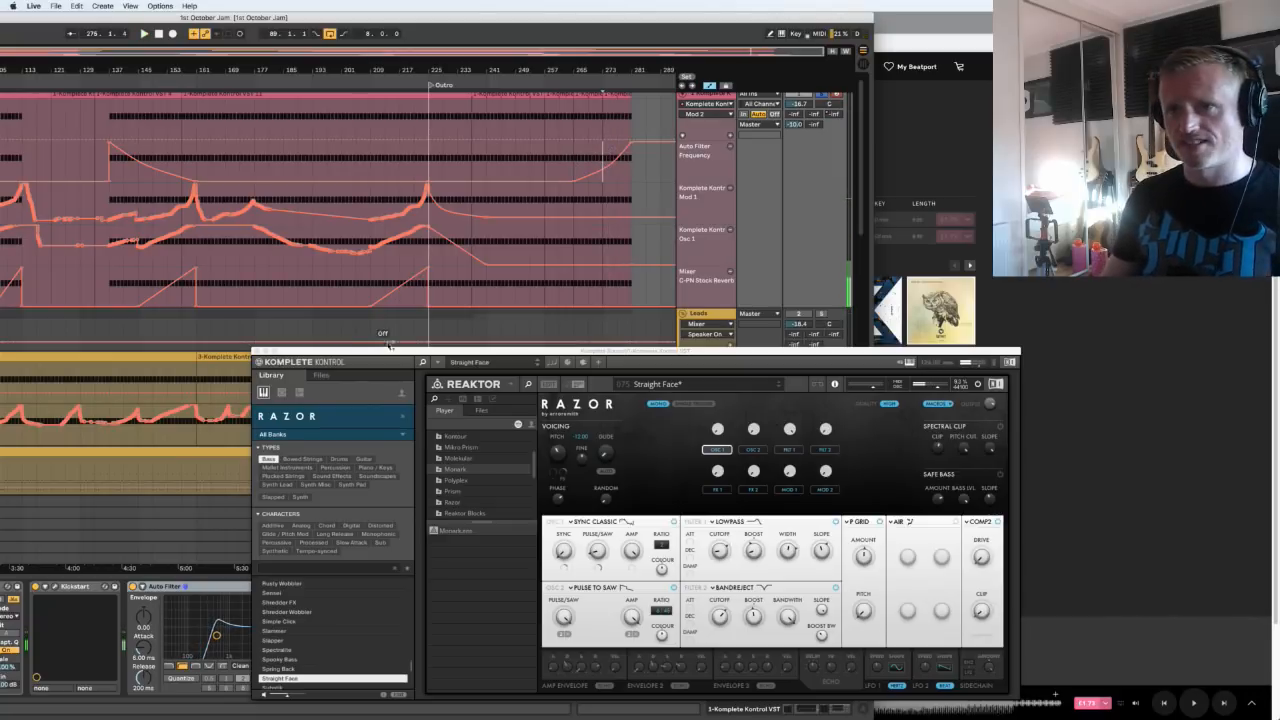
left_click(258, 355)
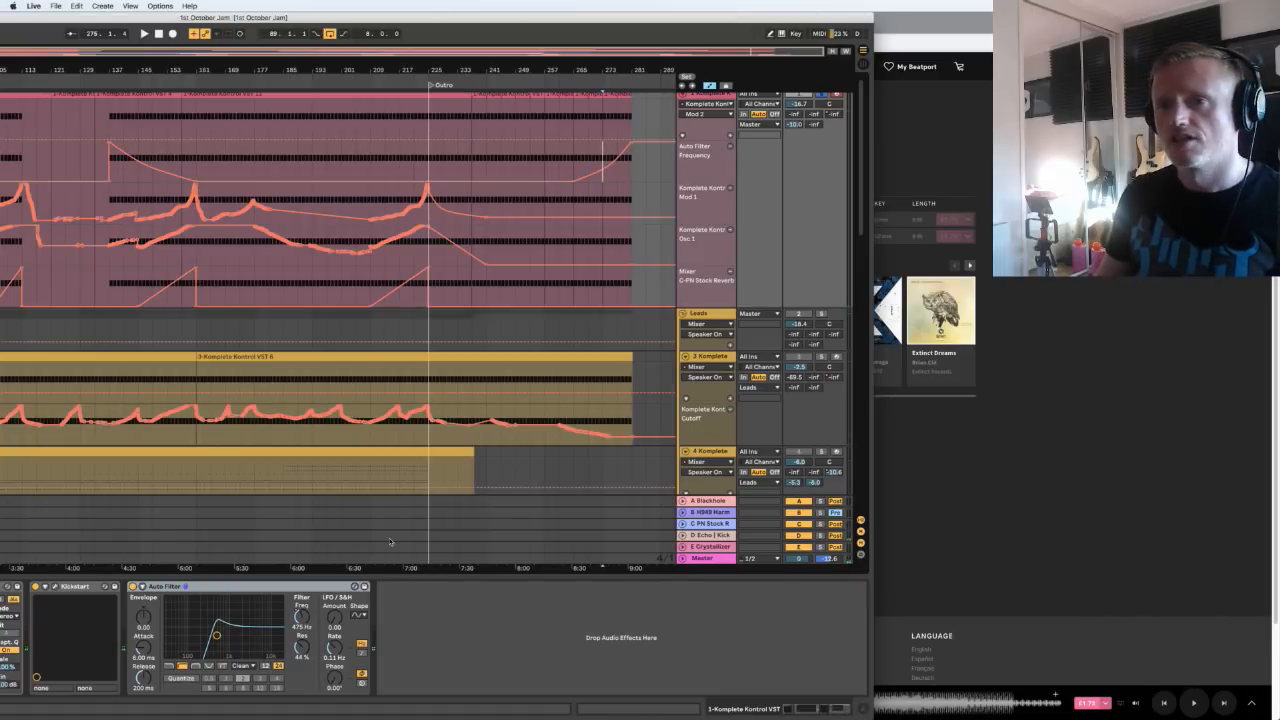
scroll(729, 109, "up", 1)
left_click(712, 98)
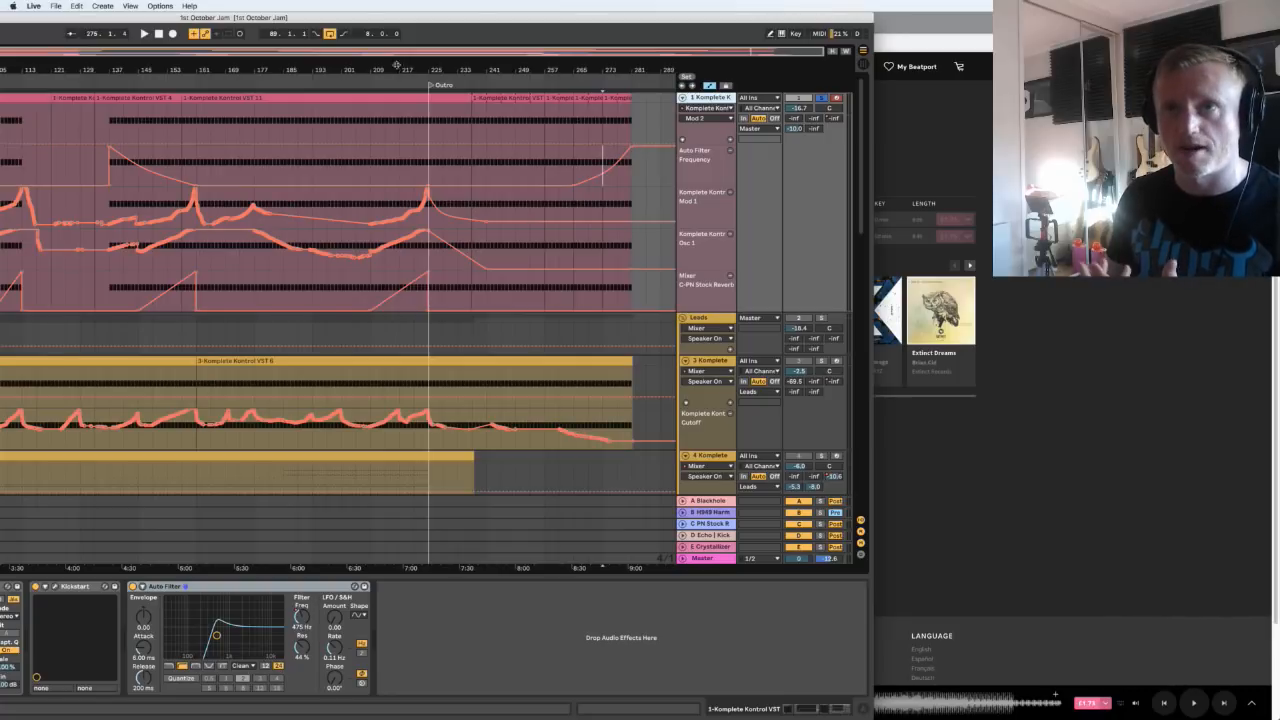
Move the project window back to fill the screen and return the playhead to bar 1
left_click_drag(283, 18, 322, 18)
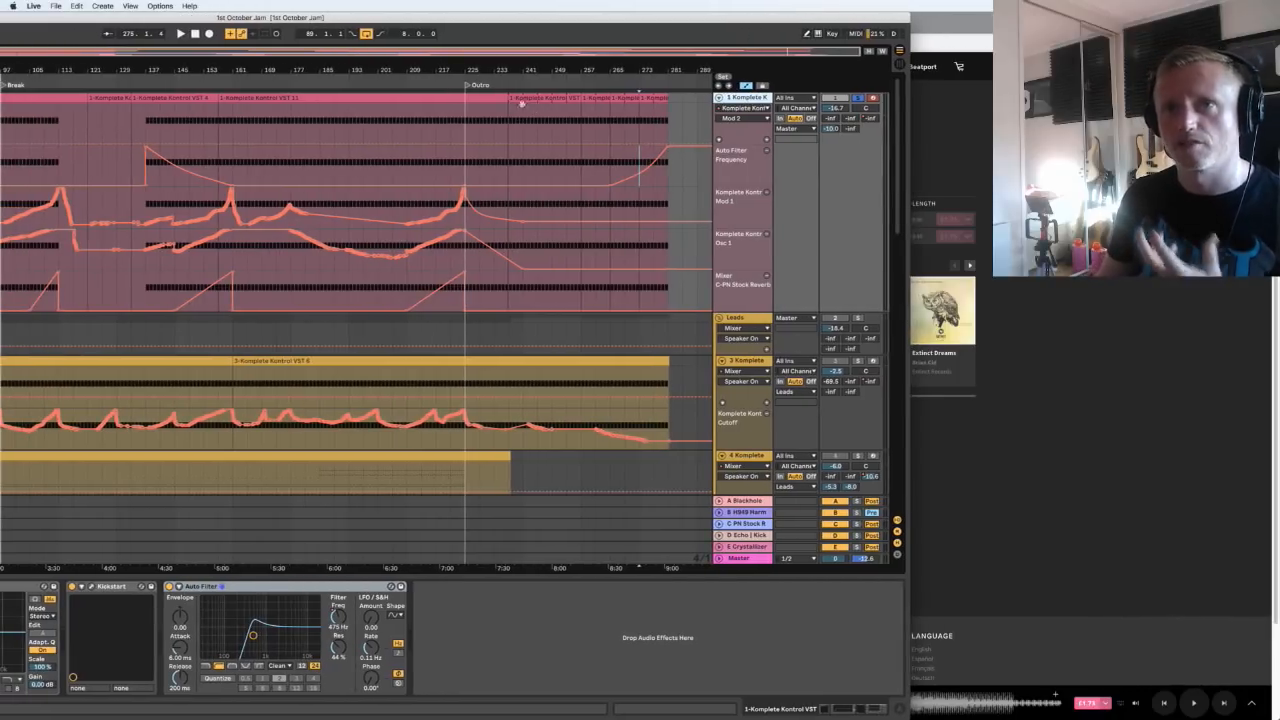
left_click_drag(447, 18, 815, 4)
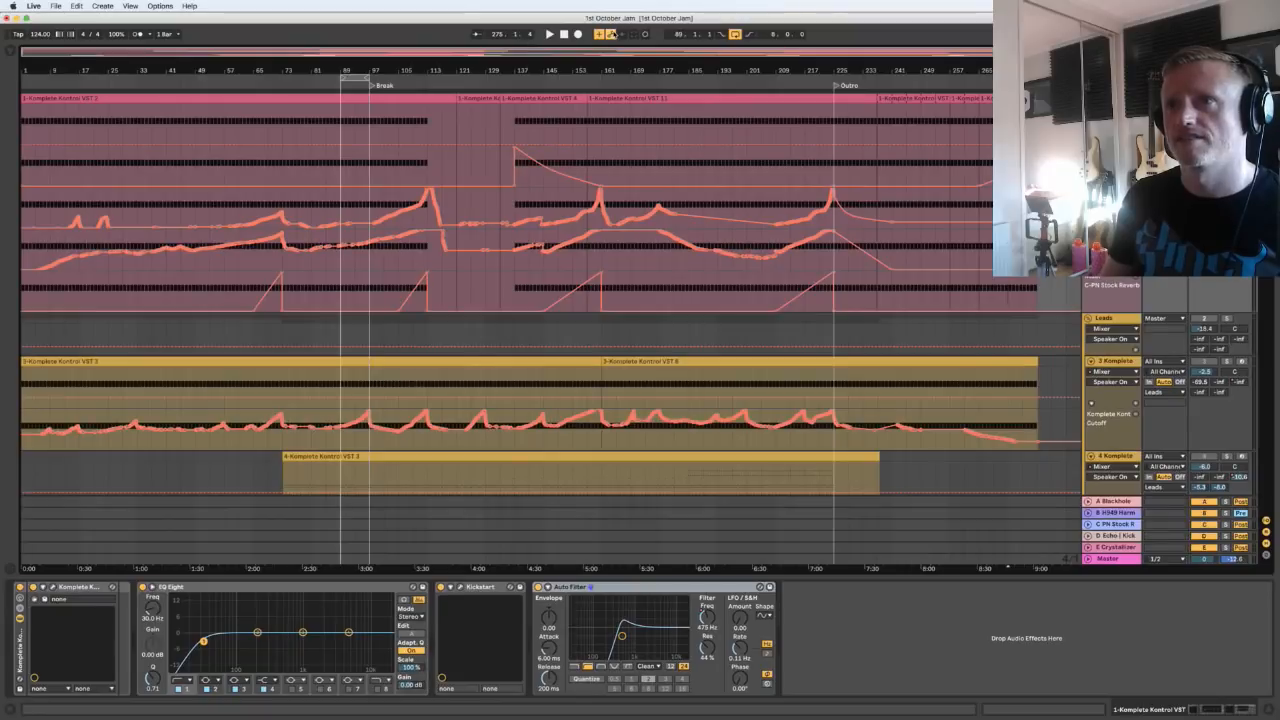
left_click(564, 35)
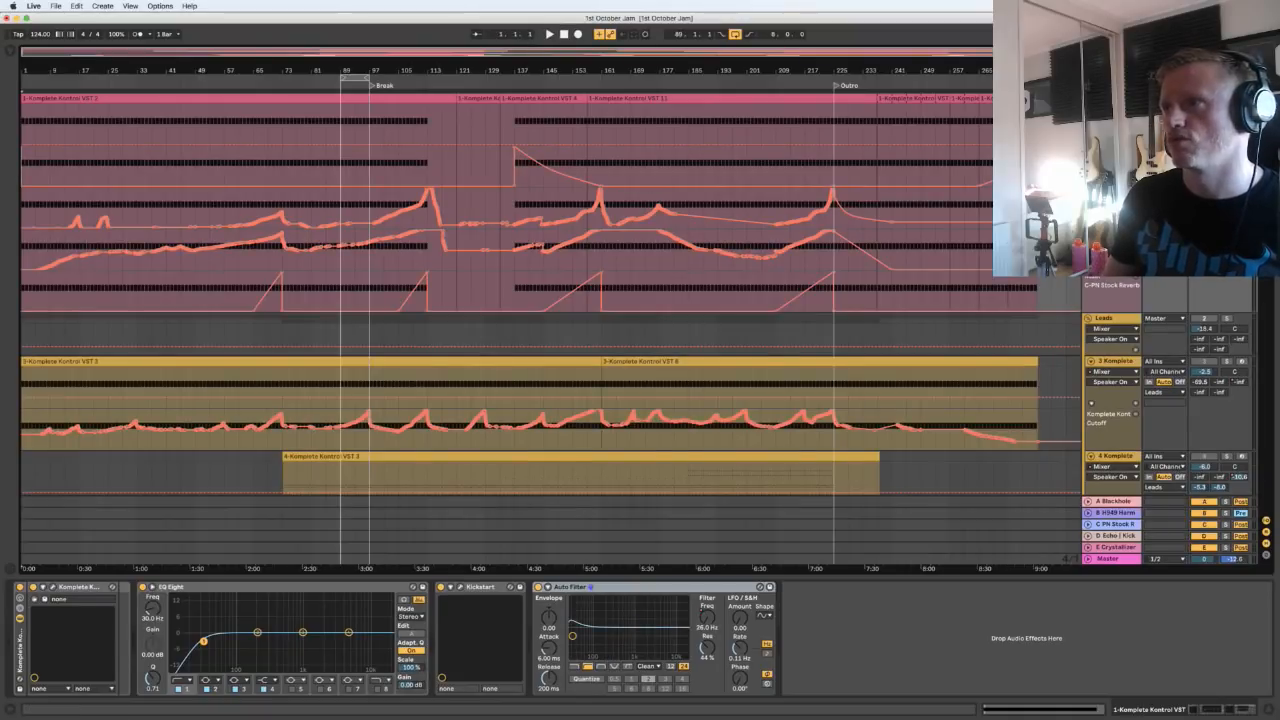
Activate the Leads group and its 3-Komplete and 4-Komplete tracks, and play the arrangement from the beginning
left_click(1203, 318)
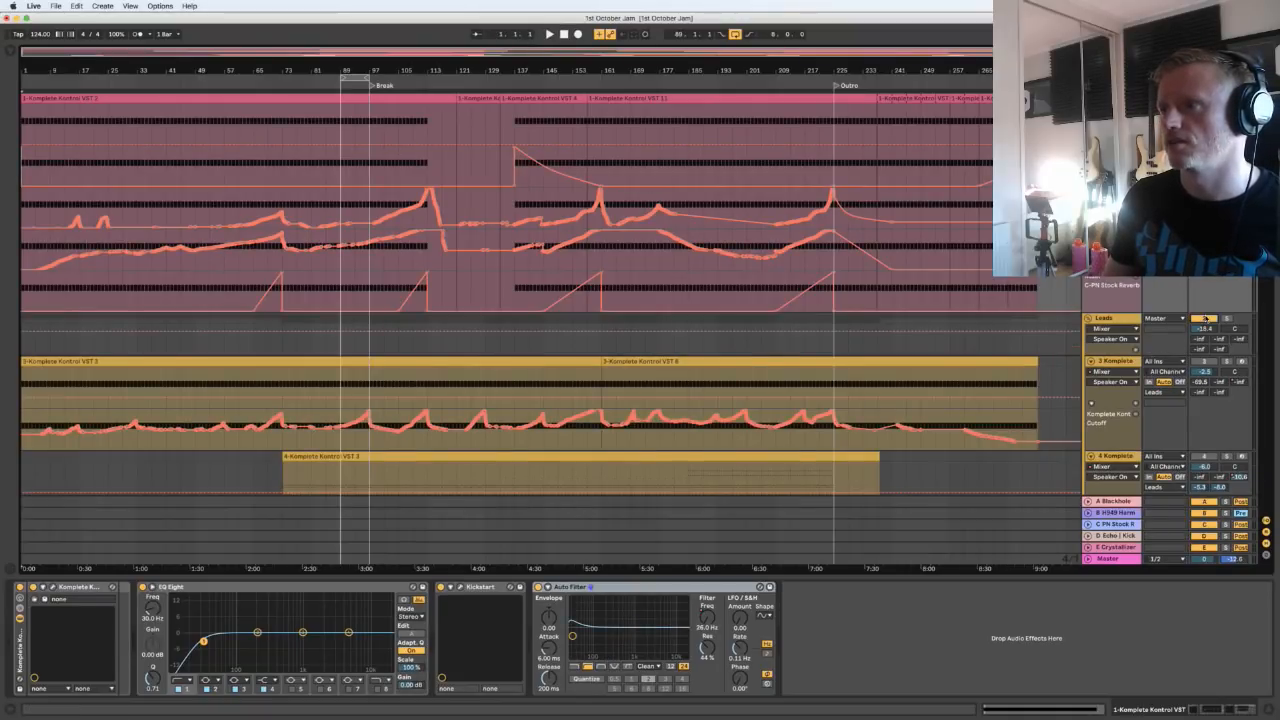
left_click(1204, 361)
left_click(1203, 456)
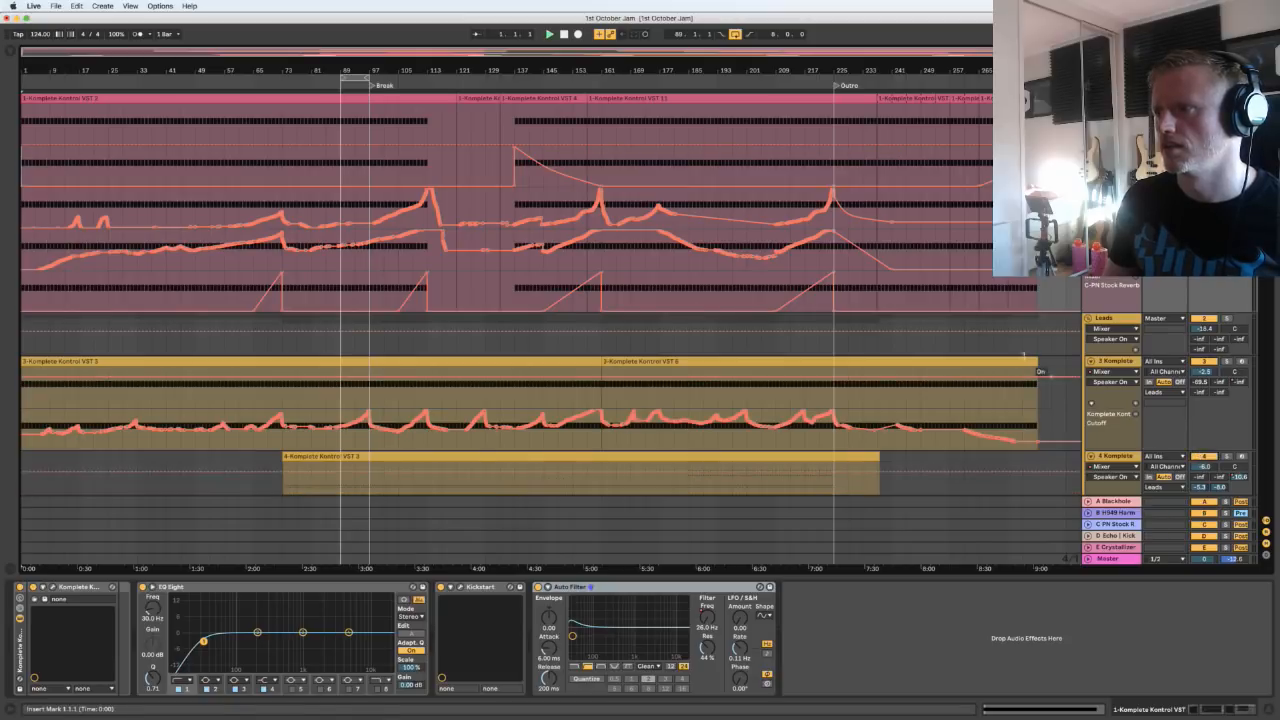
scroll(1030, 370, "down", 3)
scroll(1030, 350, "down", 5)
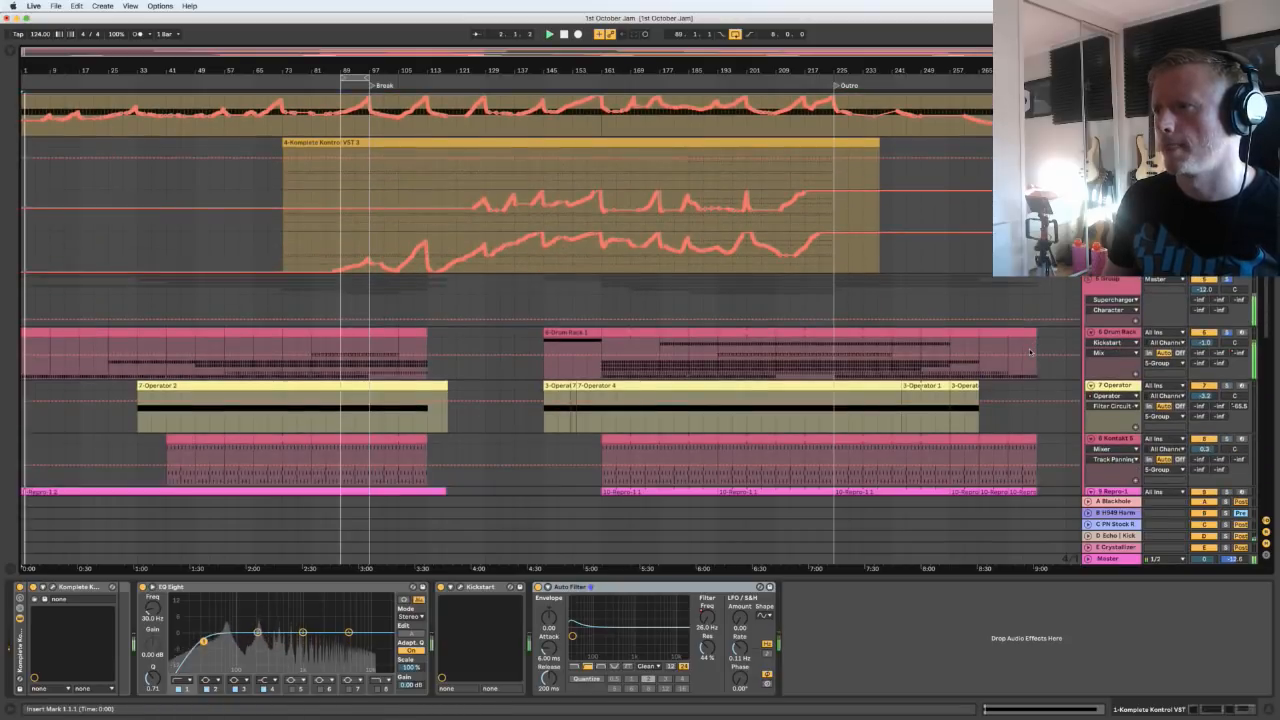
scroll(1030, 352, "up", 1)
scroll(1031, 351, "up", 8)
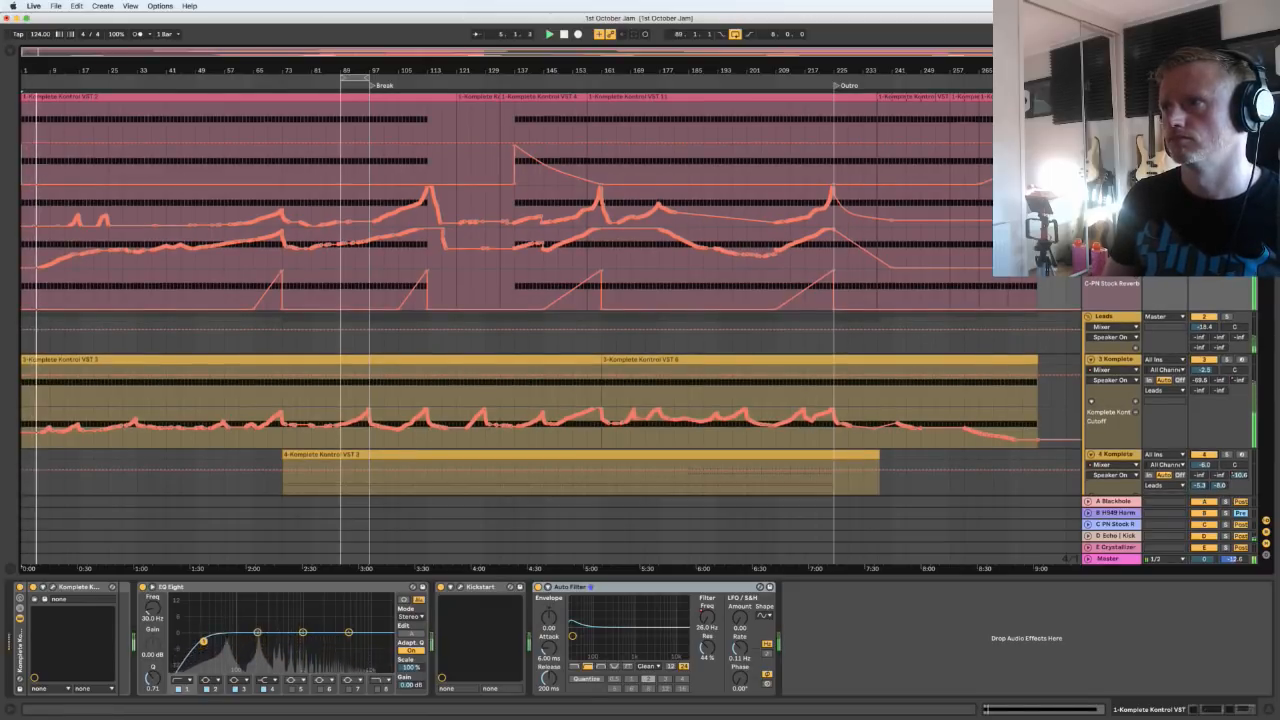
Bring up the Leads group and its 3-Komplete track, and give the track's Echo Dry Wet automation its own lane
scroll(540, 330, "down", 4)
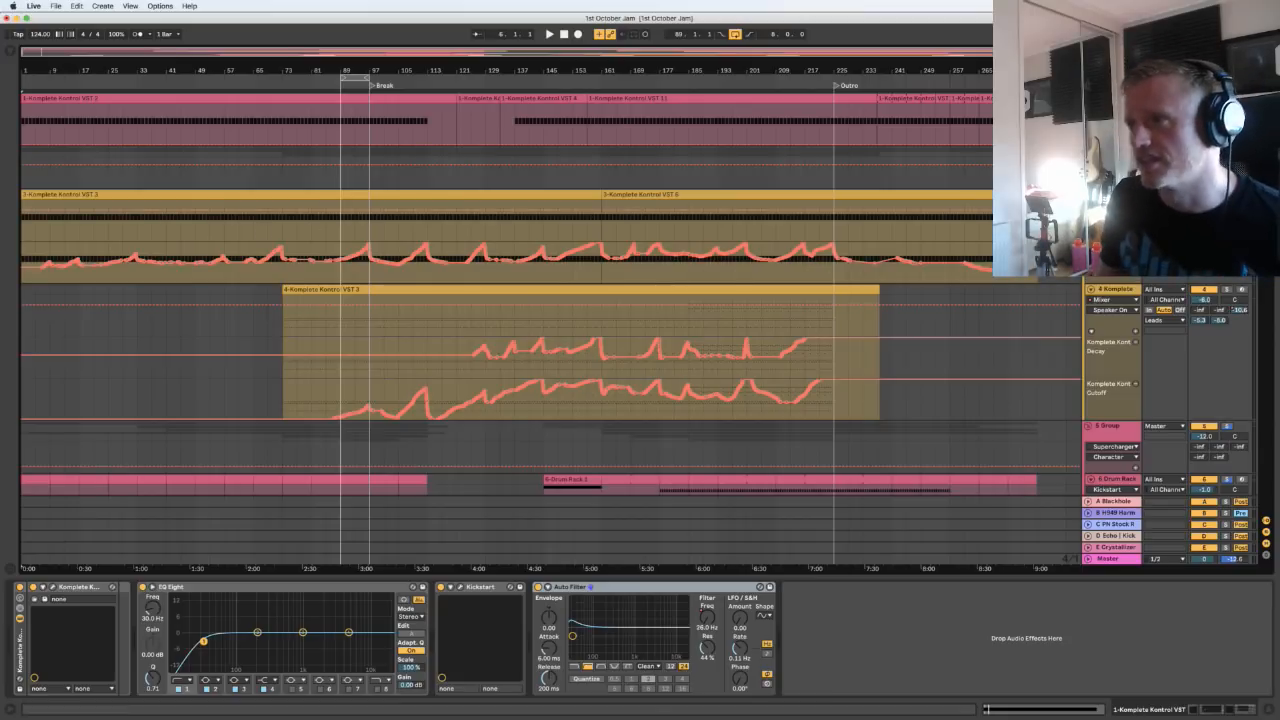
left_click(1112, 151)
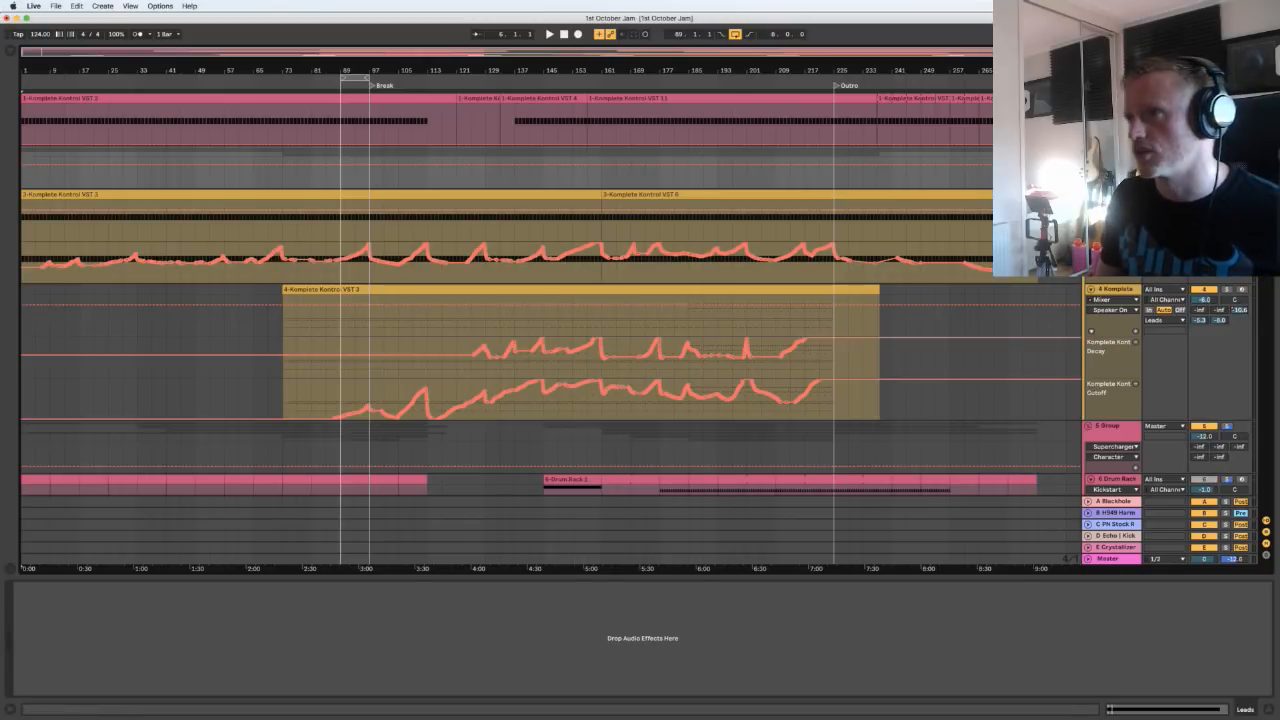
left_click(1112, 196)
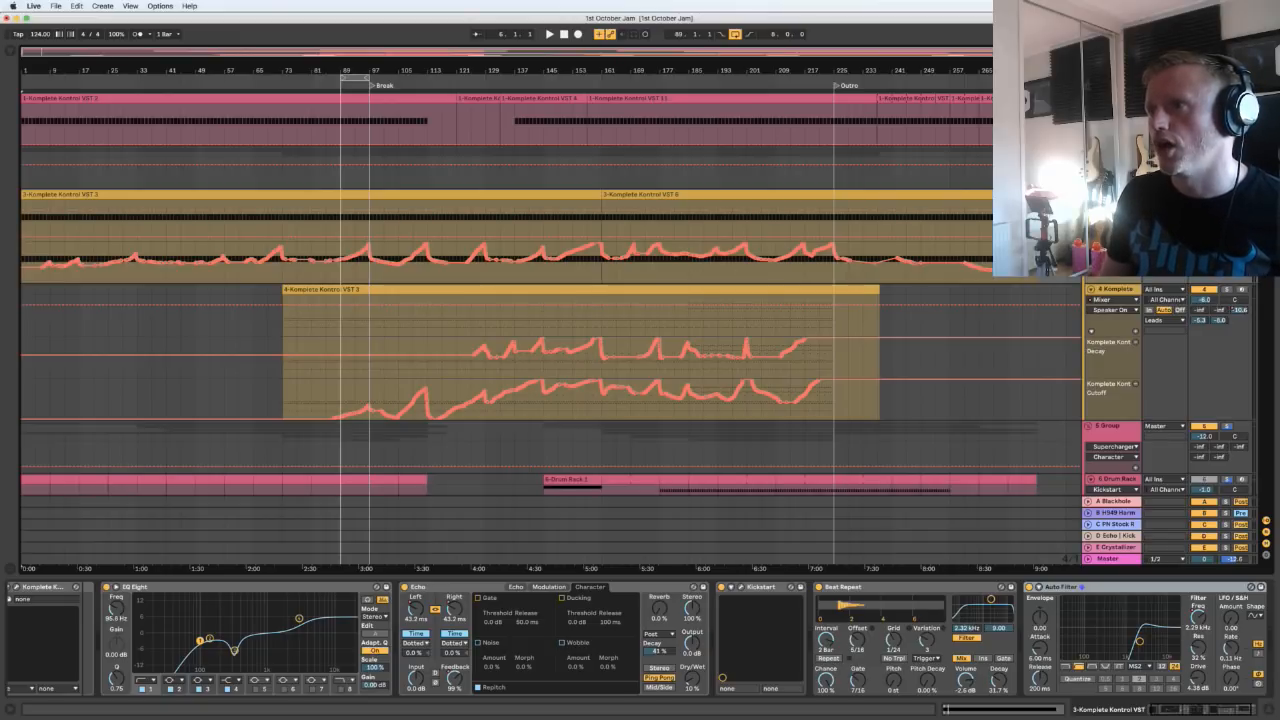
left_click(1136, 236)
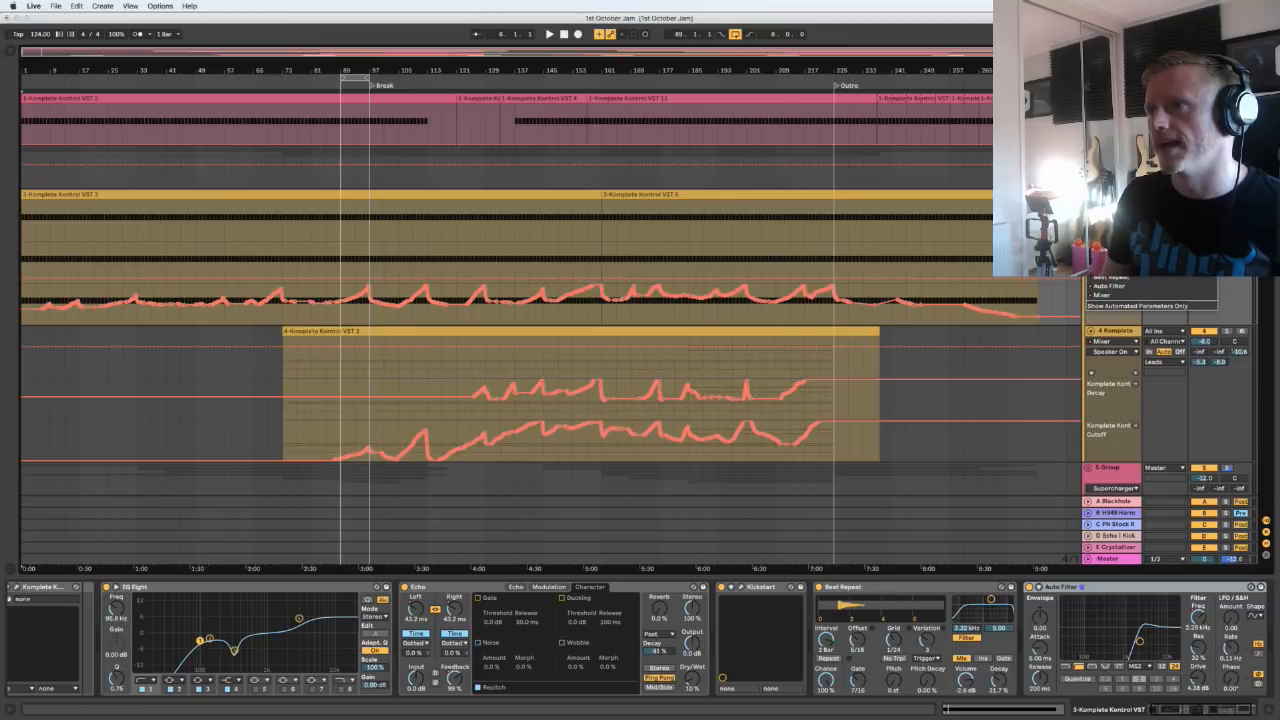
Choose Komplete Kontrol's In 6 parameter on the 3-Komplete track and show its automation in a separate lane
left_click(1115, 215)
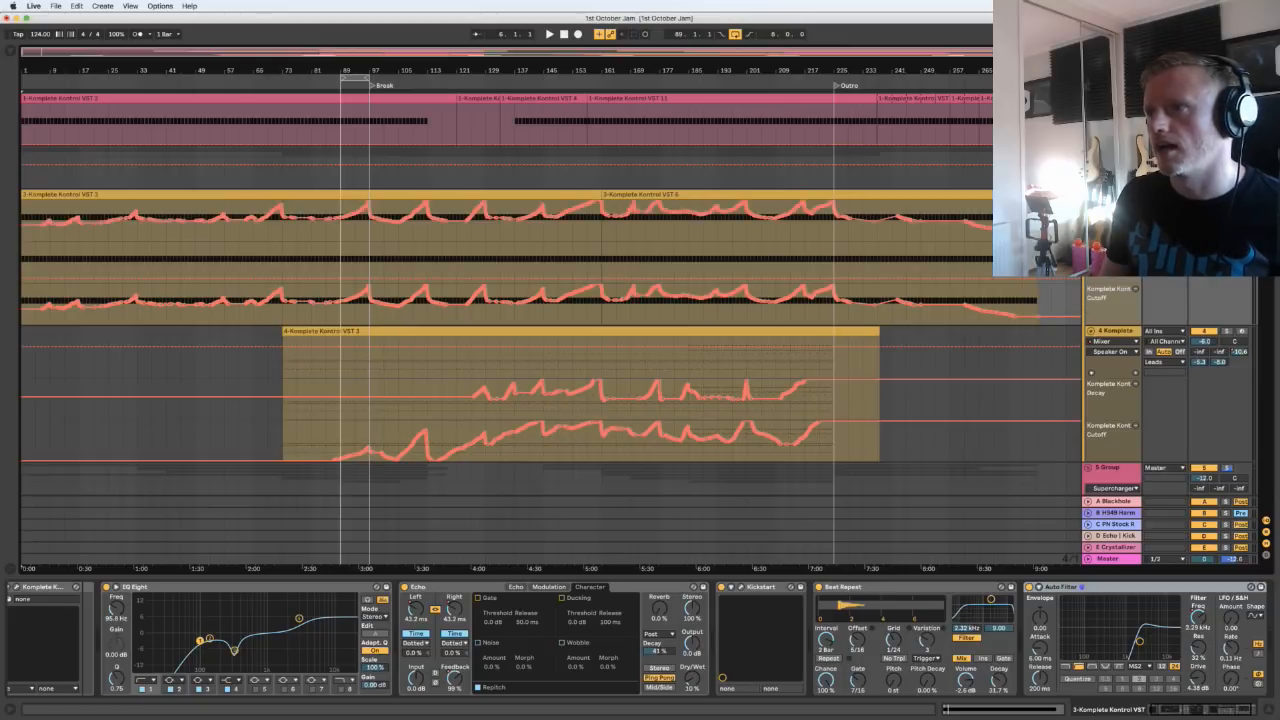
left_click(1115, 215)
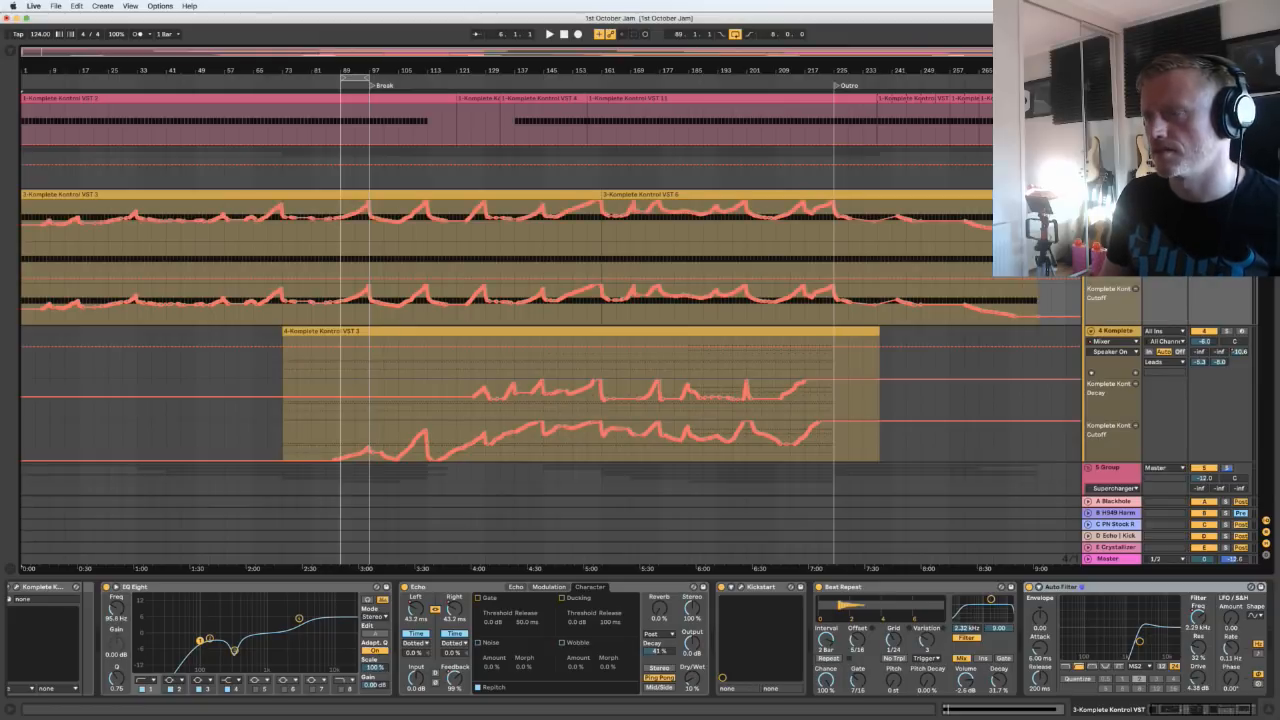
left_click(1115, 215)
left_click(1120, 232)
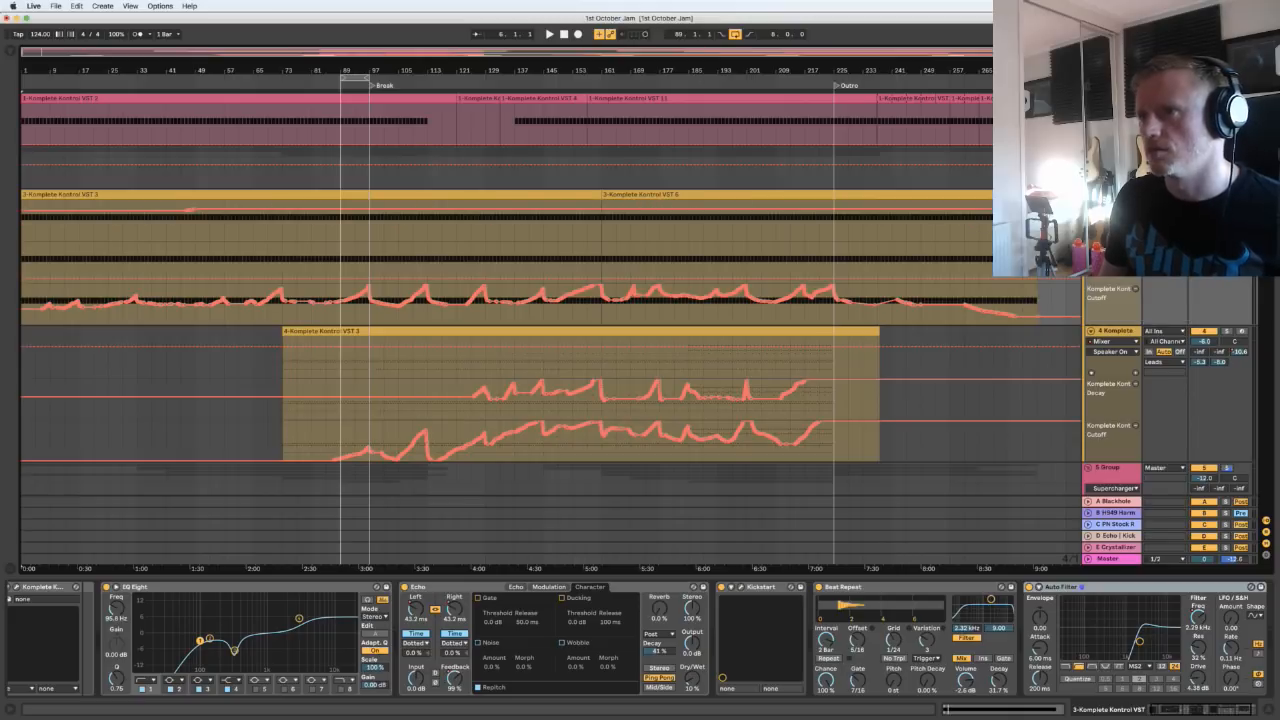
left_click(1135, 236)
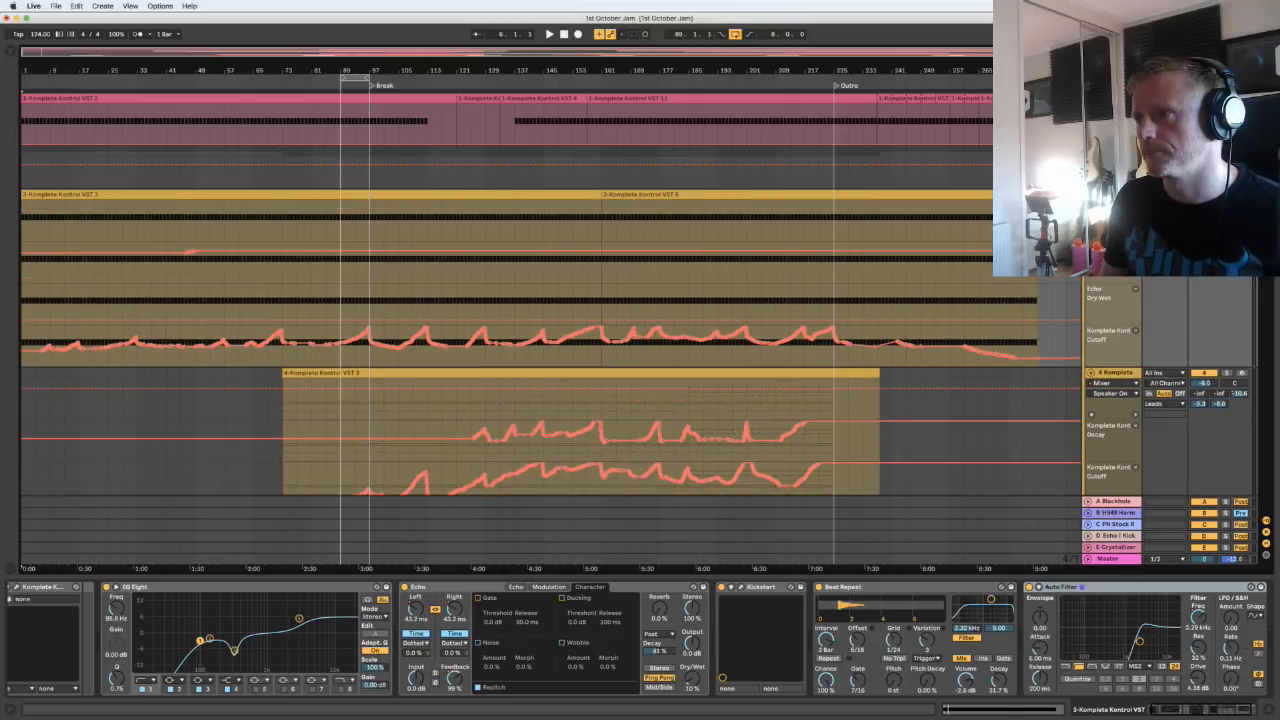
Add a separate automation lane for Komplete Kontrol's Decay parameter on the 3-Komplete track
left_click(1115, 205)
left_click(1115, 239)
left_click(1115, 215)
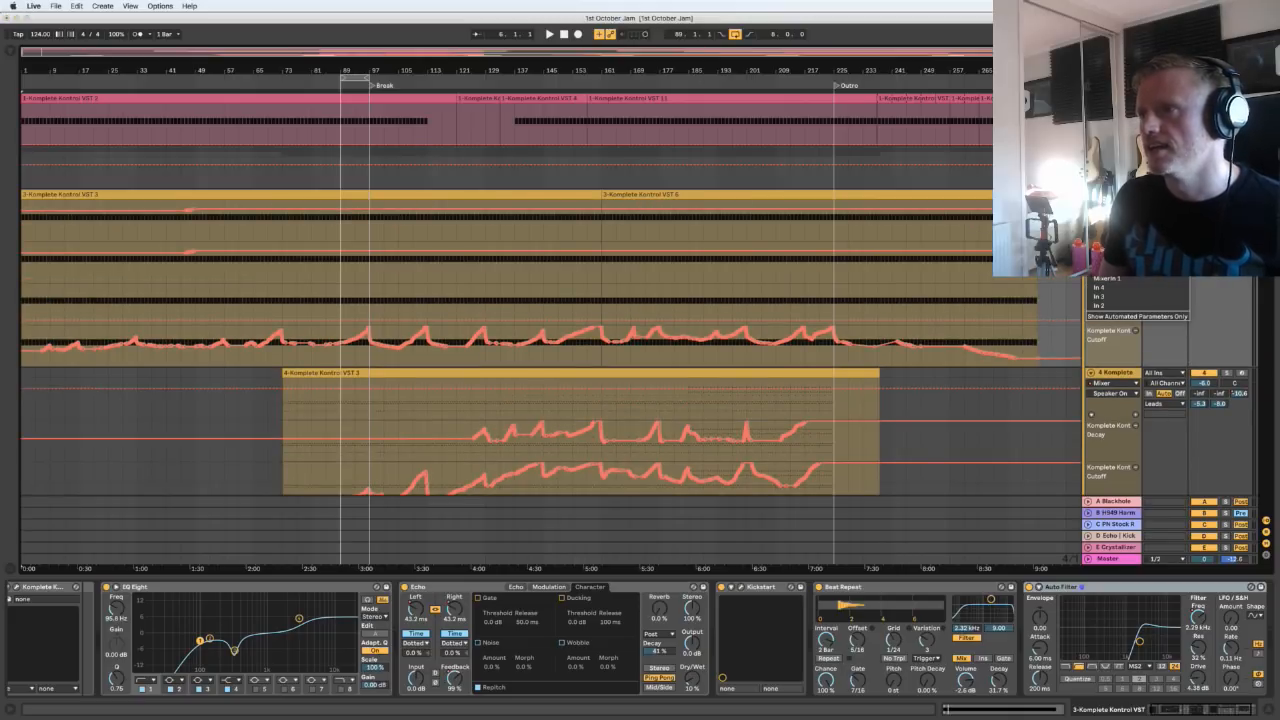
left_click(1118, 240)
left_click(1135, 236)
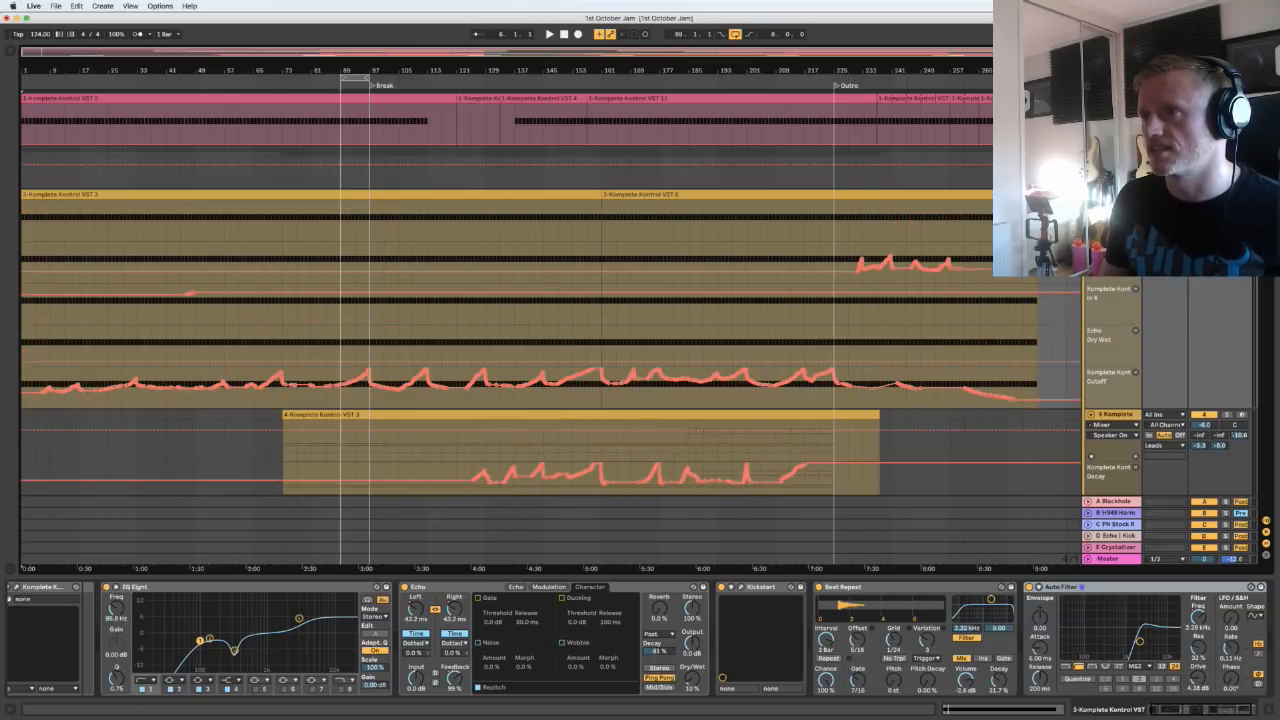
Display the Echo device's L Time automation on the 3-Komplete track and give it its own lane
left_click(1115, 206)
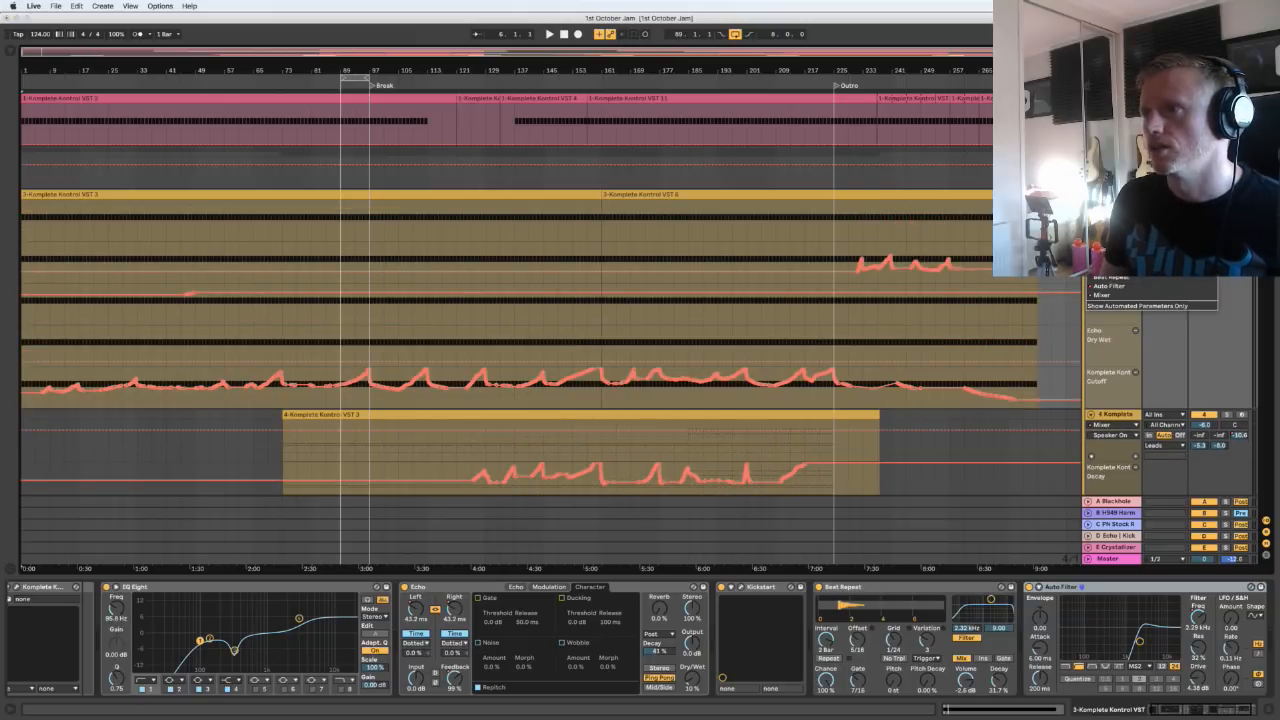
left_click(1112, 258)
left_click(1115, 217)
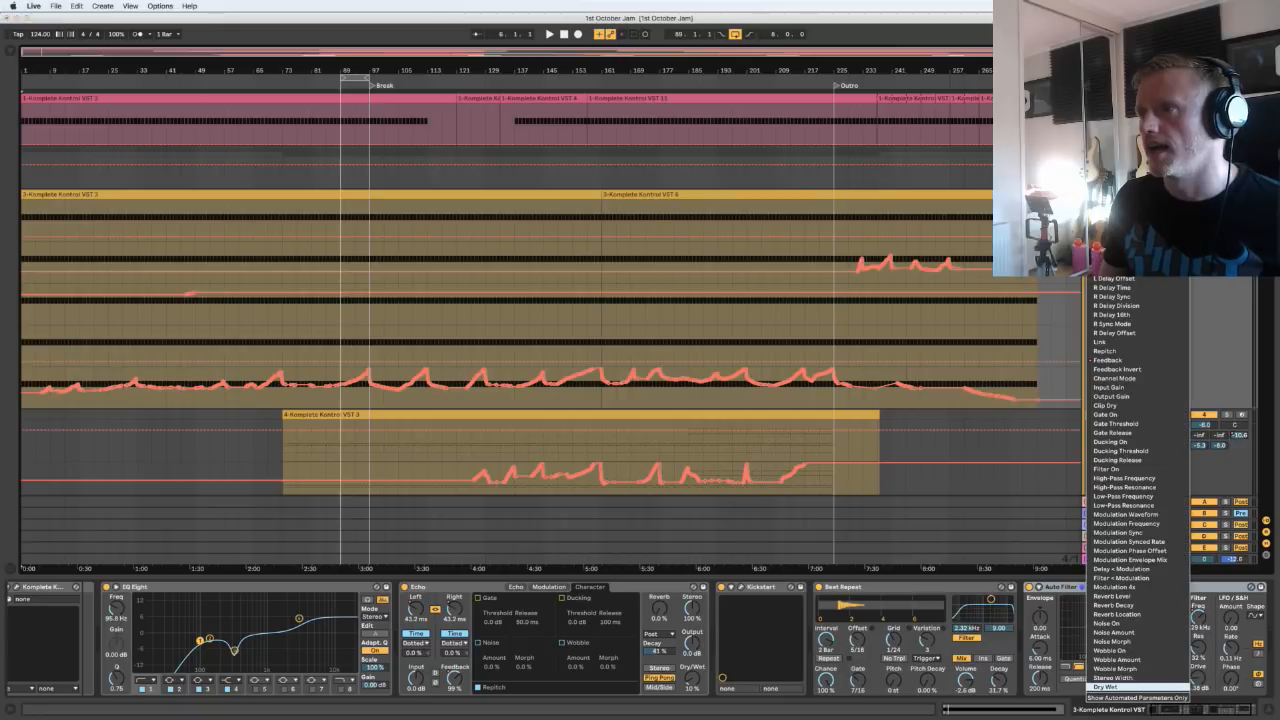
left_click(1108, 360)
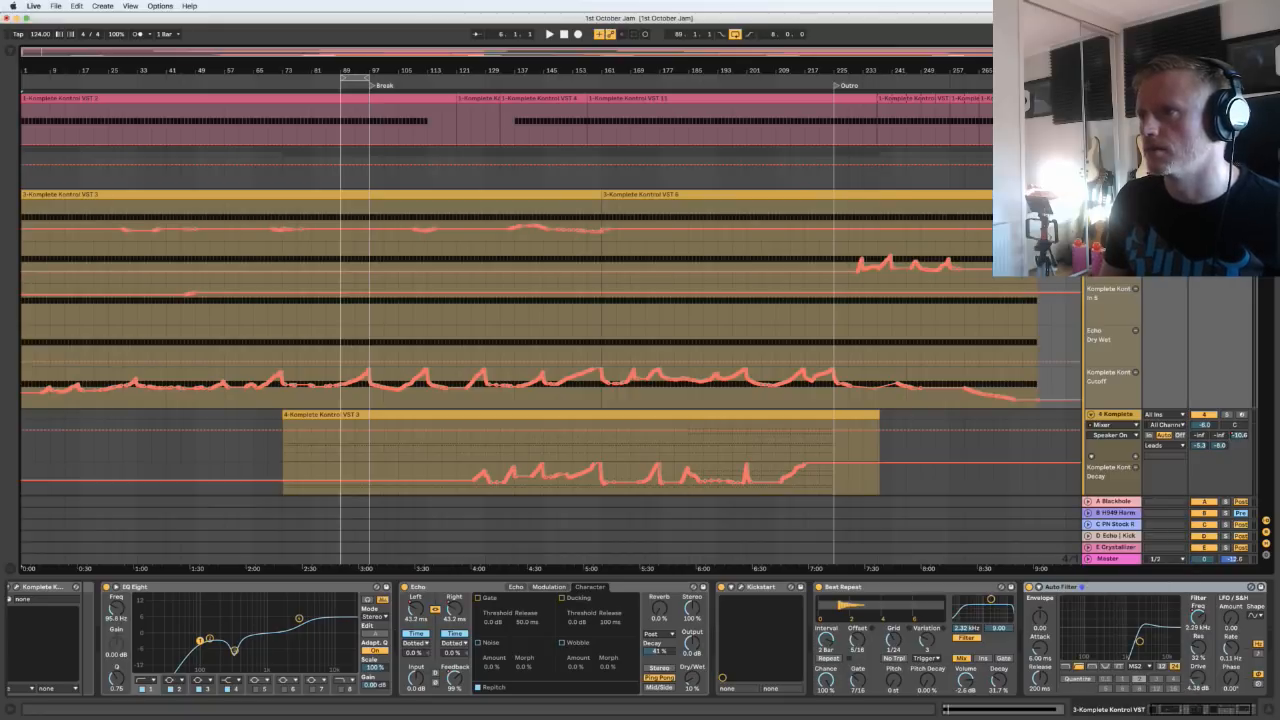
left_click(1135, 237)
Display the Echo device's Feedback automation on the 3-Komplete track and place it in its own lane
left_click(1112, 206)
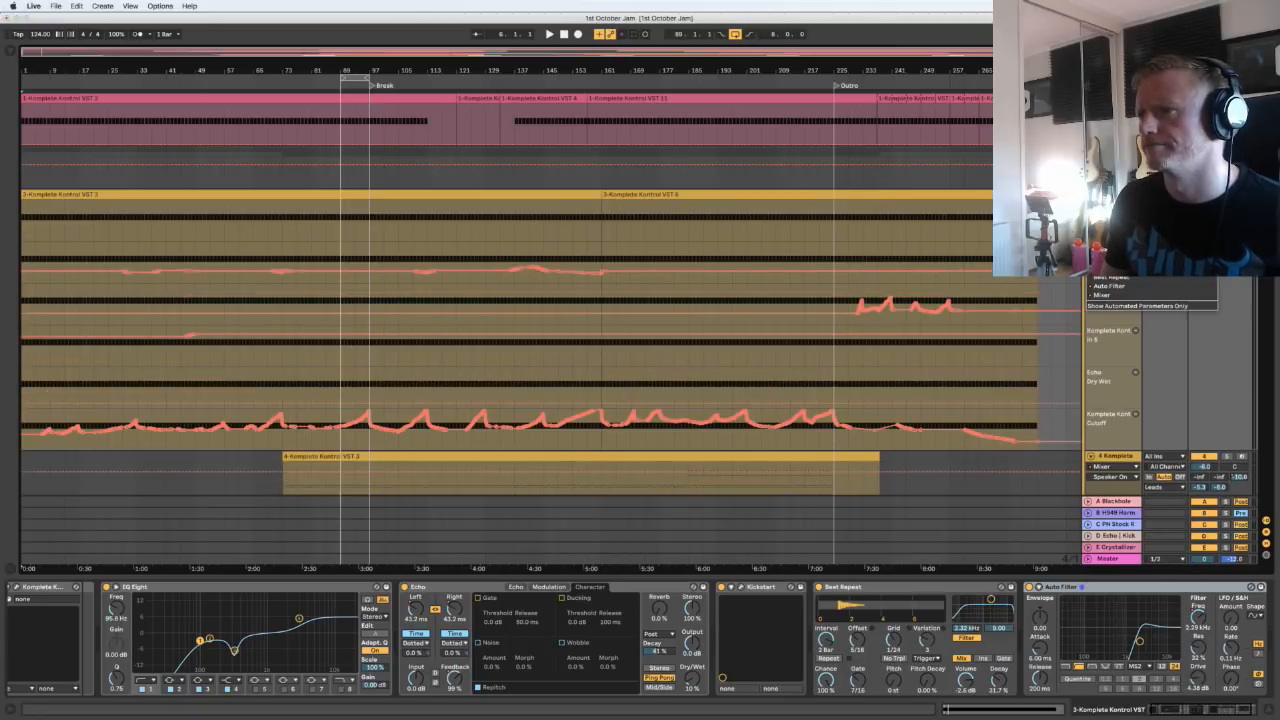
left_click(1110, 259)
left_click(1115, 217)
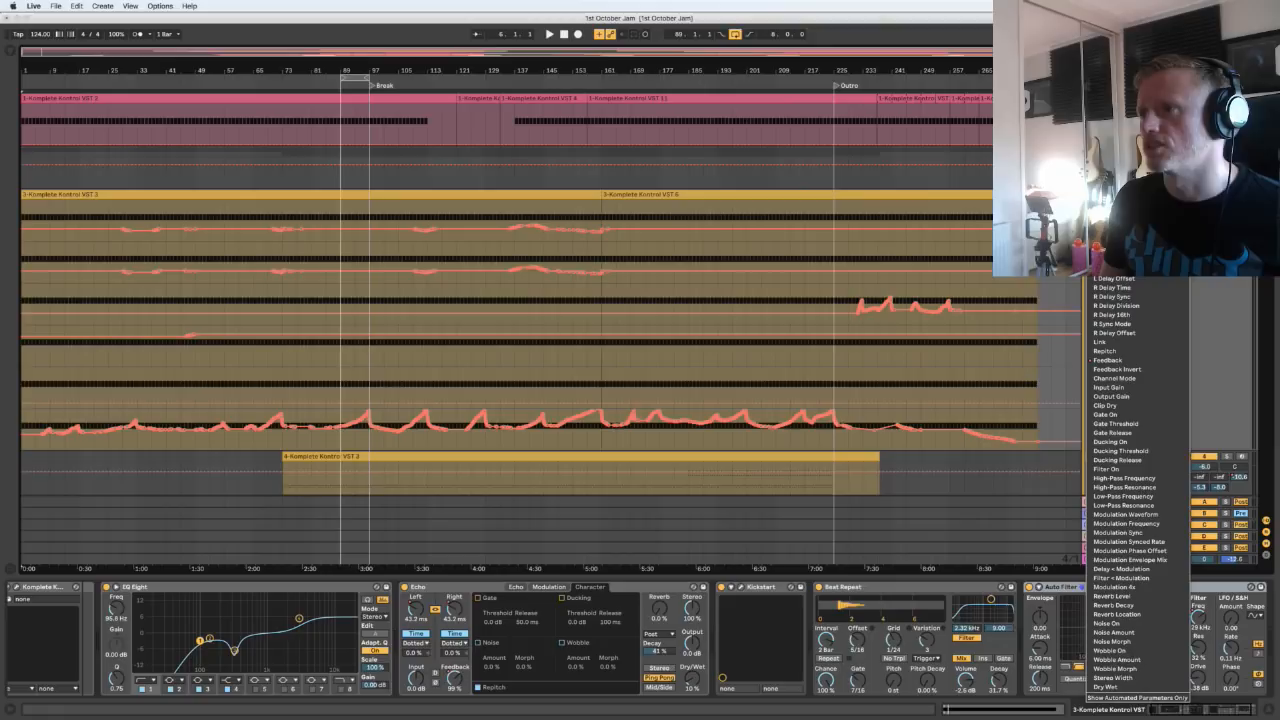
left_click(1117, 360)
left_click(1135, 237)
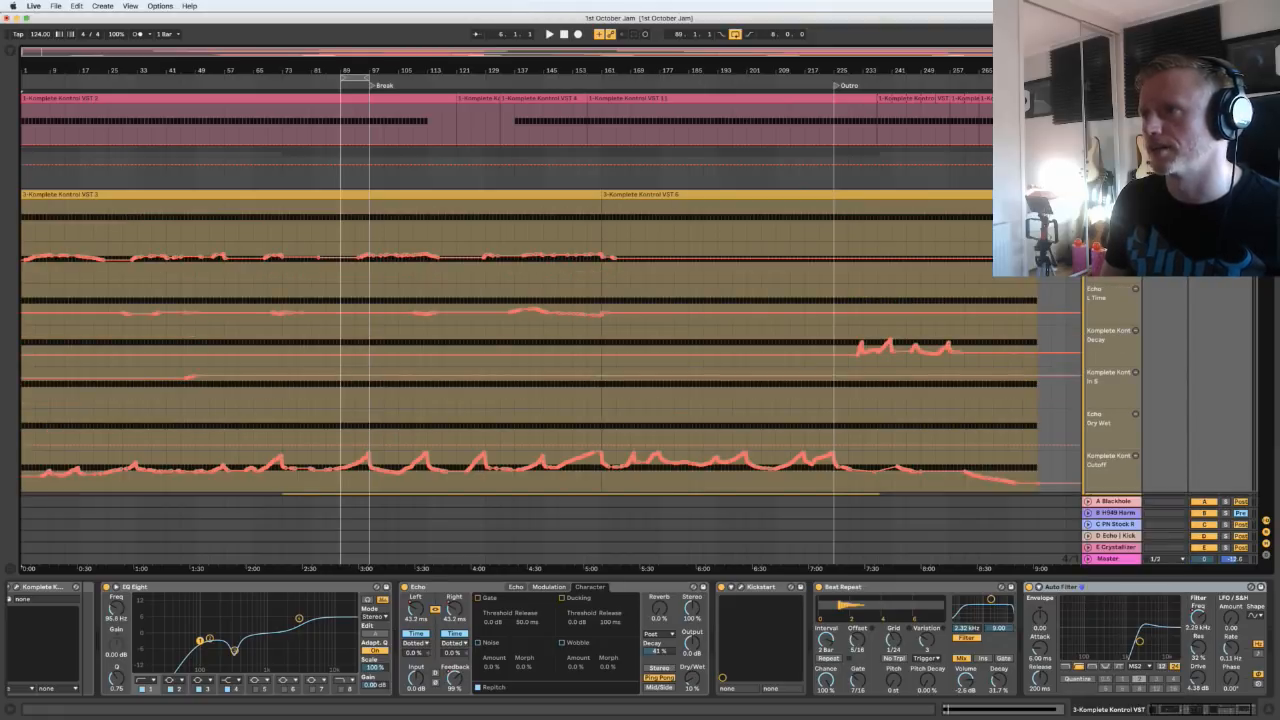
Show the Auto Filter Frequency automation of the 3-Komplete track in an additional lane
left_click(1112, 206)
left_click(1122, 286)
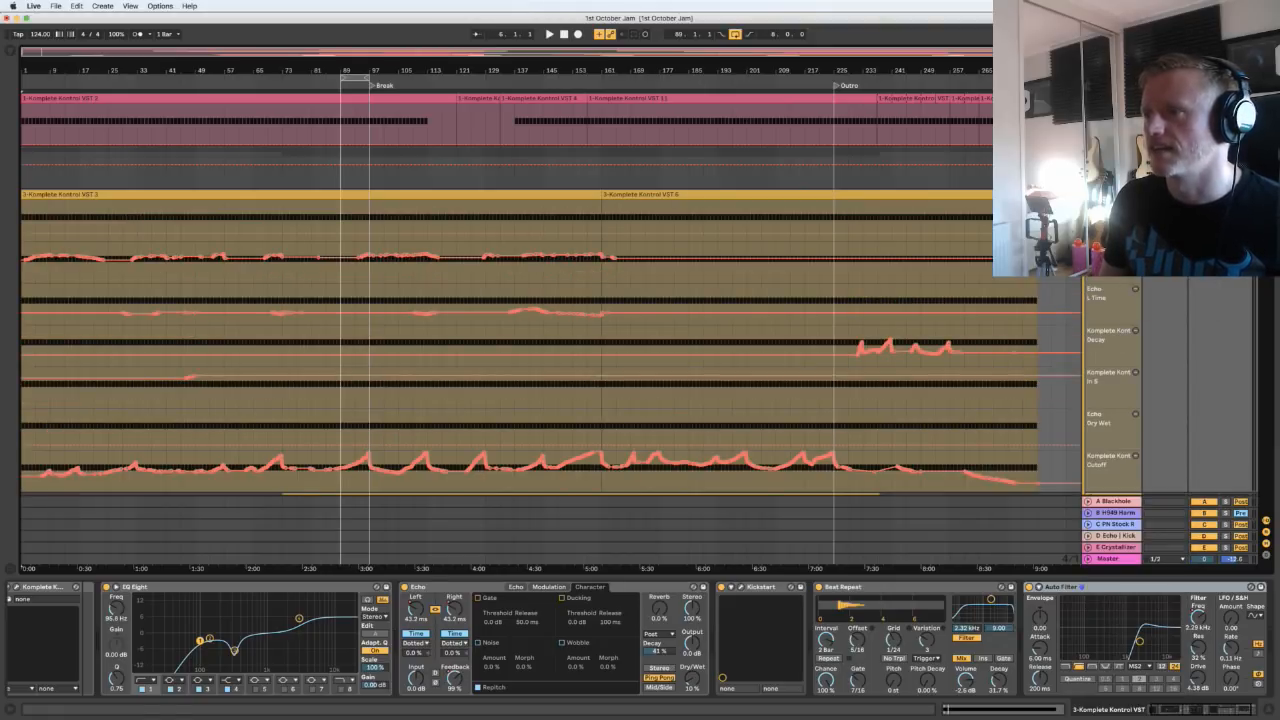
left_click(1112, 218)
left_click(1114, 266)
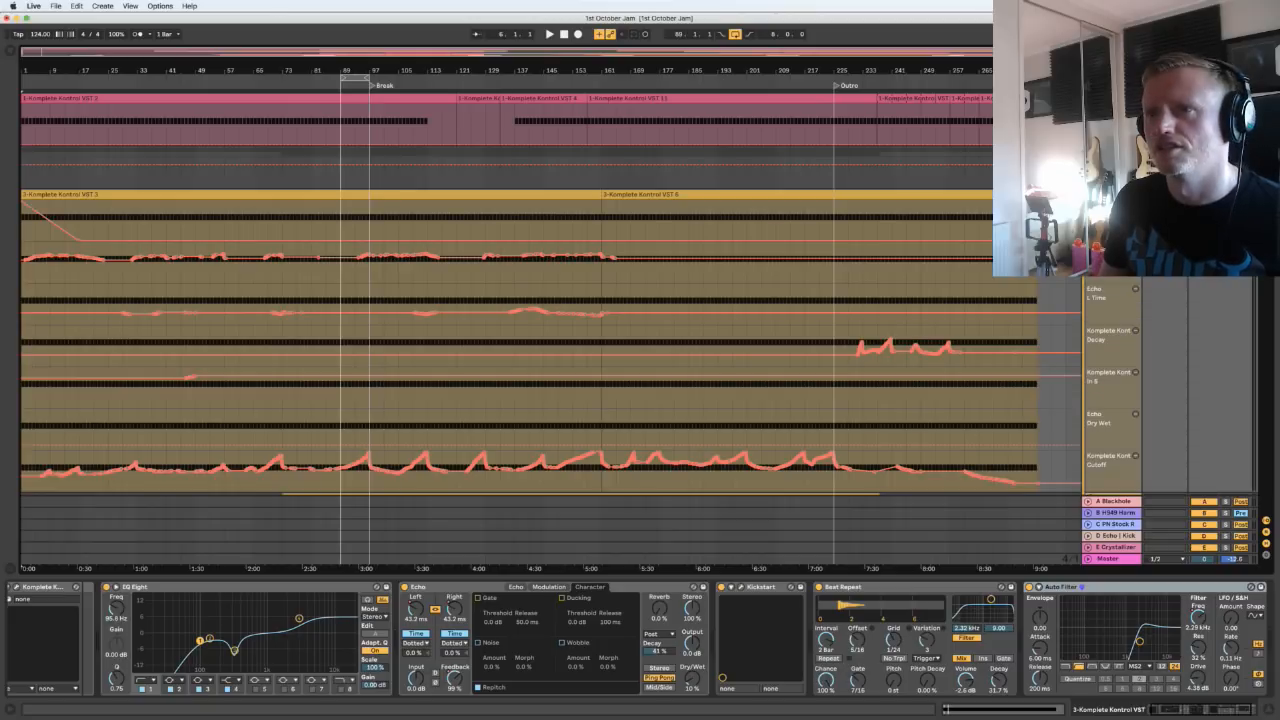
left_click(1135, 208)
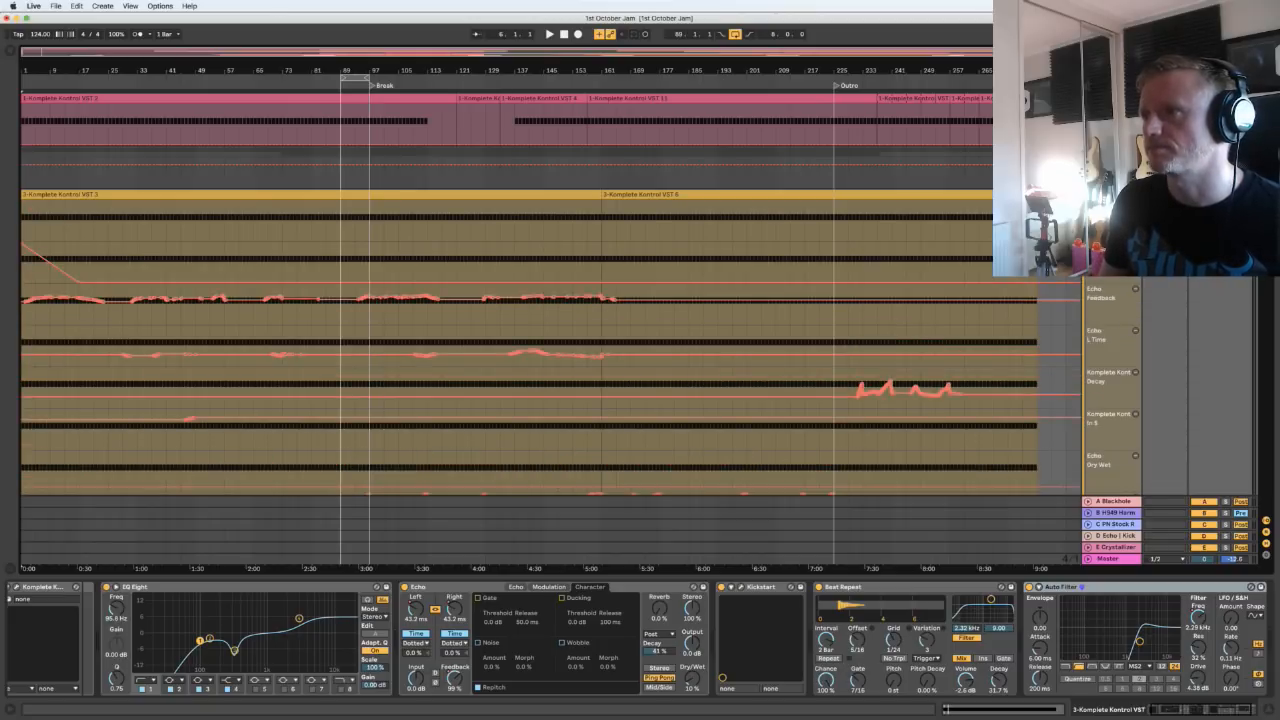
Display the 3-Komplete track's Mixer automation in its main lane, and look over all of the track's automation lanes
left_click(1112, 206)
left_click(1114, 295)
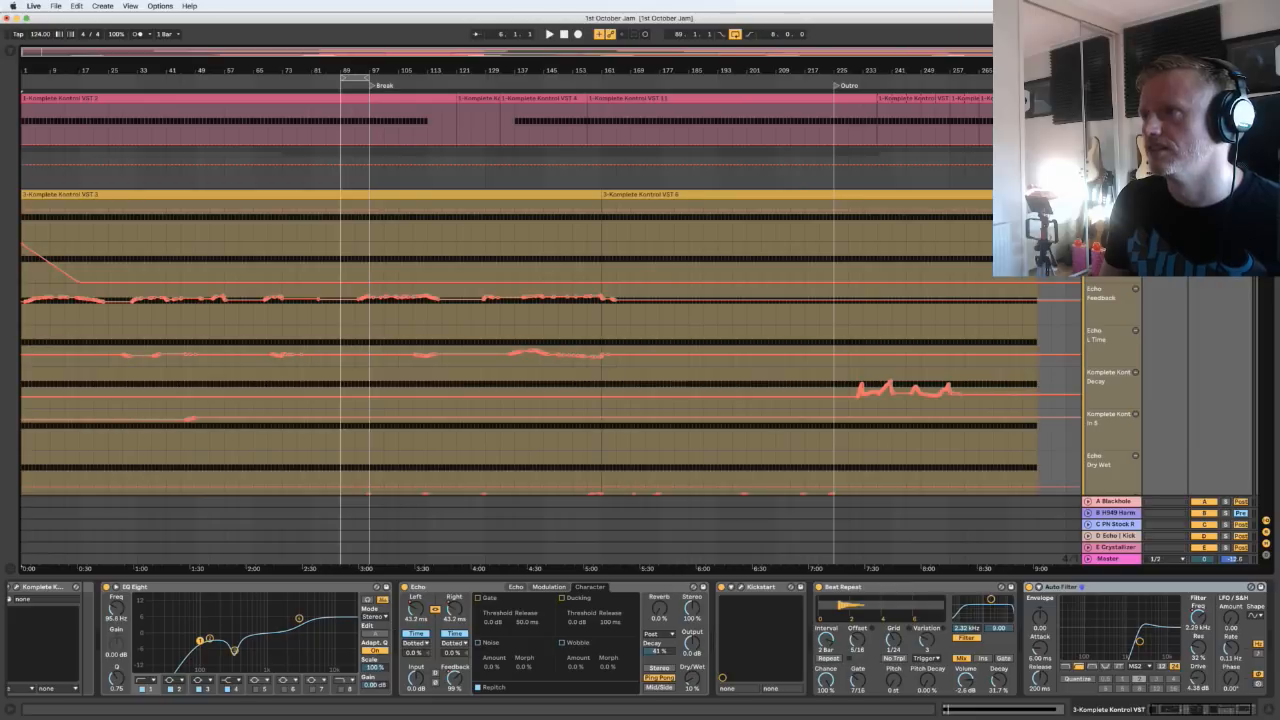
left_click(1112, 214)
left_click(1114, 281)
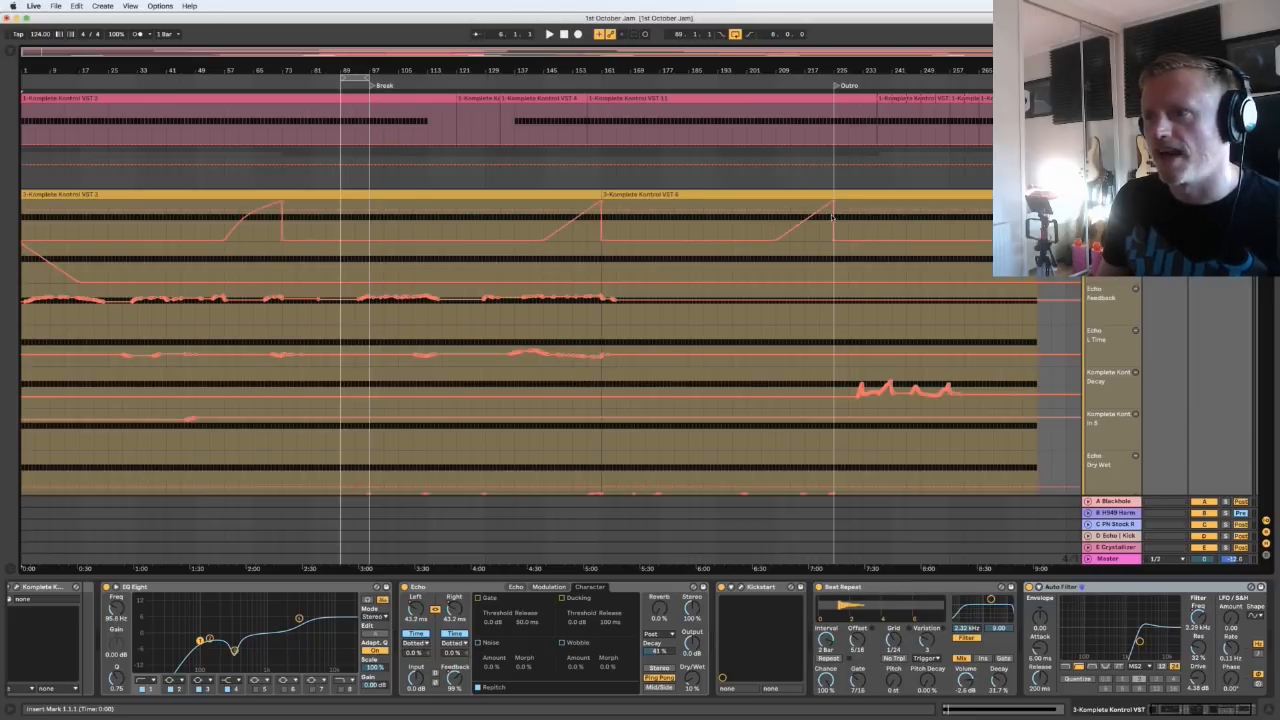
scroll(831, 216, "down", 3)
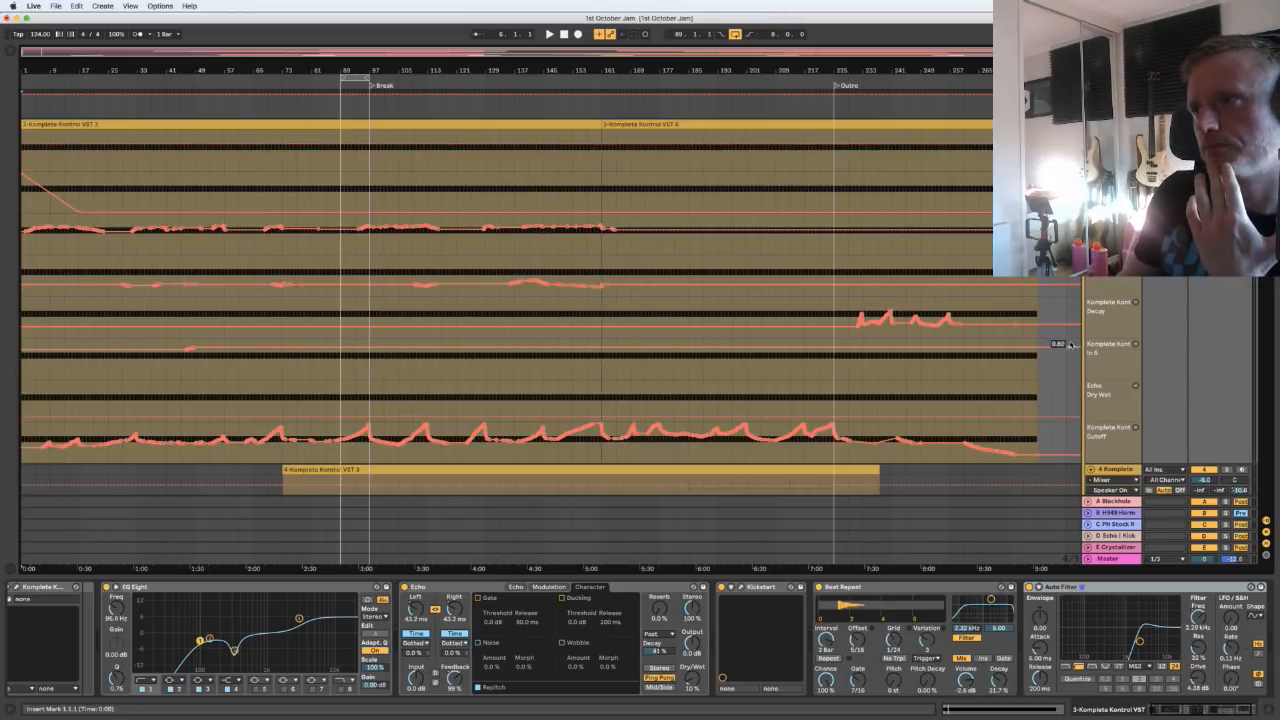
scroll(1195, 390, "down", 1)
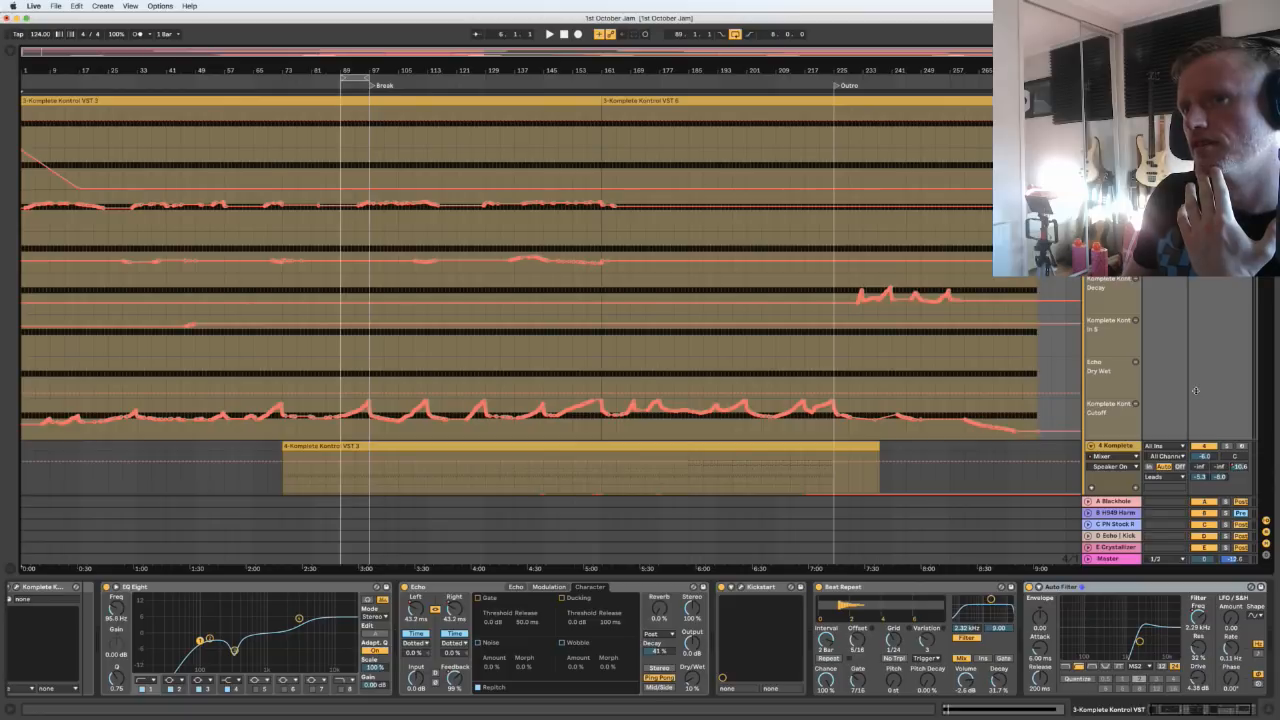
scroll(1195, 391, "down", 1)
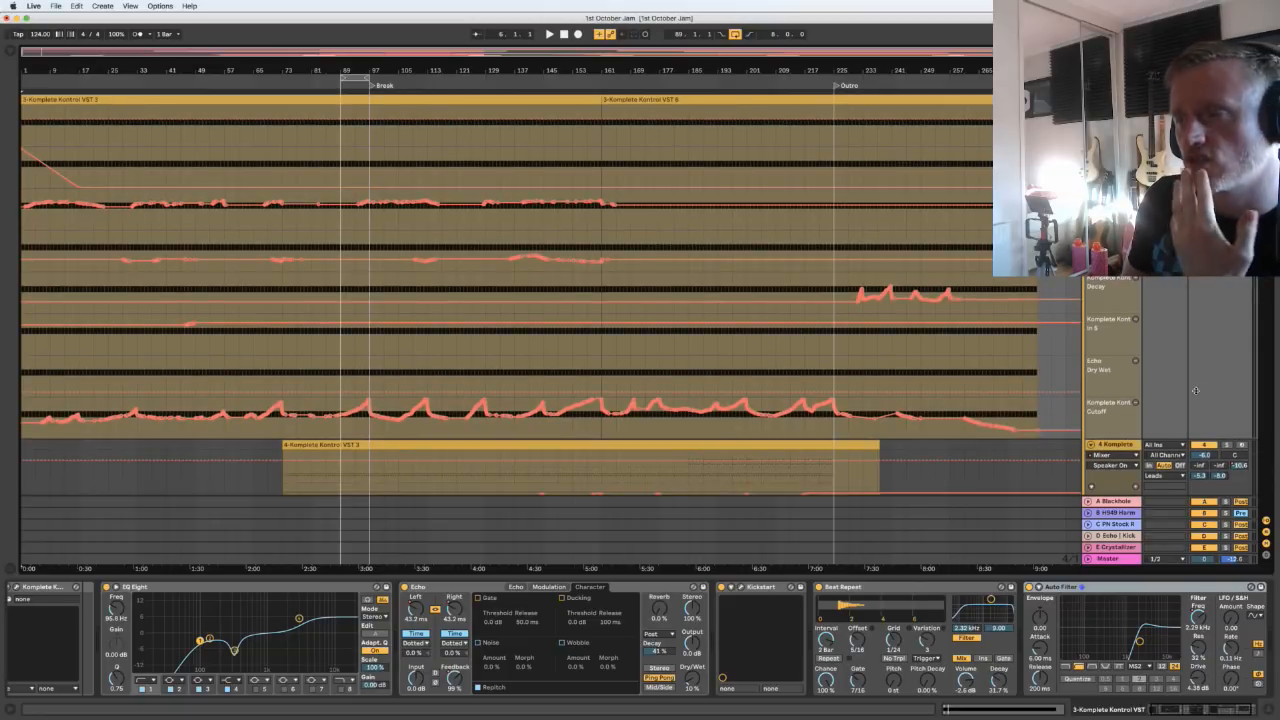
Go through the 3-Komplete track's effects: EQ Eight, Echo, Kickstart, Beat Repeat and Auto Filter
scroll(440, 660, "left", 1)
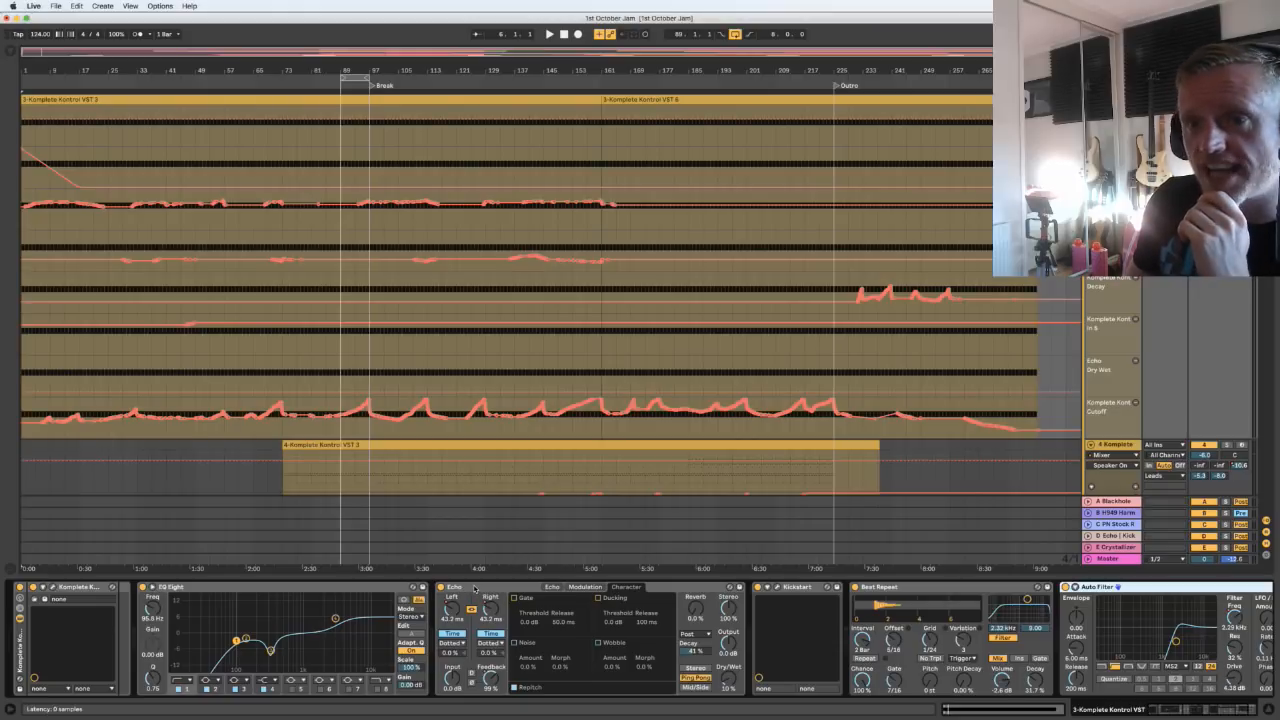
left_click(319, 586)
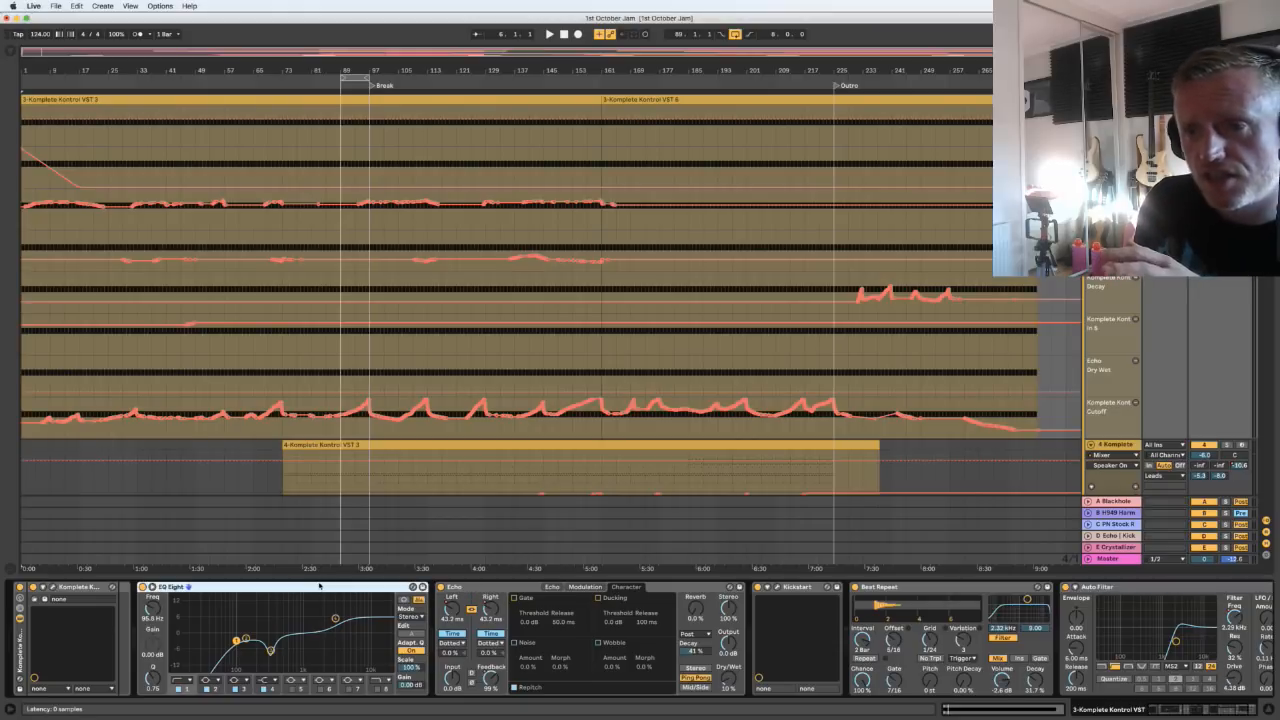
left_click(474, 586)
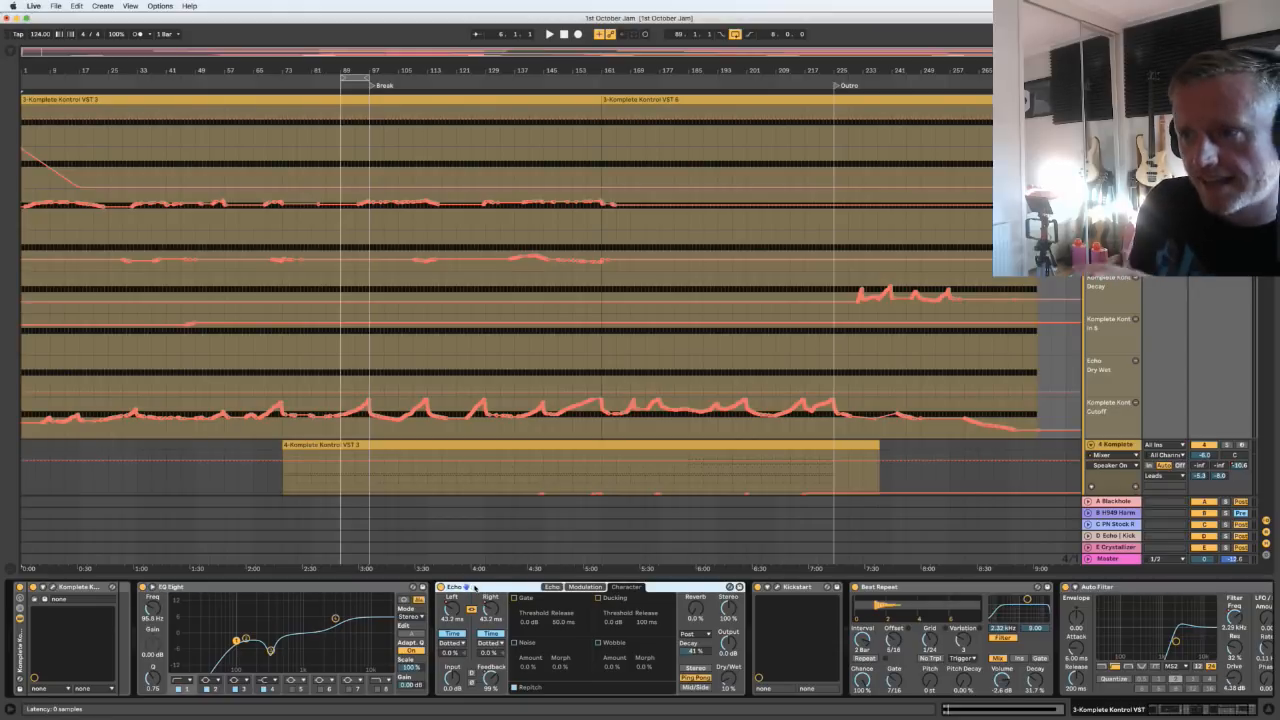
left_click(778, 586)
left_click(906, 589)
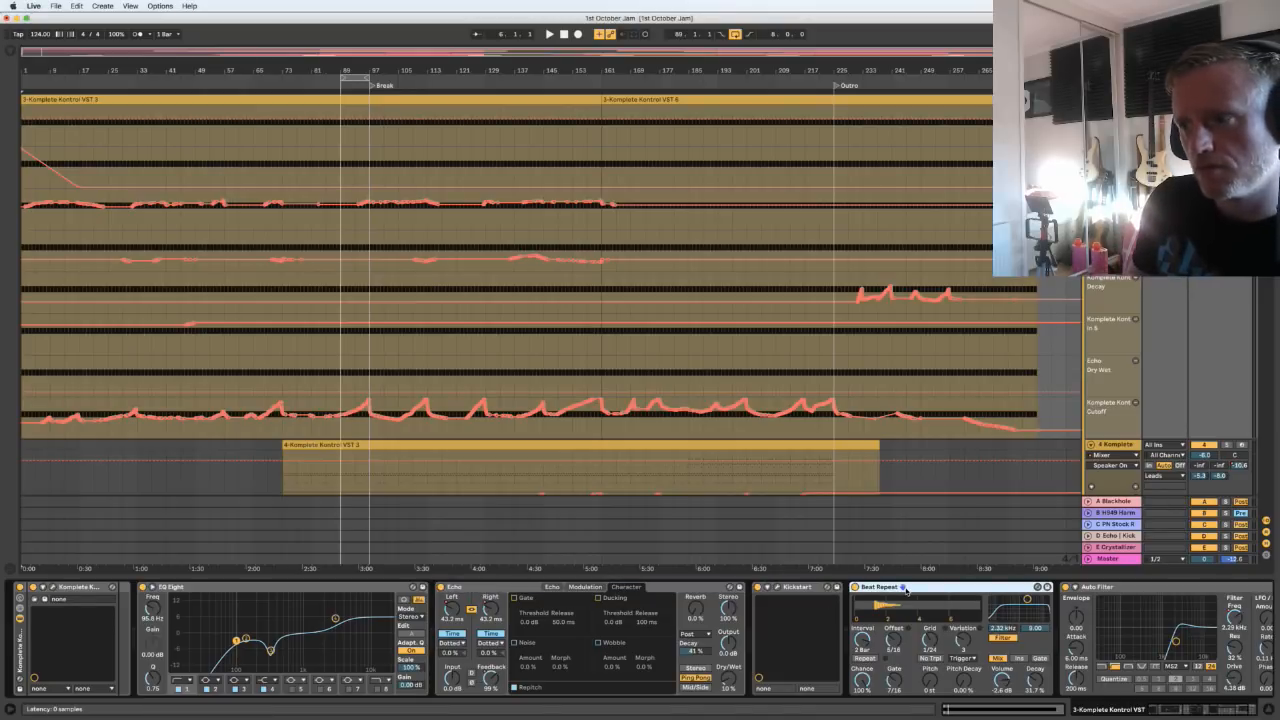
scroll(906, 620, "right", 3)
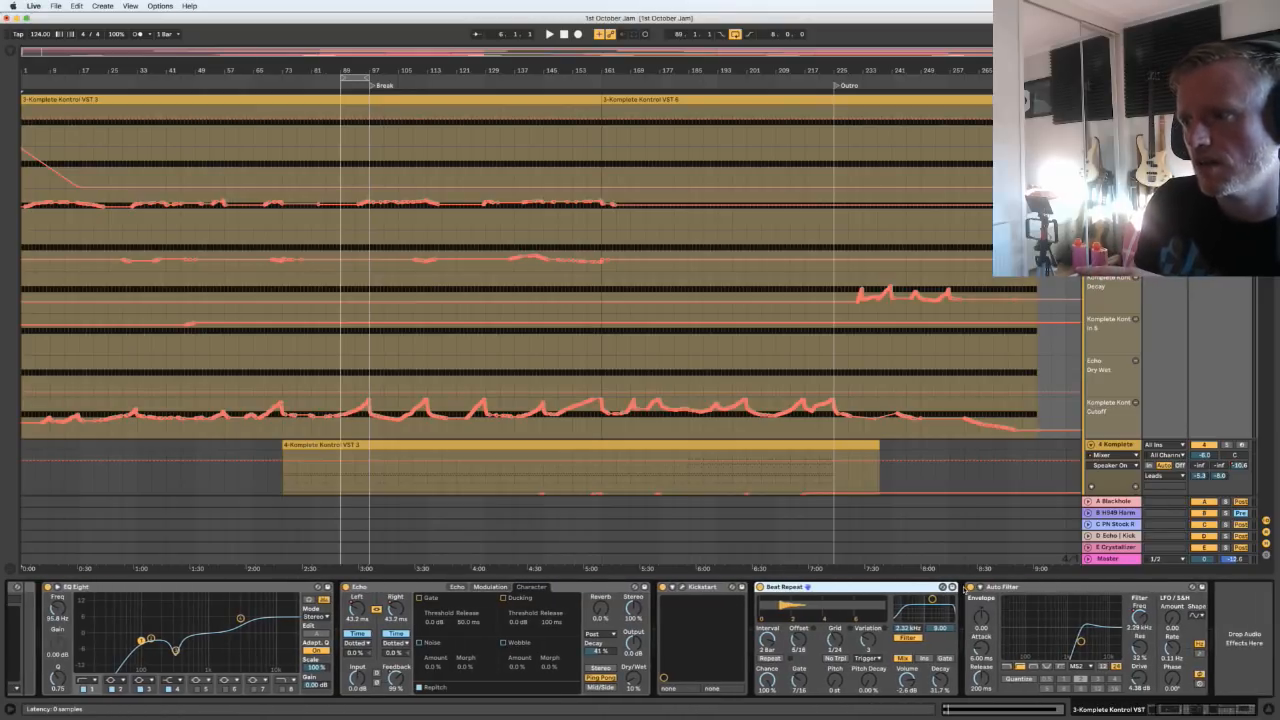
left_click(1004, 588)
Open the 3-Komplete track's Komplete Kontrol instrument, and arrange its window and the project window so the ARP2600 V and automation lanes are both visible
scroll(202, 627, "left", 3)
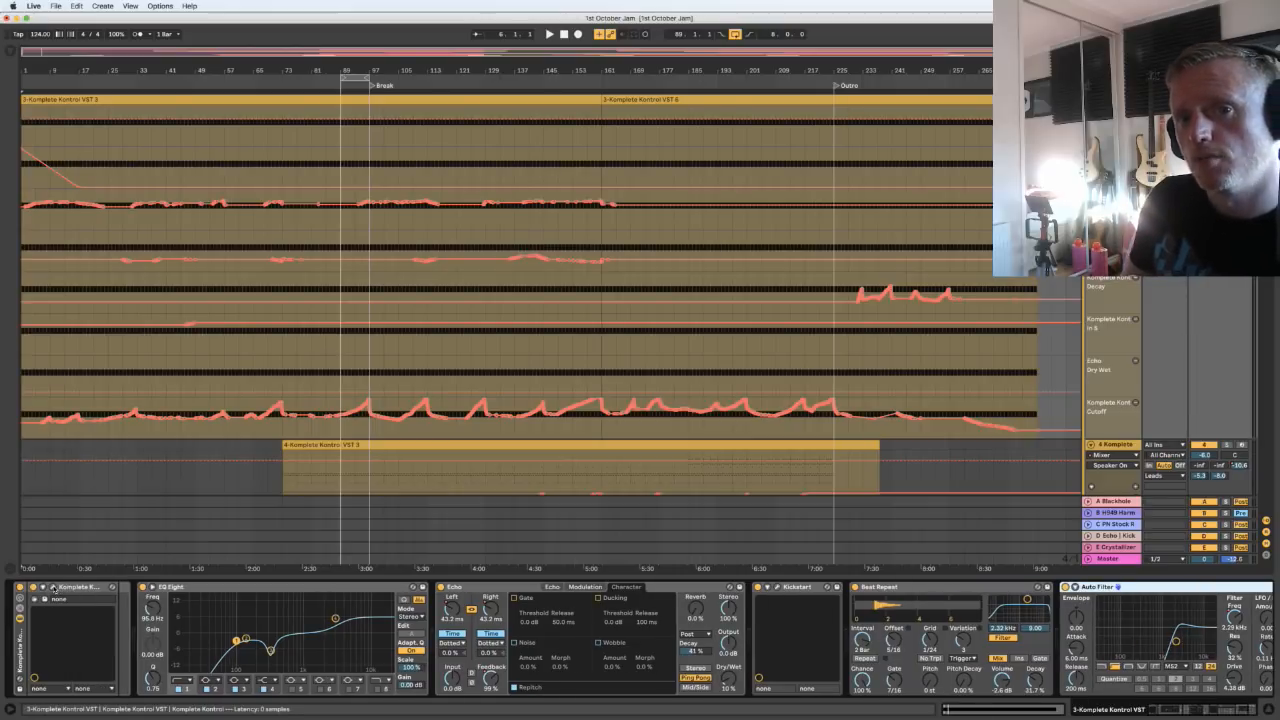
left_click(54, 587)
left_click_drag(668, 12, 473, 170)
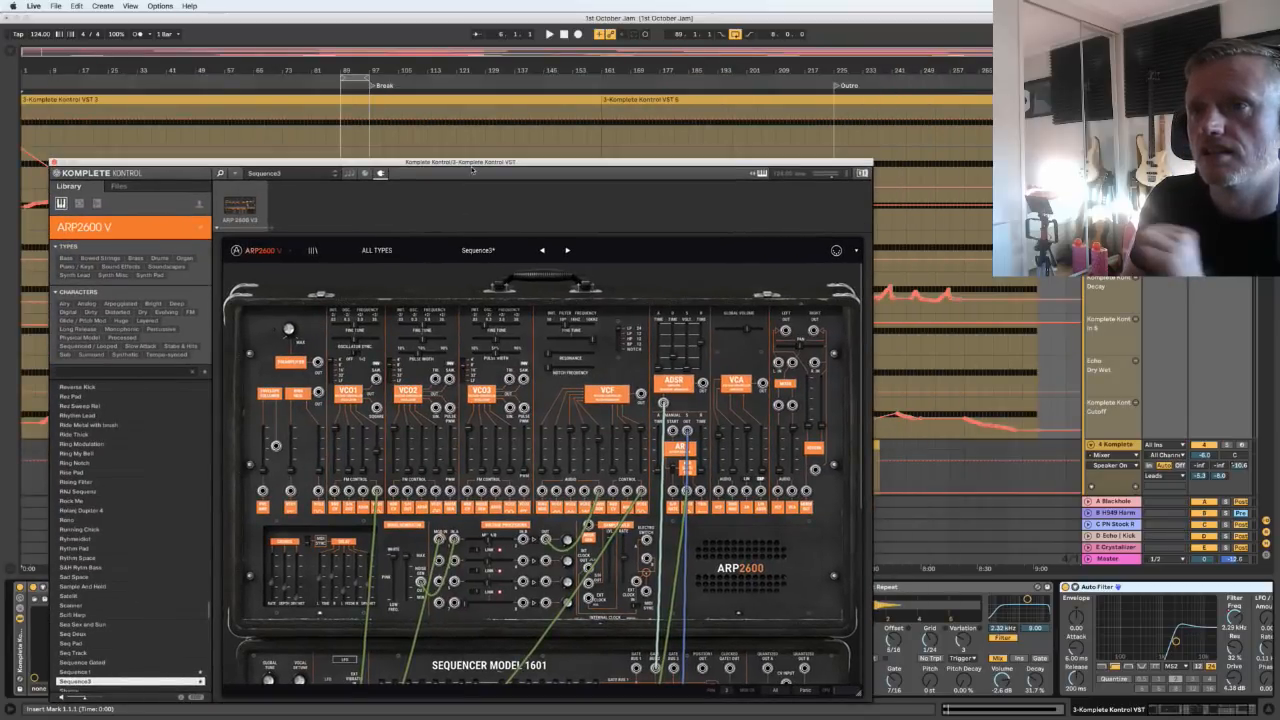
left_click_drag(827, 163, 765, 191)
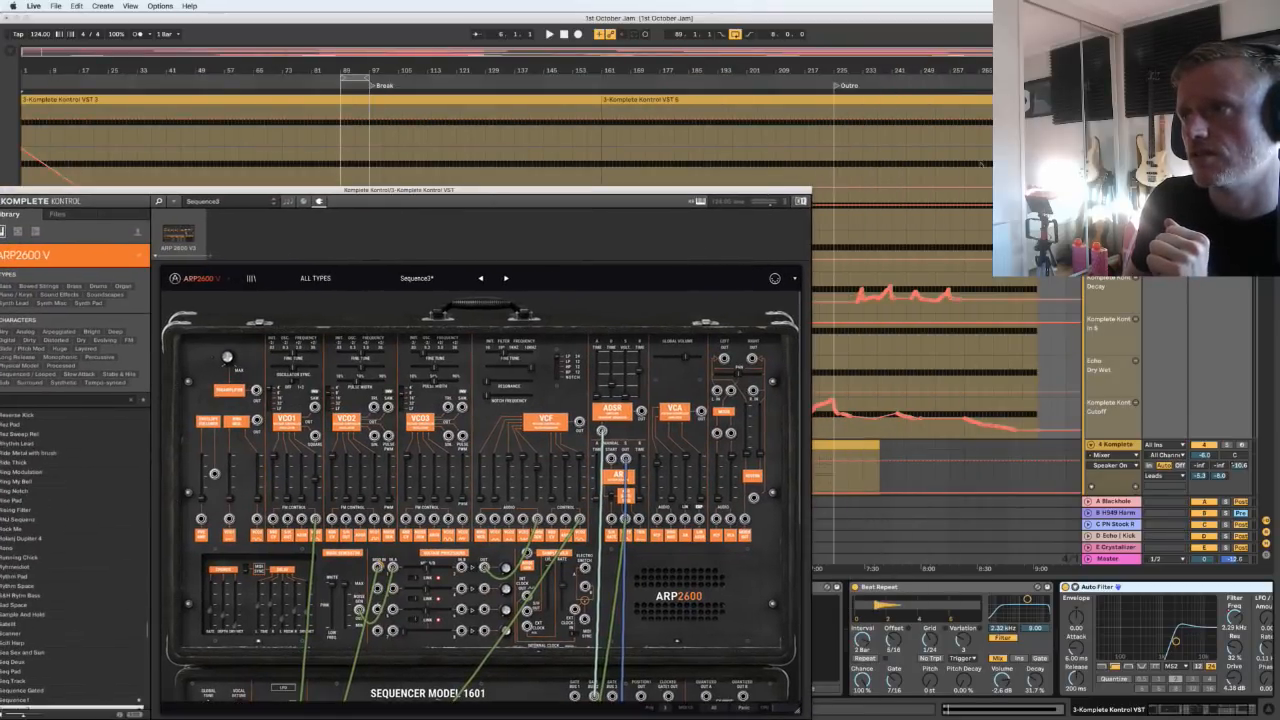
left_click_drag(1067, 17, 813, 14)
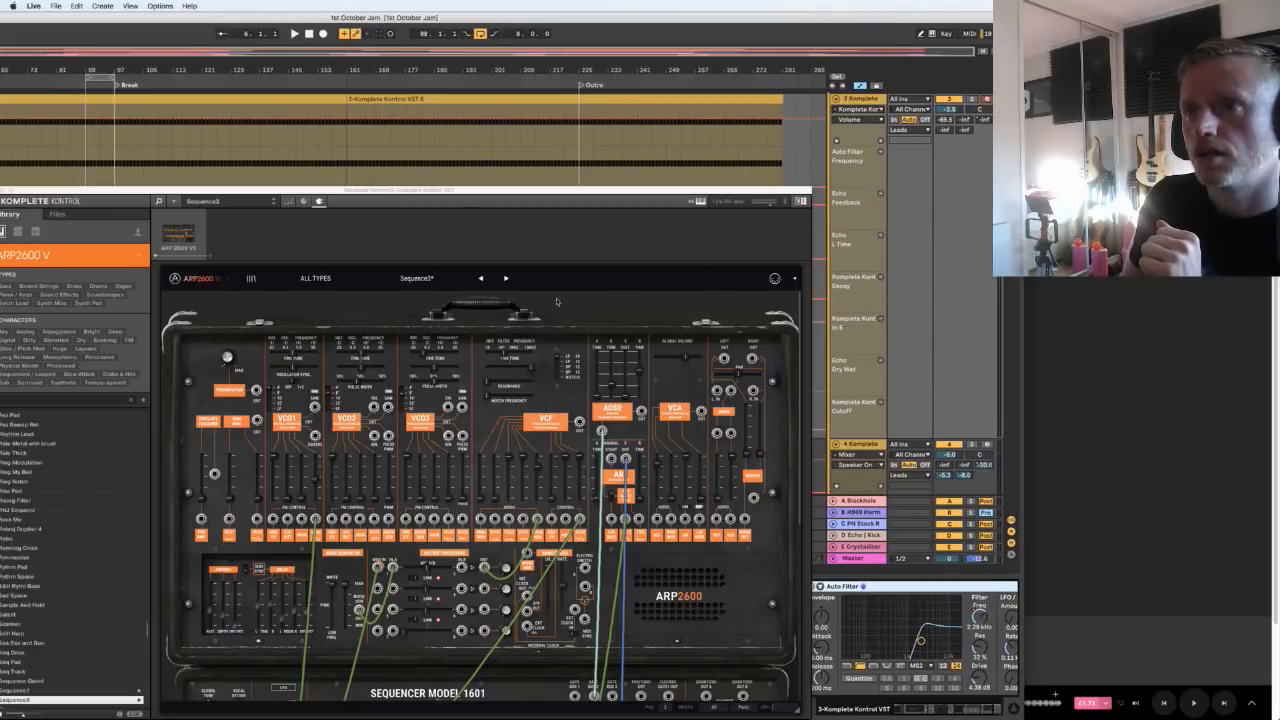
mouse_move(480, 189)
left_mouse_down()
mouse_move(665, 197)
mouse_move(493, 185)
mouse_move(493, 173)
left_mouse_up()
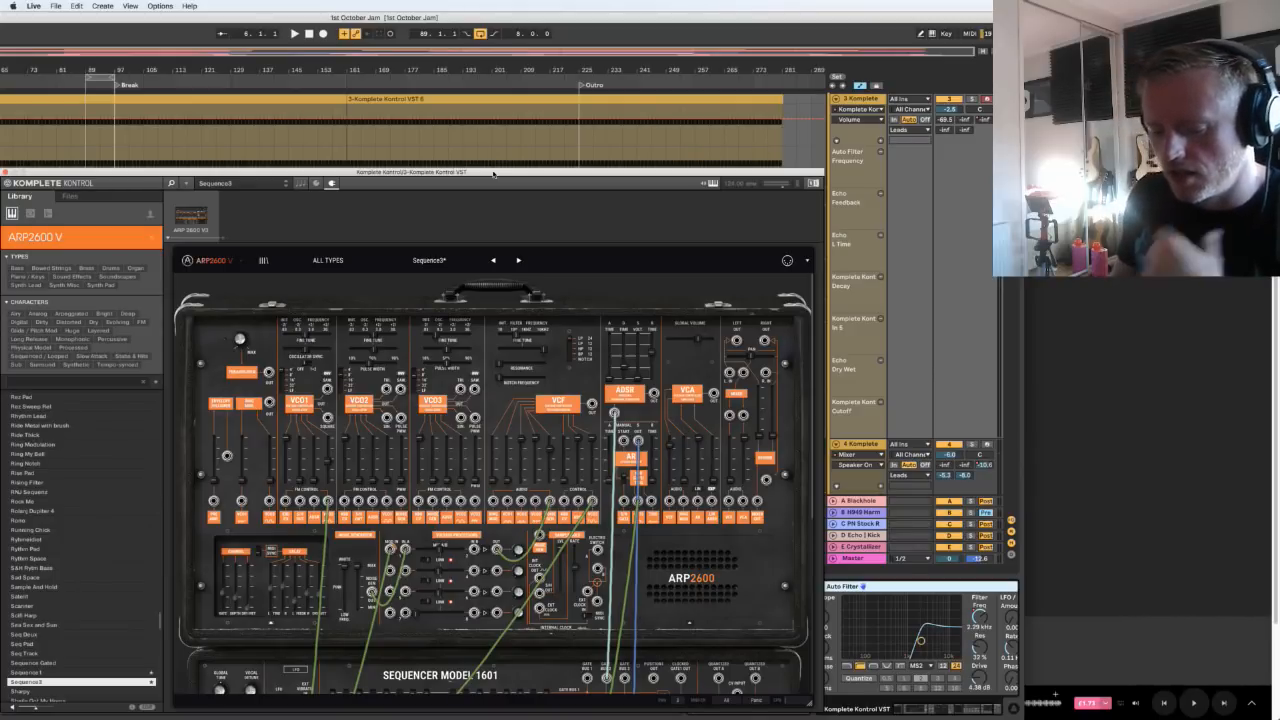
left_click_drag(422, 170, 391, 142)
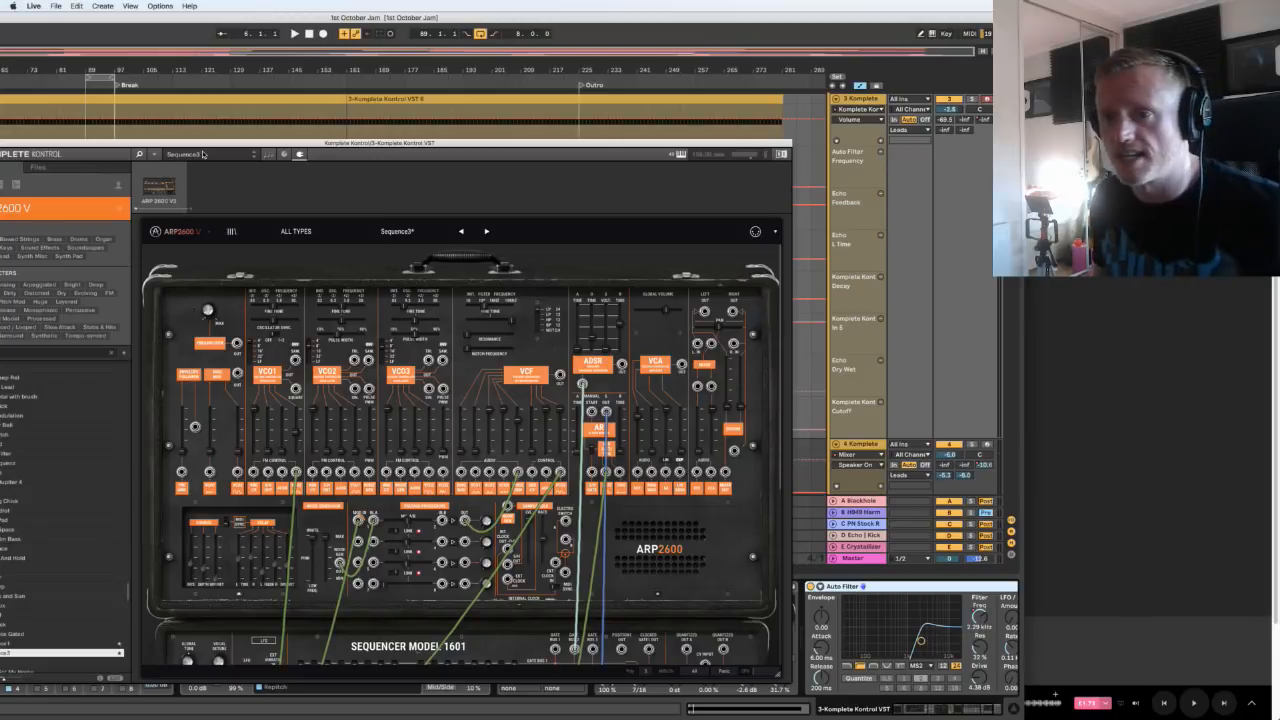
Move the Komplete Kontrol window clear of the 3-Komplete track's automation lanes, and close it
left_click_drag(198, 146, 195, 228)
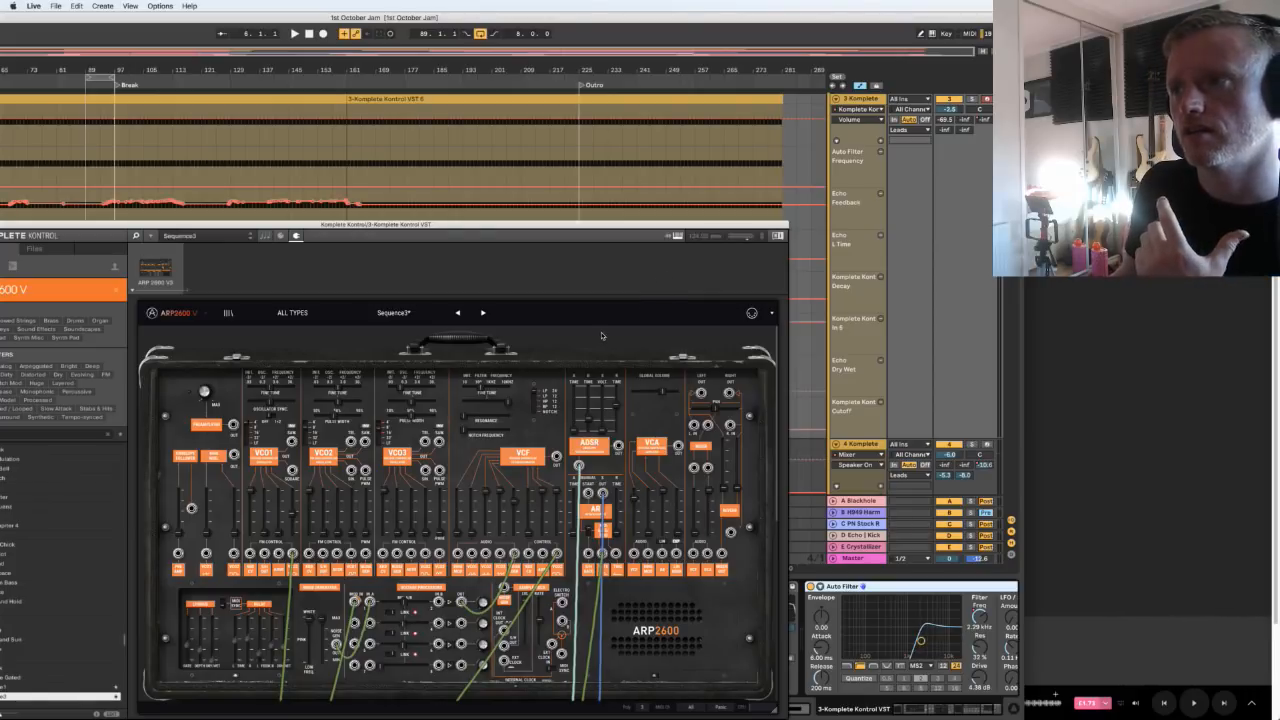
left_click_drag(332, 223, 742, 207)
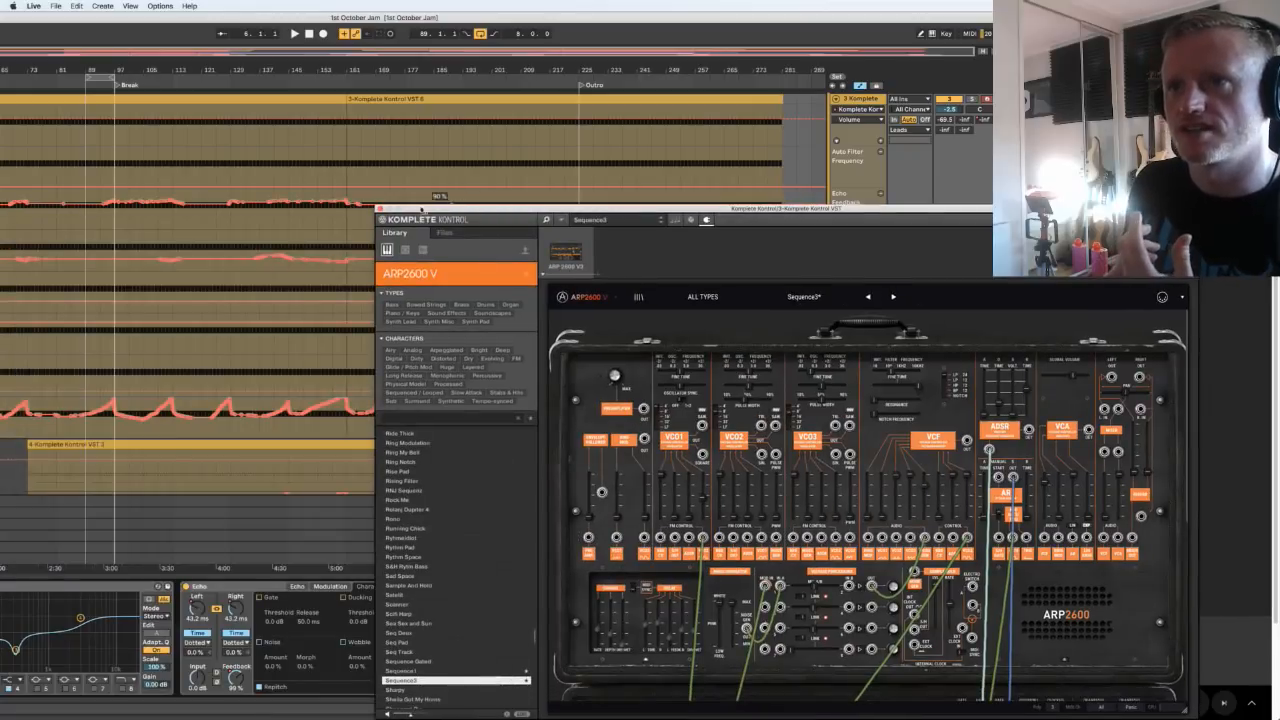
left_click(381, 210)
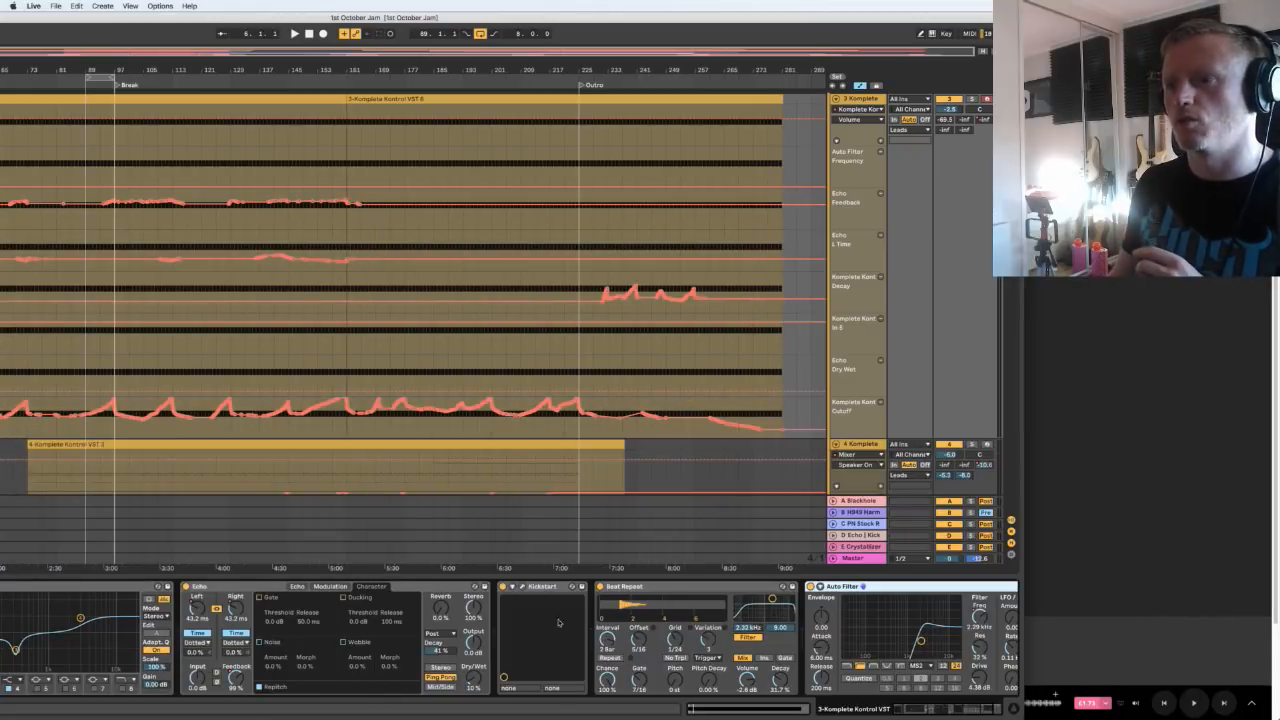
Turn off the Beat Repeat, Echo and Auto Filter effects on the 3-Komplete track
left_click(599, 587)
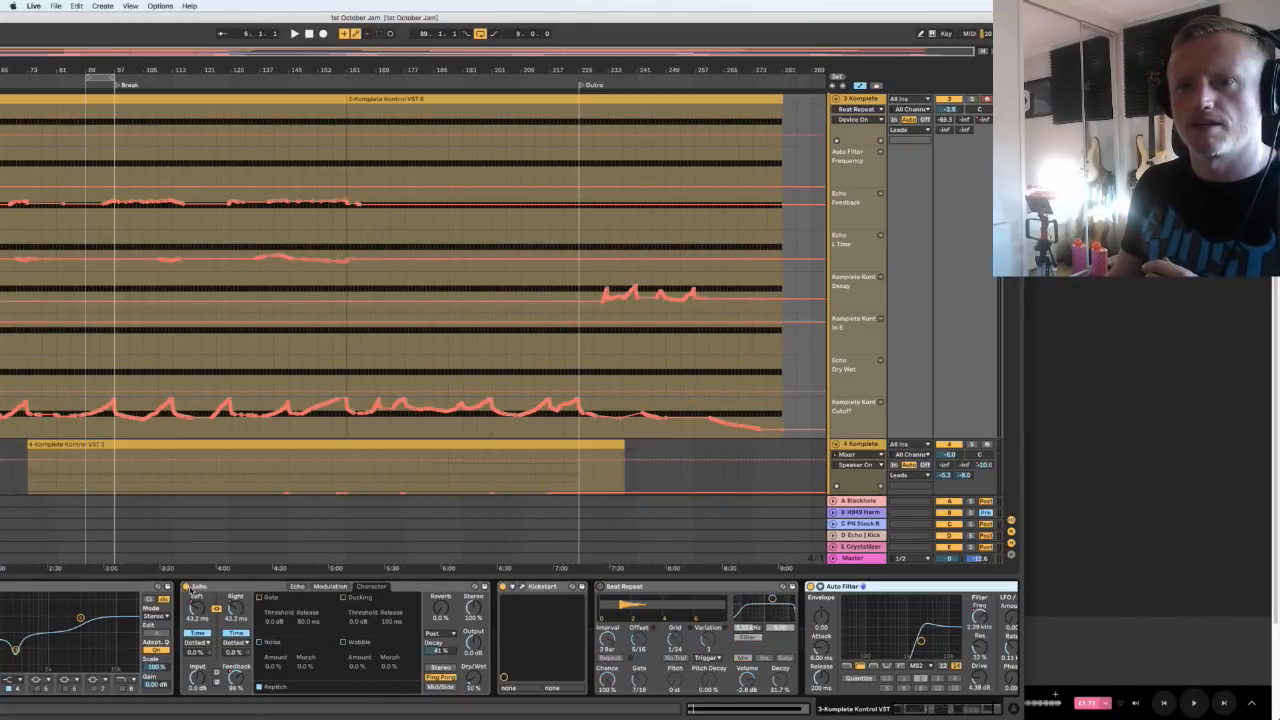
left_click(187, 587)
left_click(810, 587)
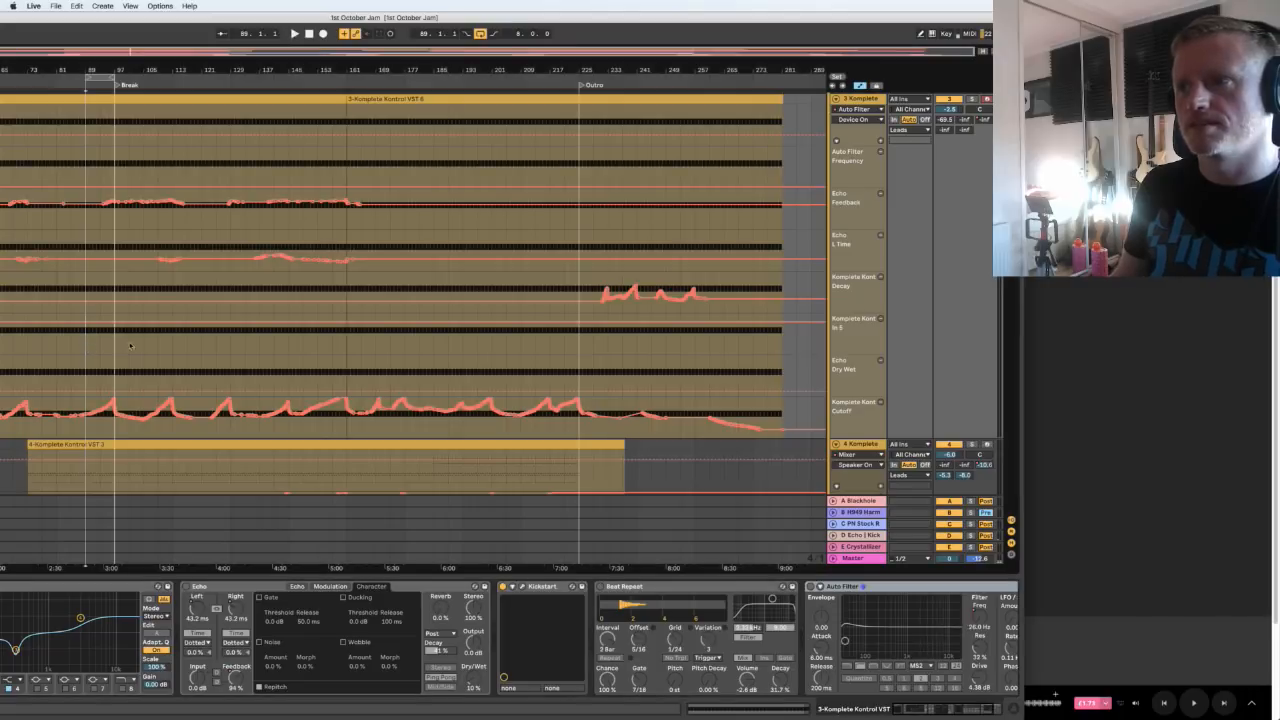
Play the loop before the Break marker to hear the 3-Komplete lead without those effects, and look over its Echo automation lanes
key("space")
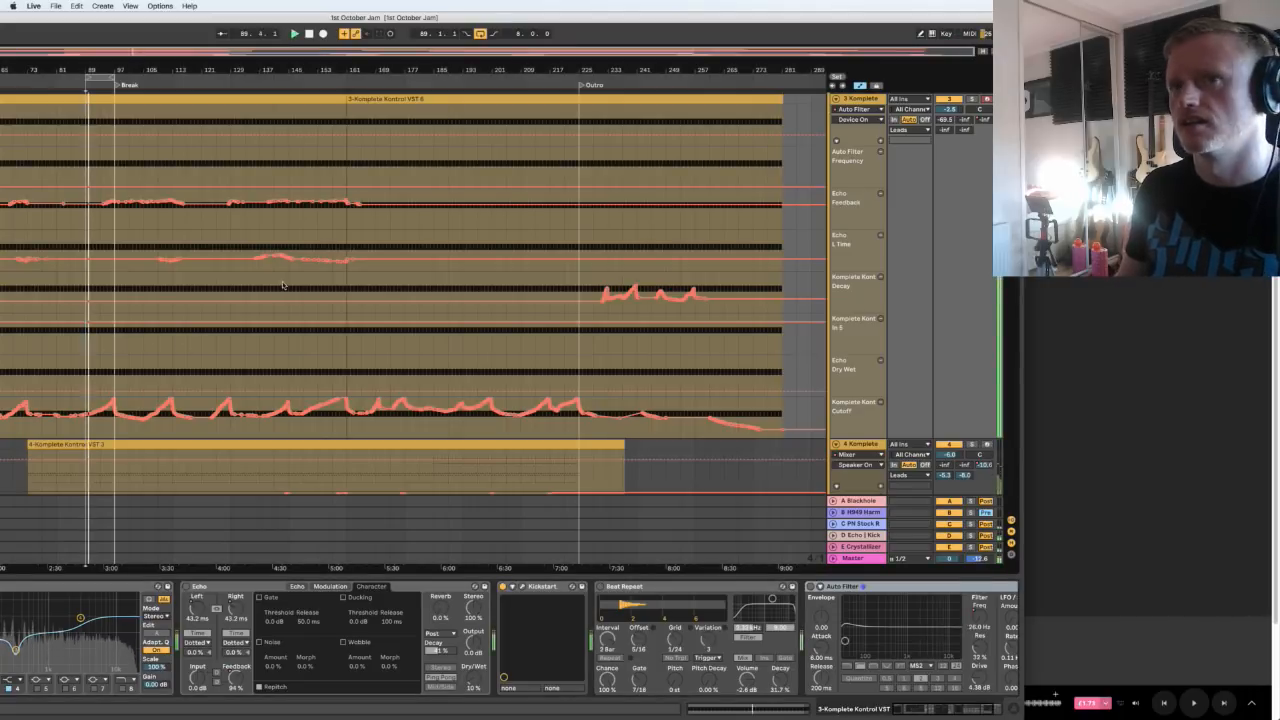
scroll(292, 286, "up", 3)
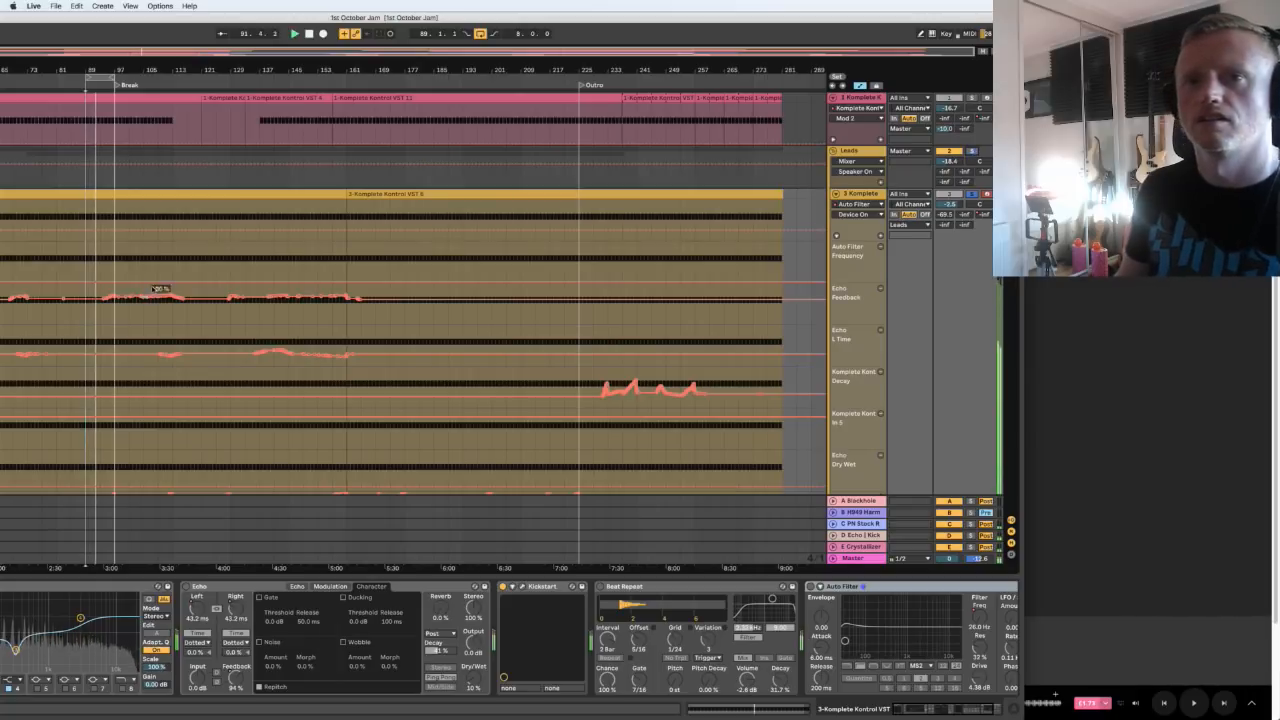
scroll(160, 292, "down", 2)
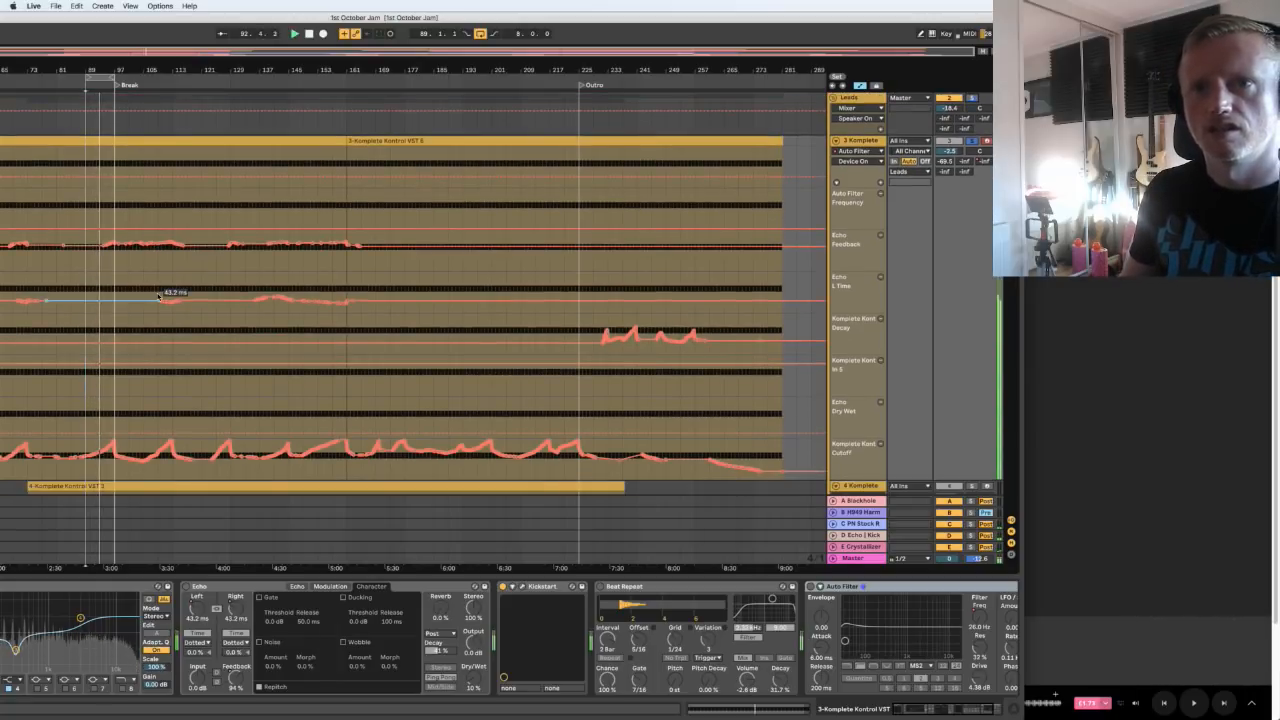
mouse_move(150, 241)
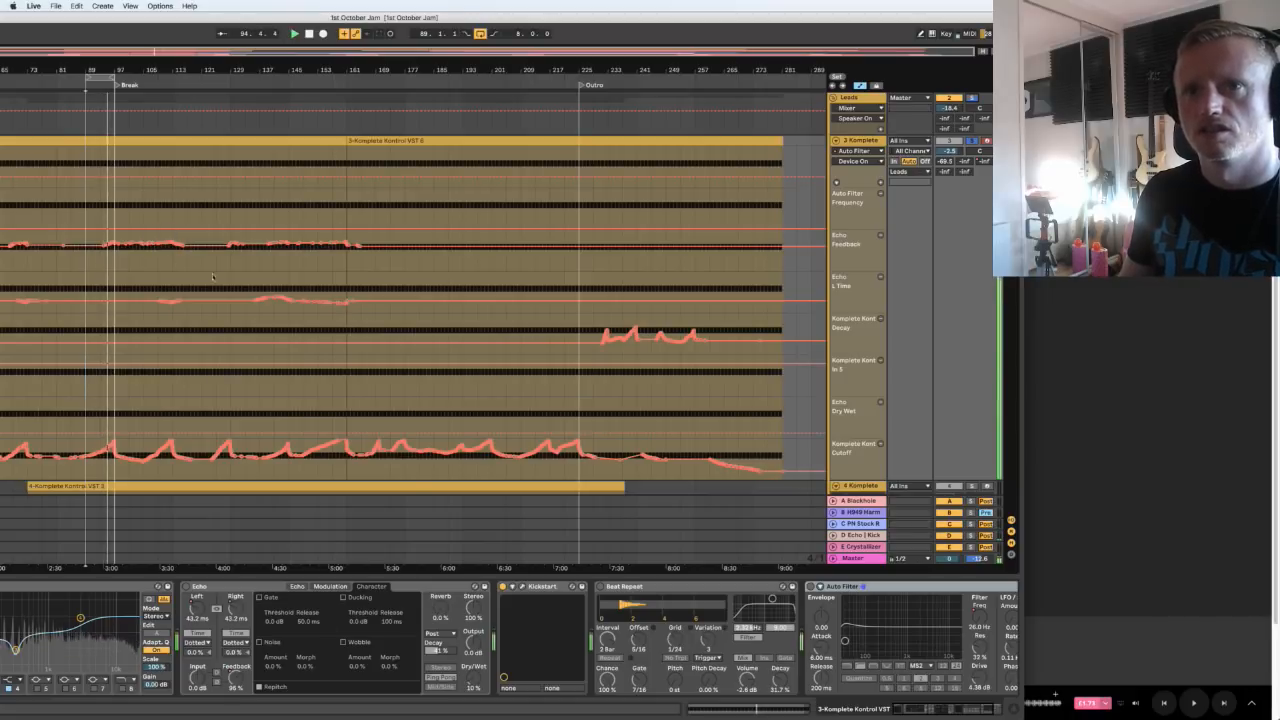
Select the 3 Komplete track, bring up its Komplete Kontrol instrument window for a look, and stop playback
left_click(856, 141)
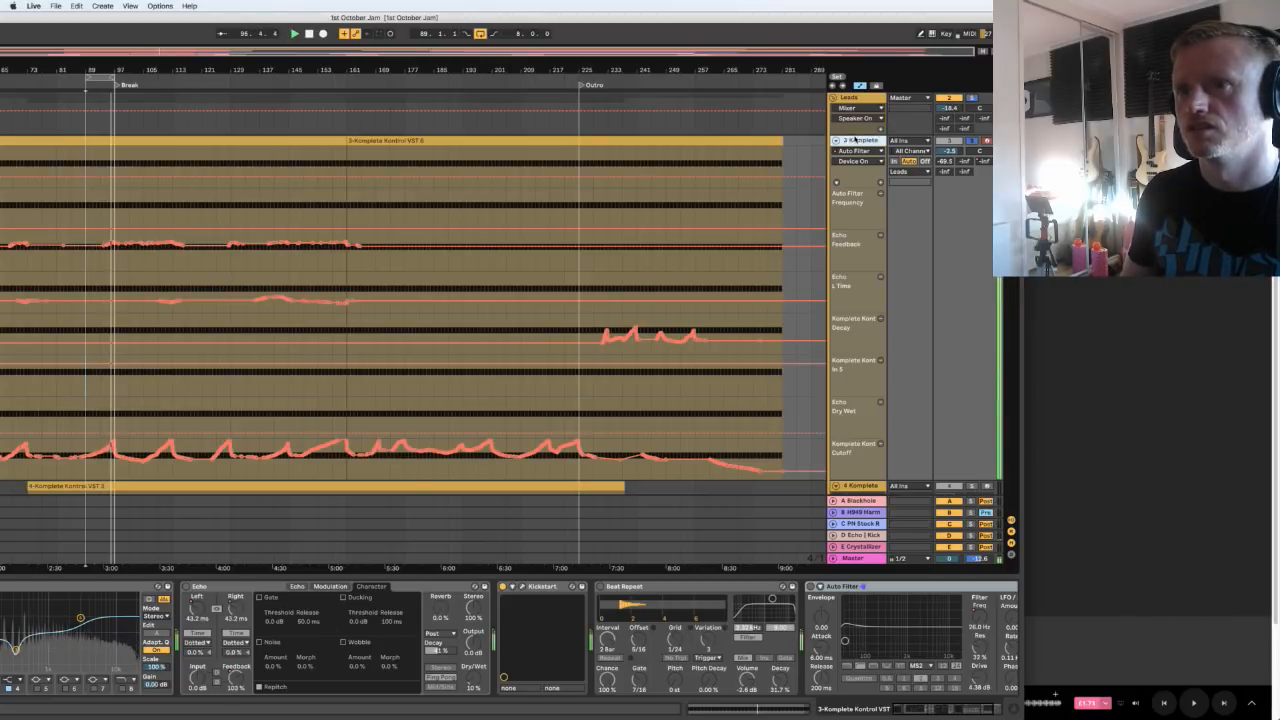
left_click_drag(87, 16, 333, 3)
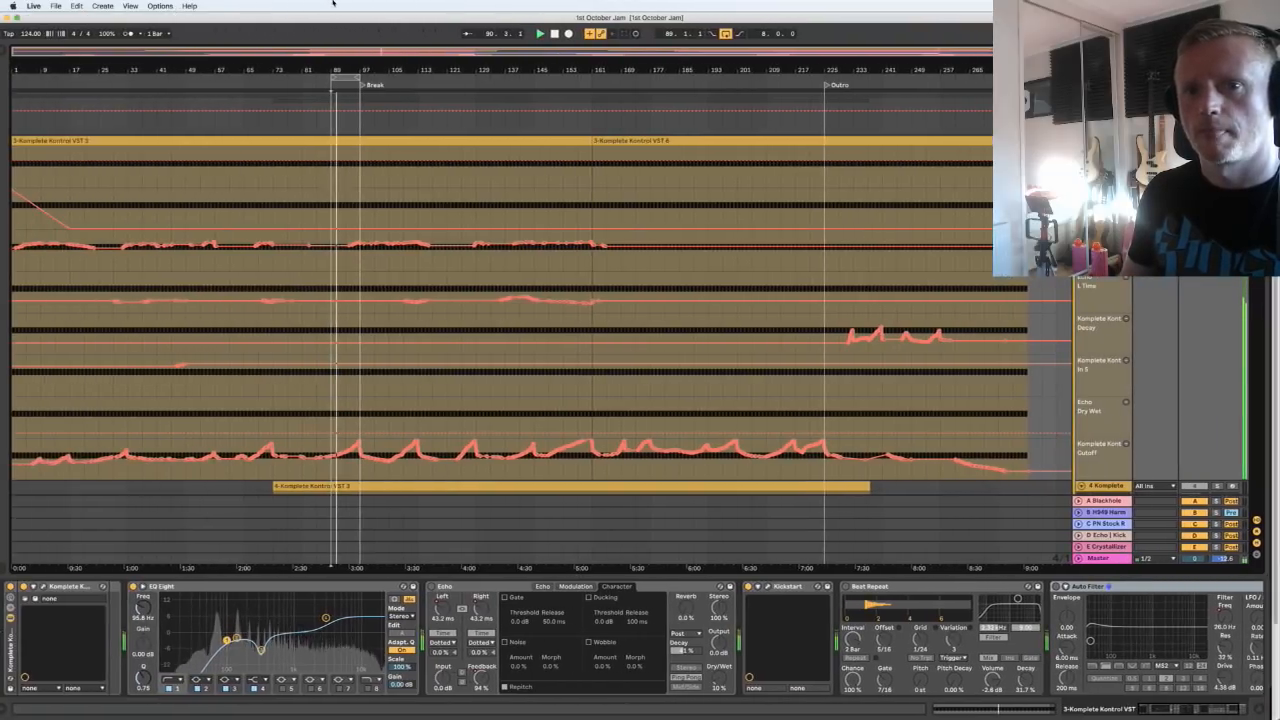
left_click(43, 587)
left_click_drag(484, 183, 187, 139)
left_click(81, 137)
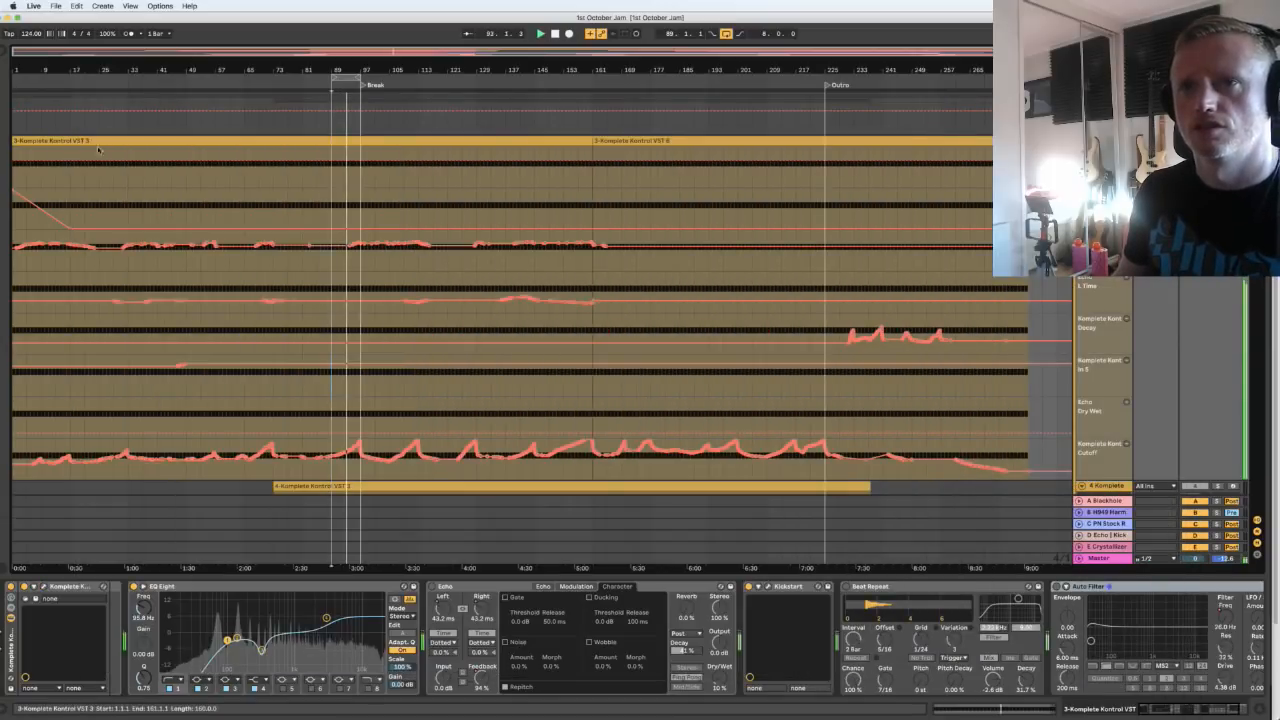
key("space")
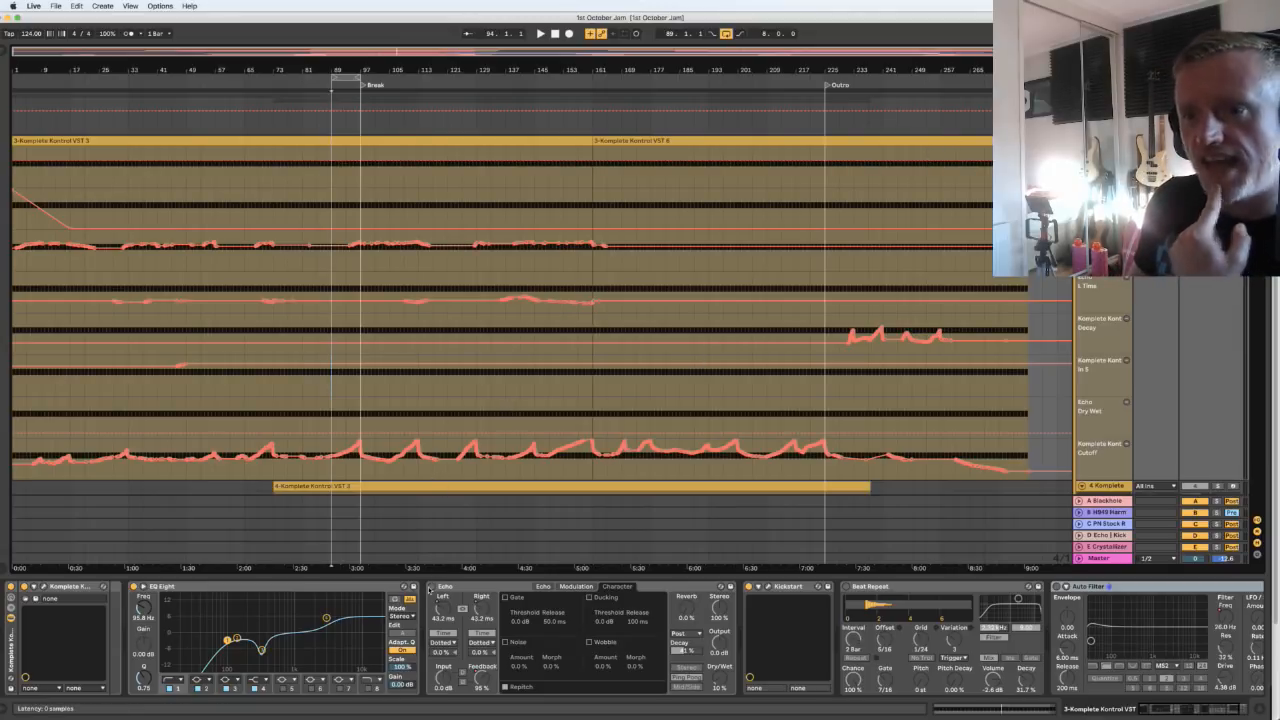
Turn on the Echo on the 3 Komplete track, play the loop before the Break, and show the Echo feedback automation
left_click(432, 587)
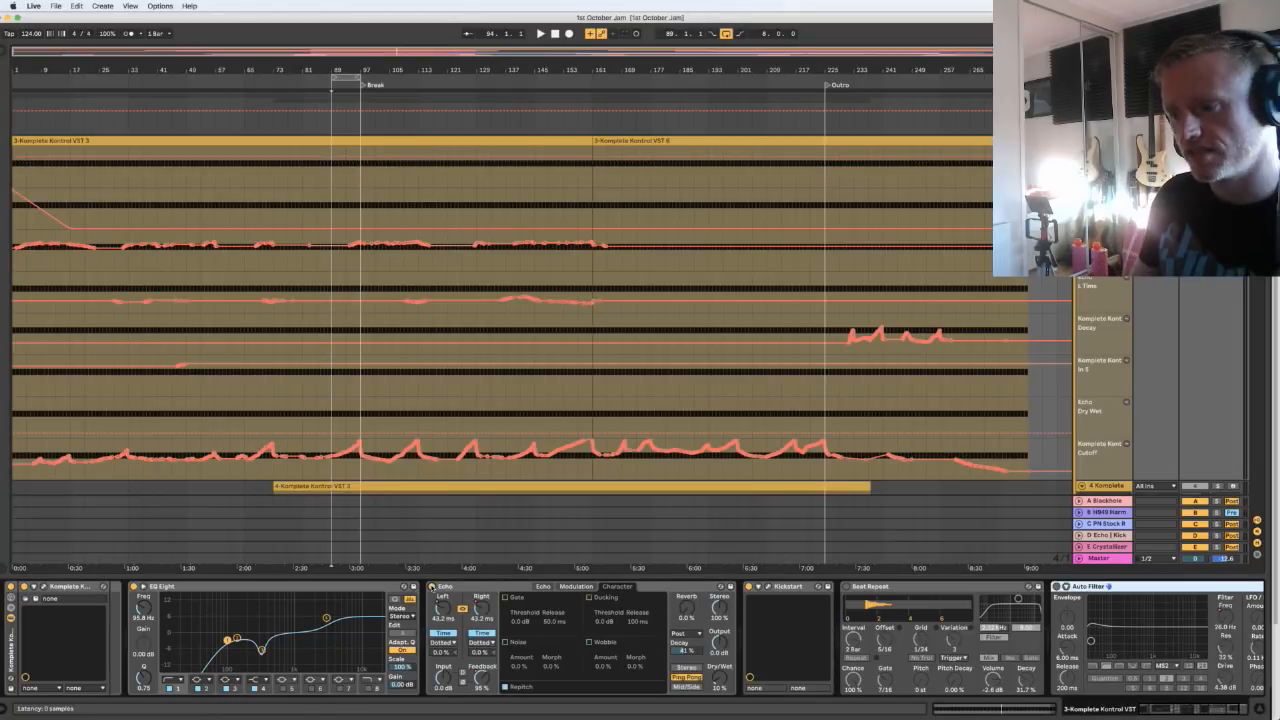
key("space")
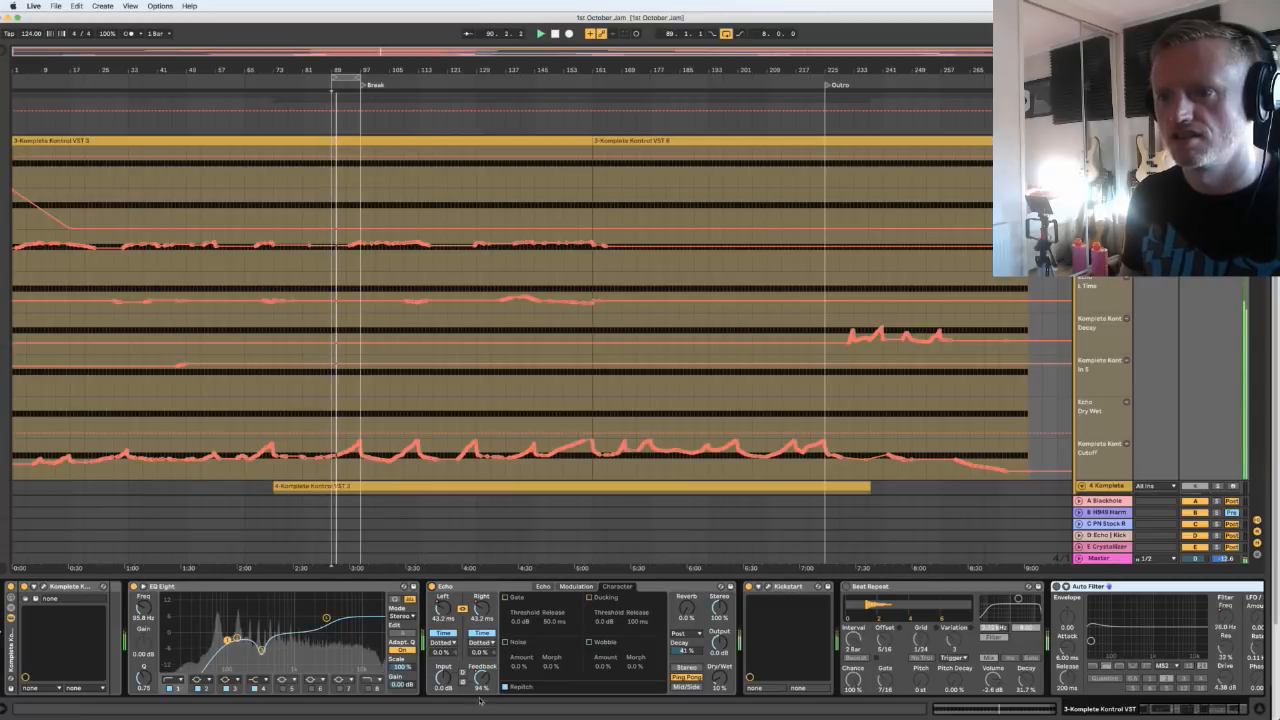
left_click(481, 679)
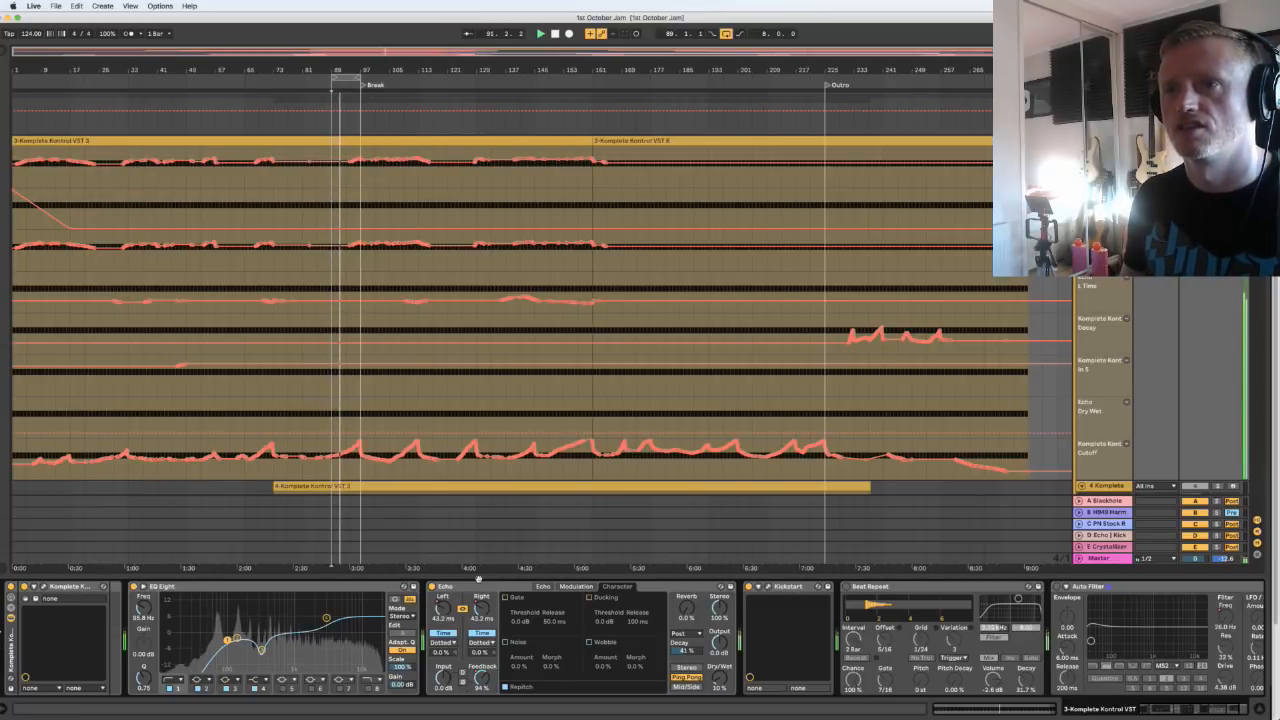
Extend the loop past the Break marker to 12 bars and show the Echo's filter and delay display
left_click_drag(361, 76, 373, 78)
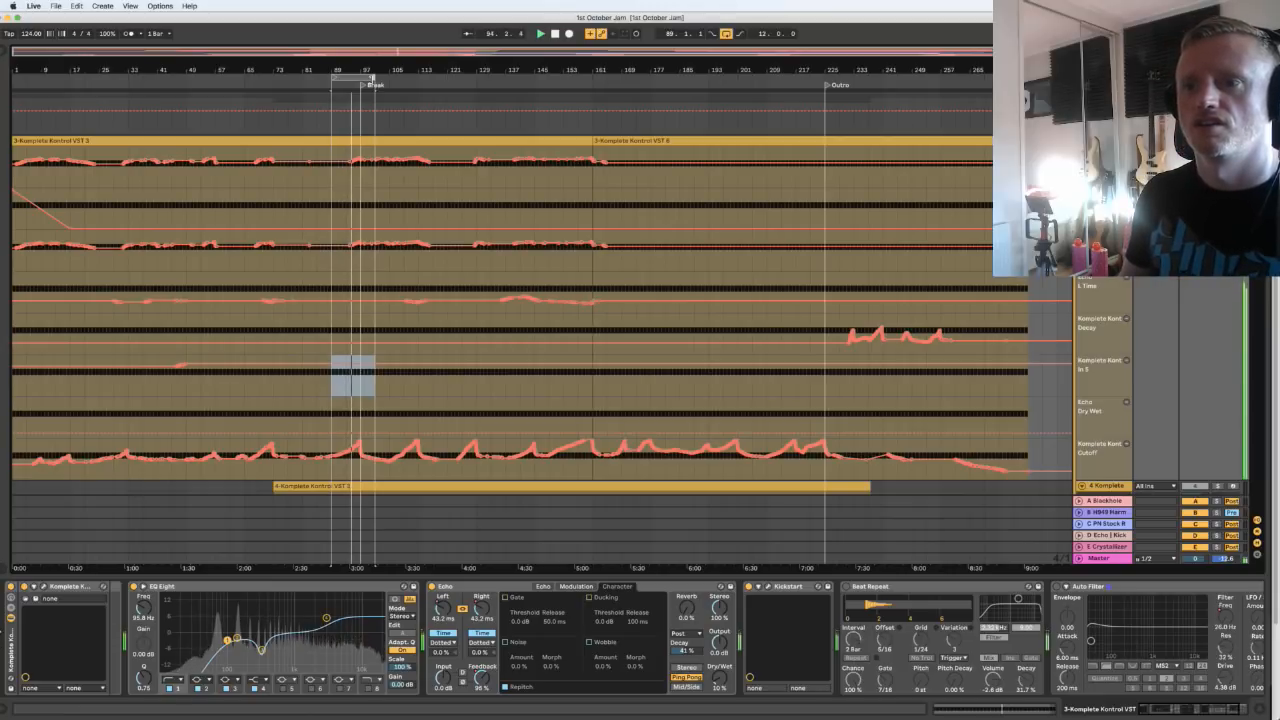
left_click(501, 588)
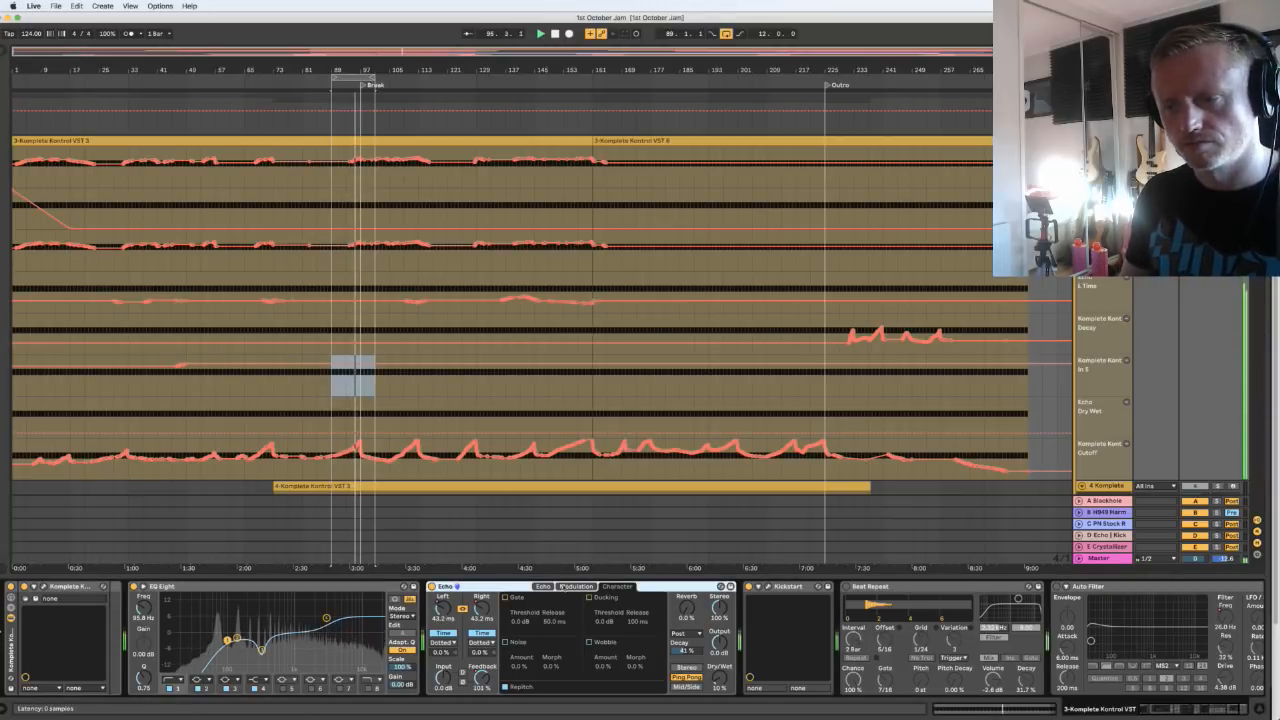
left_click(543, 587)
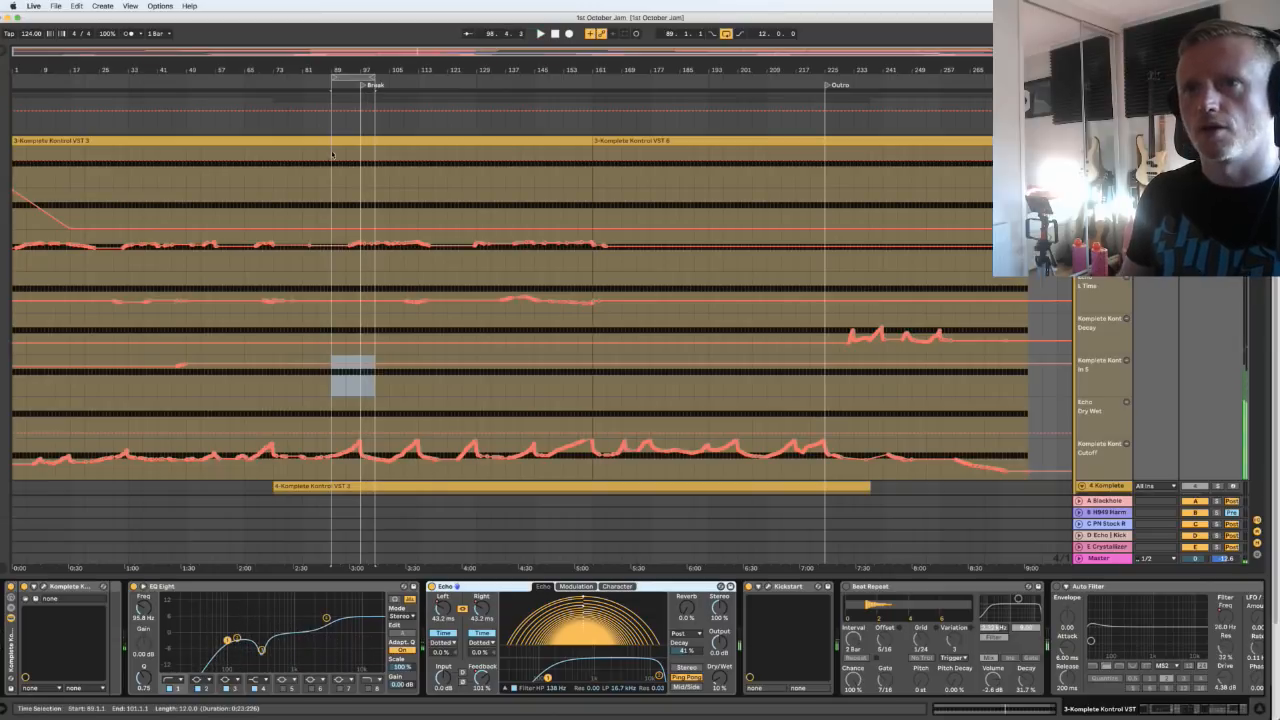
key("space")
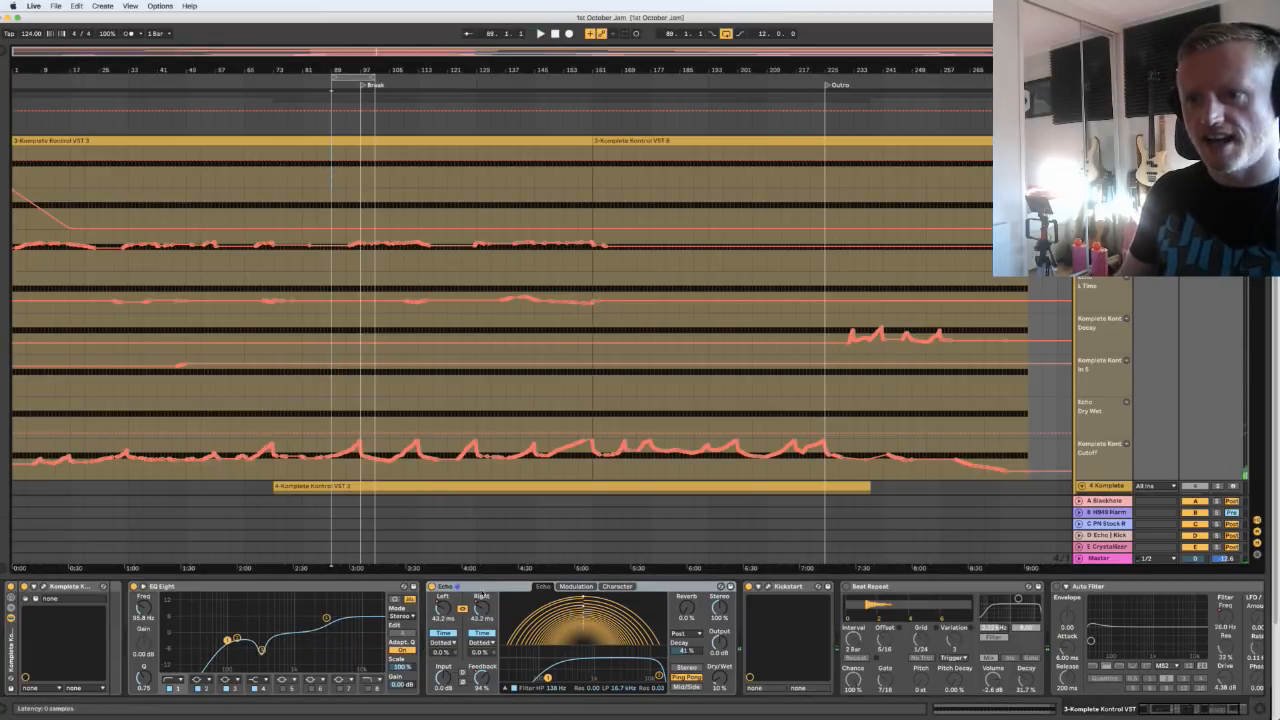
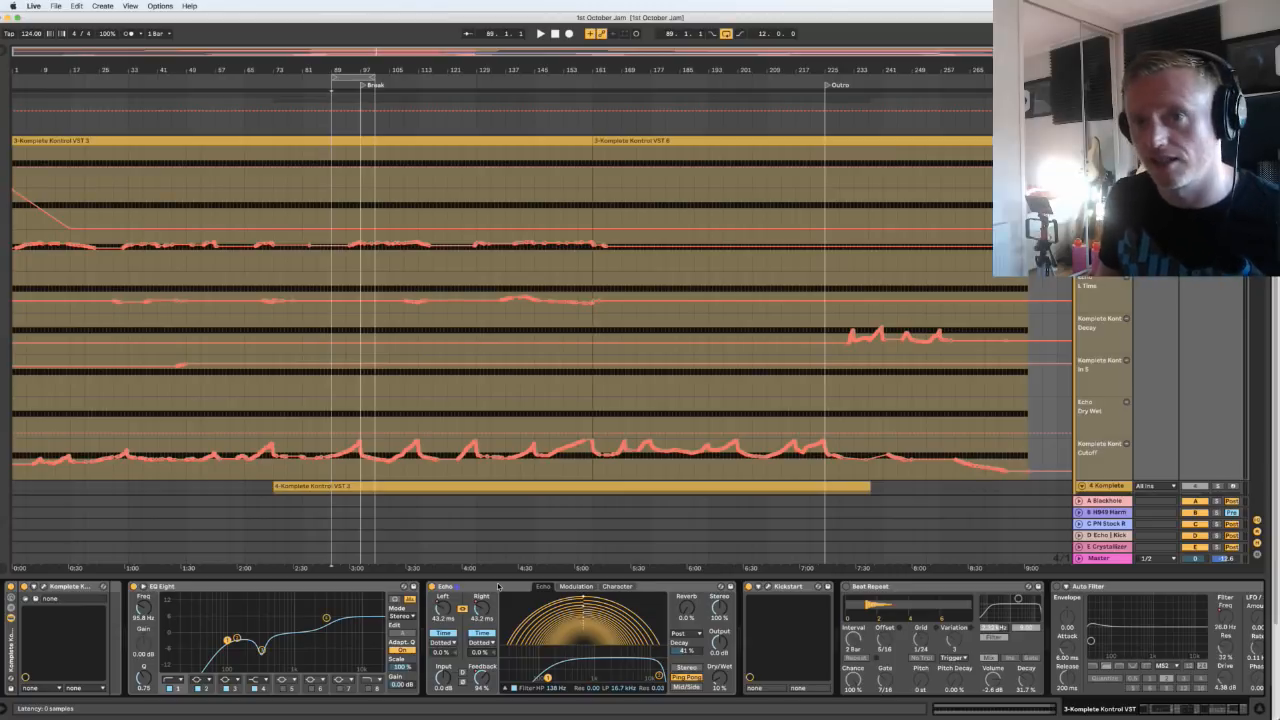
Try a longer Echo delay time of about 150 ms and higher feedback during playback, and re-enable the overridden automation
key("space")
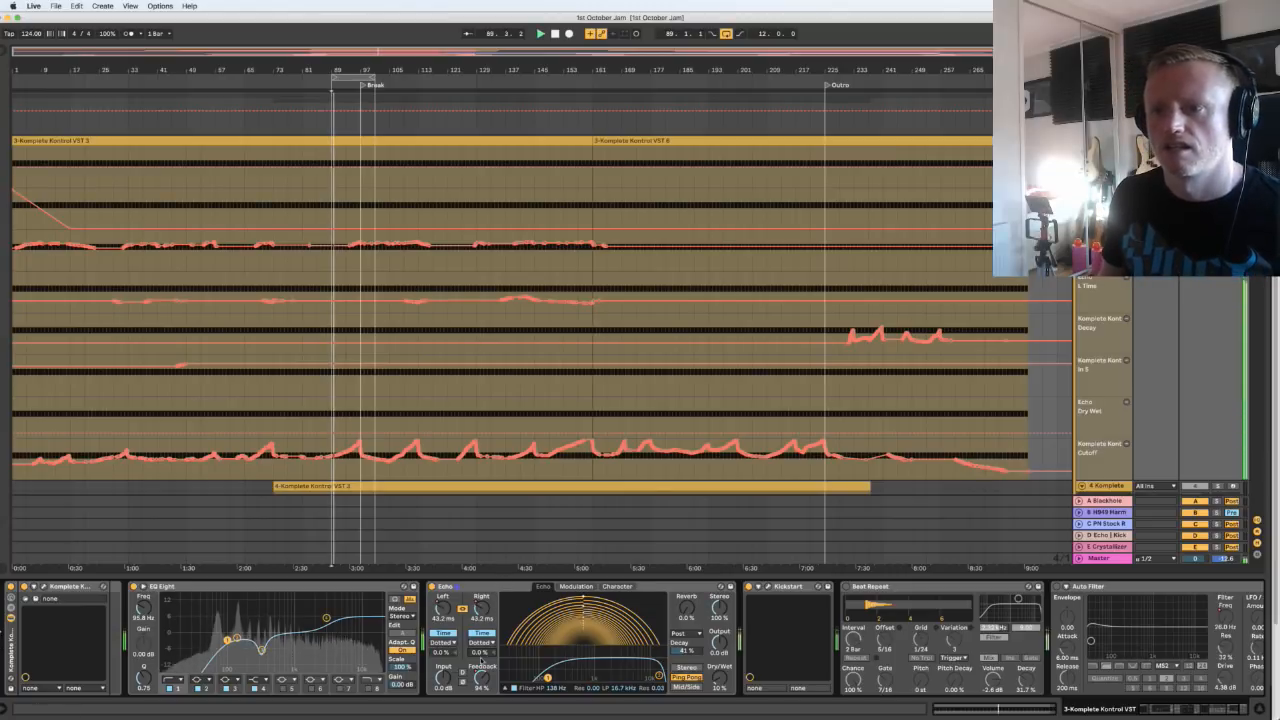
left_click_drag(482, 680, 482, 677)
left_click_drag(480, 613, 480, 610)
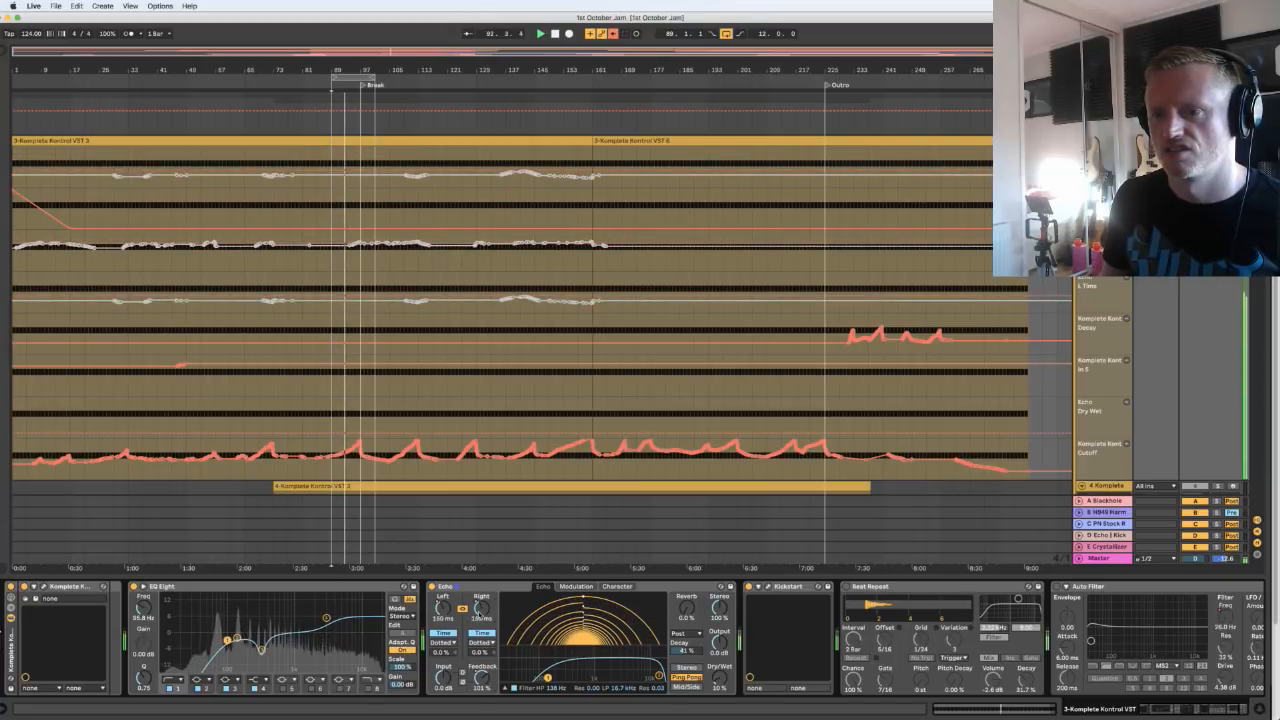
left_click_drag(483, 679, 483, 677)
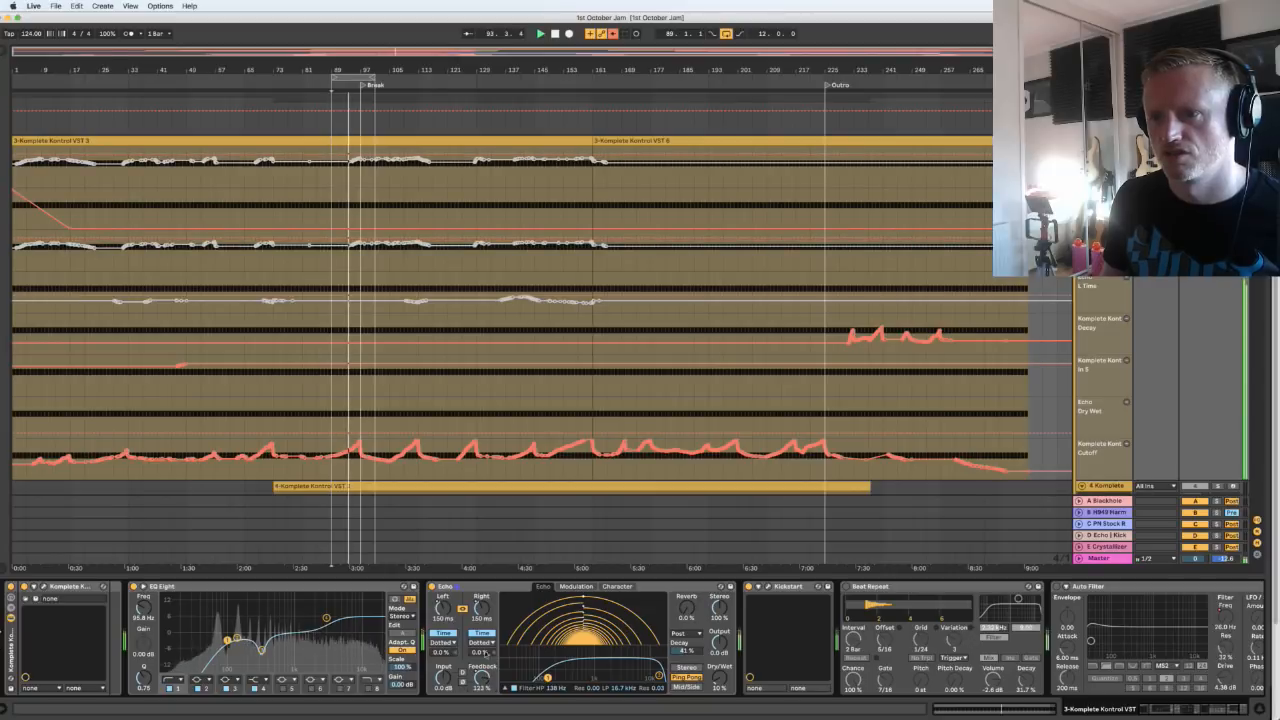
left_click_drag(482, 607, 483, 612)
left_click_drag(483, 678, 483, 679)
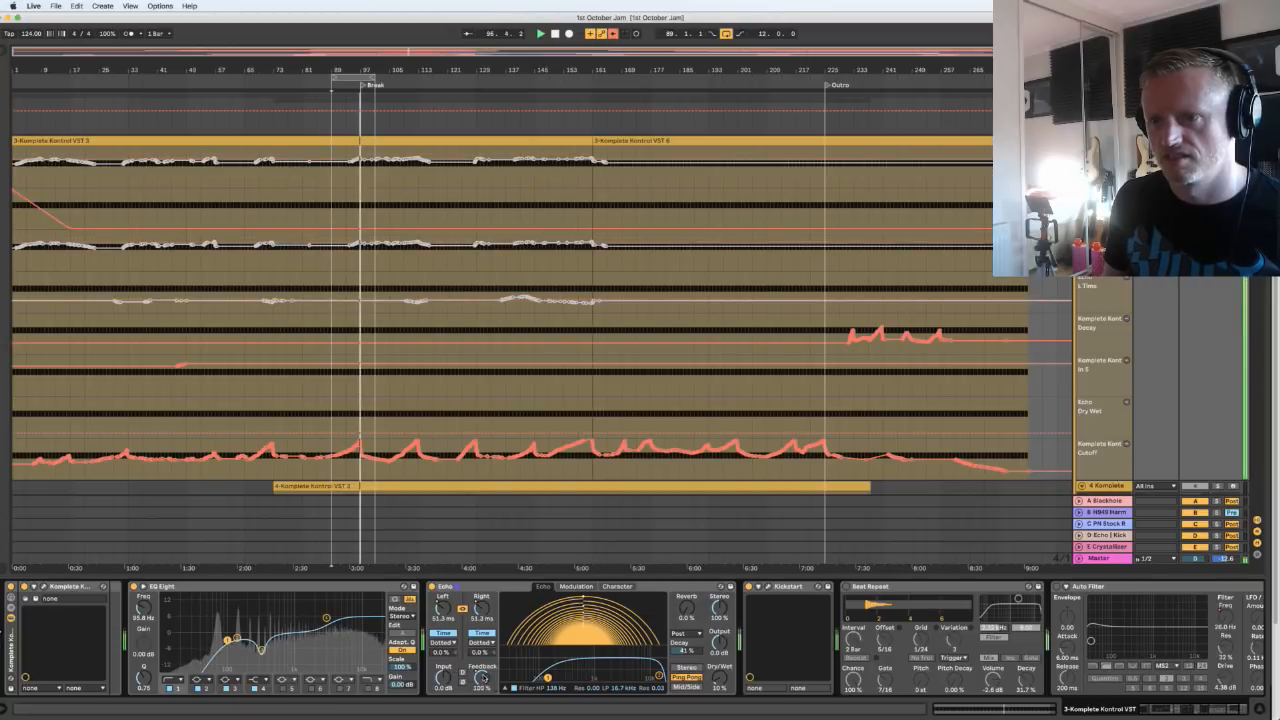
left_click(612, 33)
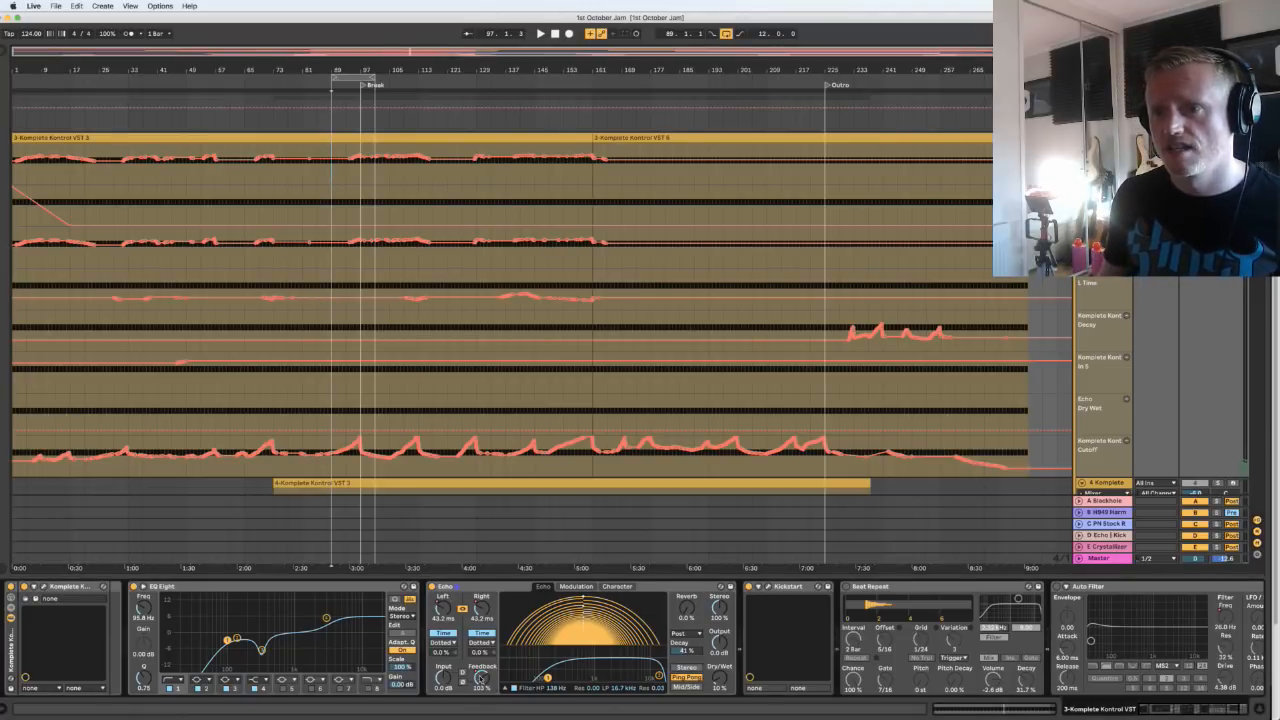
Audition the Komplete Kontrol Decay automation in the outro from bar 231
left_click(316, 194)
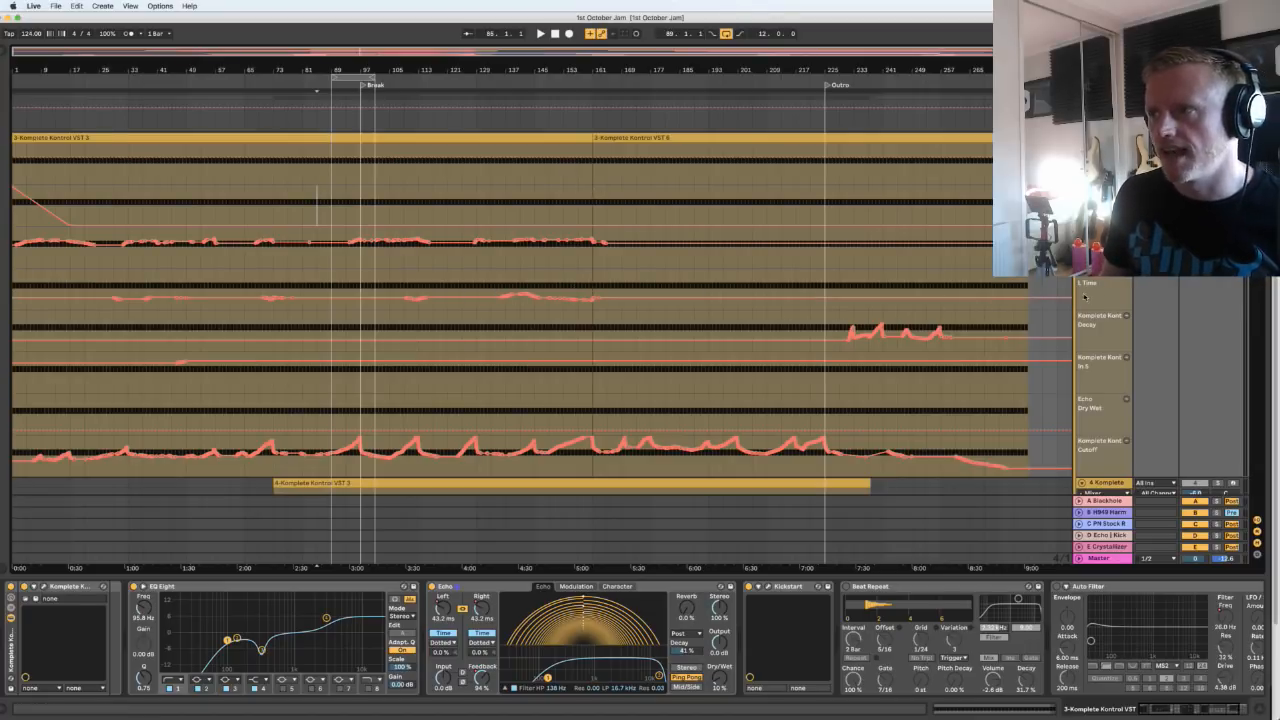
left_click(841, 322)
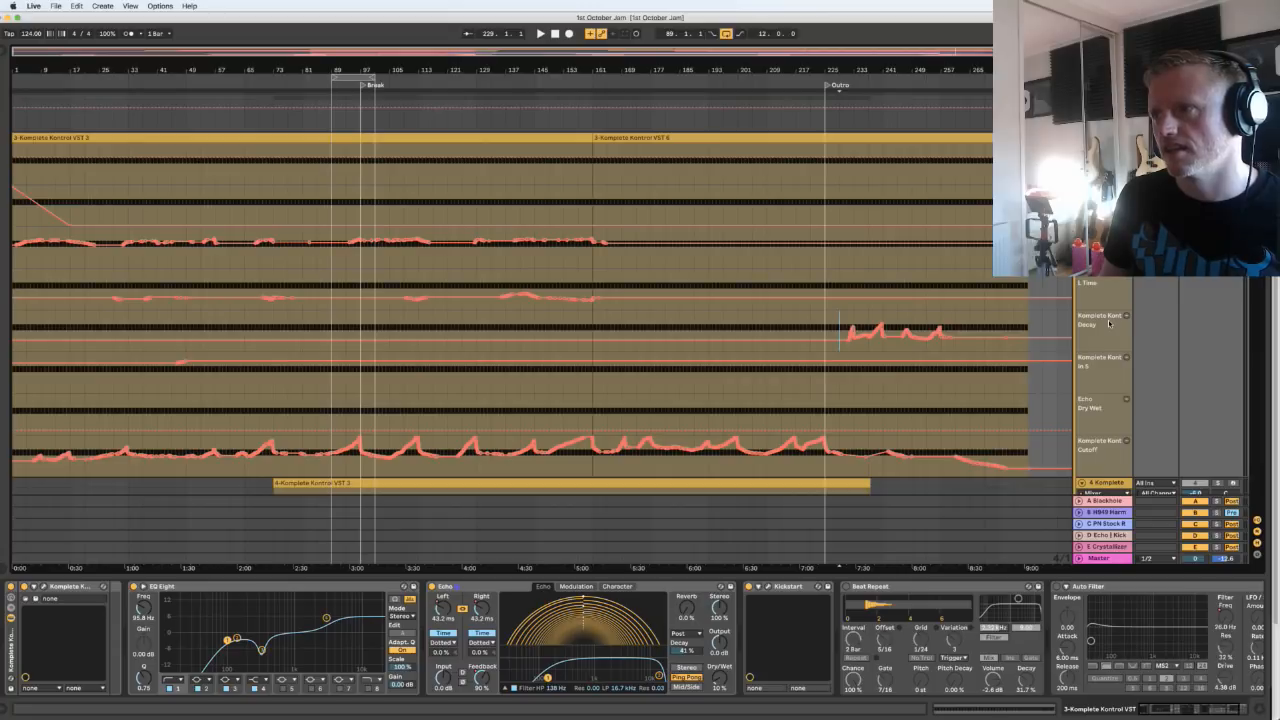
left_click_drag(846, 64, 852, 80)
left_click(840, 326)
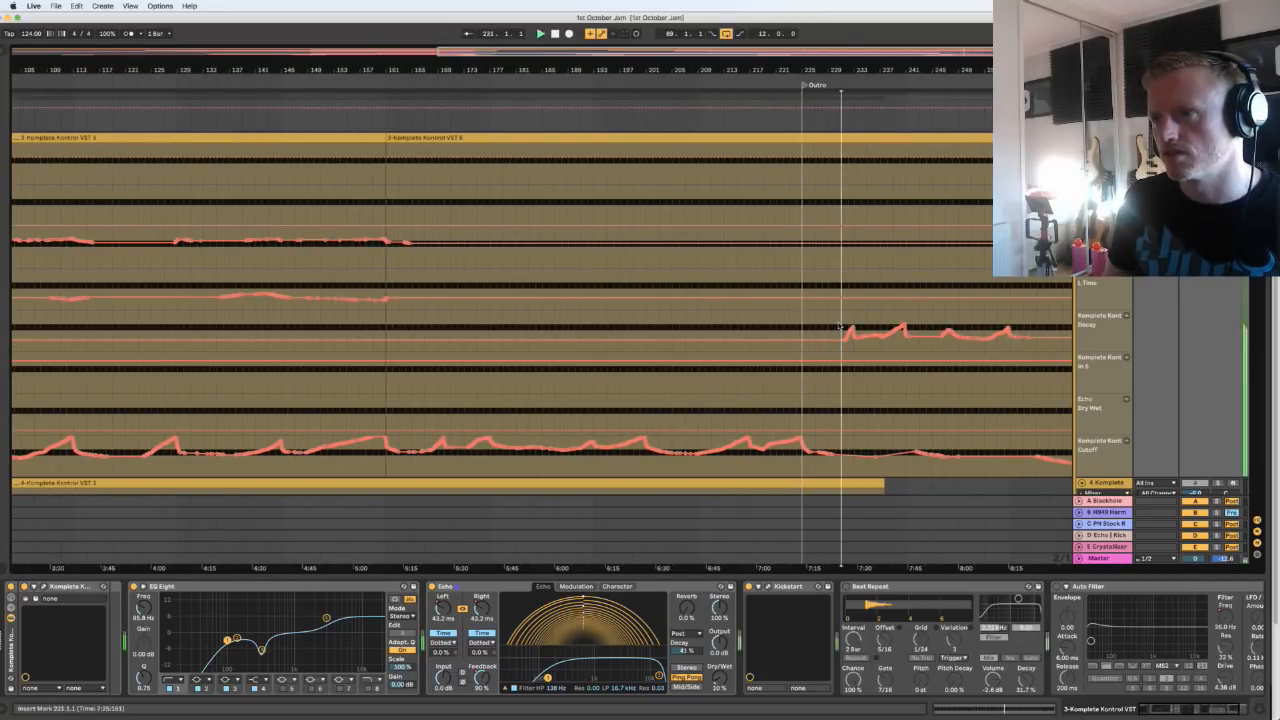
key("space")
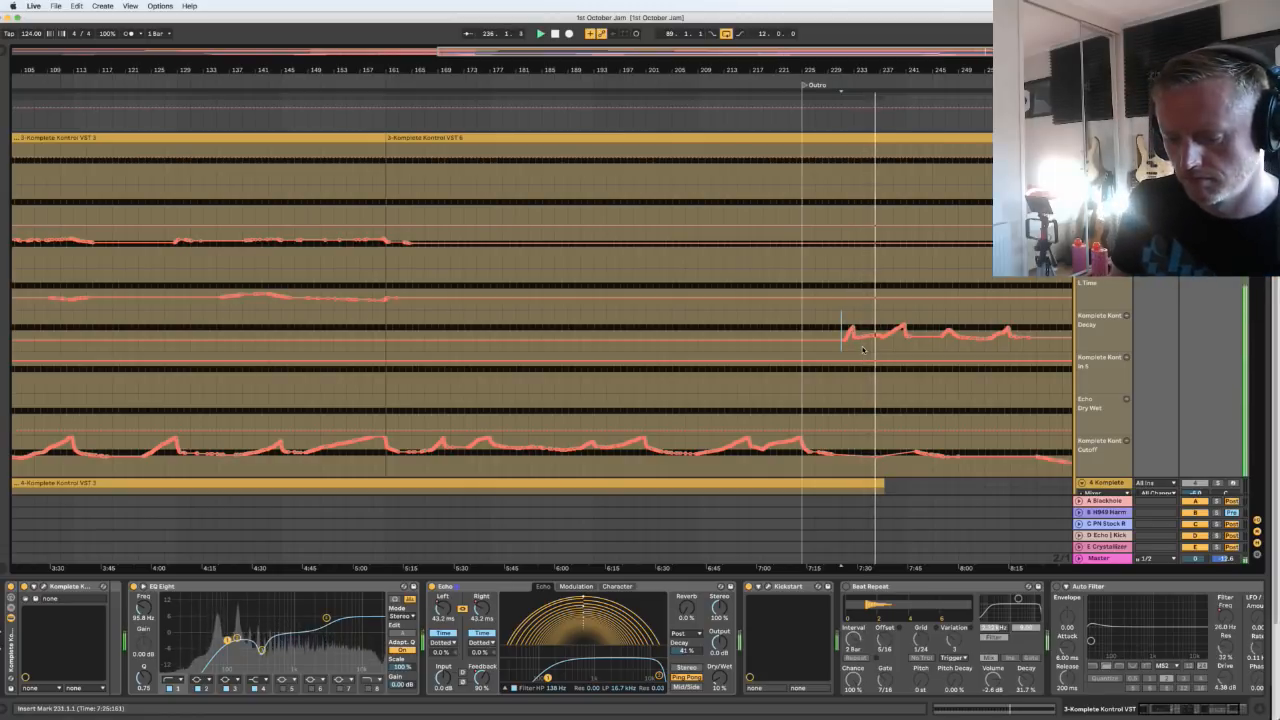
key("space")
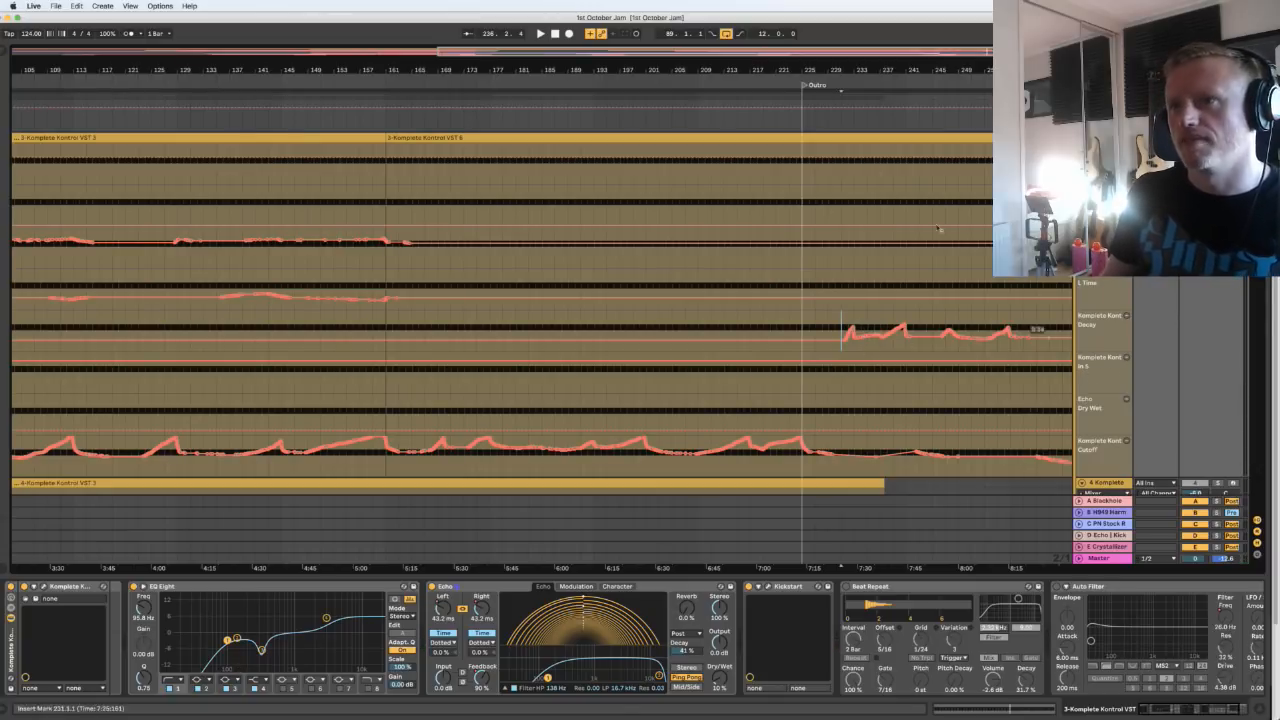
left_click_drag(764, 71, 764, 30)
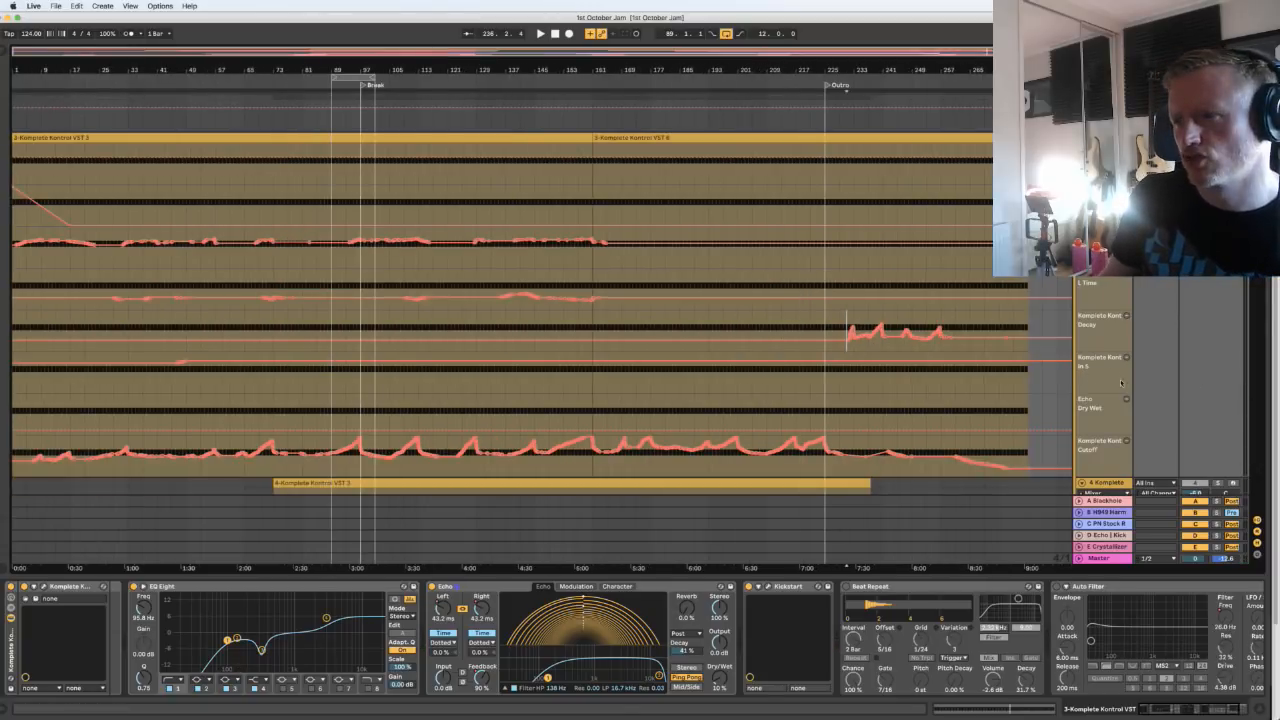
Unfold the Komplete Kontrol device to show its mapped parameters and play the outro with them in view
left_click(36, 587)
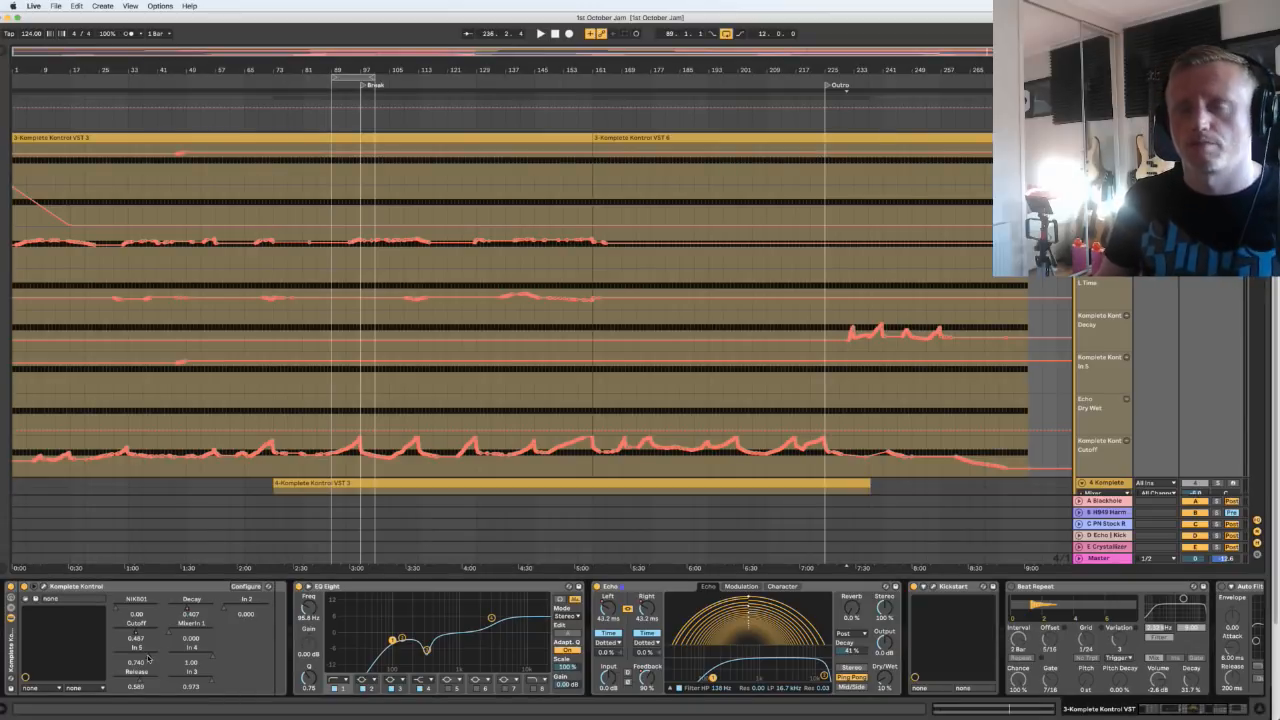
key("space")
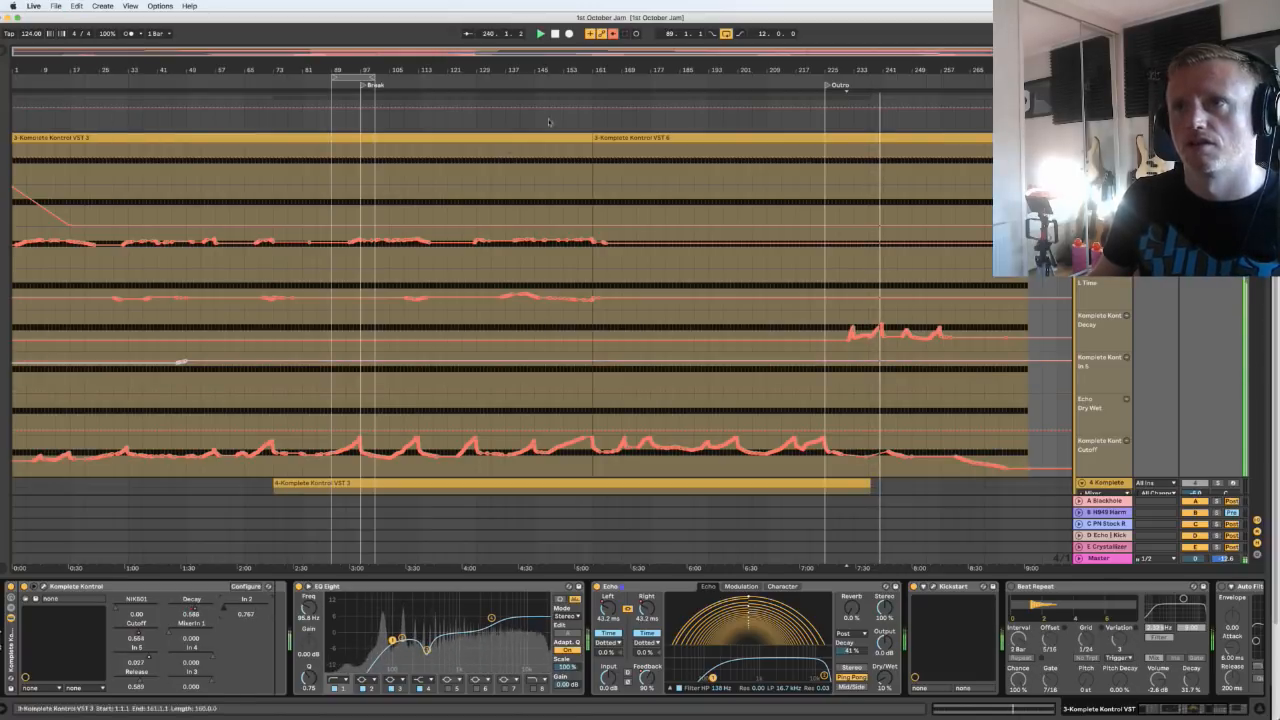
key("space")
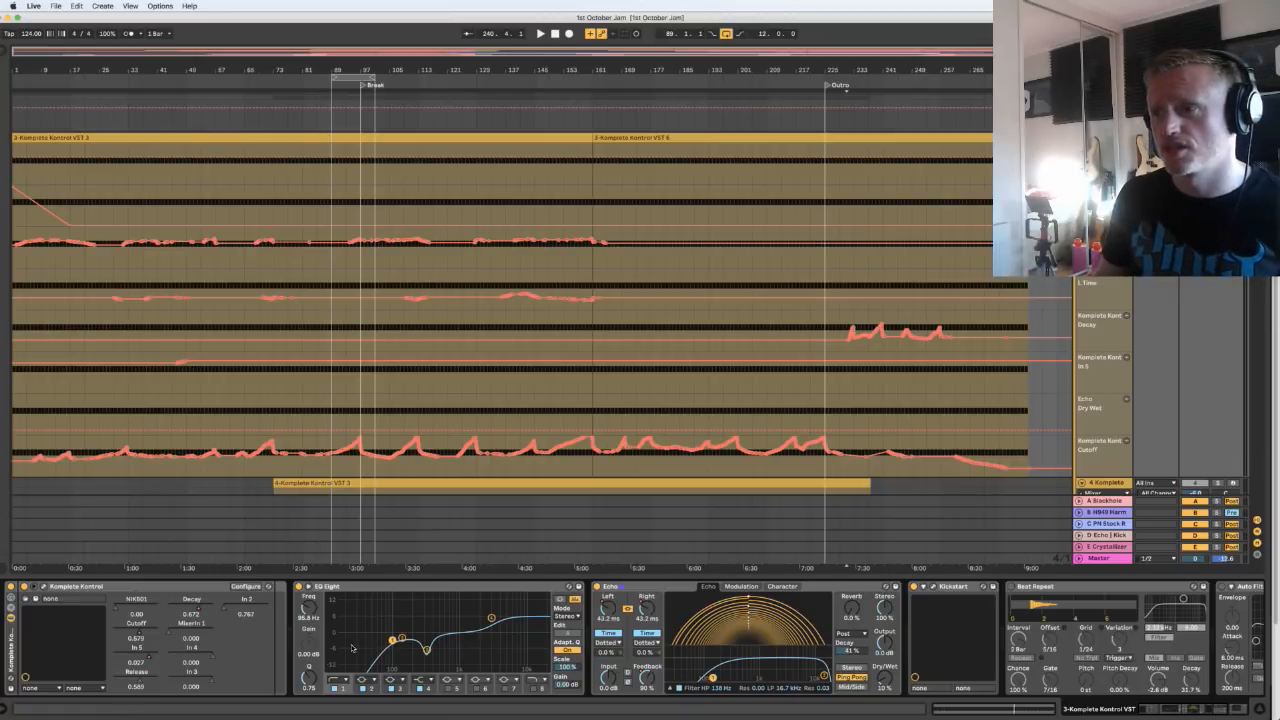
Turn on Beat Repeat on the 3 Komplete track and play the outro to hear it
left_click(1012, 587)
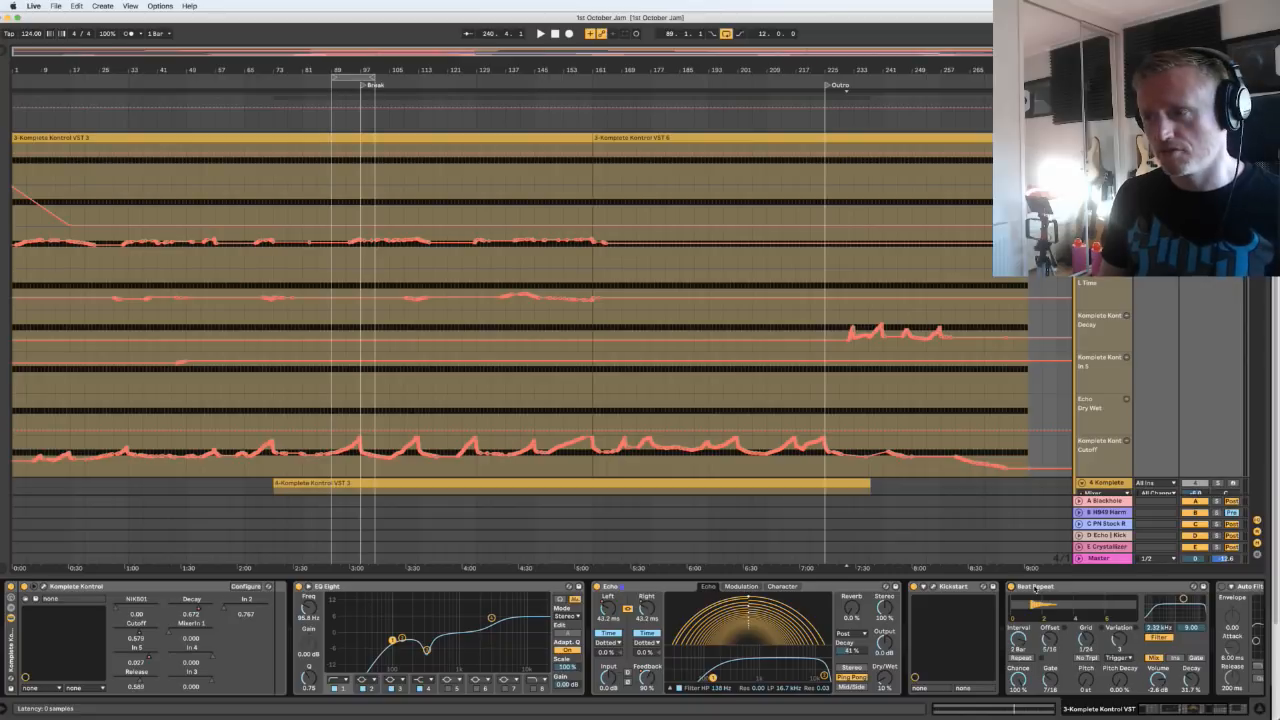
left_click(1036, 588)
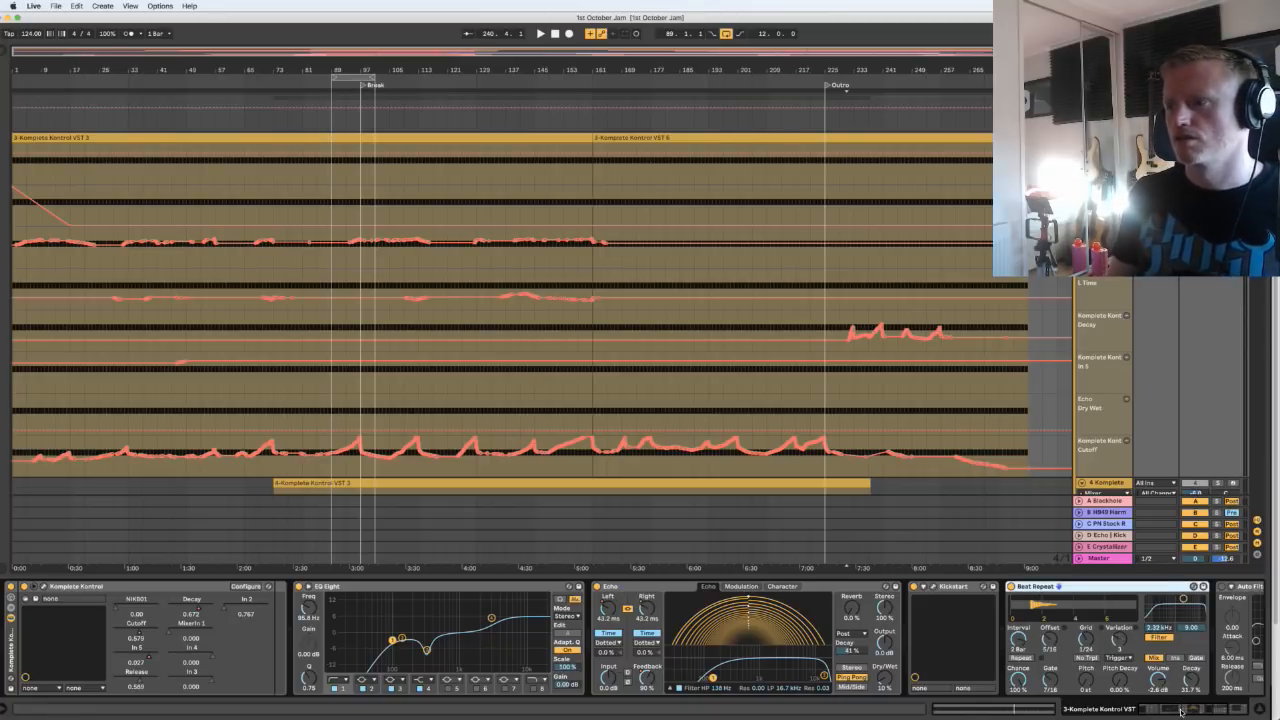
scroll(1120, 638, "right", 5)
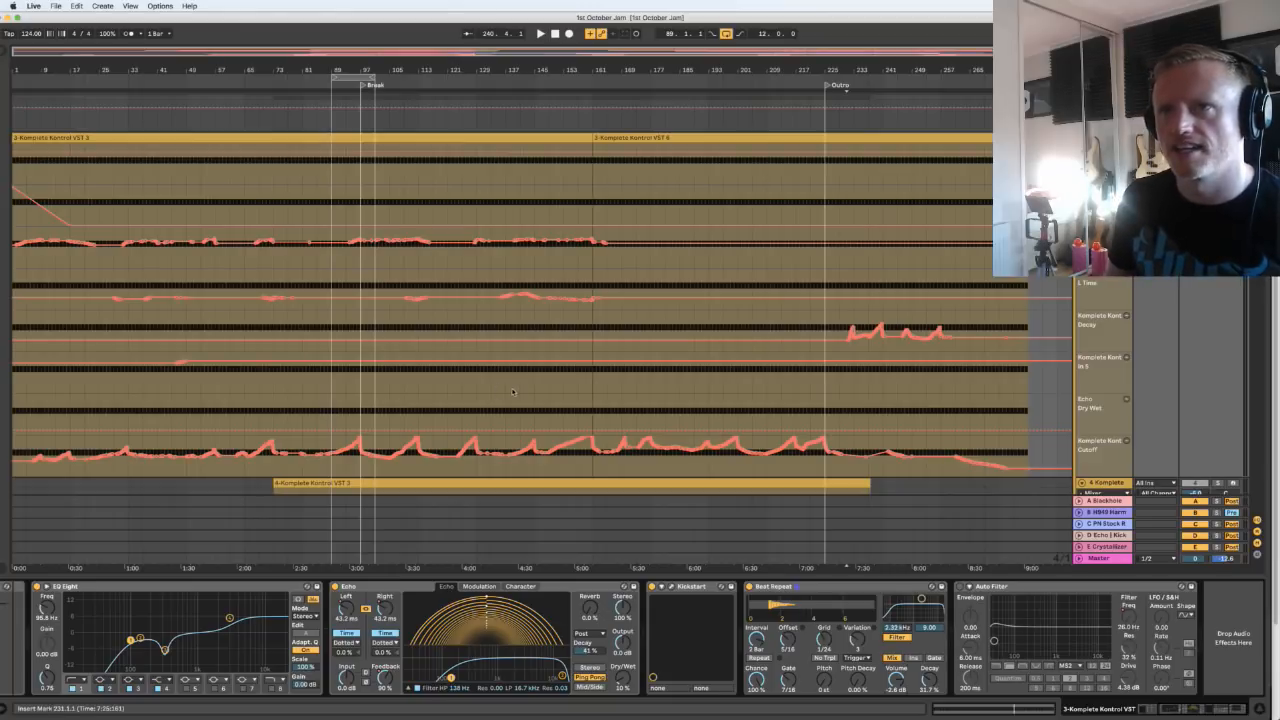
key("space")
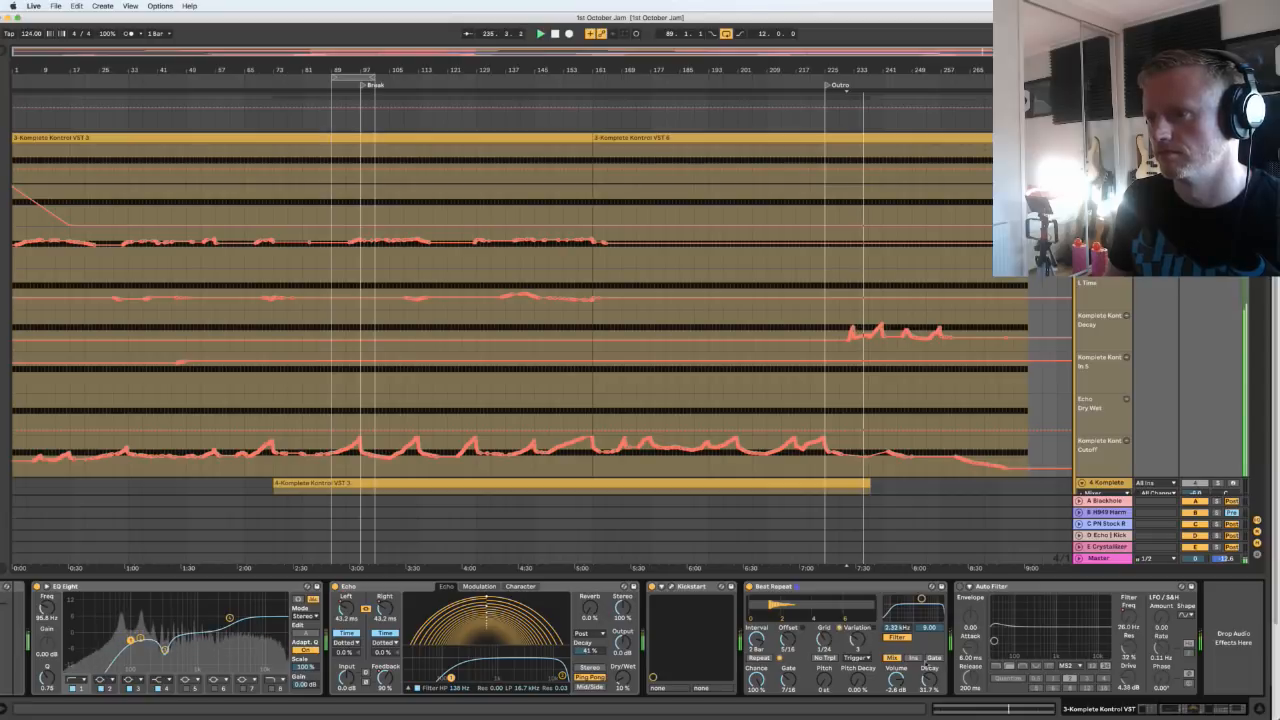
Try Beat Repeat's Gate and Insert modes during playback, set it back to Mix, and stop playback
left_click(933, 658)
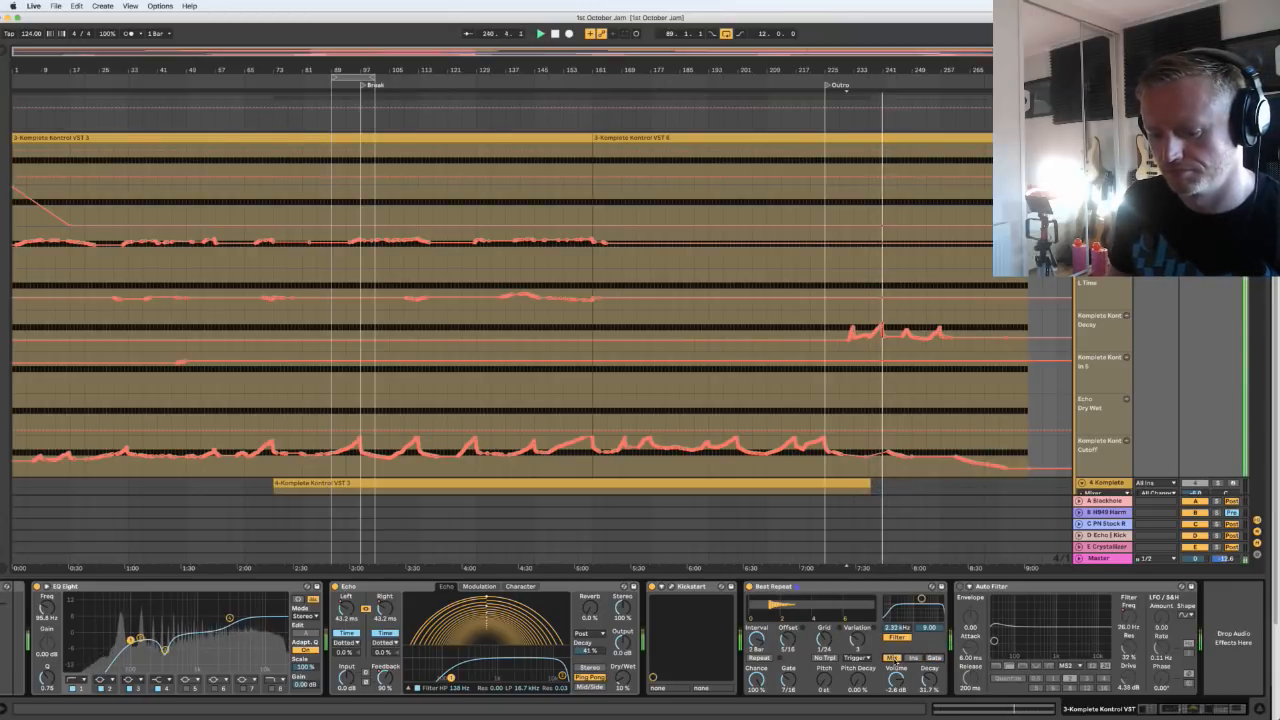
left_click(933, 658)
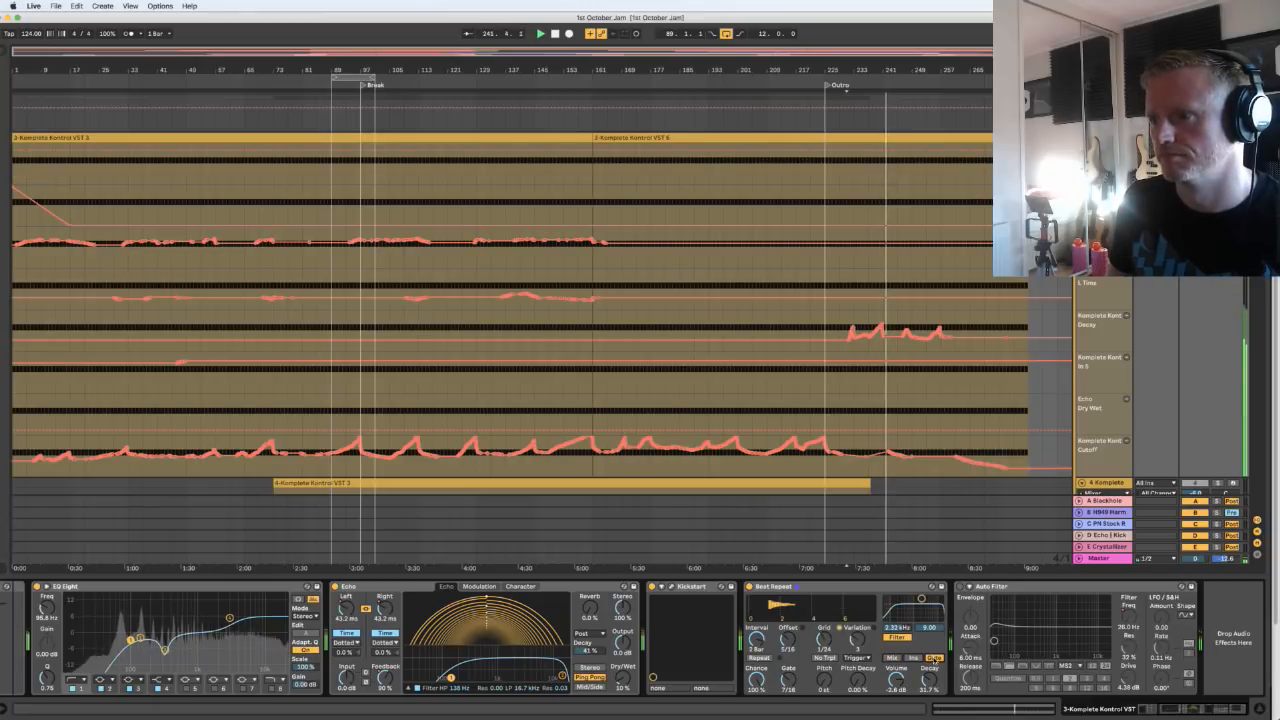
left_click(912, 658)
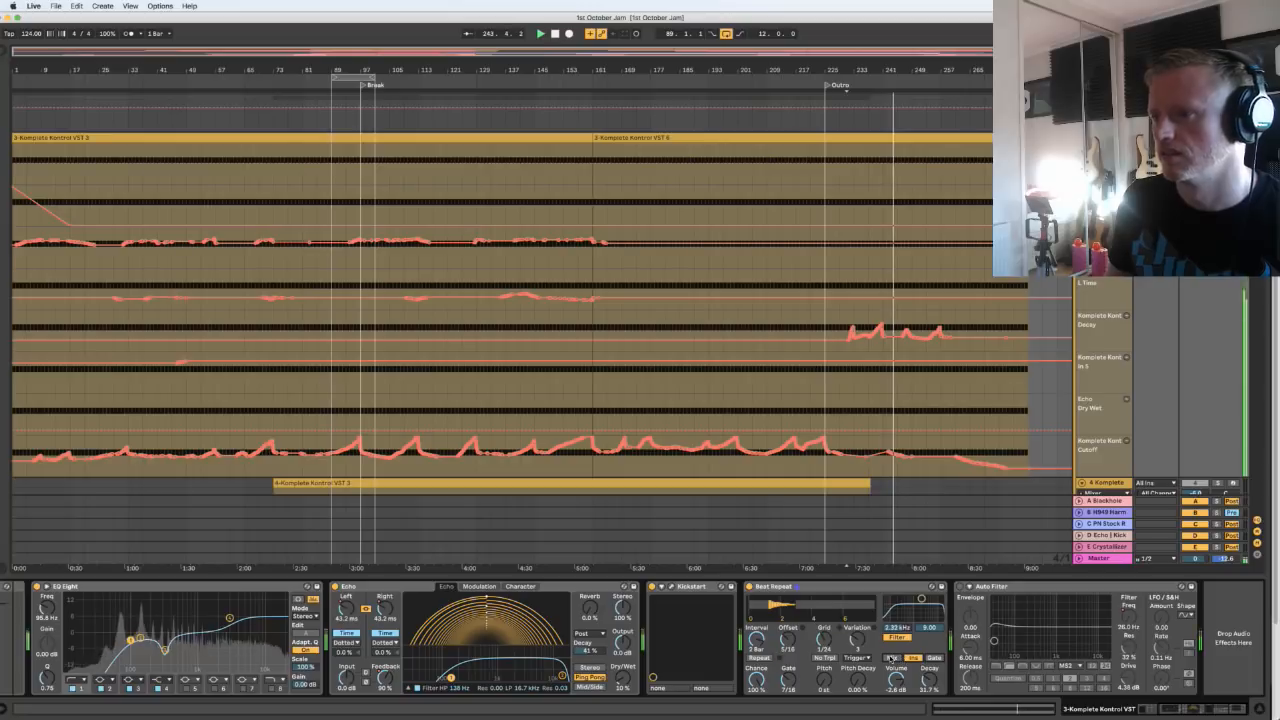
left_click(892, 658)
key("space")
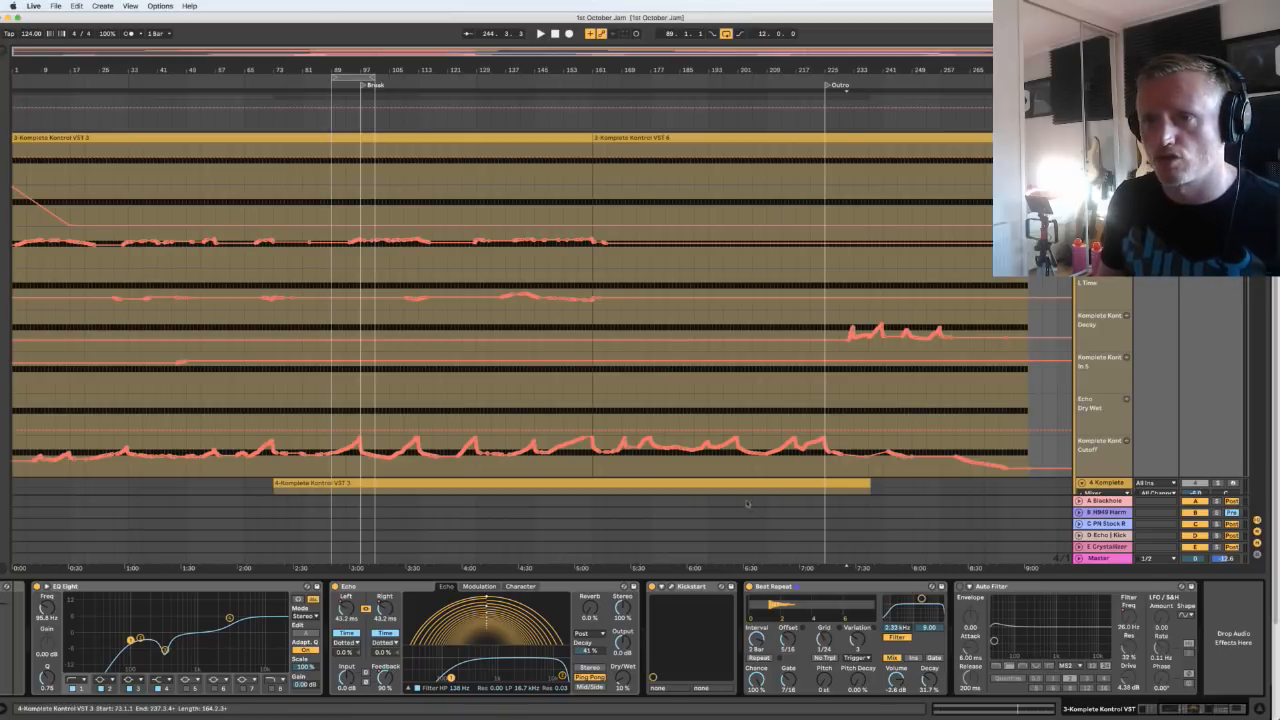
key("space")
scroll(345, 656, "left", 5)
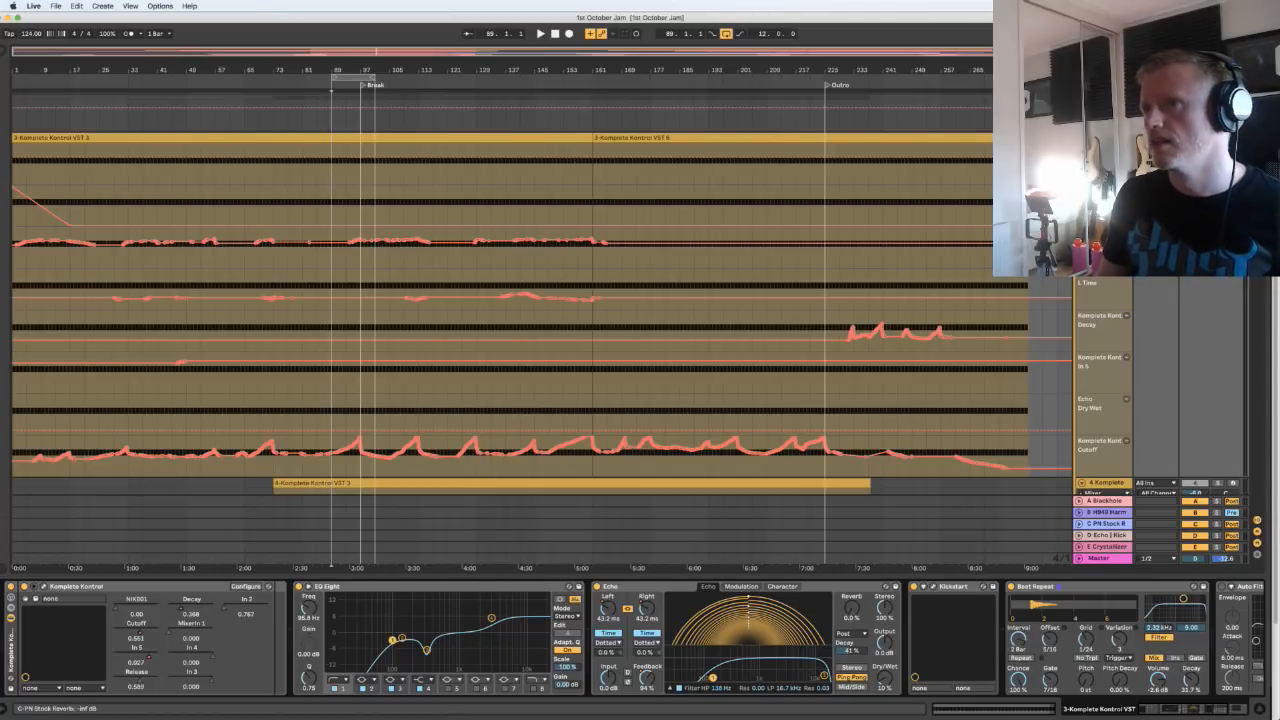
Show the PN Stock Reverb send automation on the 3 Komplete track and open the C-PN Stock Reverb return's device chain
left_click(1195, 165)
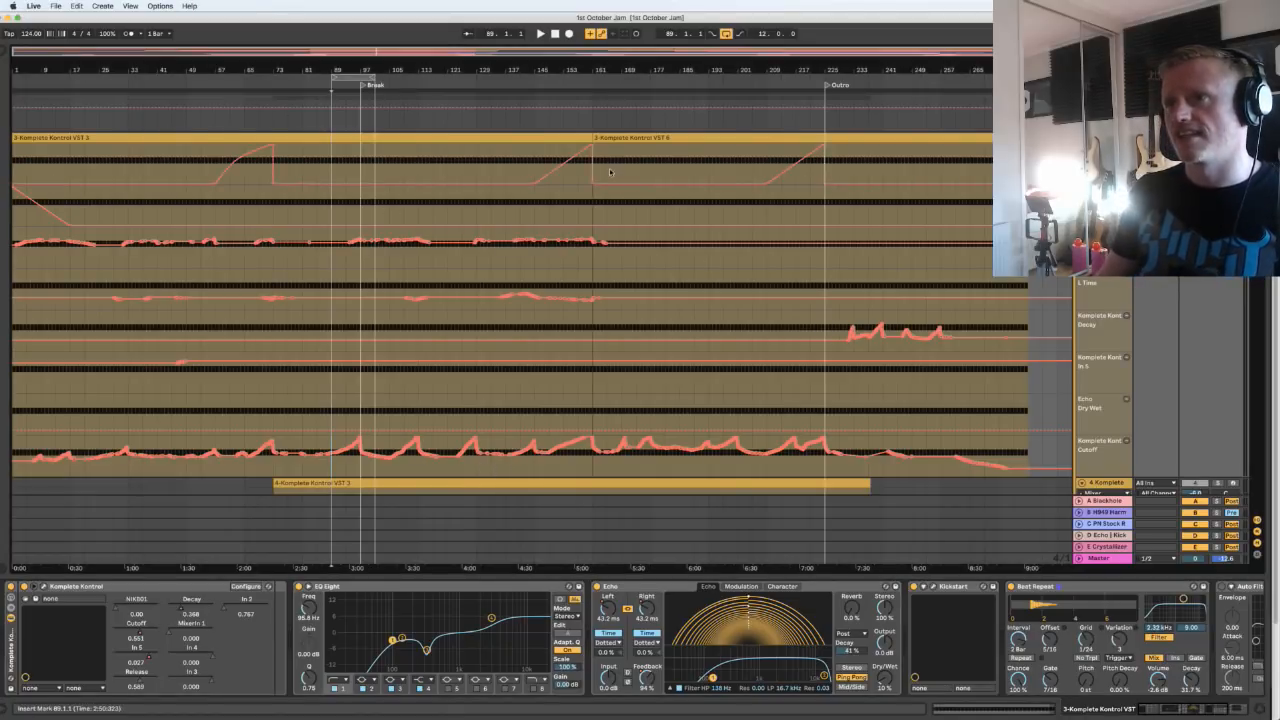
left_click(1092, 524)
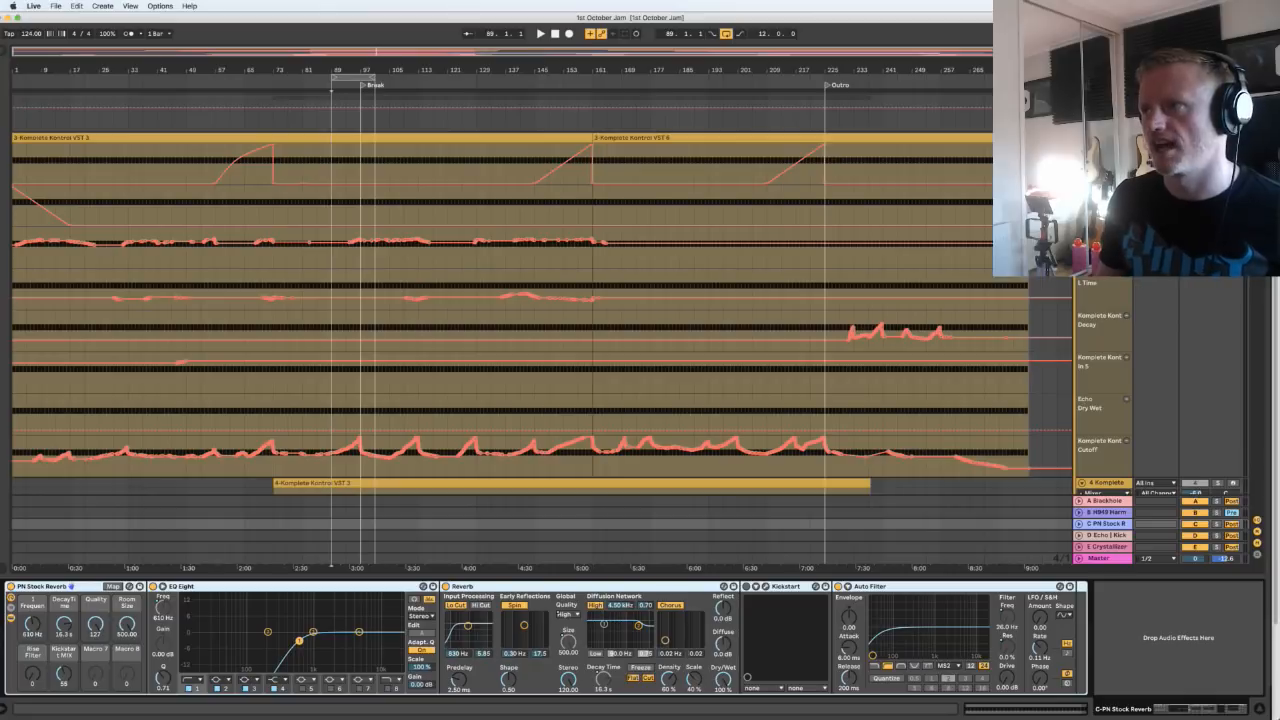
Activate and solo the 4 Komplete track and place the playback start at bar 73
left_click(1195, 483)
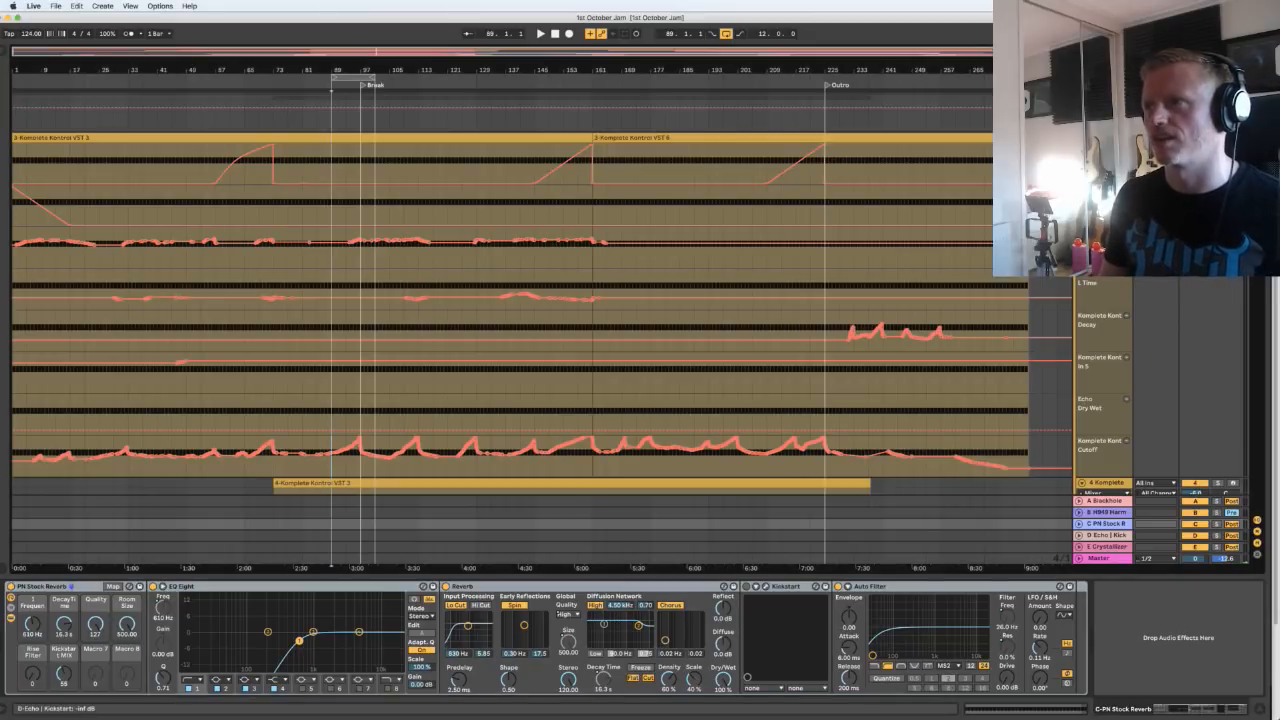
scroll(1147, 290, "up", 1)
scroll(1165, 320, "up", 2)
scroll(1177, 345, "down", 4)
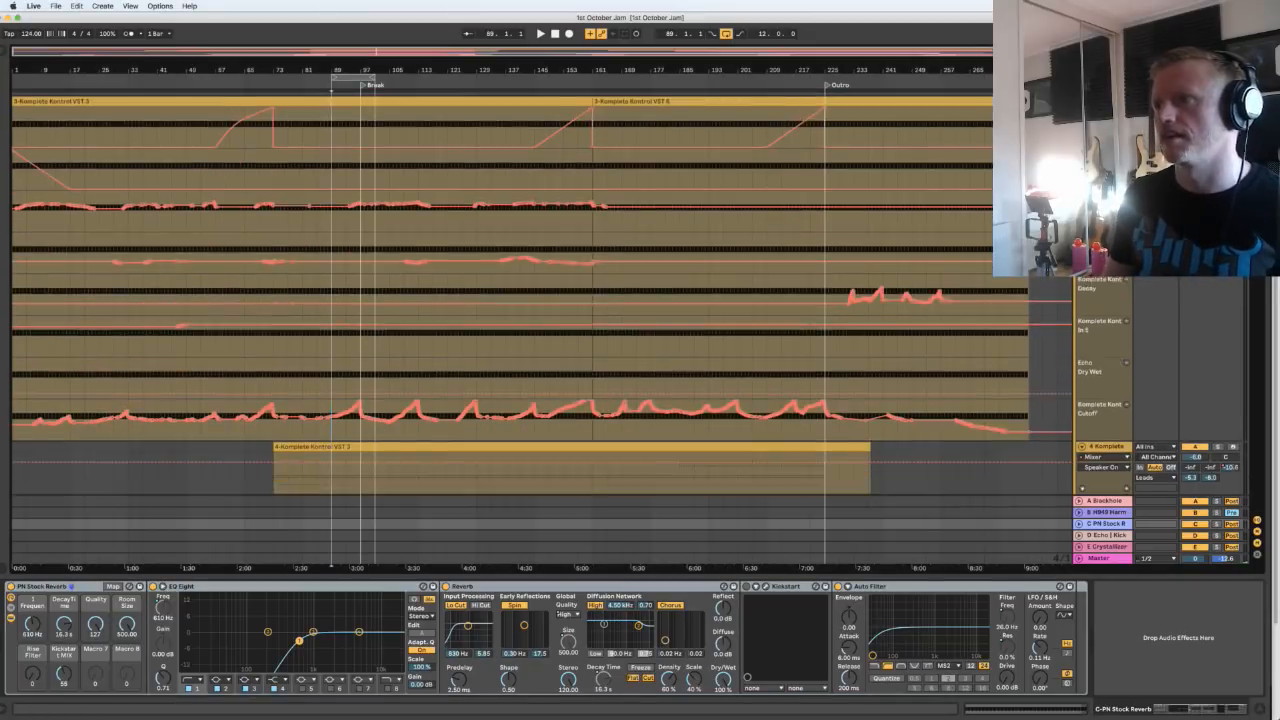
left_click(1216, 428)
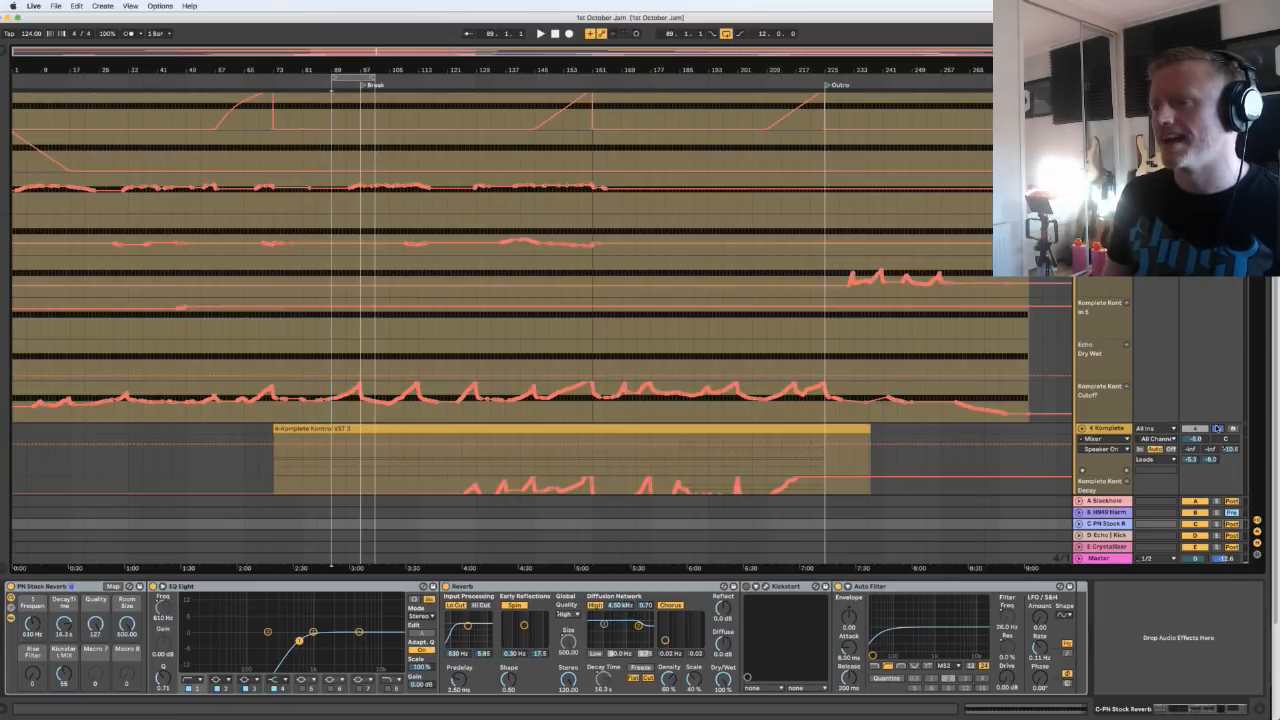
scroll(1191, 396, "down", 5)
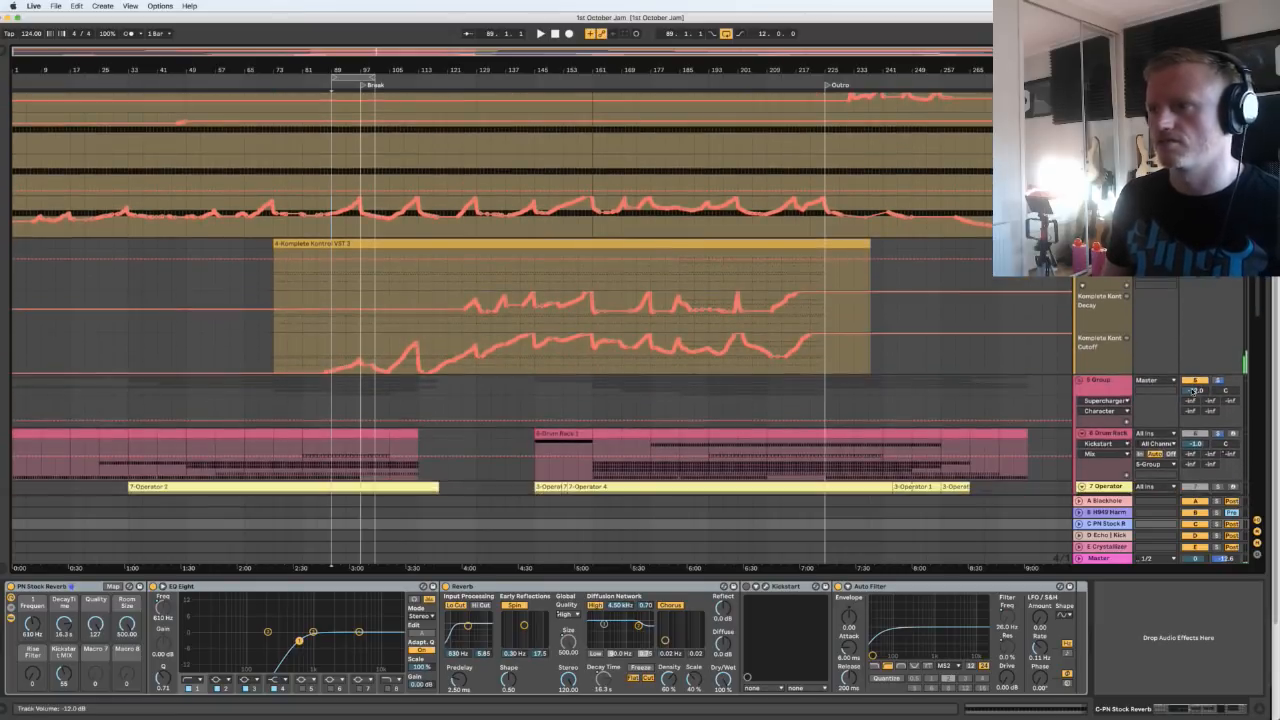
left_click(274, 268)
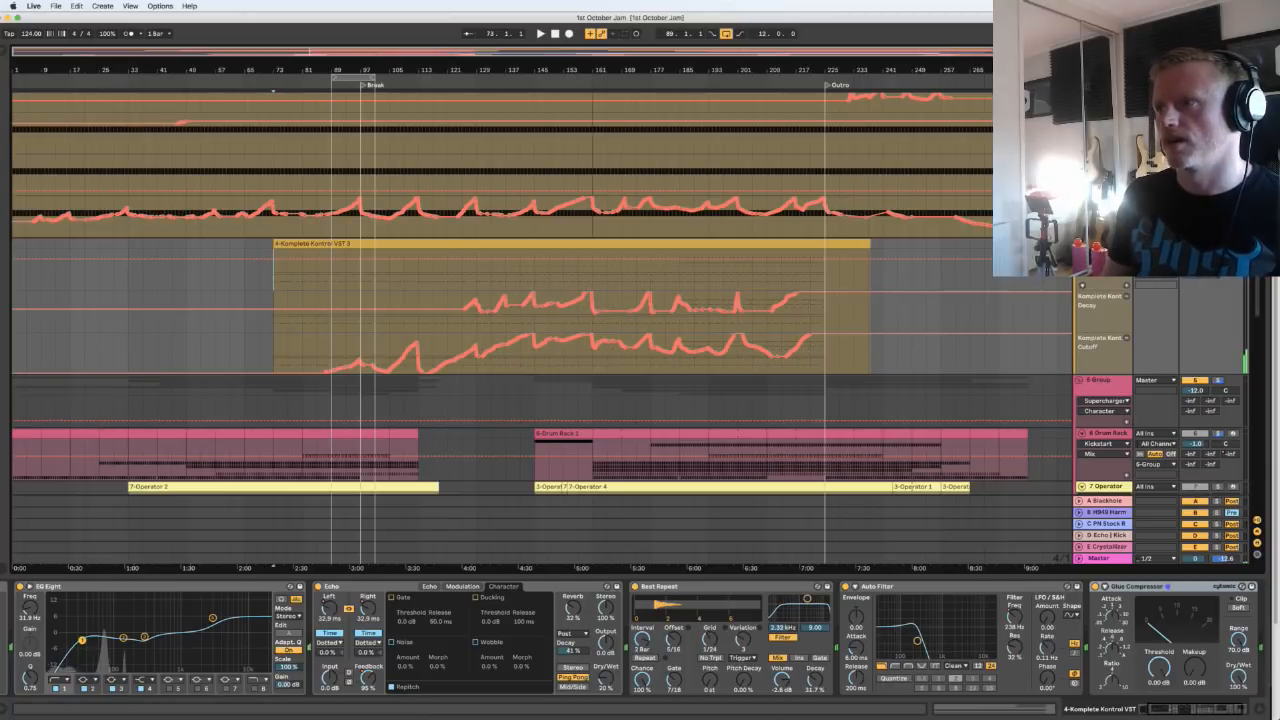
View the 4 Komplete track's Komplete Kontrol plug-in window, close it, and unfold the device's mapped parameters
scroll(769, 646, "left", 3)
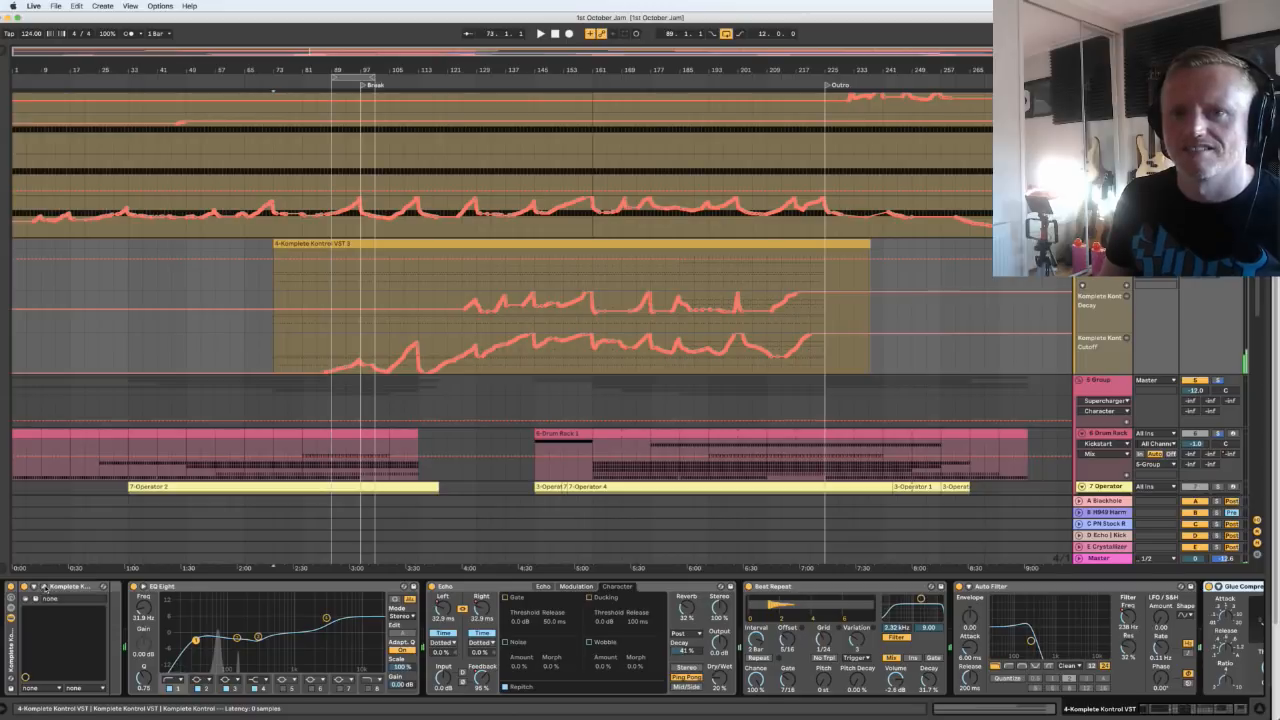
left_click(44, 588)
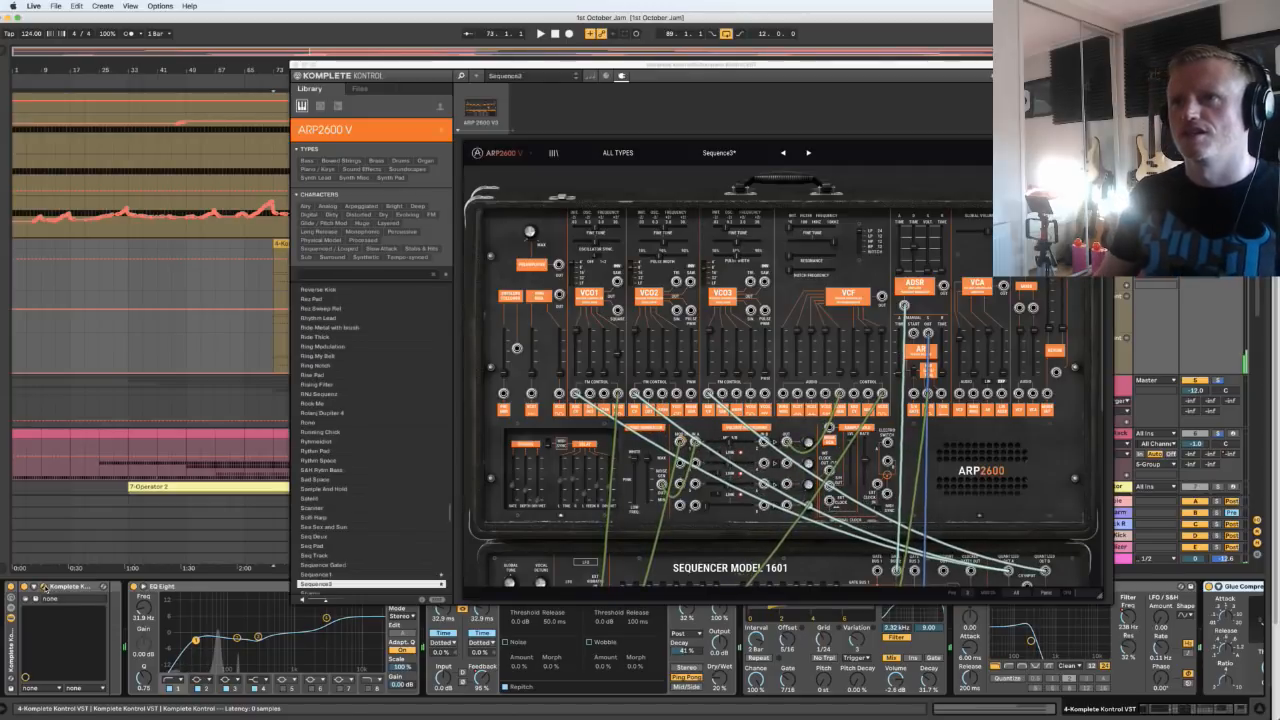
left_click(44, 588)
left_click(35, 588)
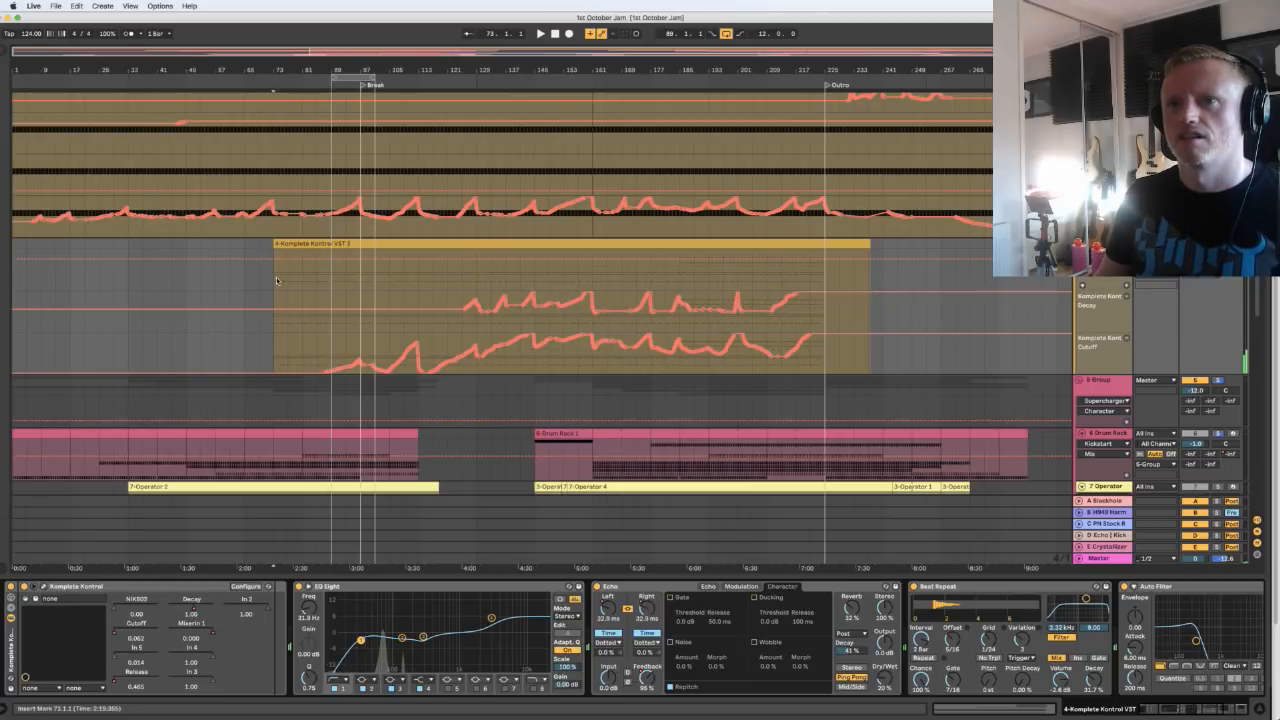
Audition the 4 Komplete clip from bar 73, moving the playback start to just before the Break marker
key("space")
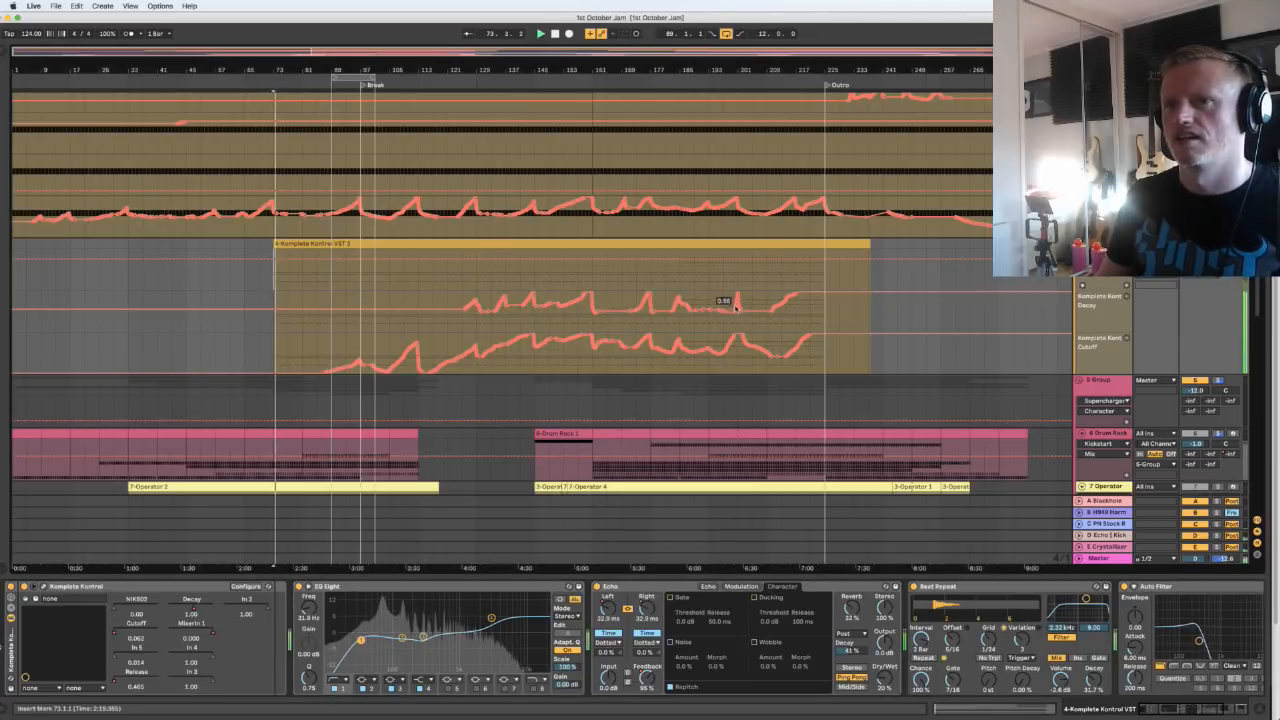
left_click(346, 265)
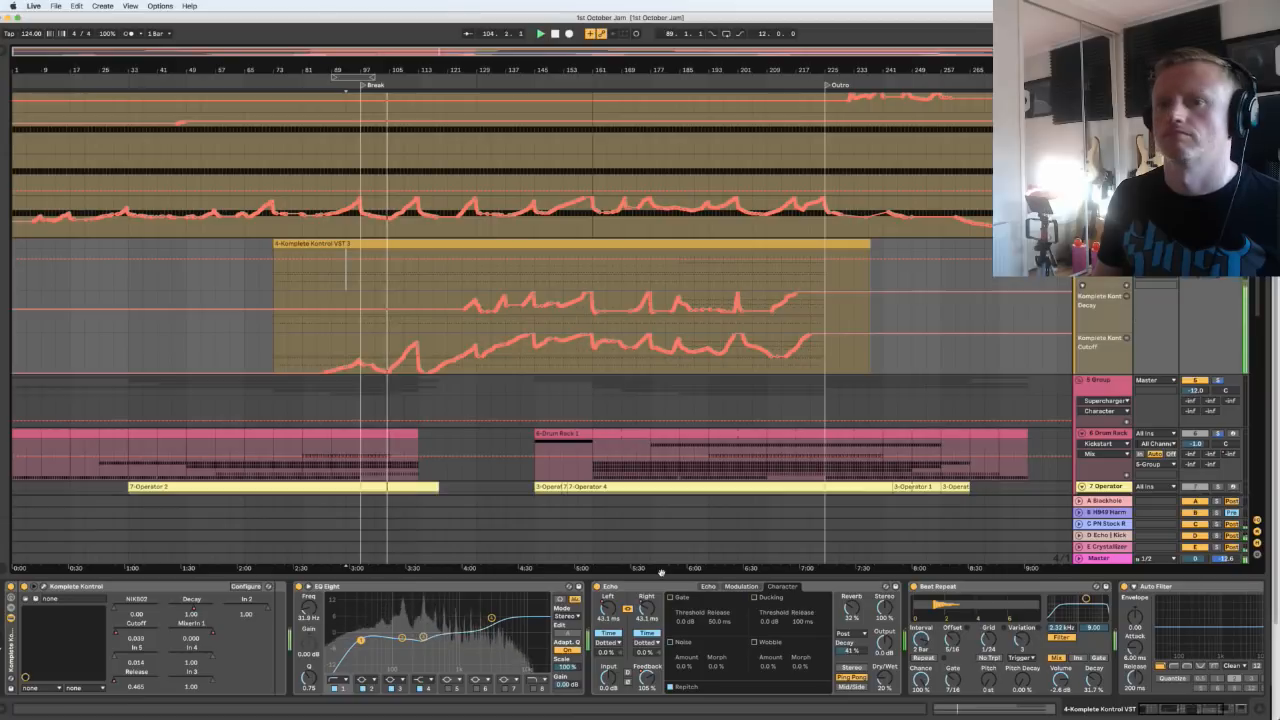
Examine the 4 Komplete clip's MIDI notes up close with Fold on during playback, and stop playback
double_click(371, 254)
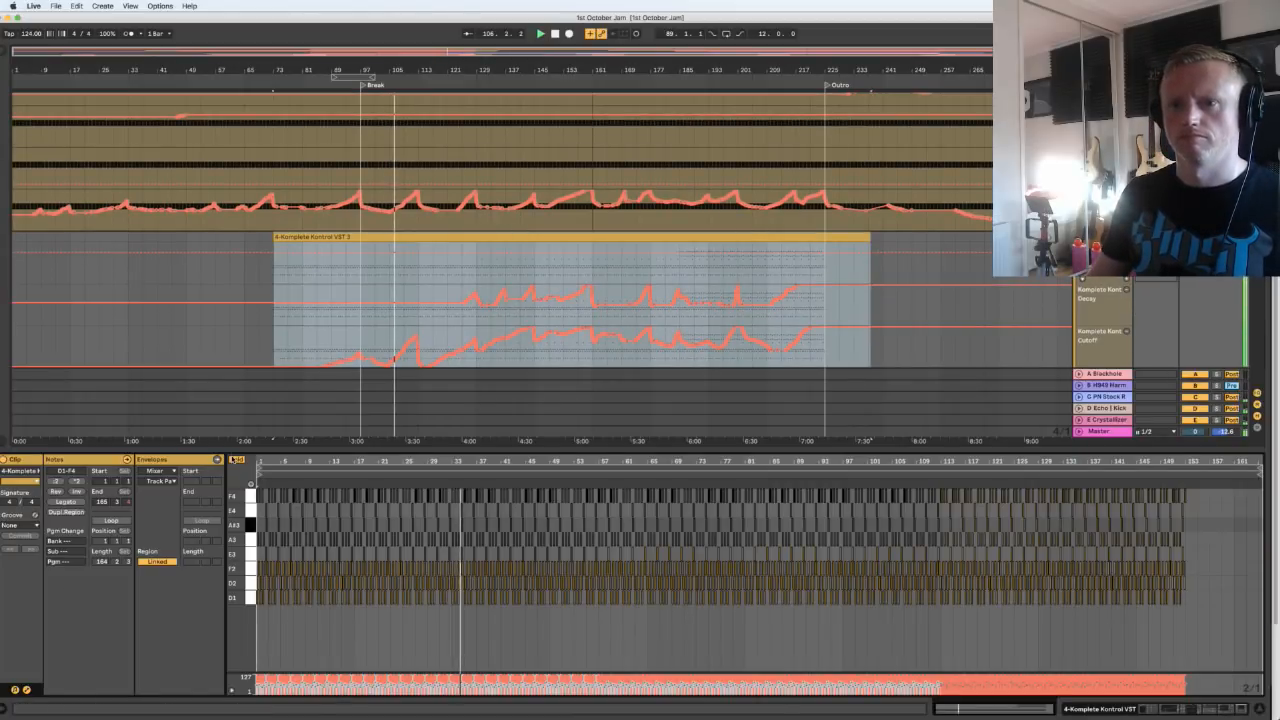
left_click(236, 459)
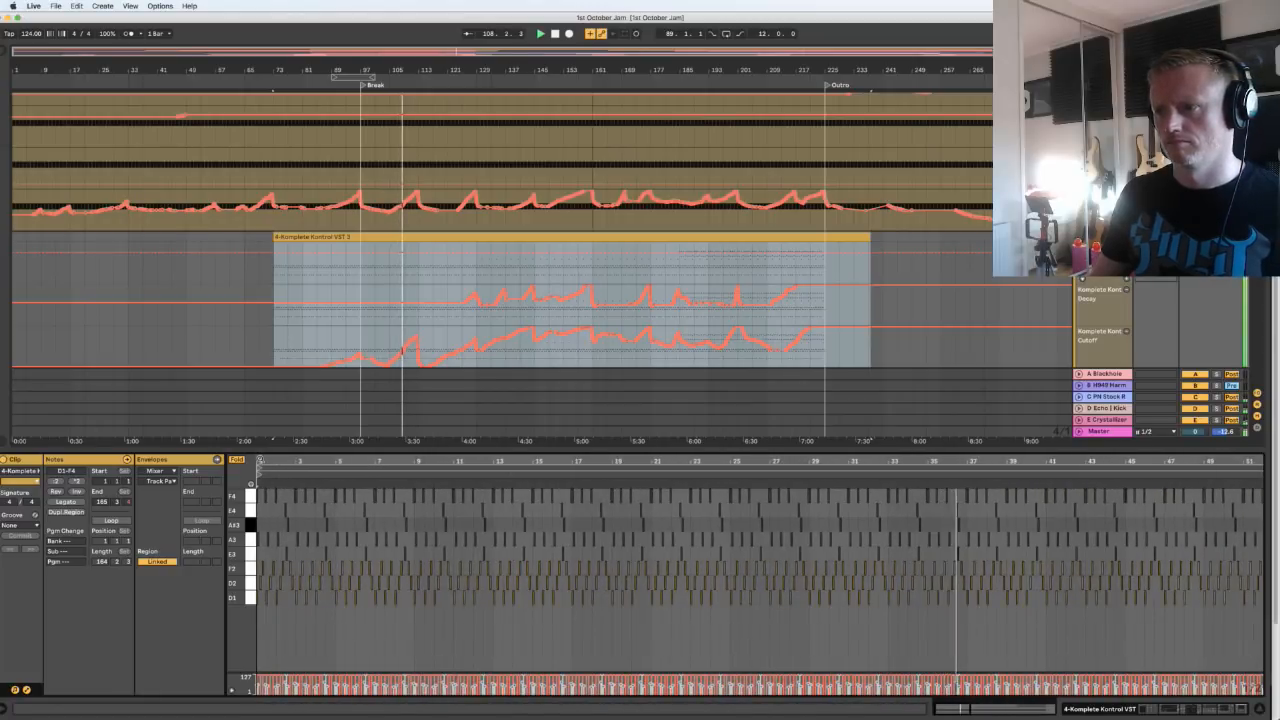
left_click_drag(260, 460, 260, 515)
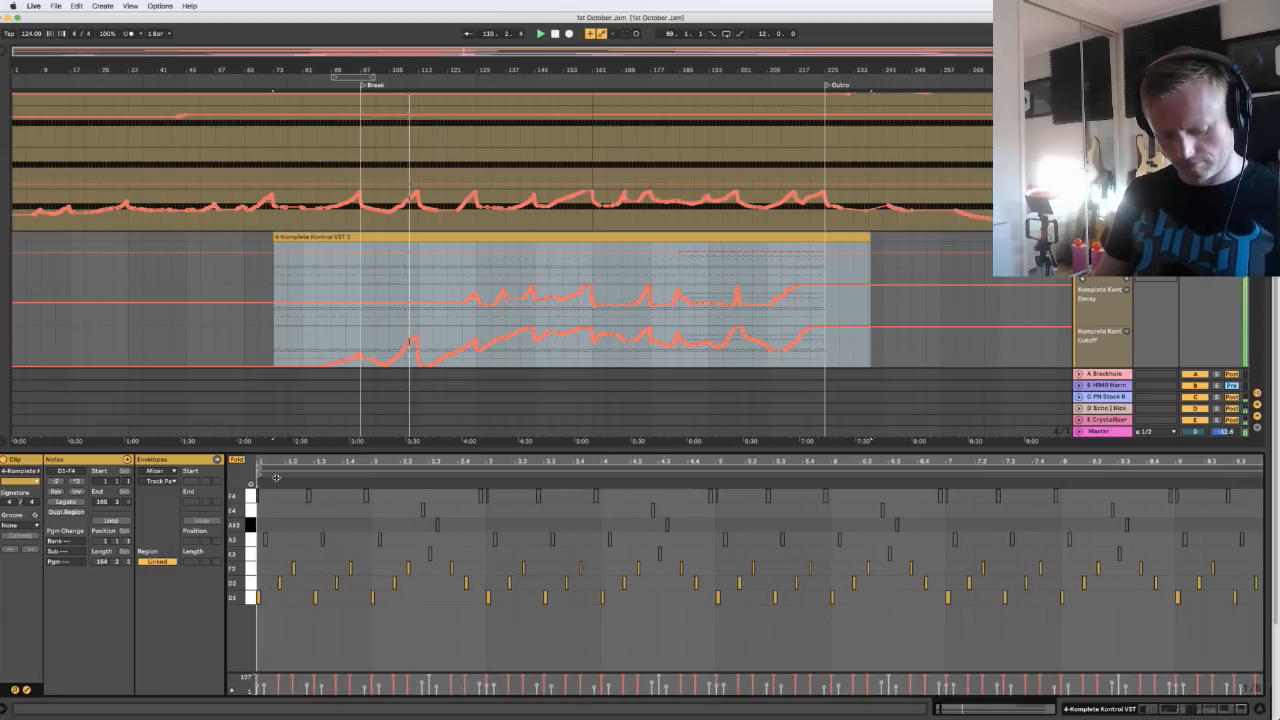
left_click(352, 561)
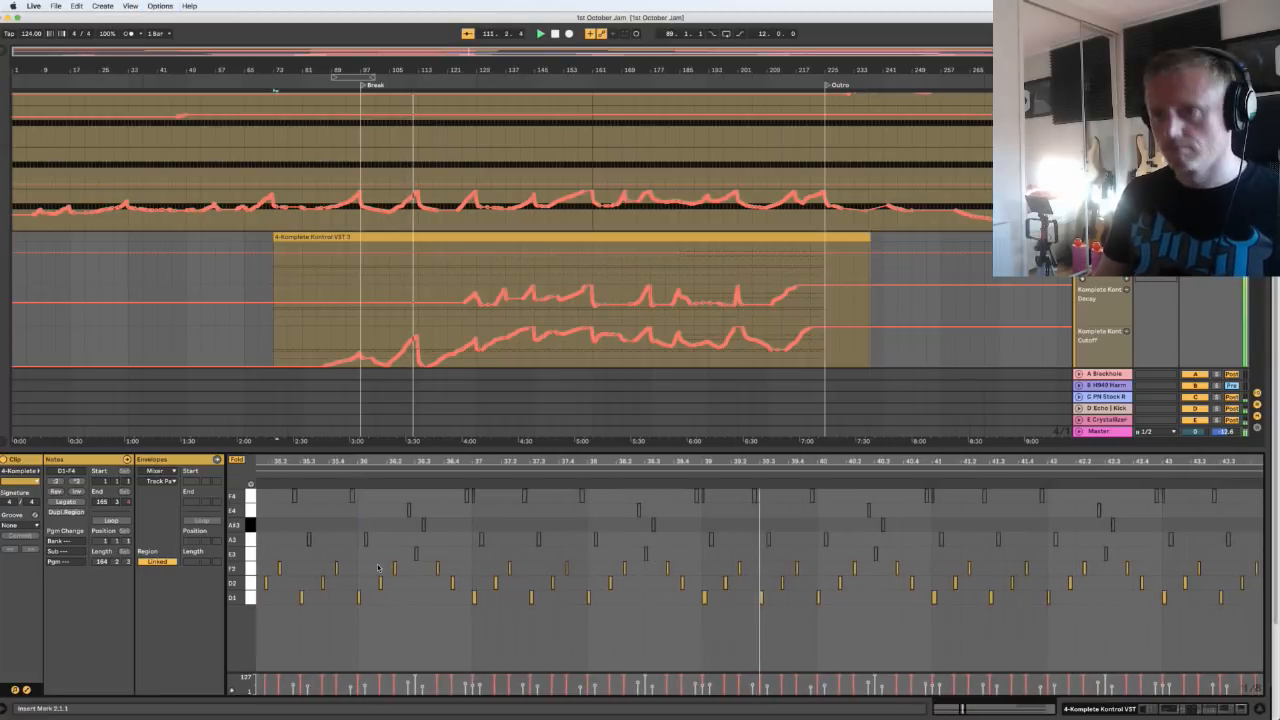
scroll(378, 567, "right", 1)
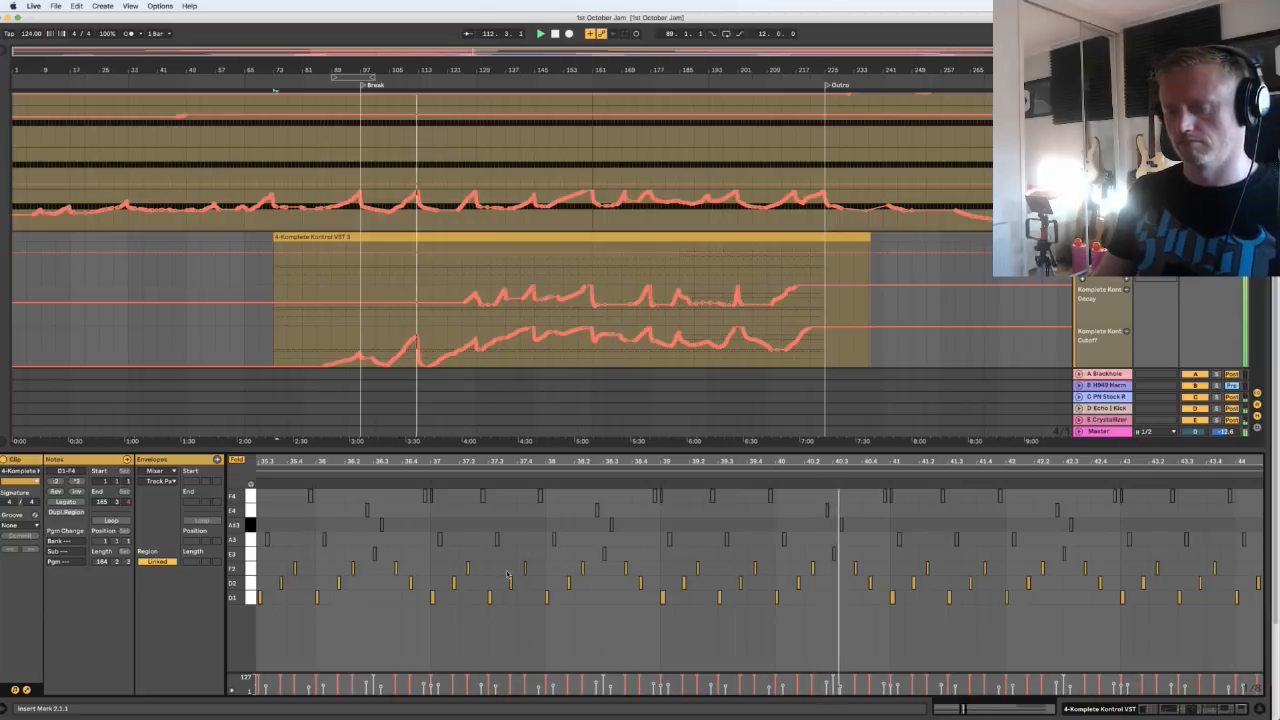
left_click(572, 400)
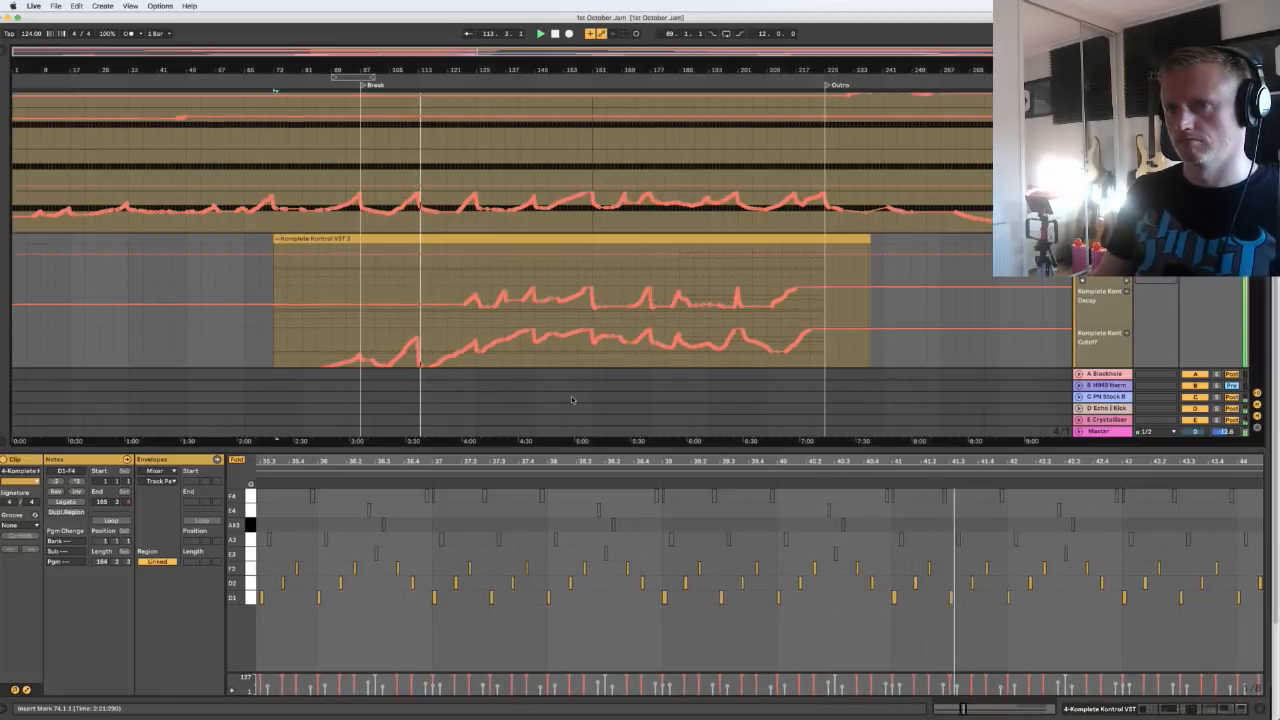
scroll(760, 330, "down", 2)
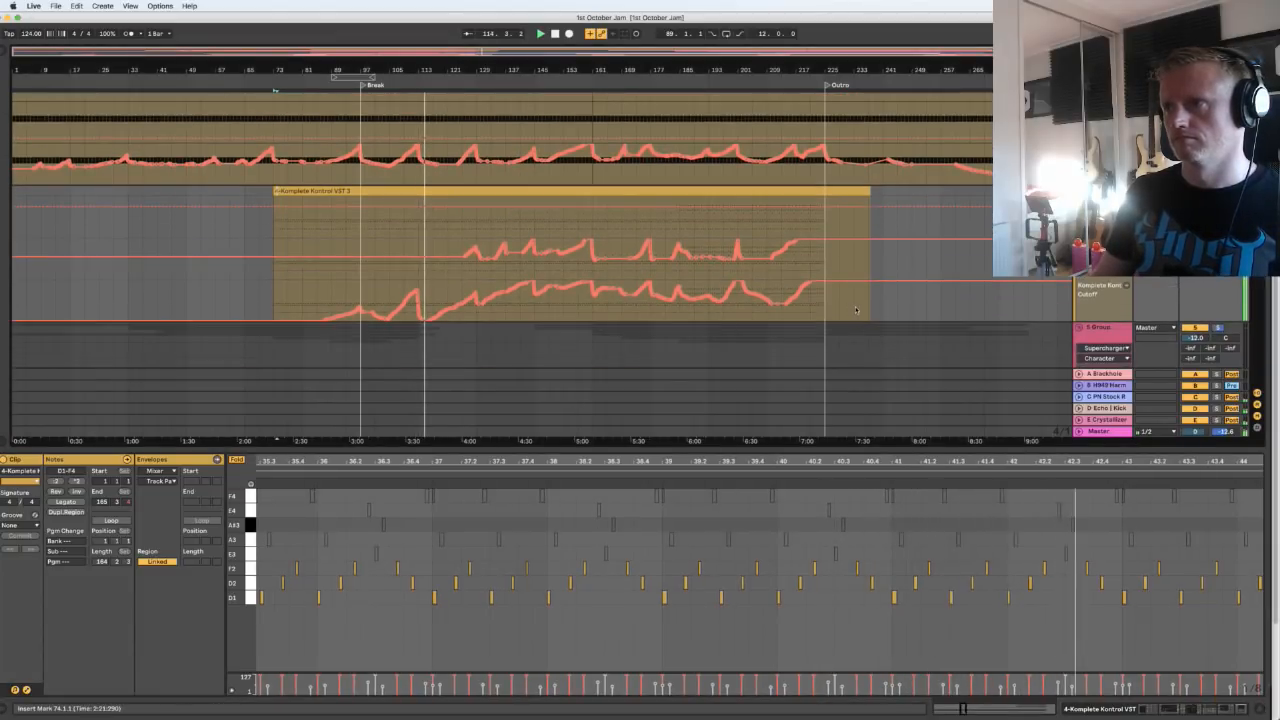
key("space")
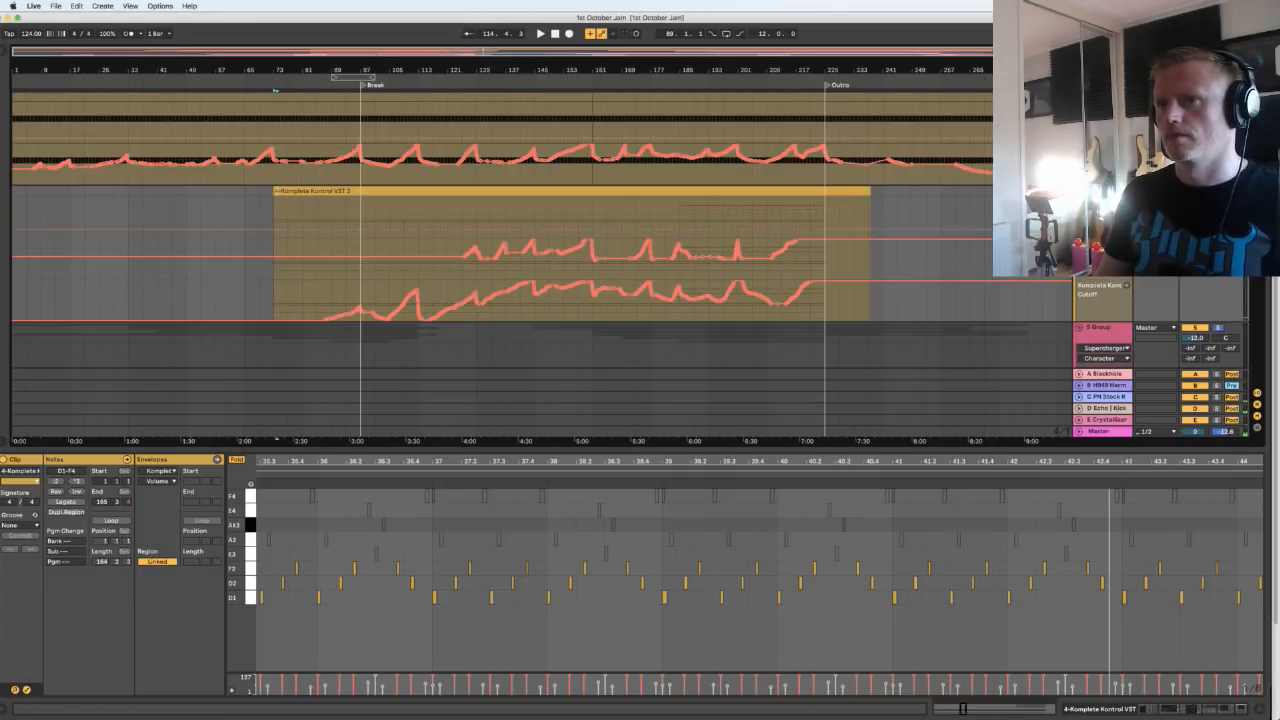
Show the Echo L Time automation on the 4 Komplete track
left_click(1103, 222)
left_click(1110, 240)
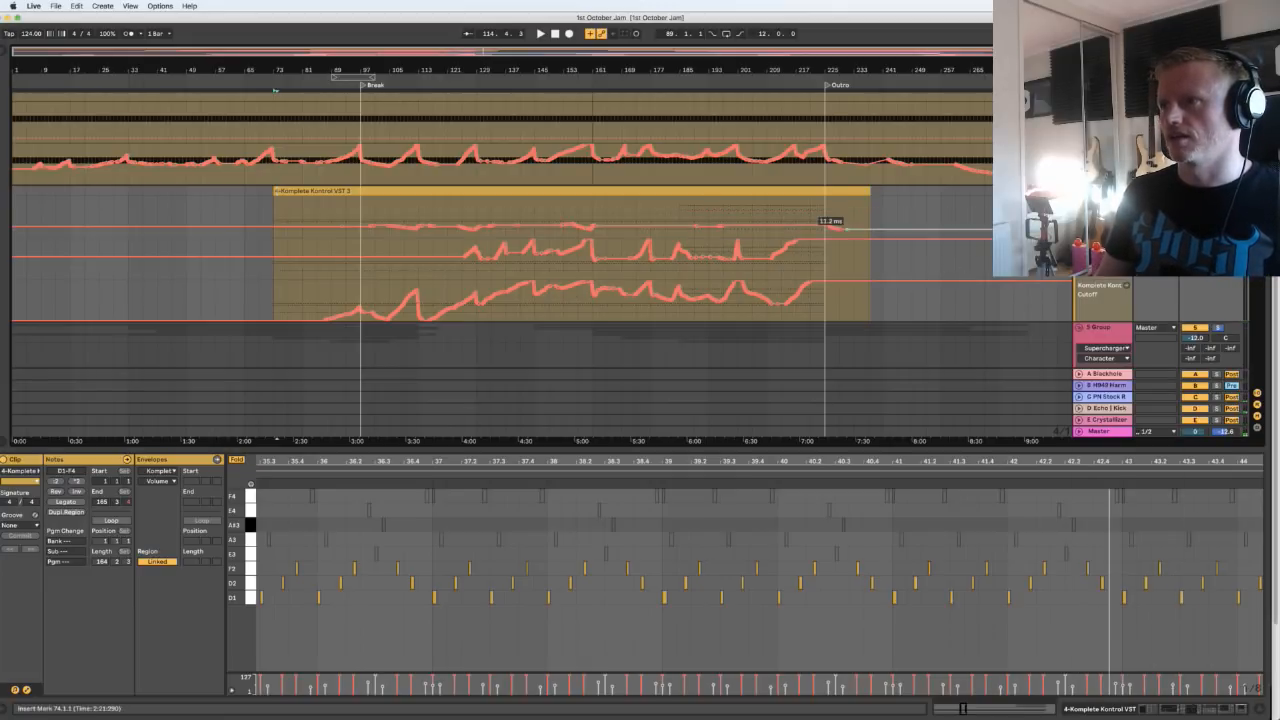
Collapse the 3 Komplete track and hide the clip detail view to make room for the 4 Komplete automation
scroll(831, 222, "up", 10)
left_click(1081, 117)
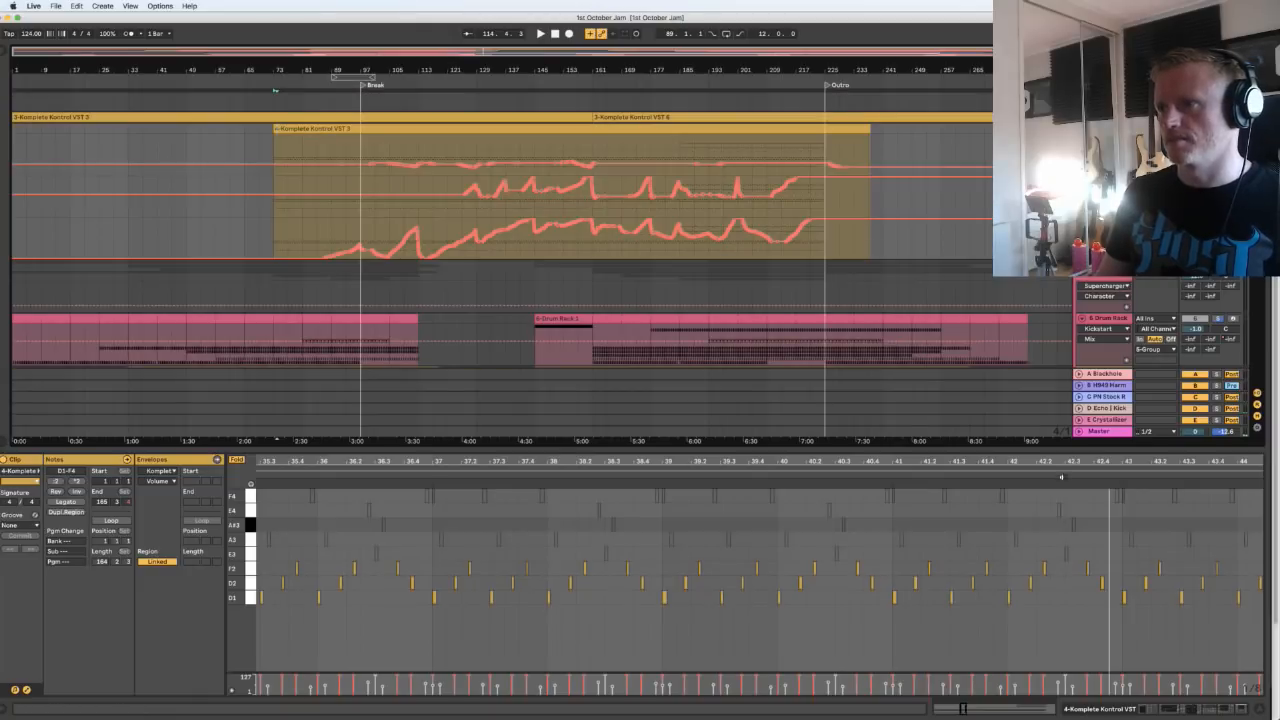
left_click(1259, 709)
scroll(983, 370, "down", 4)
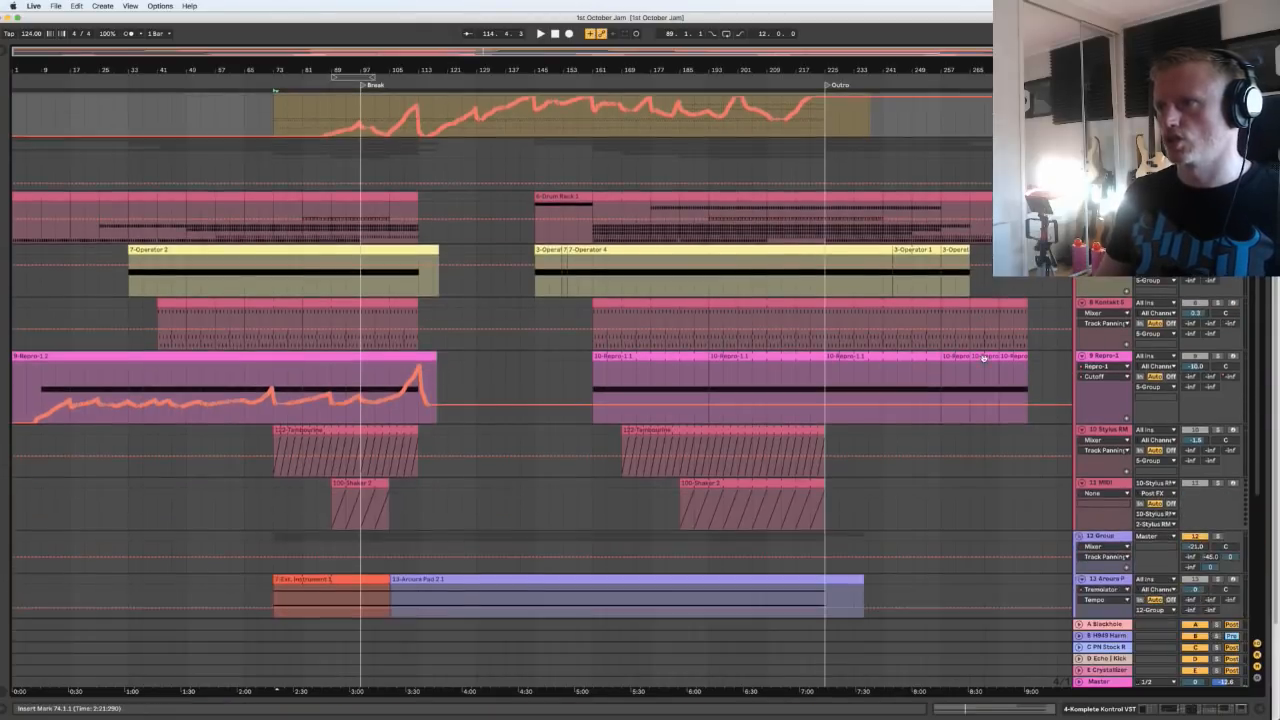
scroll(985, 355, "up", 6)
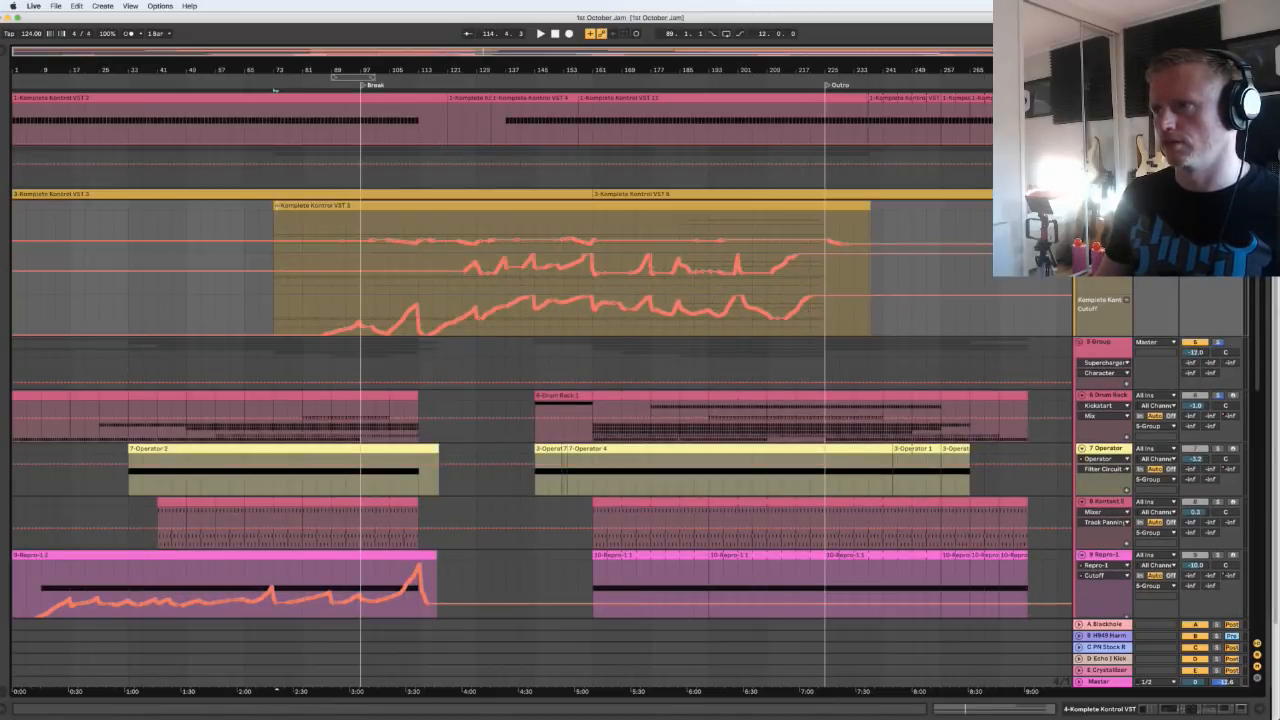
Add automation lanes on the 4 Komplete track for the C-PN Stock Reverb send and the Auto Filter Frequency
left_click(1126, 247)
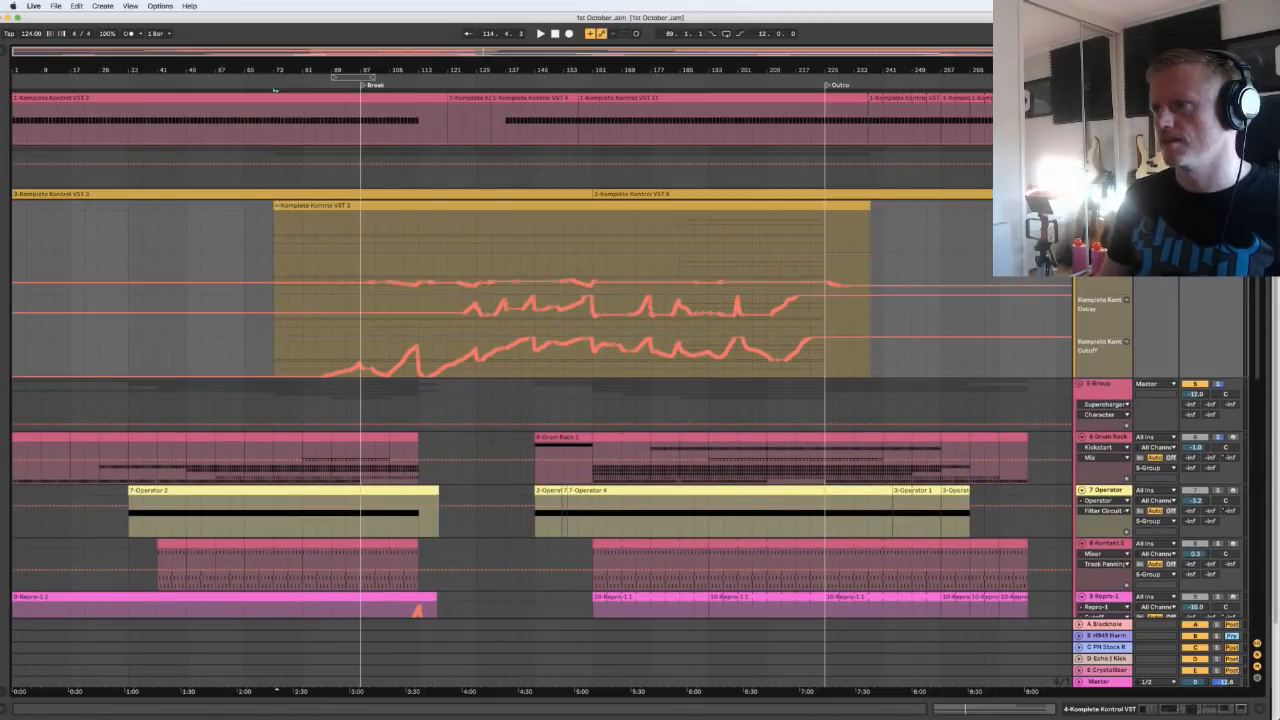
left_click(1104, 226)
left_click(1126, 247)
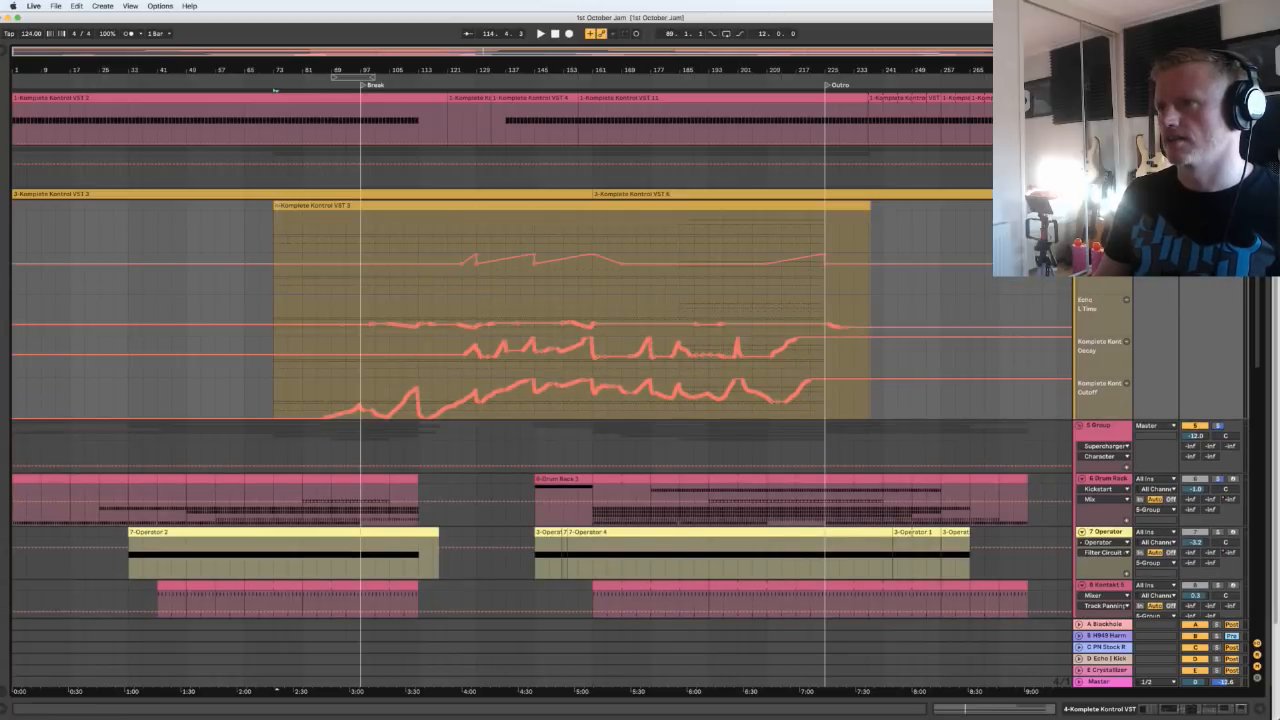
left_click(1104, 226)
left_click(1106, 290)
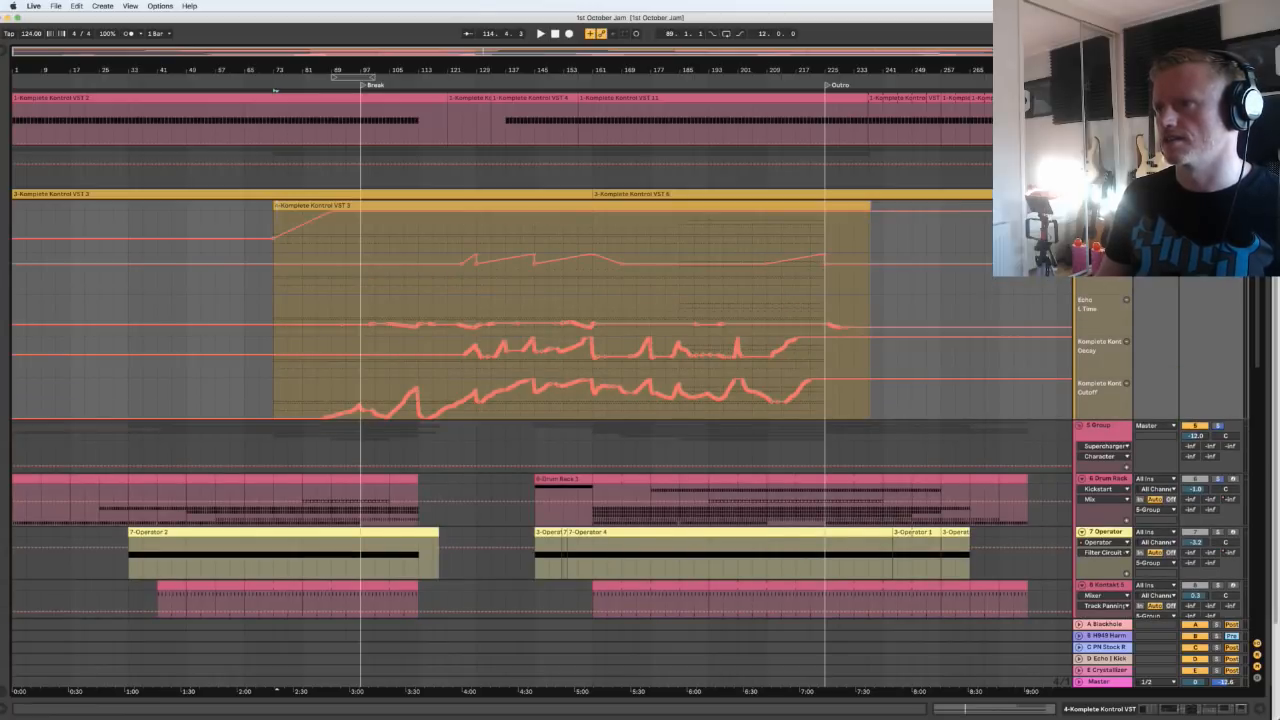
left_click(1126, 247)
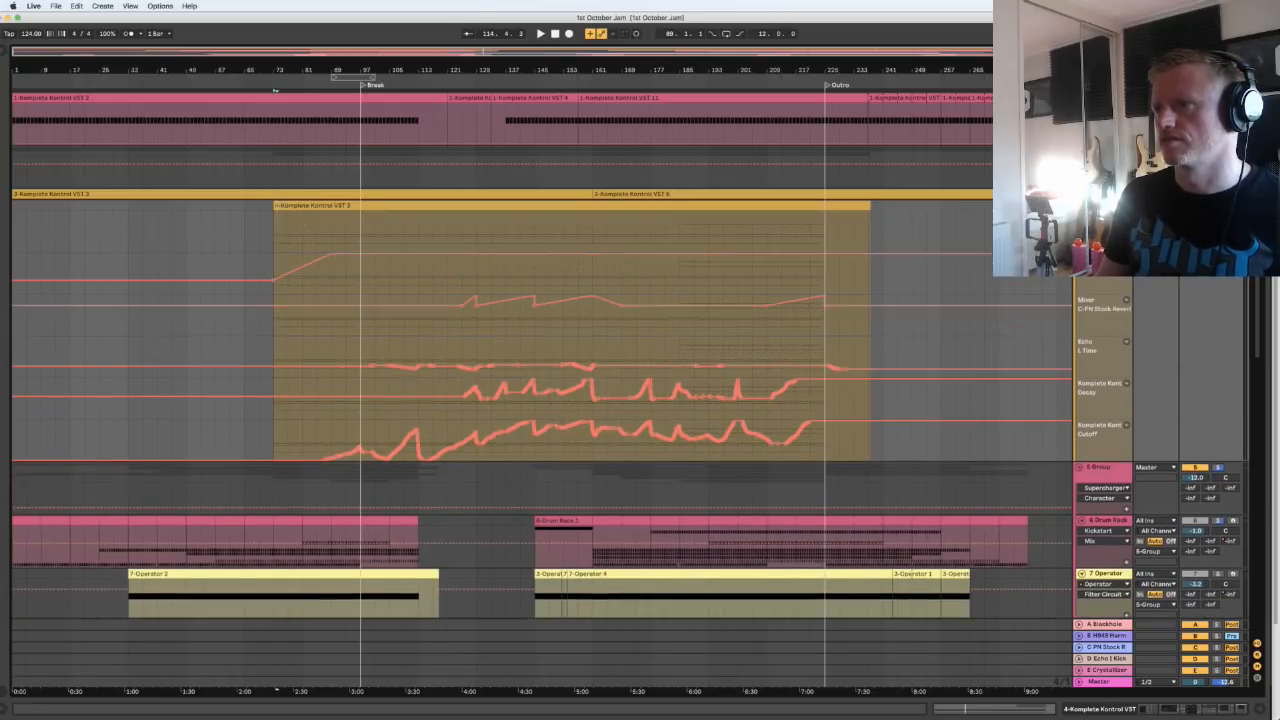
Add a second C-PN Stock Reverb send lane and a Komplete Kontrol Release lane on the 4 Komplete track
left_click(1104, 226)
left_click(1105, 308)
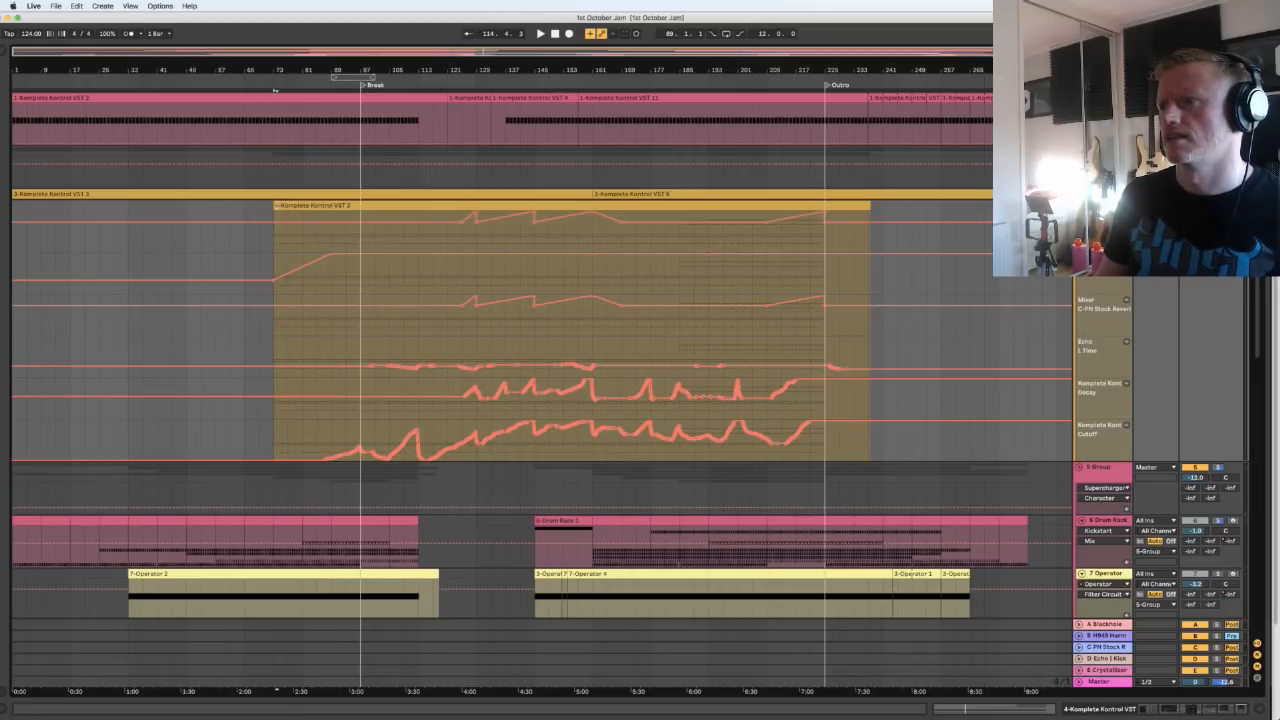
left_click(1126, 247)
left_click(1104, 216)
left_click(1104, 241)
left_click(1104, 226)
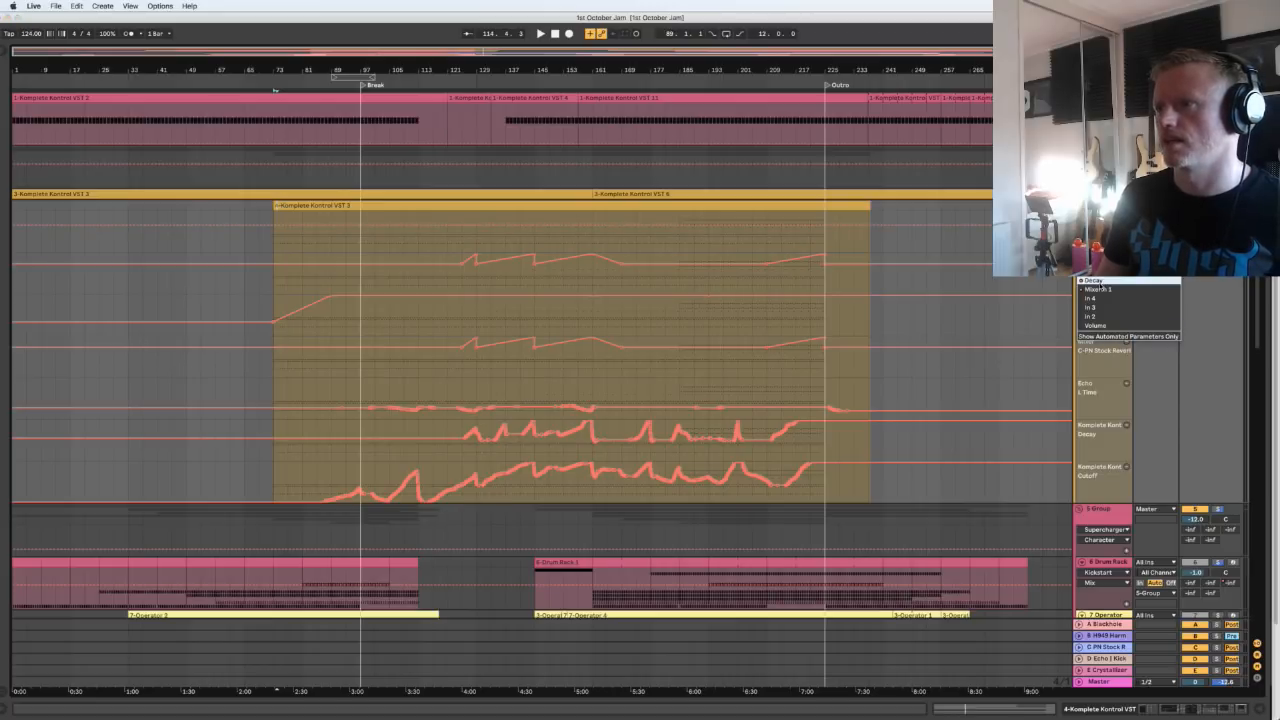
left_click(1103, 271)
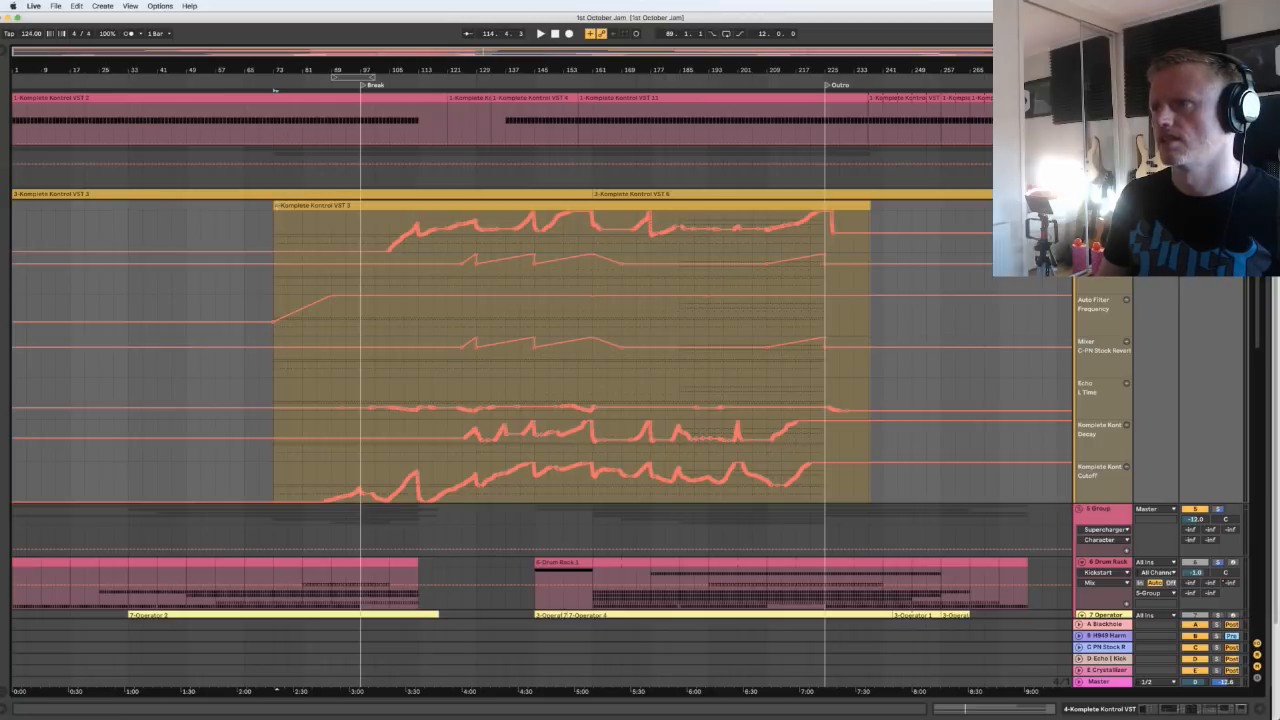
left_click(1126, 247)
Add another 4 Komplete lane showing the stepped automation that spans from bar 73 to the Outro marker
left_click(1103, 226)
left_click(1103, 250)
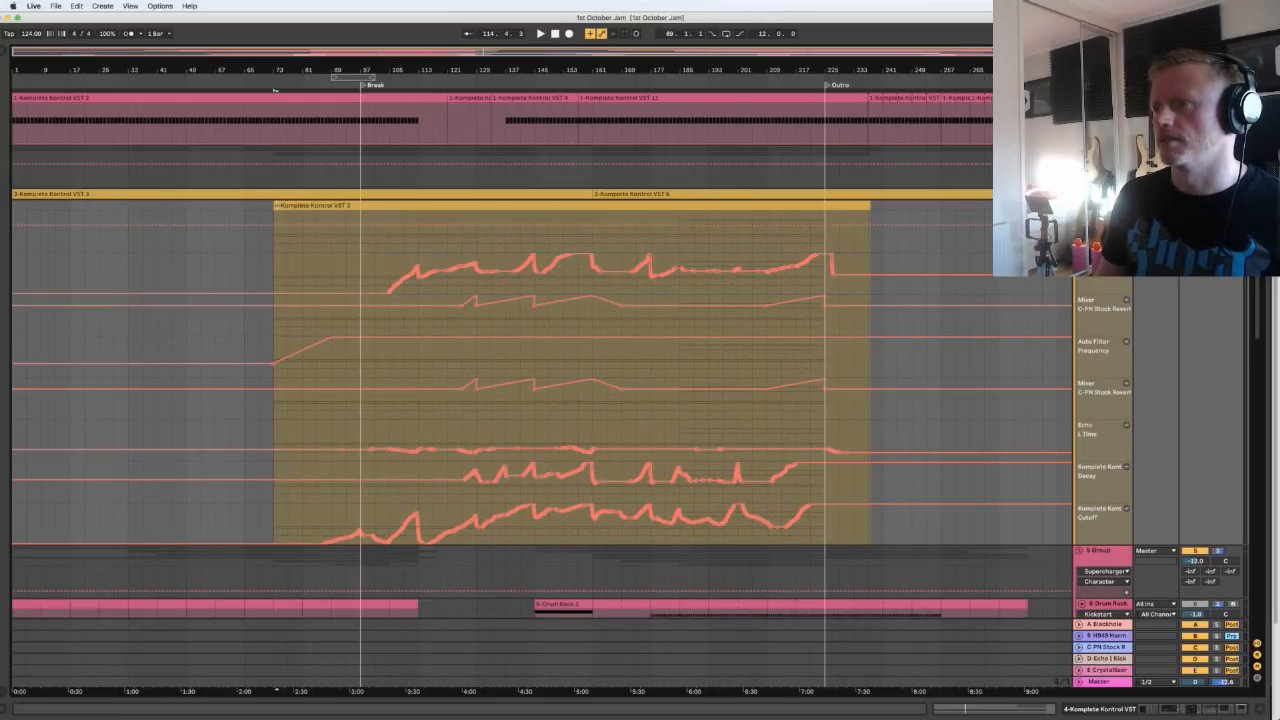
left_click(1103, 268)
left_click(1110, 284)
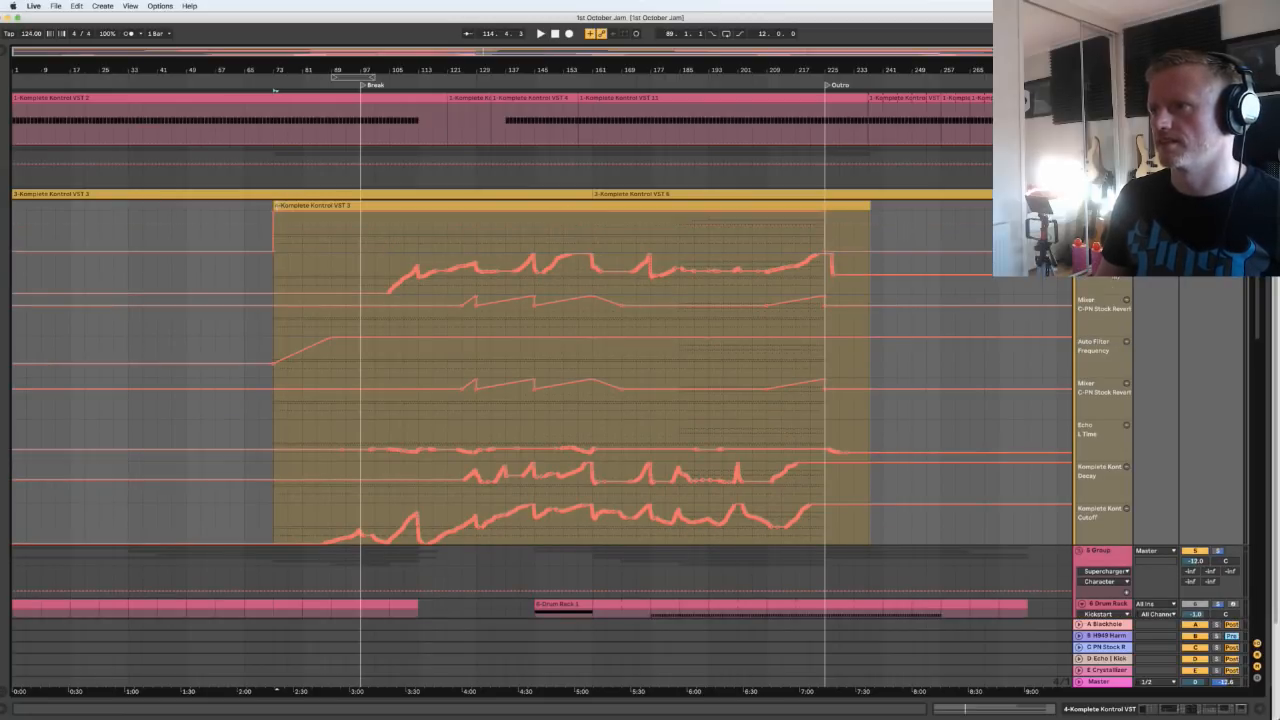
left_click(1126, 247)
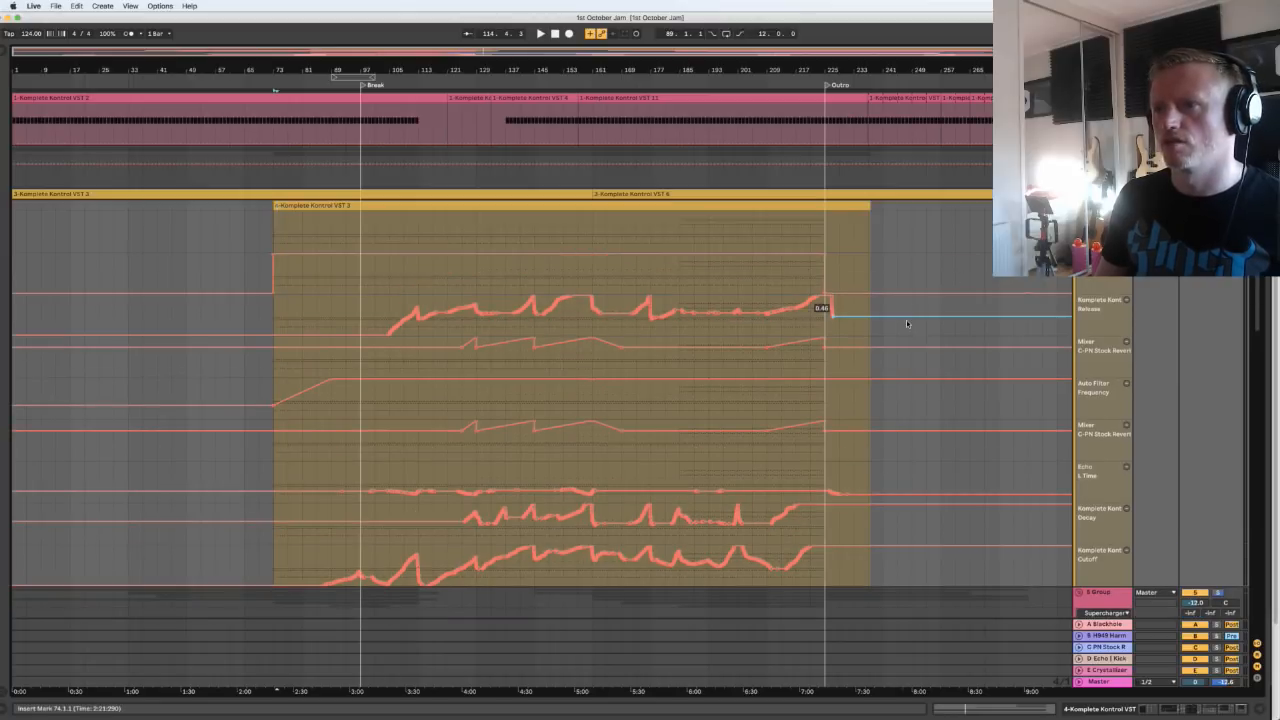
scroll(980, 286, "down", 3)
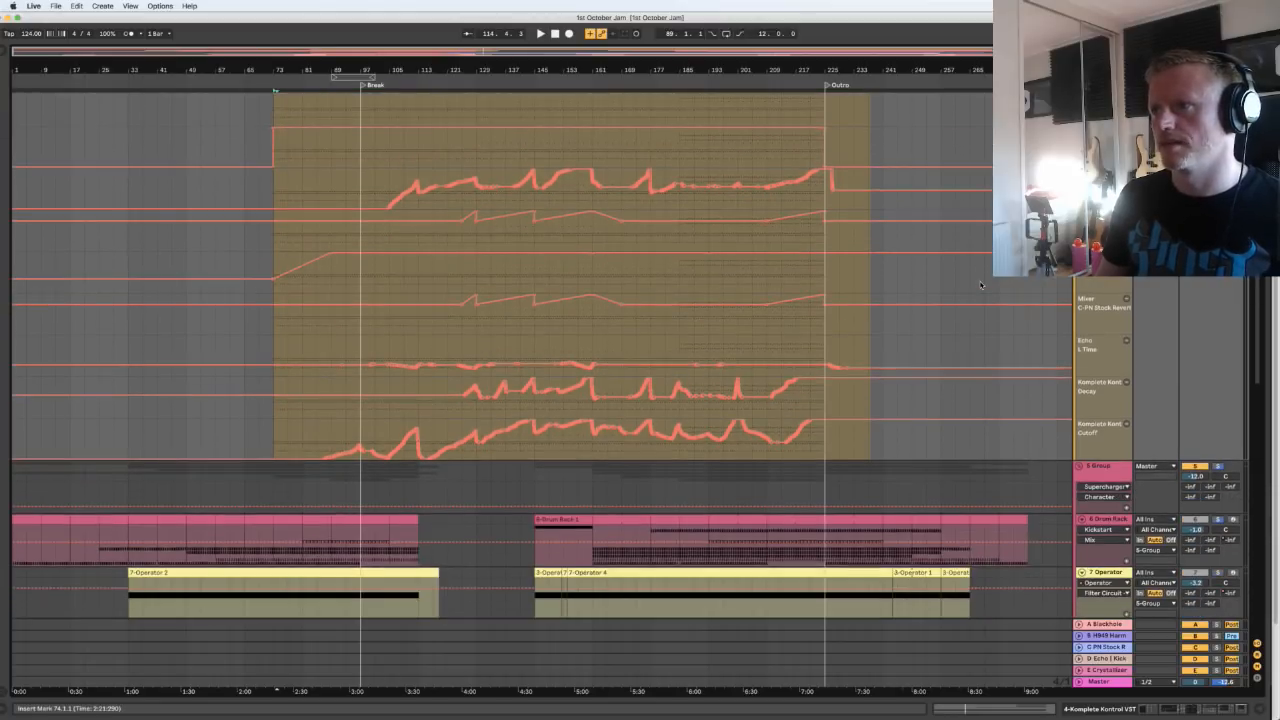
Unfold the 3 Komplete track so its automation lanes are shown above those of 4 Komplete
scroll(980, 286, "up", 3)
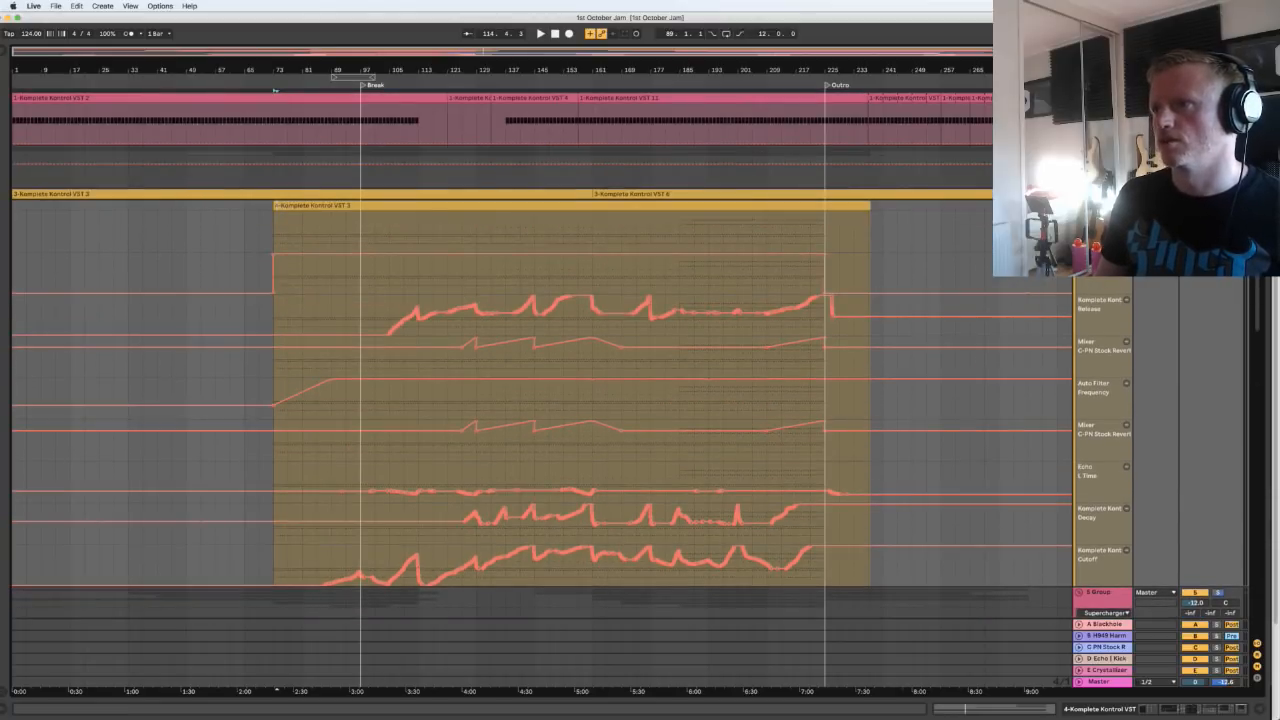
left_click(1082, 194)
scroll(957, 190, "down", 5)
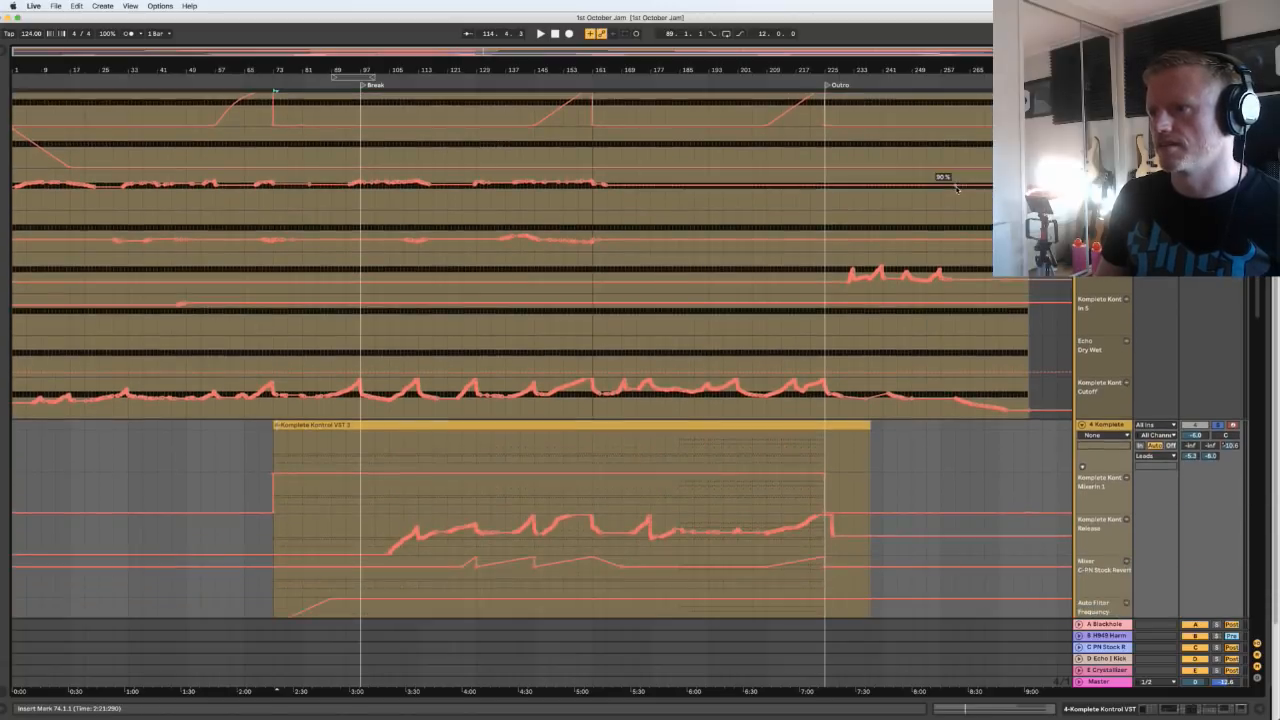
scroll(957, 190, "down", 1)
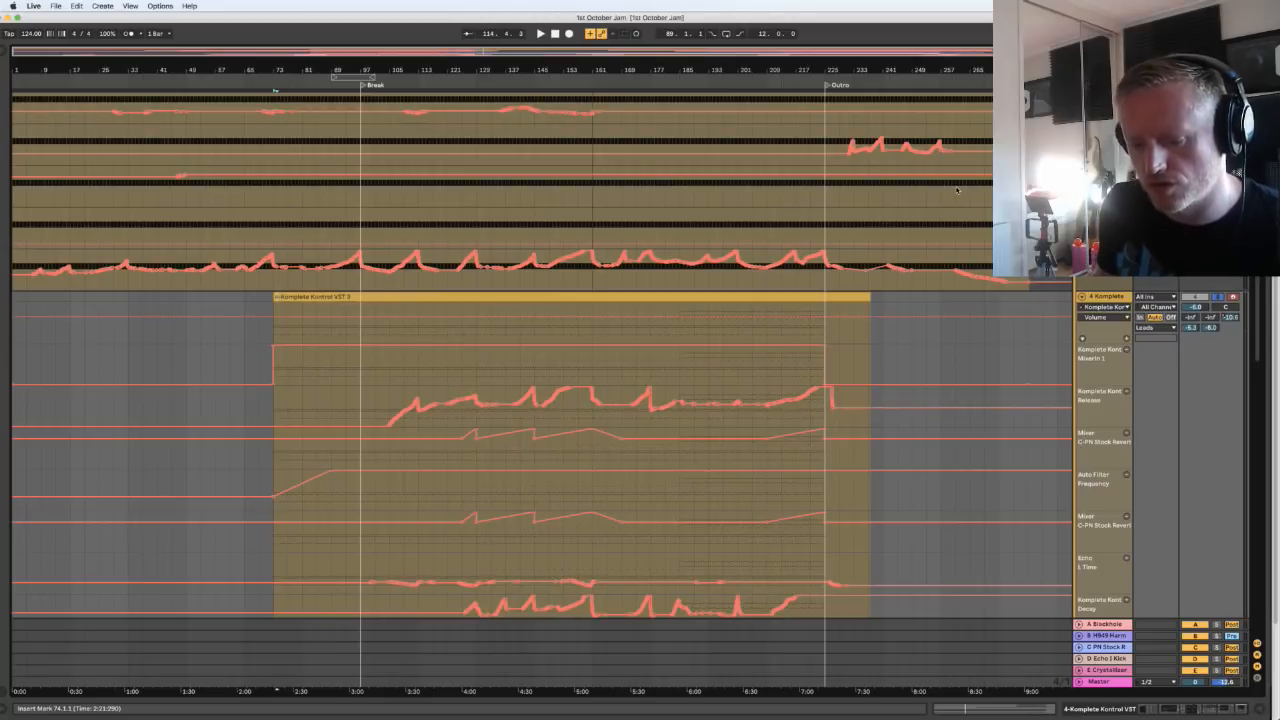
scroll(951, 212, "up", 2)
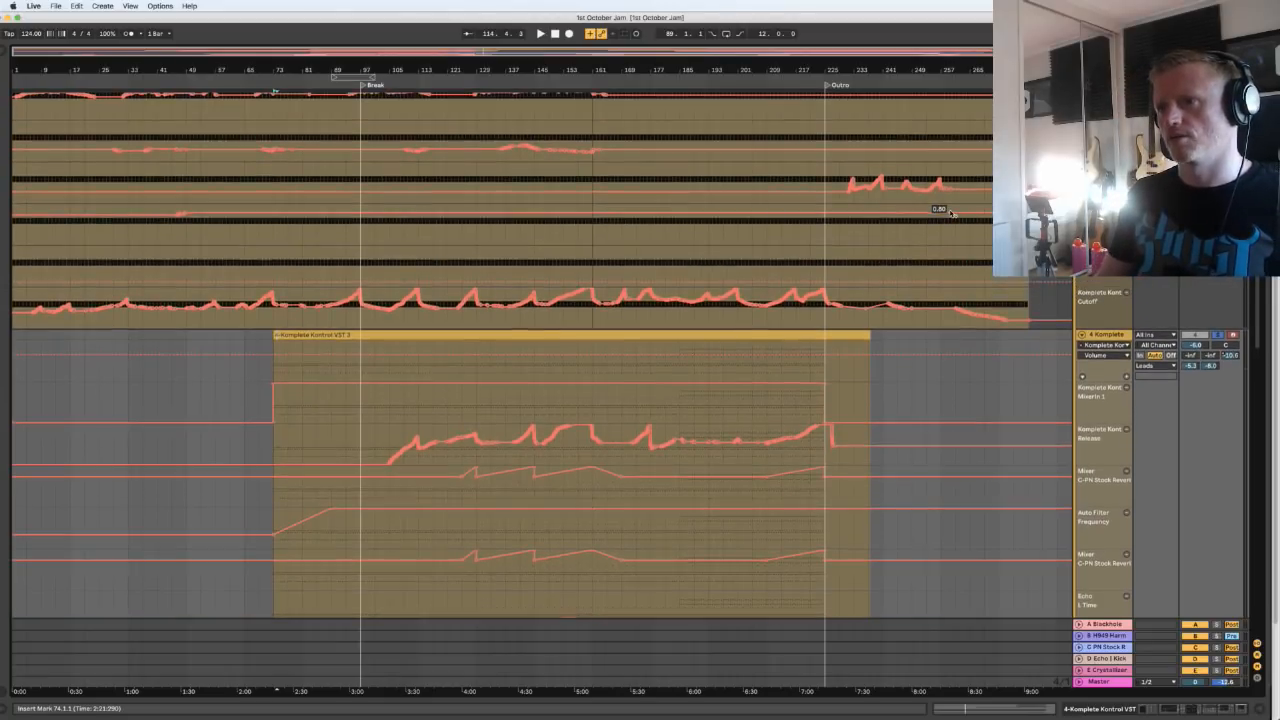
Hide the return tracks and remove the duplicate C-PN Stock Reverb send lane from the 4 Komplete track
left_click(1257, 655)
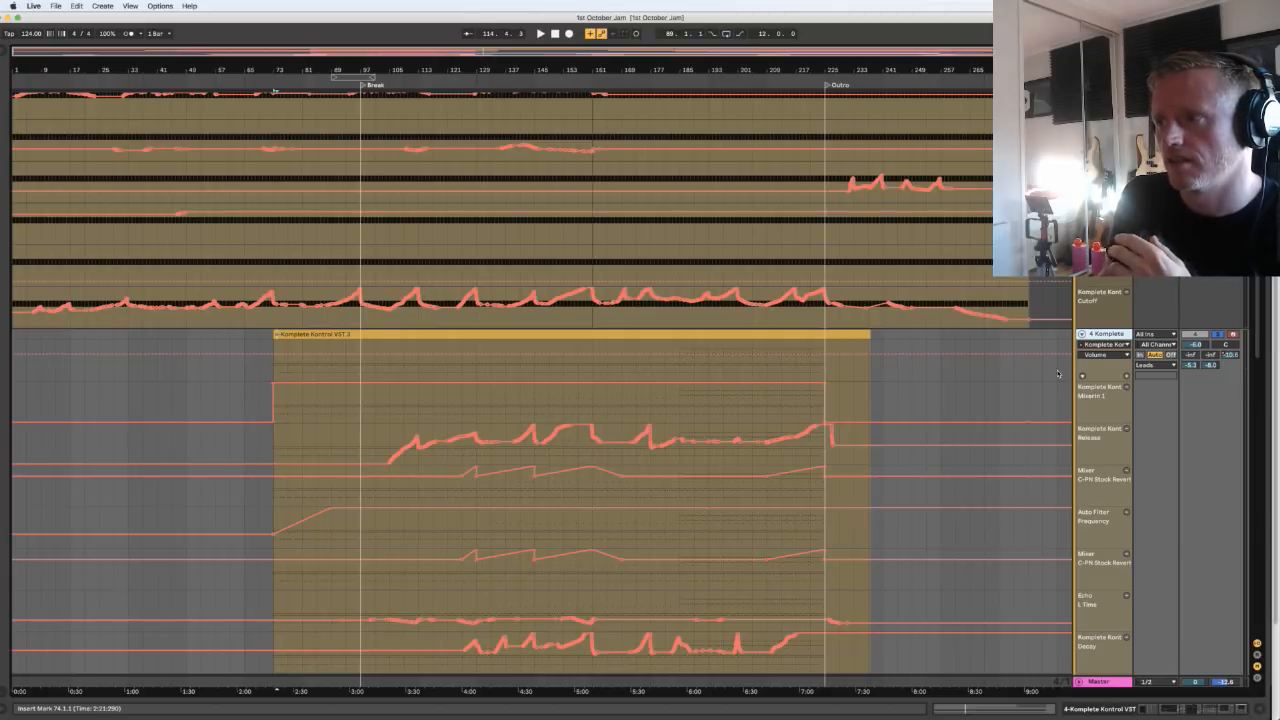
left_click(1127, 554)
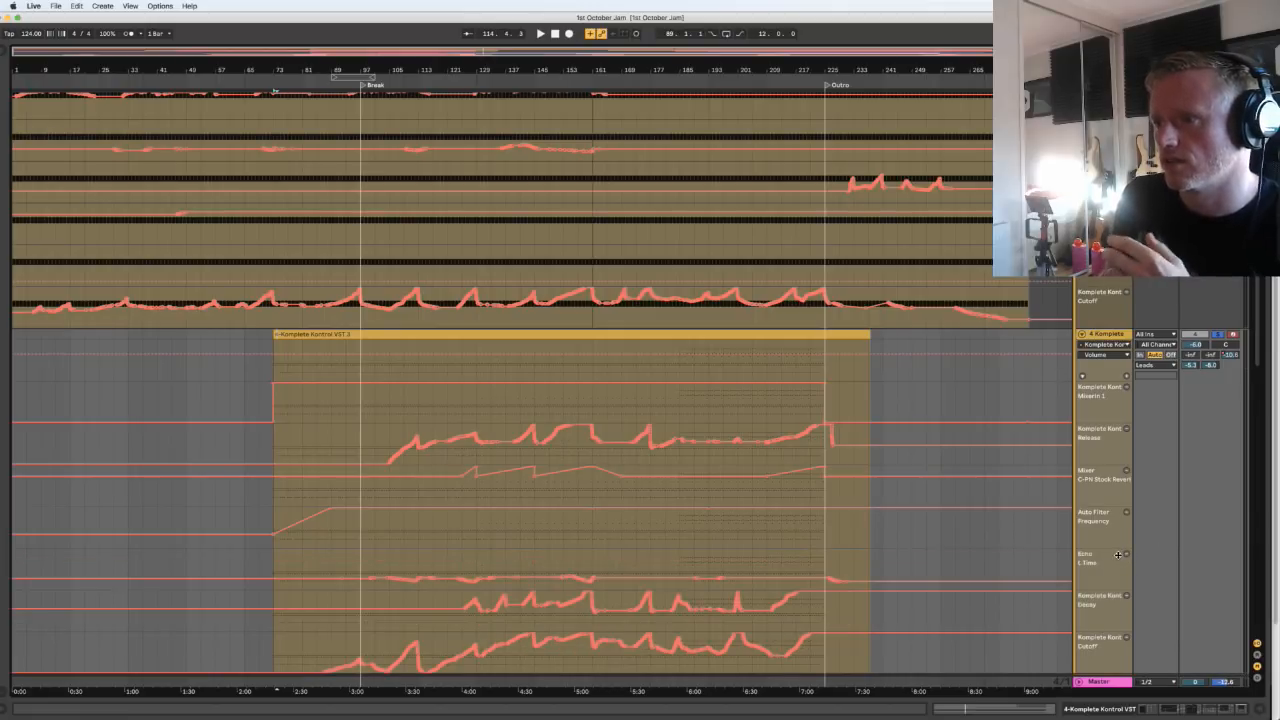
scroll(1110, 550, "down", 1)
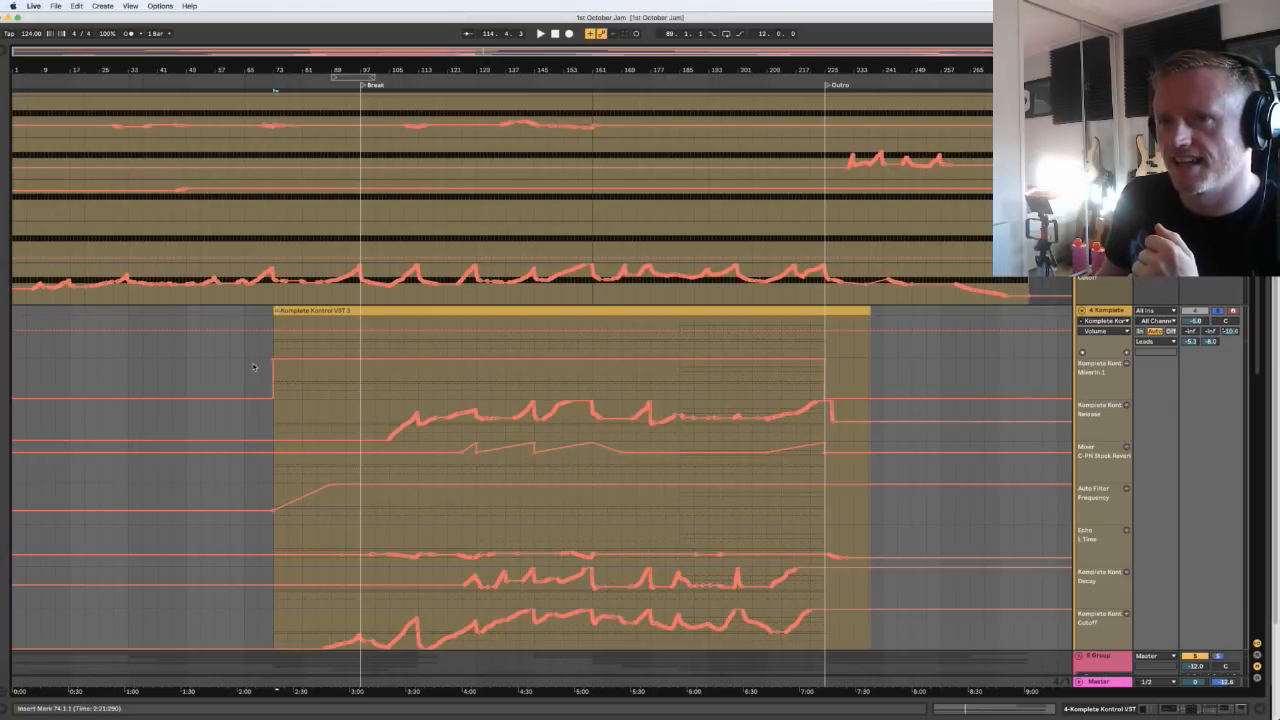
Audition the arrangement from bar 65, just ahead of the stepped automation on the 4 Komplete track
left_click(272, 392)
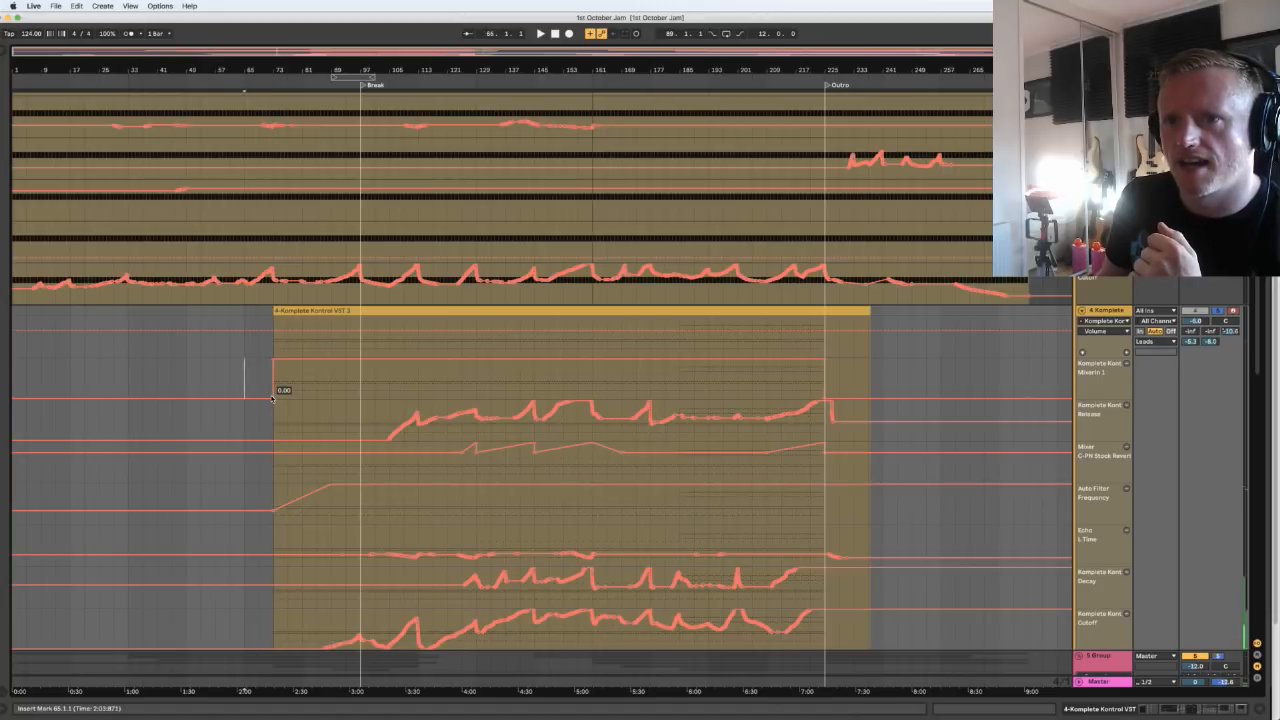
left_click_drag(272, 398, 230, 373)
key("space")
left_click_drag(231, 376, 260, 391)
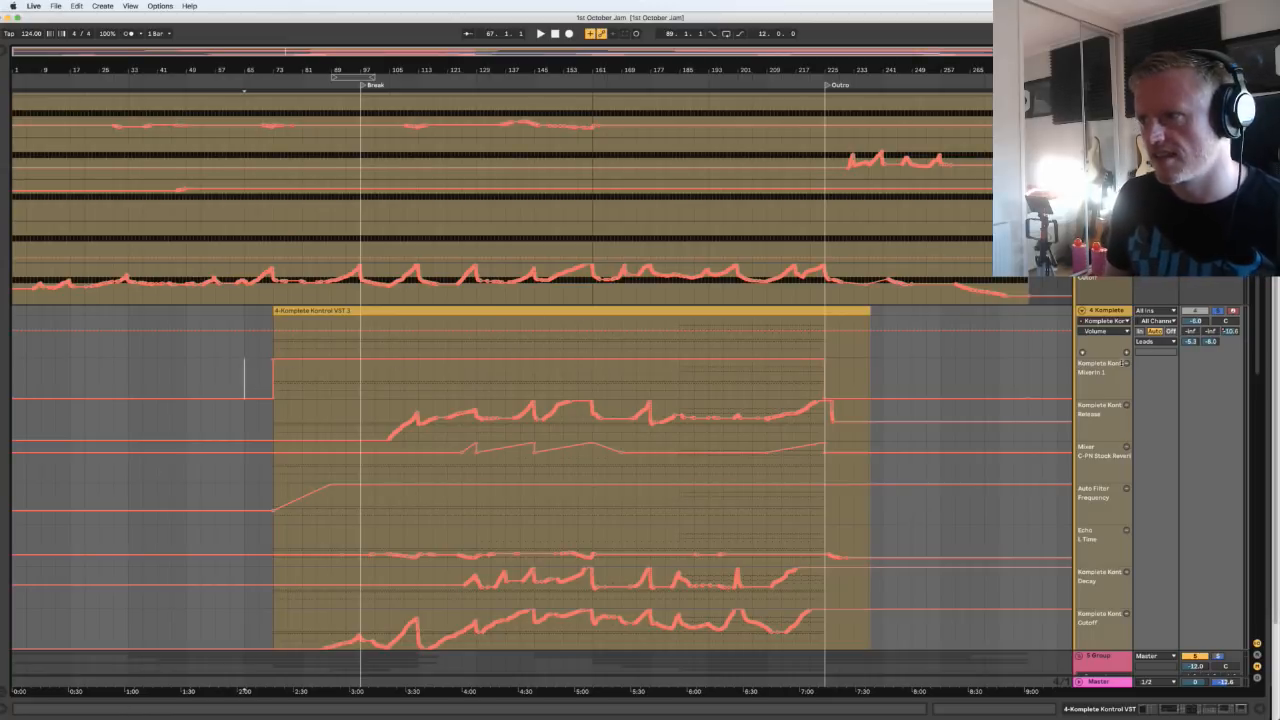
Remove the stepped automation lane from 4 Komplete and play the Auto Filter Frequency ramp from bar 73, continuing from bar 89
left_click(1127, 364)
left_click(289, 376)
key("space")
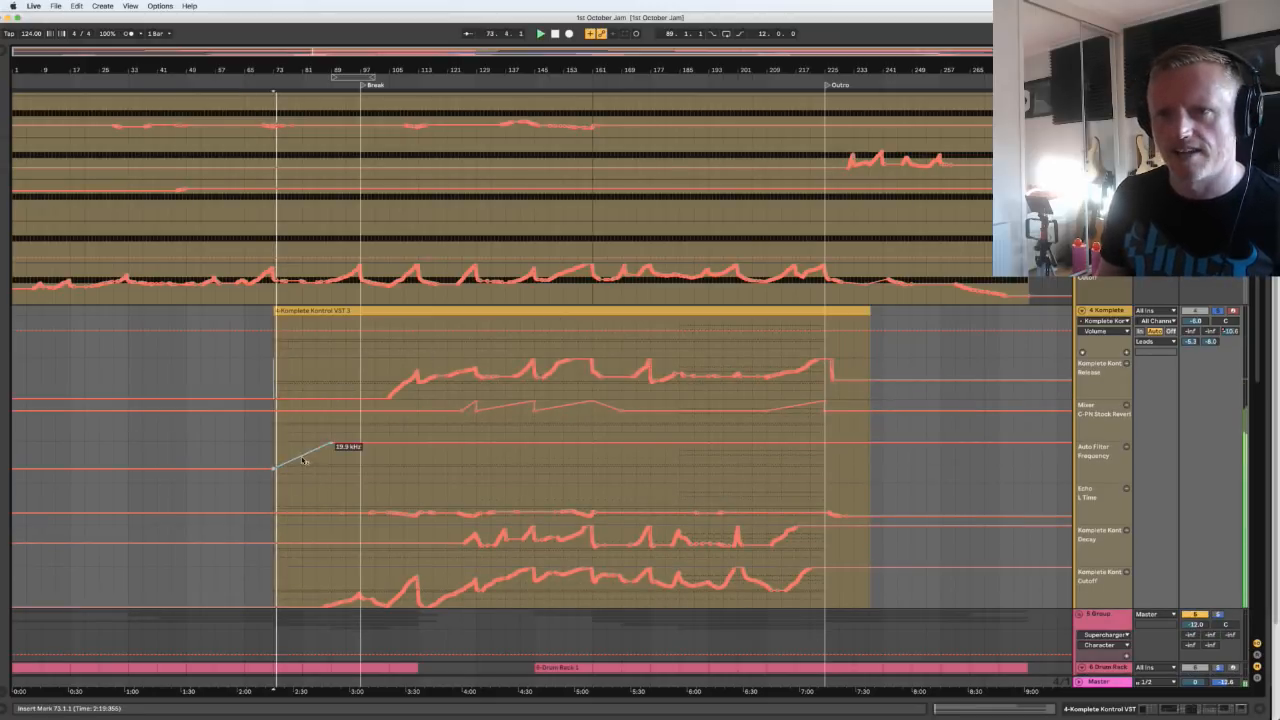
left_click(332, 378)
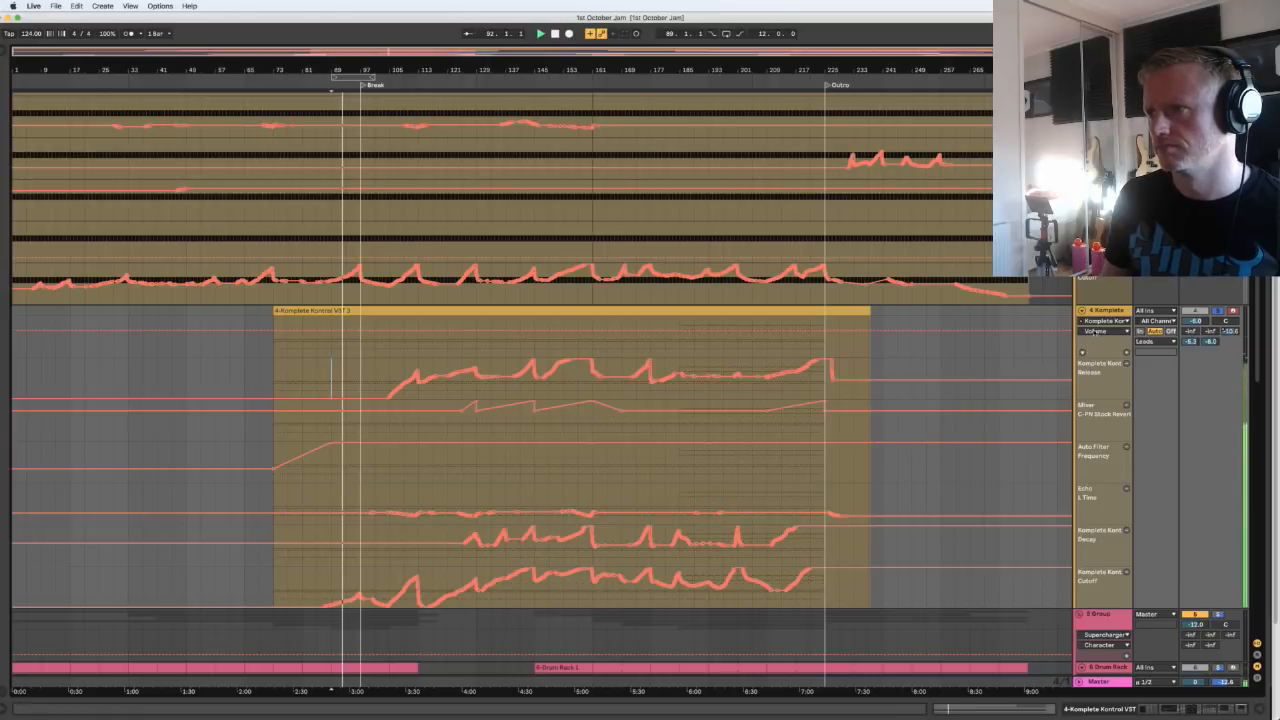
Show the Echo Feedback automation of 4 Komplete in its own lane and stop playback
left_click(1097, 322)
left_click(1092, 375)
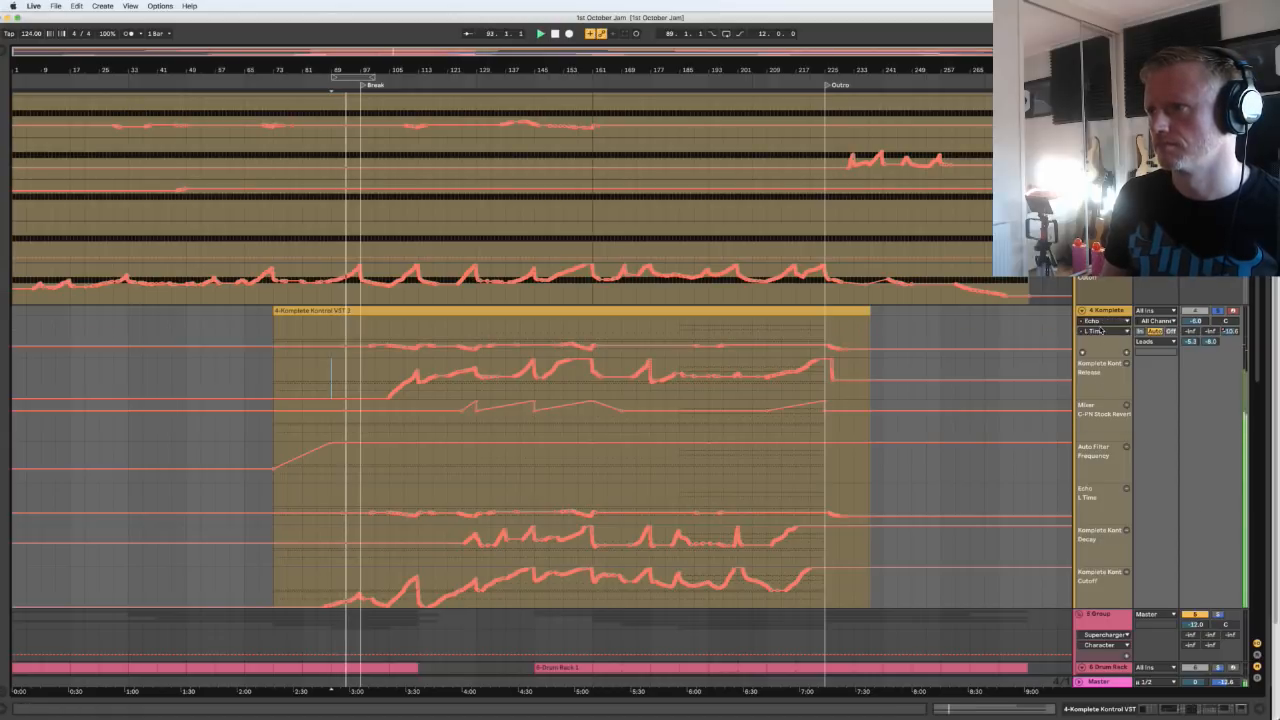
left_click(1101, 331)
left_click(1099, 476)
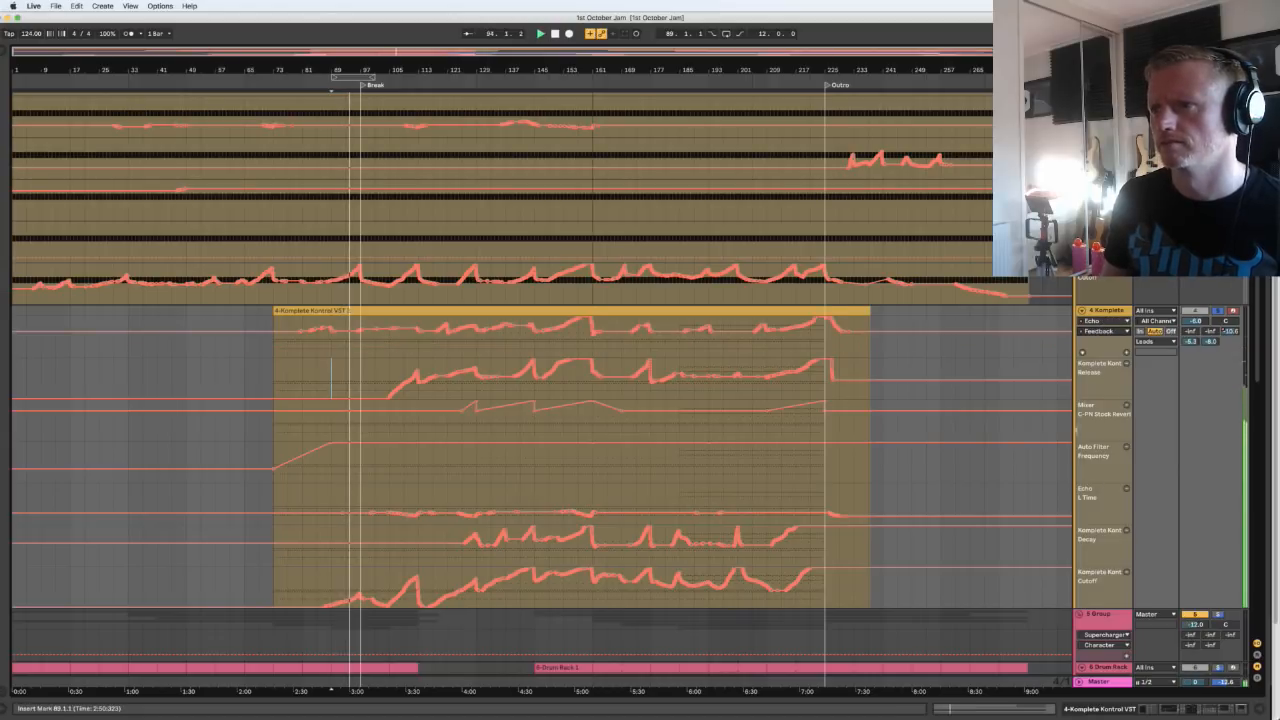
left_click(1126, 351)
key("space")
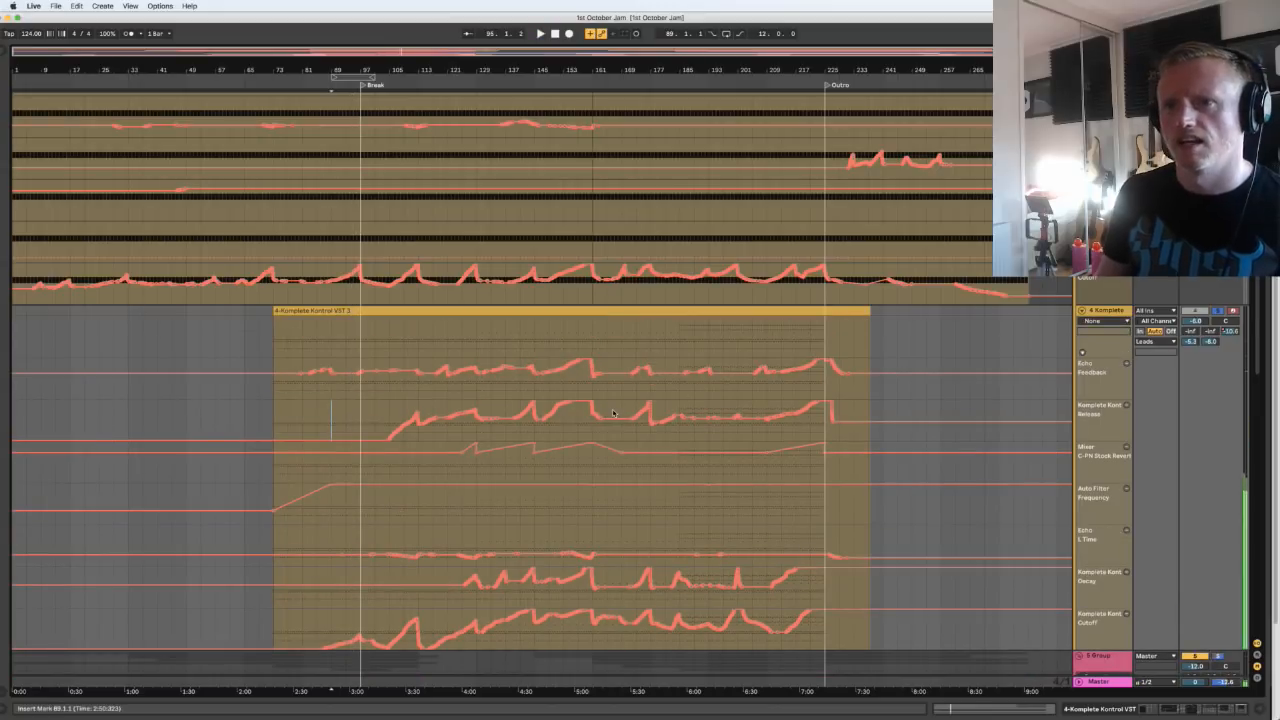
Play the 4 Komplete part from bar 129 and follow its automation lanes during playback
left_click(535, 341)
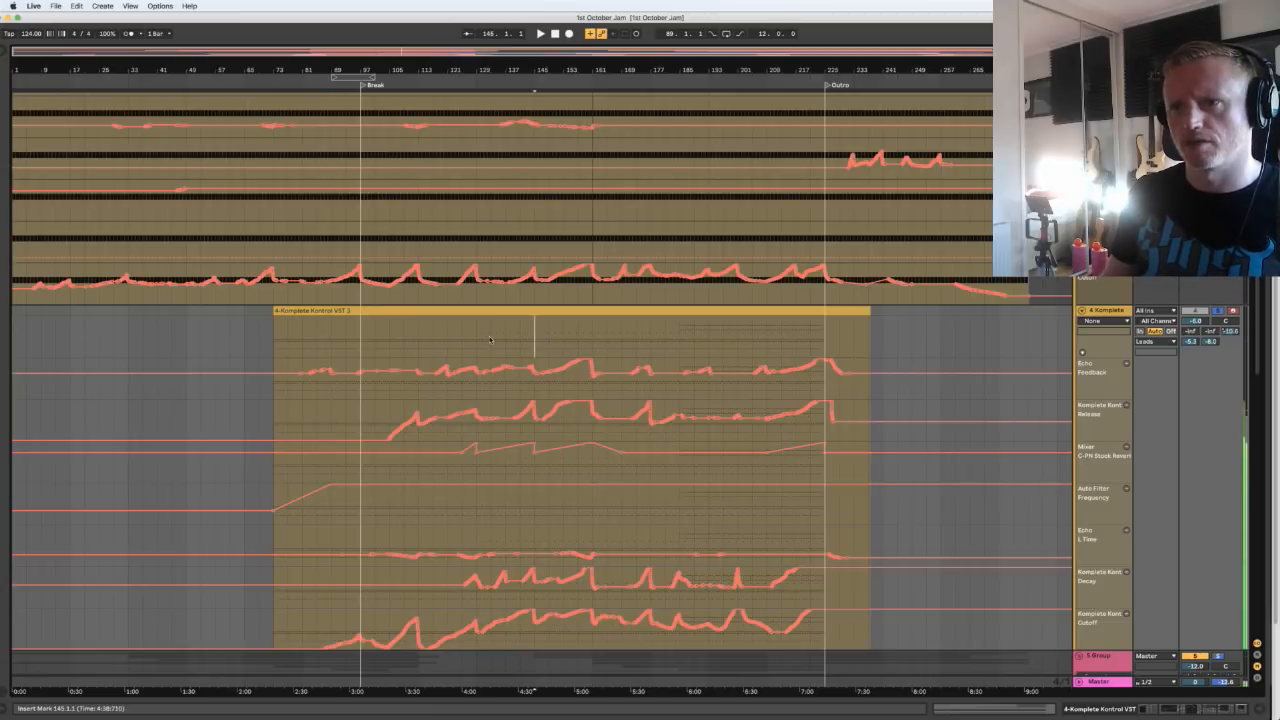
key("space")
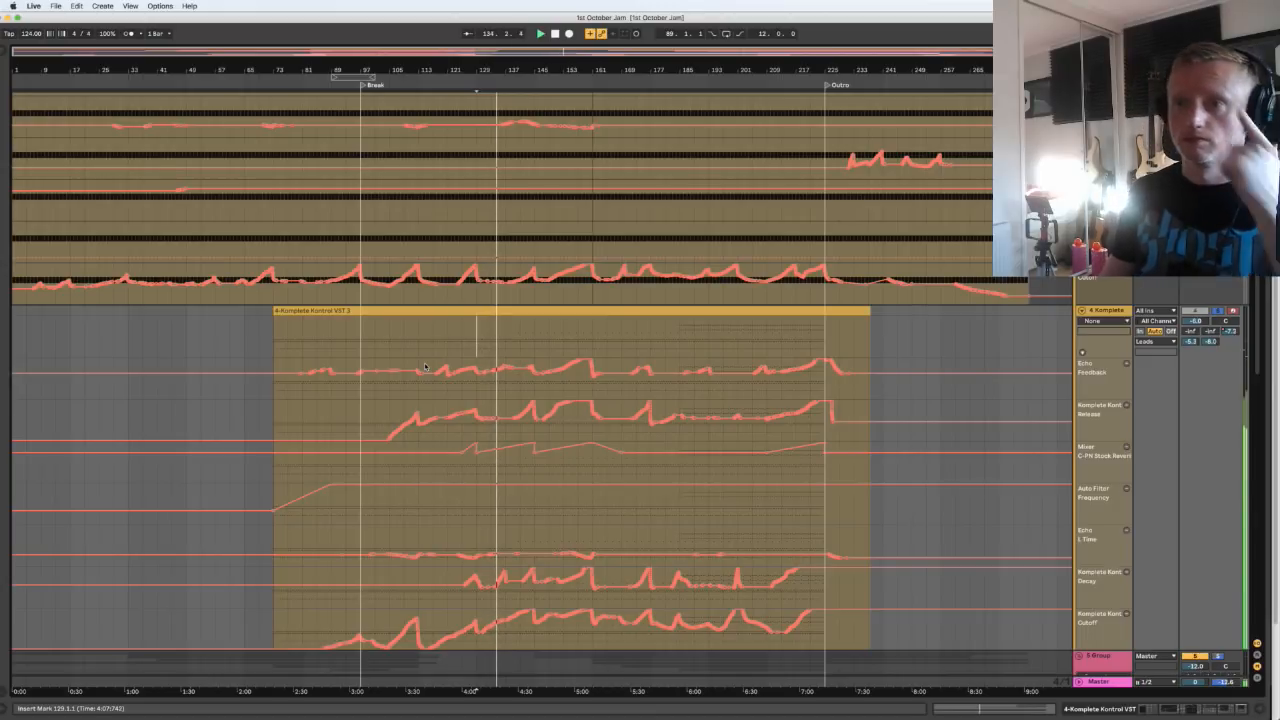
scroll(426, 366, "down", 1)
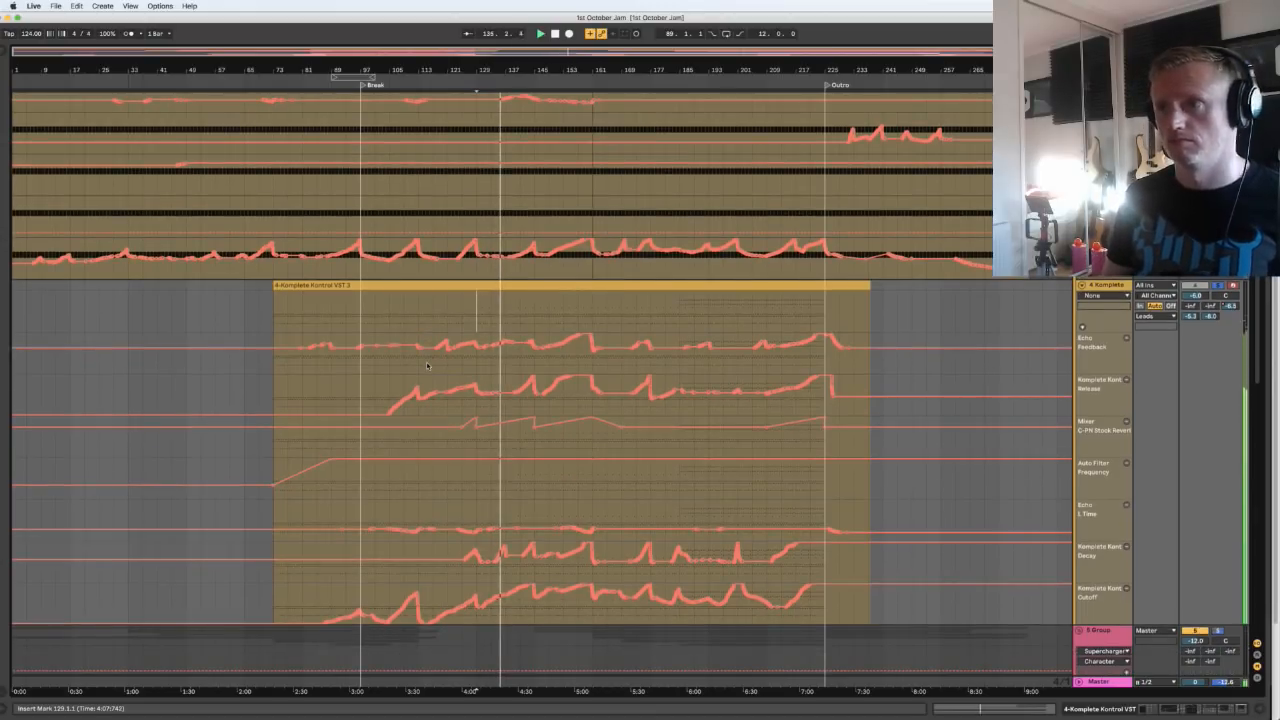
mouse_move(499, 349)
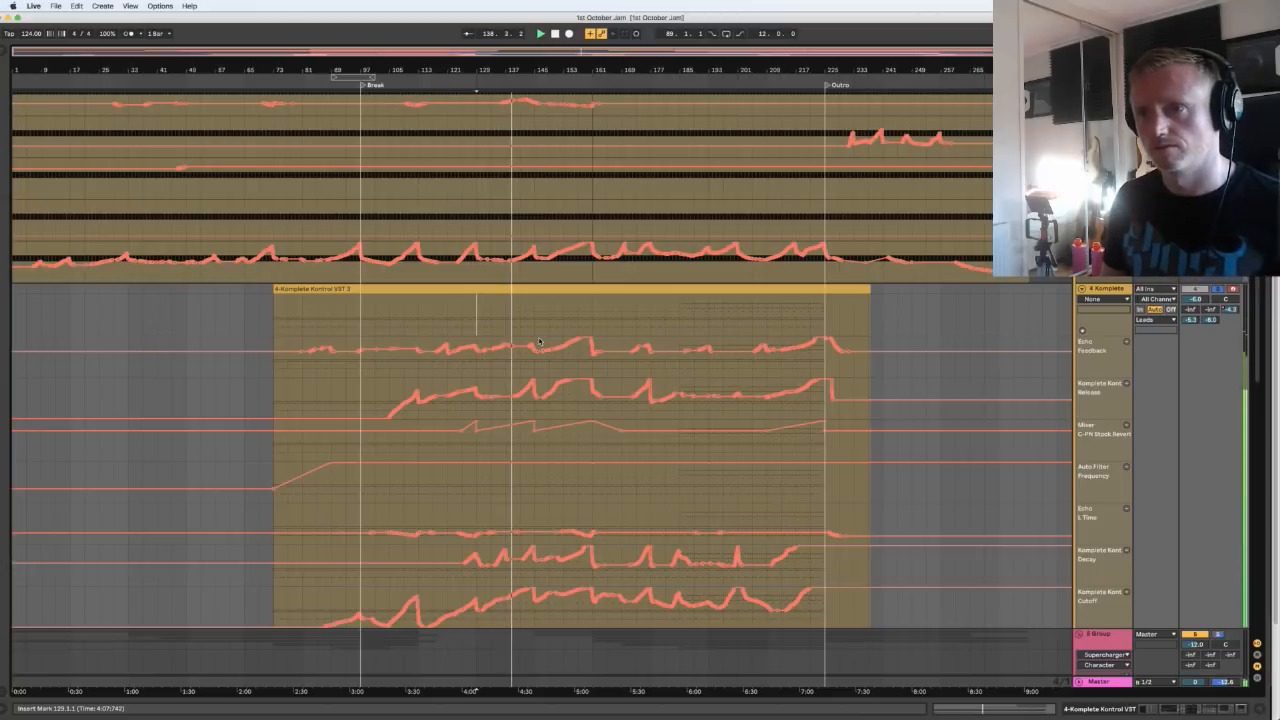
scroll(554, 329, "up", 1)
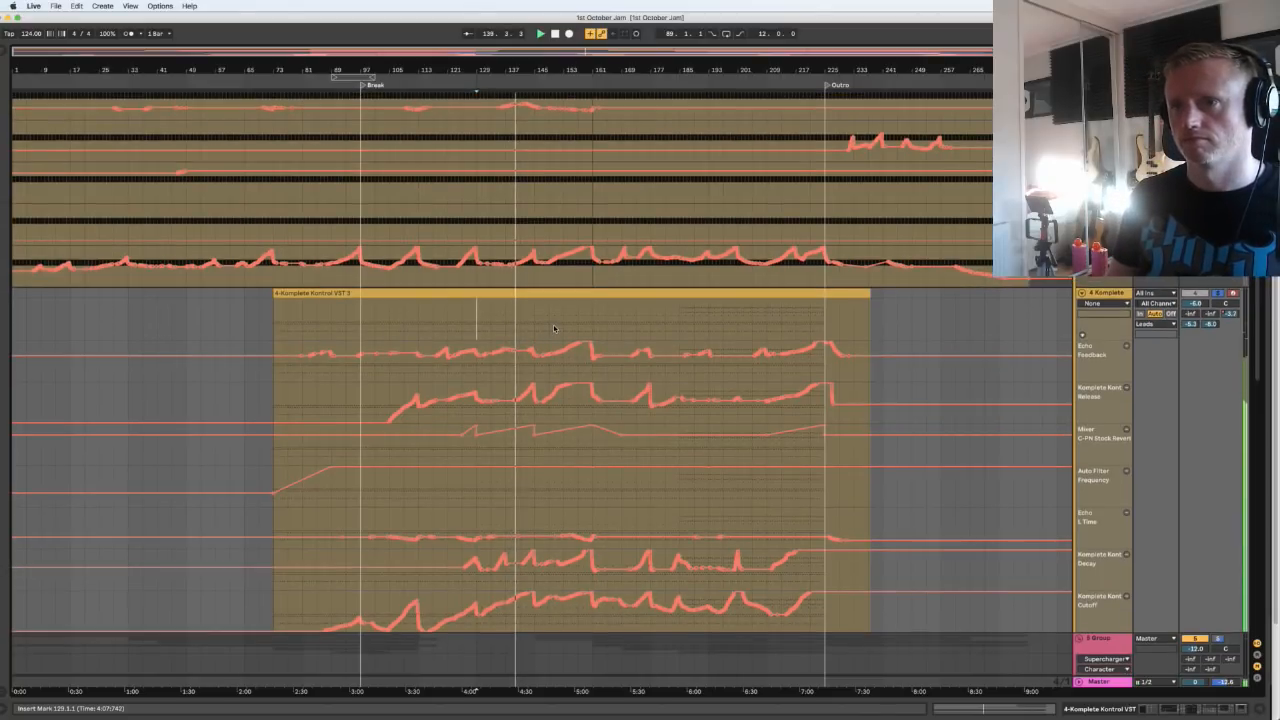
scroll(559, 327, "down", 1)
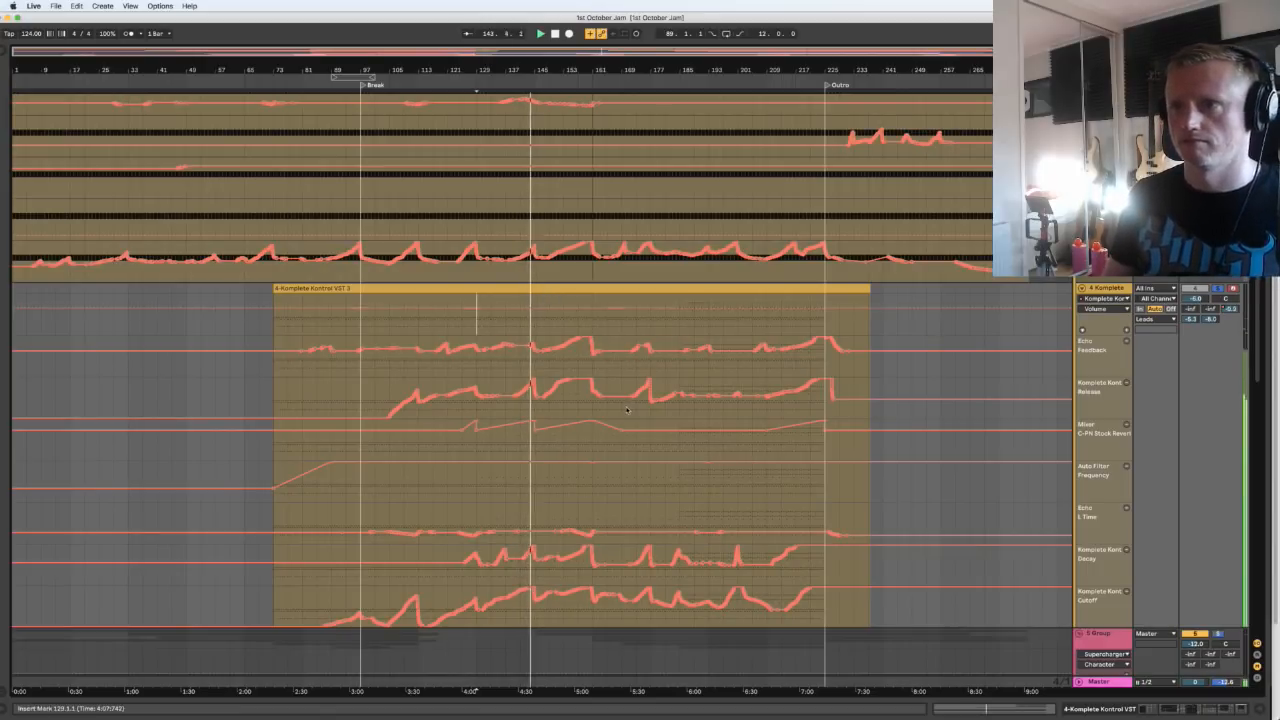
Split the 4 Komplete clip at bar 185, open its second part in the clip detail view and stop playback
key("super+e")
double_click(687, 289)
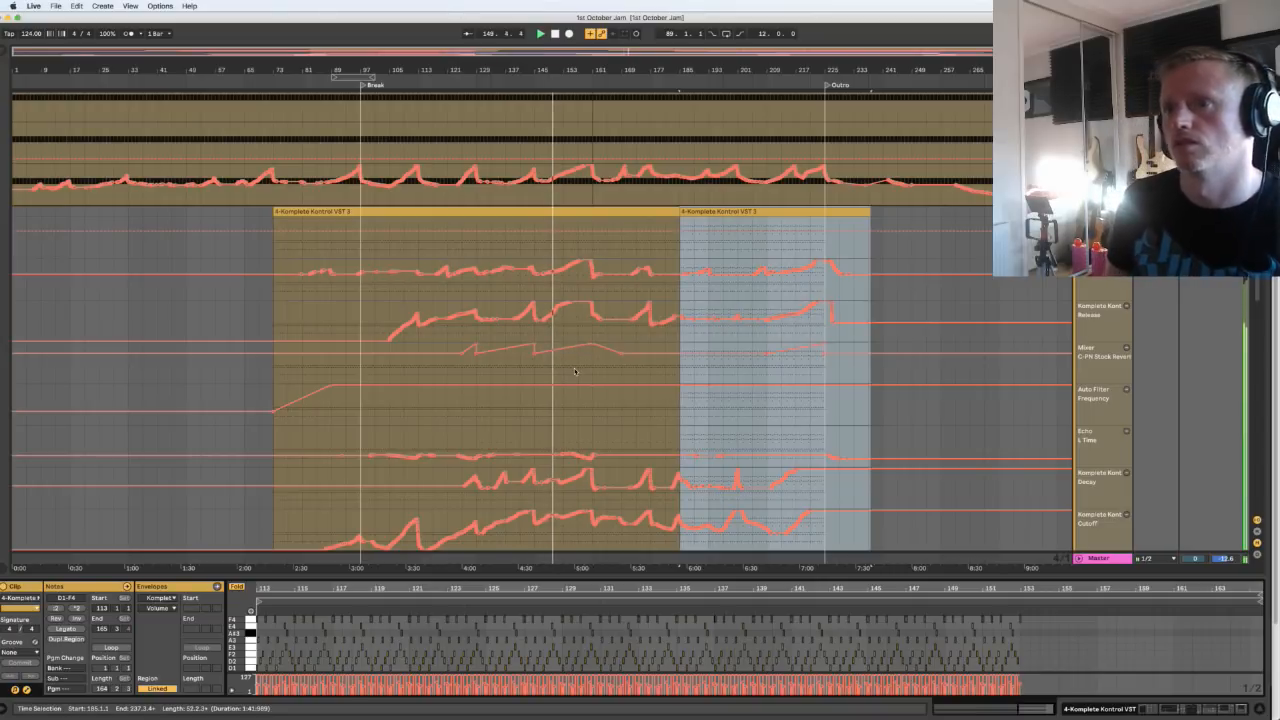
key("space")
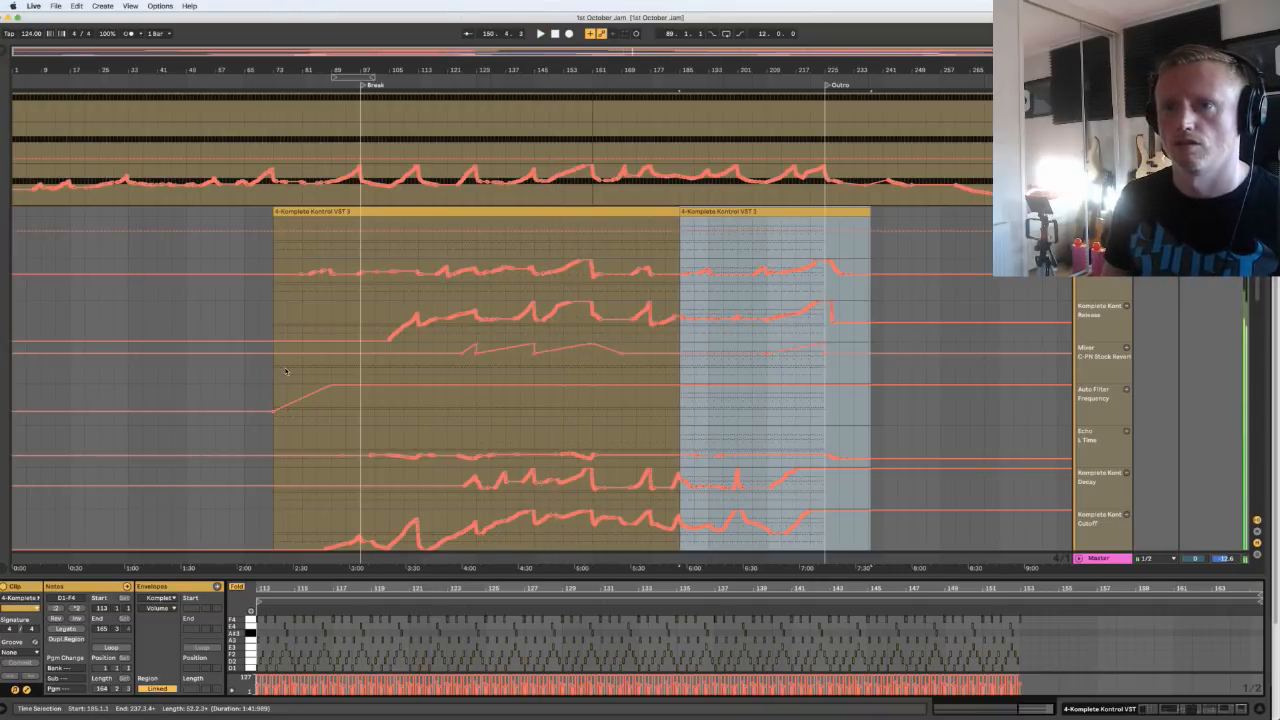
left_click(286, 372)
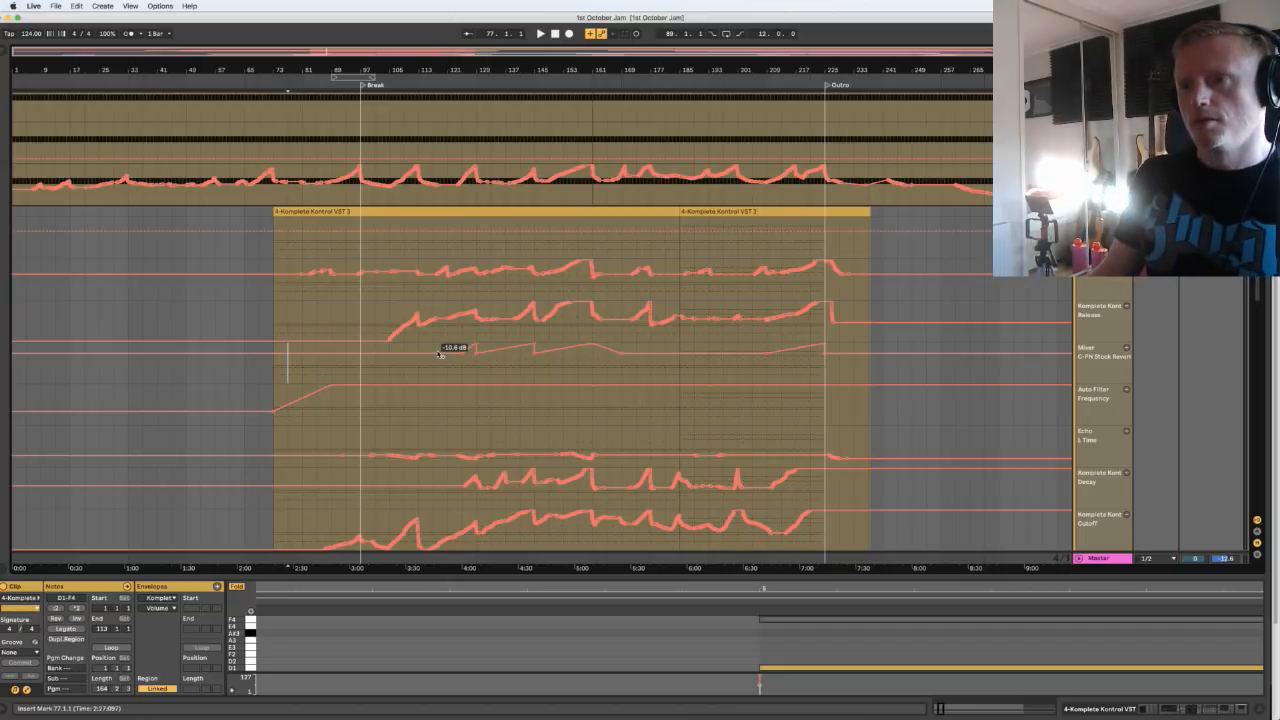
scroll(457, 340, "down", 2)
scroll(457, 340, "up", 2)
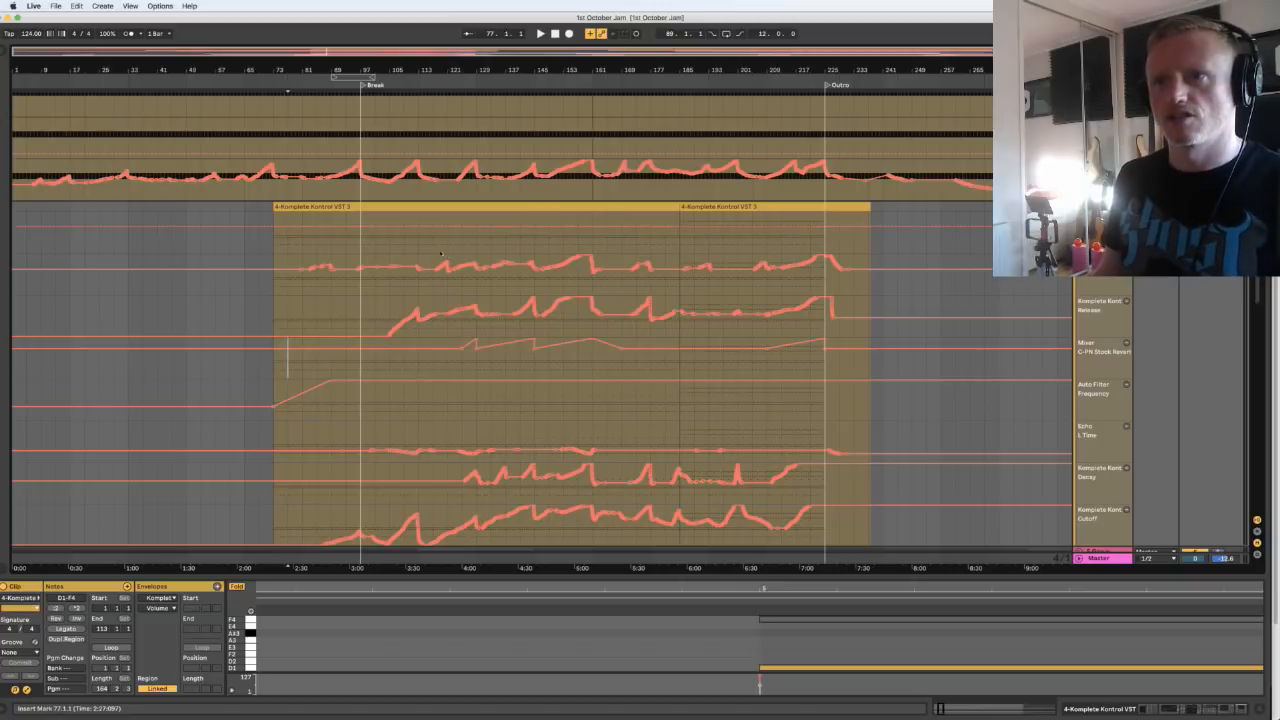
Open the first part of the 4 Komplete clip in an enlarged note editor and play its opening bars
left_click(337, 208)
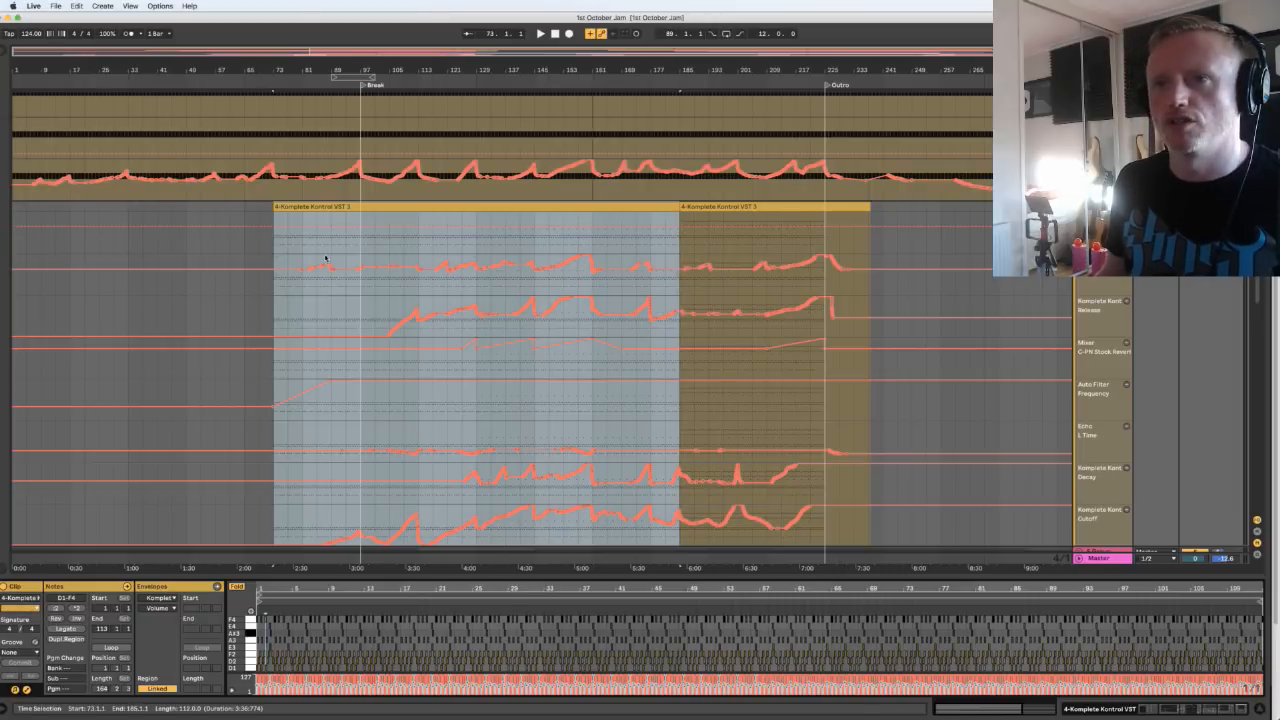
left_click_drag(347, 578, 330, 481)
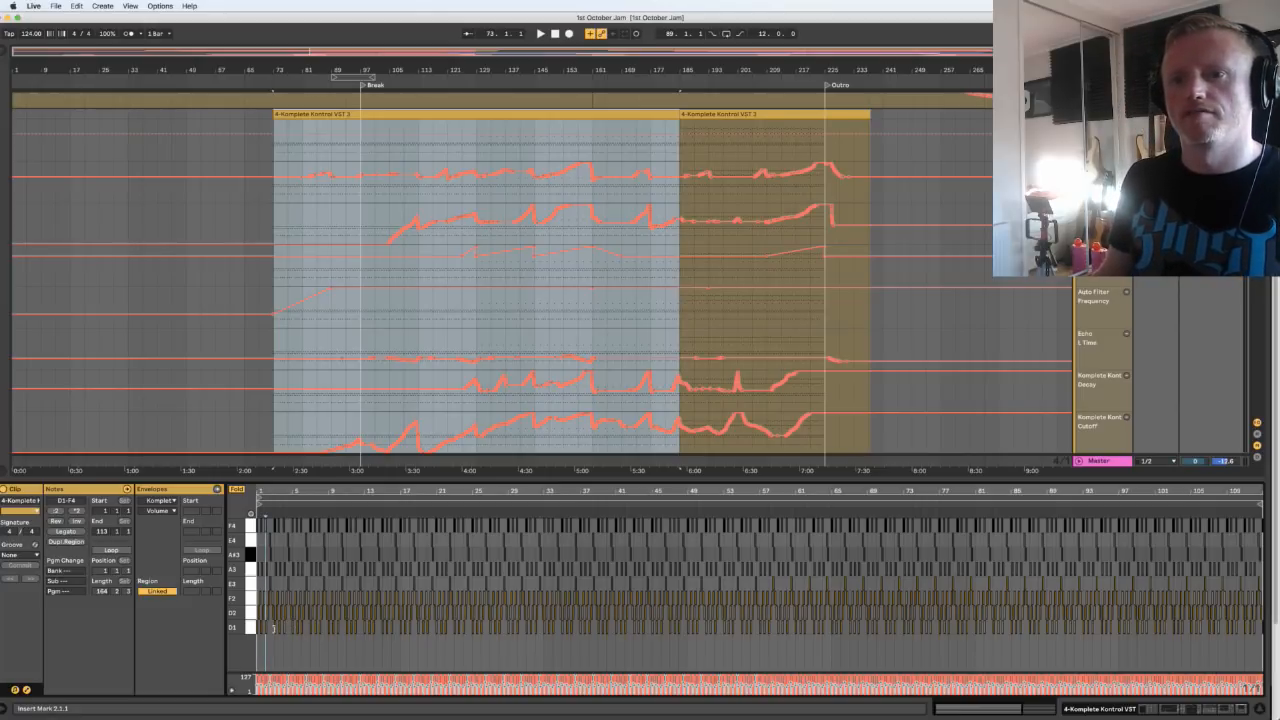
left_click_drag(260, 491, 257, 570)
key("space")
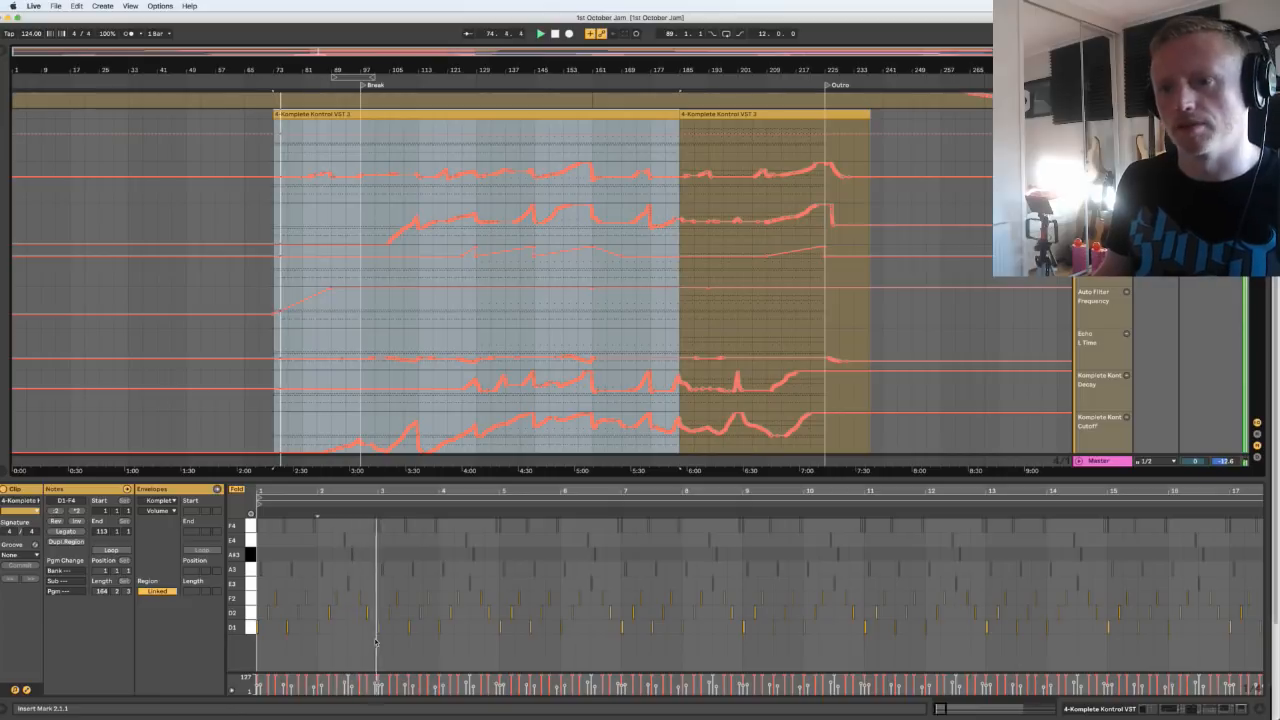
Audition the 4 Komplete part from the Break marker and from bar 129
left_click(360, 186)
key("space")
left_click(477, 276)
key("space")
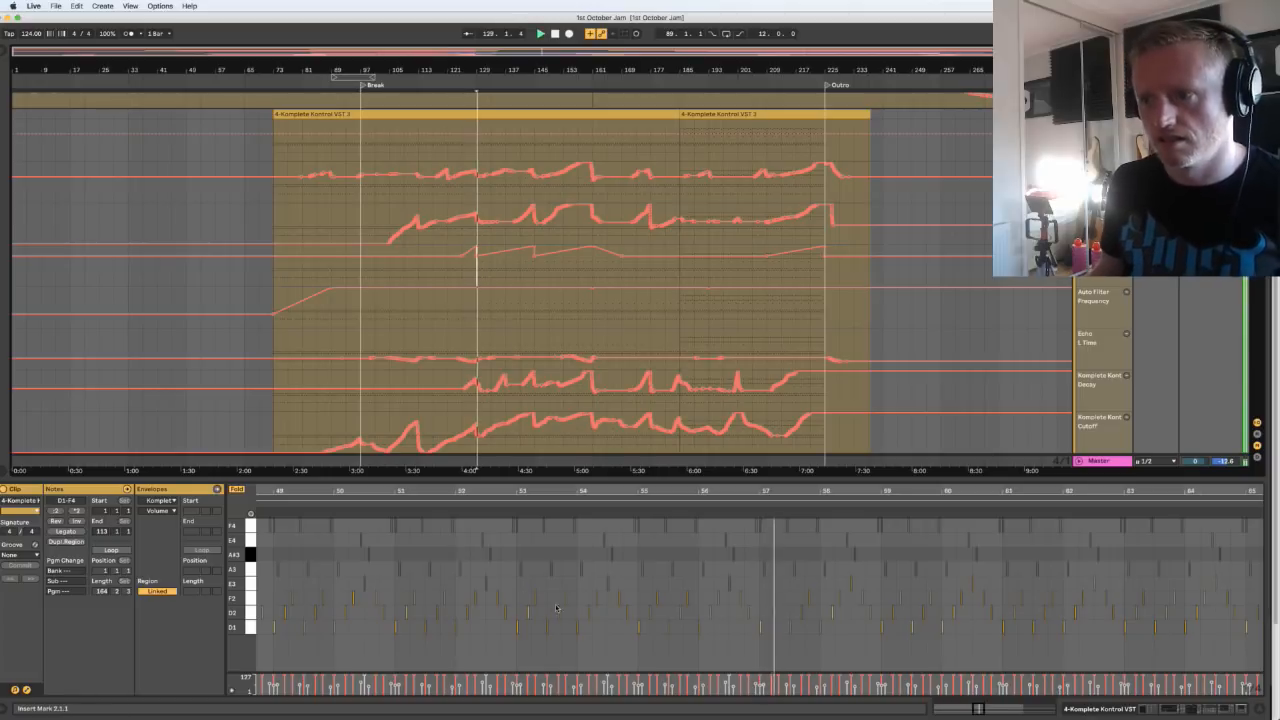
Turn on playback following, widen the range of bars shown in the note editor and stop playback
key("super+f")
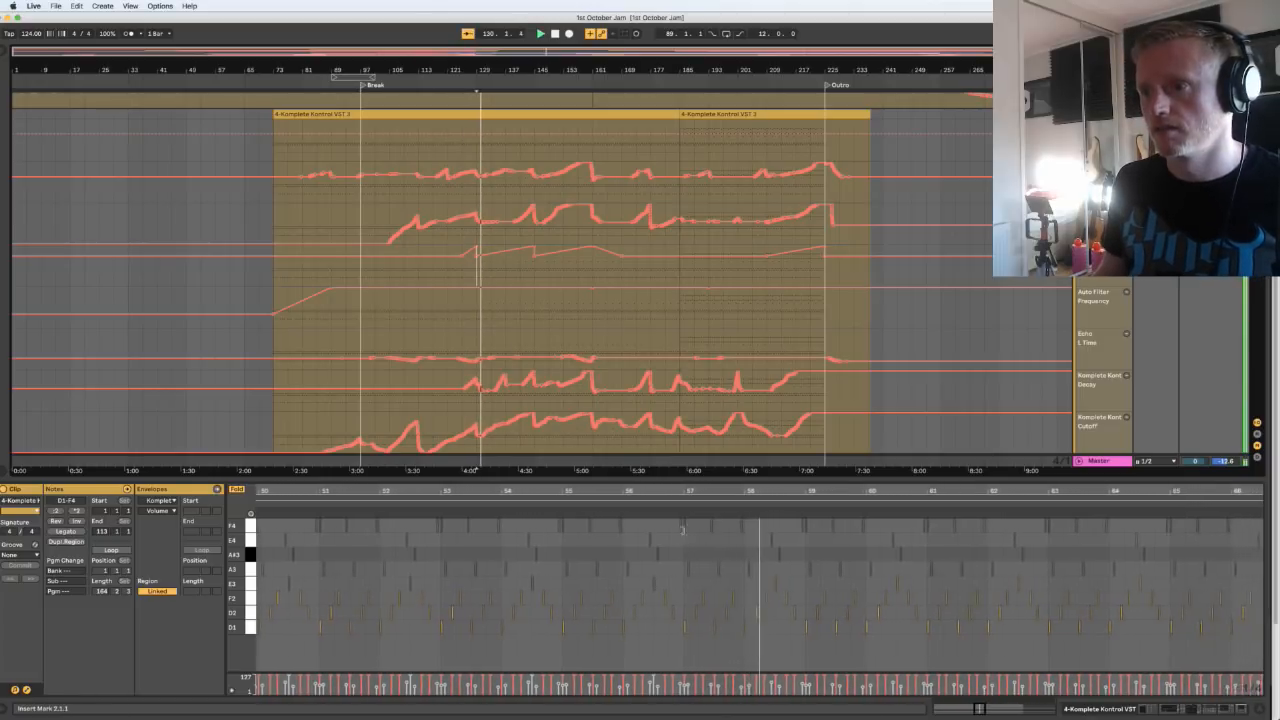
left_click_drag(694, 493, 692, 465)
key("space")
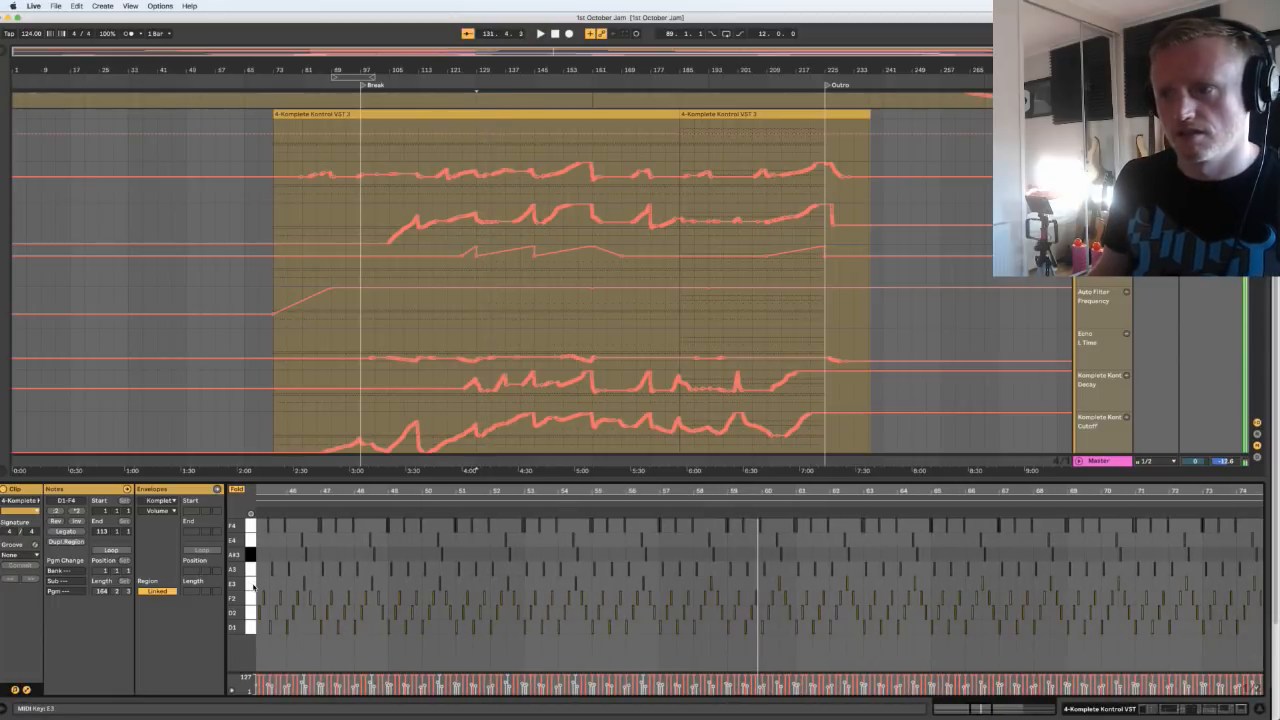
Select all E3 notes in the clip, play the pattern from bar 129 and clear the note selection
left_click(252, 585)
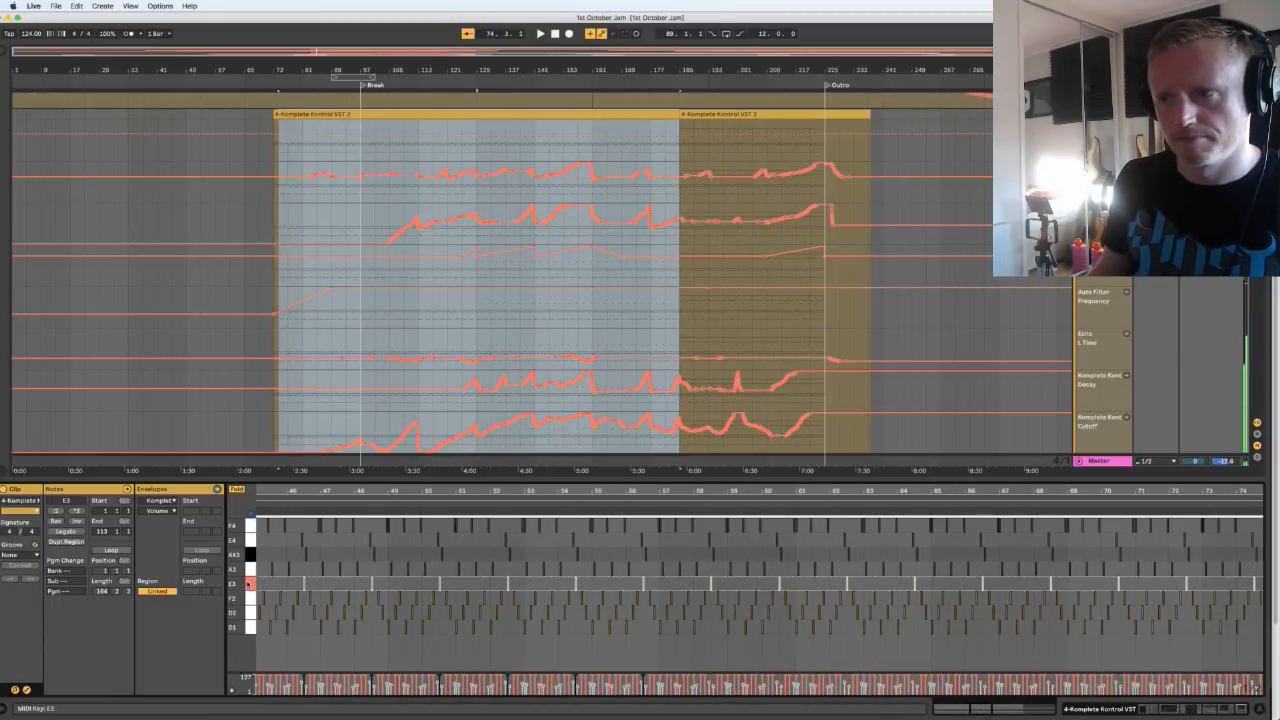
key("space")
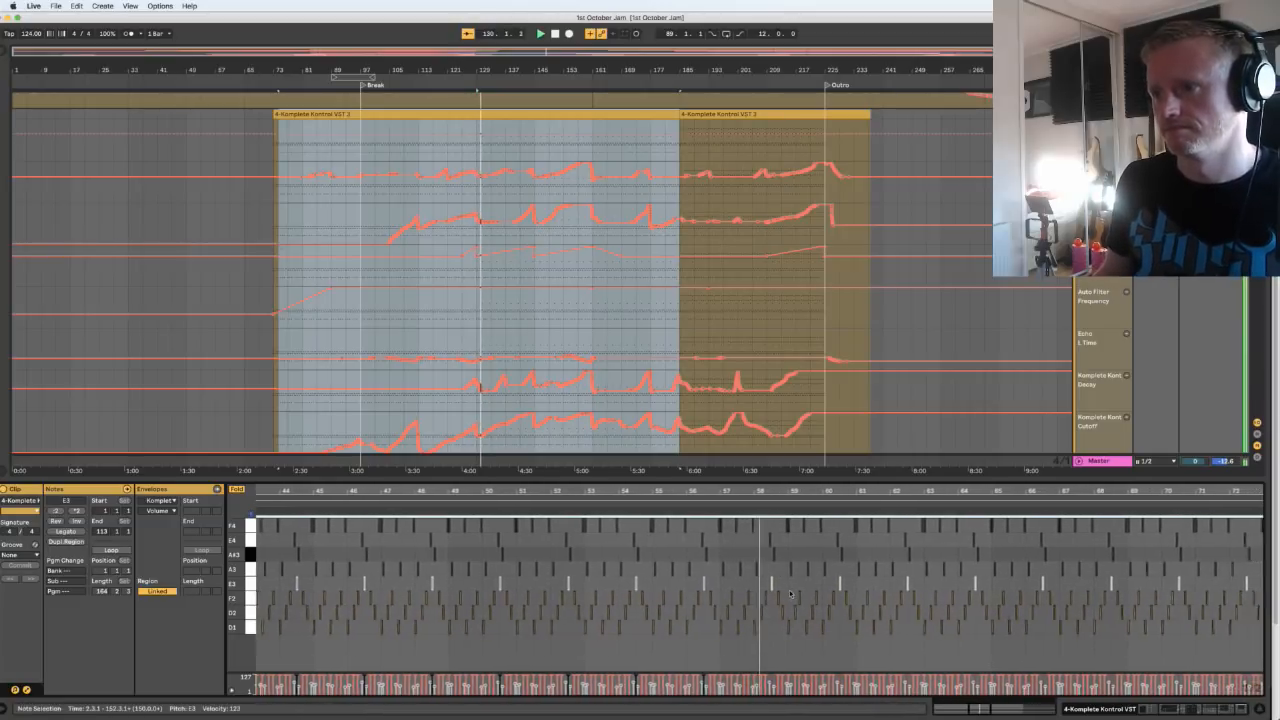
left_click(789, 587)
Examine the clip's note pattern at different zoom levels during playback, stopping around bar 138
left_click_drag(811, 491, 461, 425)
left_click_drag(1098, 491, 1068, 491)
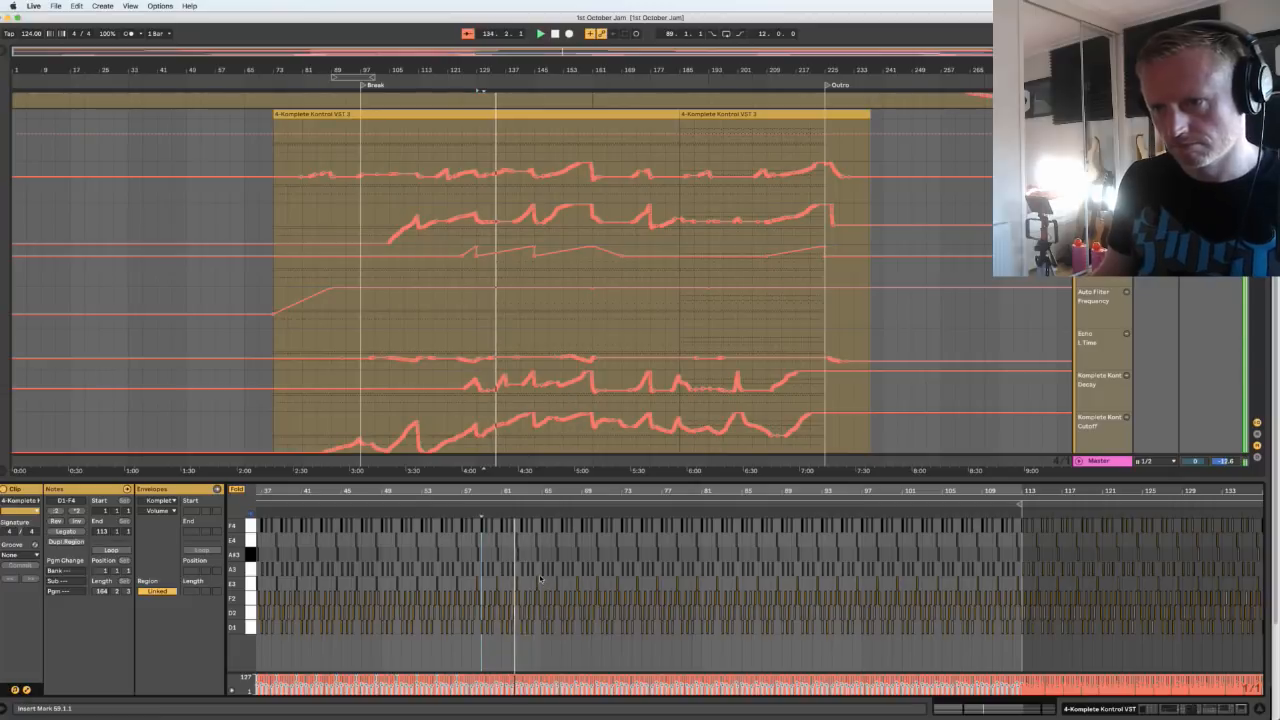
left_click_drag(515, 491, 515, 526)
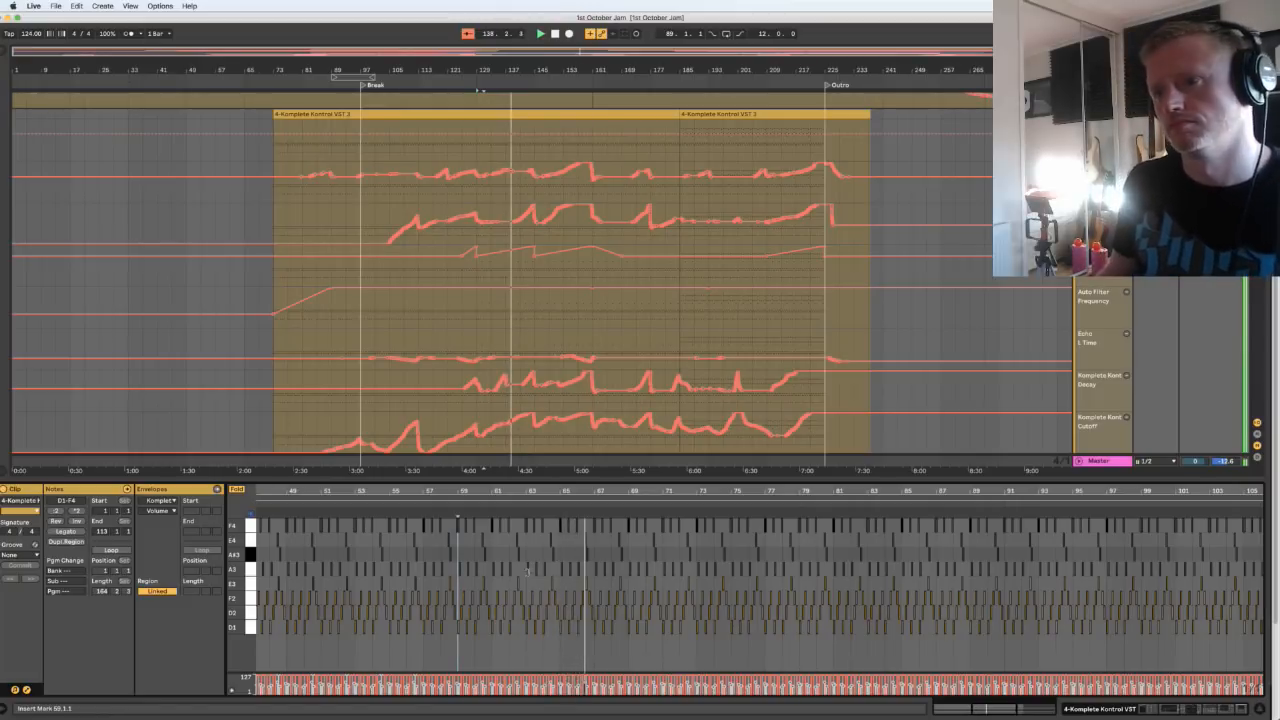
key("space")
left_click_drag(631, 494, 631, 497)
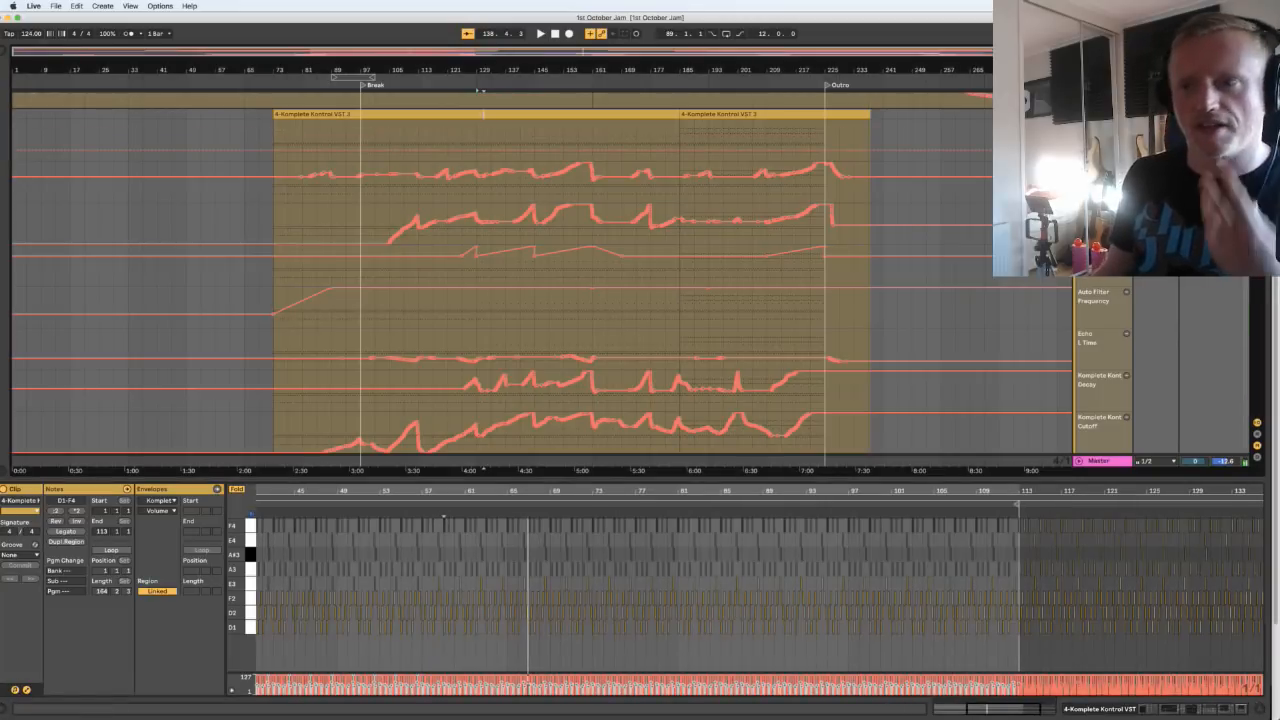
Examine the notes of the second 4 Komplete clip from bar 185 to its end and select that clip
left_click(696, 121)
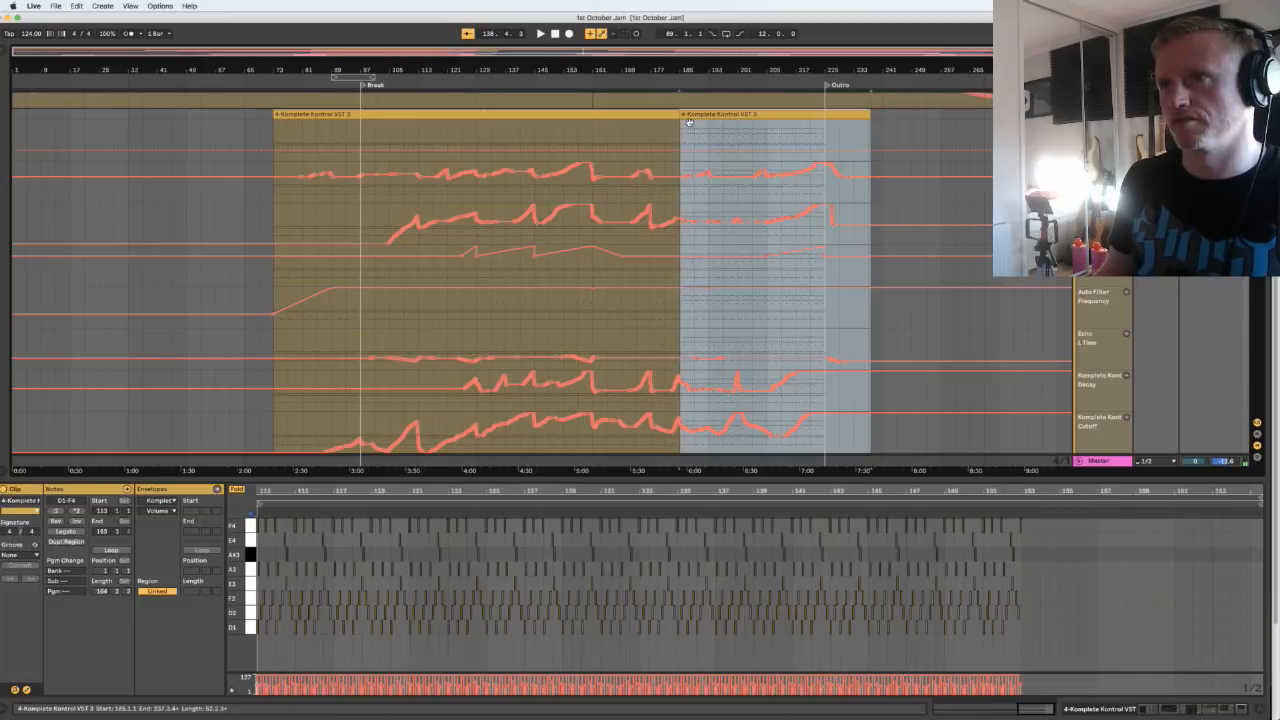
left_click(419, 538)
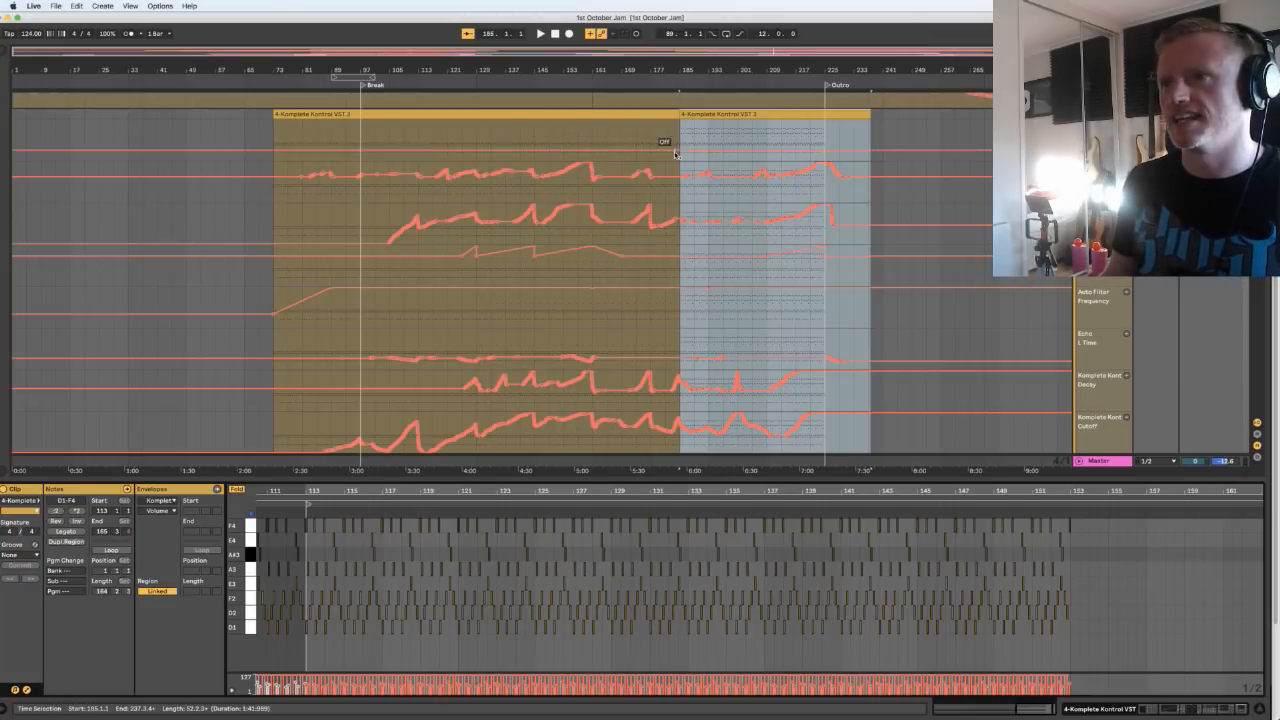
left_click(845, 133)
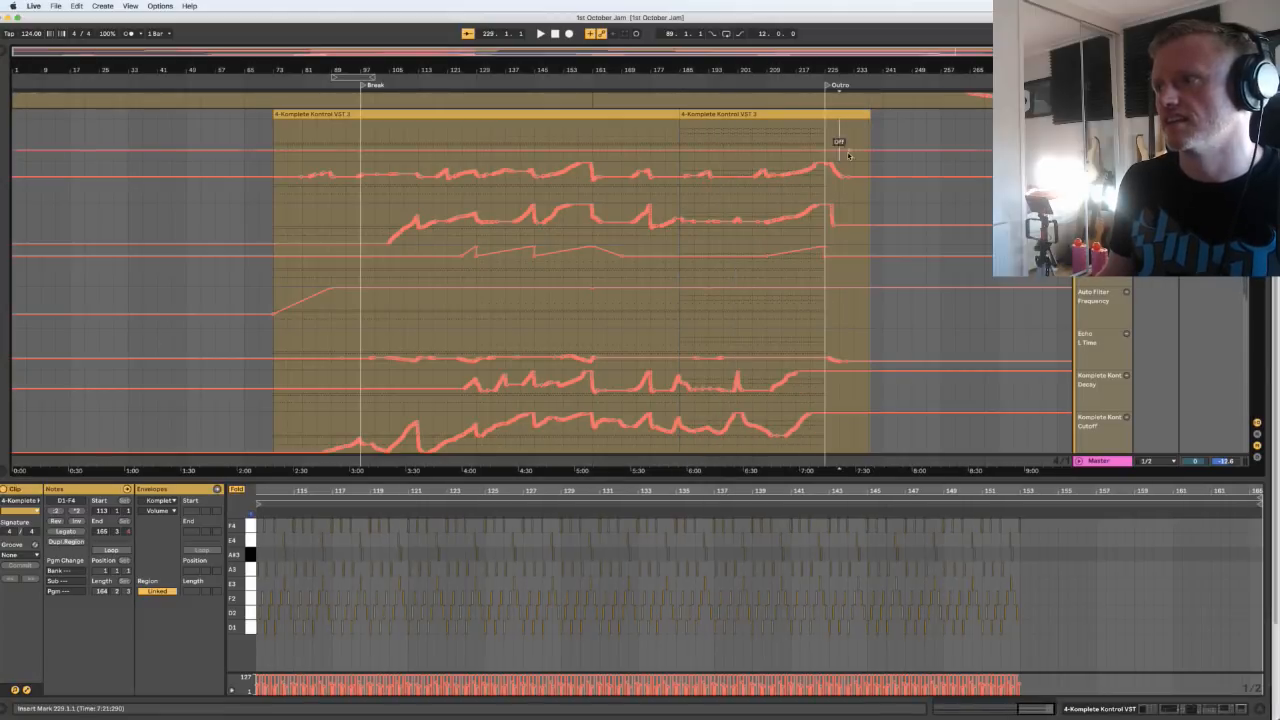
left_click(876, 155)
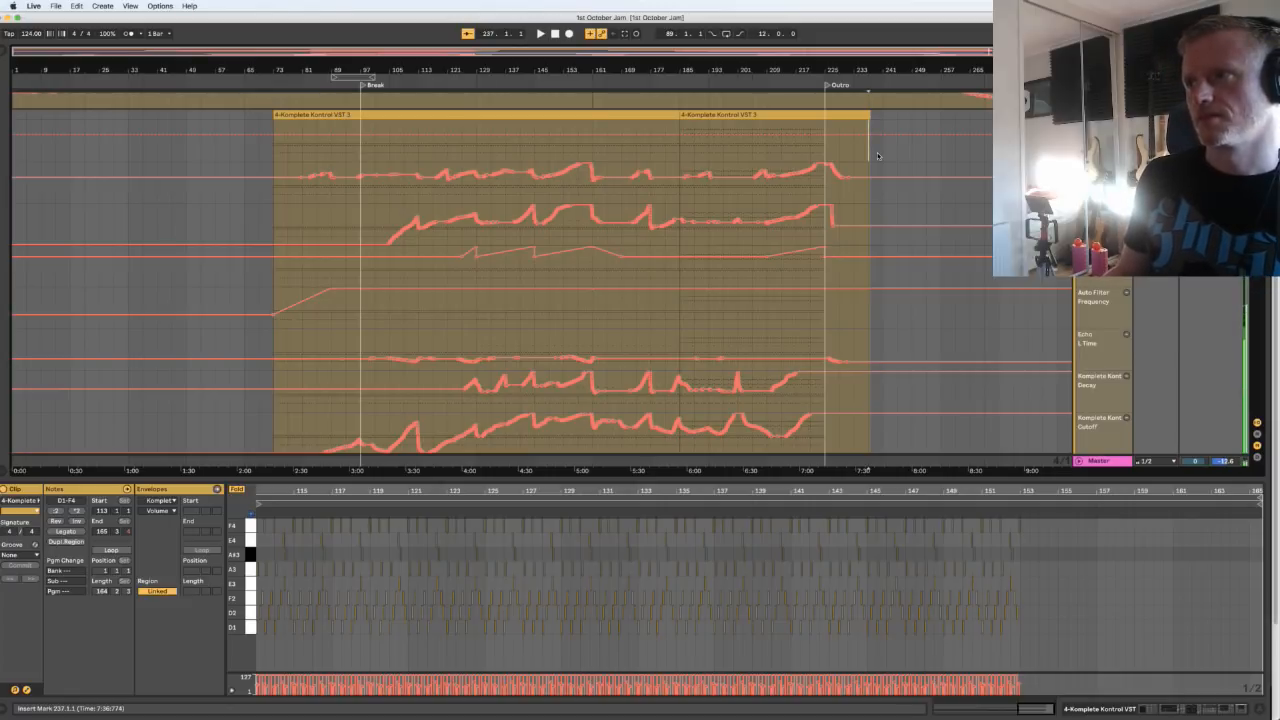
left_click(771, 121)
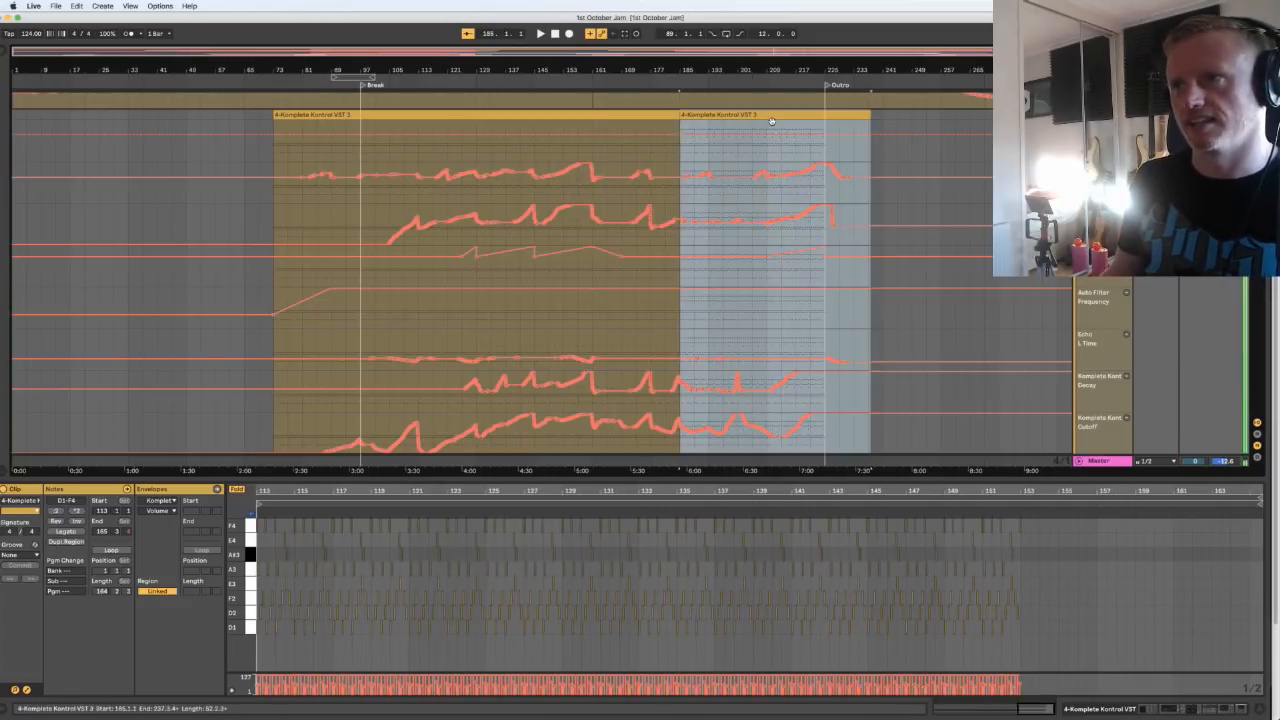
Play the second 4 Komplete clip from bar 185, look closely at its note pattern and stop playback
key("space")
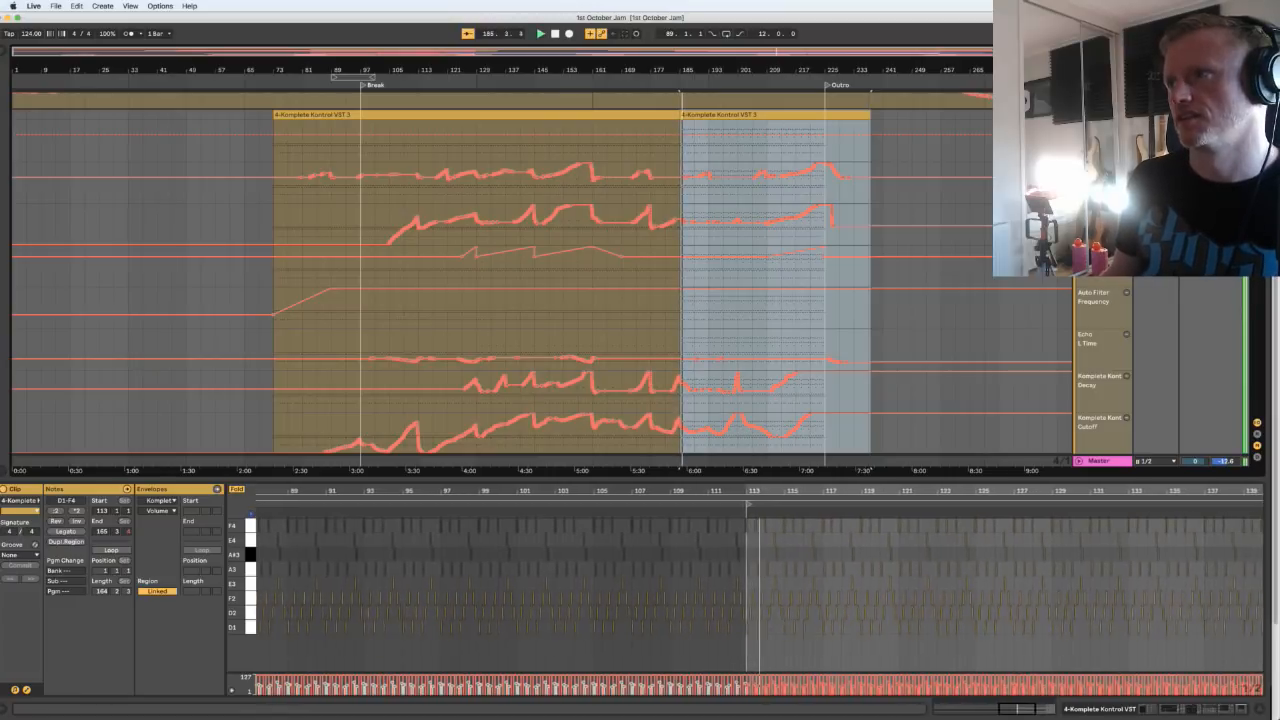
scroll(540, 270, "up", 5)
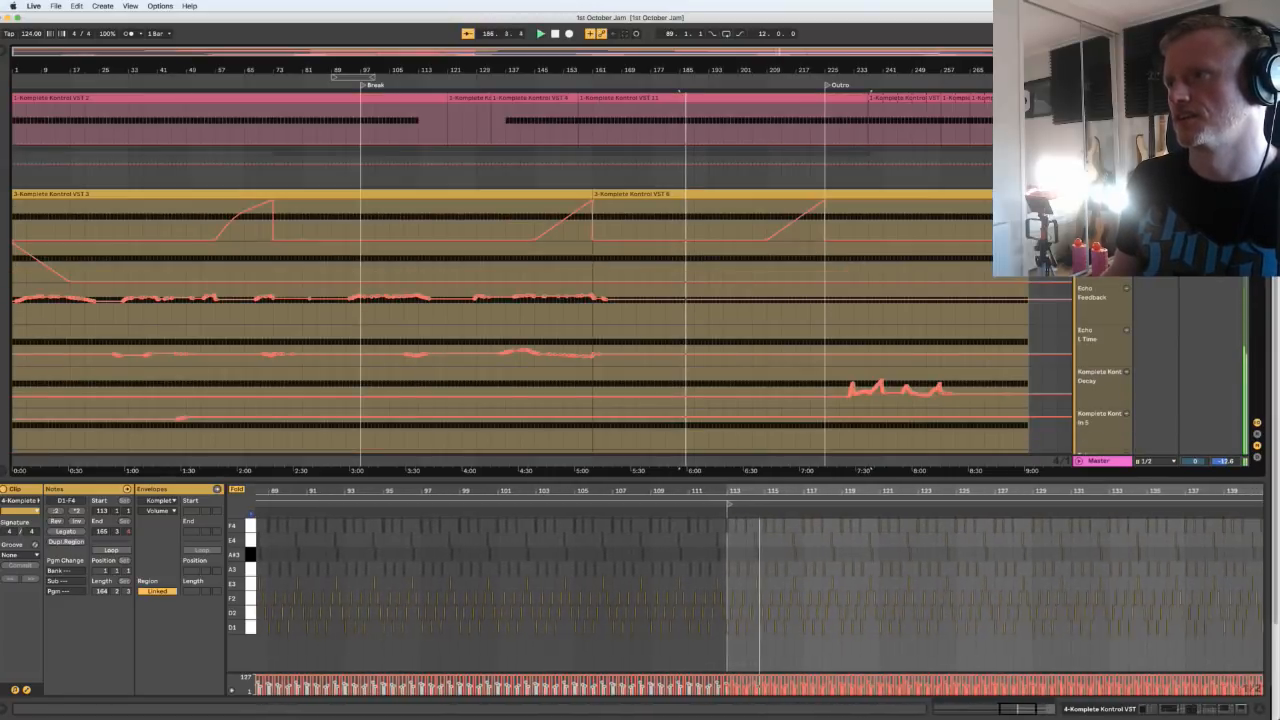
scroll(976, 215, "down", 3)
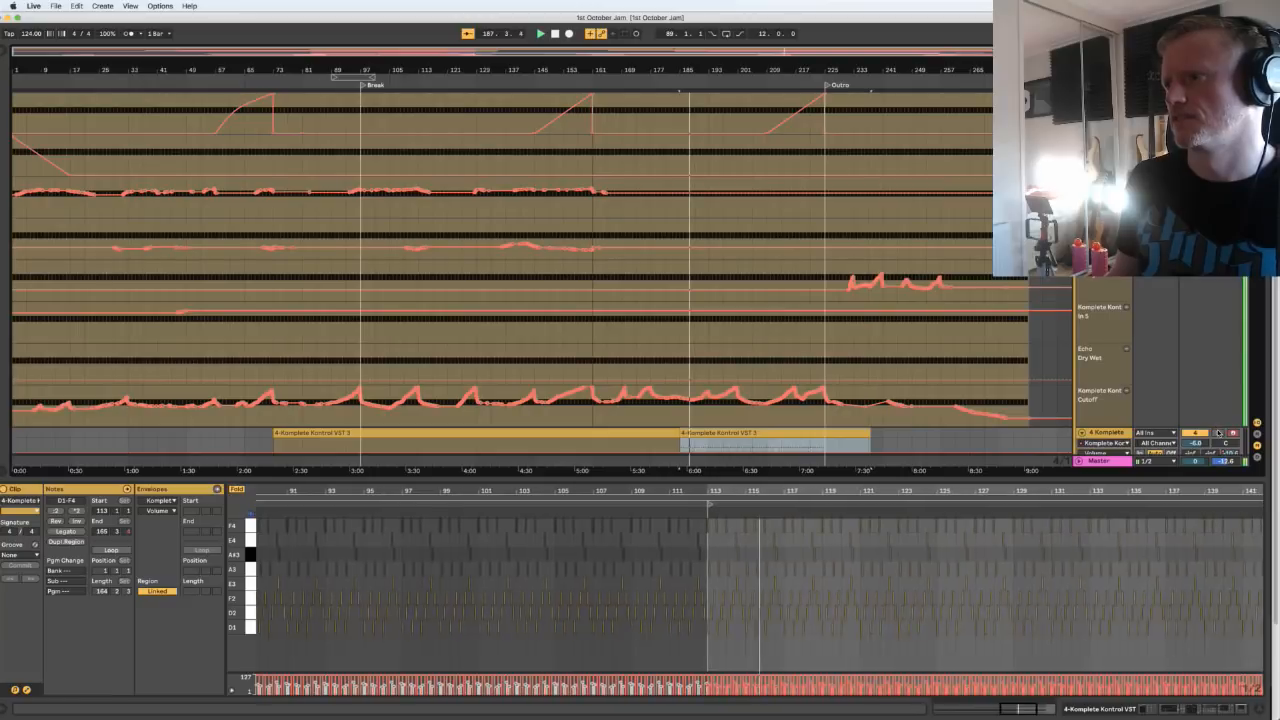
scroll(976, 215, "down", 5)
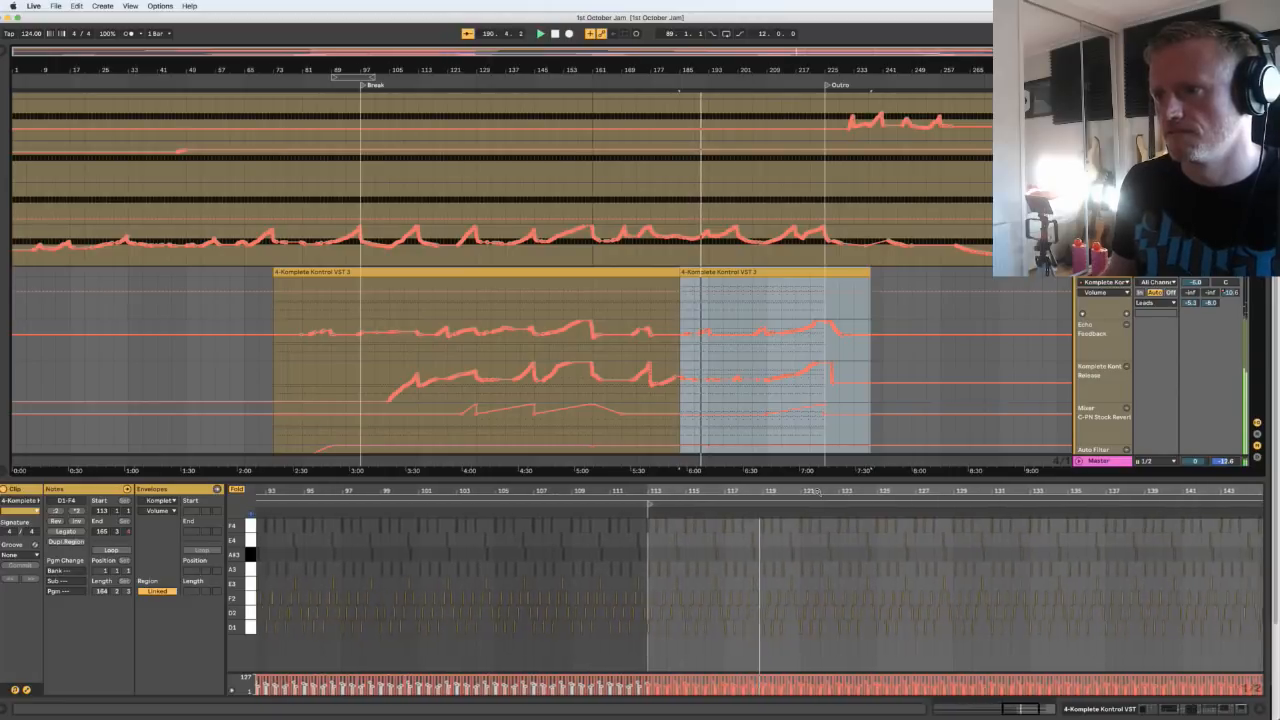
left_click_drag(793, 491, 788, 535)
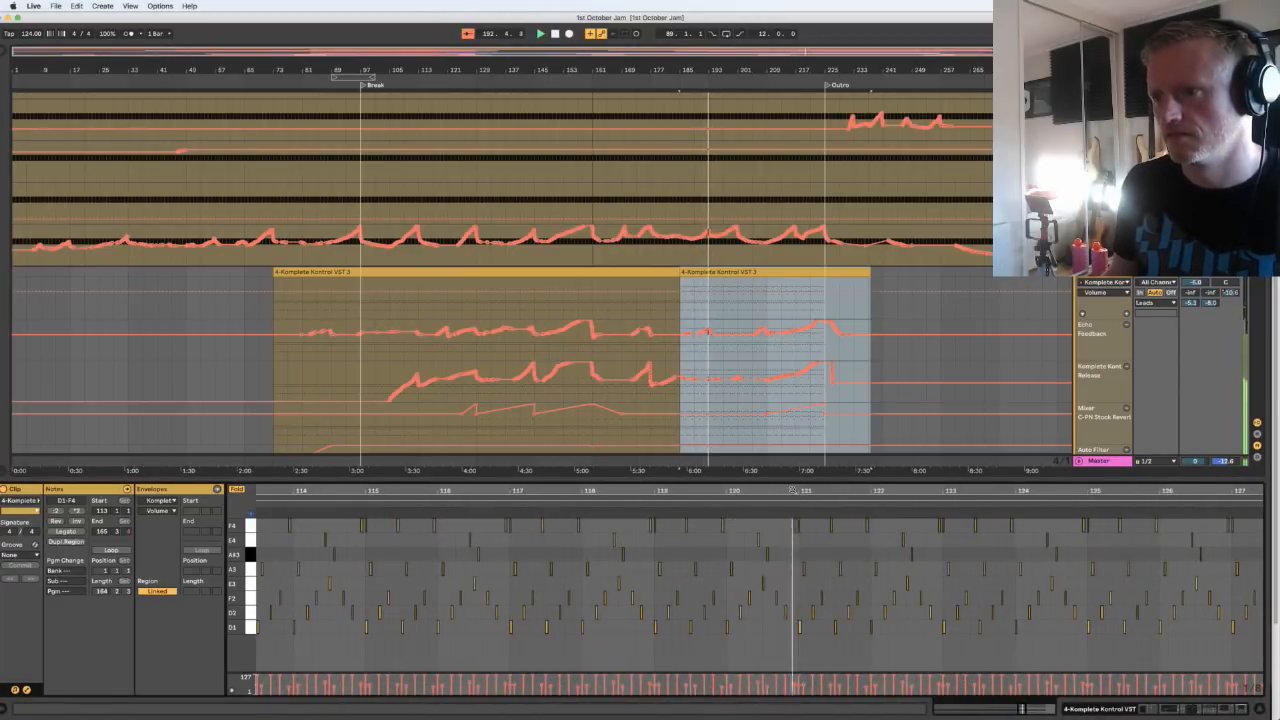
key("space")
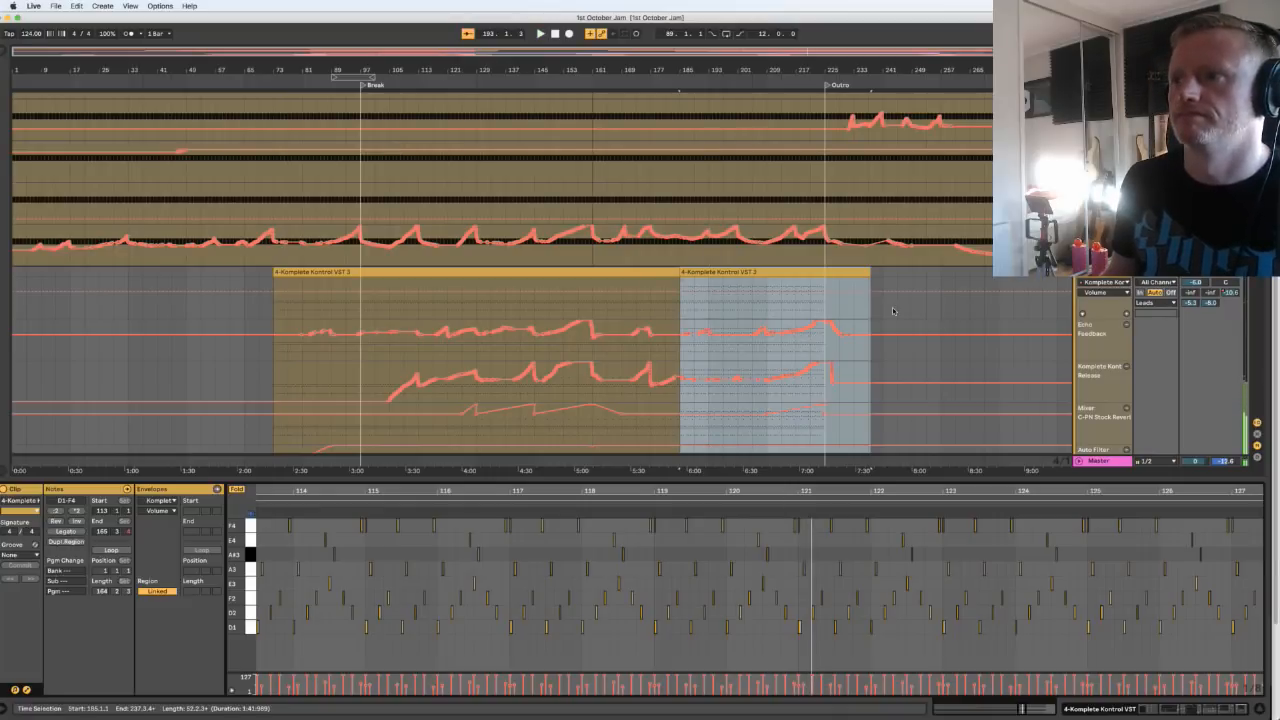
Clear the clip selection and hide the clip view to give the arrangement more room
left_click(894, 310)
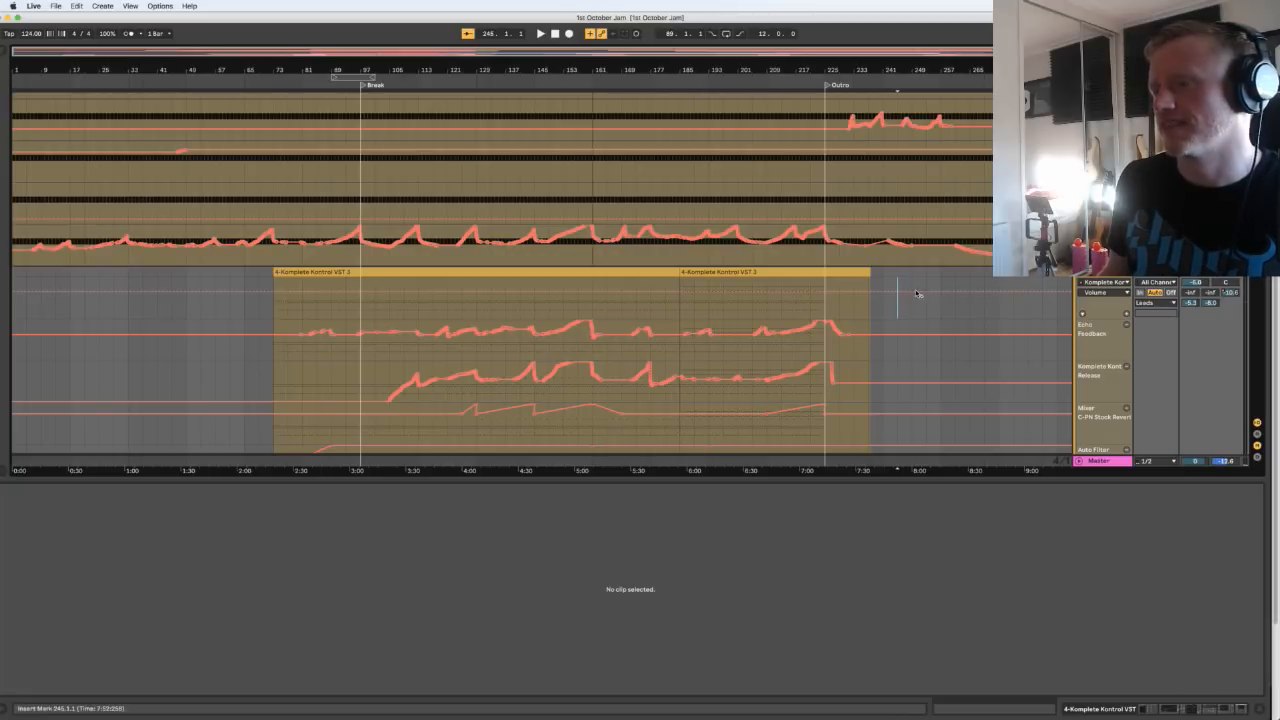
left_click_drag(1098, 535, 1002, 707)
scroll(964, 600, "down", 2)
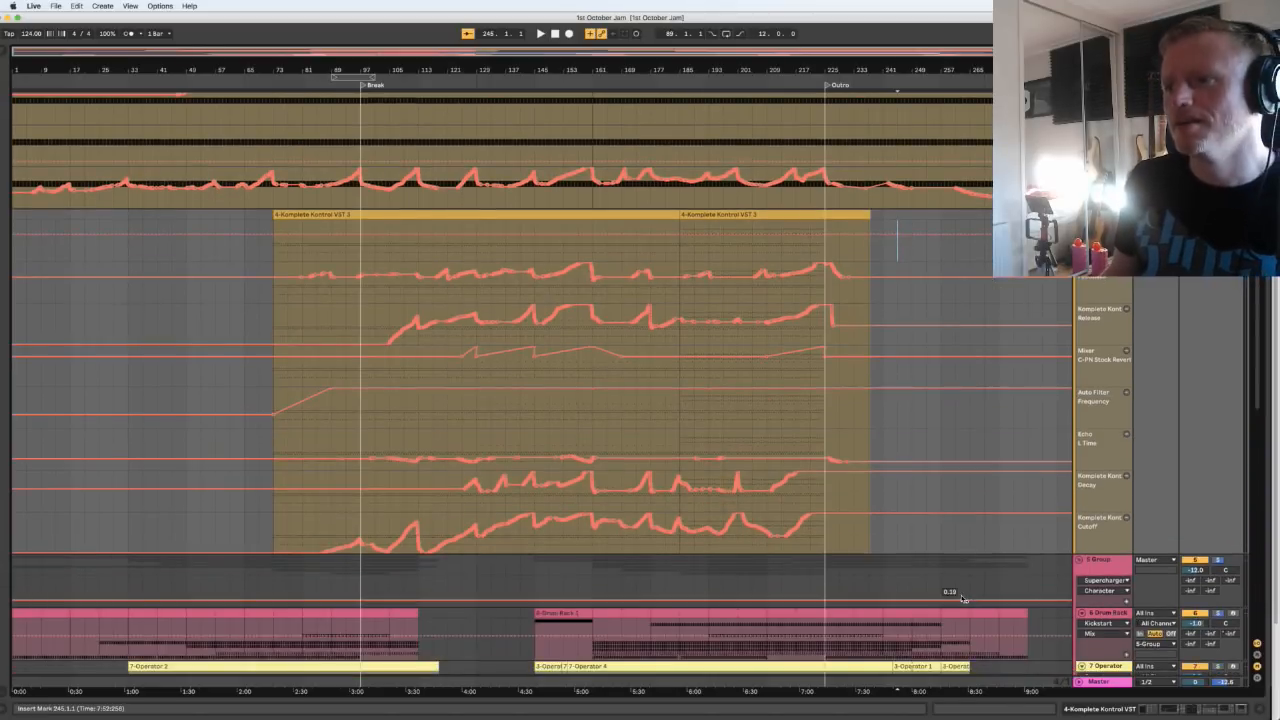
Fold the first Komplete track, the Leads group and the drum group to reach the lower tracks
scroll(950, 560, "down", 1)
scroll(944, 500, "up", 3)
scroll(944, 500, "up", 4)
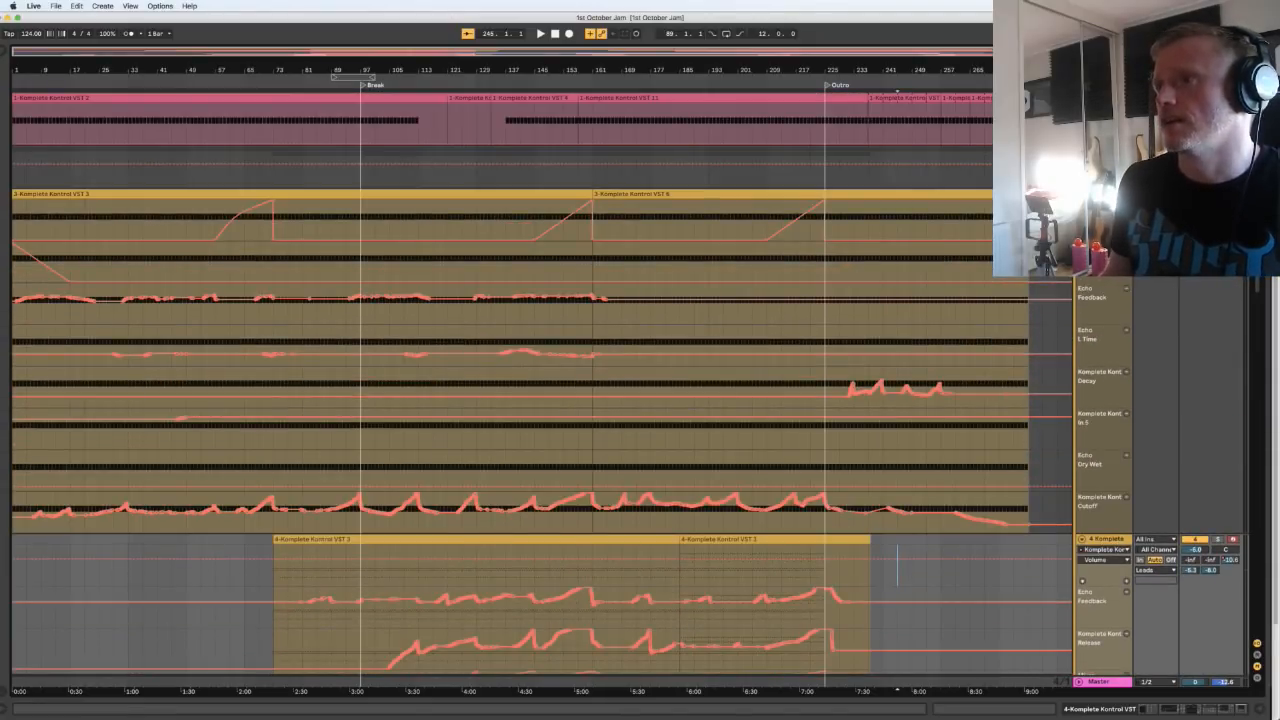
left_click(1081, 154)
left_click(1081, 98)
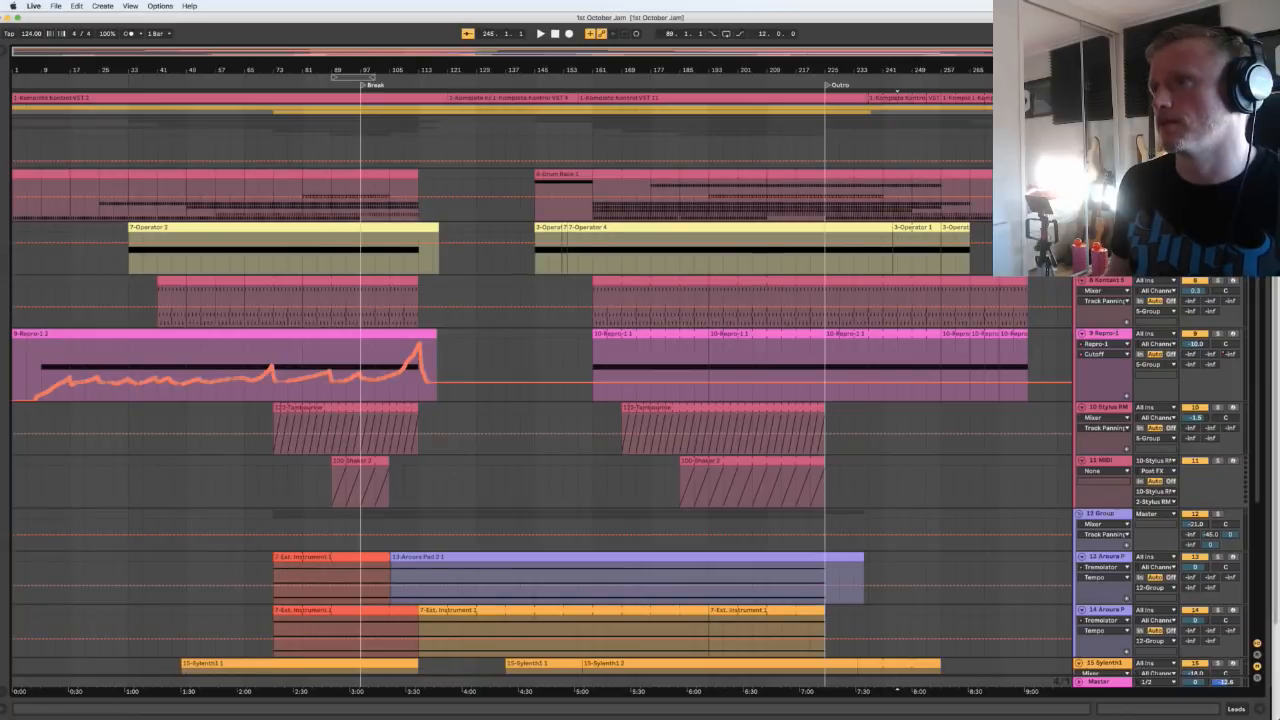
scroll(540, 420, "down", 9)
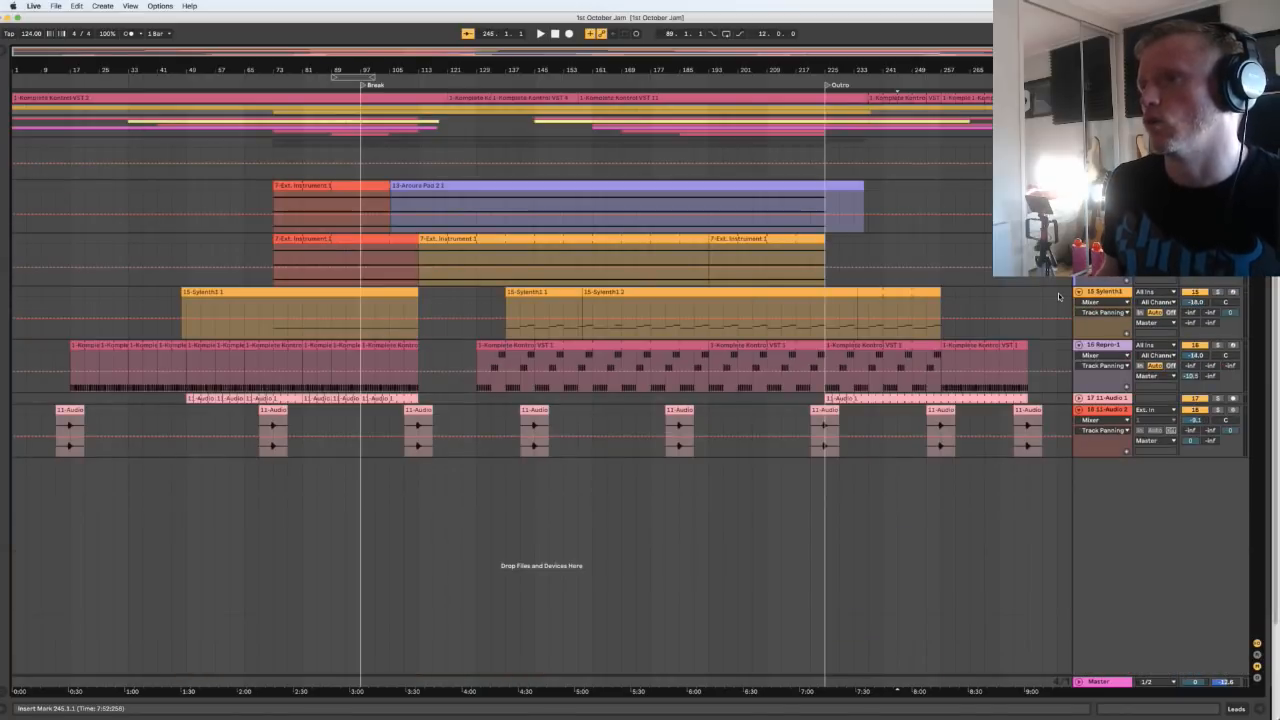
Select and solo the 15 Sylenth1 track and play it from bar 73
left_click(1106, 292)
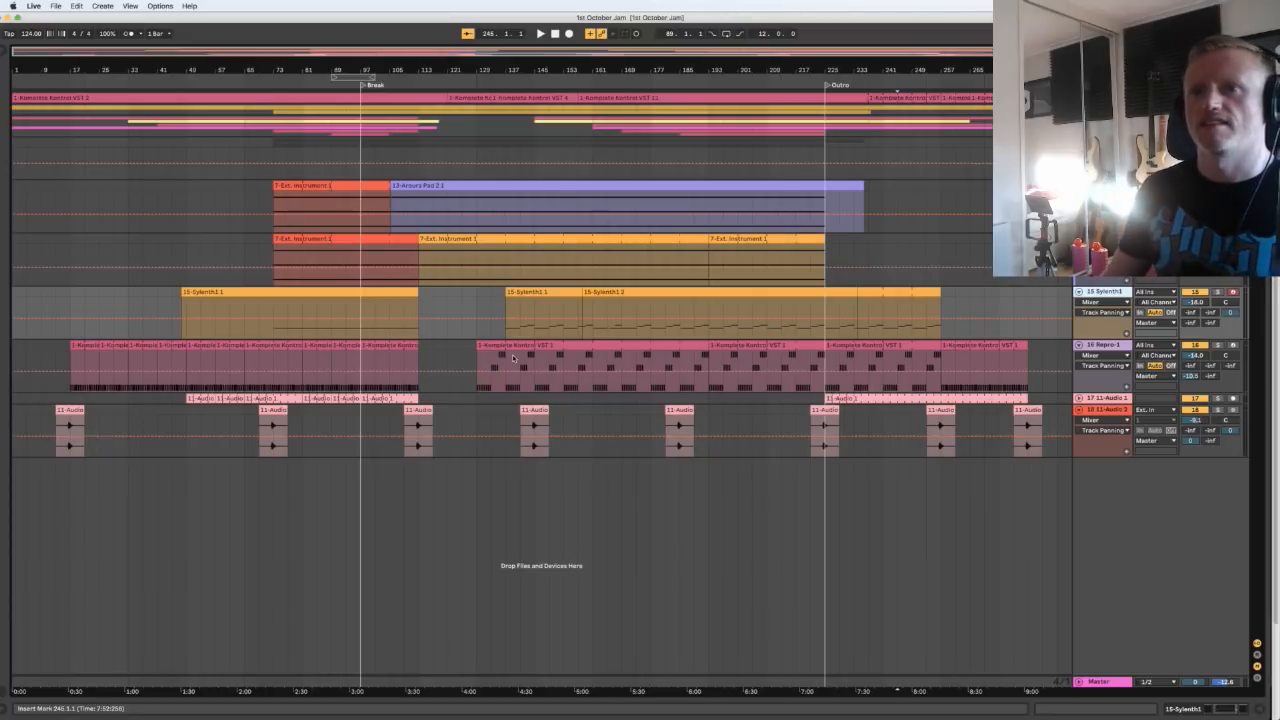
left_click(280, 305)
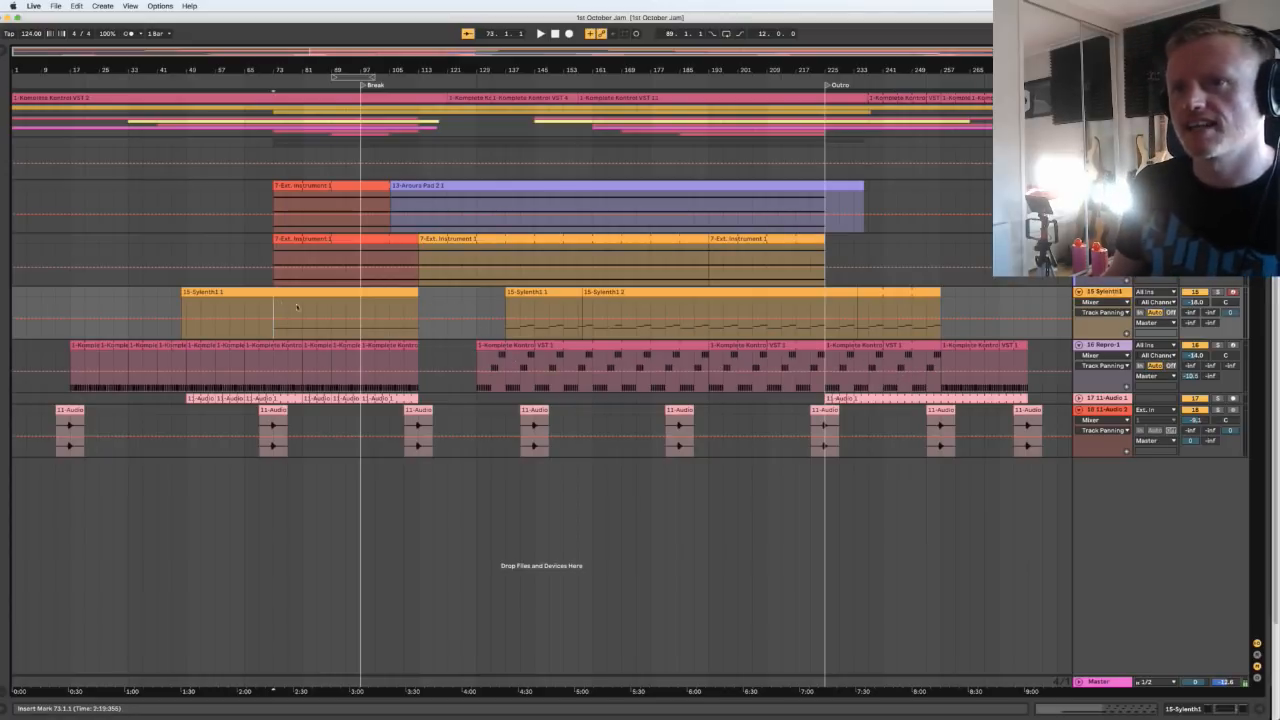
left_click(1218, 292)
key("space")
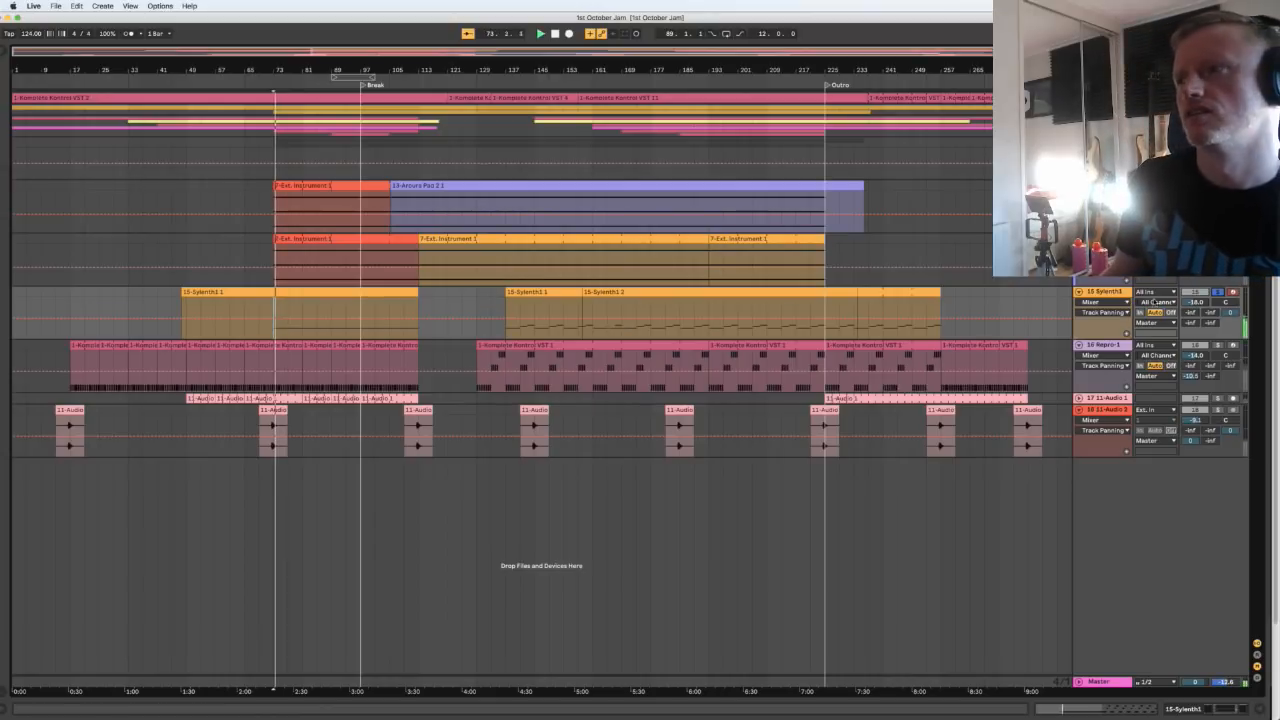
Show the Sylenth1 track's devices, open the Sylenth1 plug-in and enlarge its window over the arrangement
key("shift+Tab")
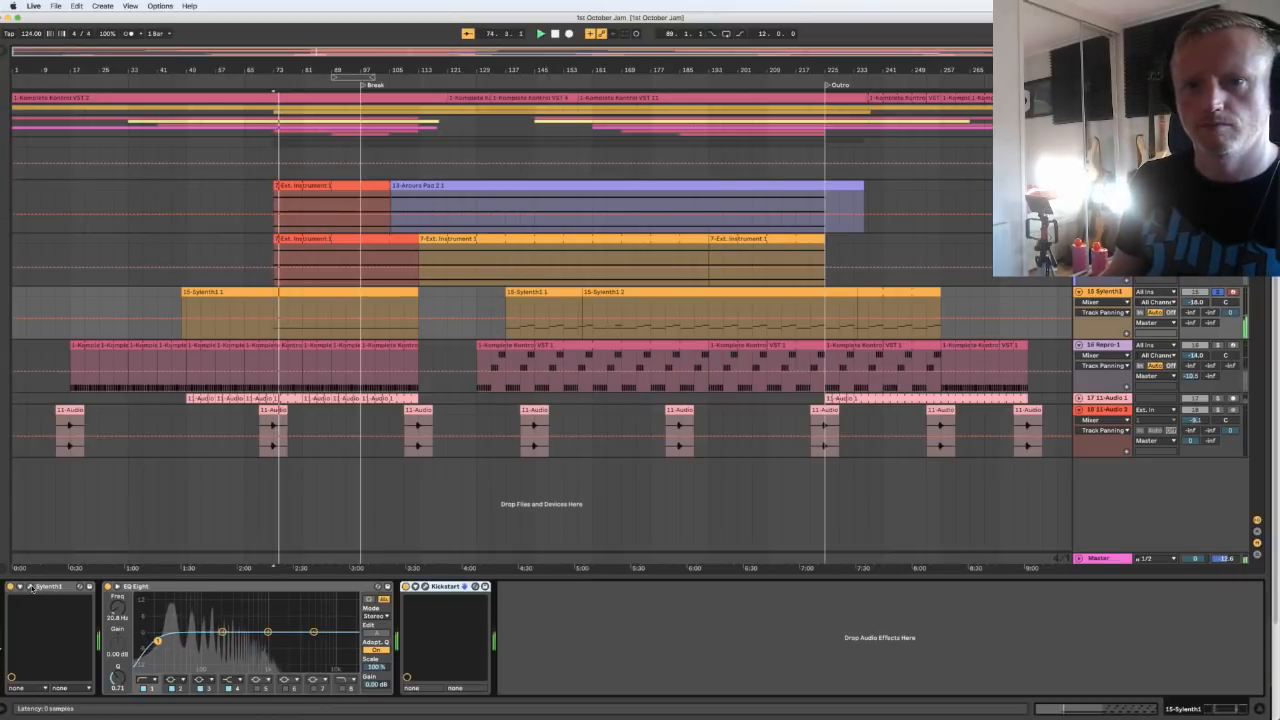
left_click(30, 586)
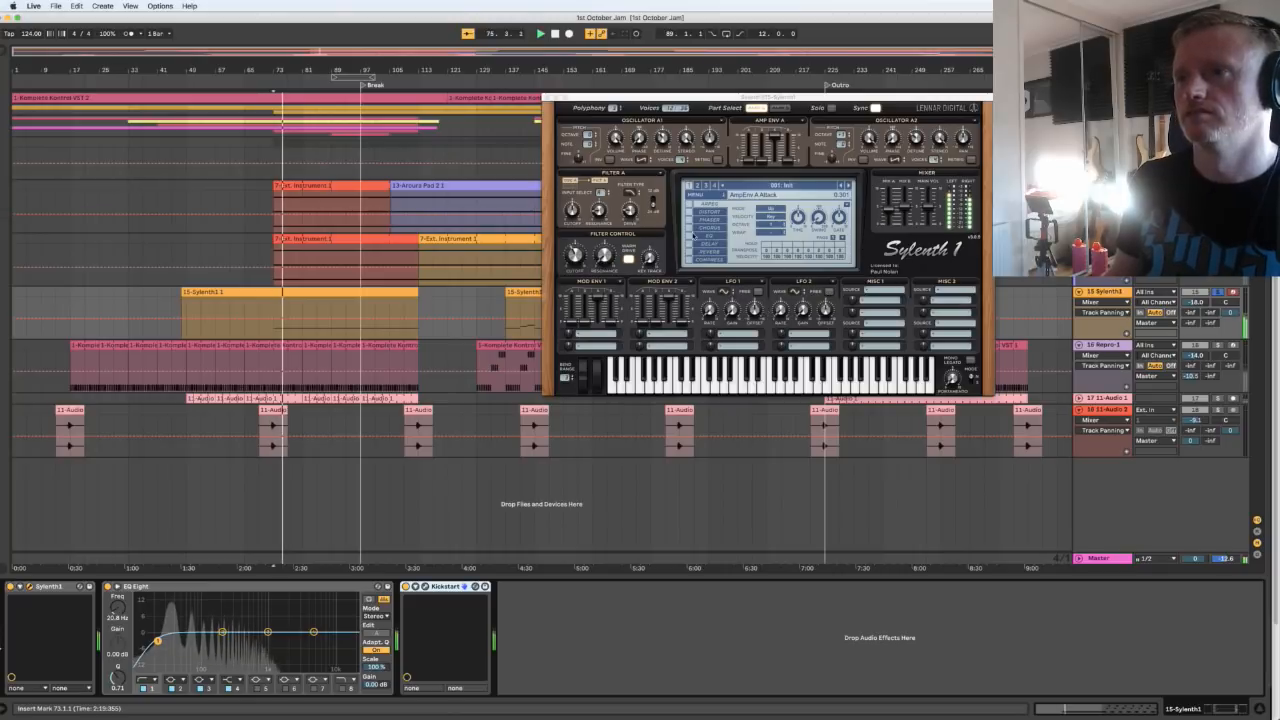
left_click_drag(767, 97, 431, 148)
left_click_drag(655, 449, 790, 533)
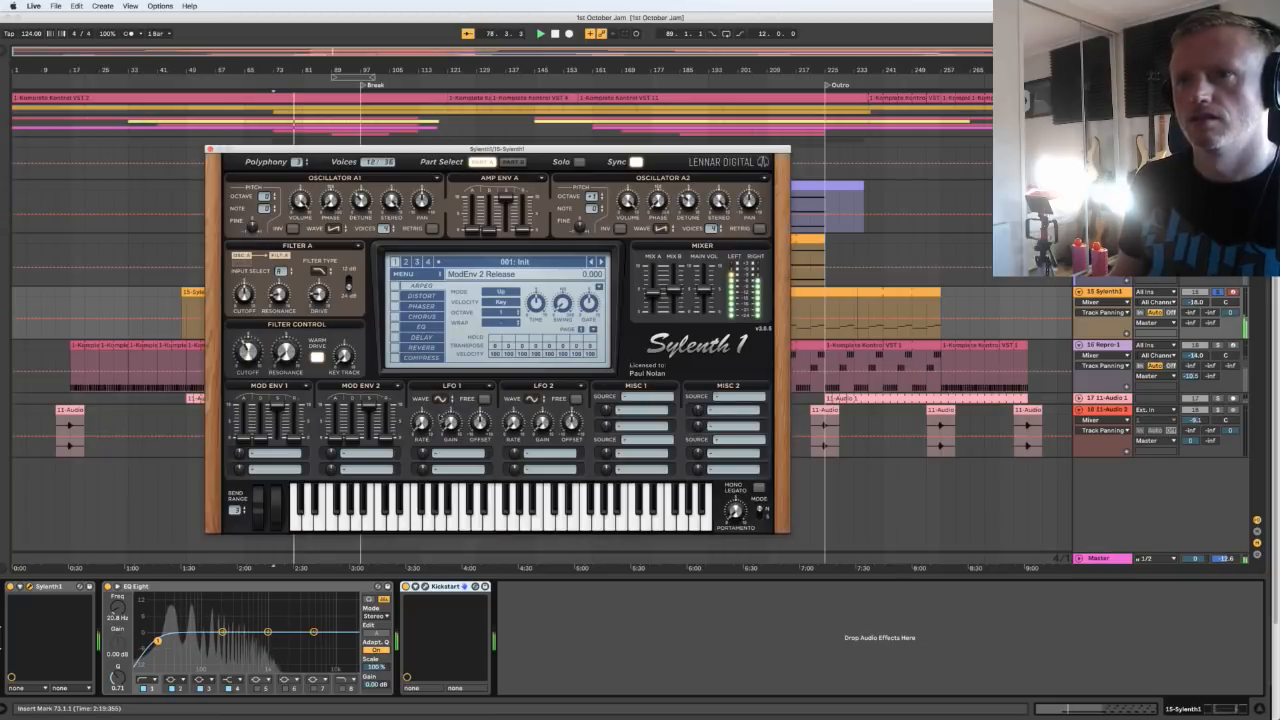
Display the Sylenth1 filter cutoff automation on its track, move the plug-in window lower and stop playback
left_click(1112, 303)
left_click(1110, 335)
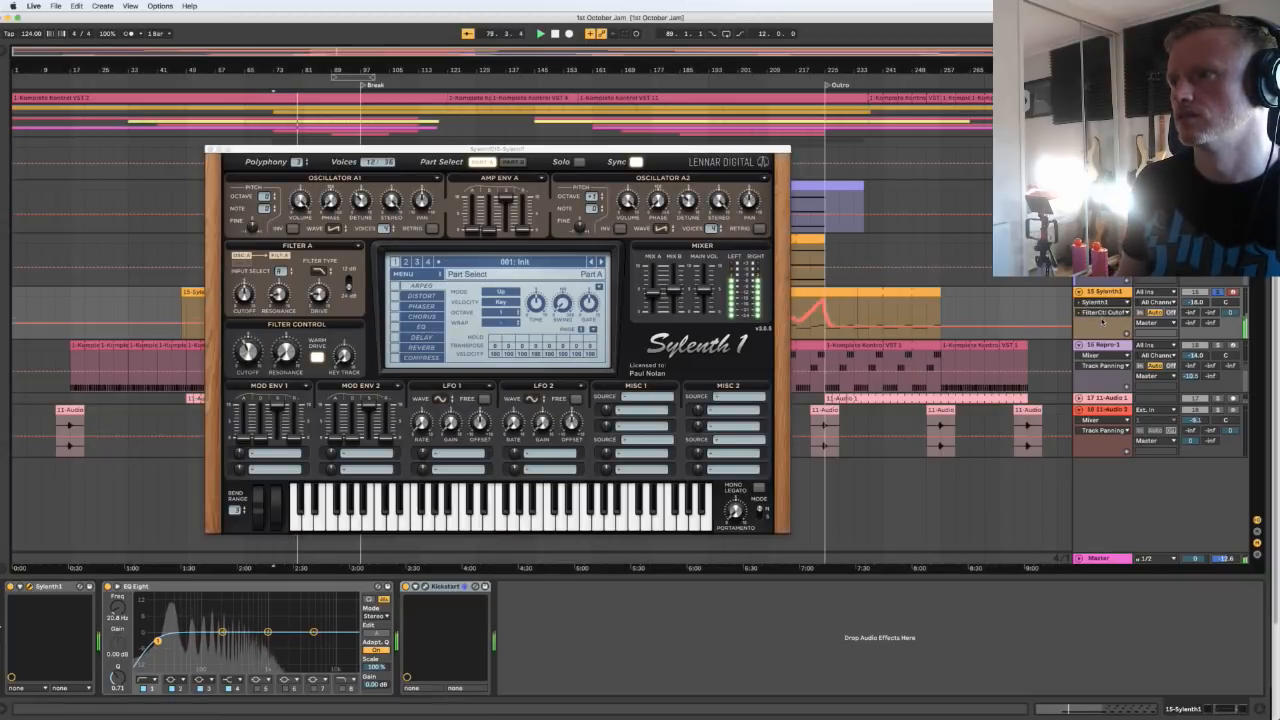
left_click_drag(544, 148, 663, 262)
key("space")
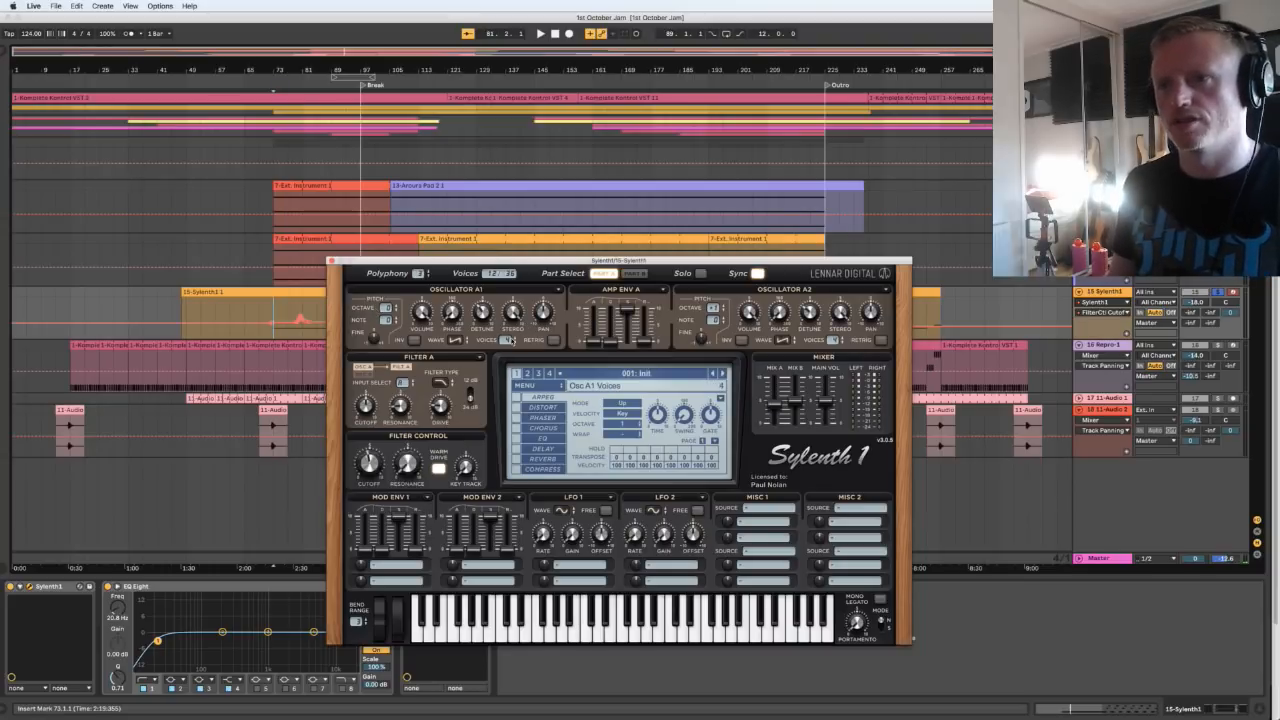
Inspect Part B and Part A of the Sylenth1 patch, check the Kickstart effect and close the plug-in window
left_click(635, 273)
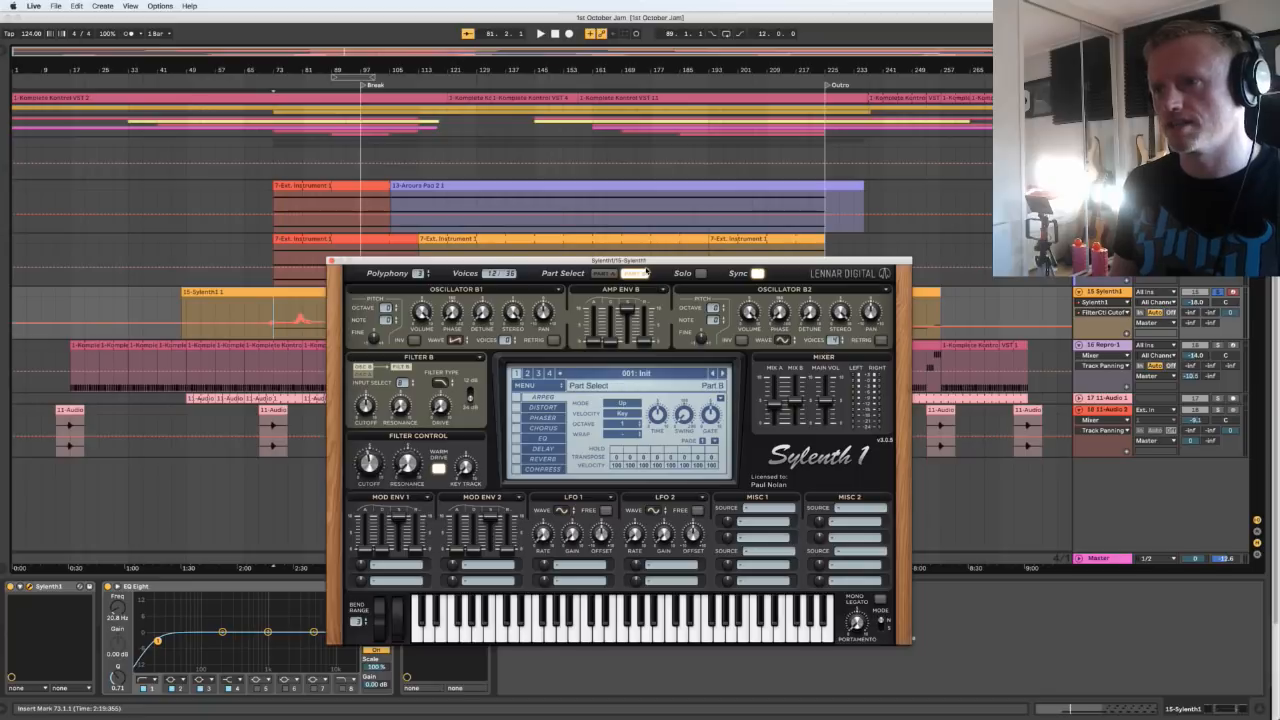
left_click(604, 273)
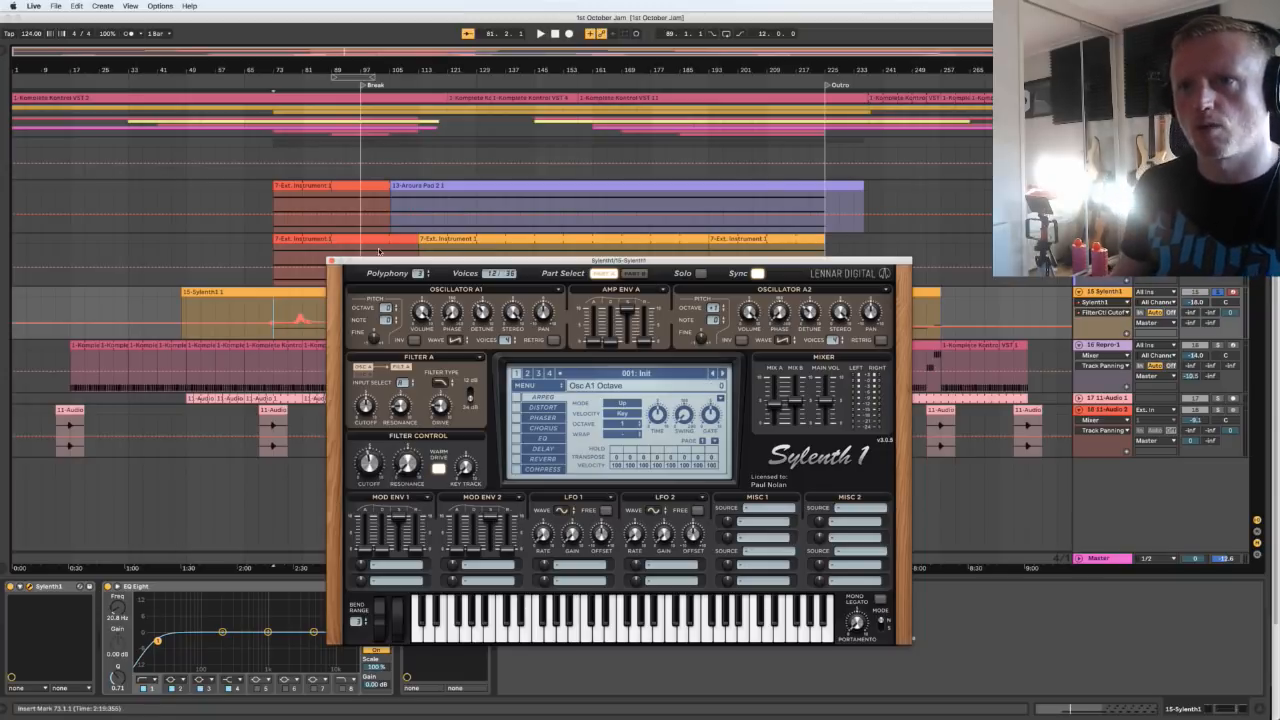
left_click_drag(377, 261, 530, 298)
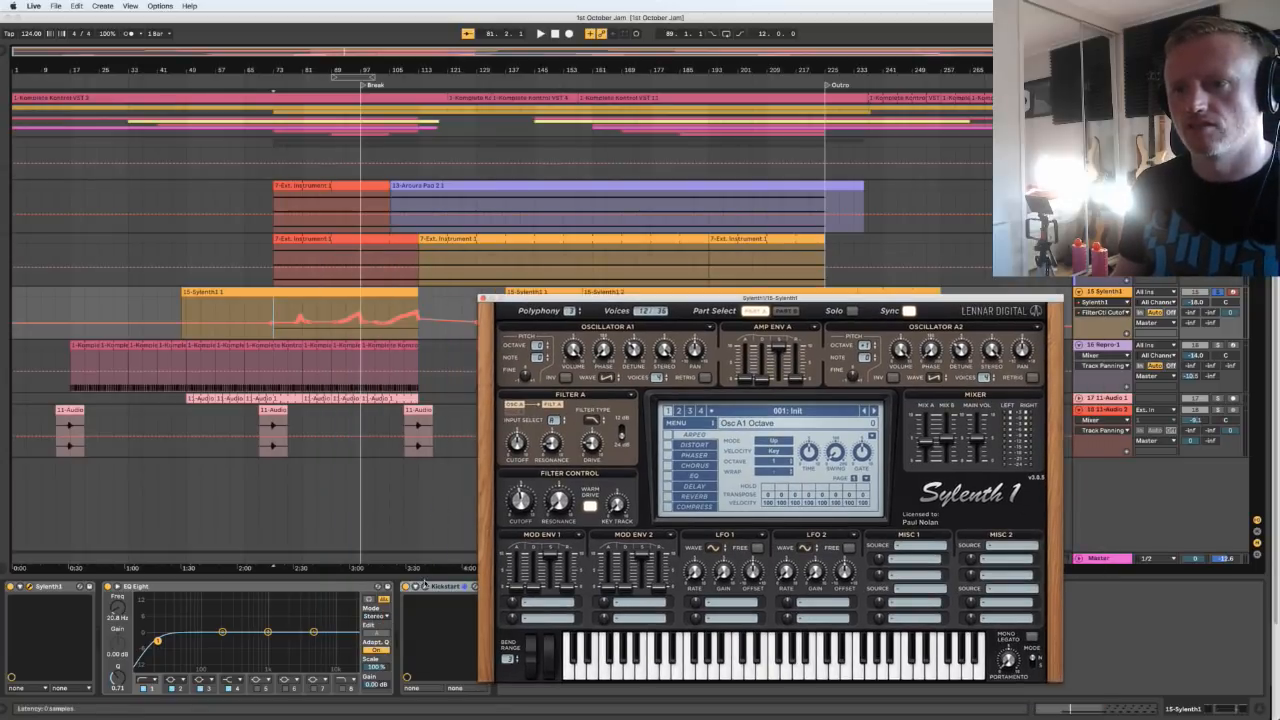
left_click(424, 587)
left_click(424, 587)
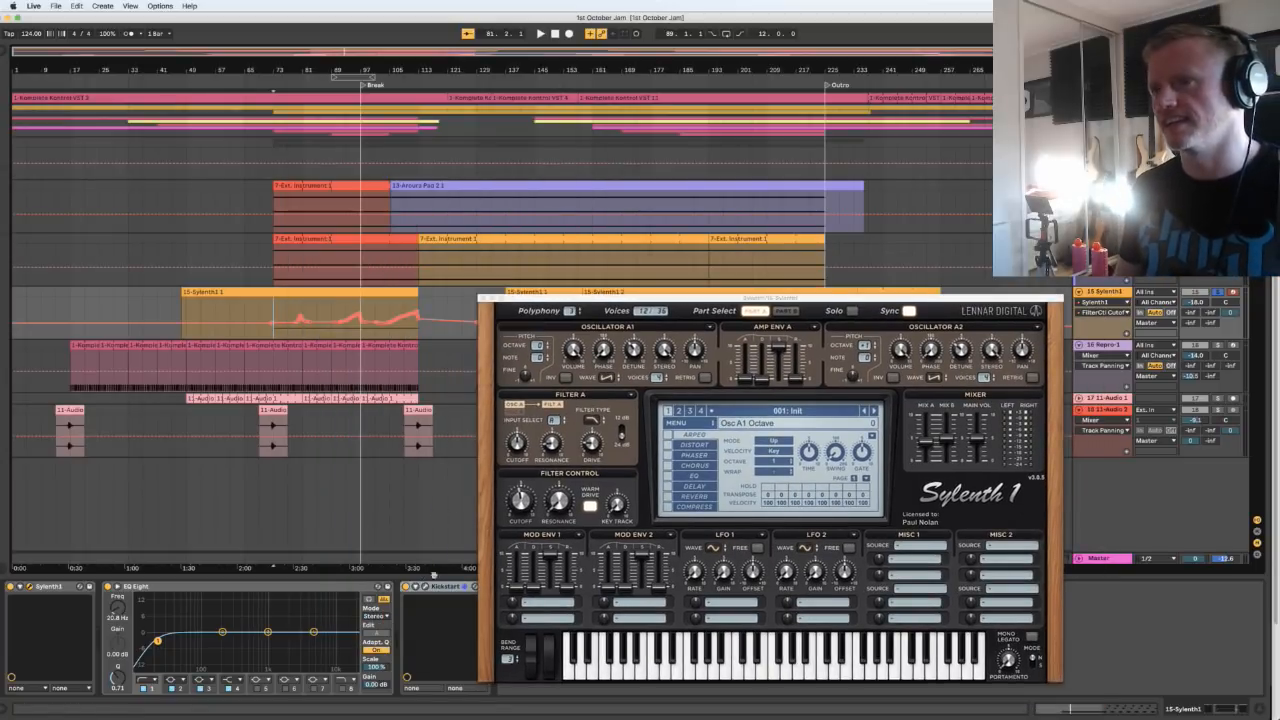
left_click(482, 298)
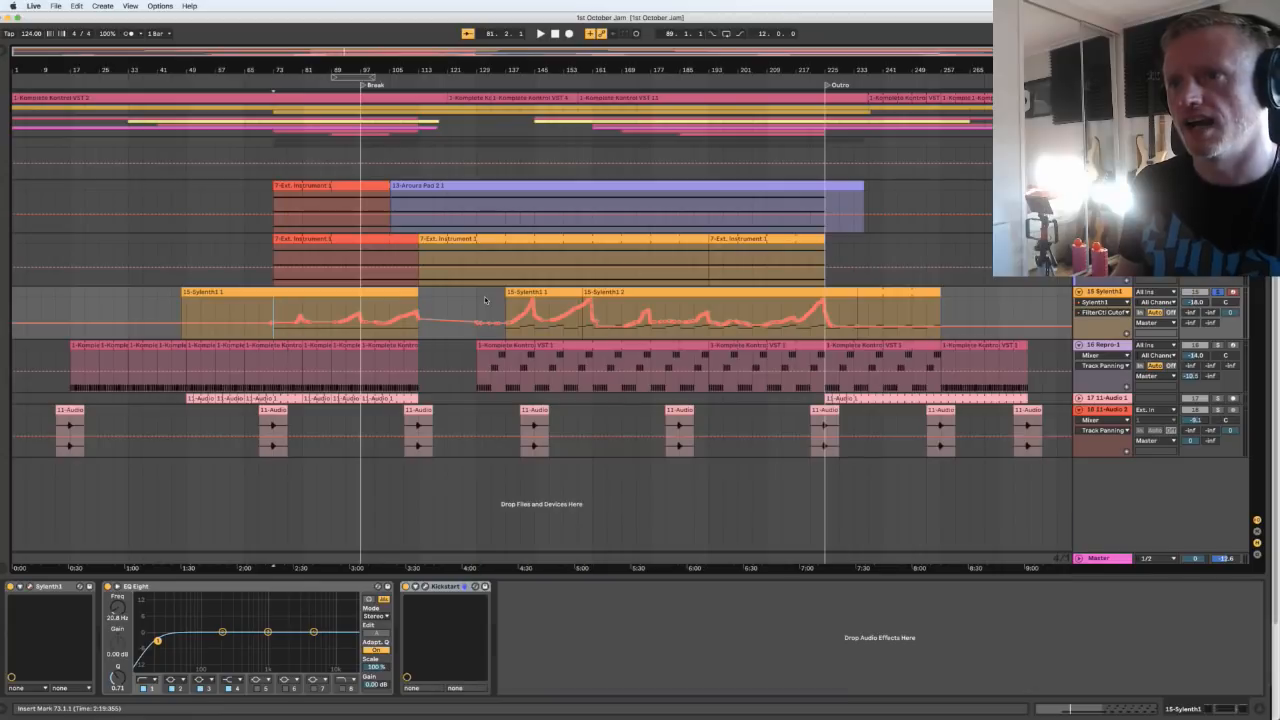
Turn off solo on the Sylenth1 track and play the full arrangement from bar 73
left_click(506, 310)
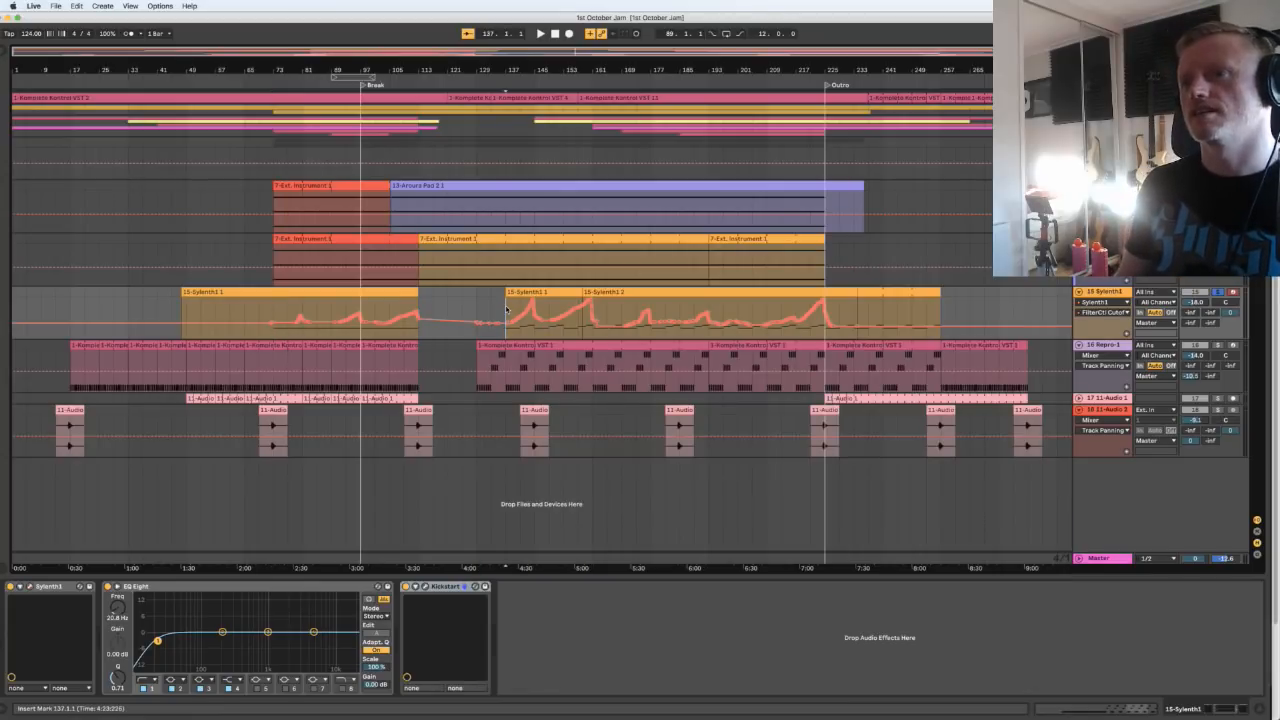
left_click(535, 298)
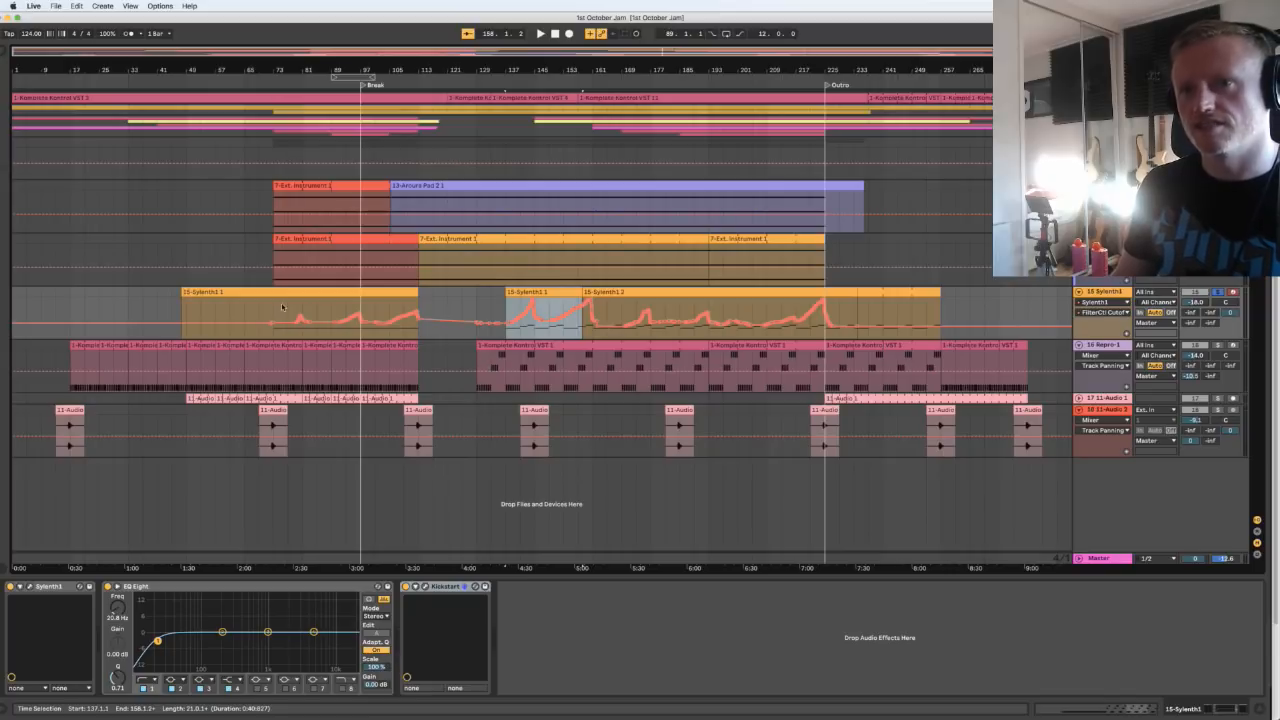
left_click(273, 306)
left_click(1218, 291)
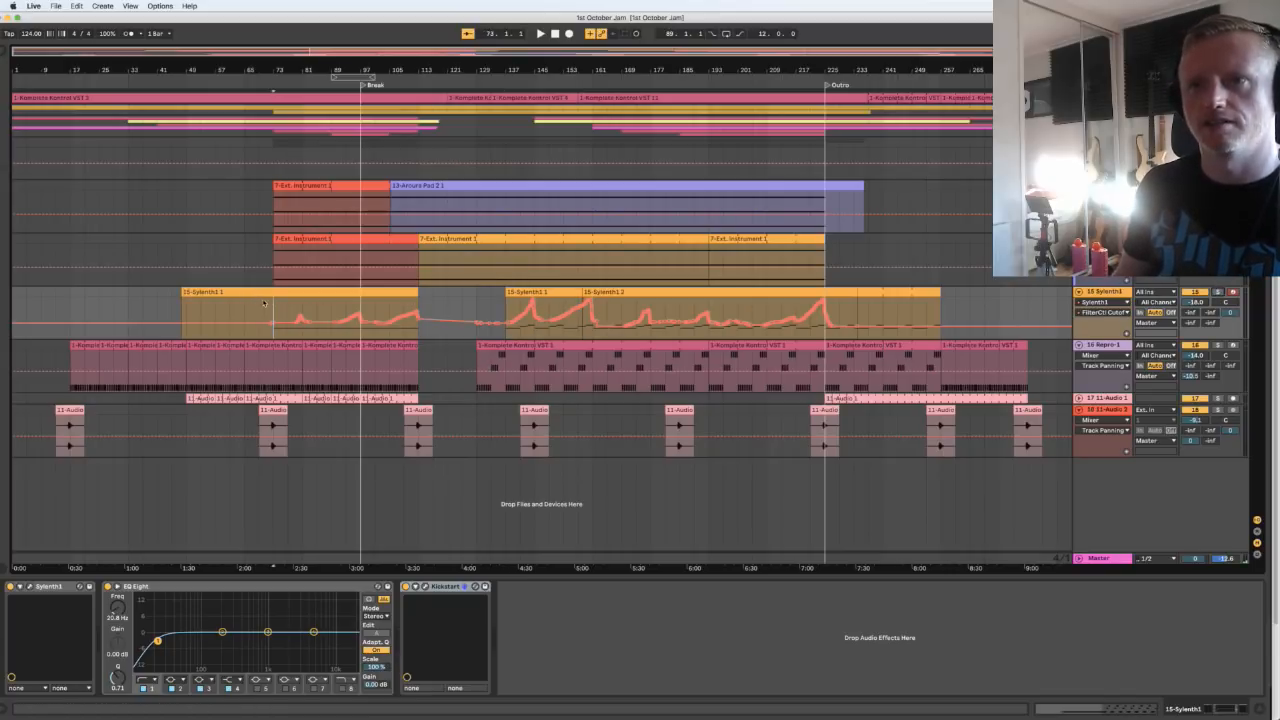
key("space")
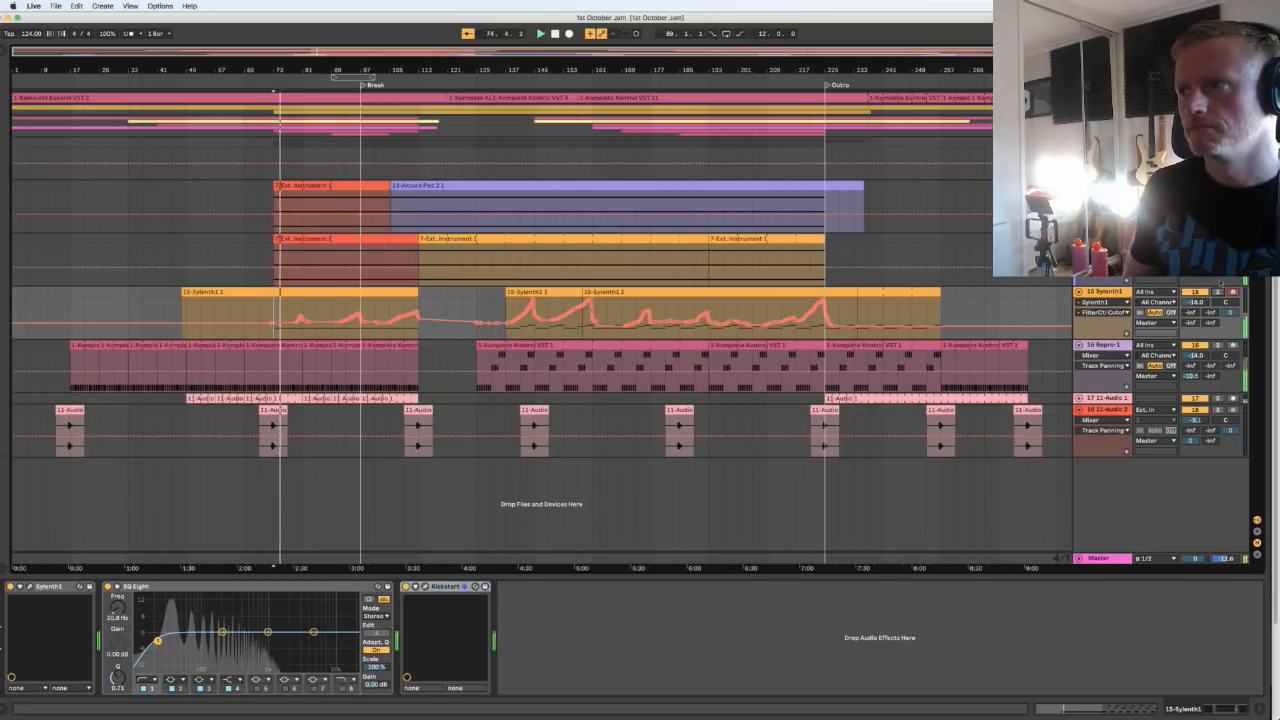
Unfold the drum group and show the Drum Rack track's pads and devices during playback
scroll(1140, 425, "up", 6)
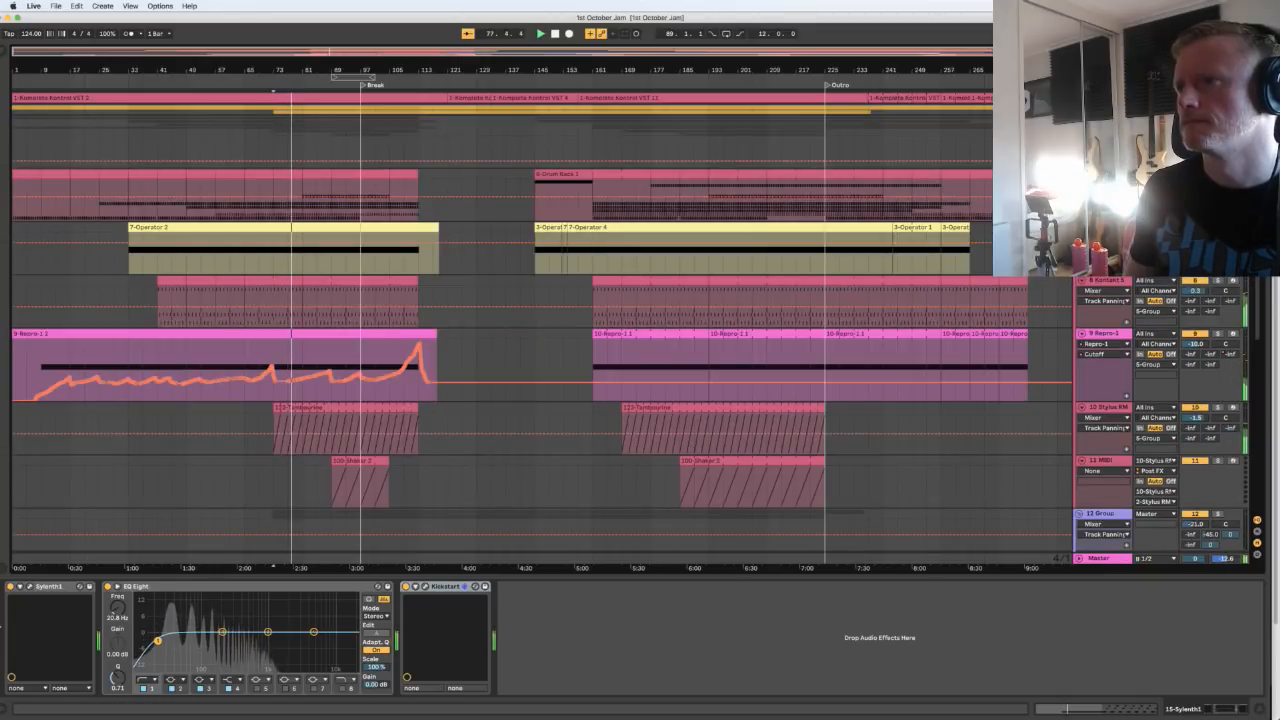
left_click(1103, 174)
left_click(58, 688)
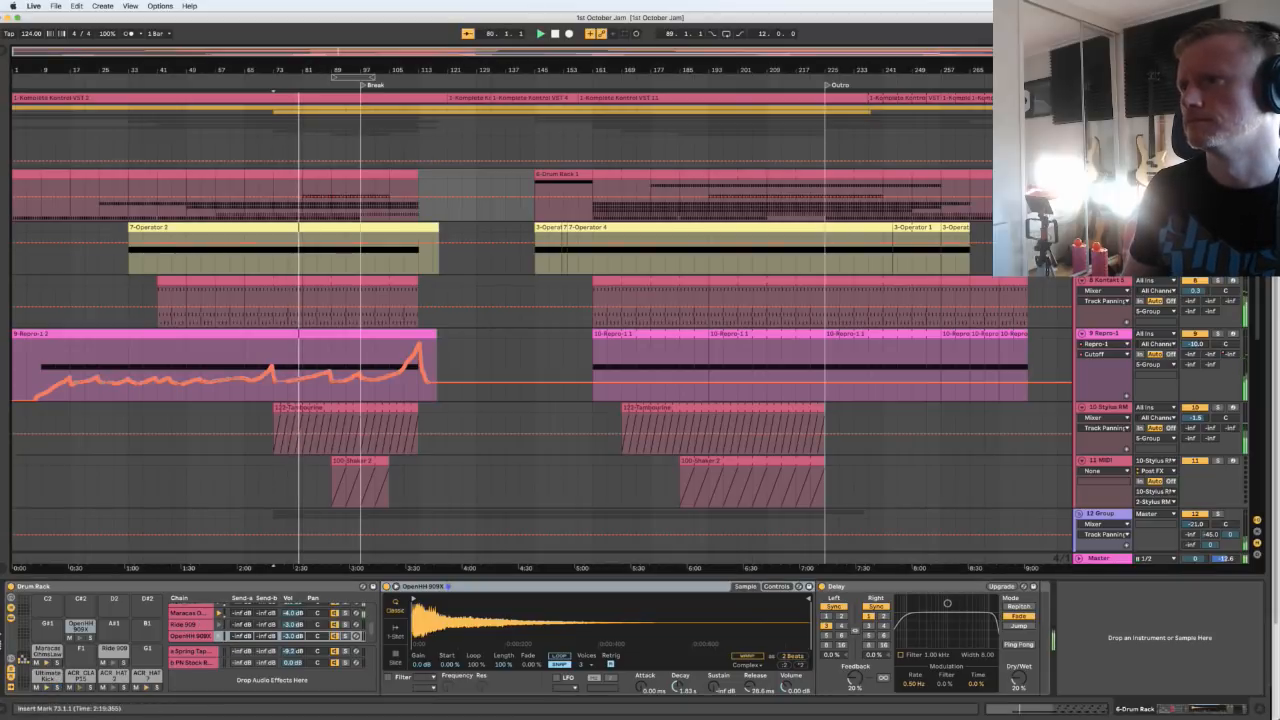
Fold the drum group and stop playback
left_click(1080, 121)
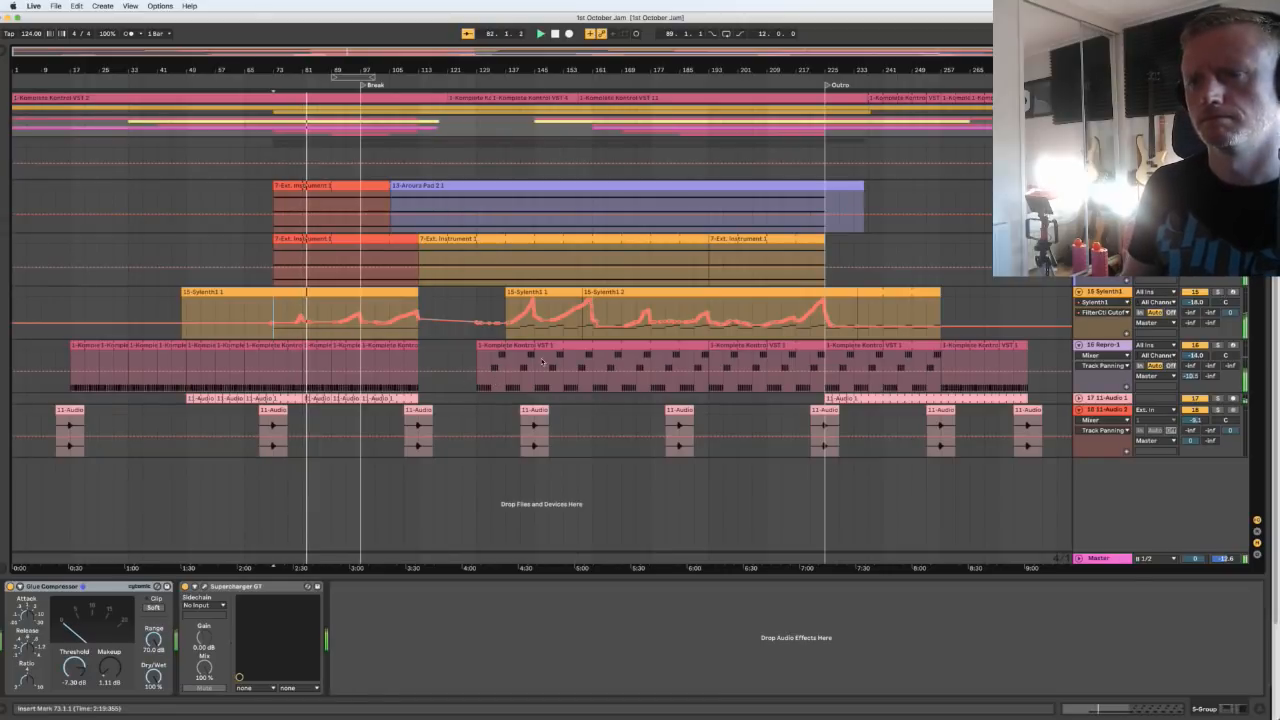
key("space")
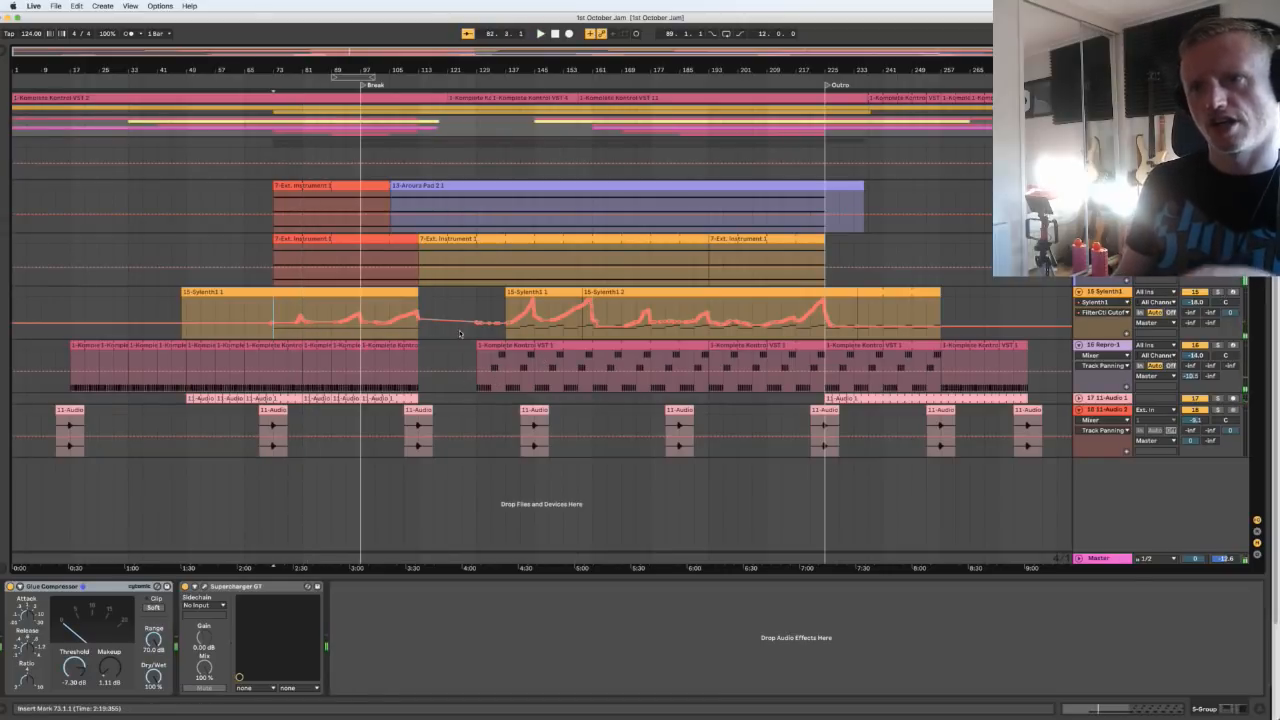
Display the notes of the Sylenth1 clip starting at bar 137 and audition it with the track soloed
left_click(512, 311)
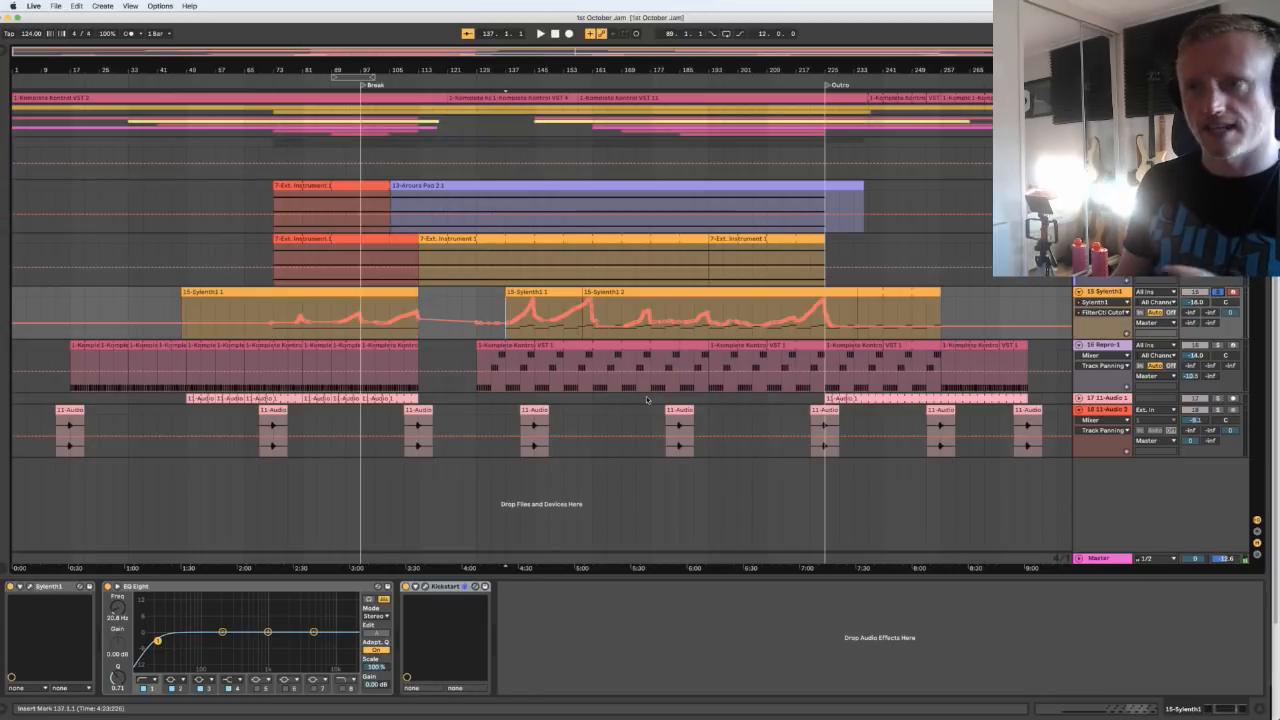
left_click(538, 292)
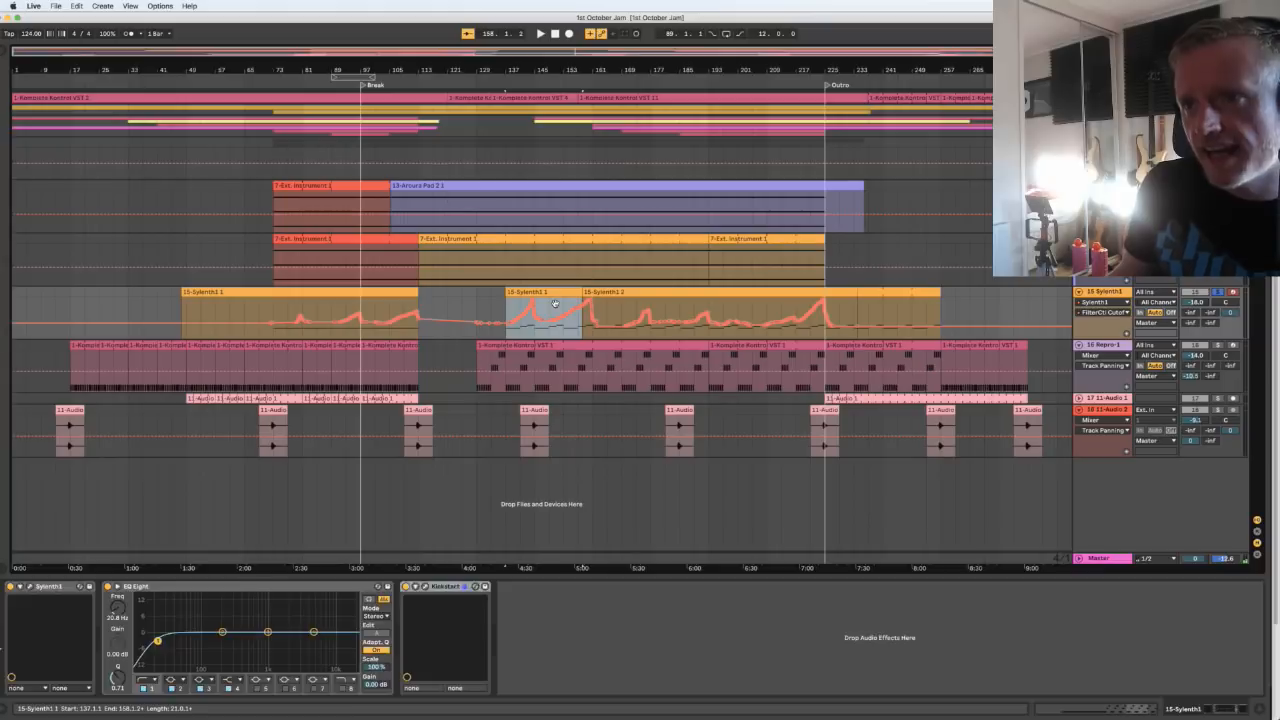
left_click_drag(555, 582, 555, 541)
key("space")
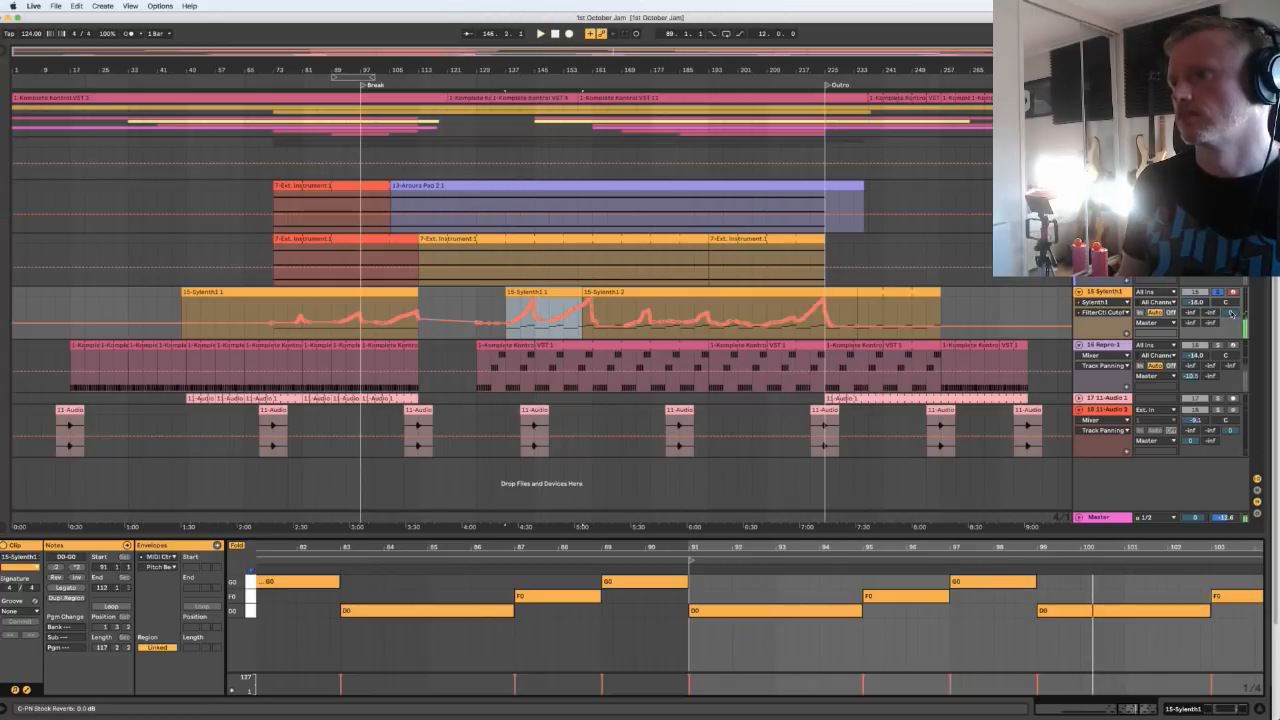
Show the PN Stock Reverb send automation on the Sylenth1 track and audition its clip from bar 137
left_click(1233, 313)
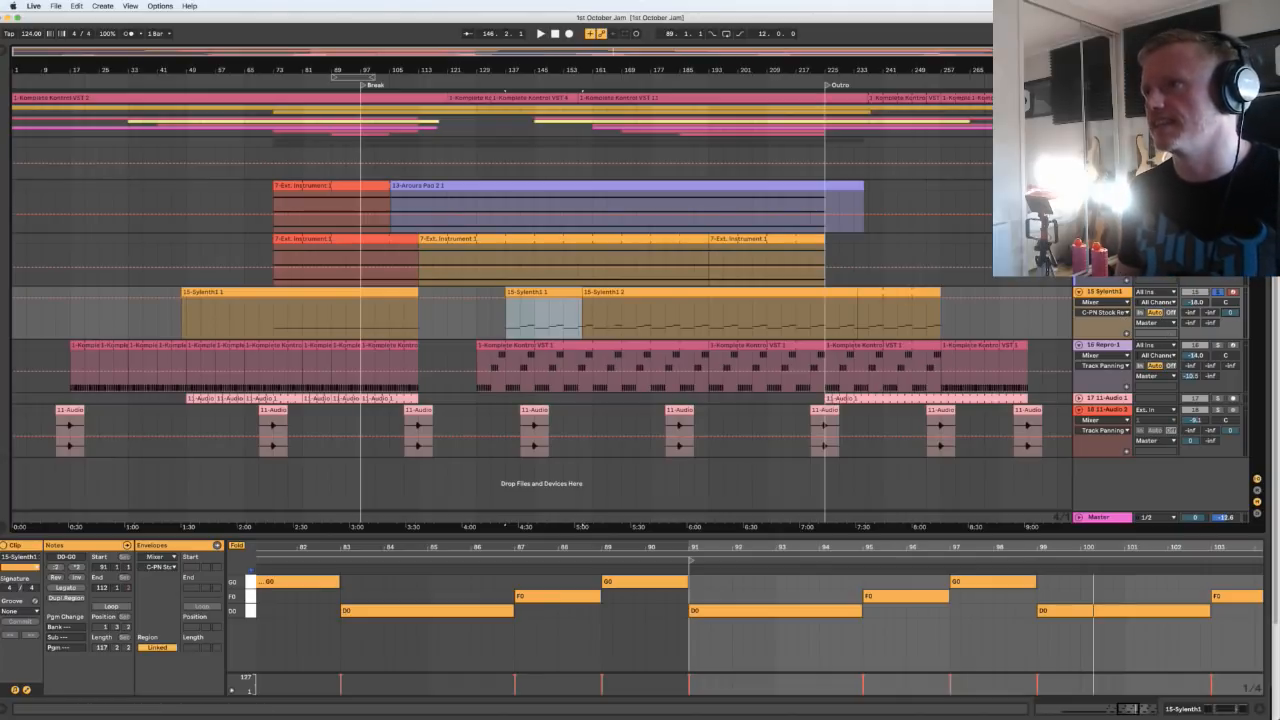
left_click(510, 291)
key("space")
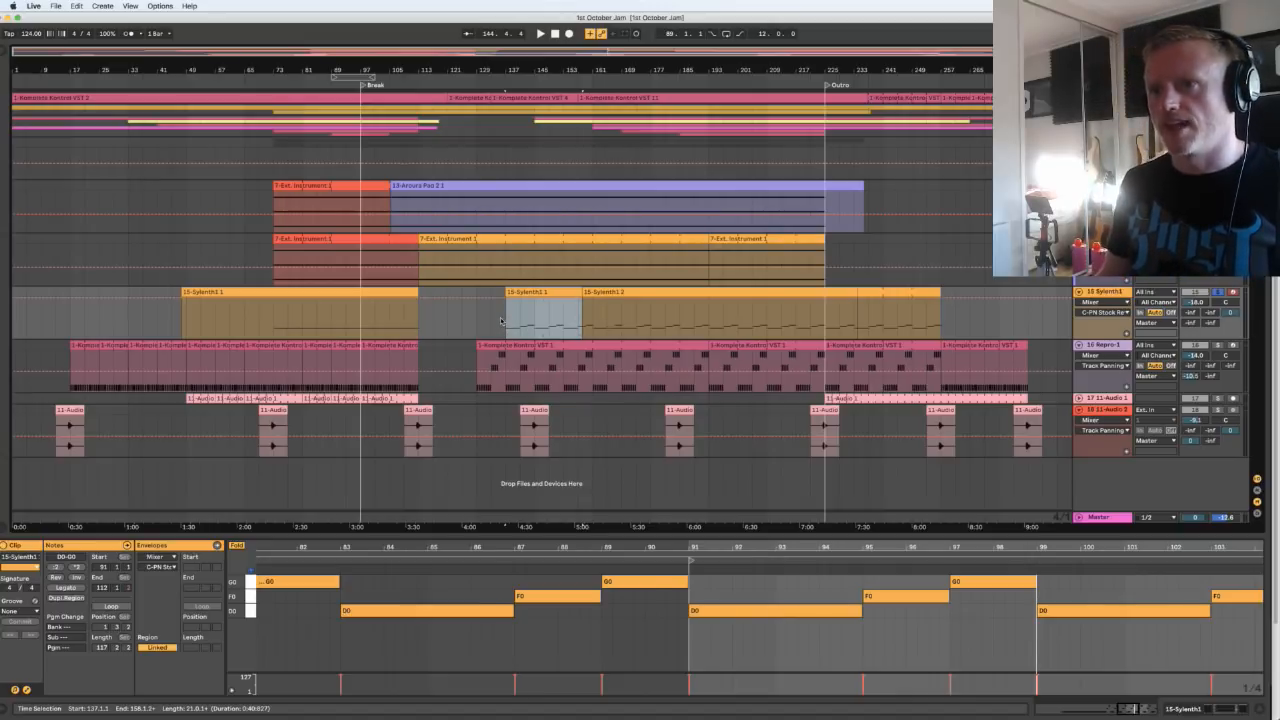
left_click(501, 320)
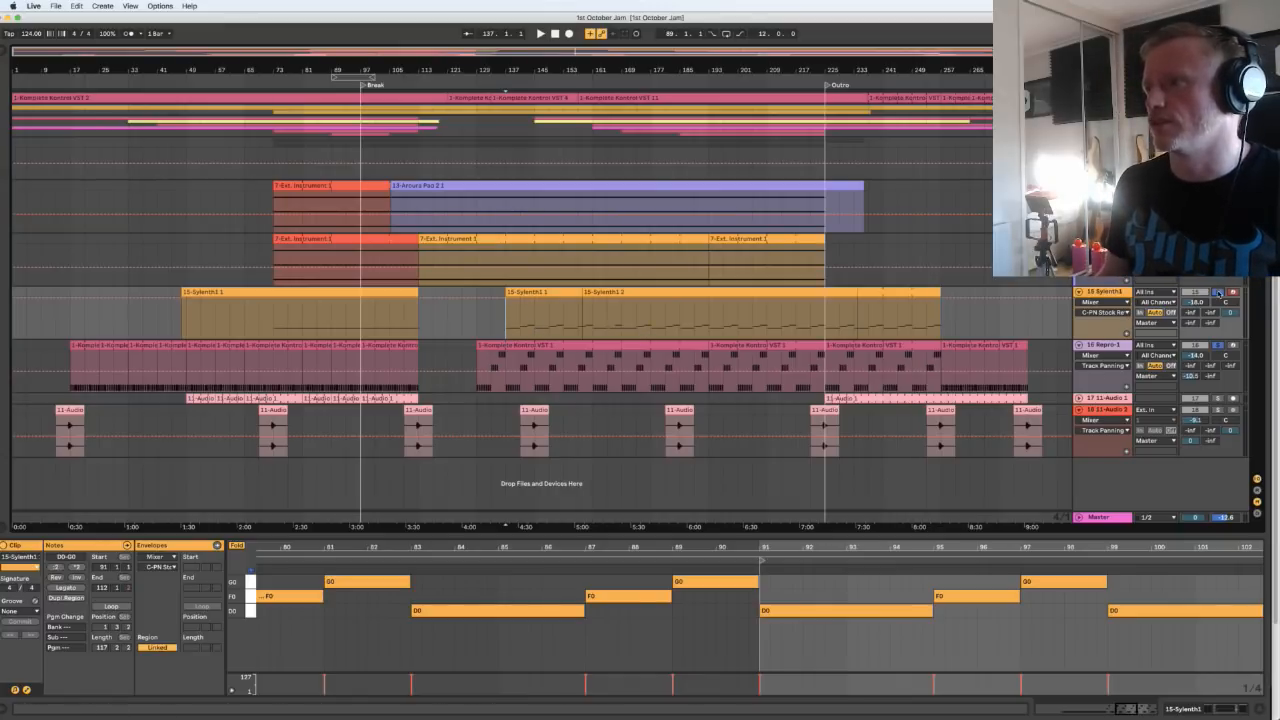
Show the Repro-1 track's devices with the track soloed, inspect the Repro-1 patch and close its window
left_click(635, 379)
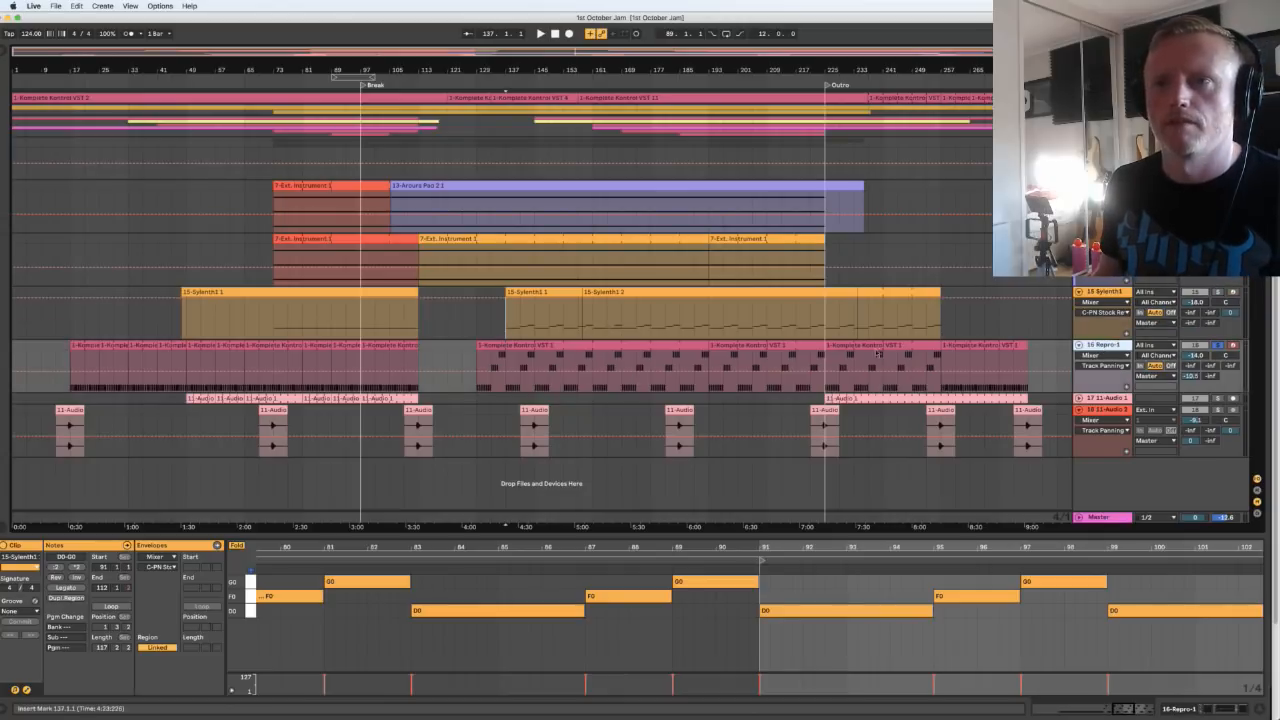
key("shift+Tab")
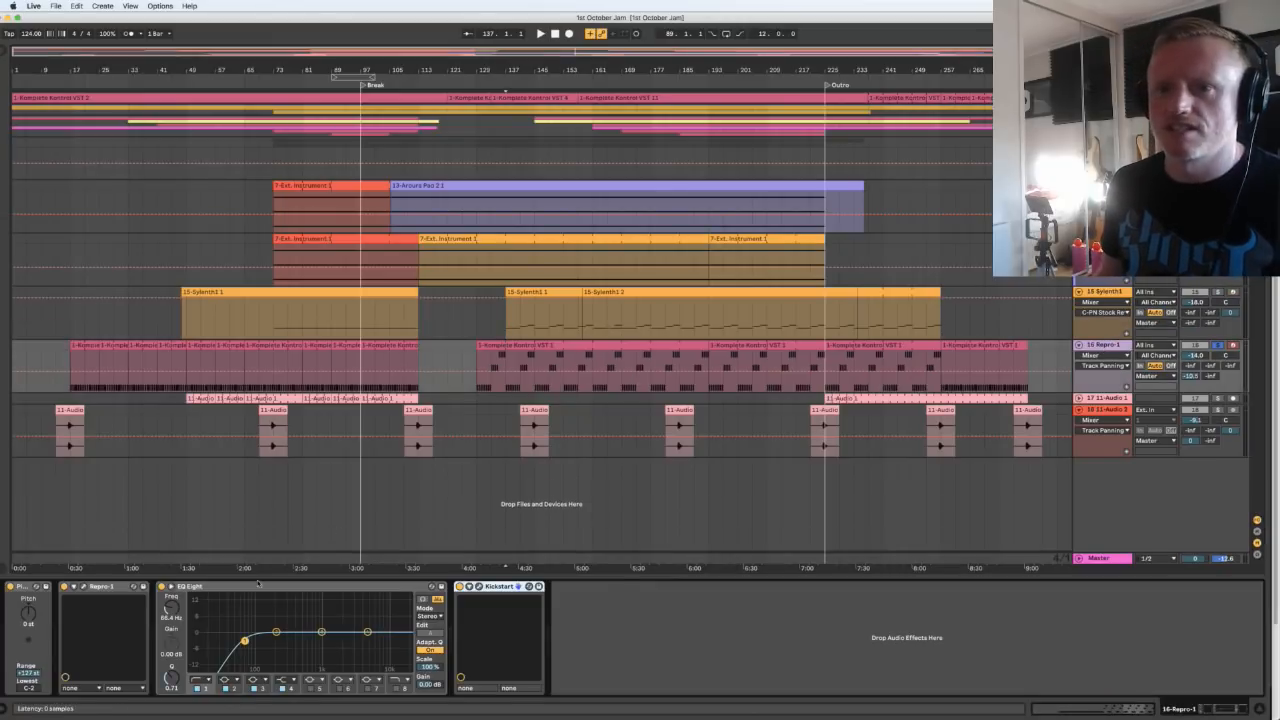
left_click(86, 587)
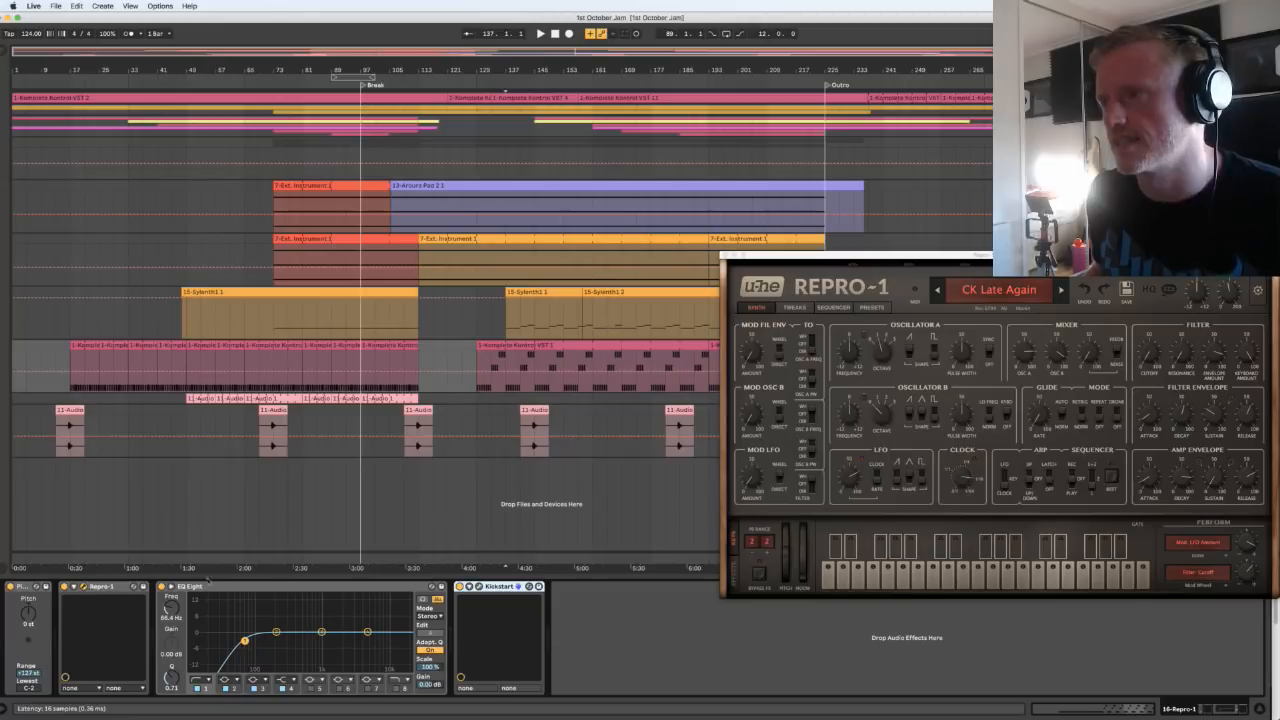
left_click_drag(837, 255, 166, 338)
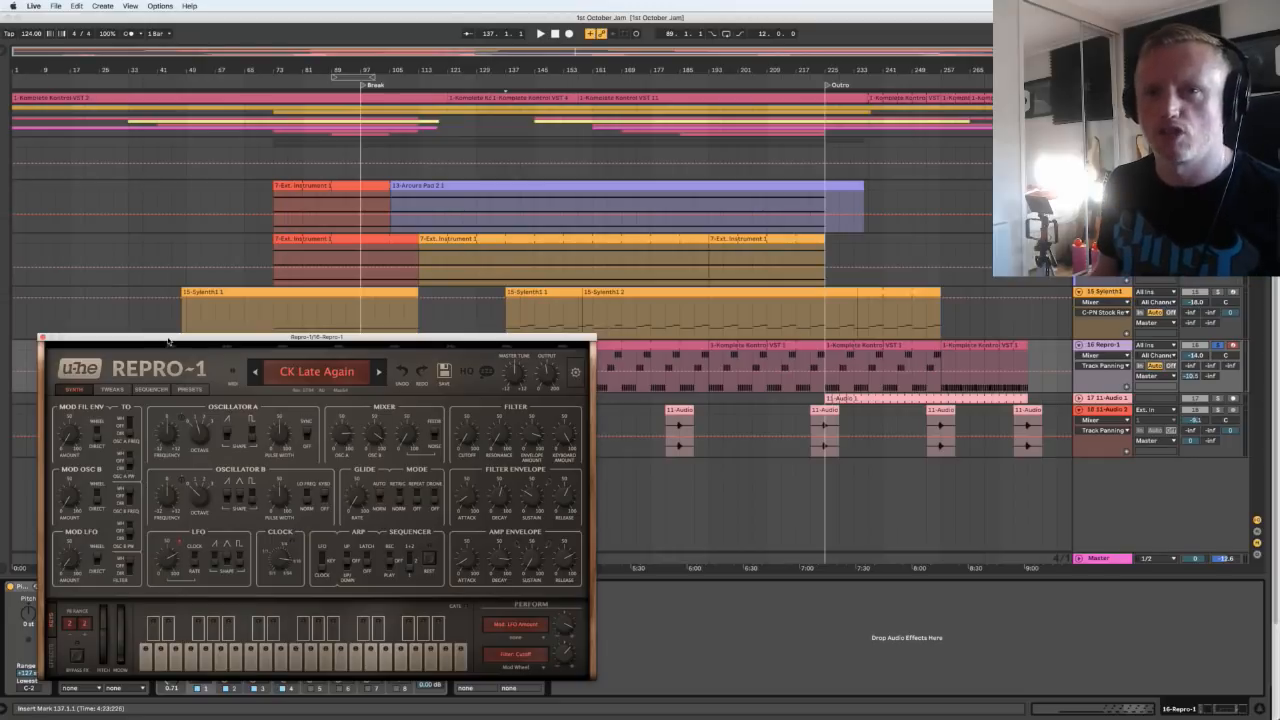
left_click(43, 338)
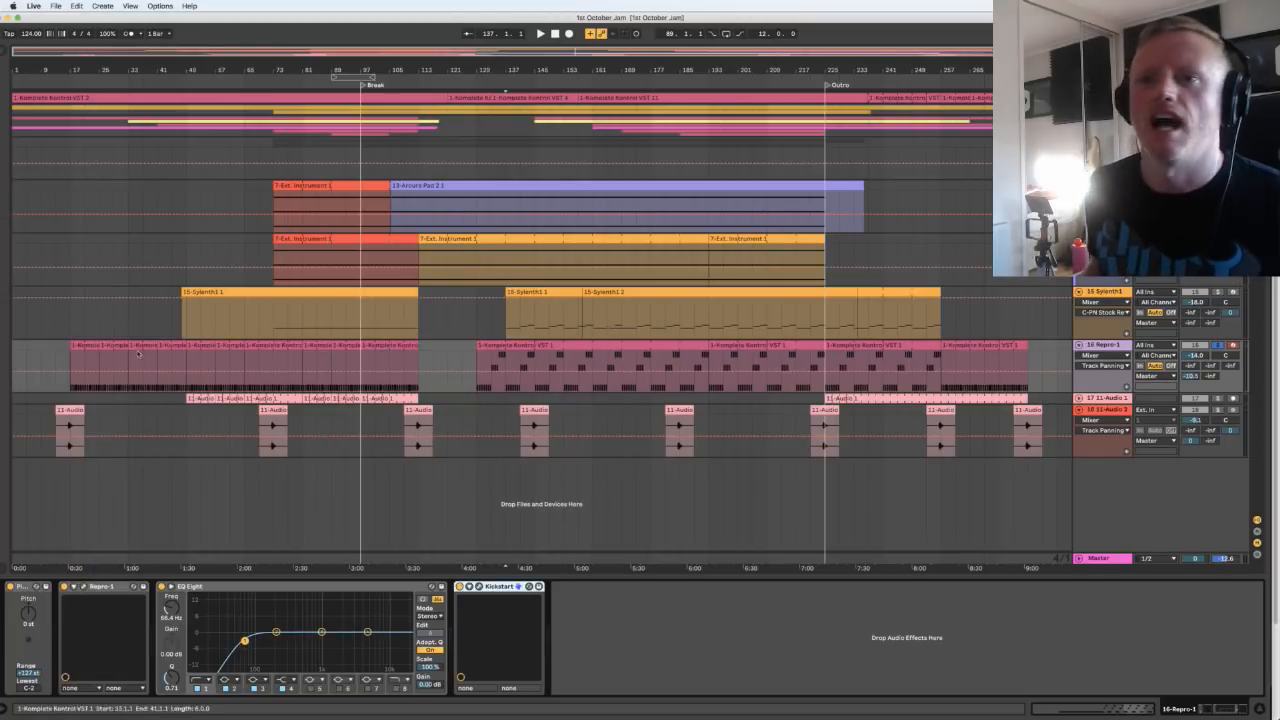
Play the soloed Repro-1 track from bar 25 and display the notes of the clip there
left_click(97, 370)
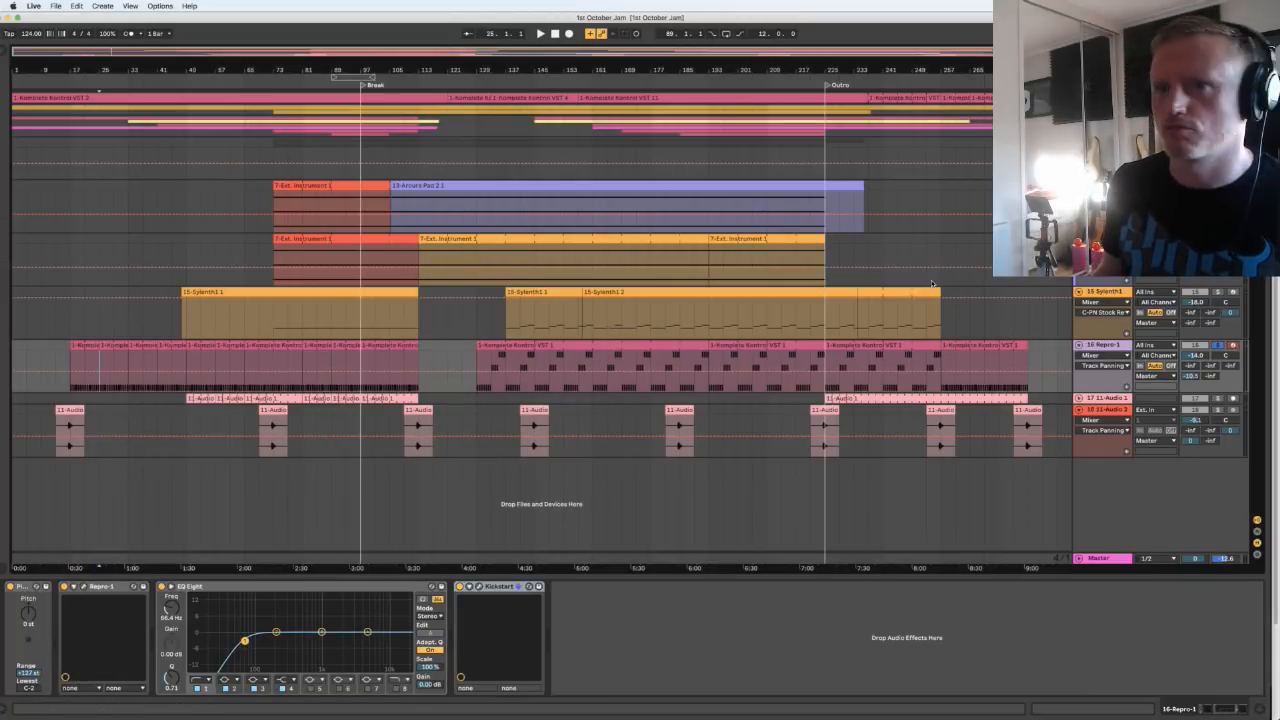
key("space")
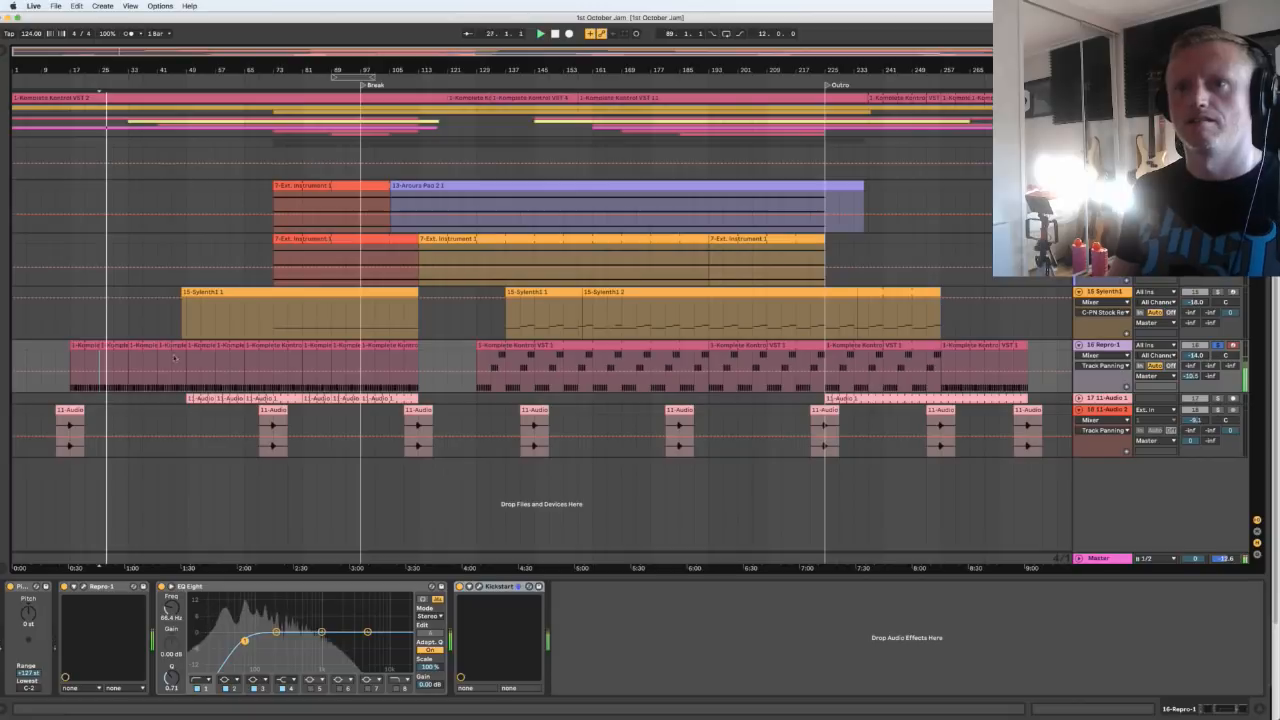
key("shift+Tab")
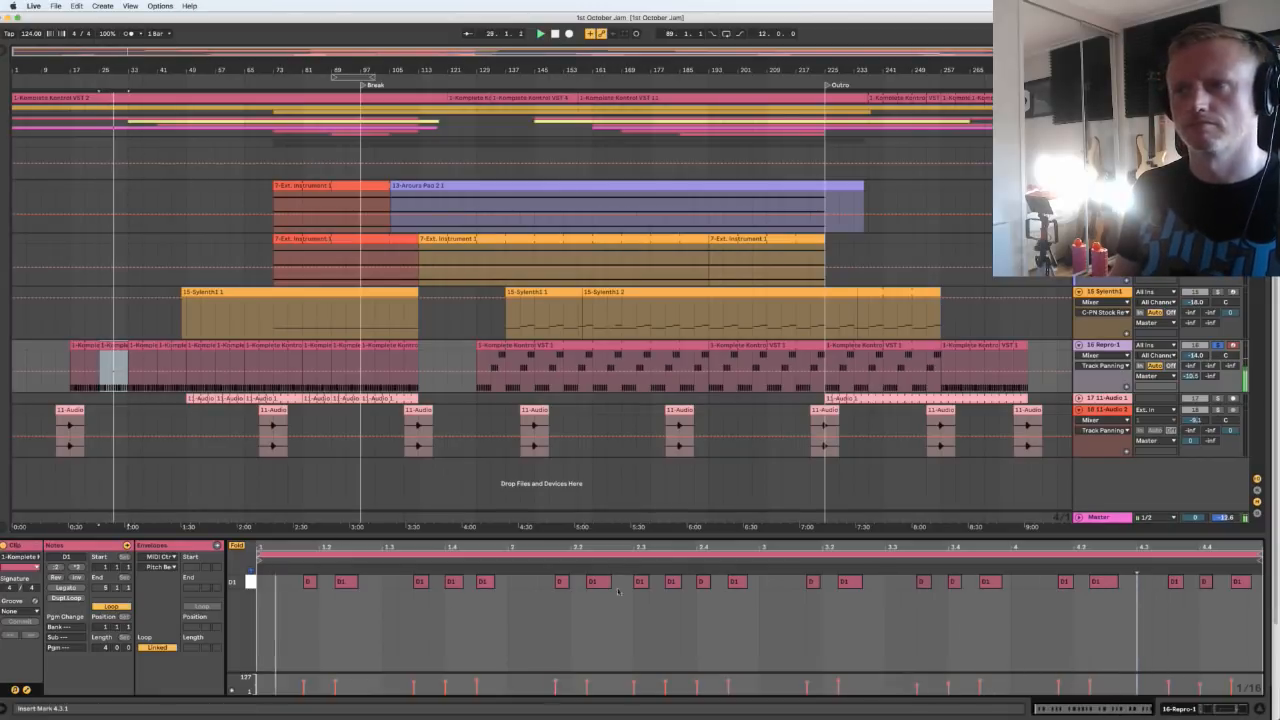
Audition the Repro-1 track with its D-Echo send at -inf dB, stop playback and restore the send to -10.5 dB
left_click(1192, 376)
left_click_drag(1191, 377, 1191, 430)
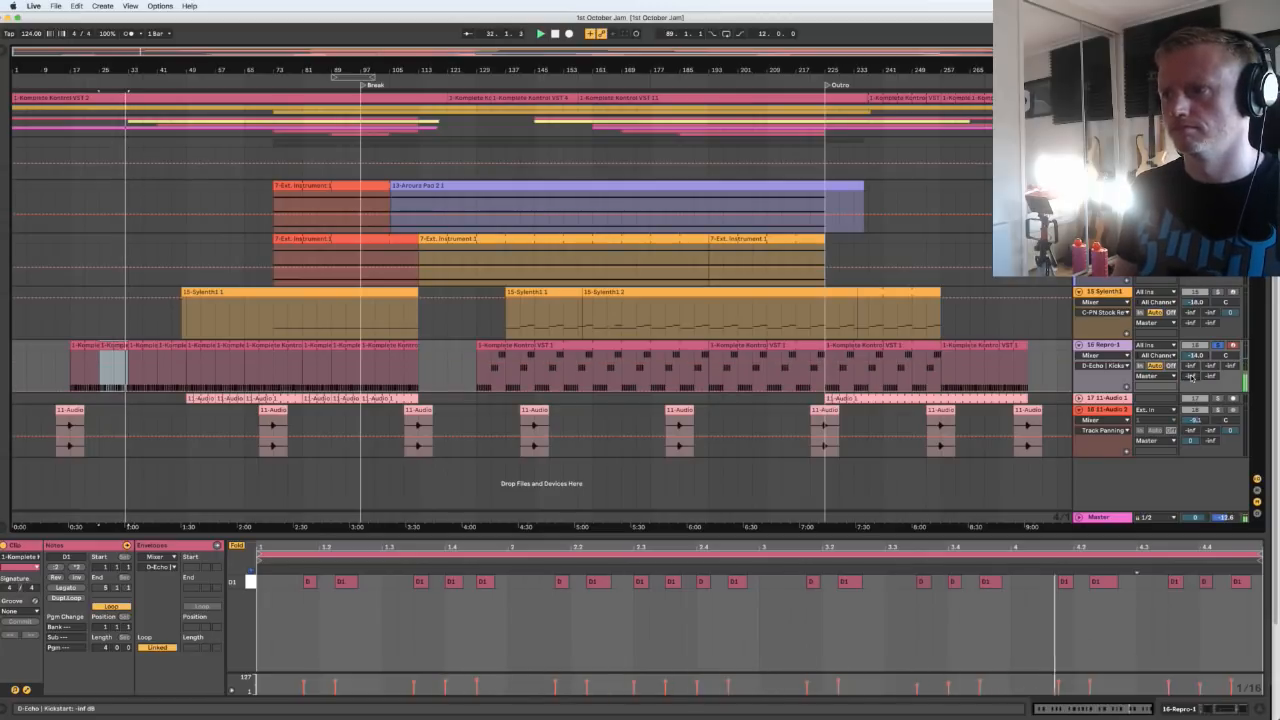
key("space")
left_click_drag(1191, 377, 1191, 328)
left_click_drag(1190, 377, 1188, 381)
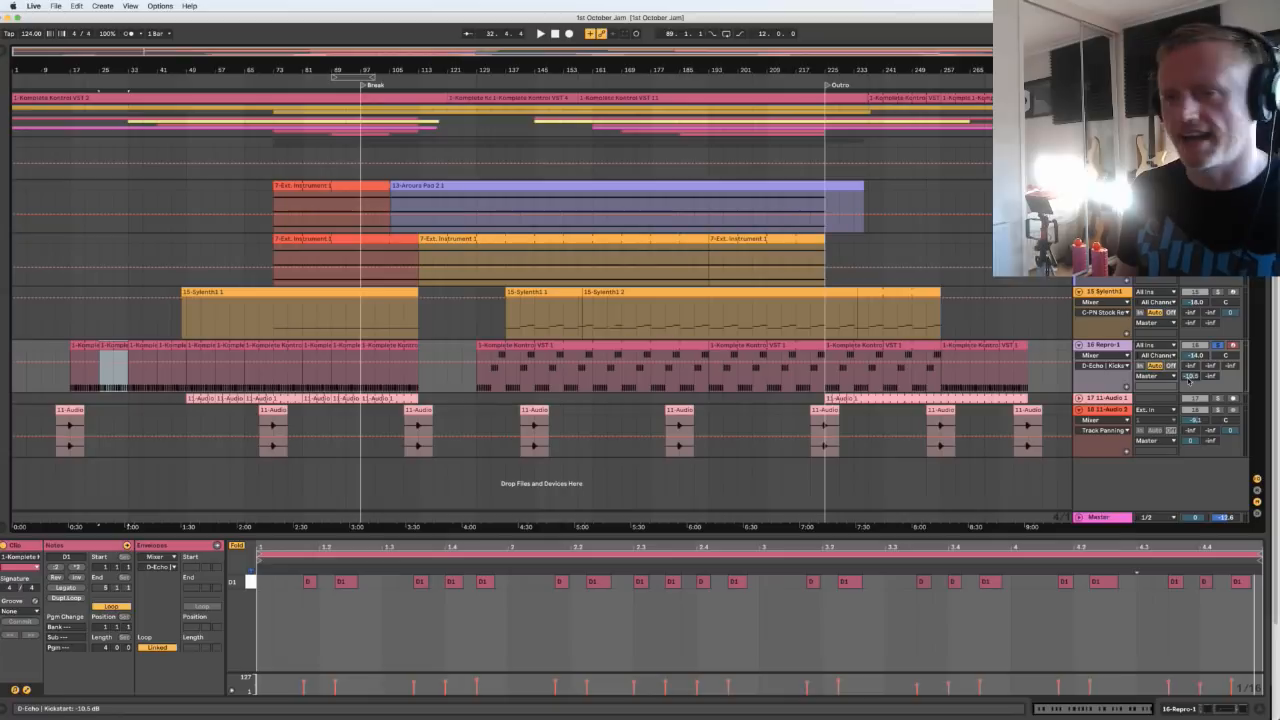
Display the notes of the Repro-1 clip at bar 129 together with the overlapping Sylenth1 clips and audition that section
left_click(1105, 345)
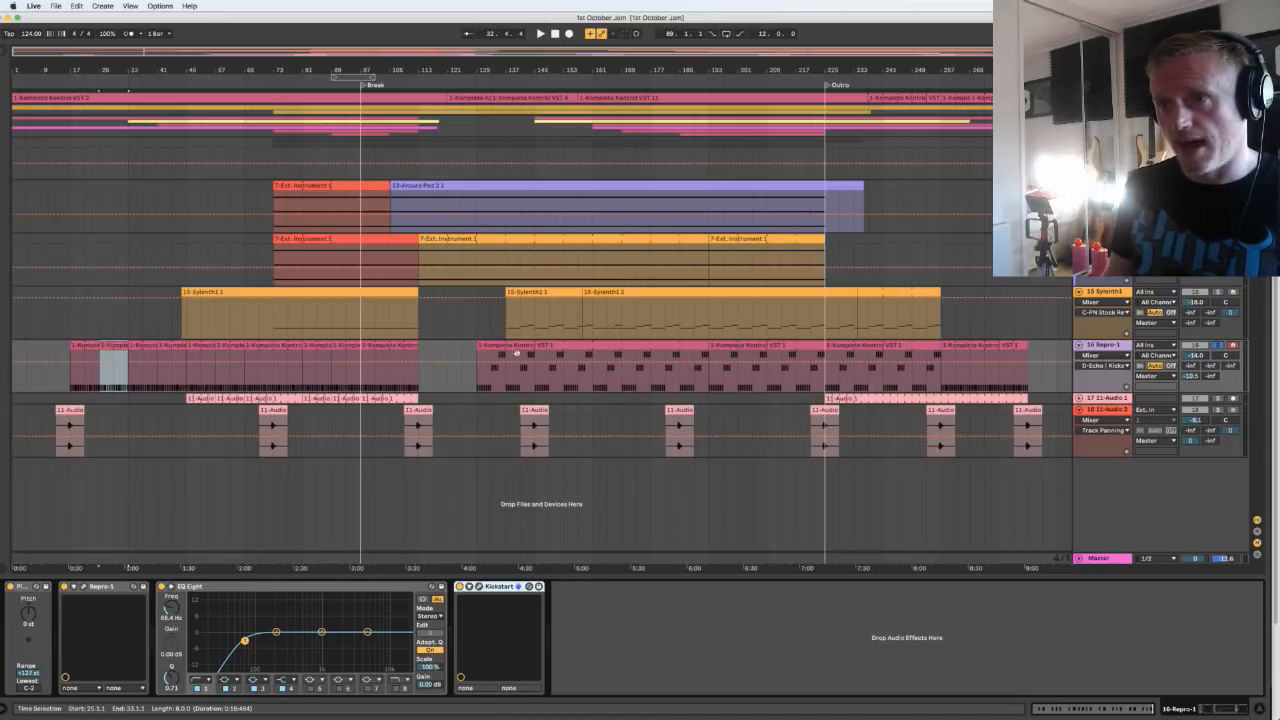
left_click(515, 356)
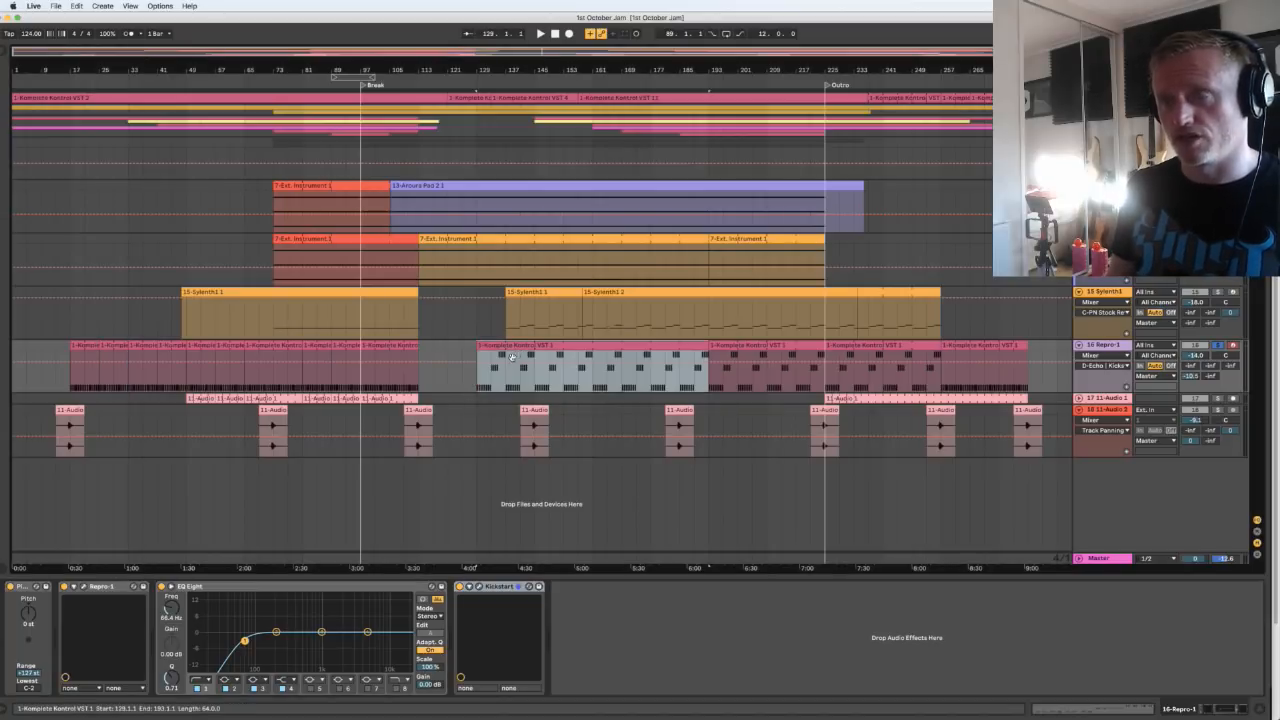
double_click(527, 298)
left_click(524, 355, "shift")
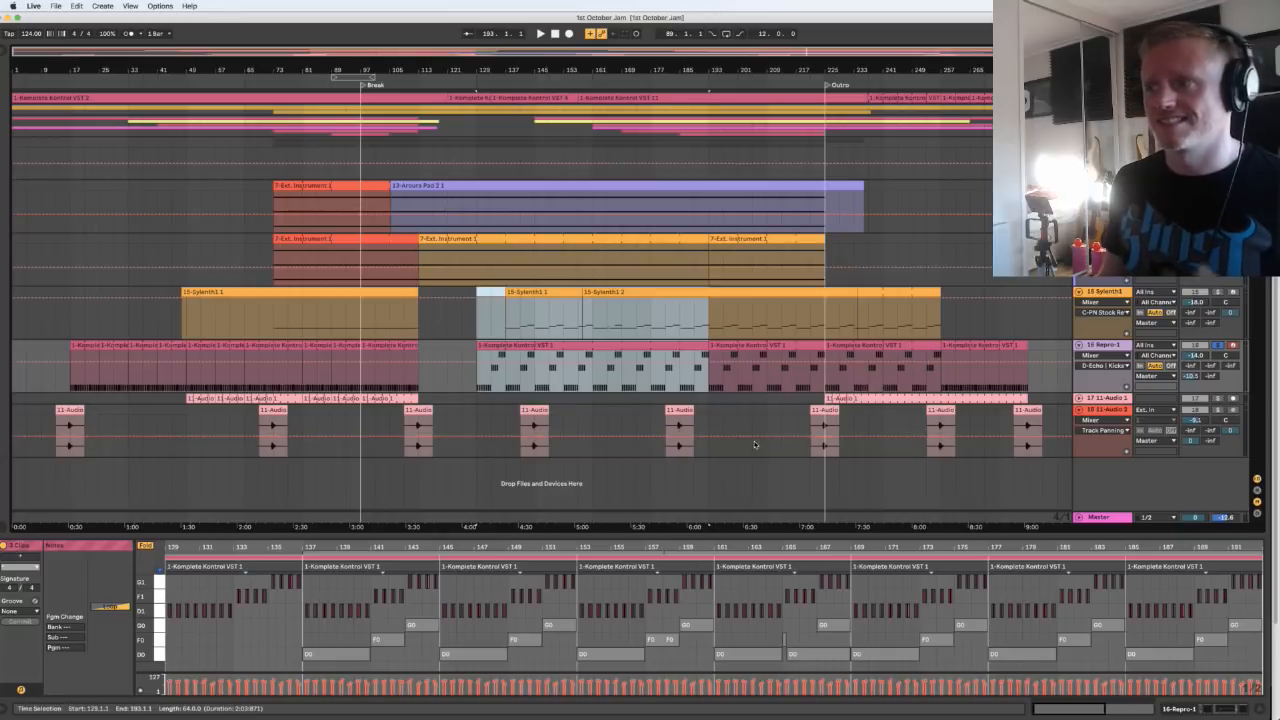
key("space")
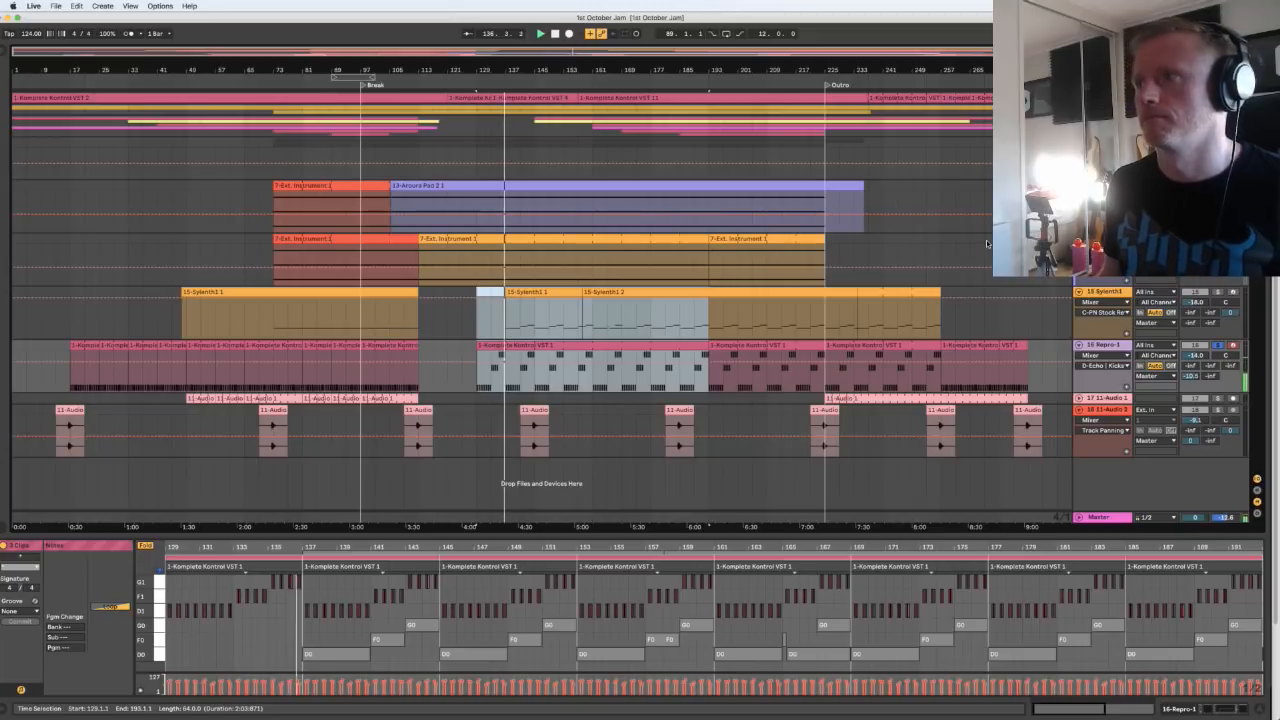
key("space")
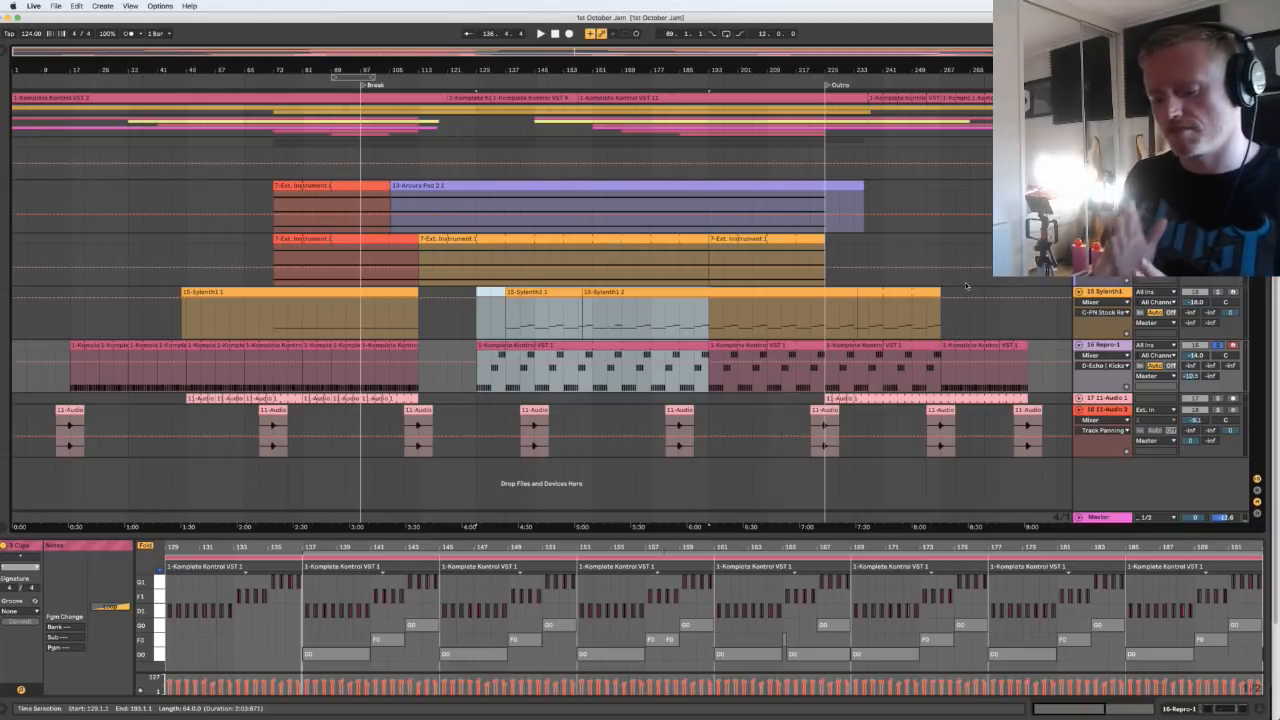
Inspect the effects section of the Repro-1 plug-in, close its window and turn off the track's solo
left_click(1090, 345)
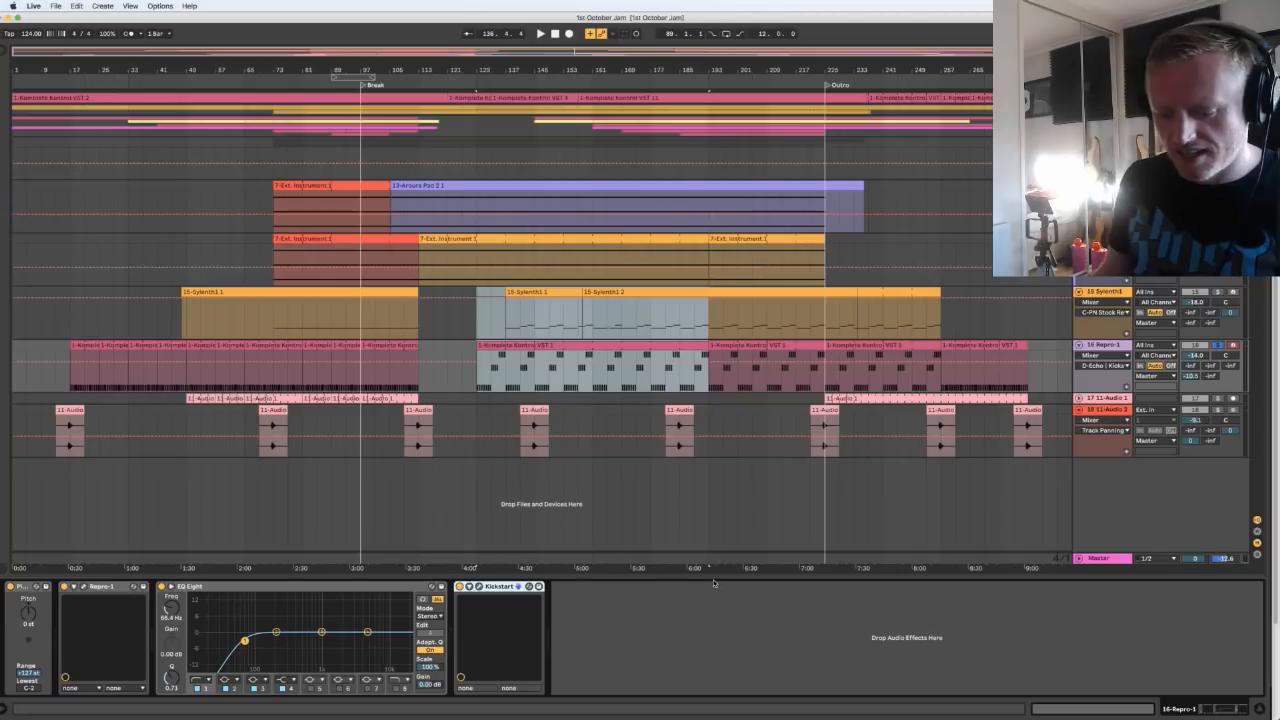
left_click(83, 587)
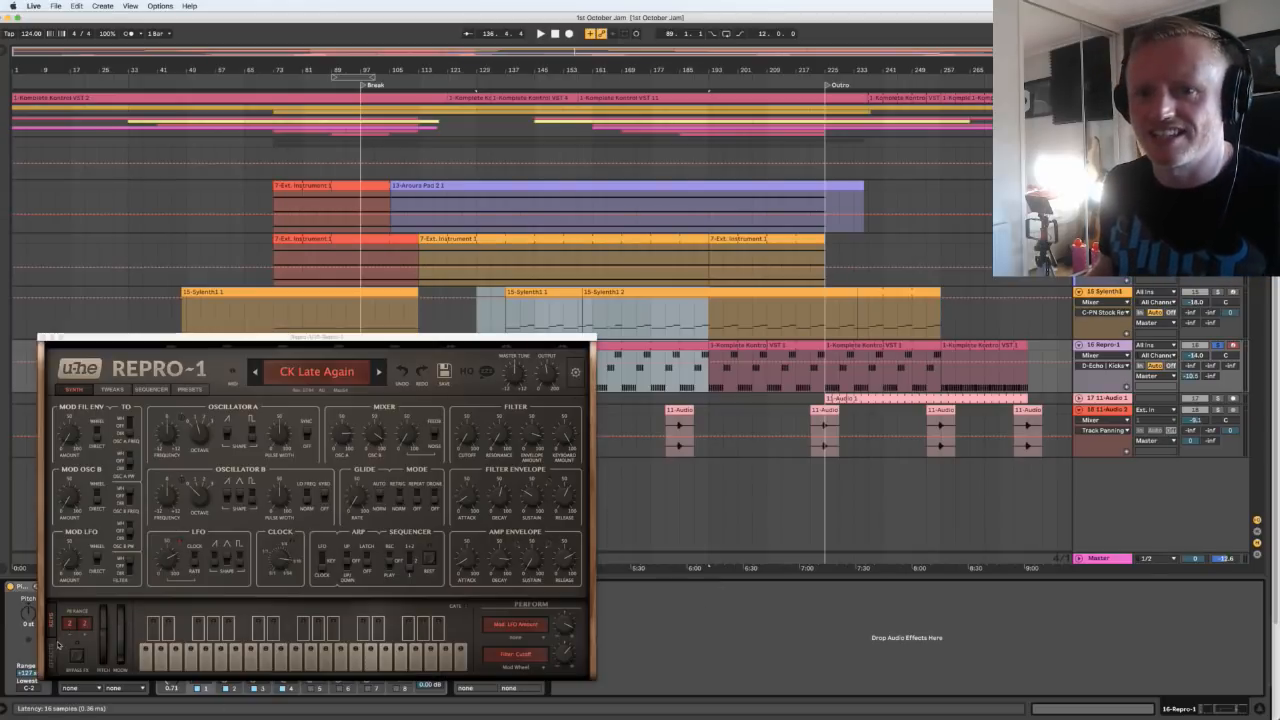
left_click(56, 647)
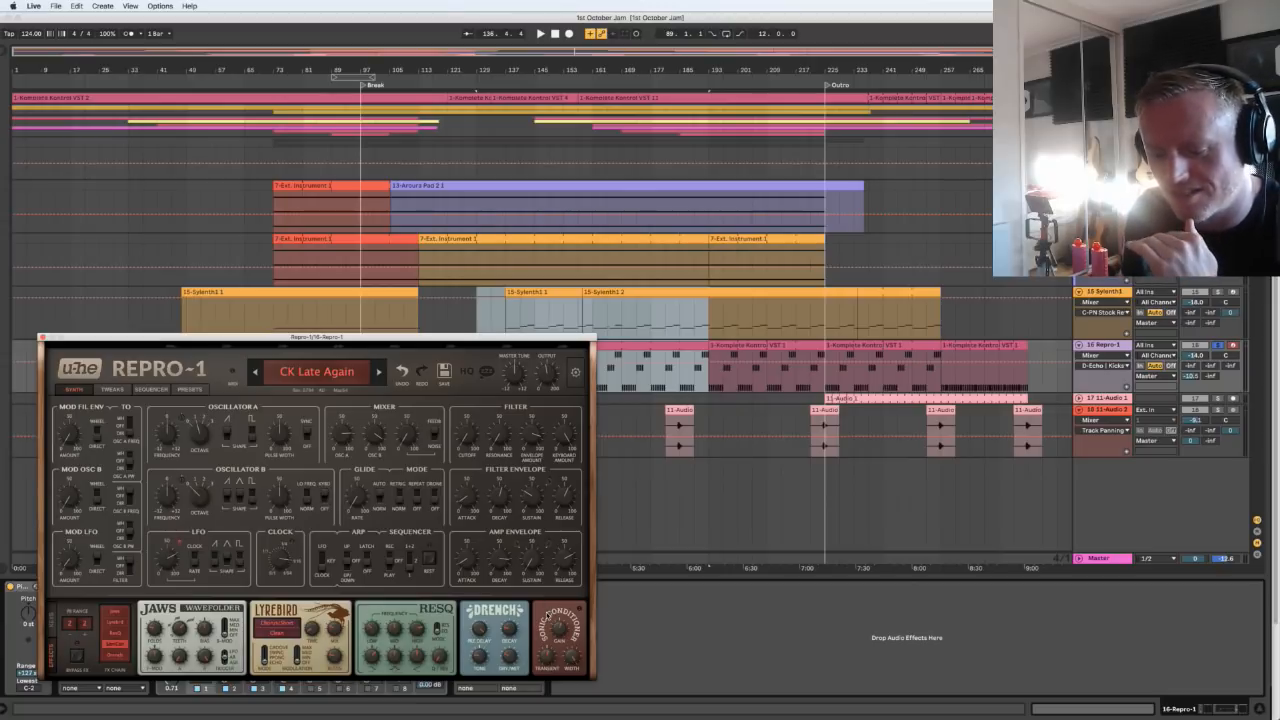
left_click_drag(211, 346, 245, 348)
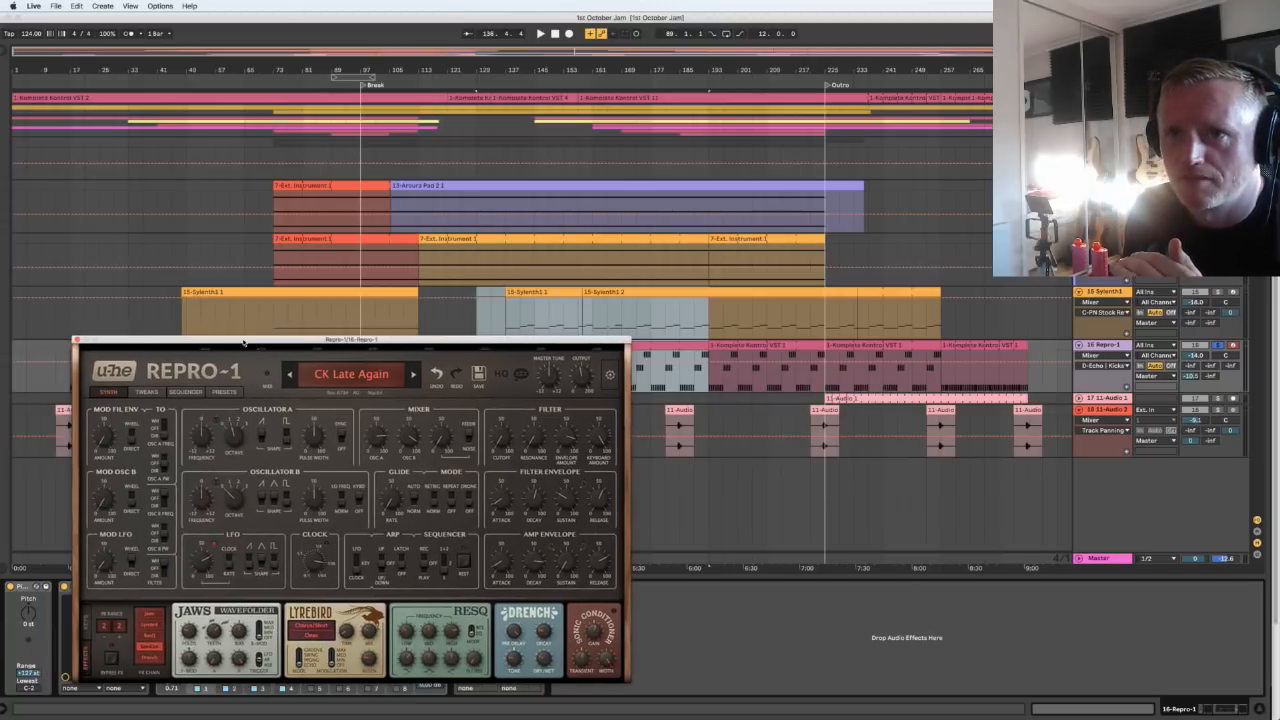
left_click(77, 340)
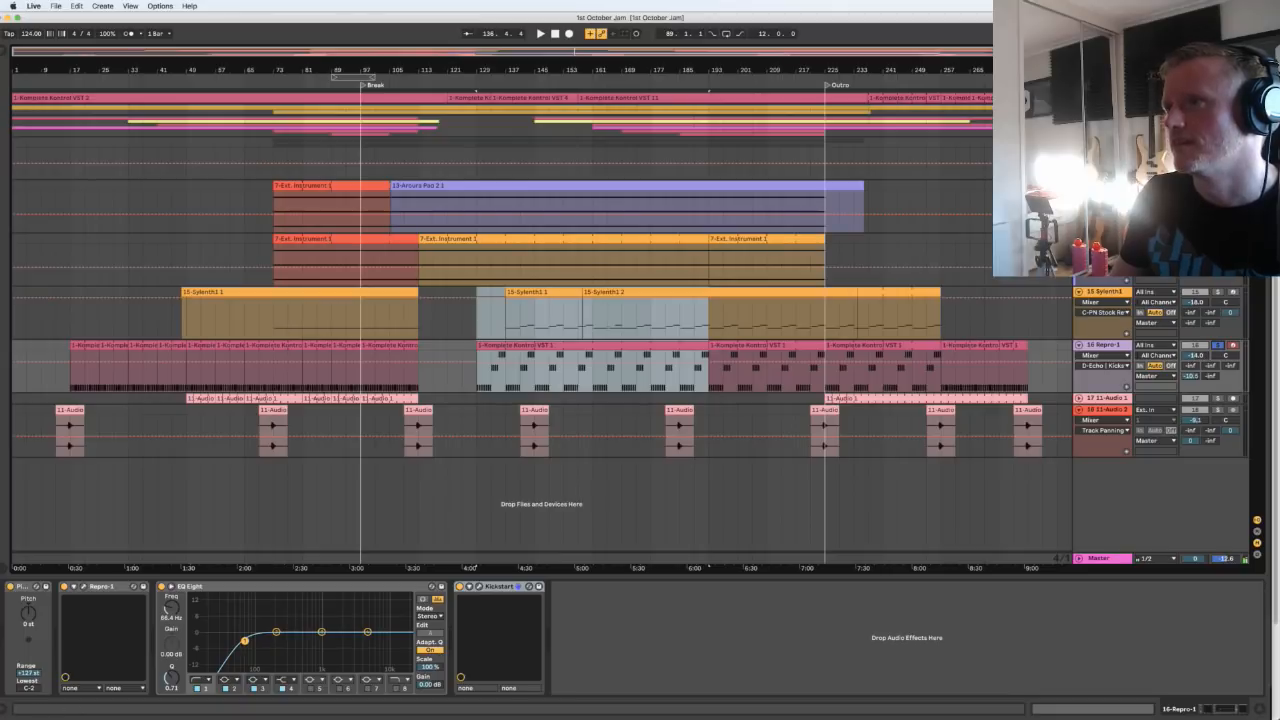
left_click(1219, 345)
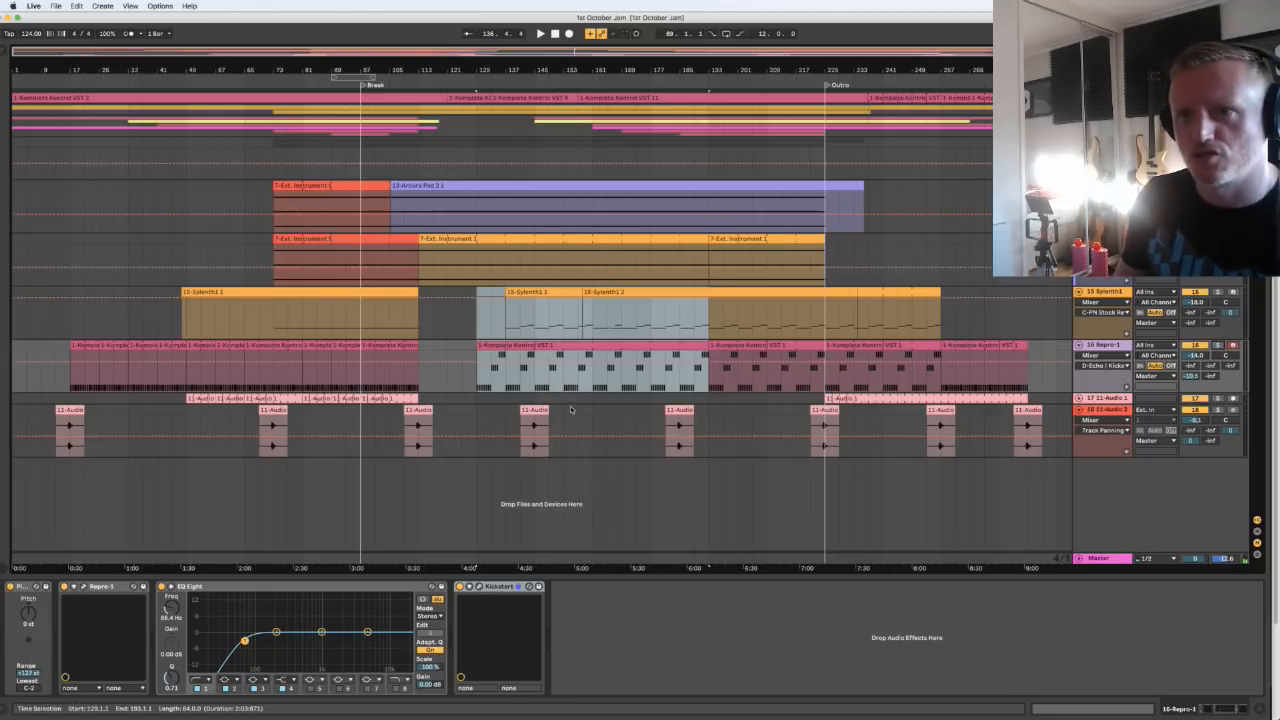
Unfold the resampled audio track 17 and play it soloed from bar 49
left_click(1078, 398)
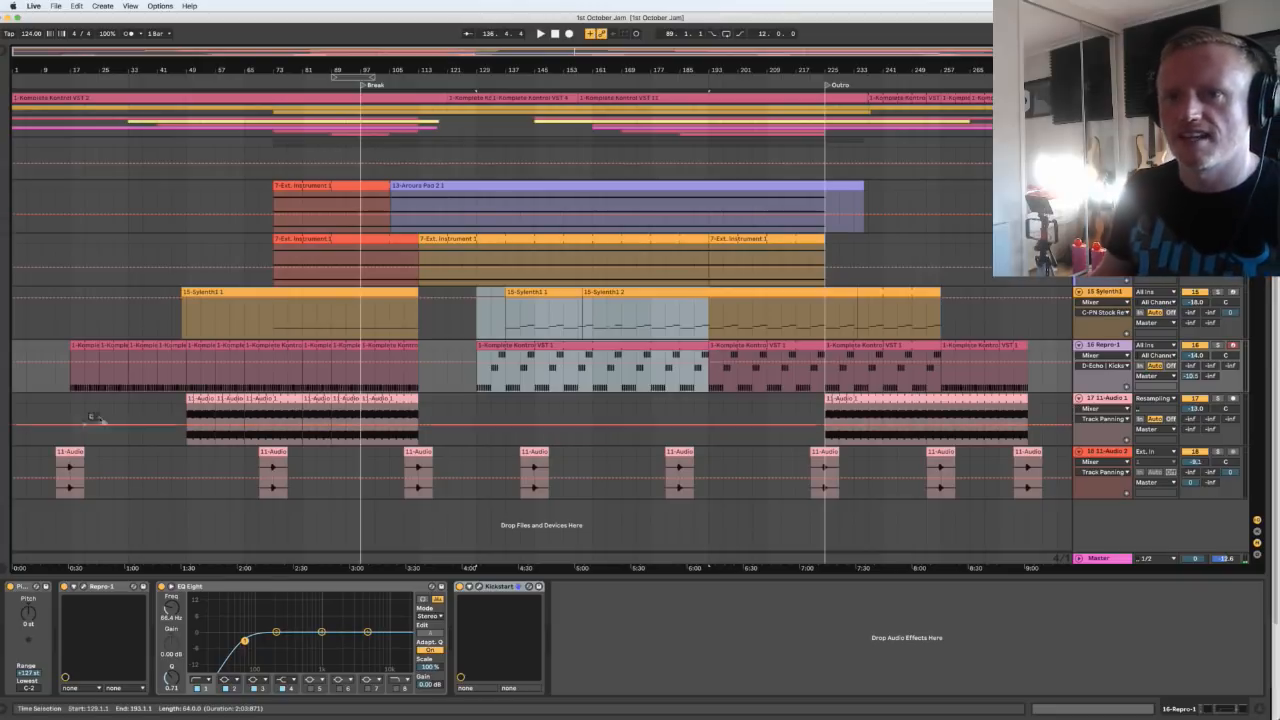
left_click(204, 406)
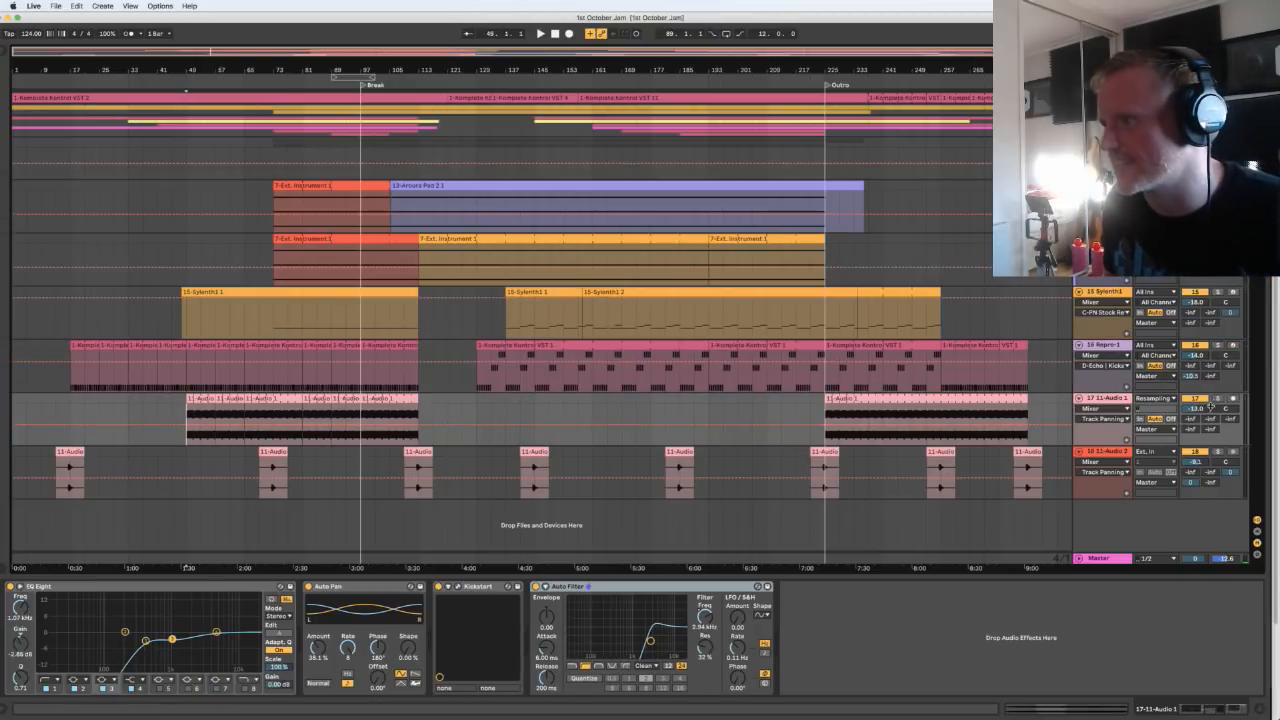
left_click(1217, 398)
key("space")
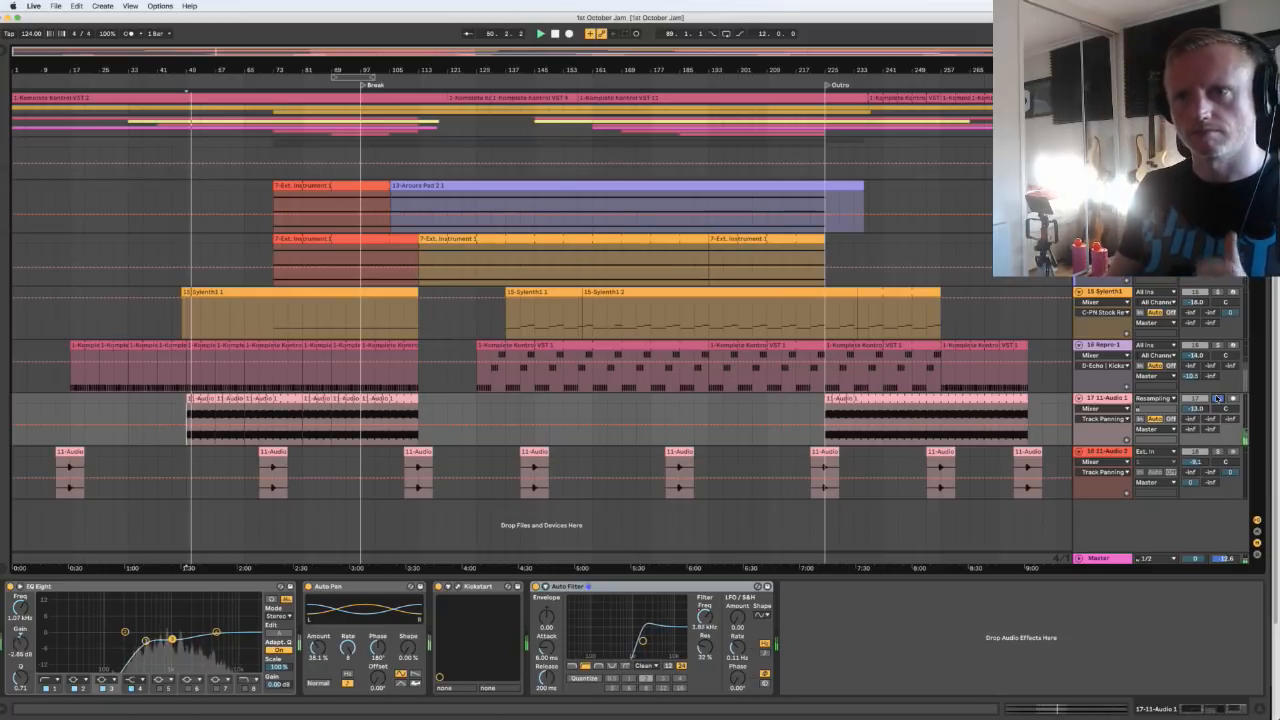
Open the resampled audio clip at bar 49 and set its warp mode to Complex
left_click(205, 405)
double_click(205, 405)
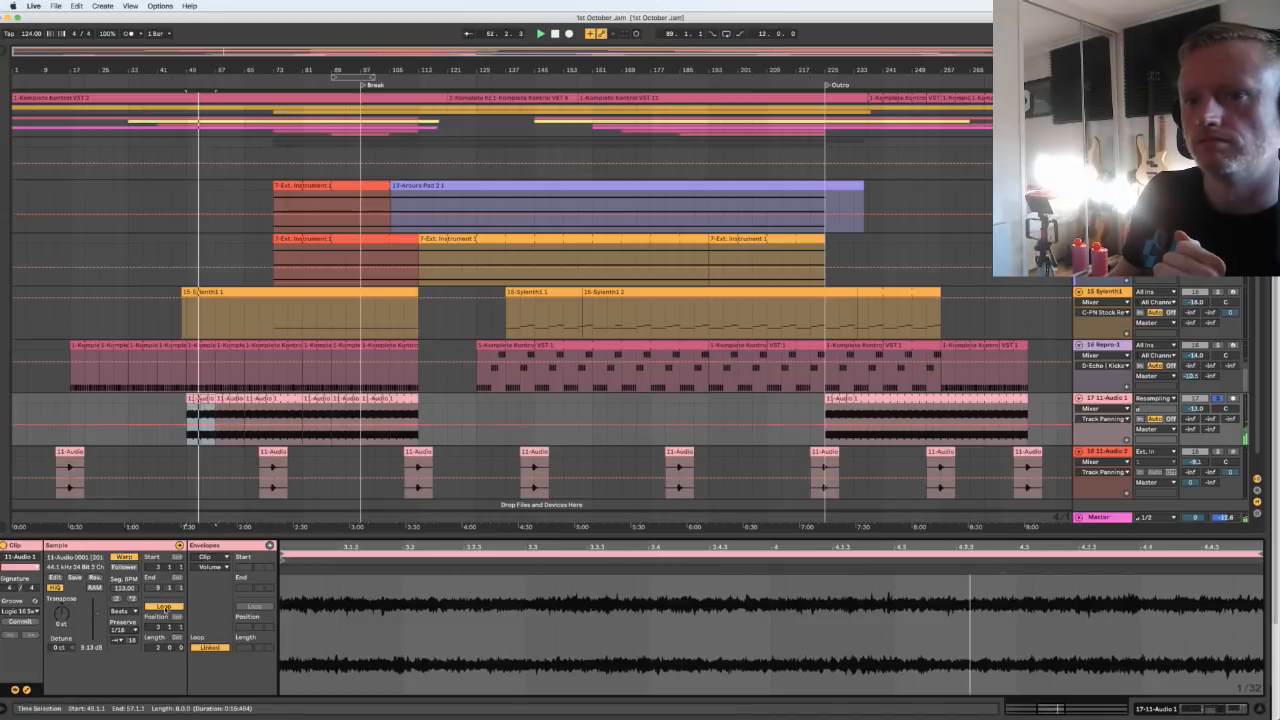
left_click(125, 611)
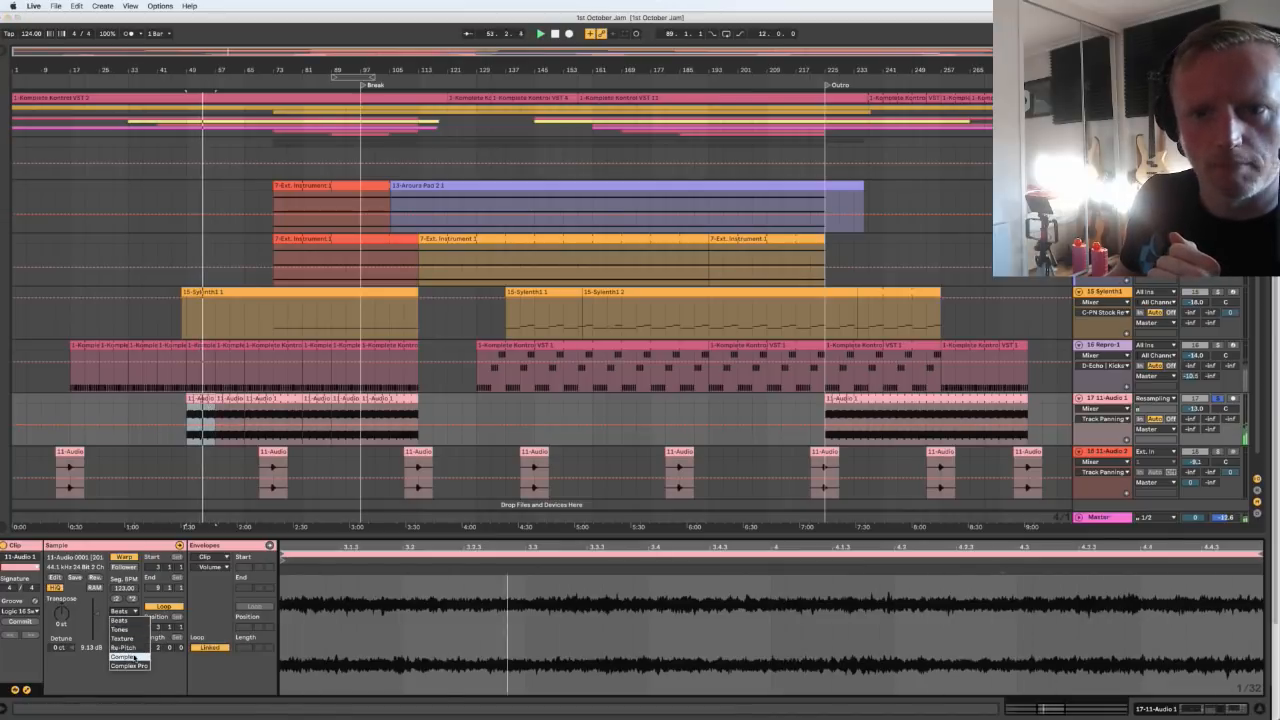
left_click(134, 656)
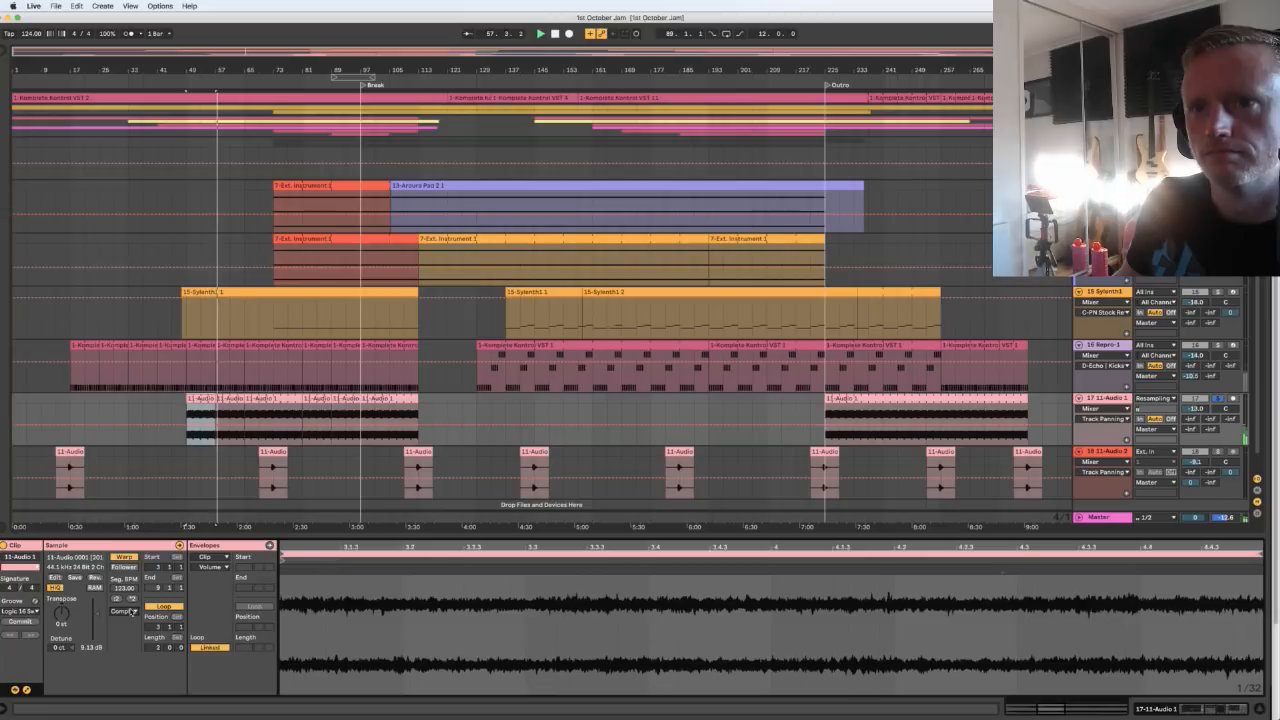
Stop playback and undo the warp mode change on the resampled audio clip
key("space")
key("super+z")
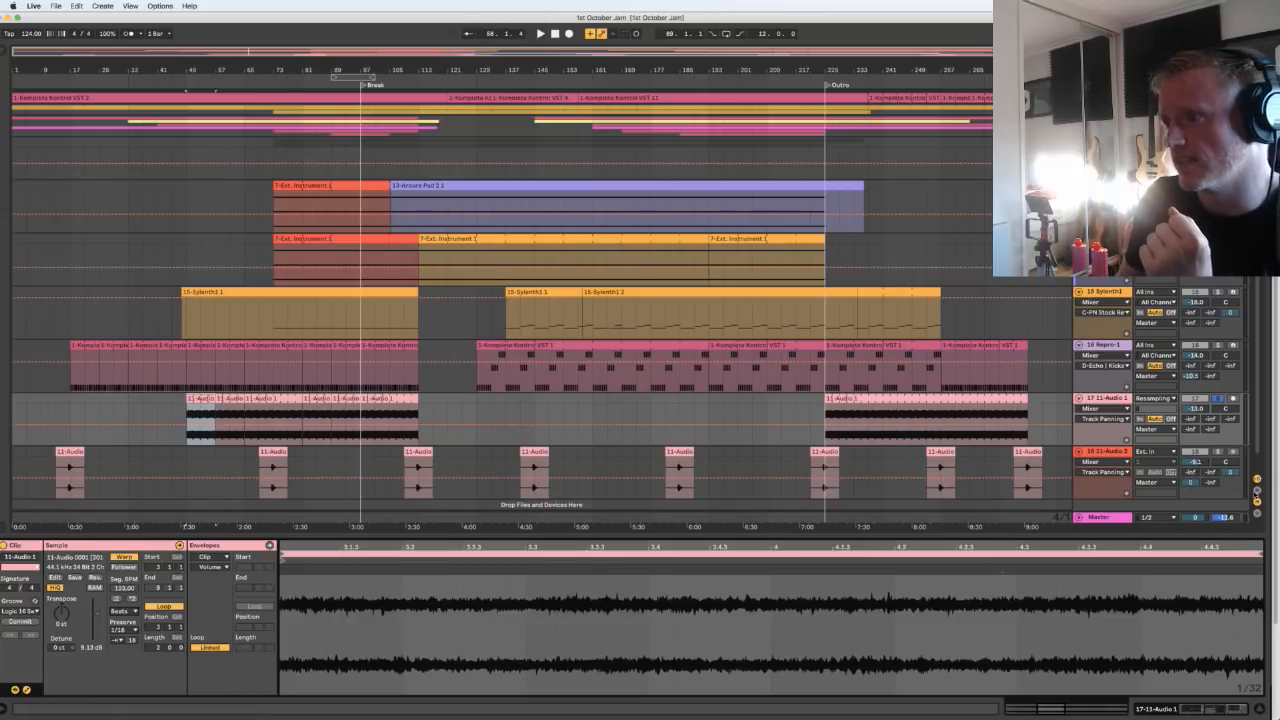
Show the return tracks and inspect the EQ Eight and Reverb devices on the PN Stock Reverb return
left_click(1257, 491)
left_click(1095, 483)
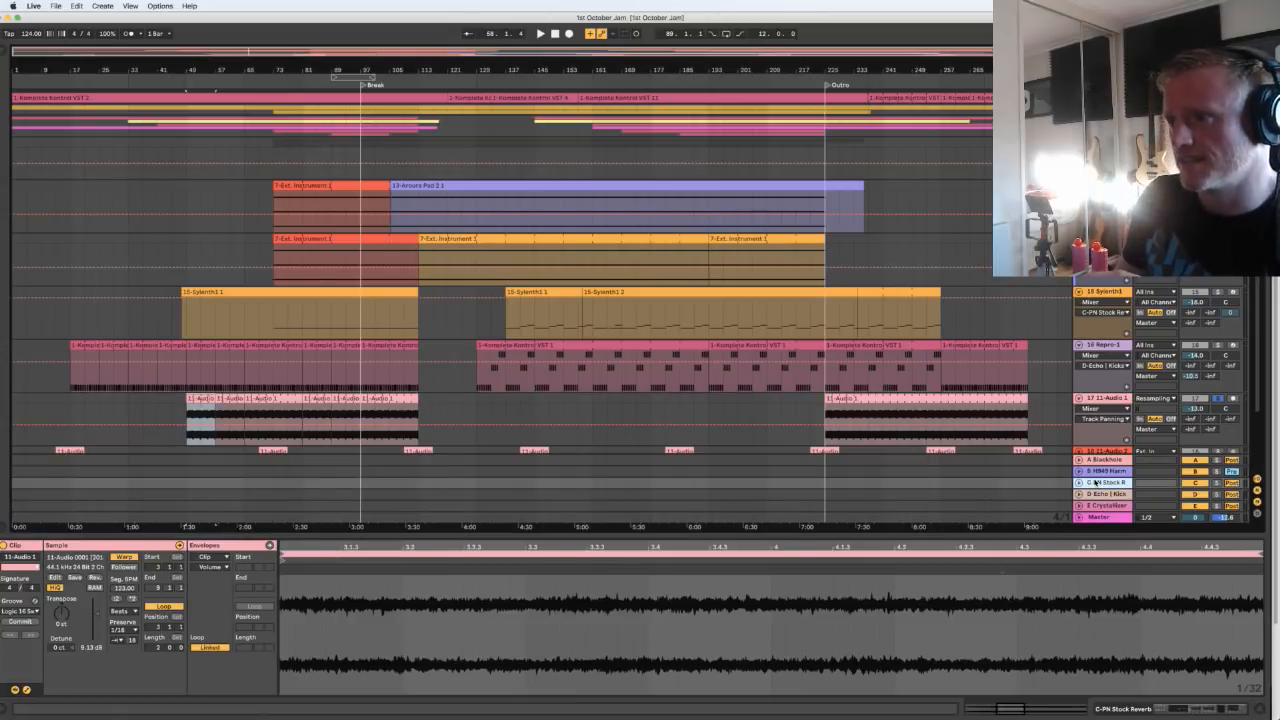
double_click(1095, 483)
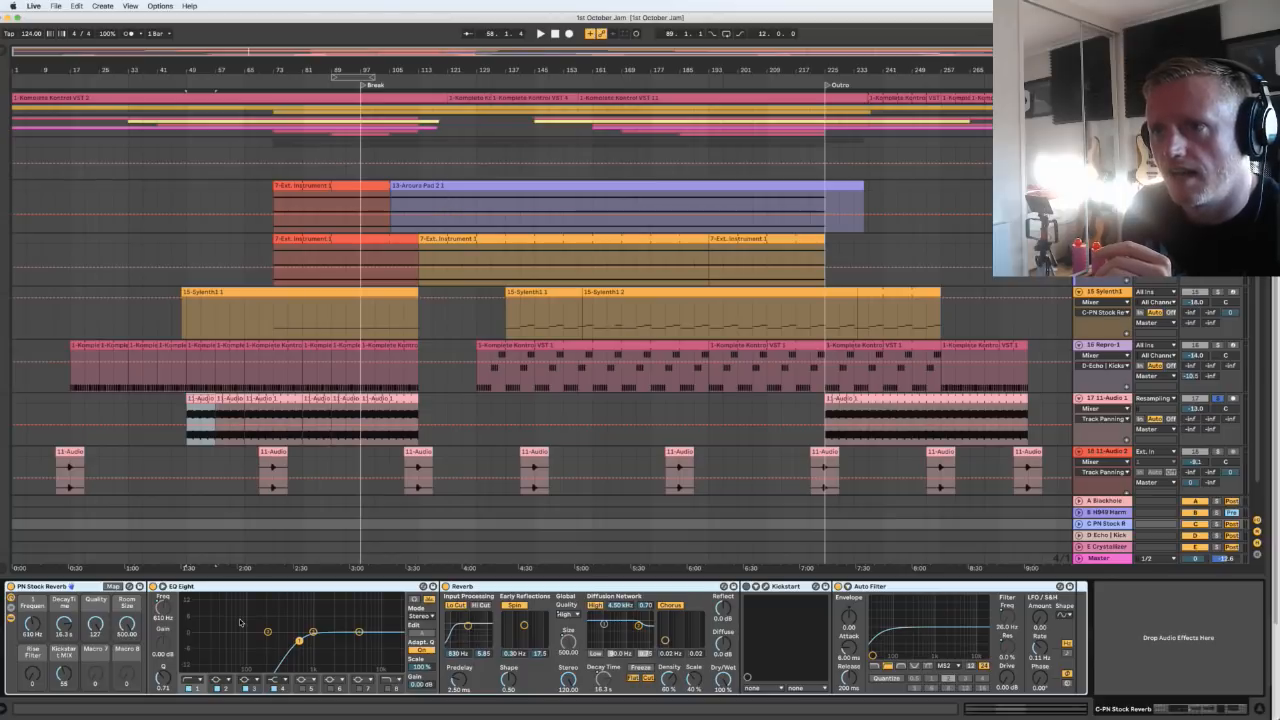
left_click(215, 587)
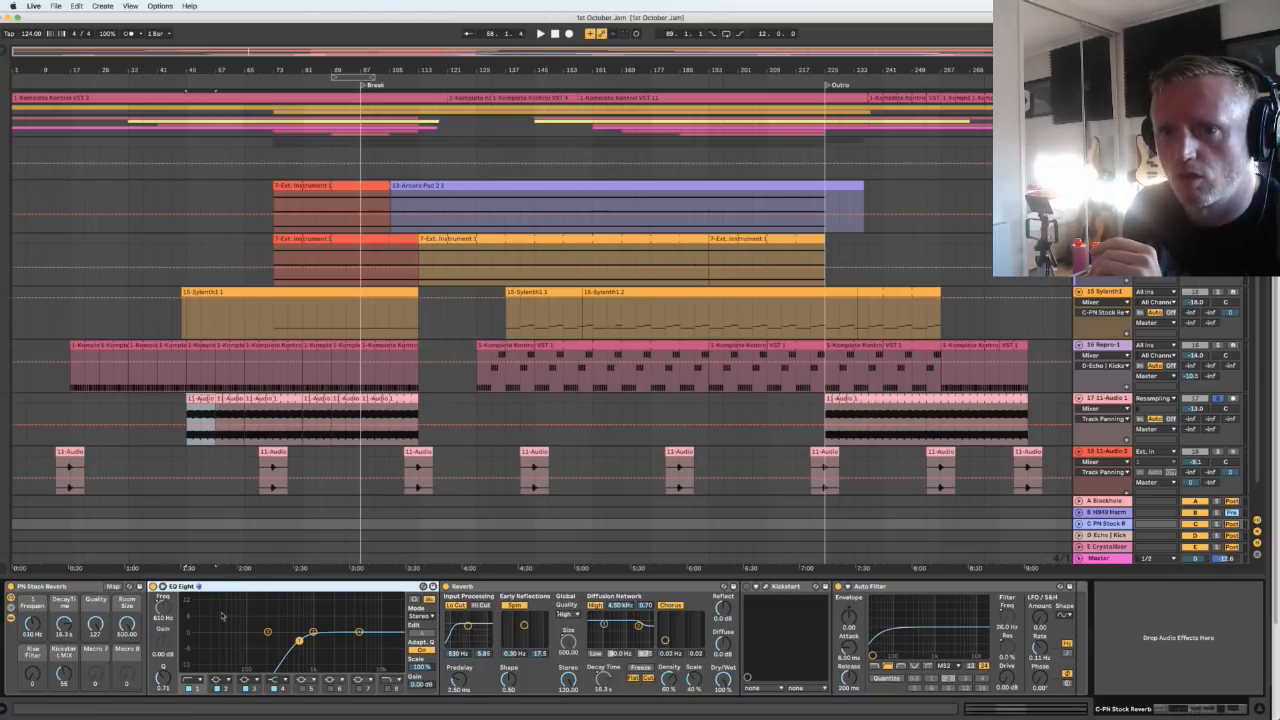
left_click(300, 642)
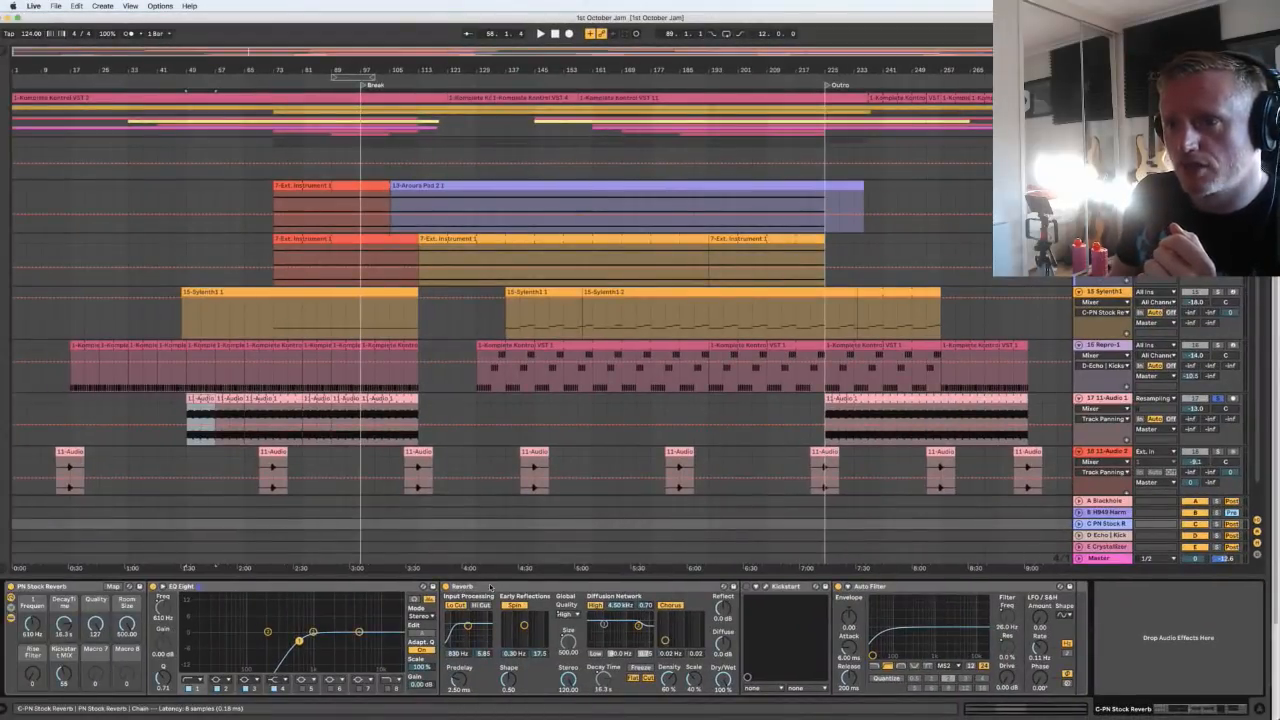
left_click(490, 587)
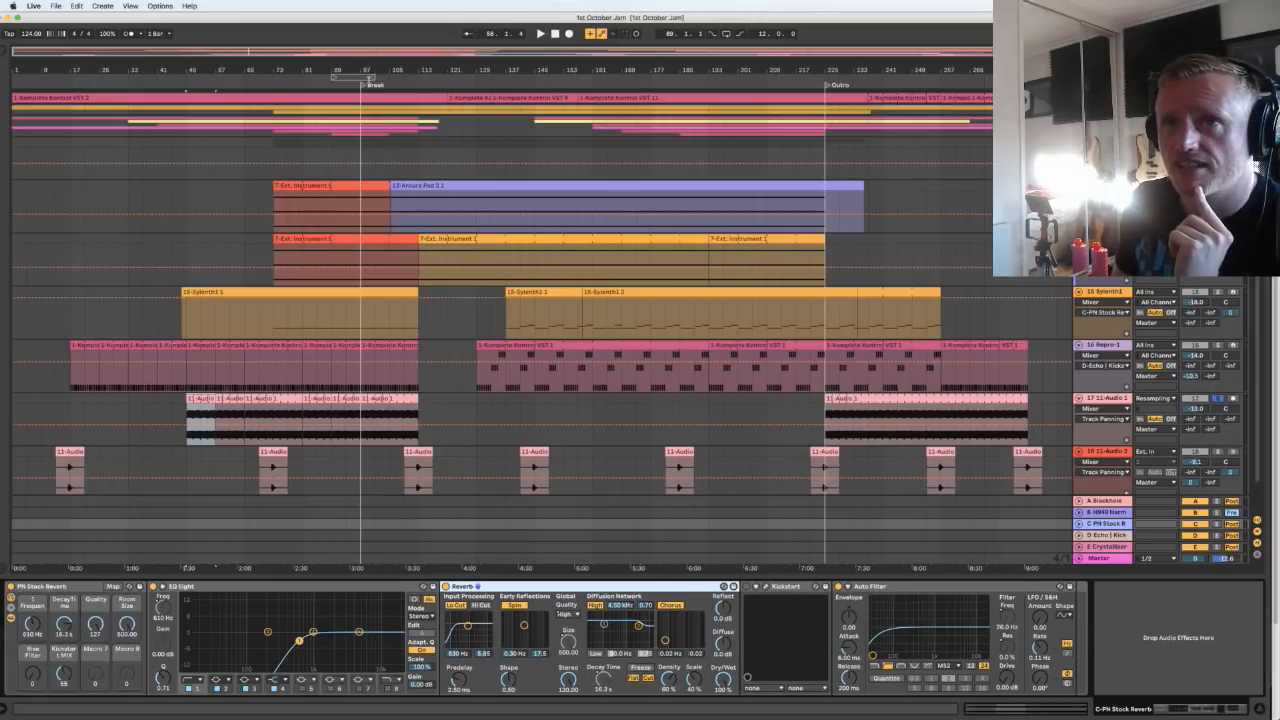
left_click_drag(333, 17, 342, 16)
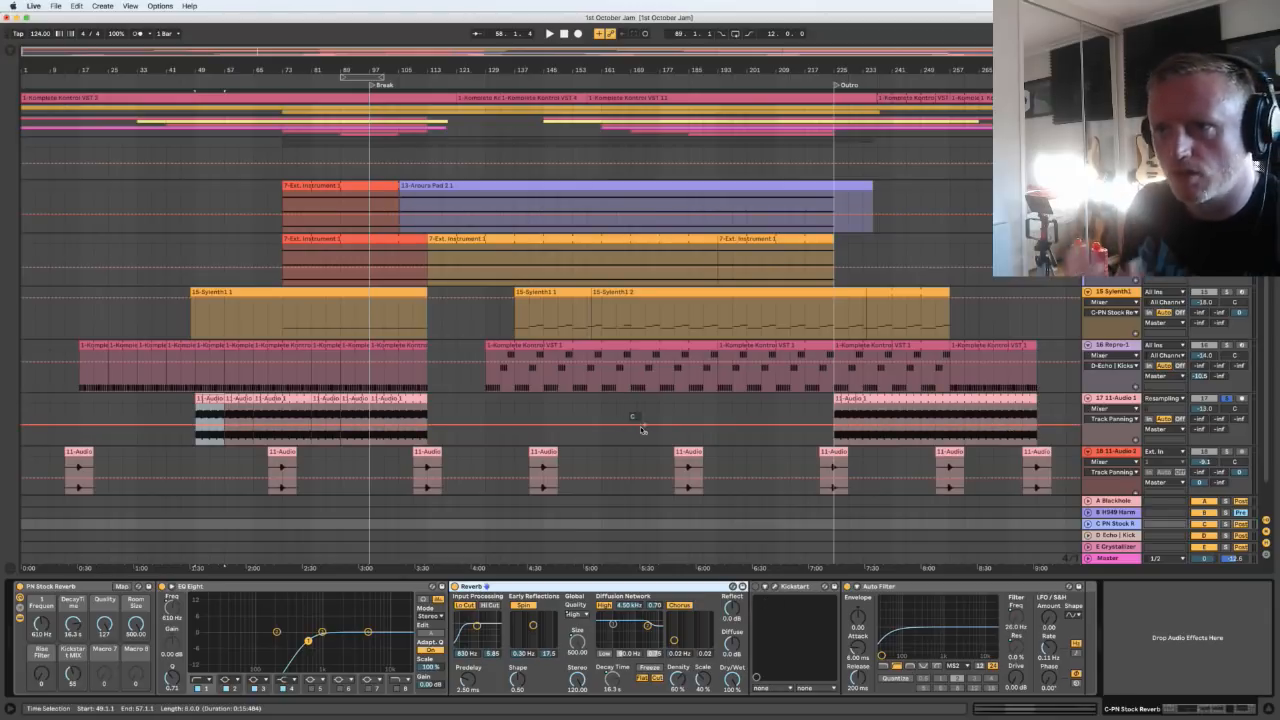
Solo the PN Stock Reverb return and audition it from bar 49 and again from bar 105
left_click(1228, 526)
key("space")
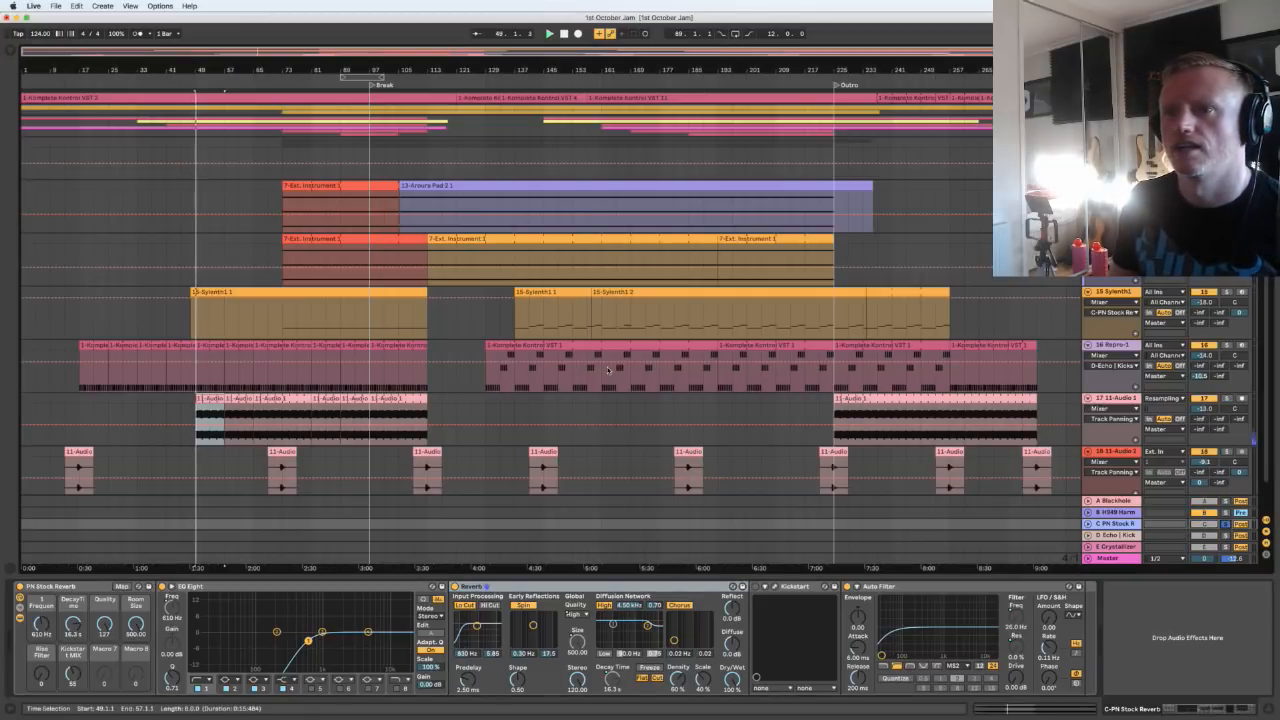
key("space")
left_click(399, 323)
key("space")
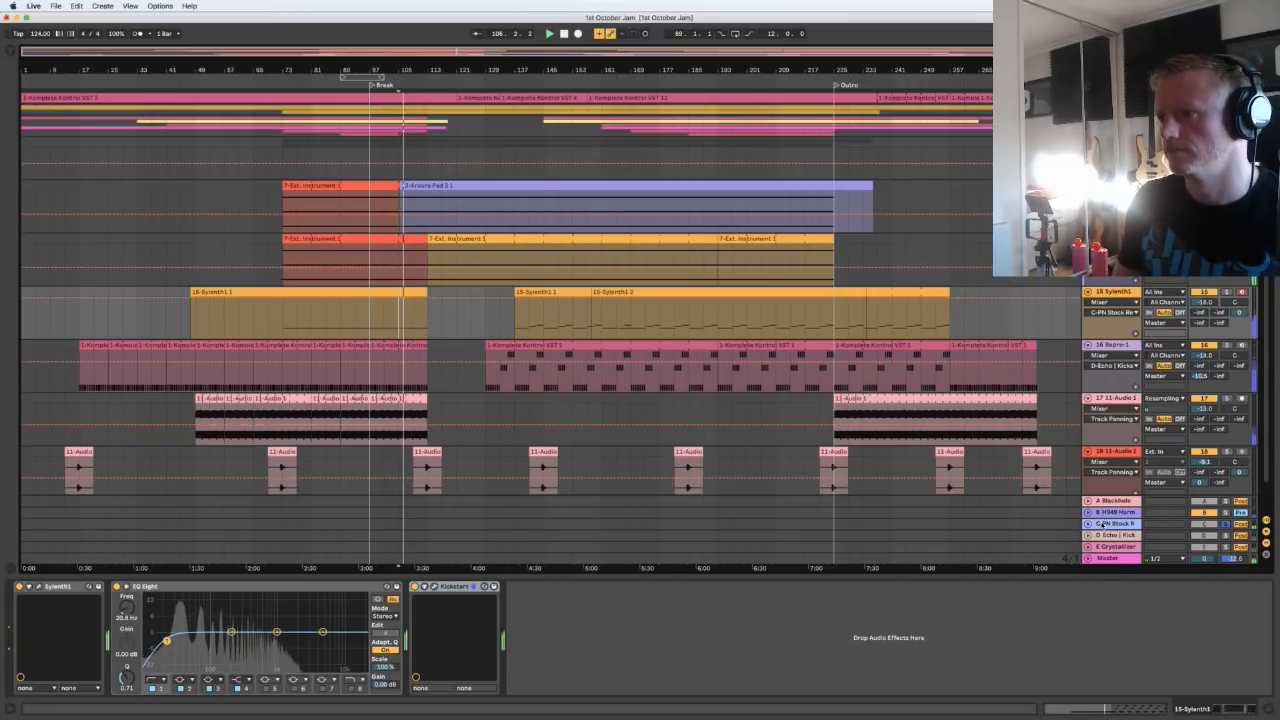
Unfold the PN Stock Reverb return, try out its Rise Filter macro during playback and stop the playback
left_click(1088, 524)
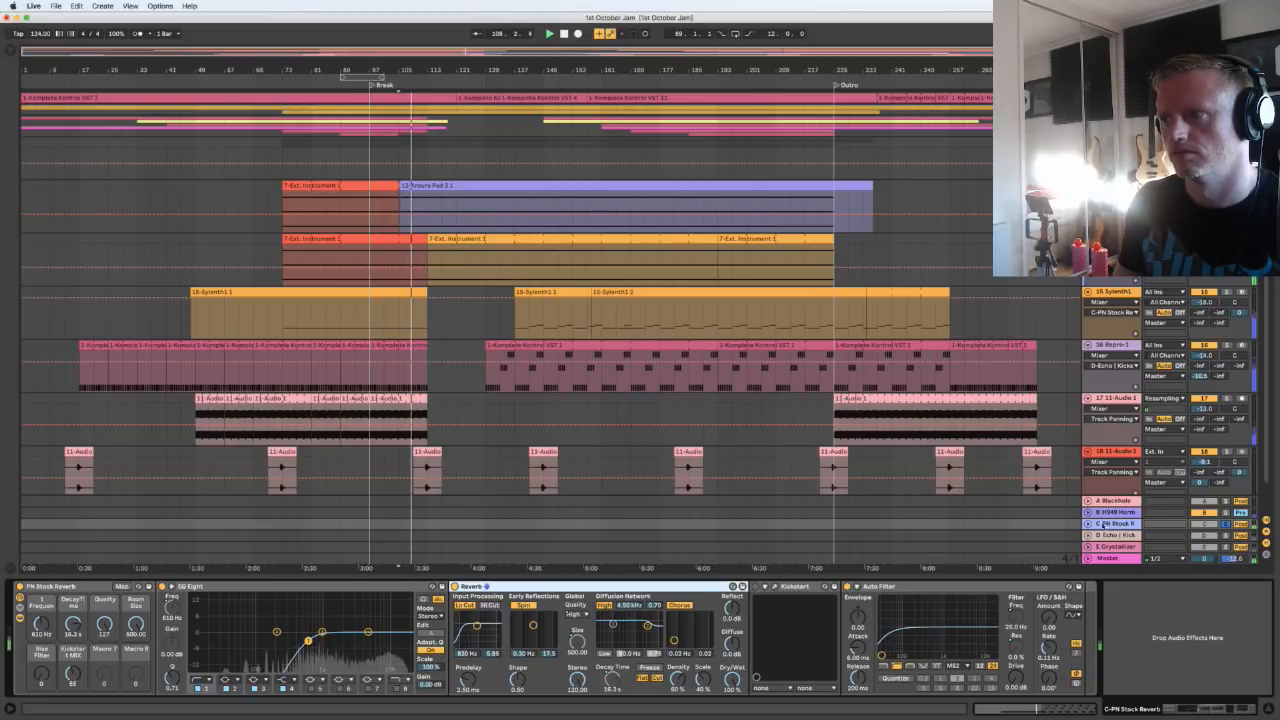
left_click(1088, 524)
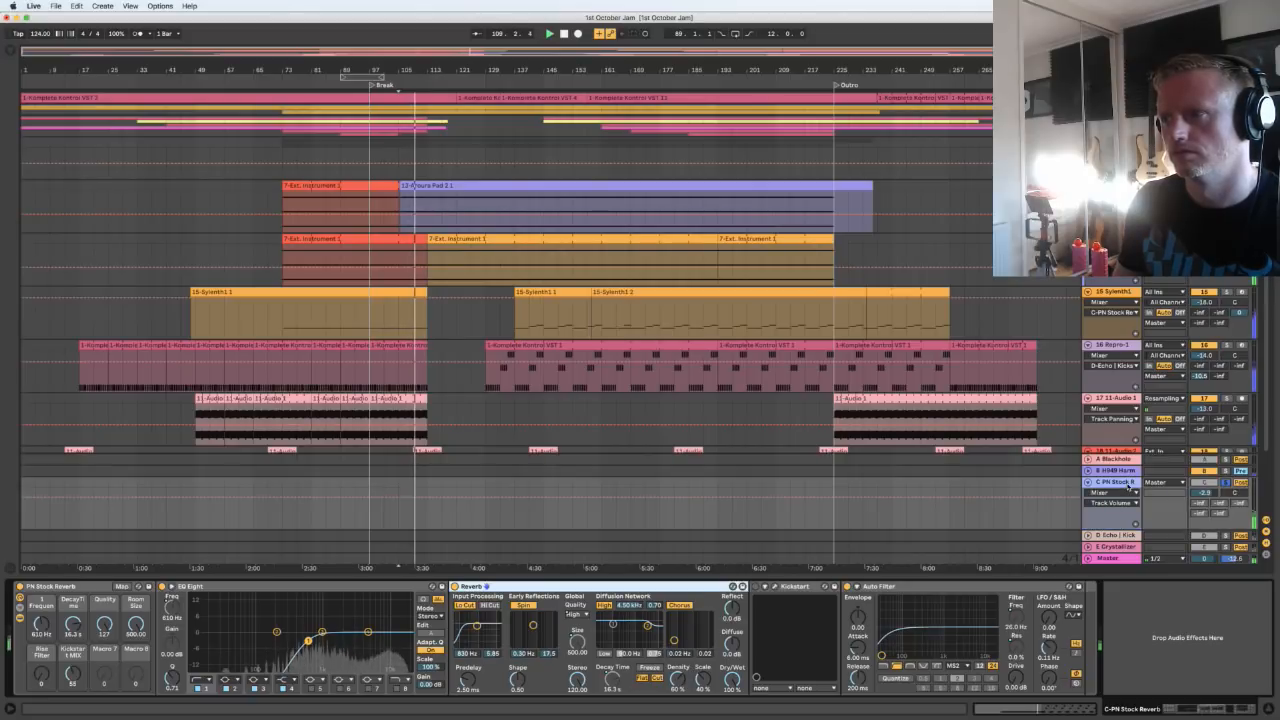
left_click(42, 676)
left_click_drag(42, 676, 44, 711)
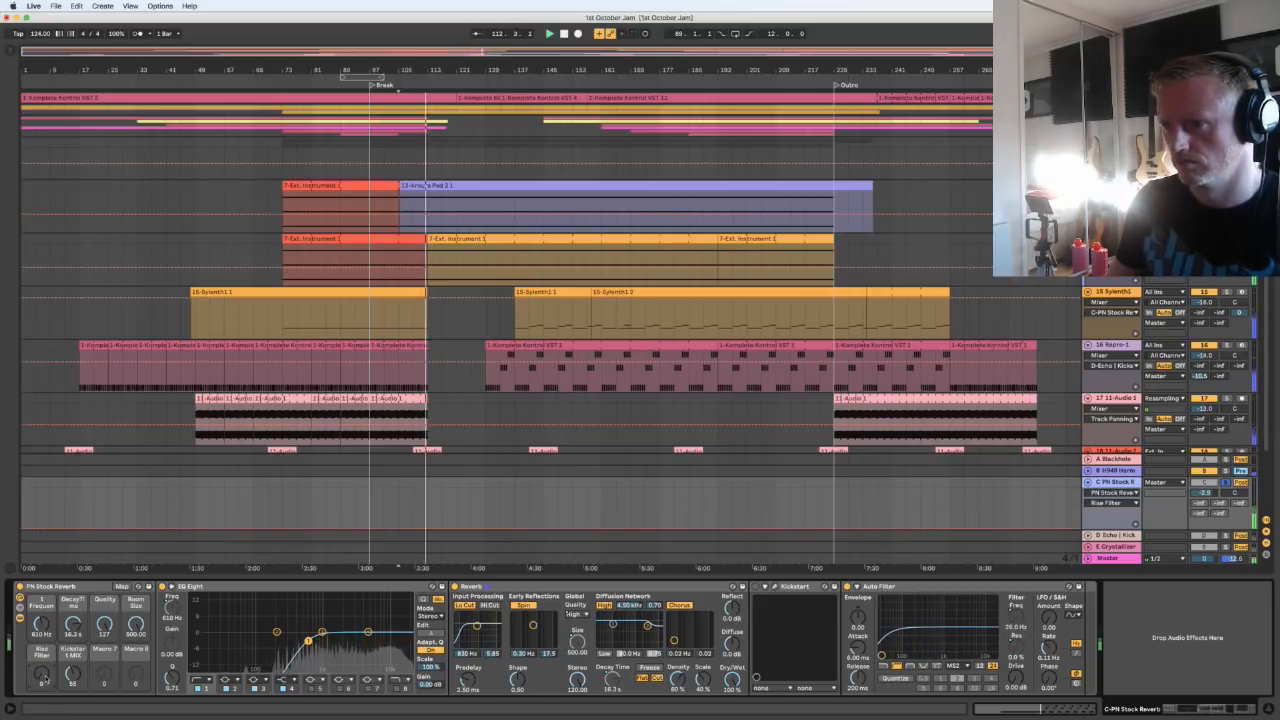
key("space")
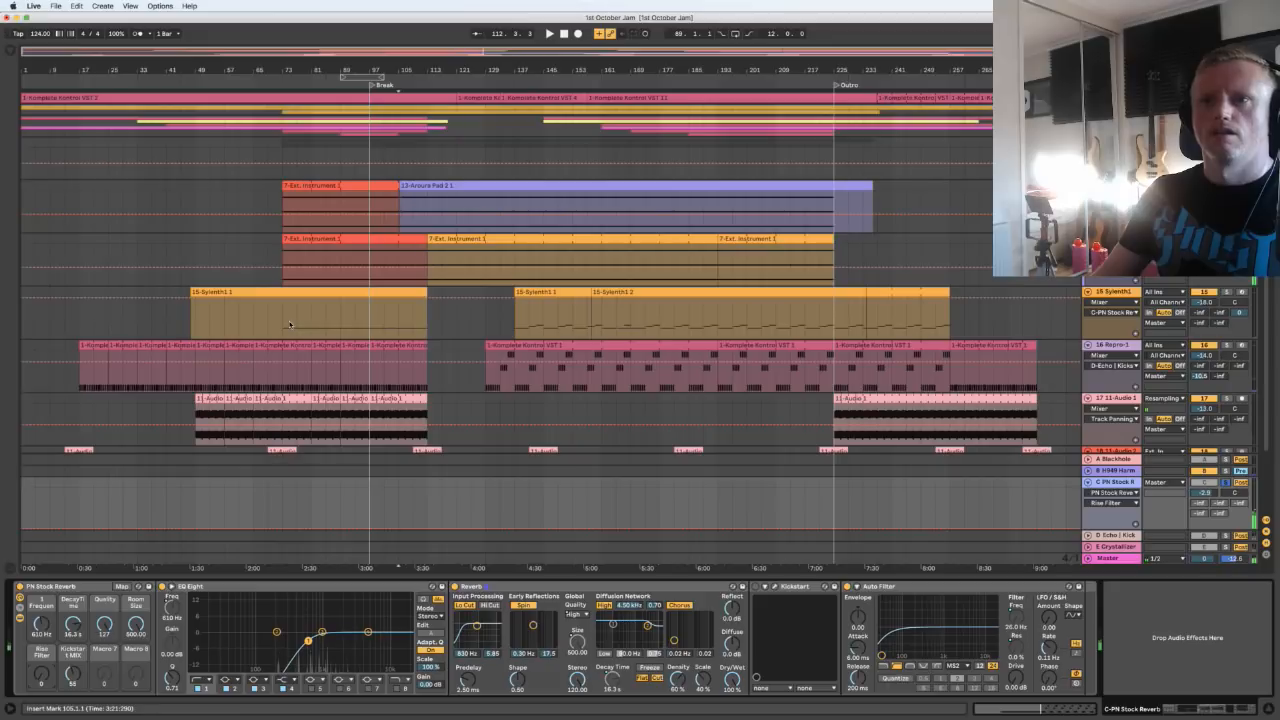
Inspect the Auto Filter on the PN Stock Reverb return, turn off the return's solo and fold it
left_click(290, 324)
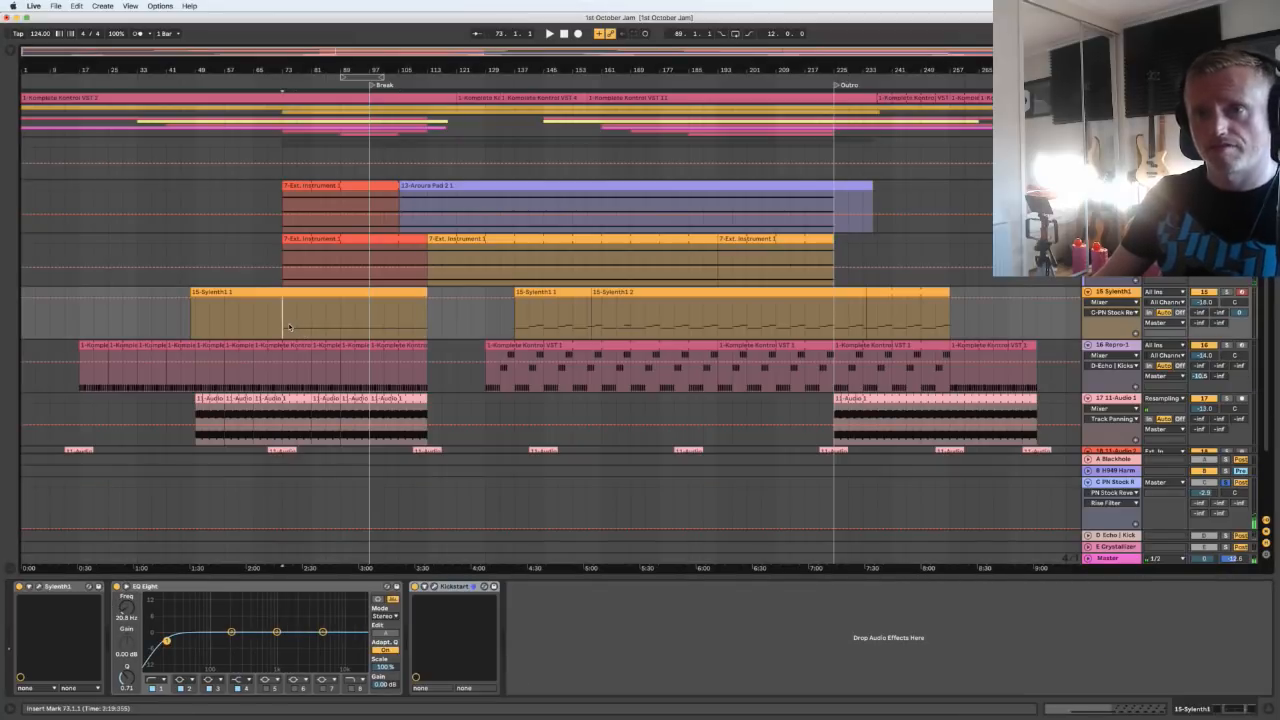
left_click(1115, 482)
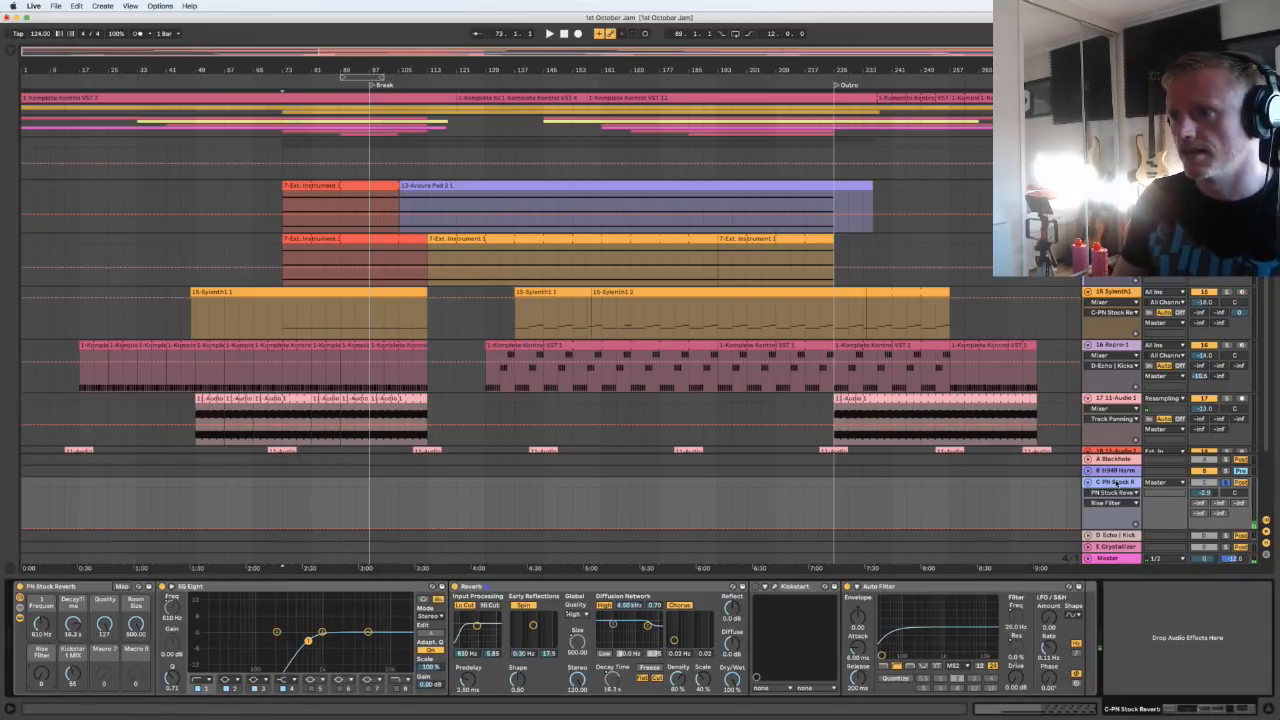
left_click(889, 588)
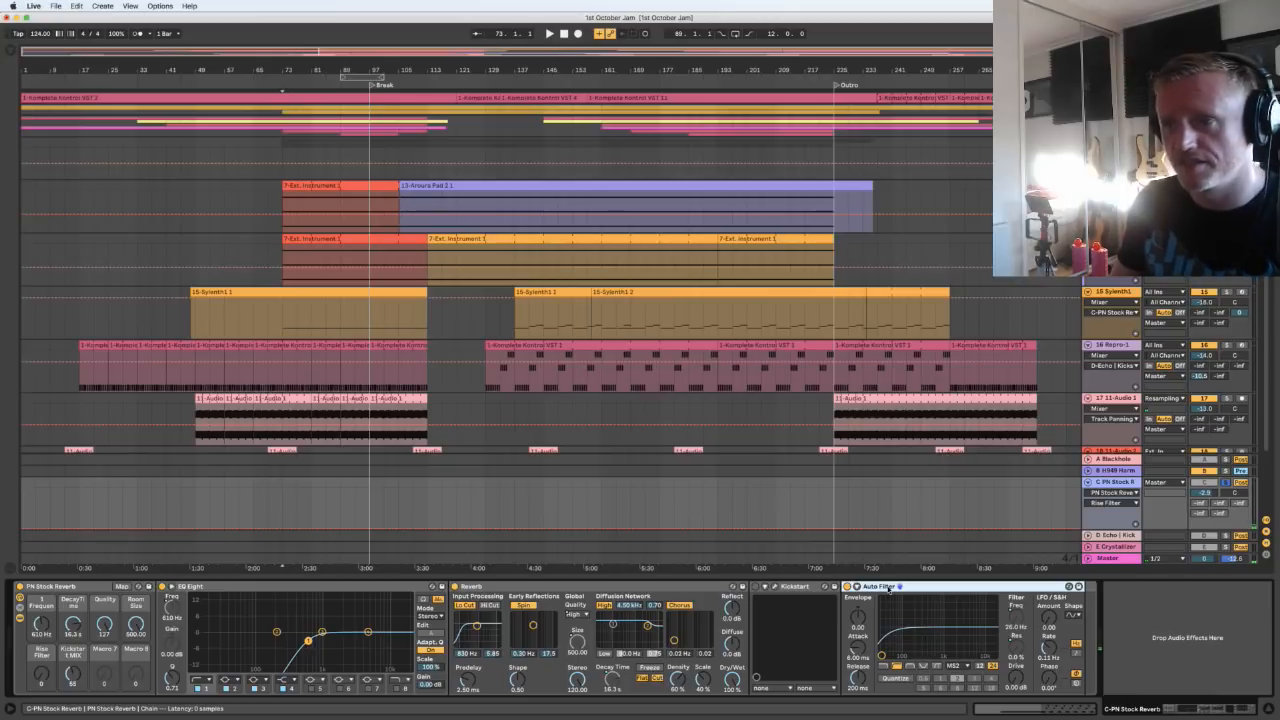
left_click(882, 657)
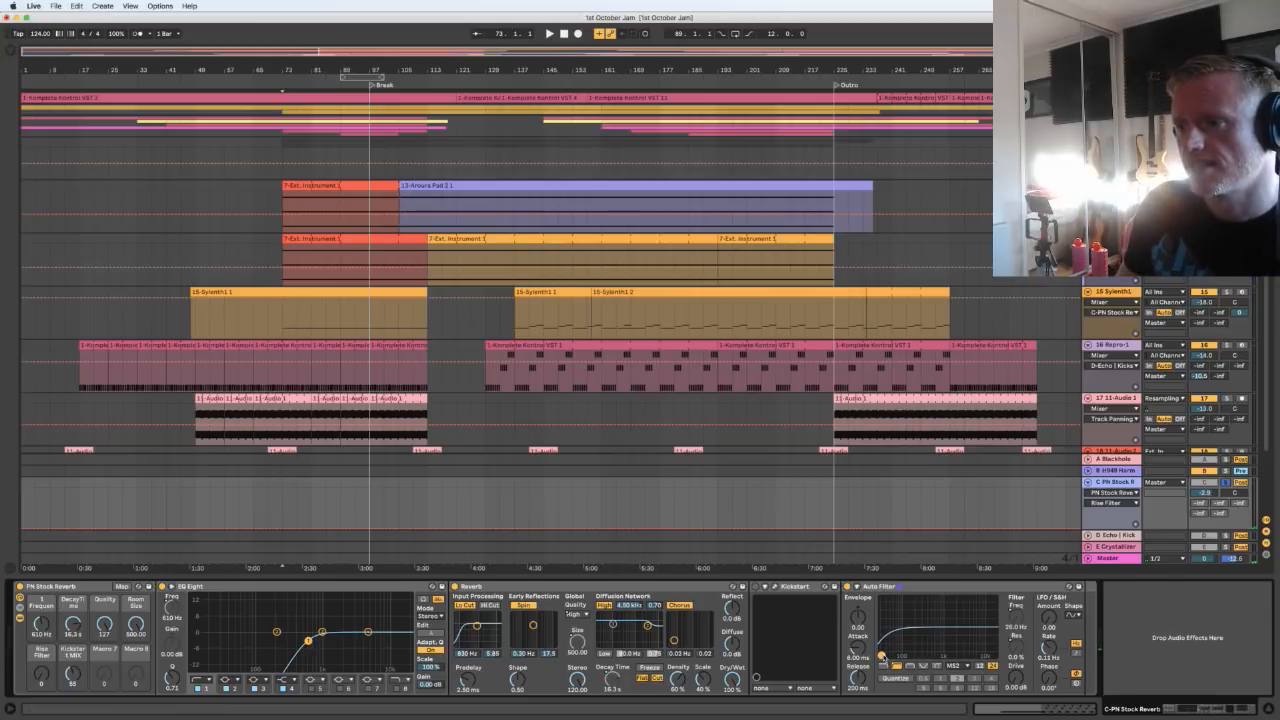
left_click(1024, 618)
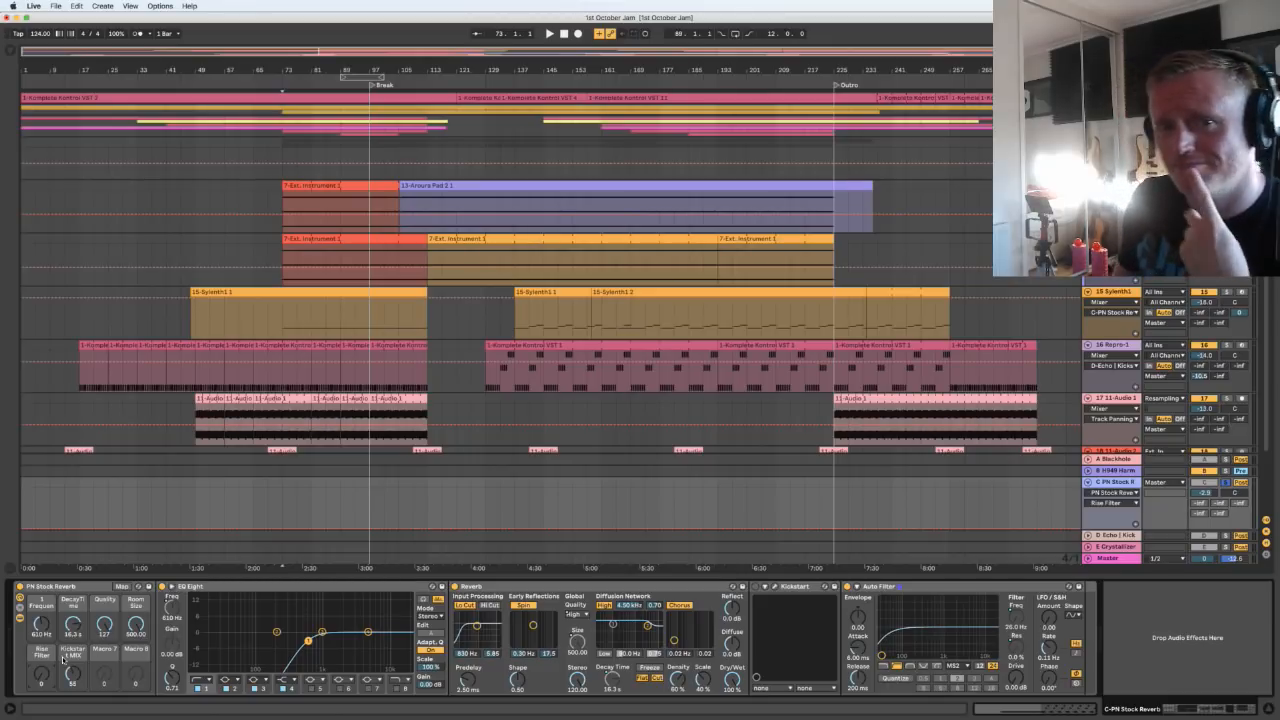
left_click(1226, 483)
left_click(1088, 482)
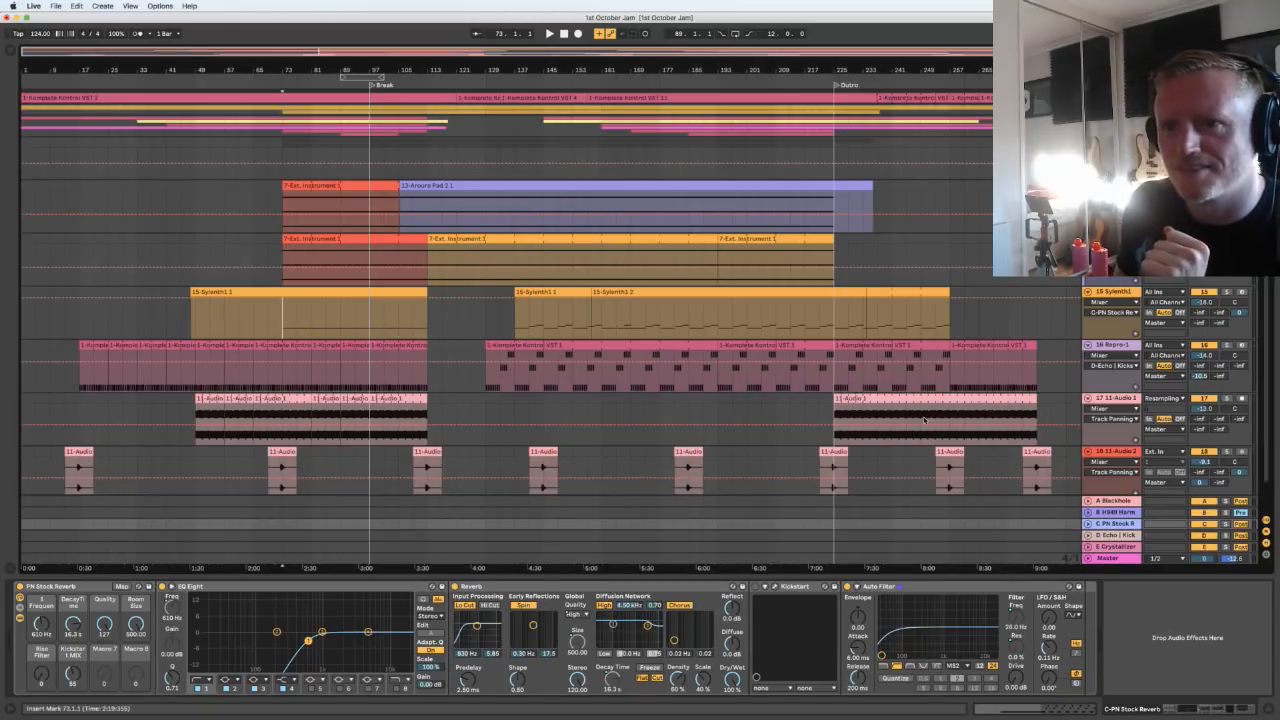
Display the effects of resampled audio track 17, solo the track and open its clip at bar 89
scroll(922, 420, "down", 2)
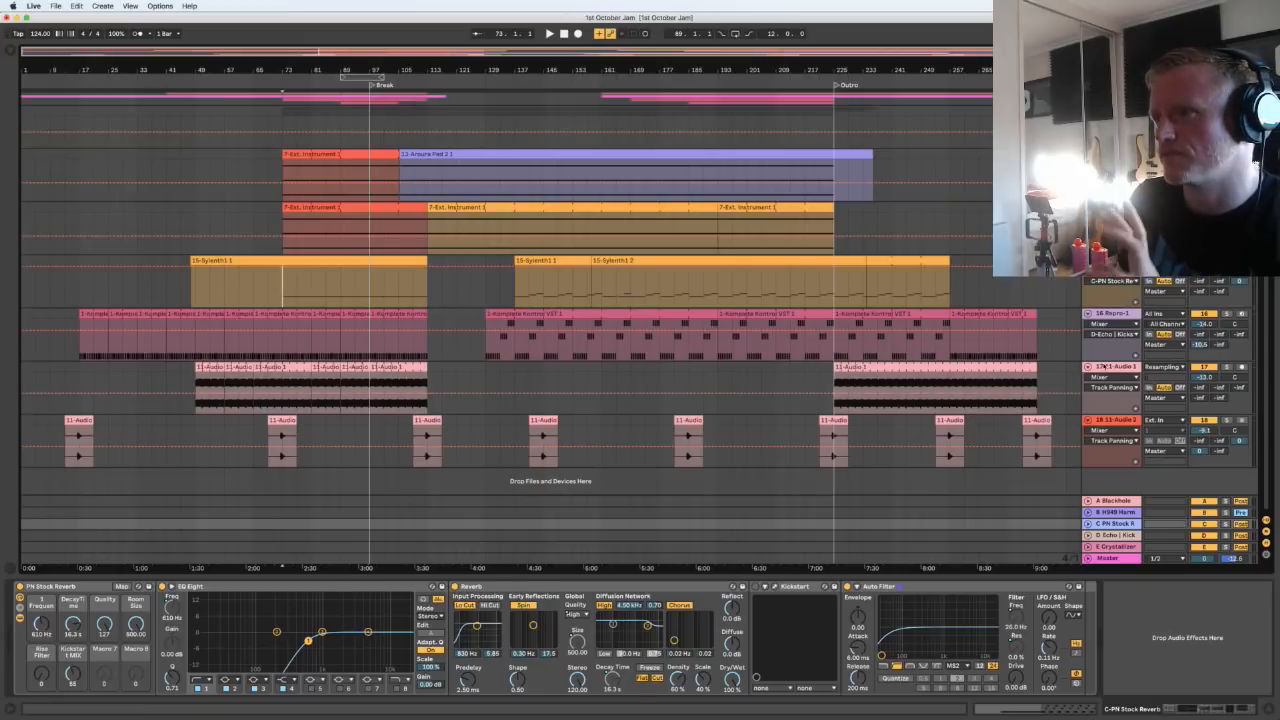
left_click(1104, 367)
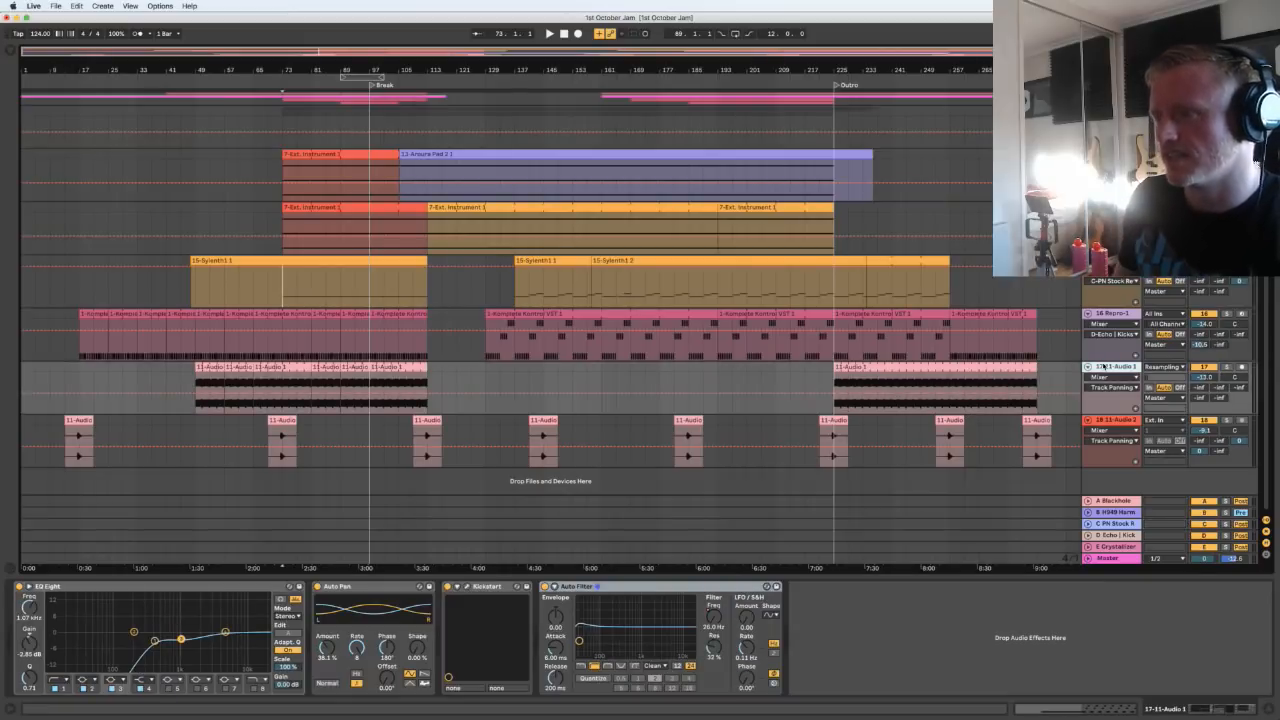
left_click(1228, 367)
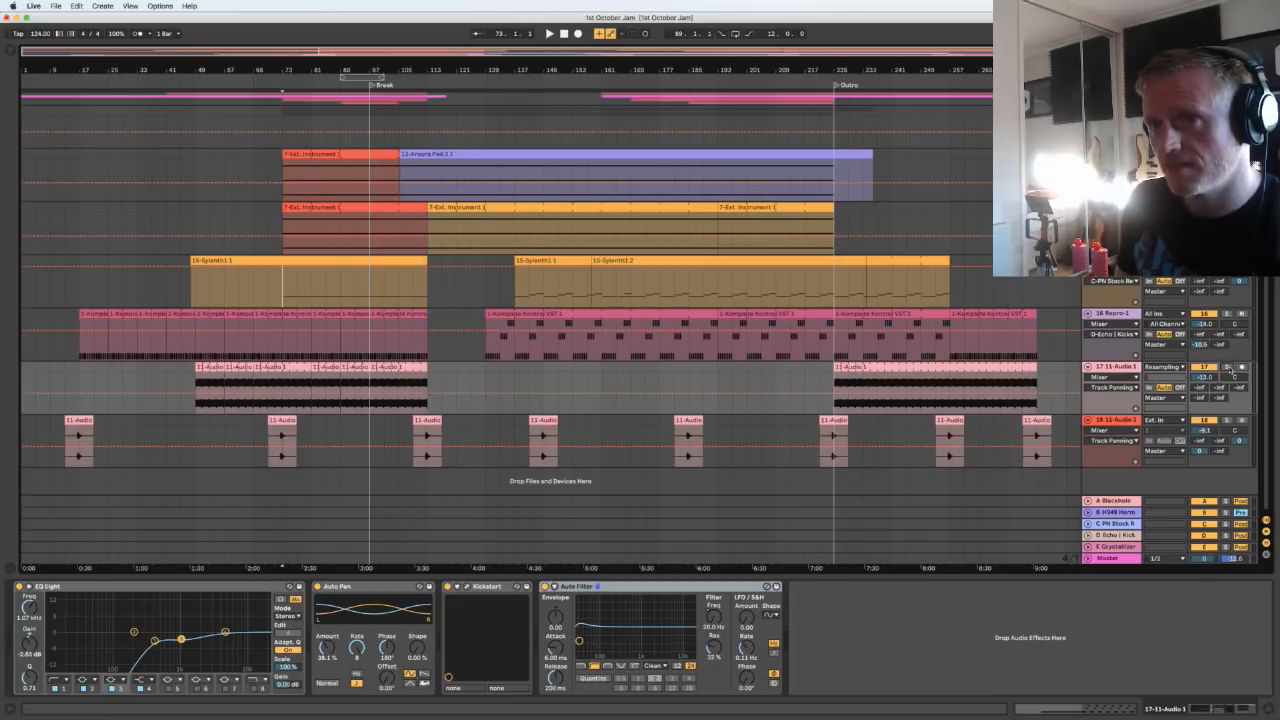
left_click(355, 392)
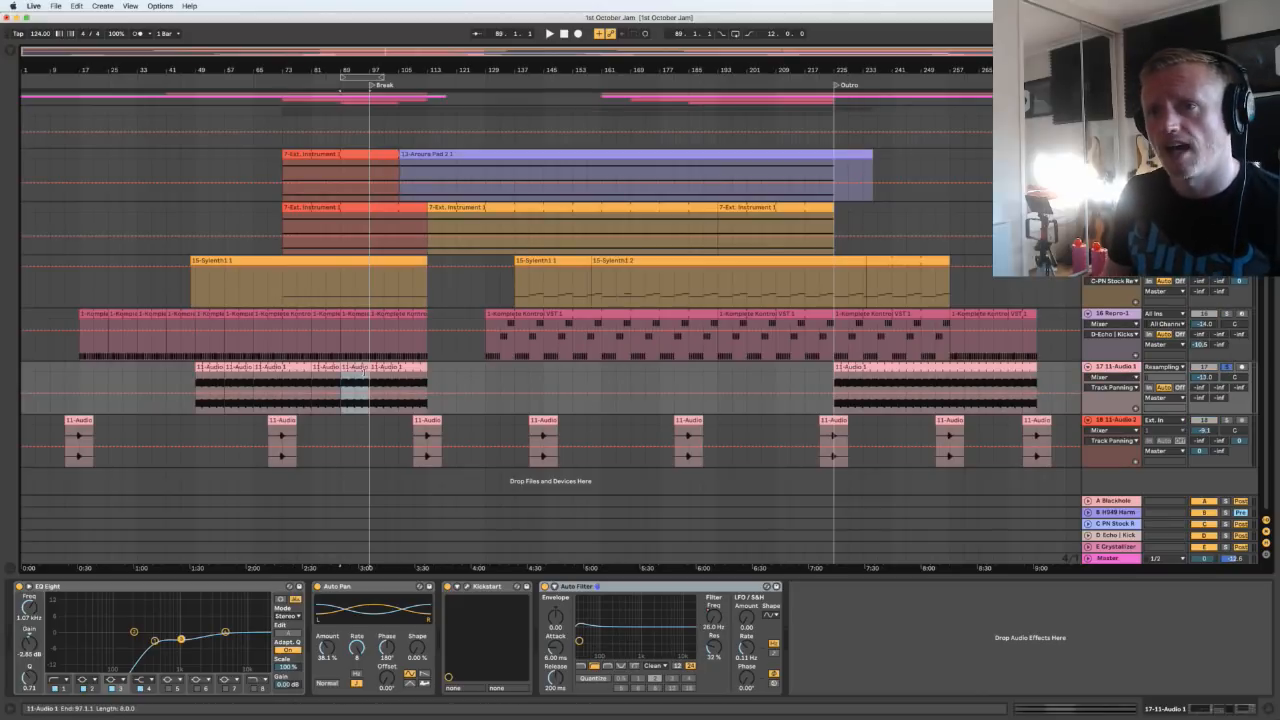
double_click(364, 370)
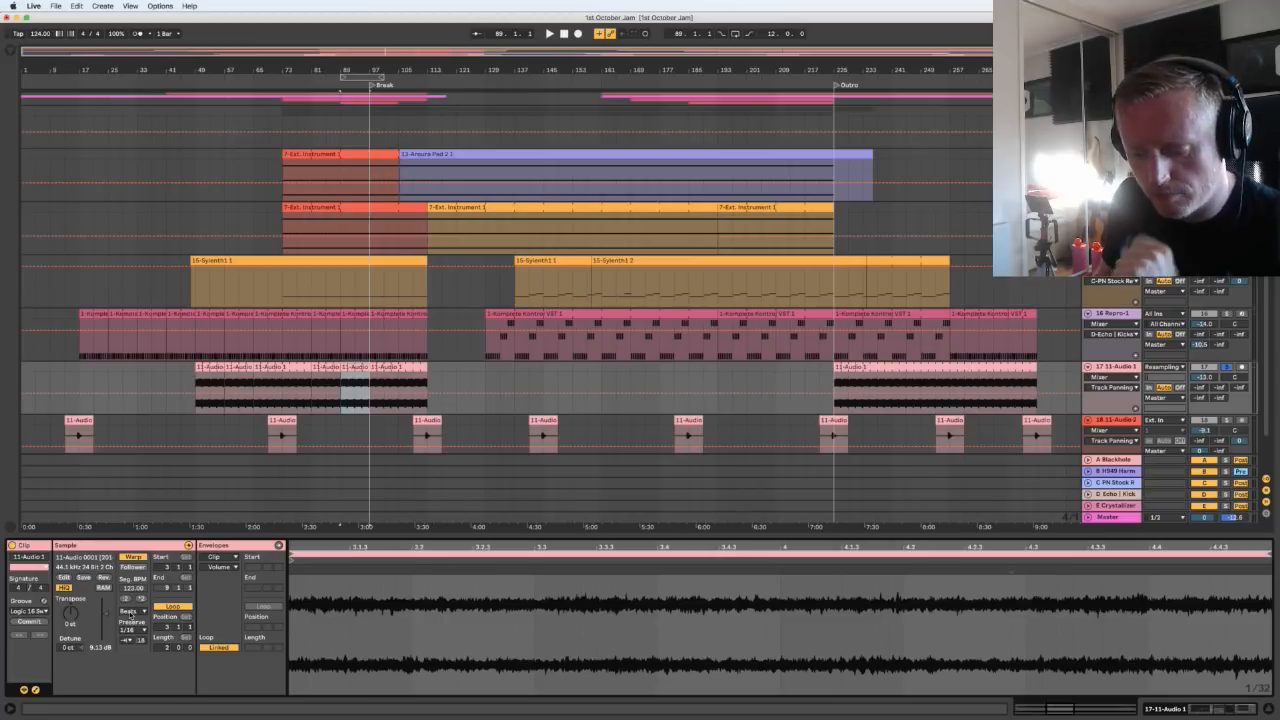
Review the warp modes available for the bar 89 audio clip, keeping Beats selected
left_click(130, 611)
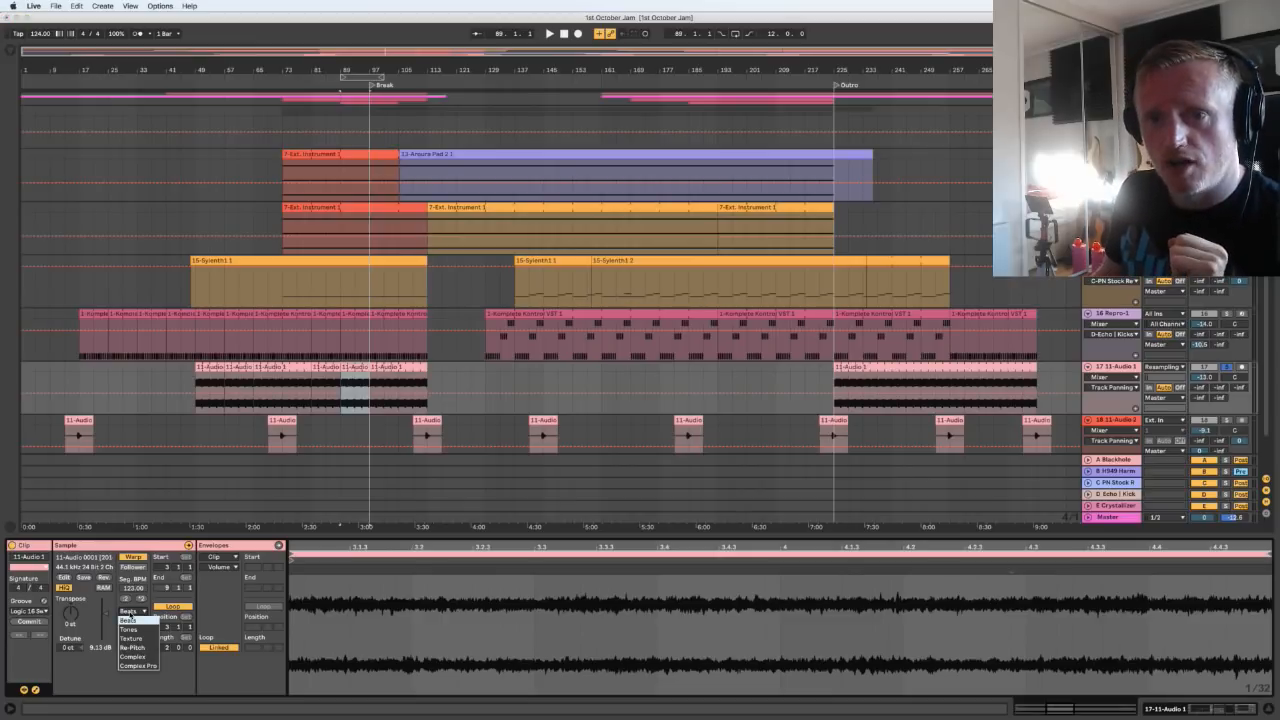
left_click(128, 620)
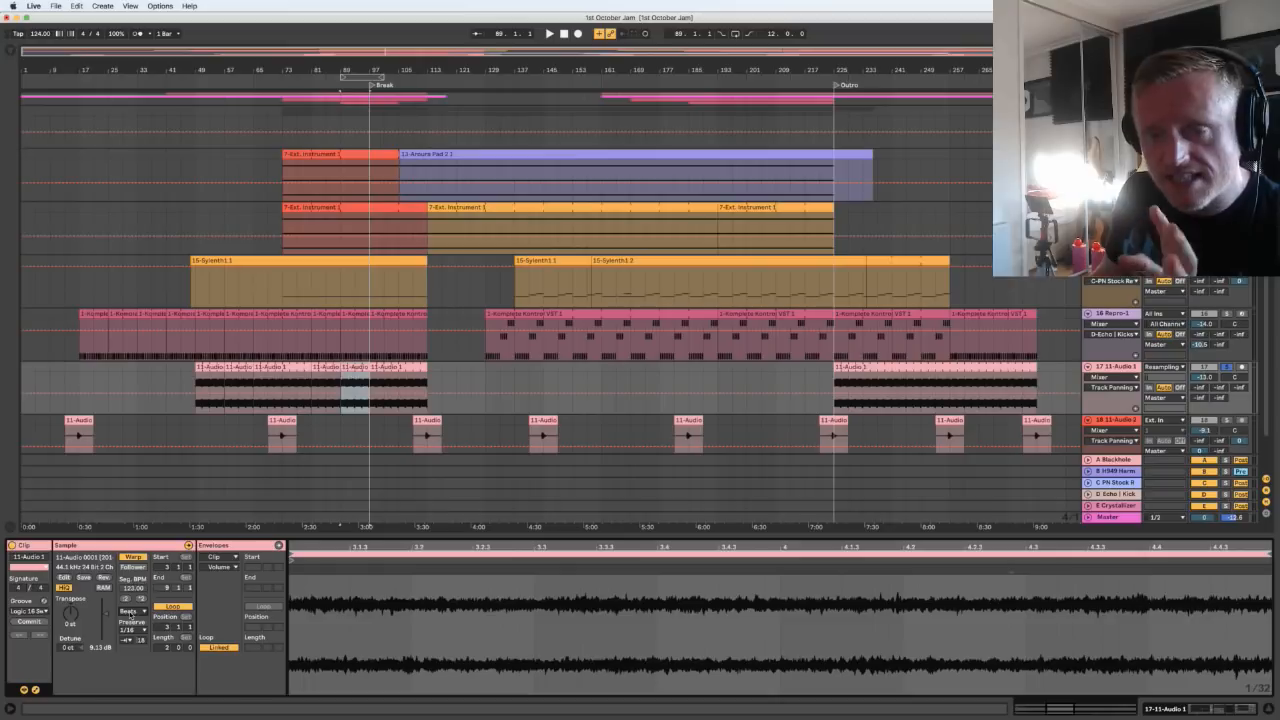
left_click(130, 612)
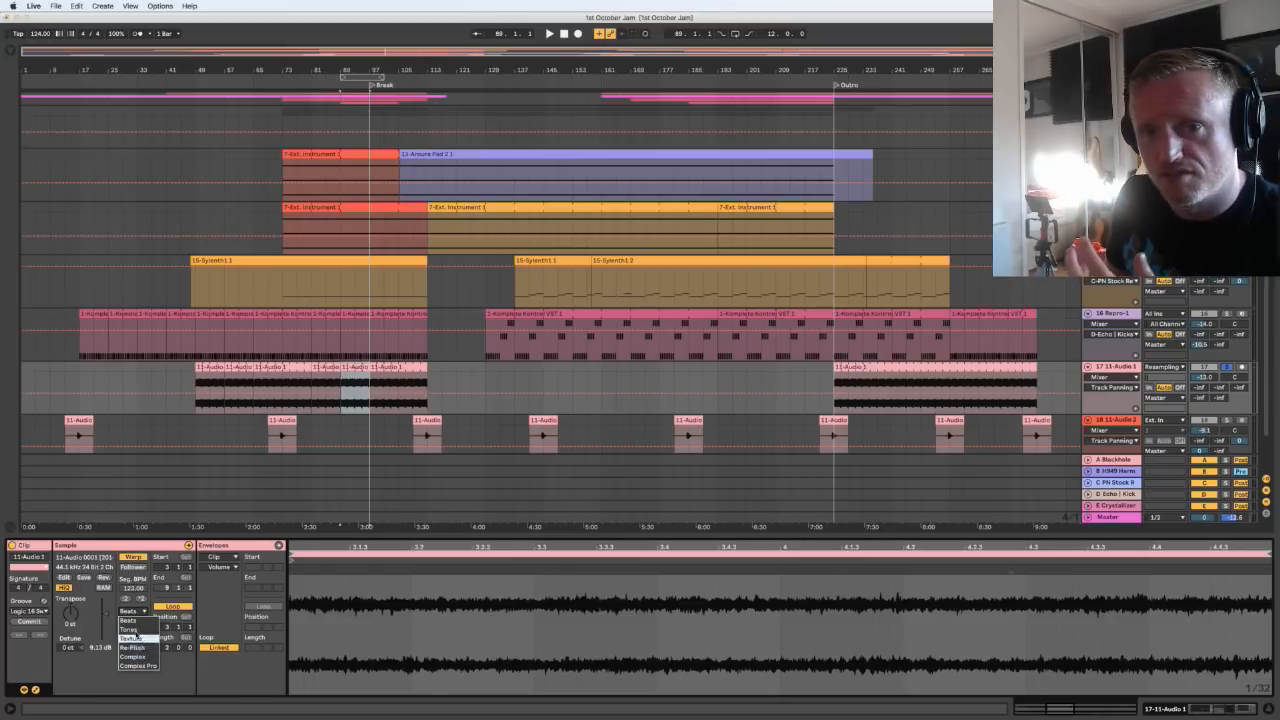
left_click(128, 620)
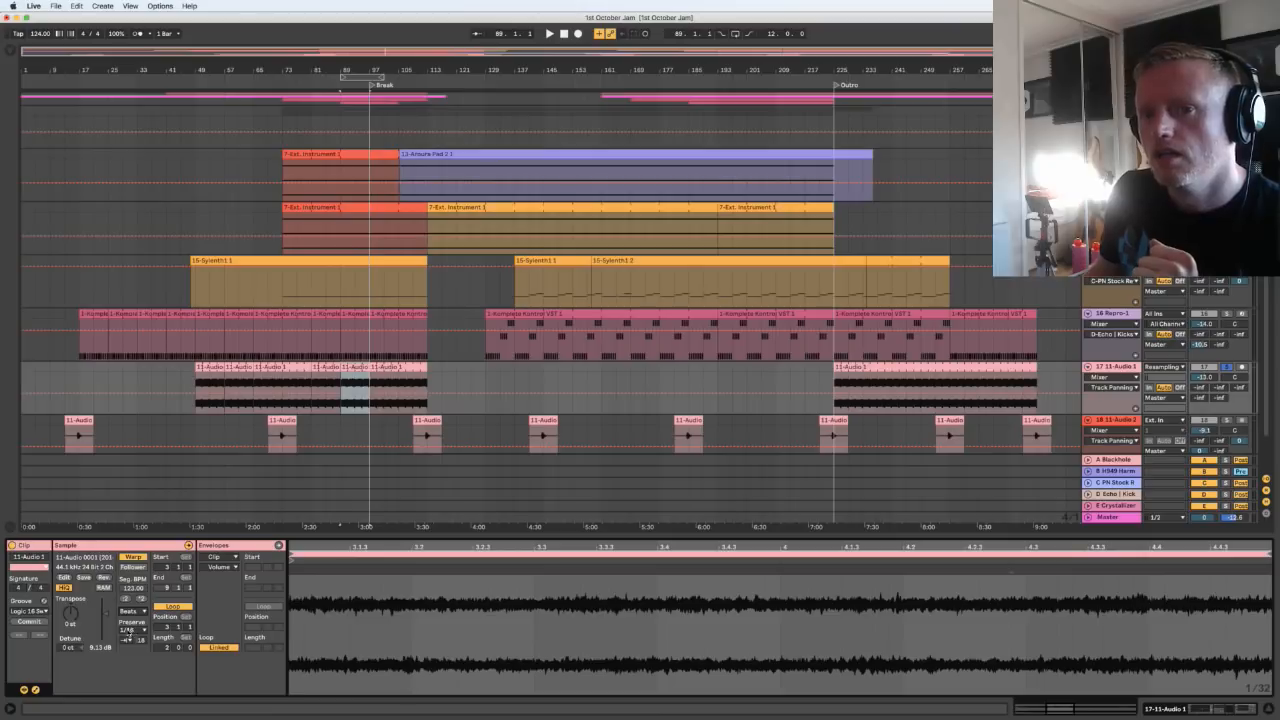
Show the help info and review the clip's transient loop mode and Preserve options, keeping 1/16
left_click(124, 643)
left_click(125, 643)
key("F11")
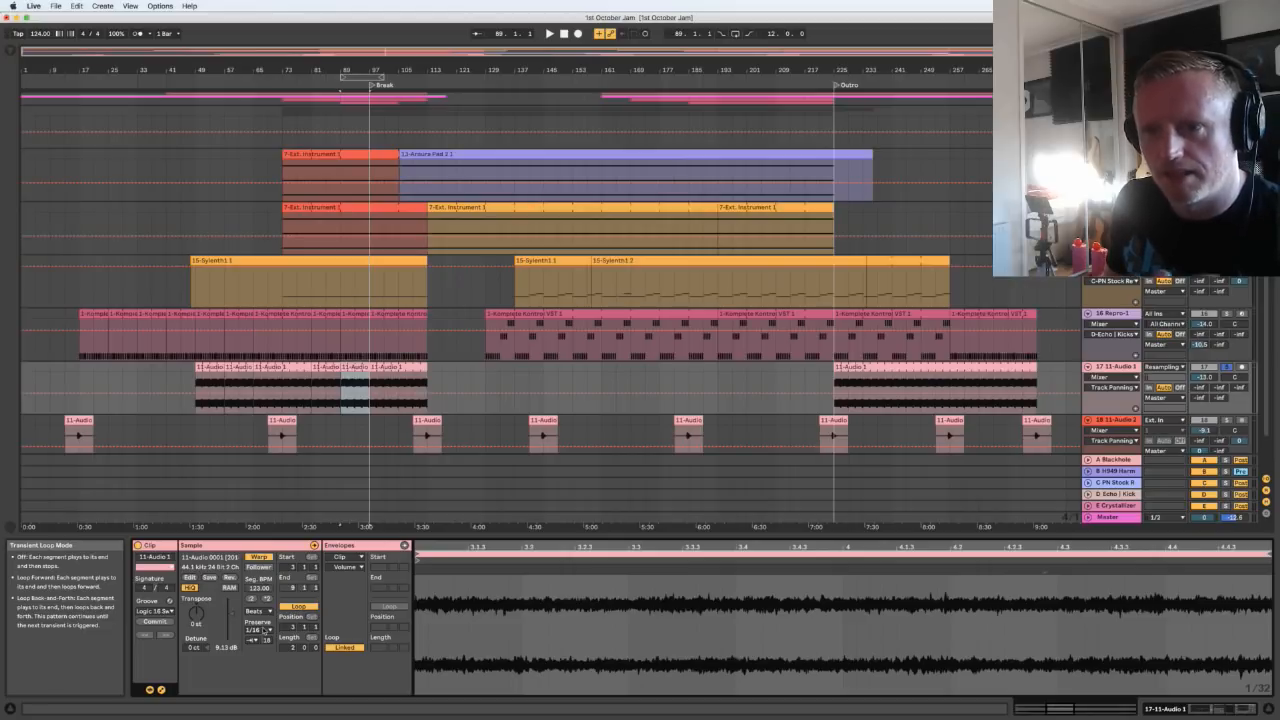
left_click(265, 630)
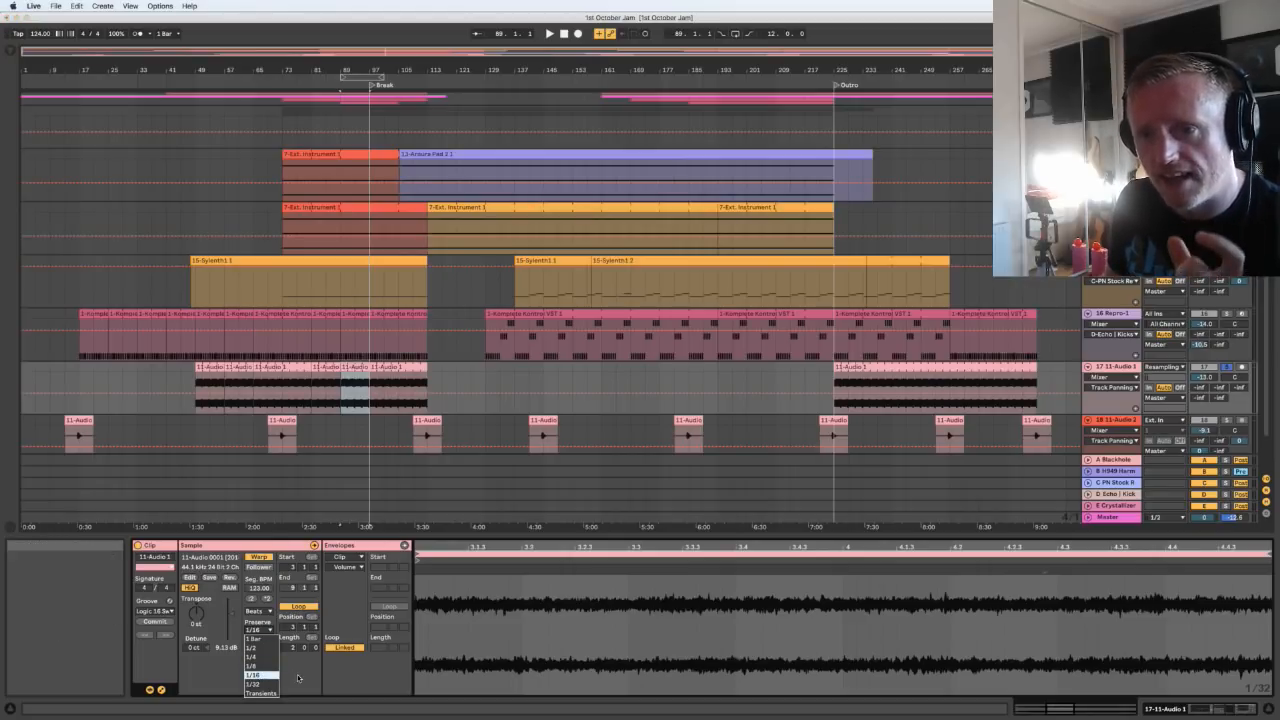
left_click(251, 675)
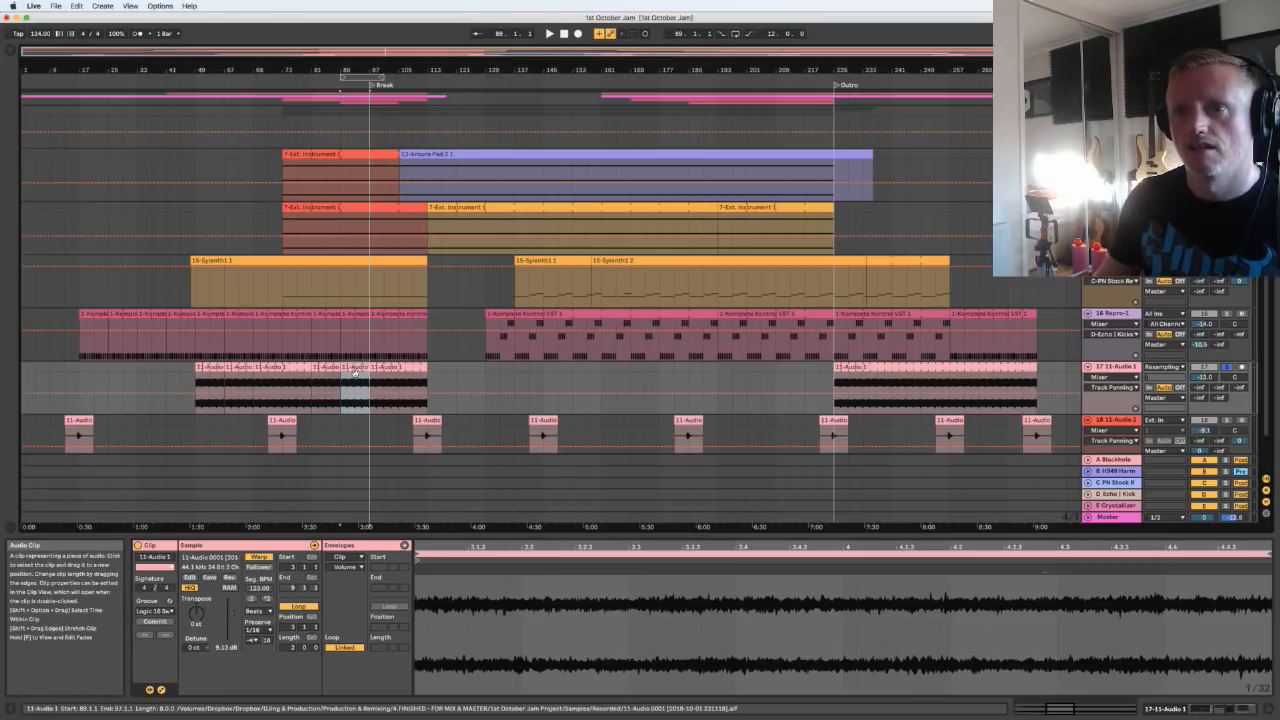
Audition the clip looped from bar 89 to 97, try transposing it and reset the transposition to 0 st
key("space")
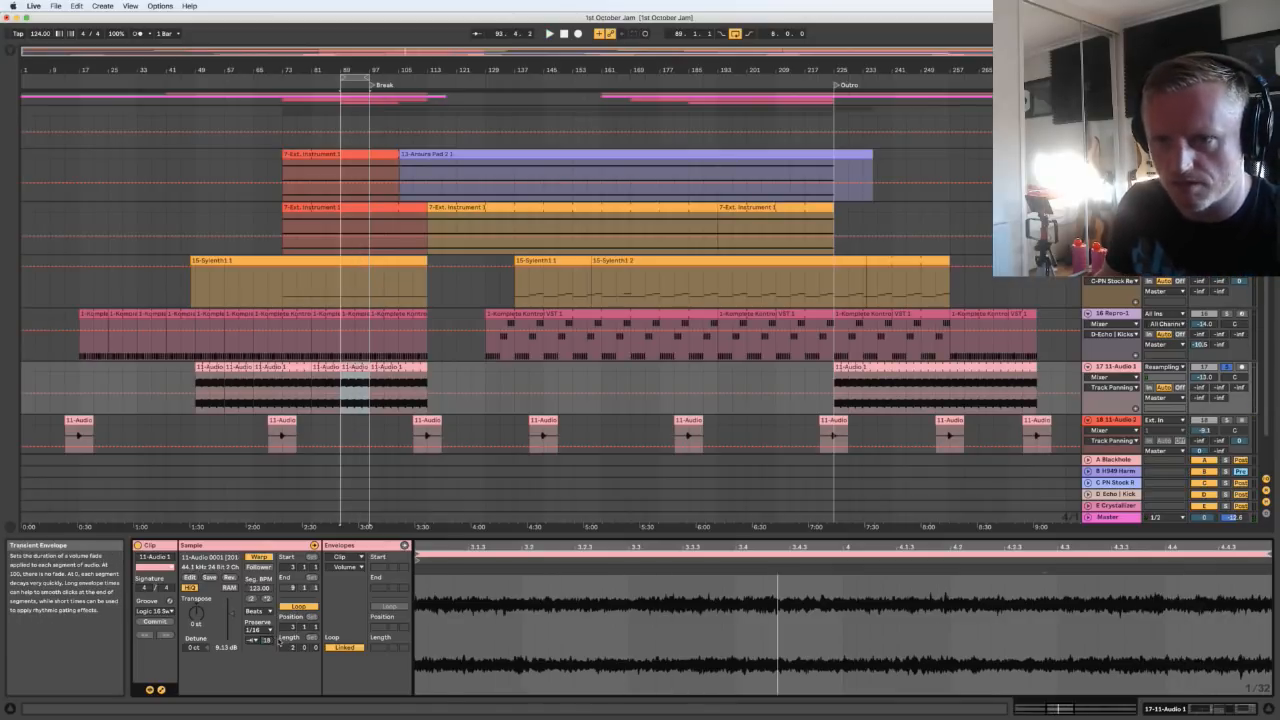
left_click(197, 616)
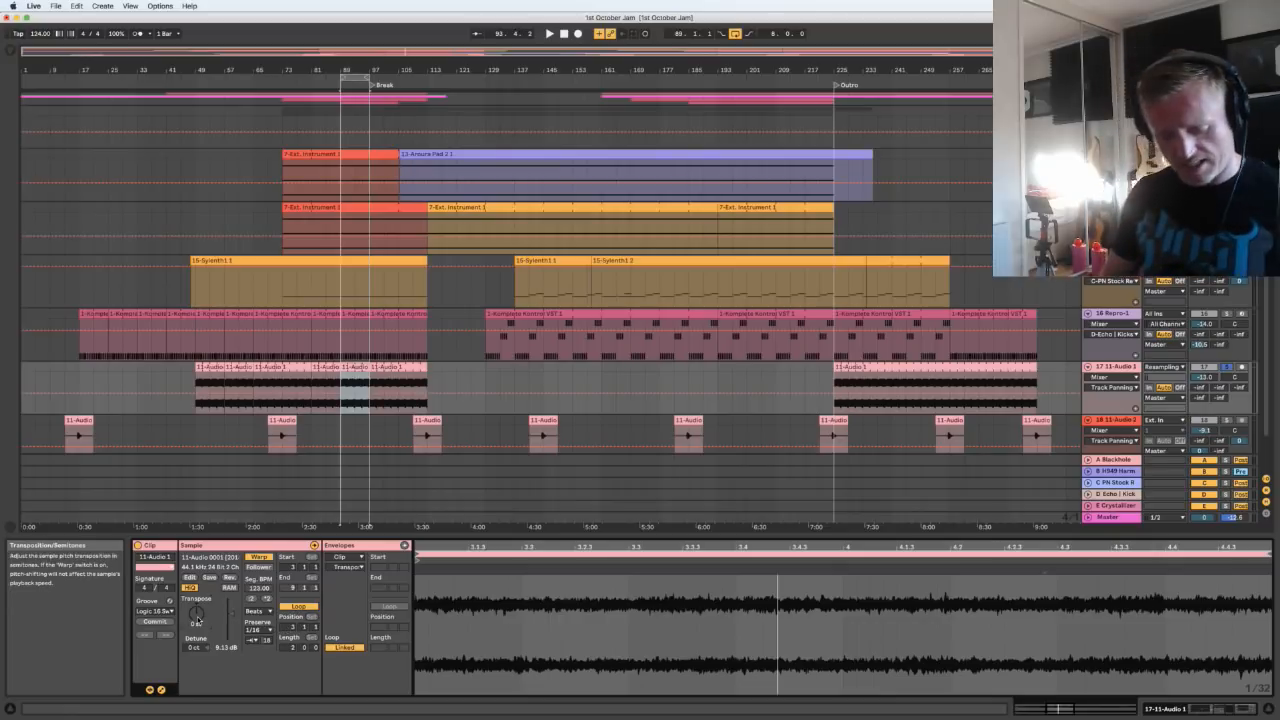
left_click_drag(197, 621, 197, 622)
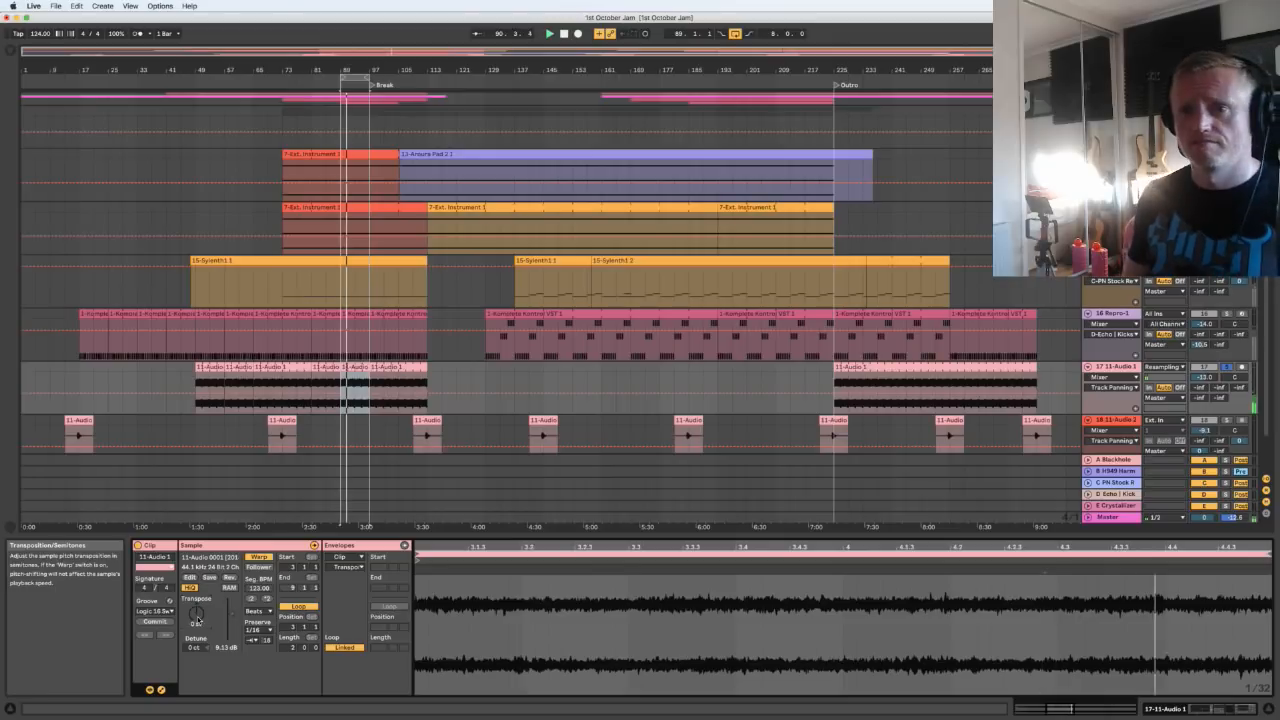
double_click(197, 619)
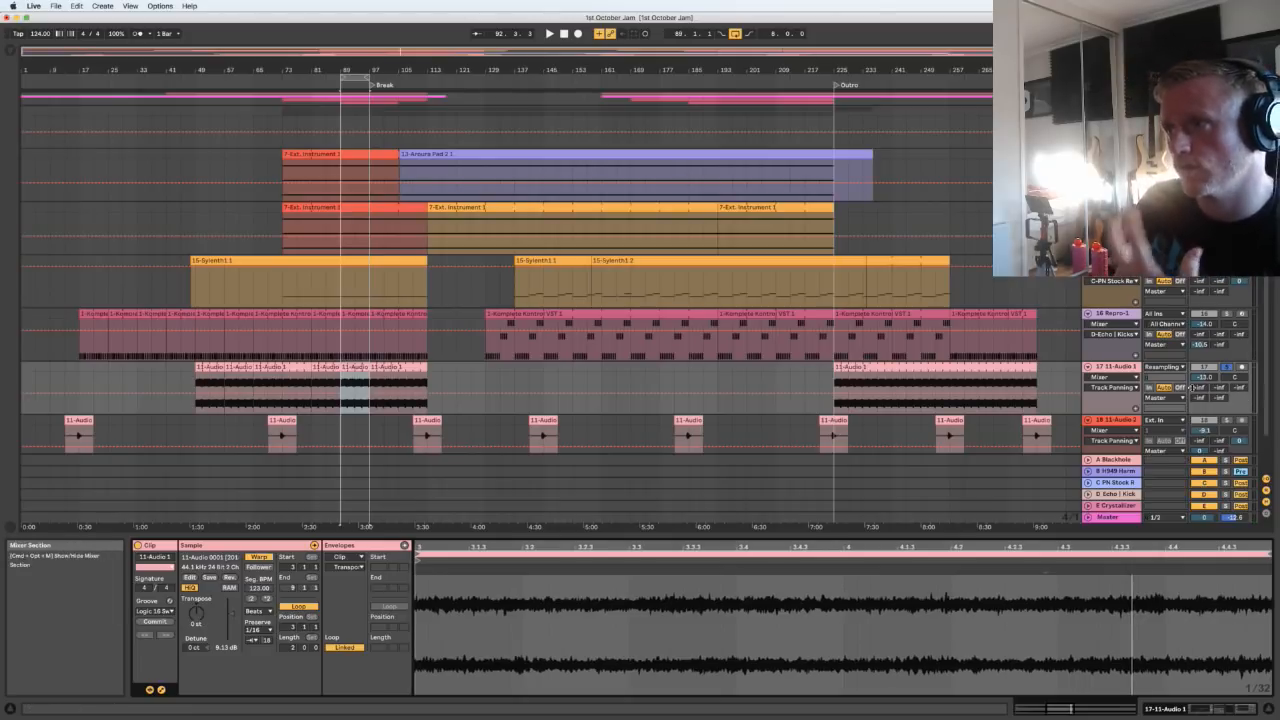
Unsolo resampled audio track 17, audition the looped section from bar 89 and raise the track's volume
left_click(1228, 367)
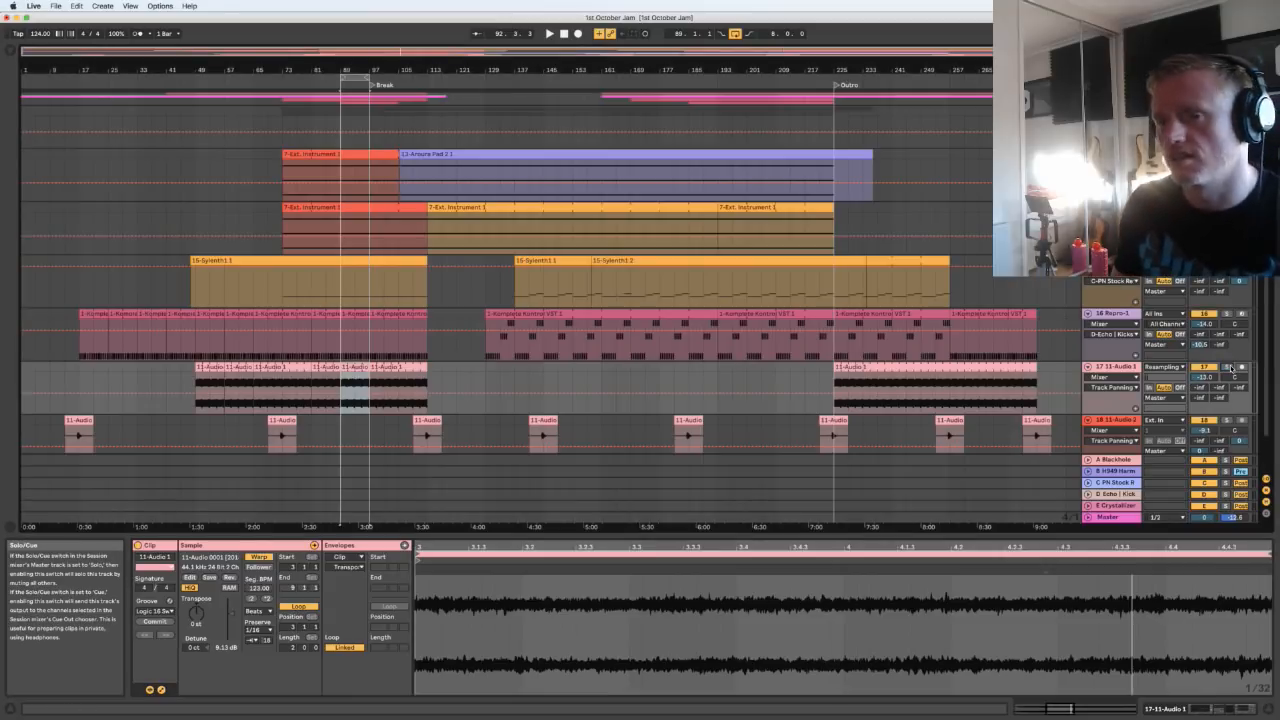
scroll(1215, 380, "up", 1)
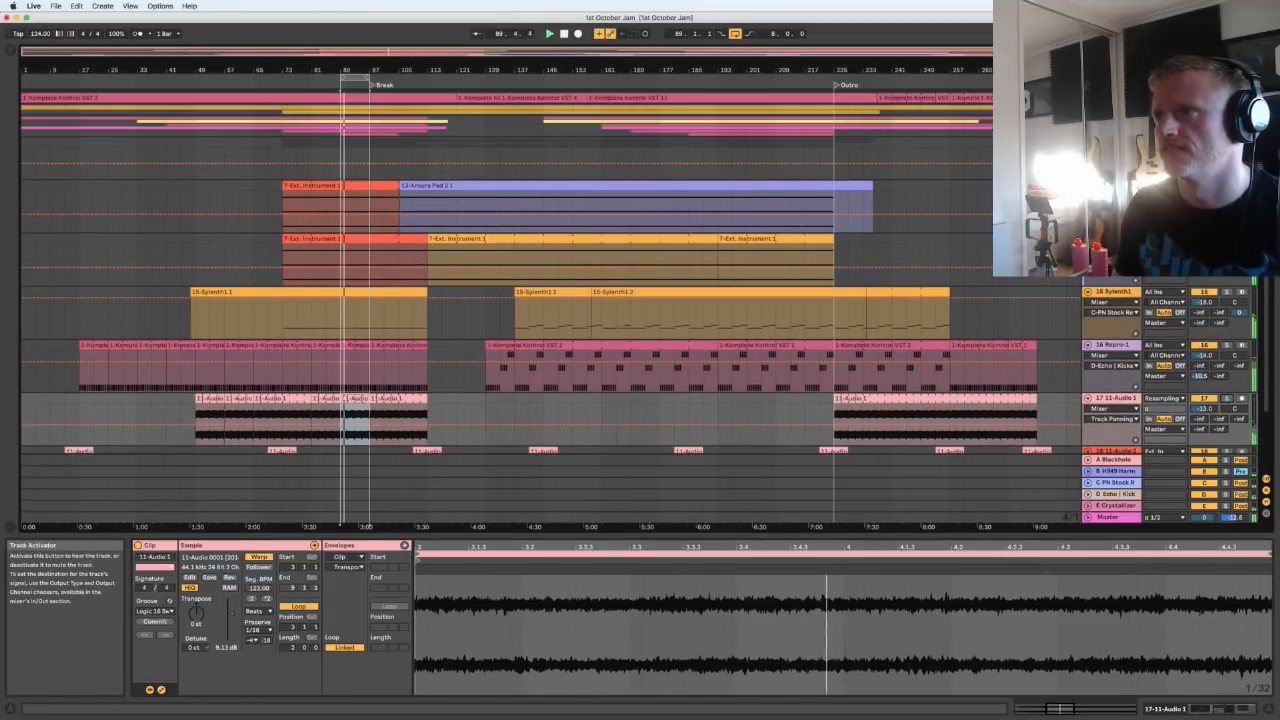
scroll(1205, 396, "down", 1)
left_click_drag(1204, 392, 1204, 381)
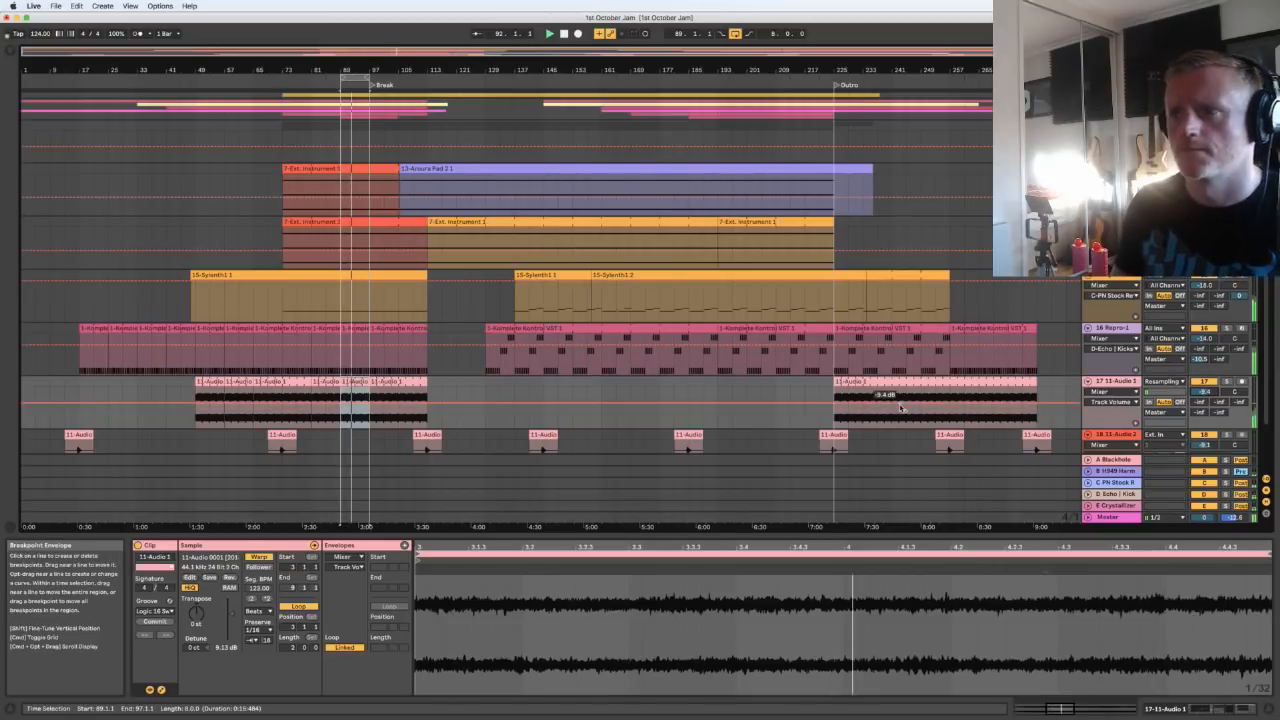
scroll(945, 408, "down", 2)
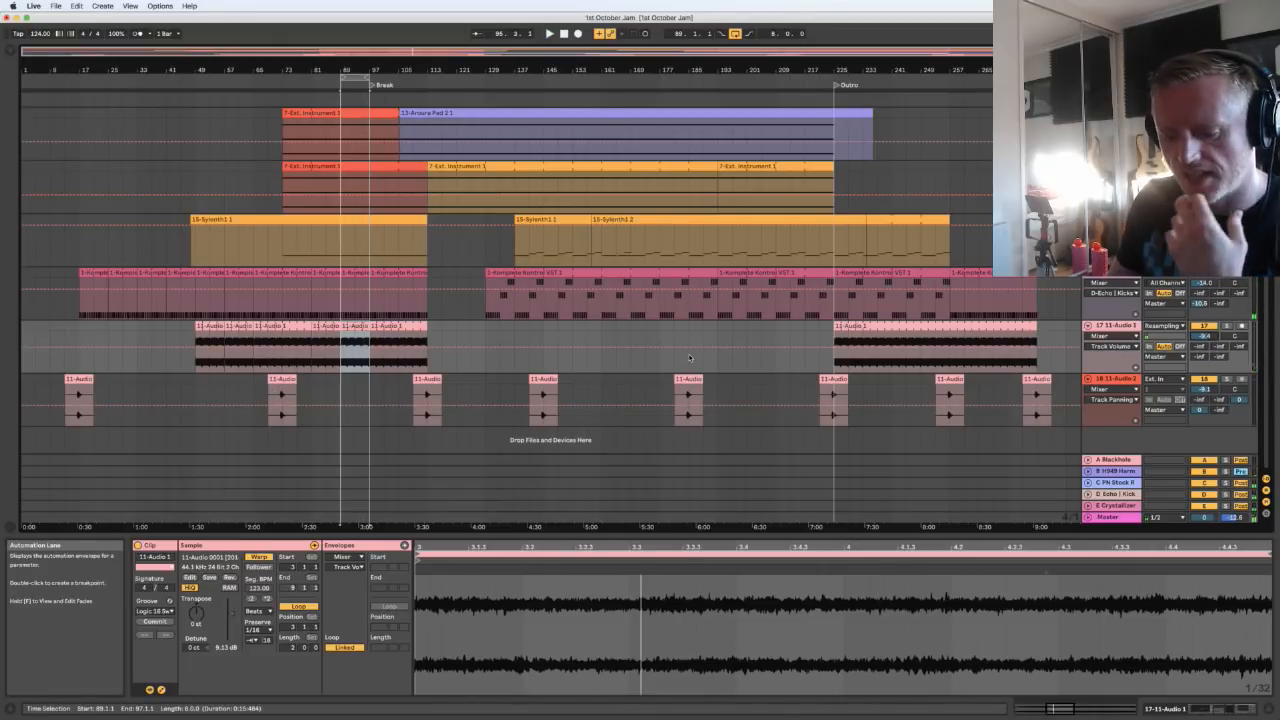
Open audio track 18's clip at bar 69, audition it soloed and unsolo the track
left_click(262, 390)
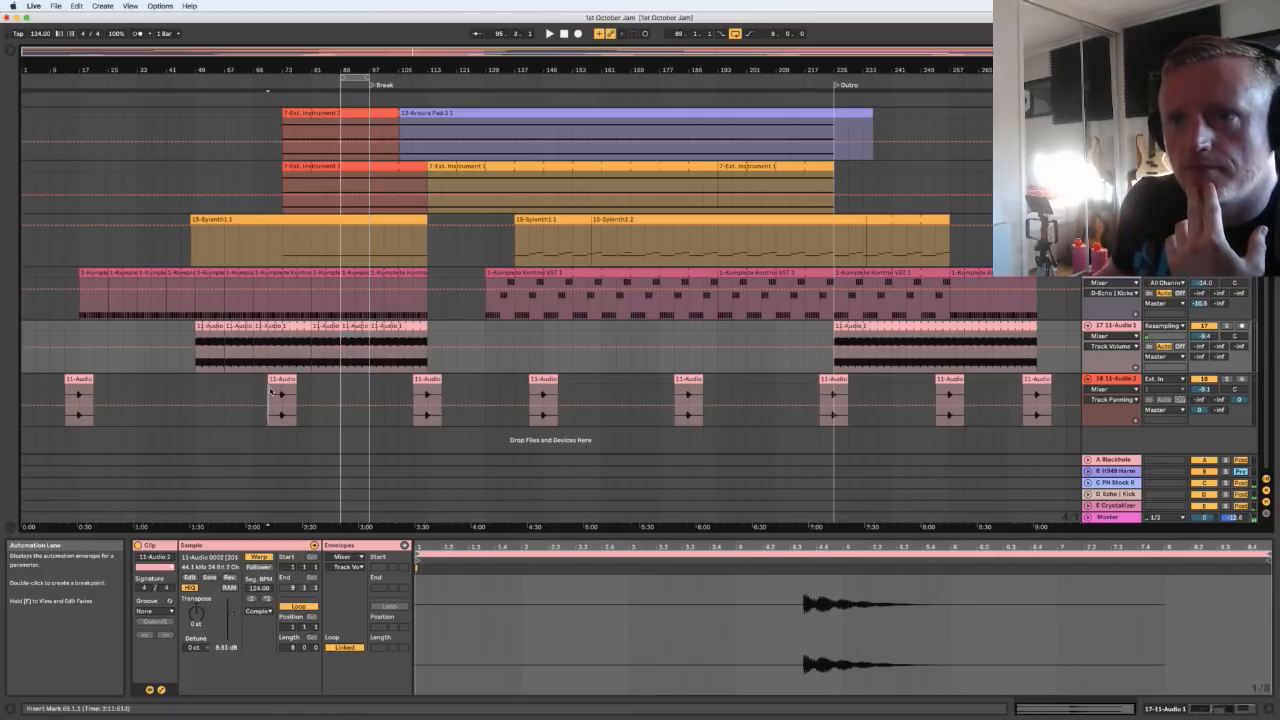
left_click(1228, 380)
key("space")
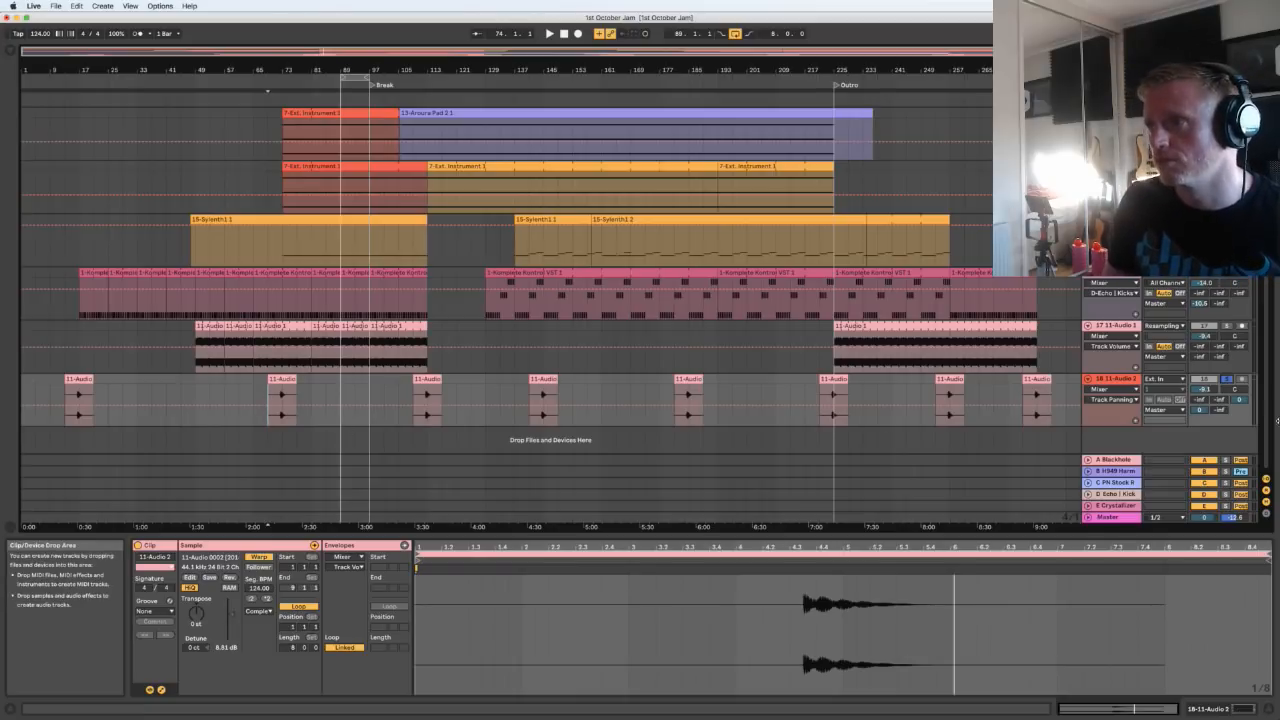
left_click(1229, 381)
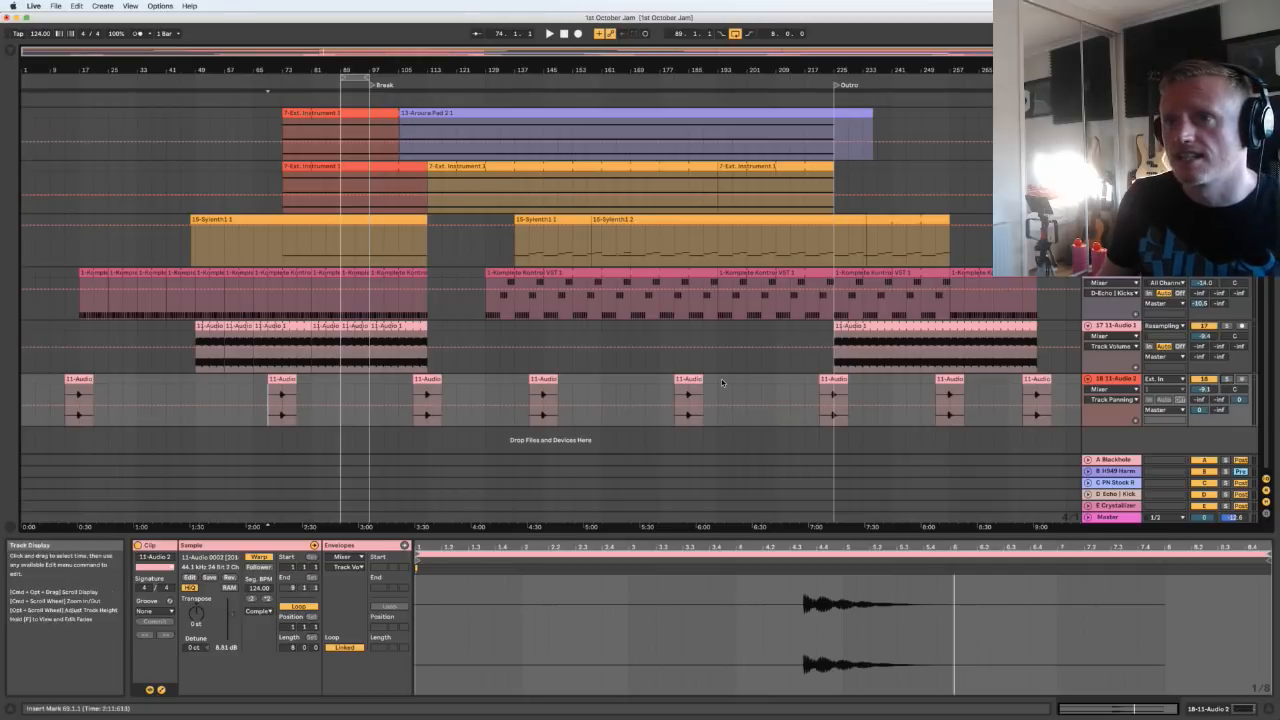
Display the Aroura Pad 2 track's device chain and audition the arrangement from bars 73 and 105
scroll(801, 331, "up", 4)
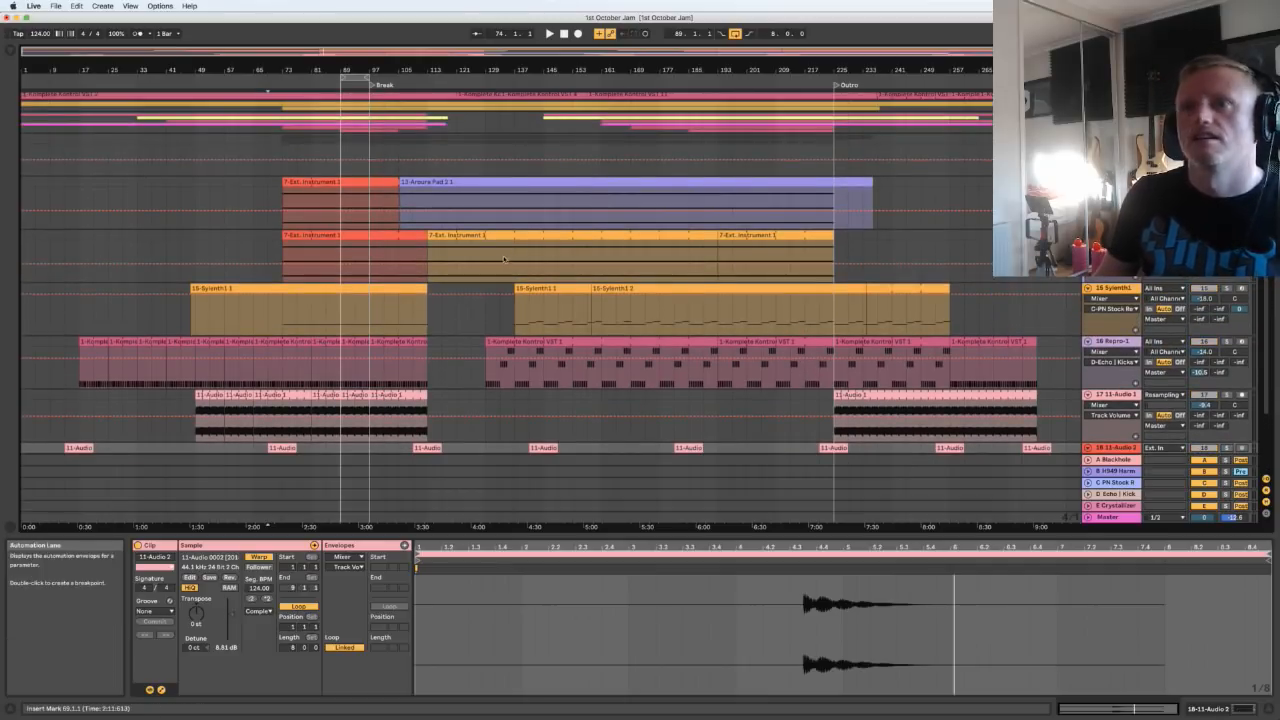
double_click(1113, 182)
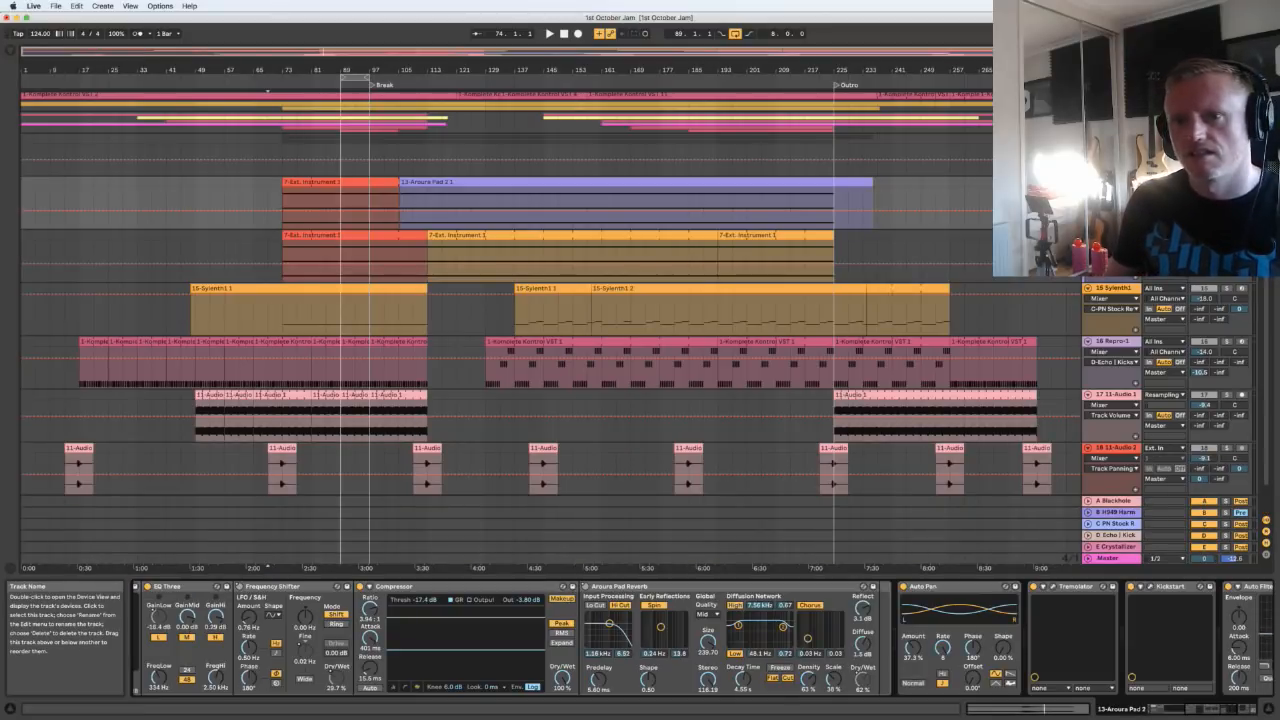
scroll(582, 661, "left", 10)
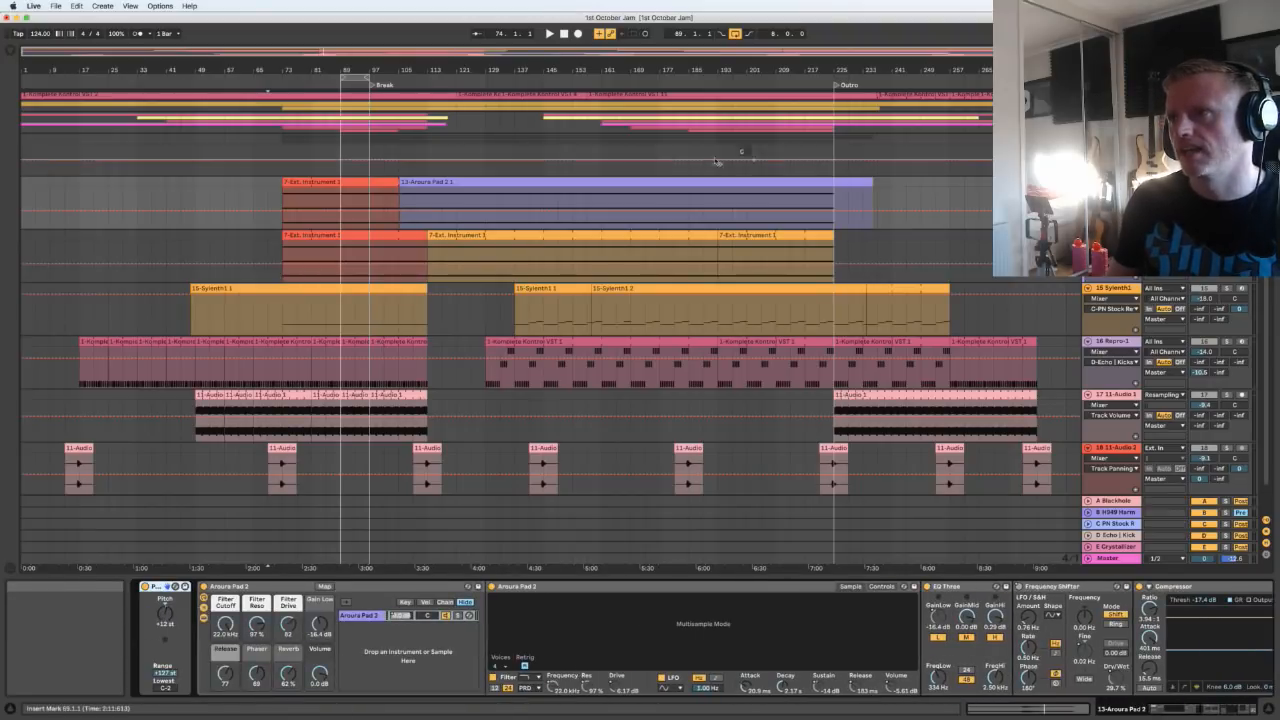
left_click(295, 193)
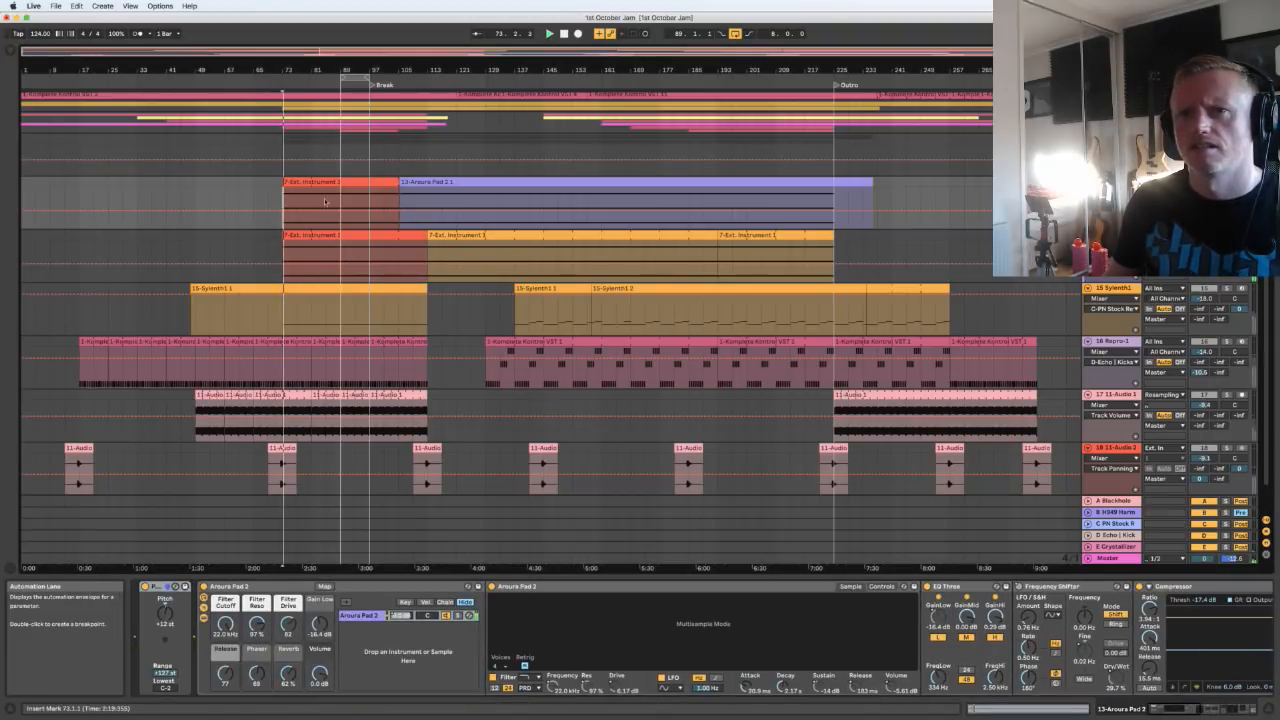
left_click(399, 201)
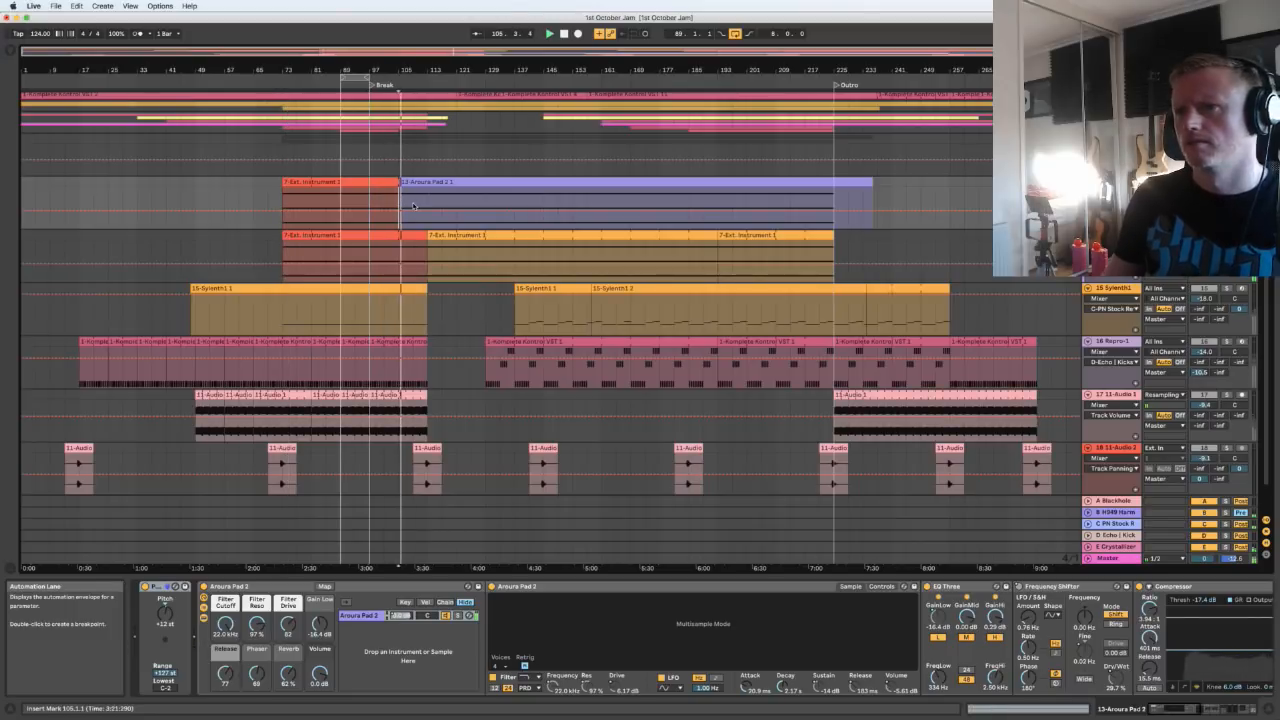
Show the notes and envelope of the Aroura Pad 2 clip at bar 105 and display the track's Tremolator automation
double_click(595, 192)
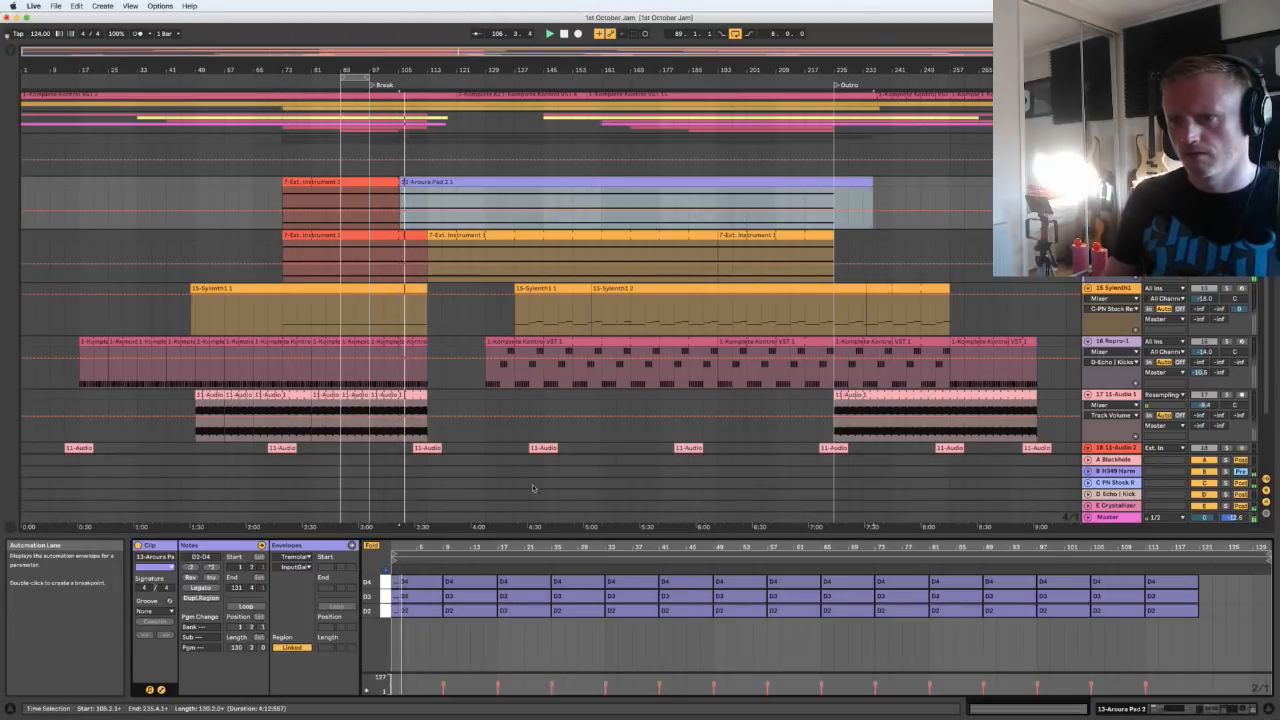
left_click(351, 546)
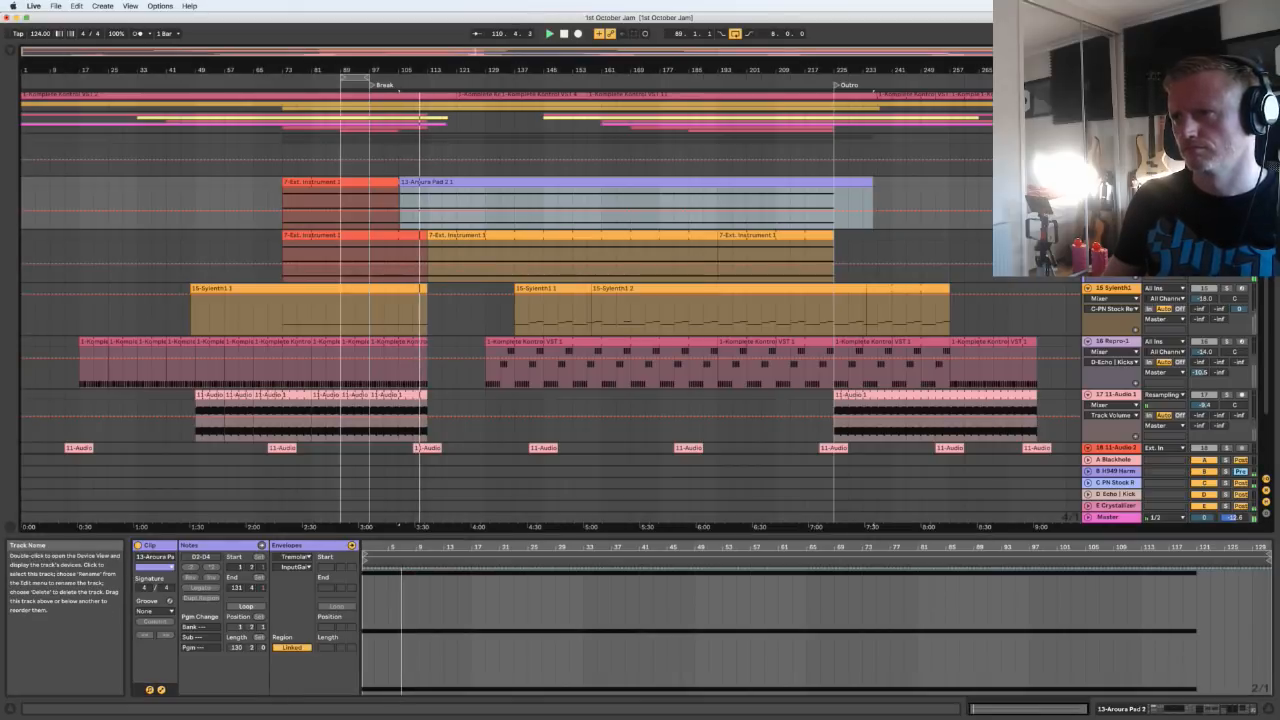
left_click(1114, 203)
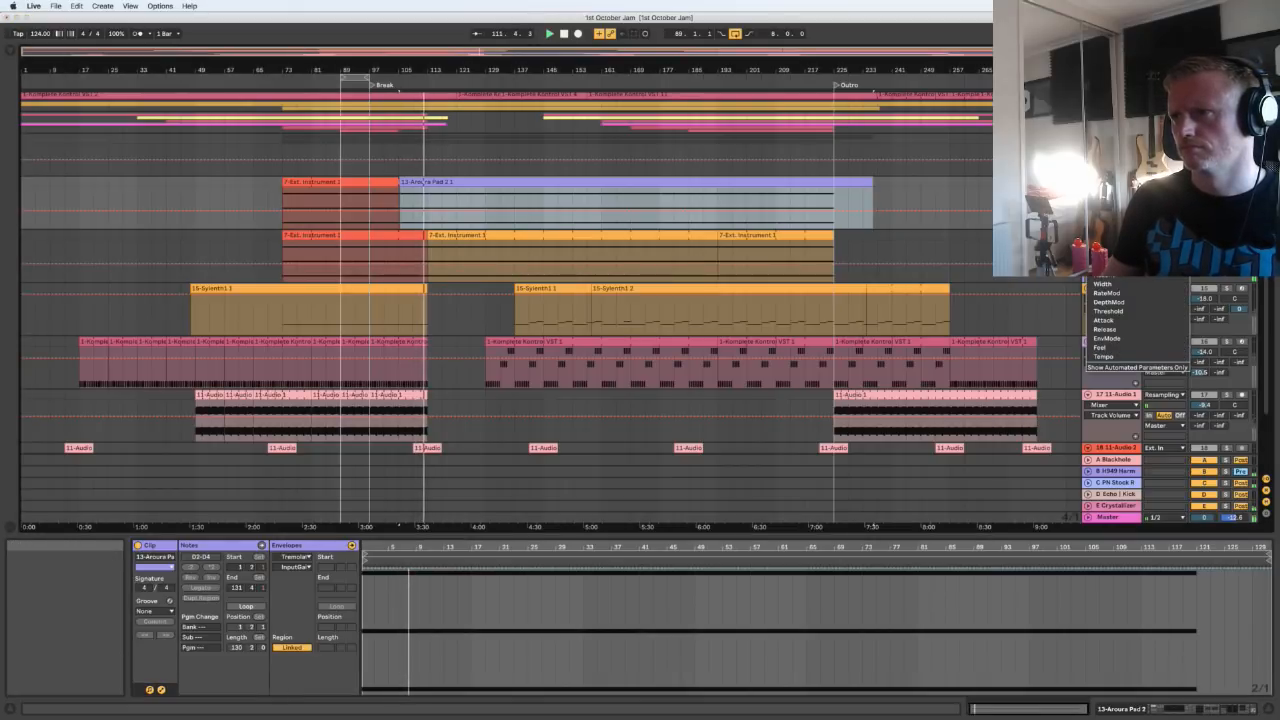
left_click(1114, 216)
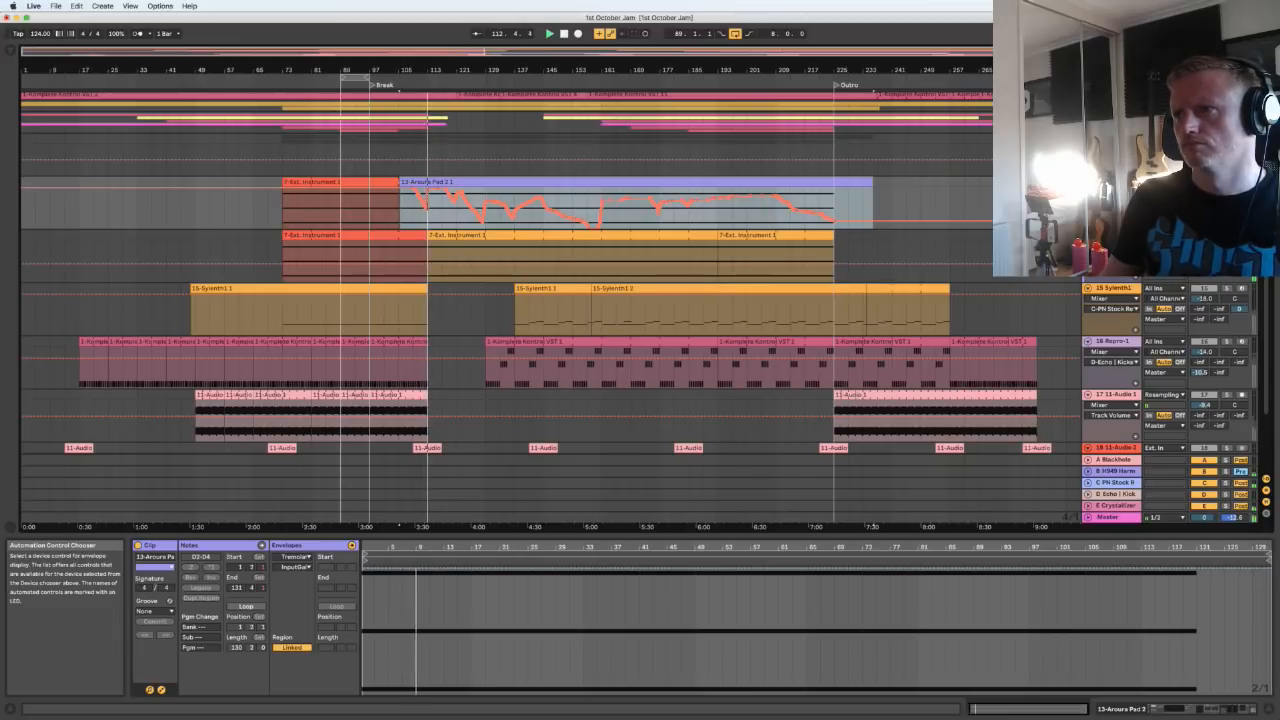
Open the Tremolator plug-in from the pad track's device chain and inspect its Depth control during playback
double_click(1112, 182)
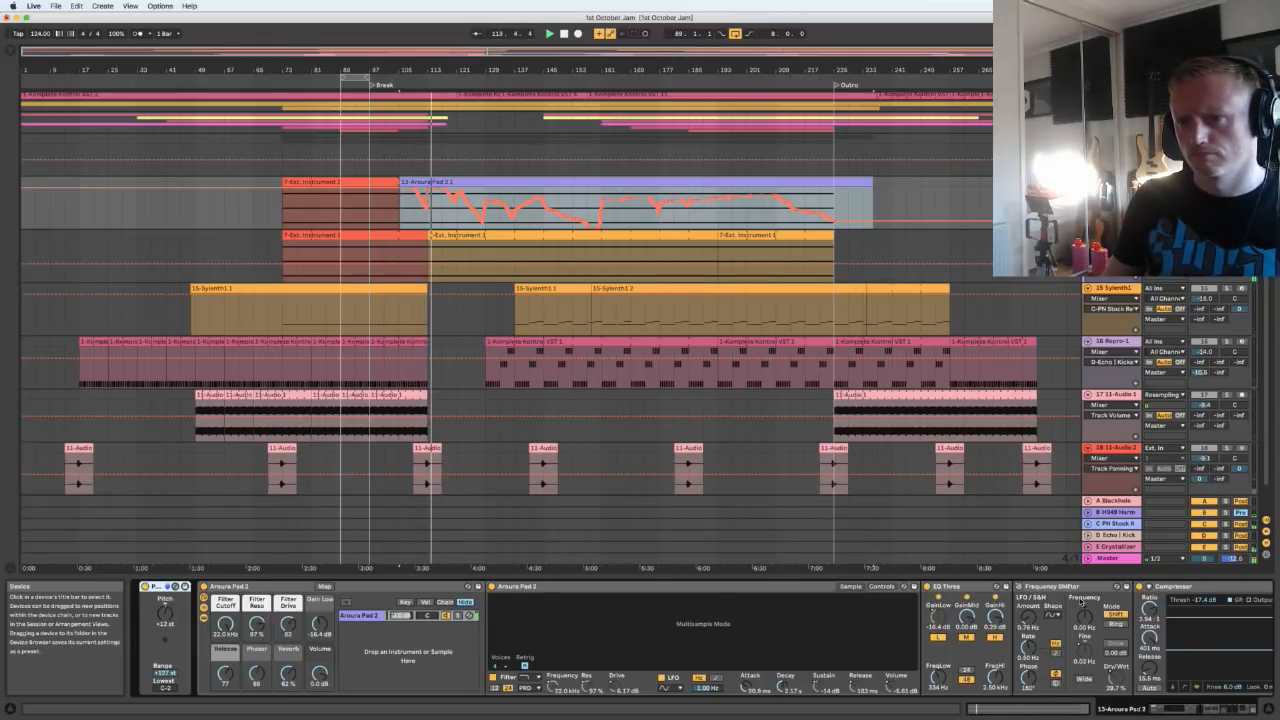
scroll(1082, 601, "right", 5)
scroll(1082, 601, "right", 2)
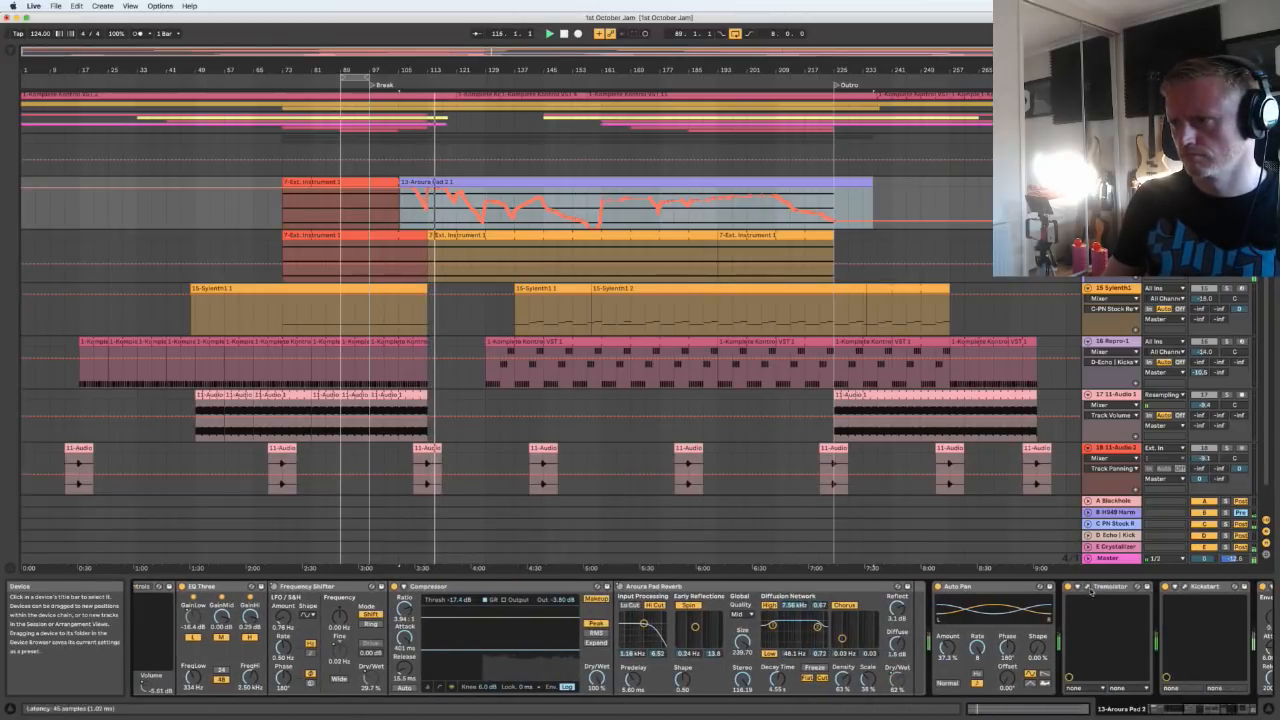
left_click(1088, 587)
left_click_drag(410, 159, 377, 288)
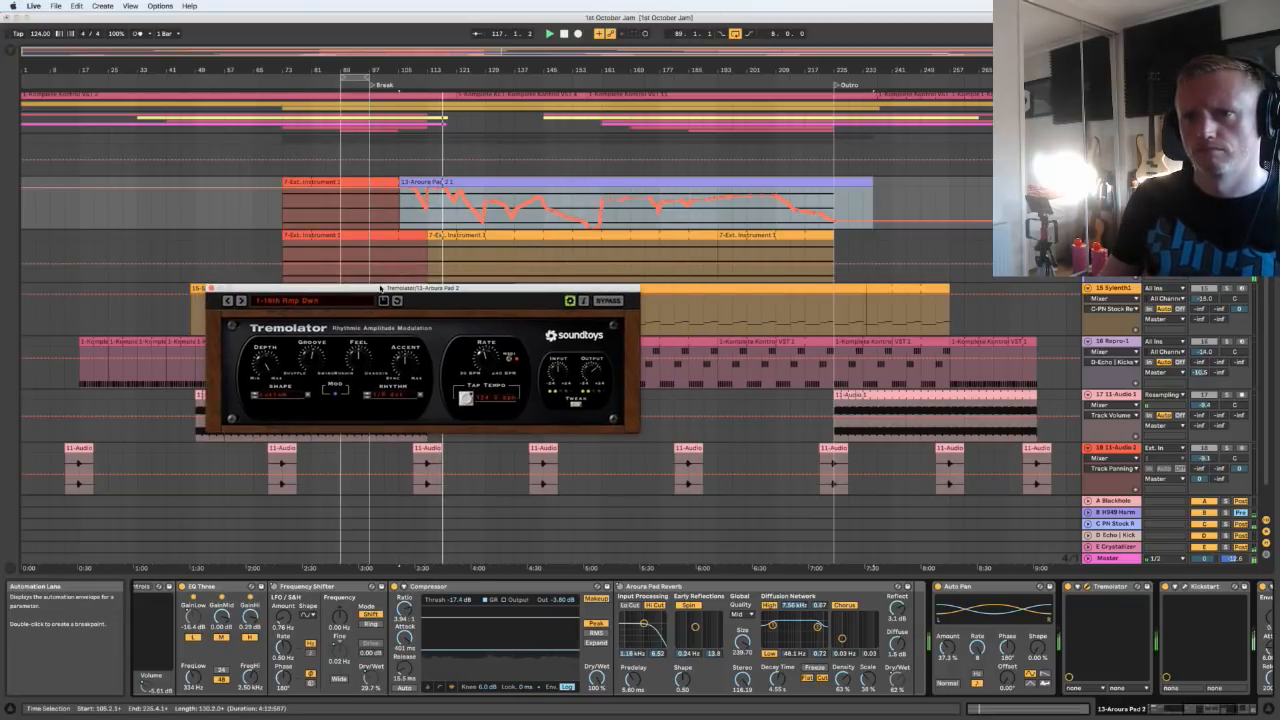
left_click(262, 370)
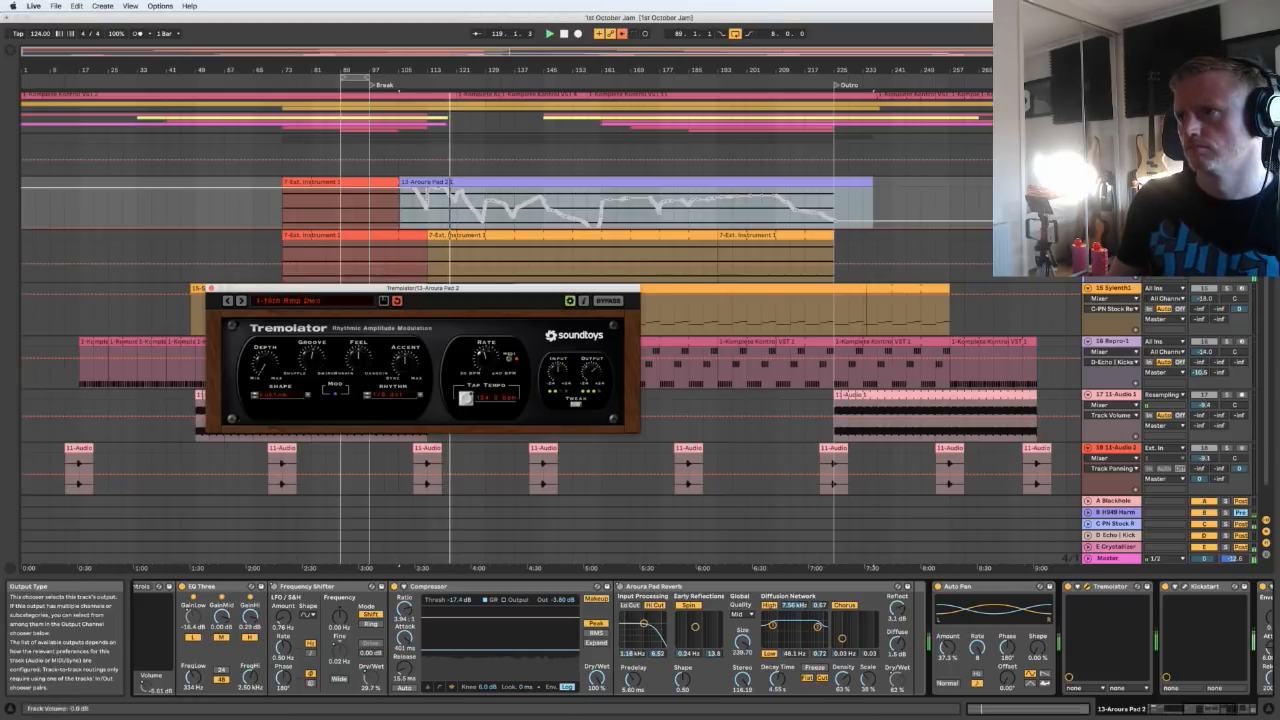
left_click(655, 278)
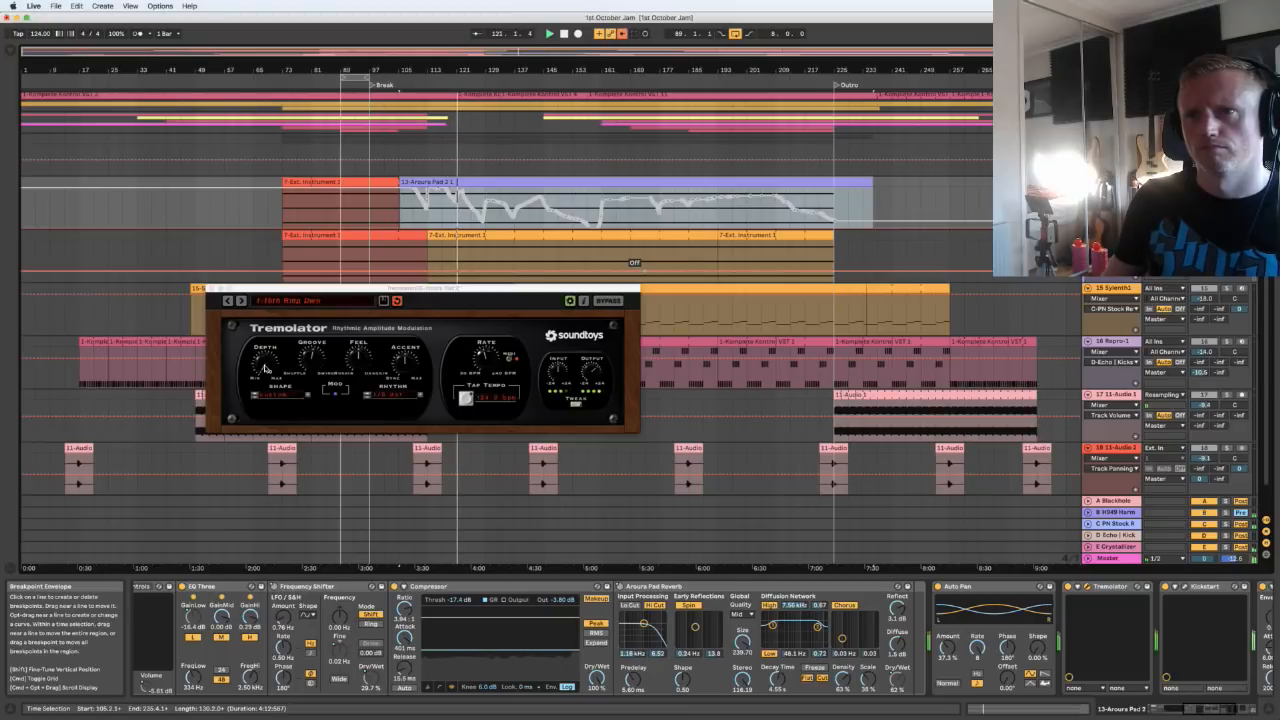
Review the Aroura Pad 2 clip's MIDI Ctrl pitch bend envelope and return to its notes
double_click(664, 192)
left_click(293, 557)
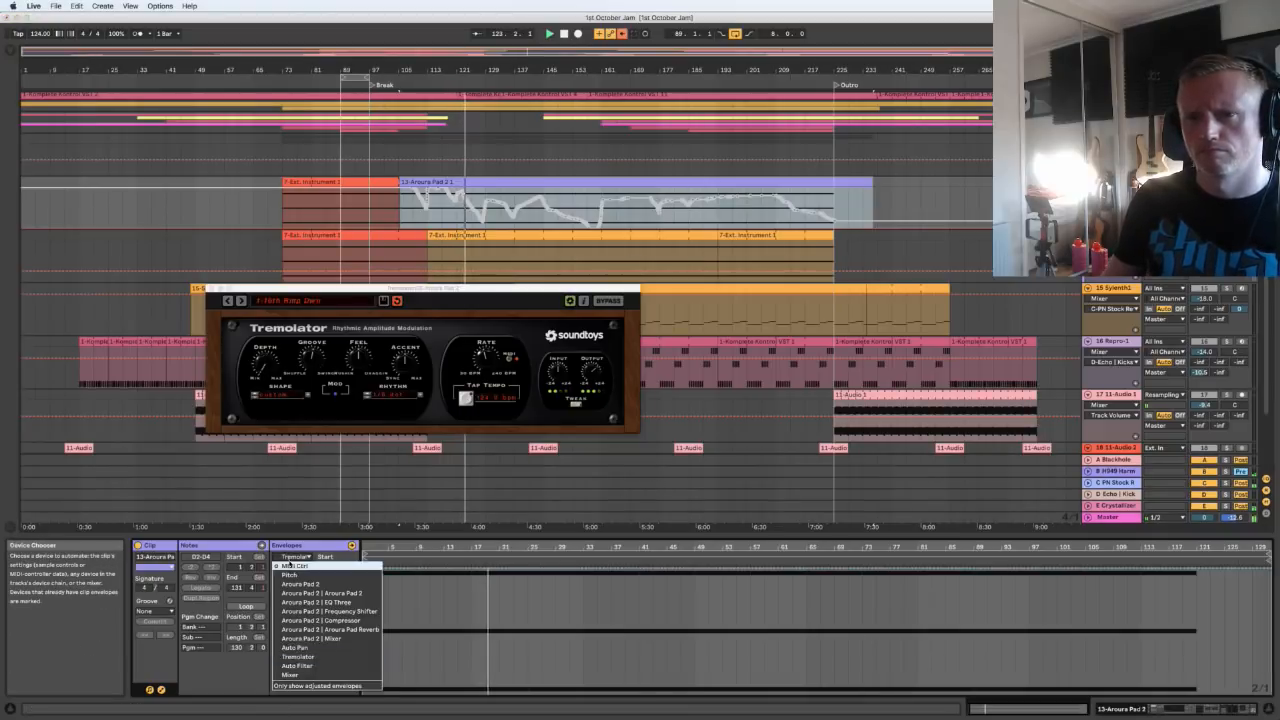
left_click(290, 566)
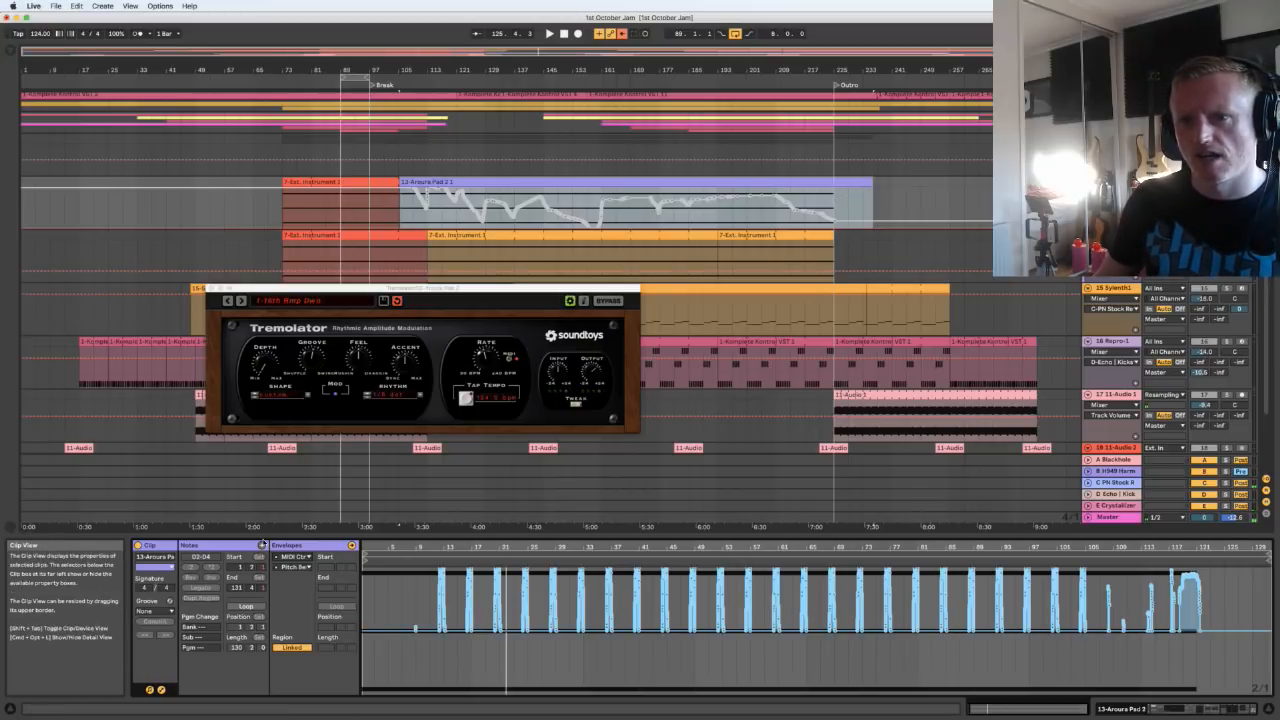
left_click(214, 546)
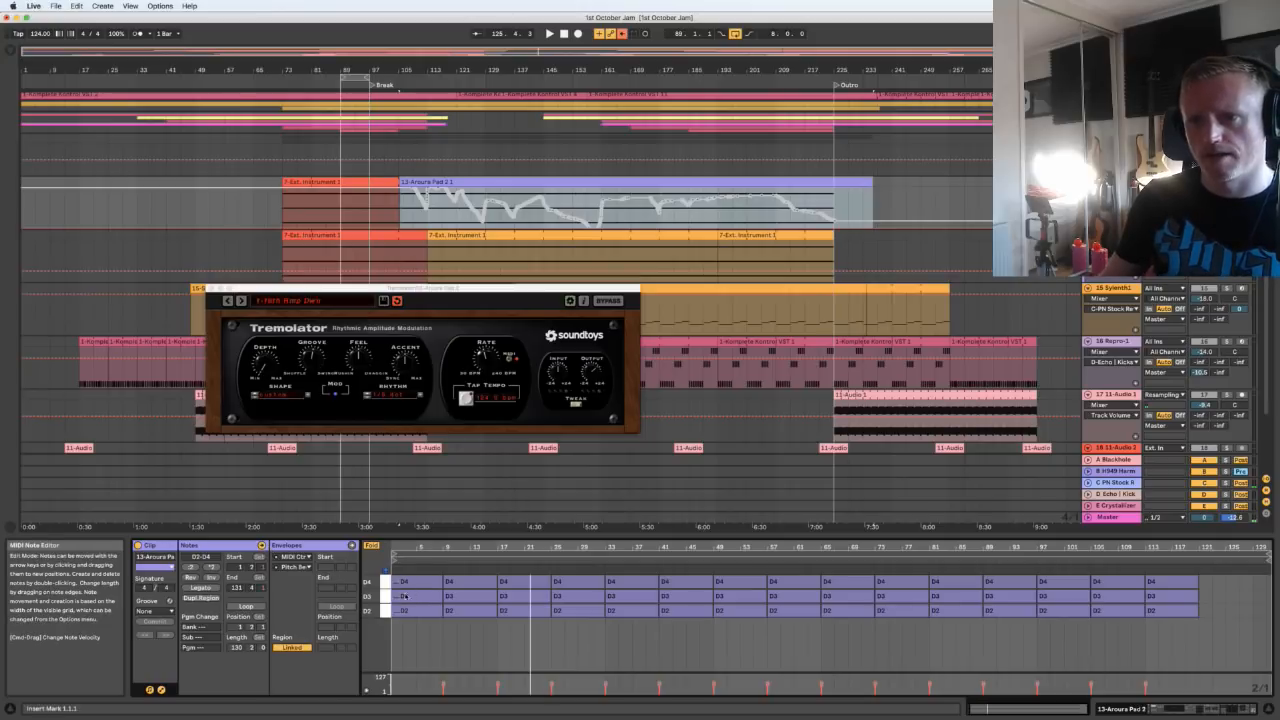
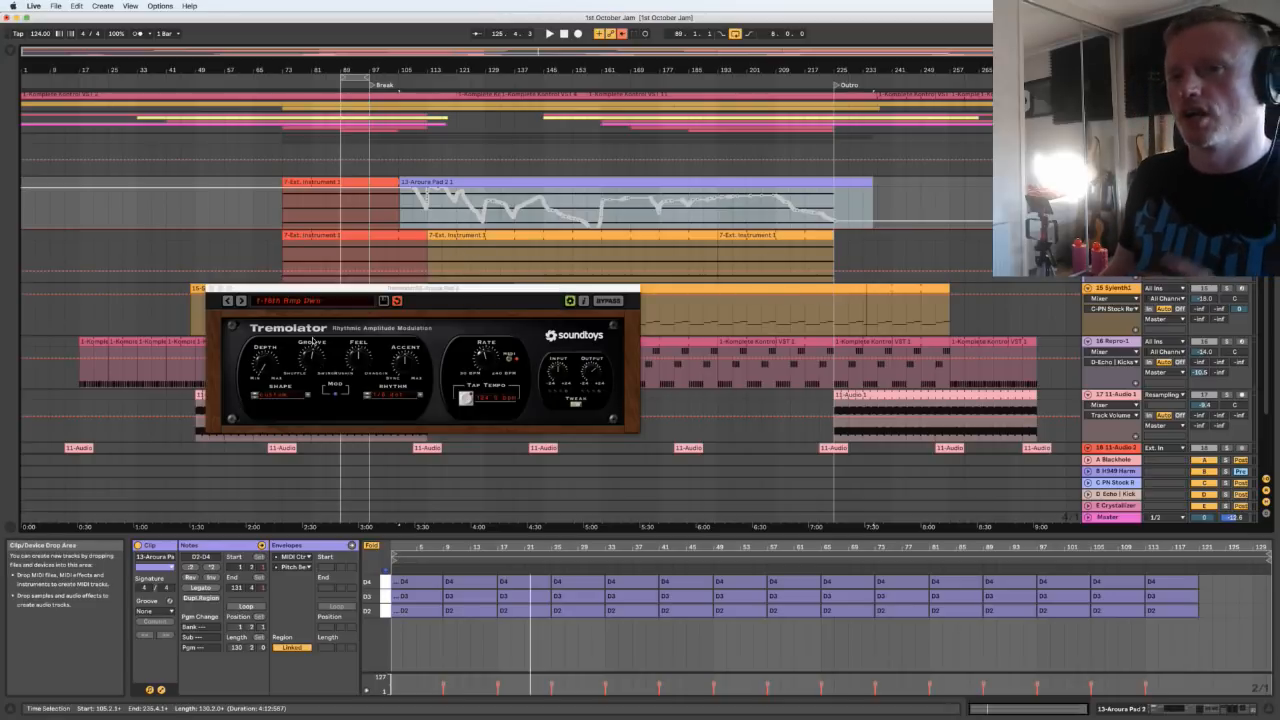
Re-enable the overridden automation and expand the Tremolator's Tweak section
left_click(622, 34)
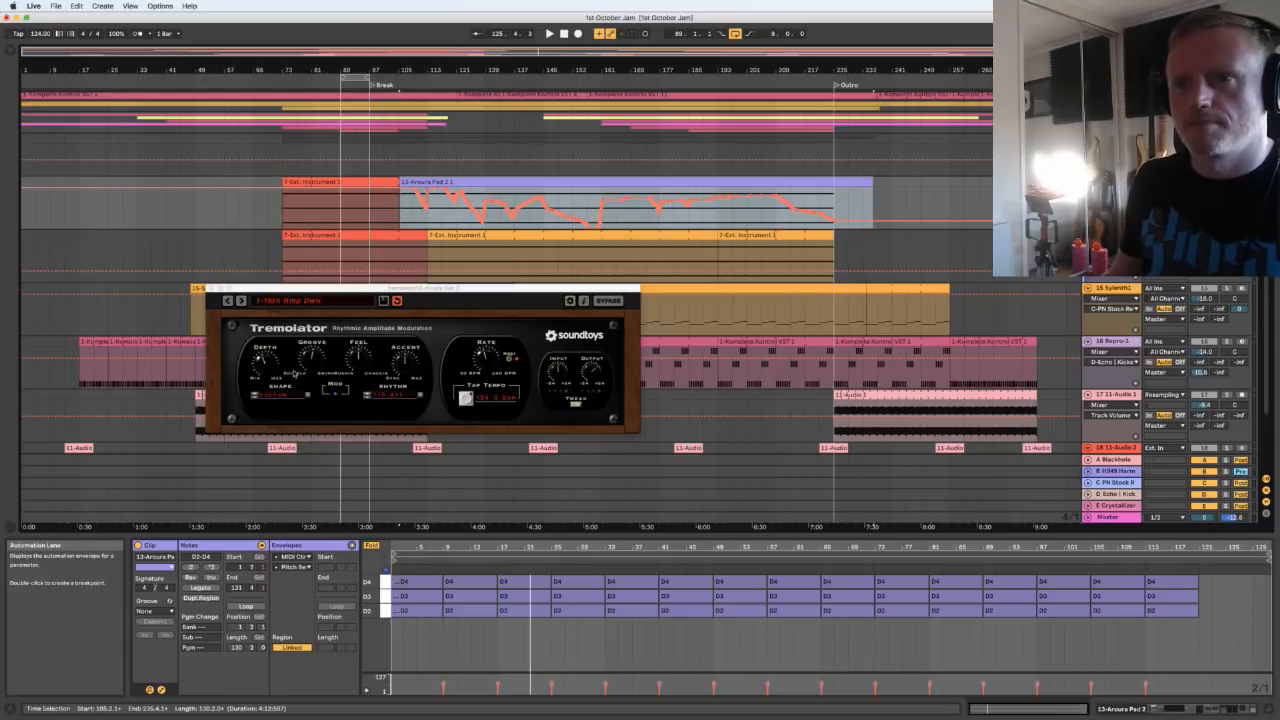
left_click(577, 405)
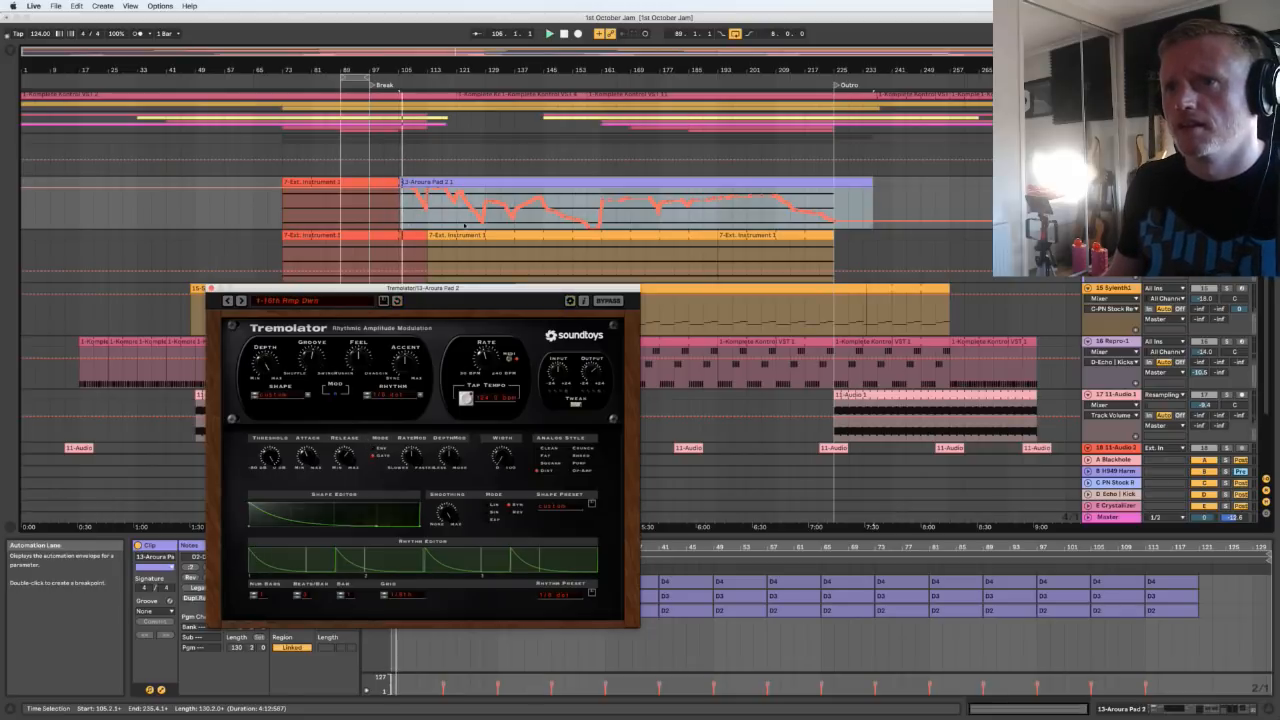
Audition the pad part from bar 73 and from bar 105, and close the Tremolator window
left_click(290, 216)
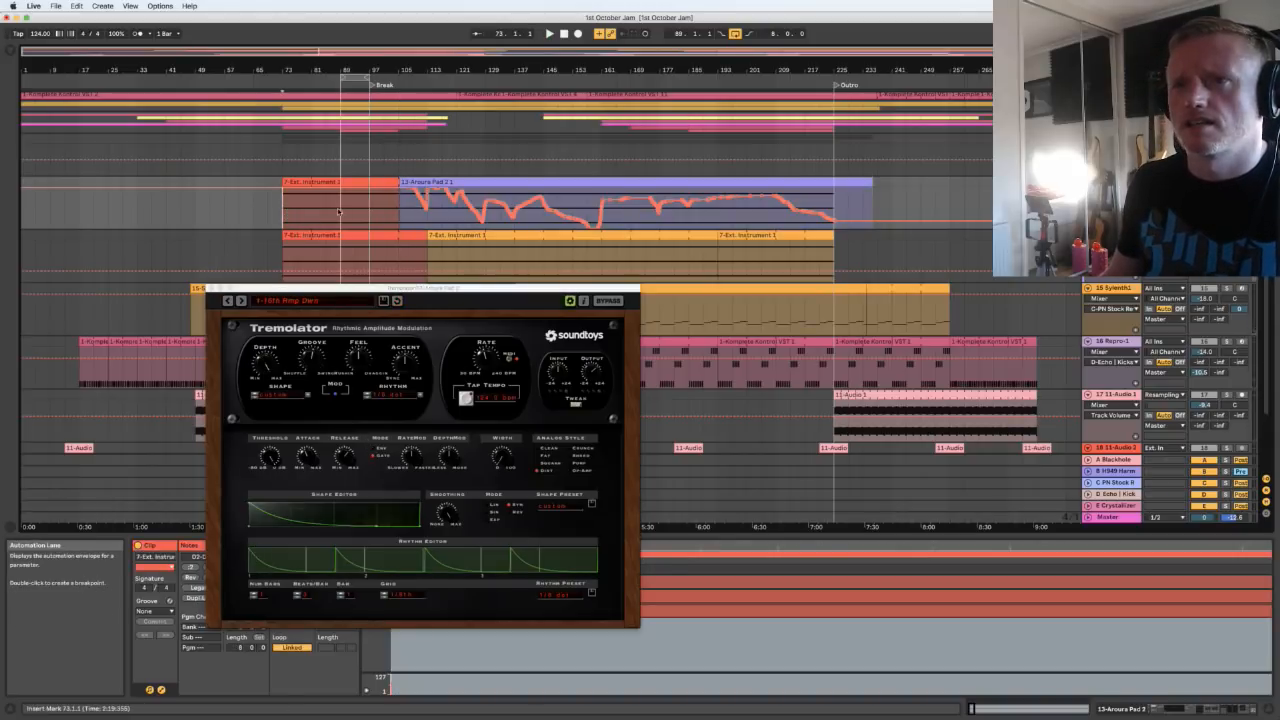
key("space")
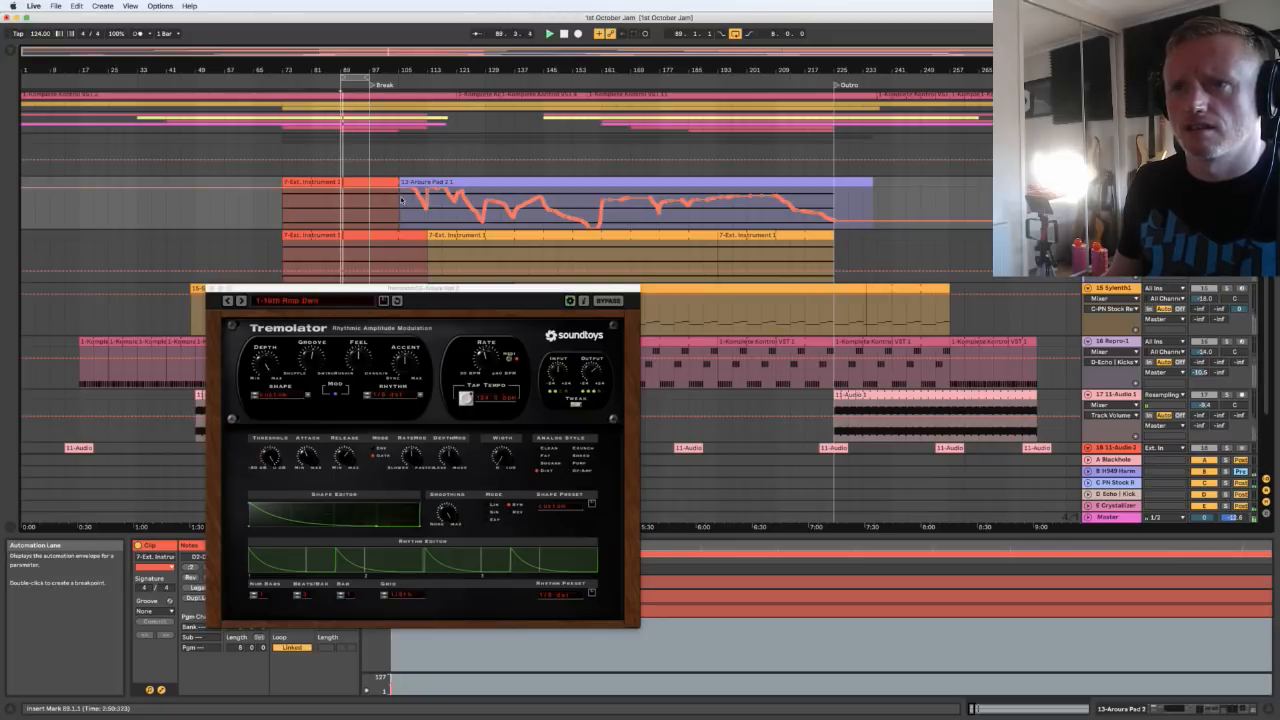
left_click(397, 207)
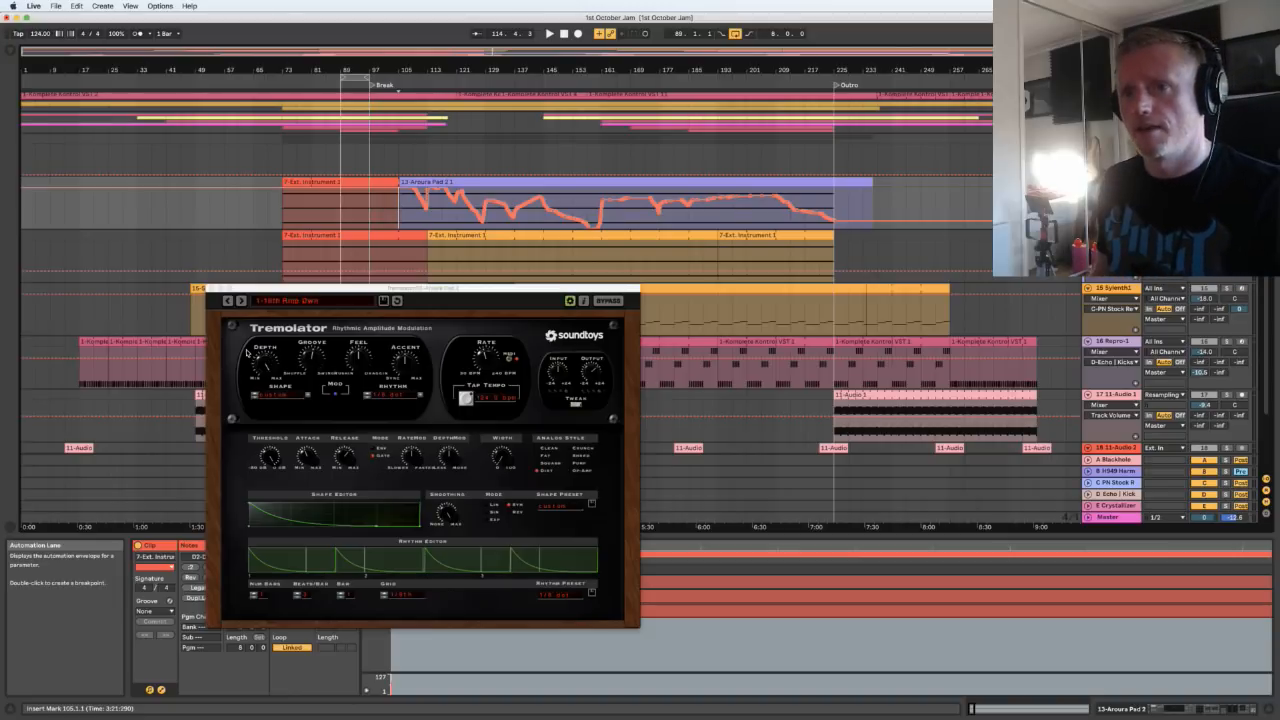
left_click(212, 300)
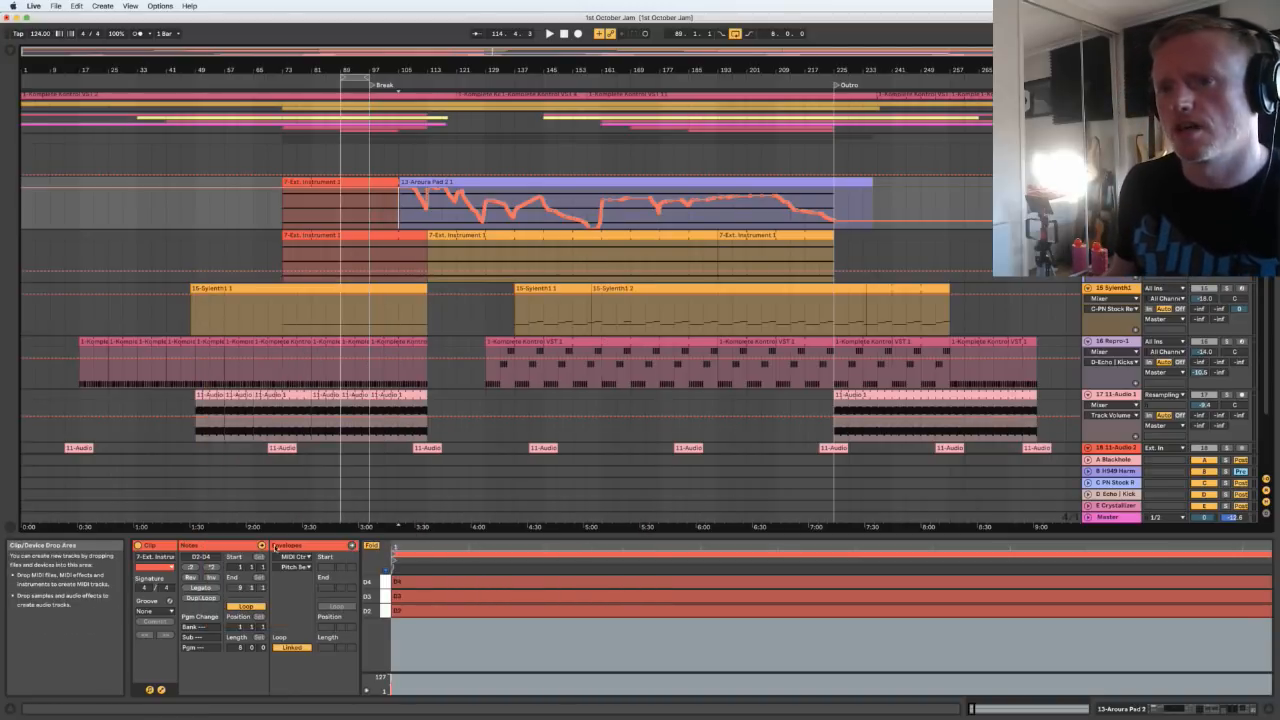
Compare the pitch bend envelopes of the pad track's bar 73 and bar 105 clips and redisplay its devices
left_click(353, 546)
left_click_drag(406, 548, 406, 547)
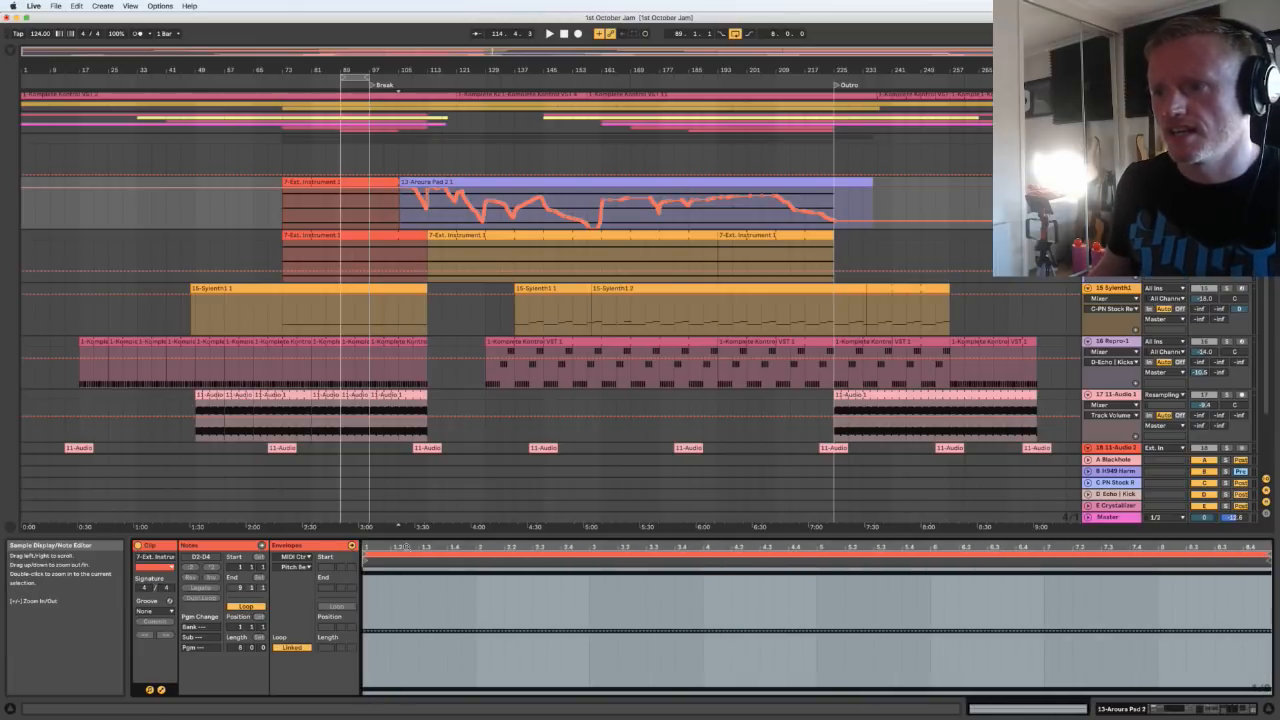
left_click(440, 182)
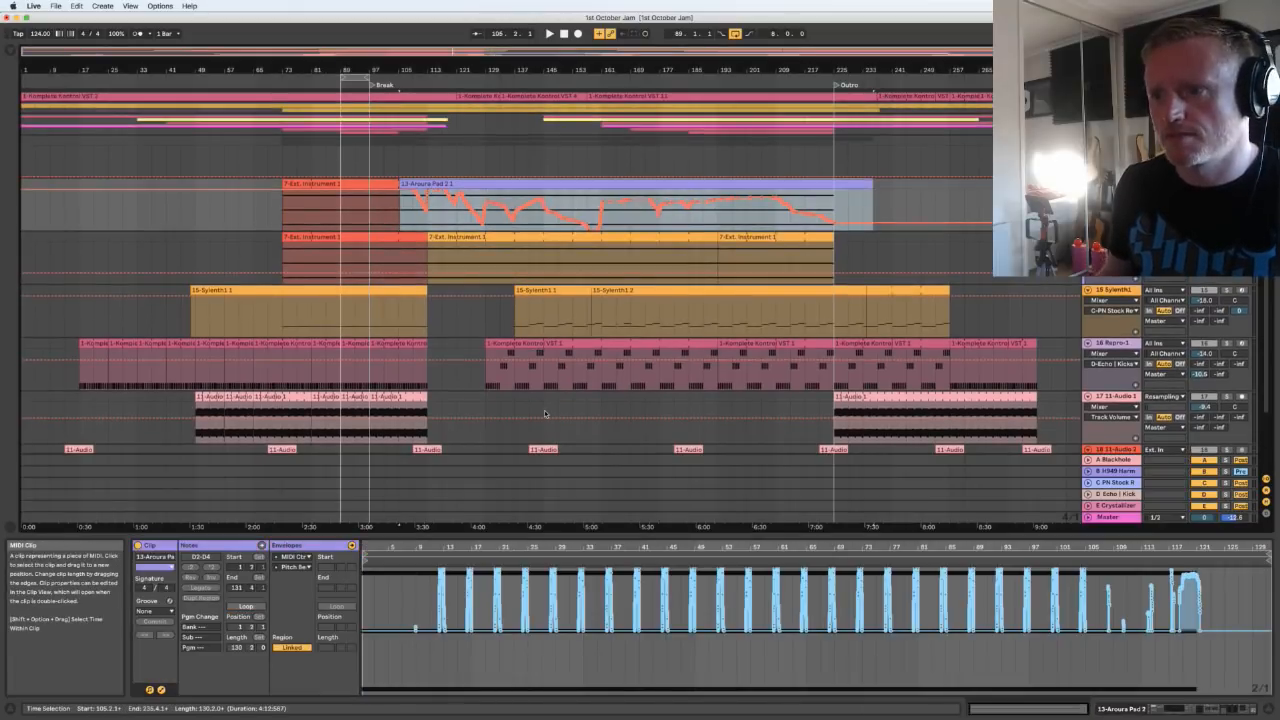
left_click_drag(416, 548, 421, 552)
left_click(556, 570)
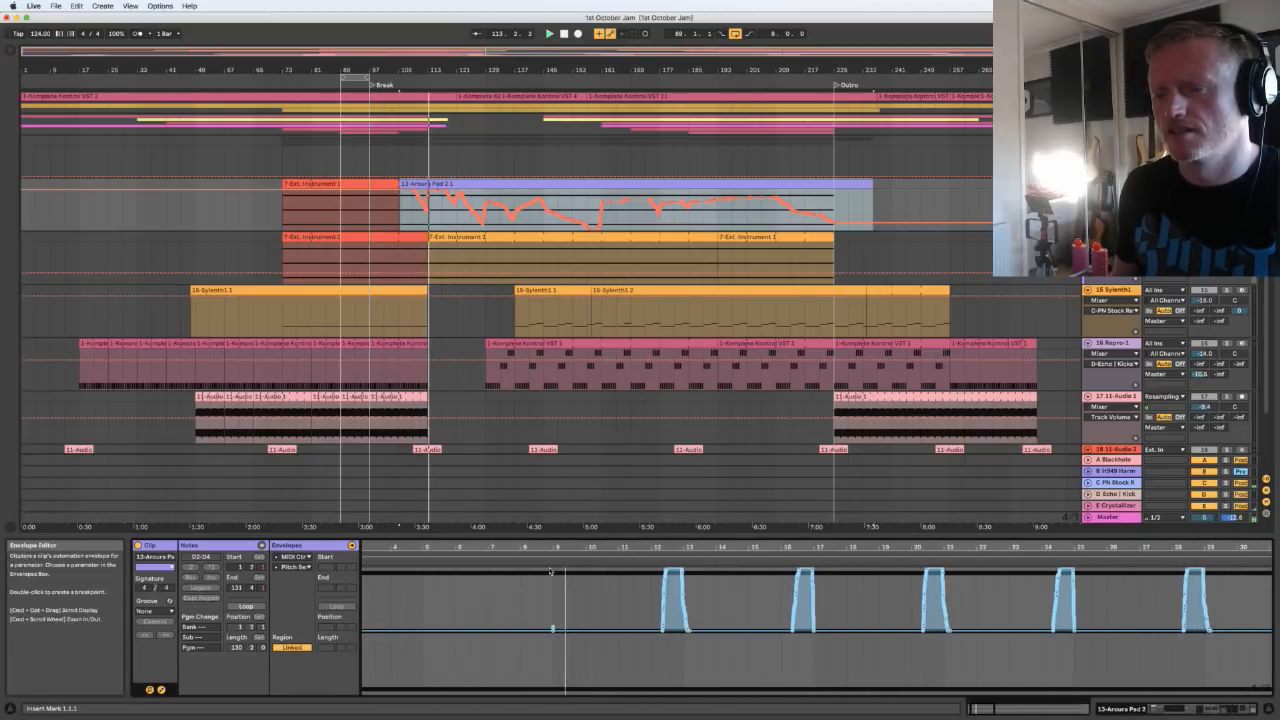
double_click(1112, 184)
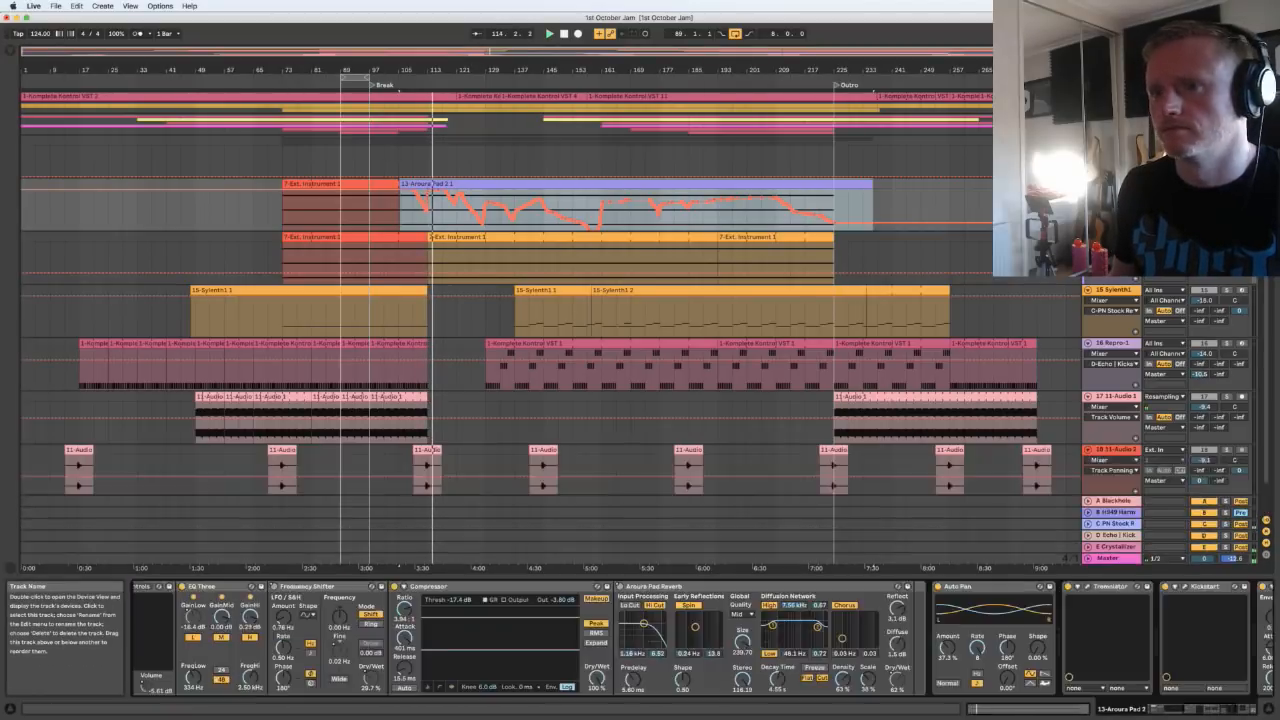
Open the Tremolator from the Aroura Pad 2 track's device chain and adjust its Depth manually during playback
scroll(154, 657, "left", 15)
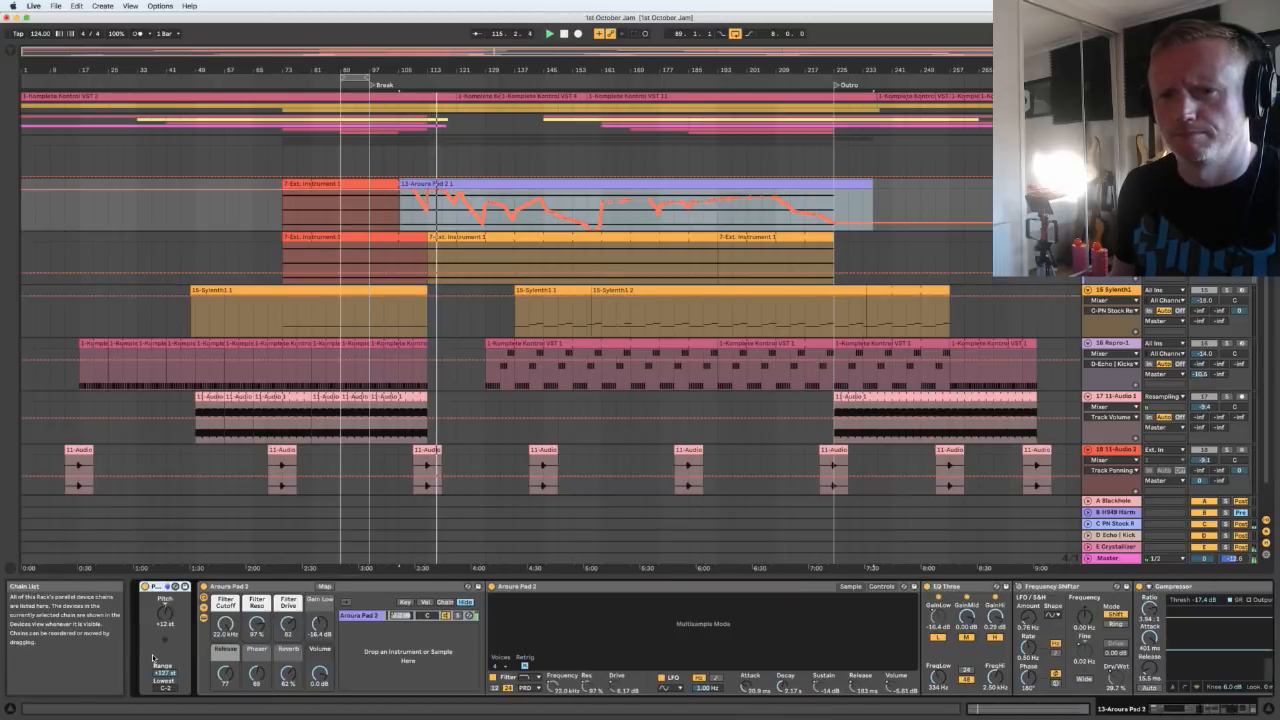
scroll(154, 657, "right", 15)
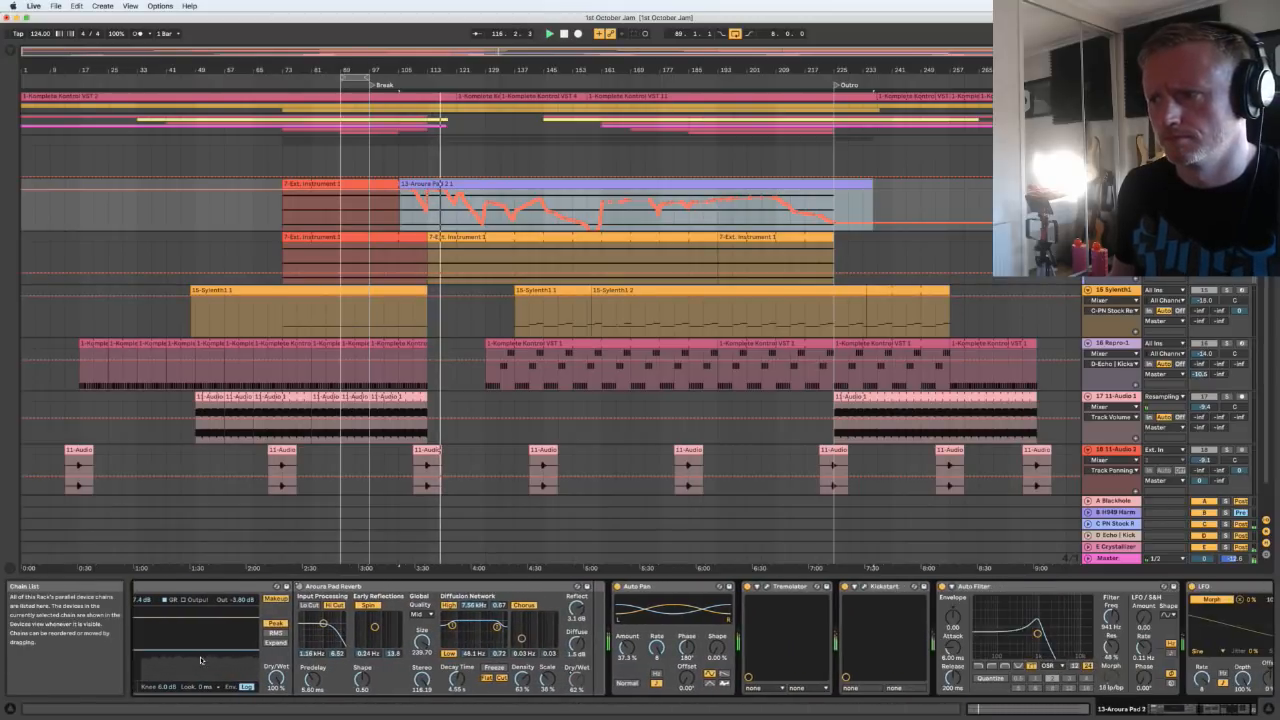
left_click(767, 587)
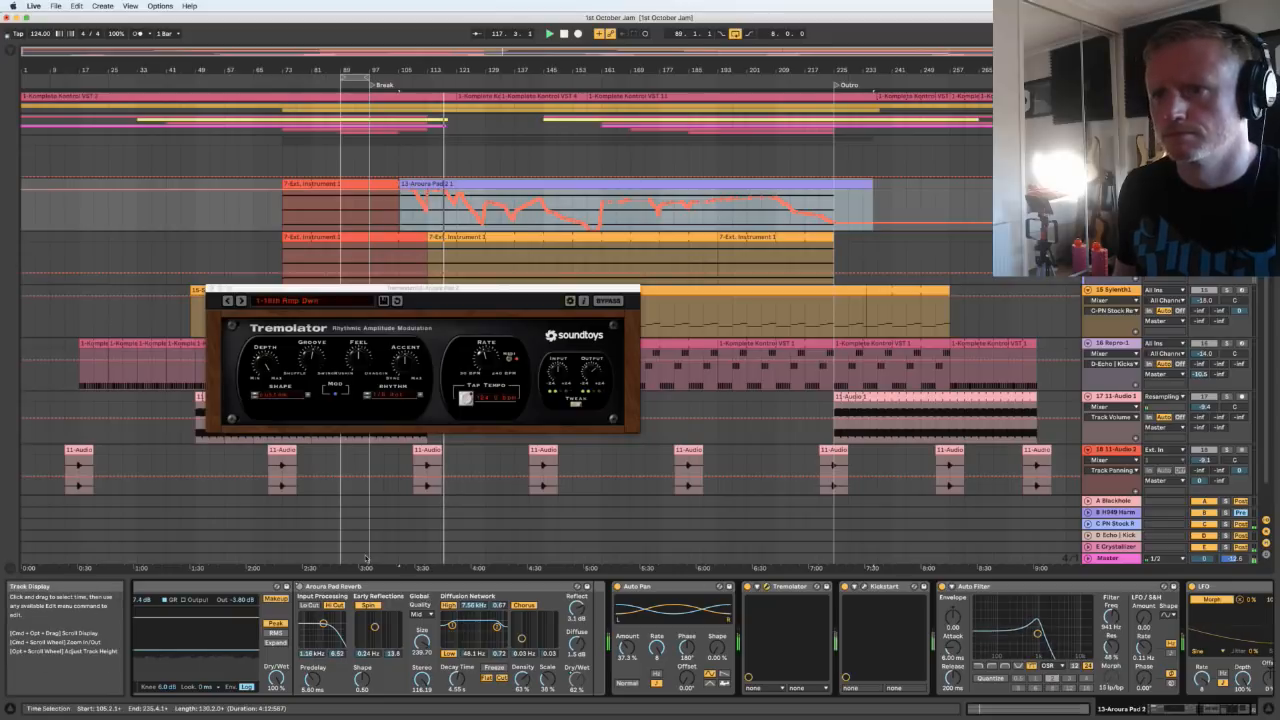
left_click(264, 360)
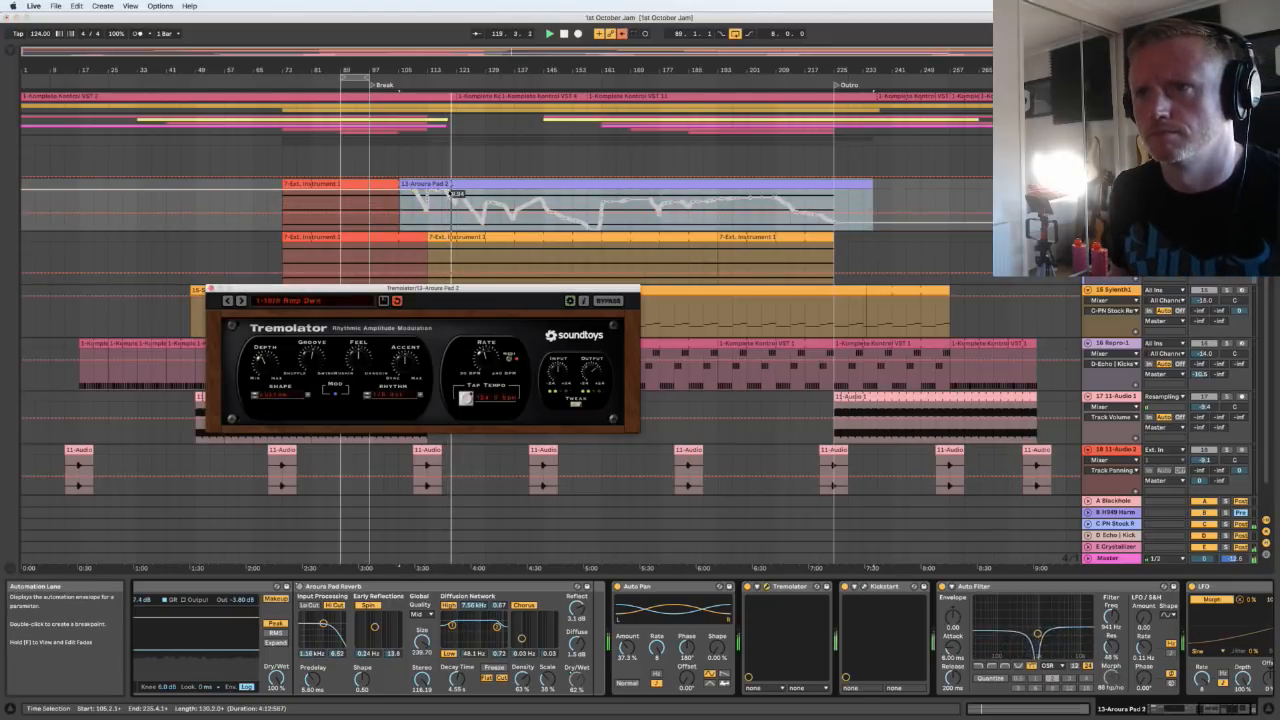
Review the Aroura Pad 2 clip's pitch bend envelope, touch the Tremolator's Depth again, and stop playback with the track's devices redisplayed
double_click(448, 193)
left_click(318, 557)
left_click(325, 566)
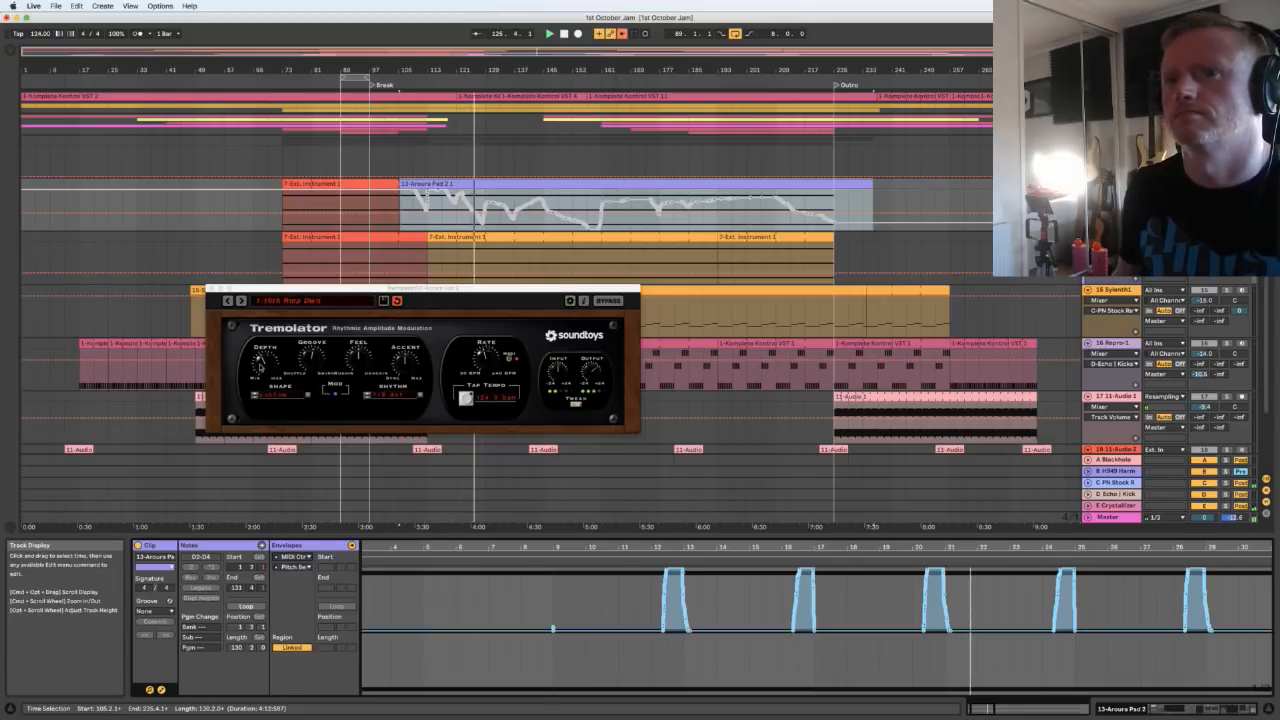
left_click(264, 360)
key("space")
left_click(1114, 184)
double_click(1114, 184)
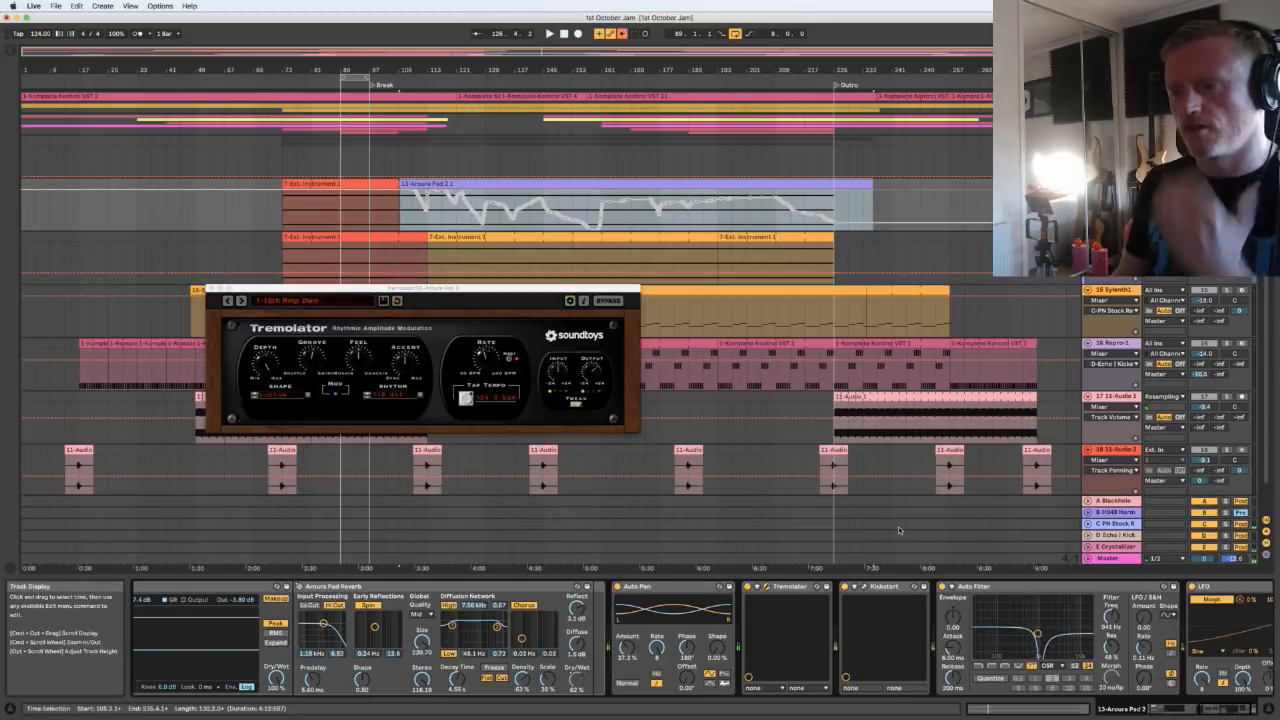
Restore the track's overridden automation and close the Tremolator window
left_click(651, 619)
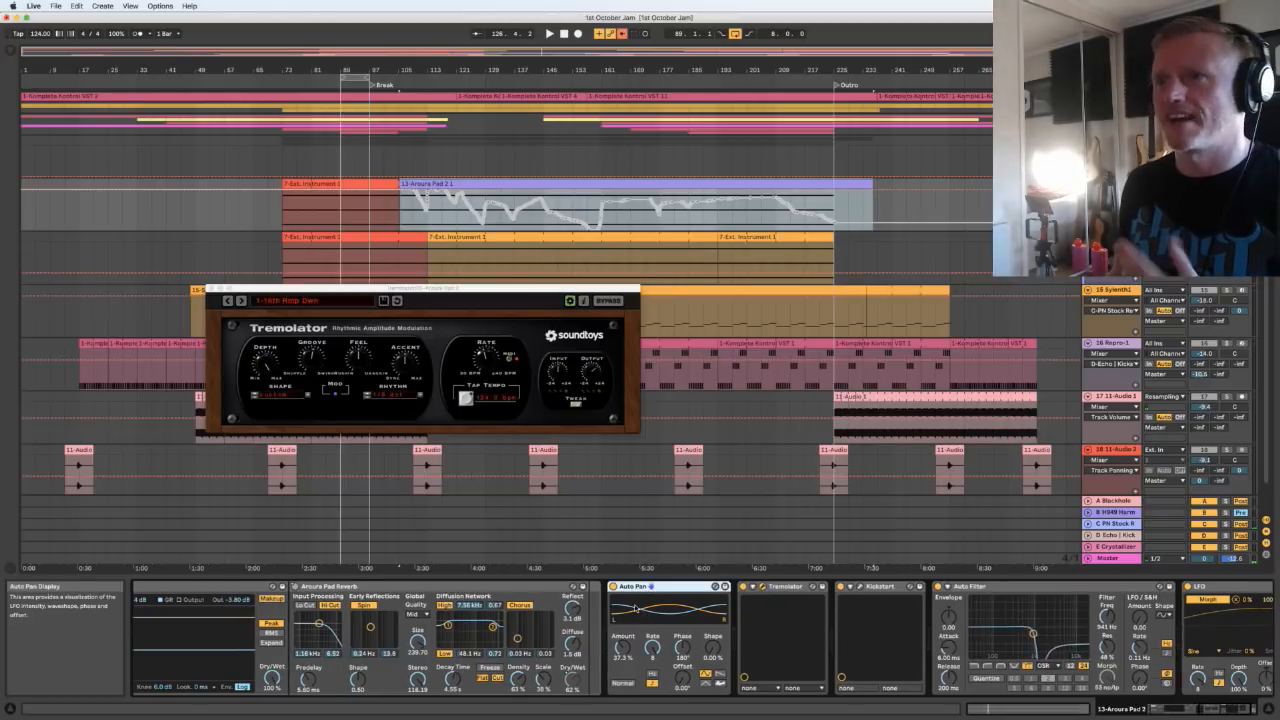
left_click(622, 34)
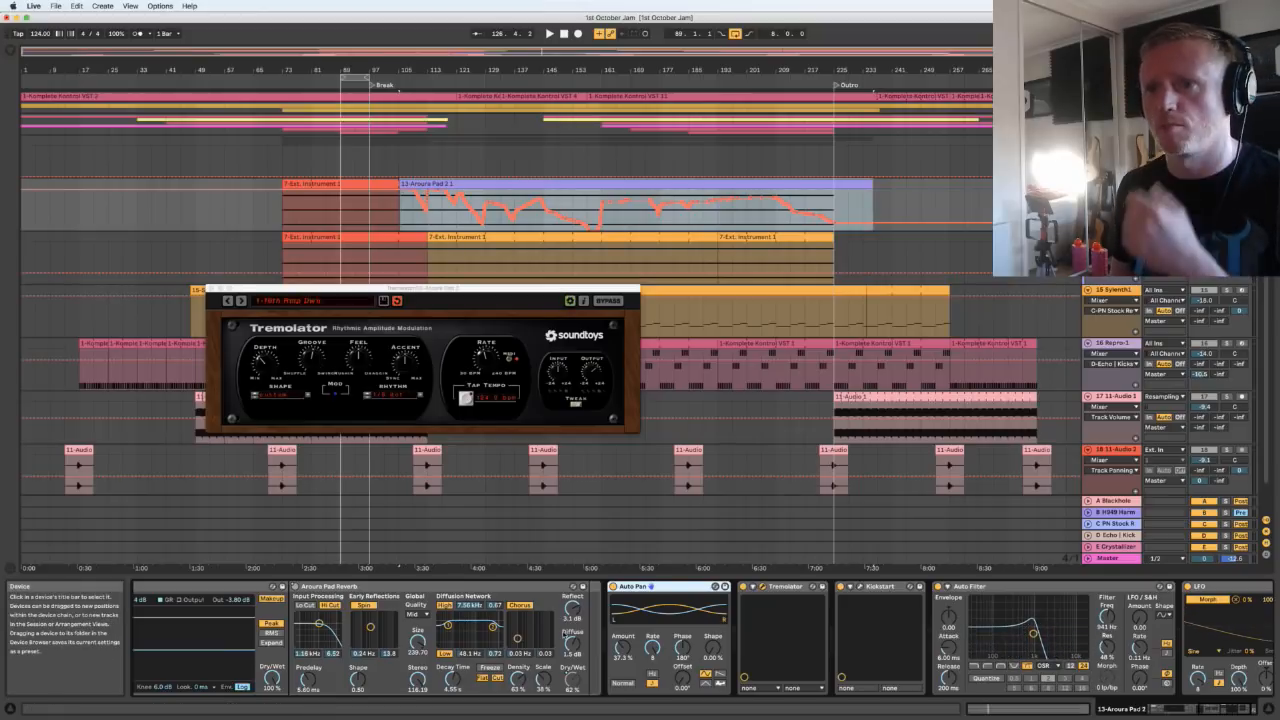
left_click(762, 587)
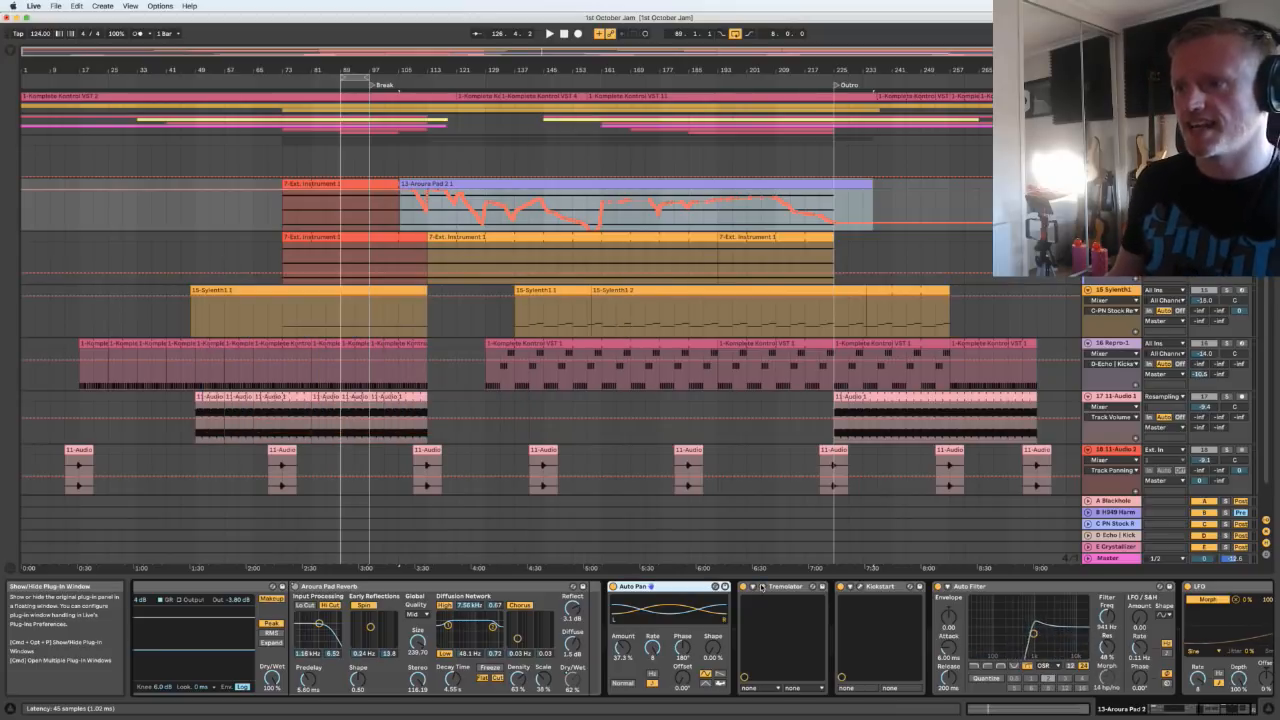
Examine the Auto Filter's Morph setting and filter type together with the LFO device that modulates it
scroll(860, 620, "right", 3)
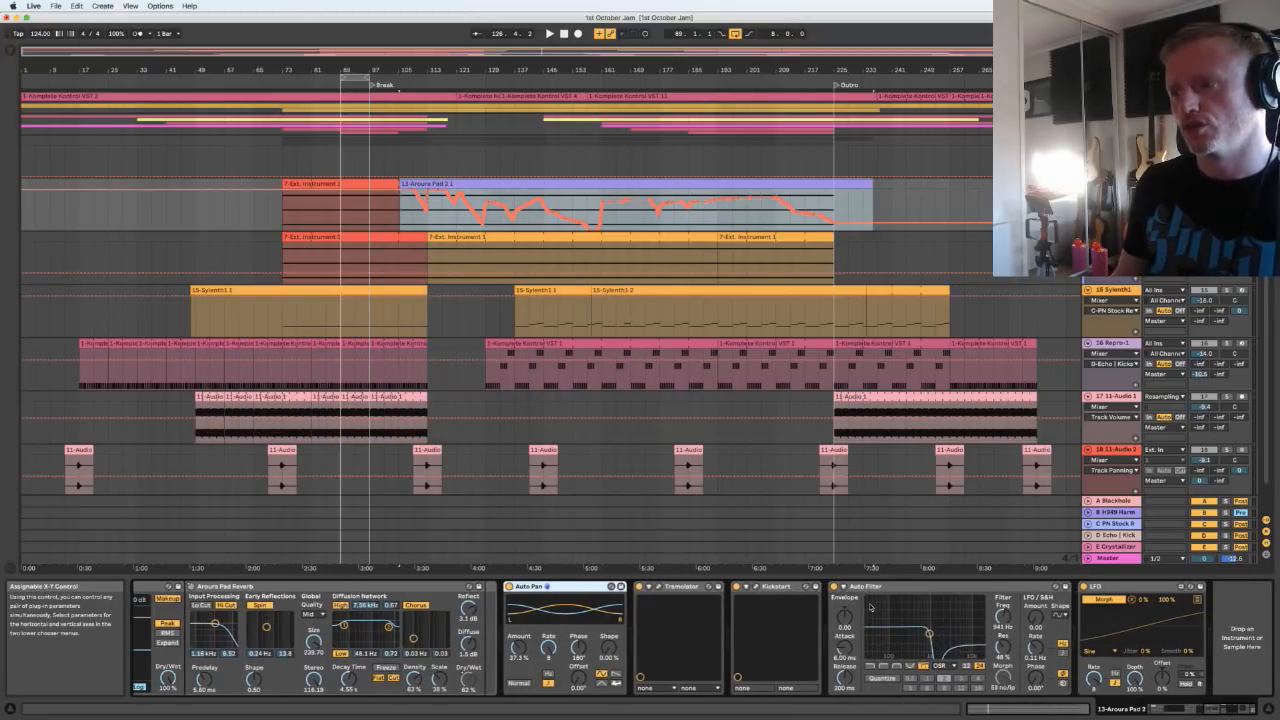
left_click(882, 588)
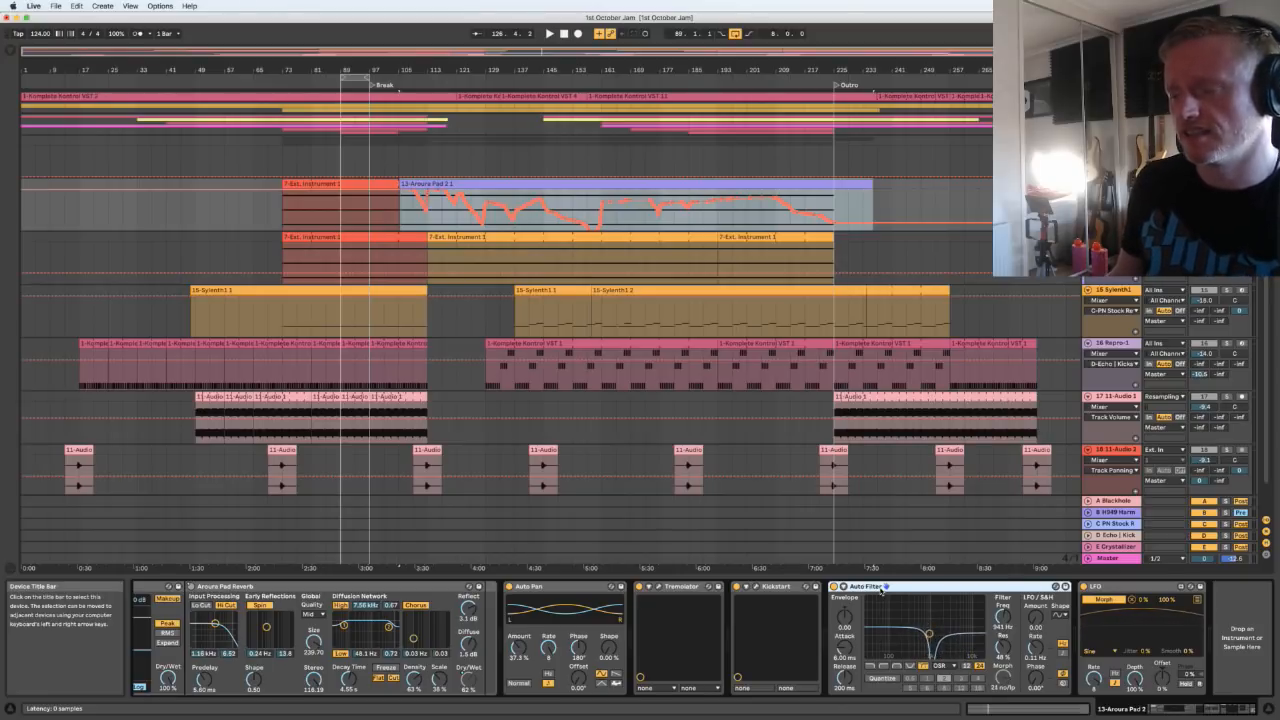
left_click(1131, 587)
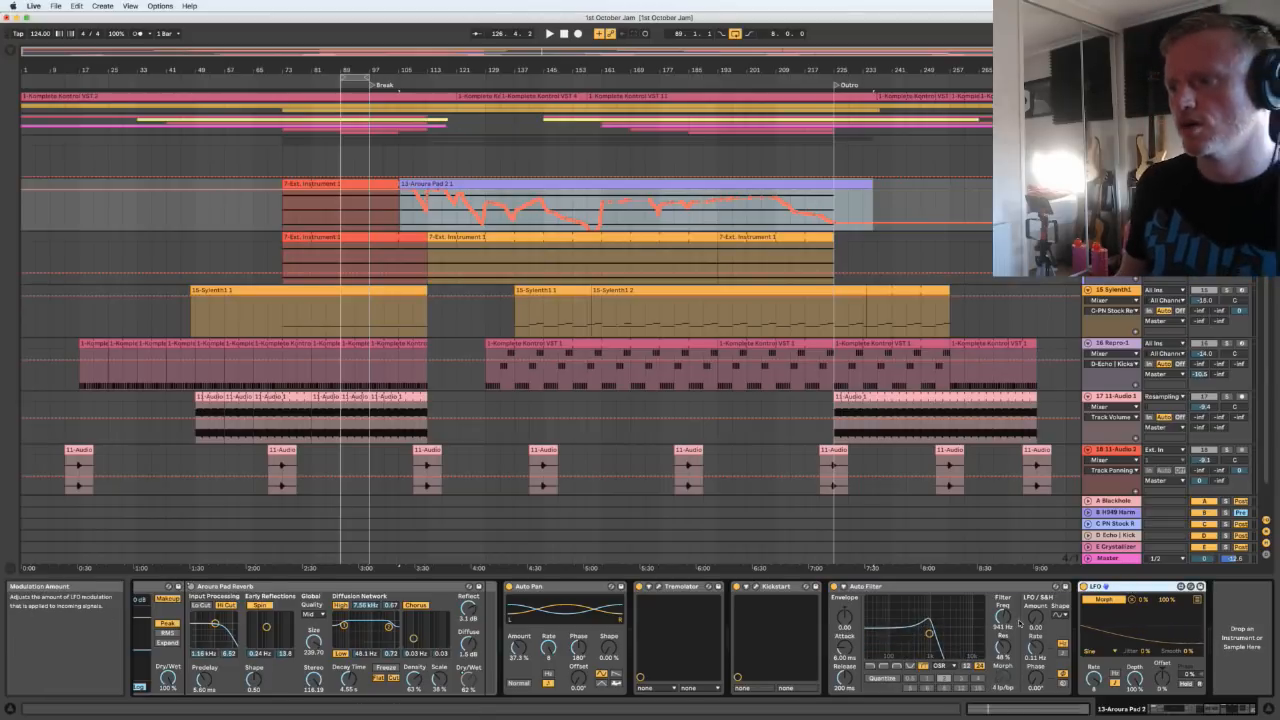
left_click(1004, 674)
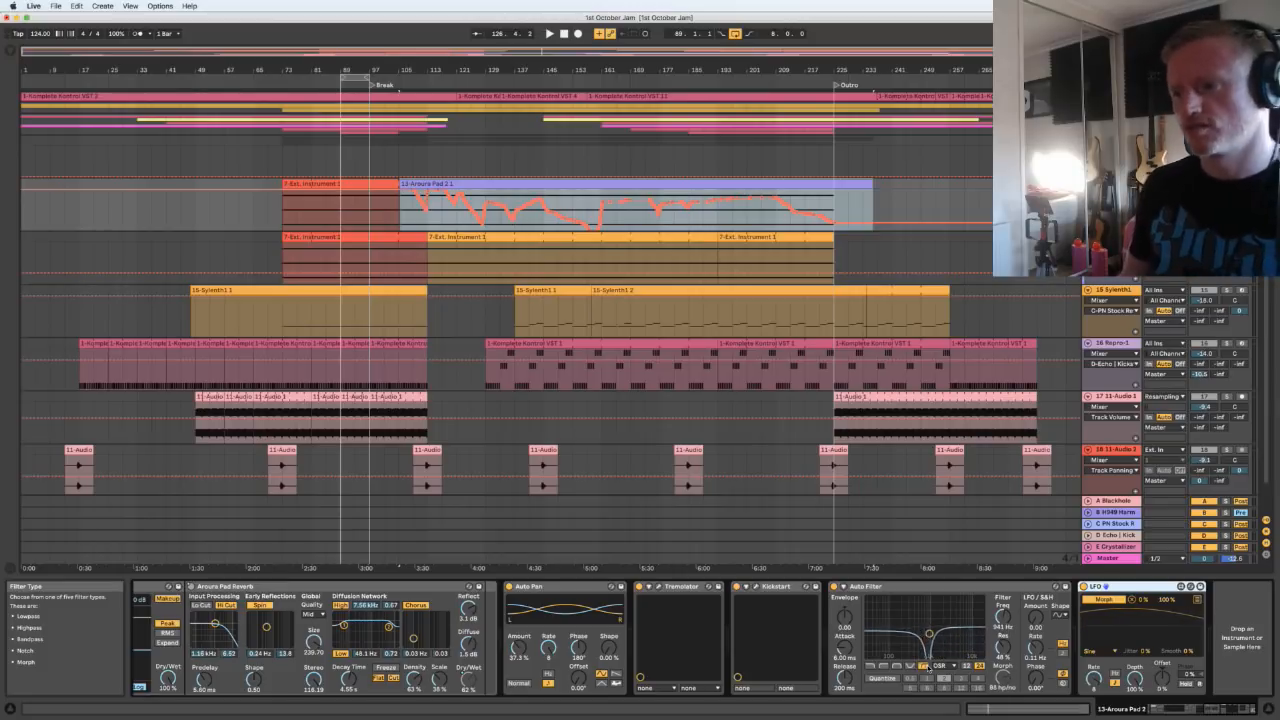
left_click(928, 666)
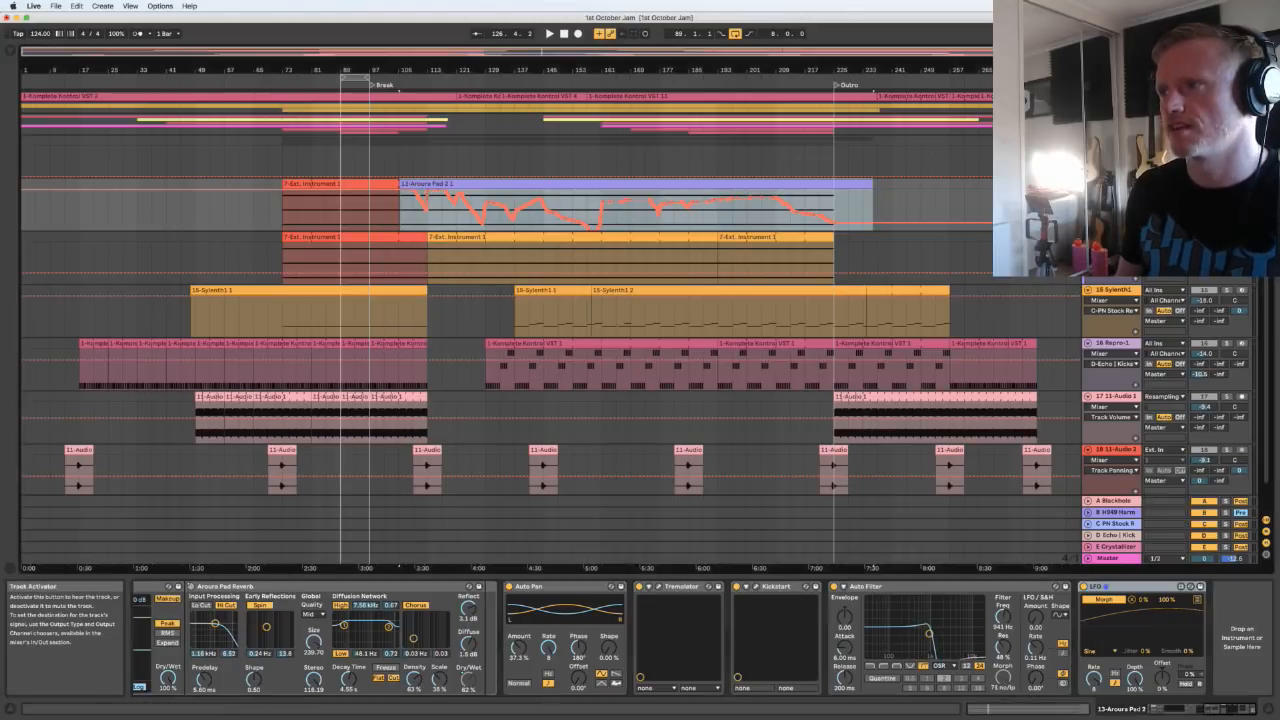
Switch to the second Aroura Pad 2 track (14) and look through its device chain from the instrument rack to the Auto Filter
left_click(1204, 184)
left_click(1204, 237)
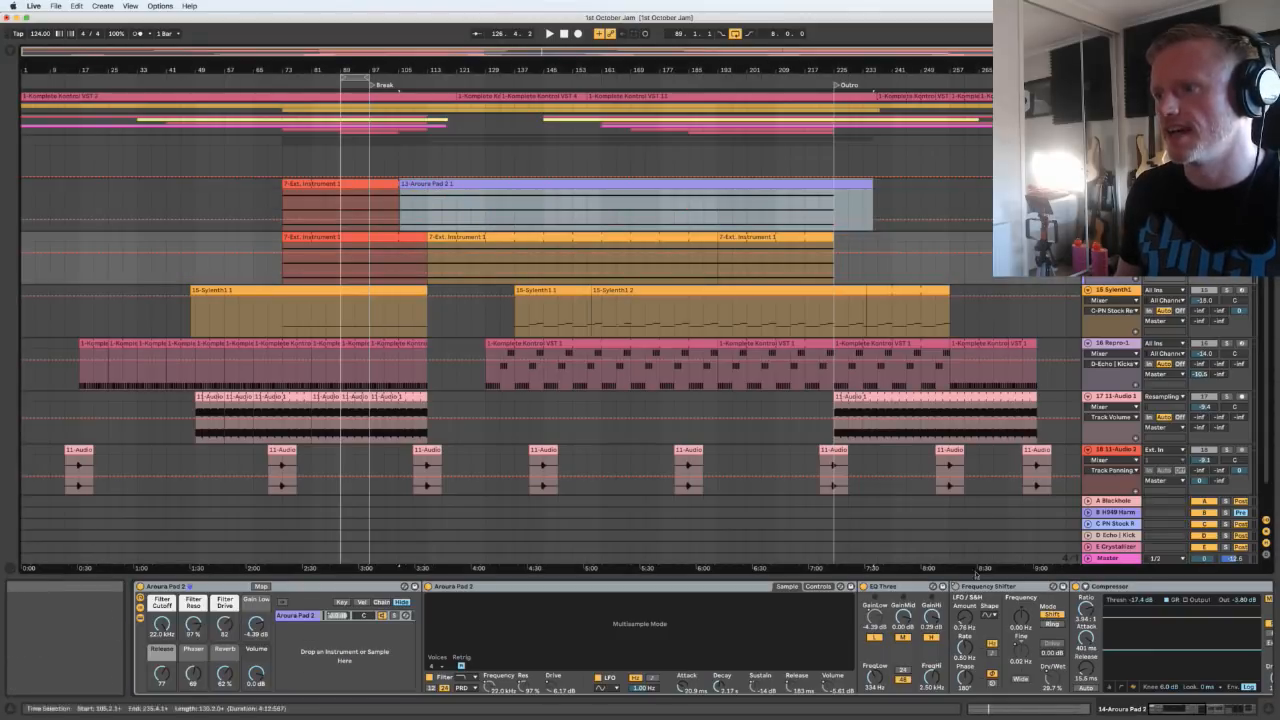
scroll(990, 642, "right", 10)
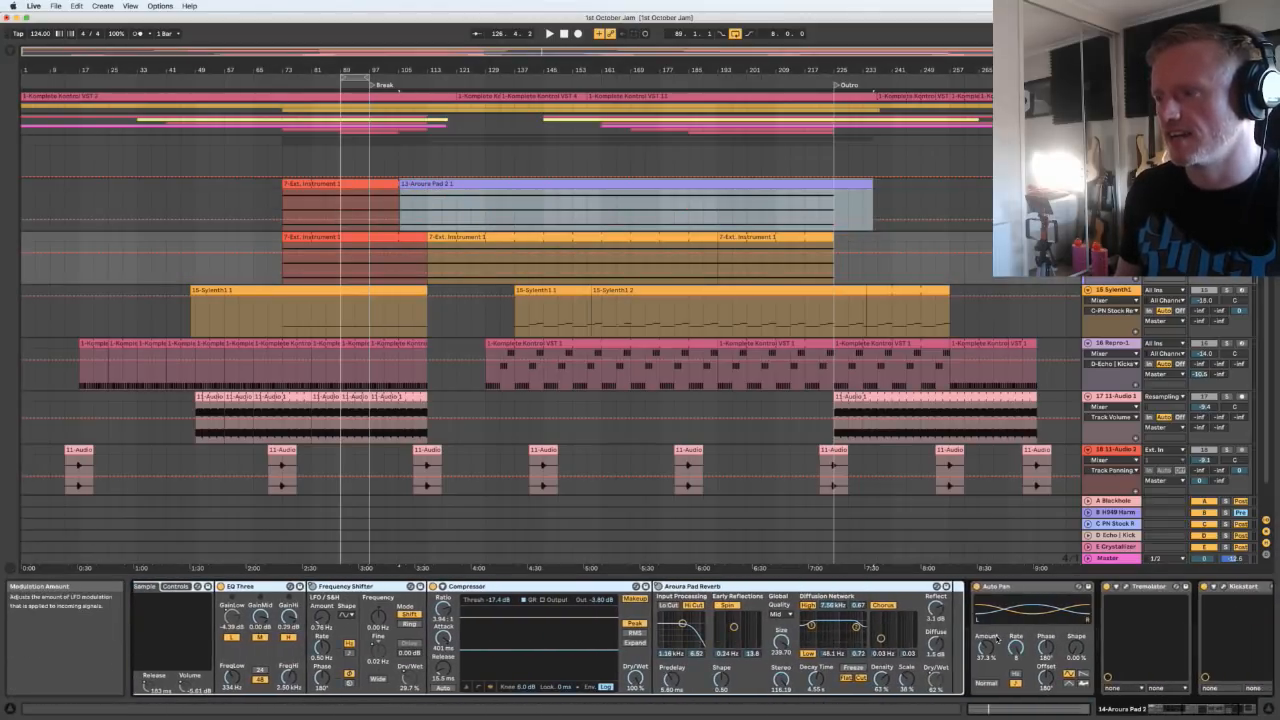
scroll(990, 642, "right", 5)
scroll(990, 640, "left", 3)
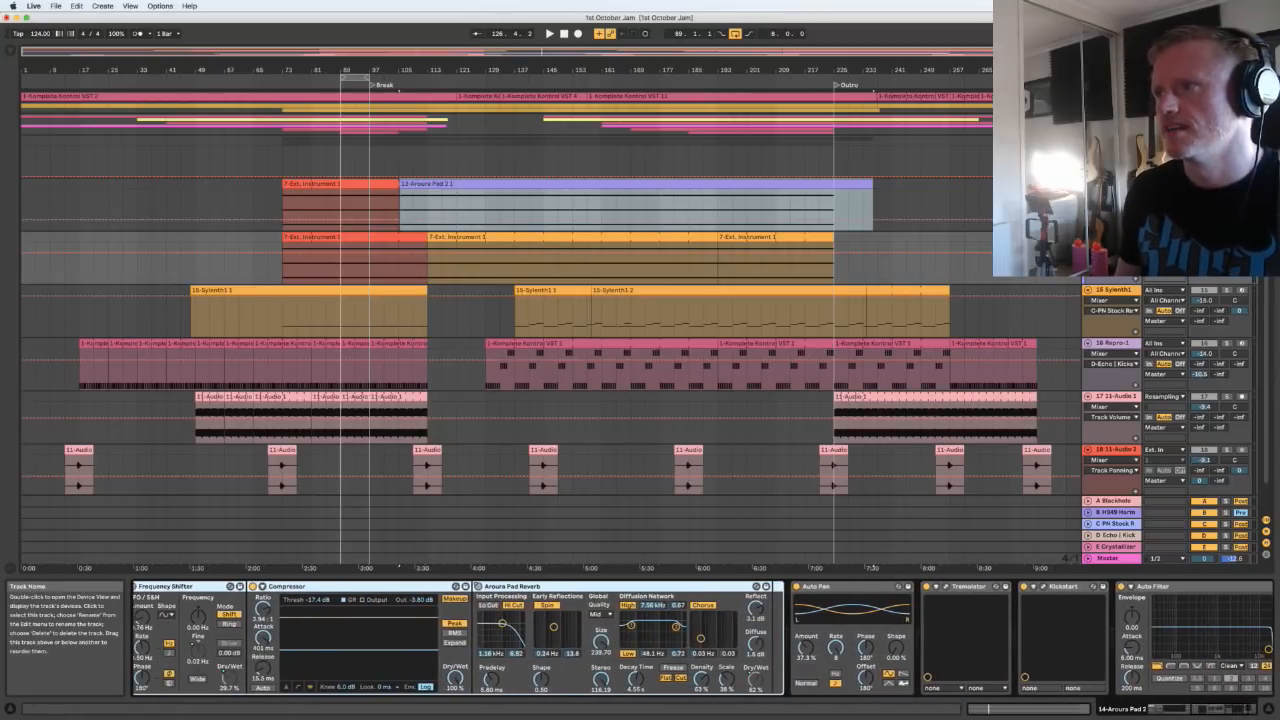
scroll(262, 632, "left", 8)
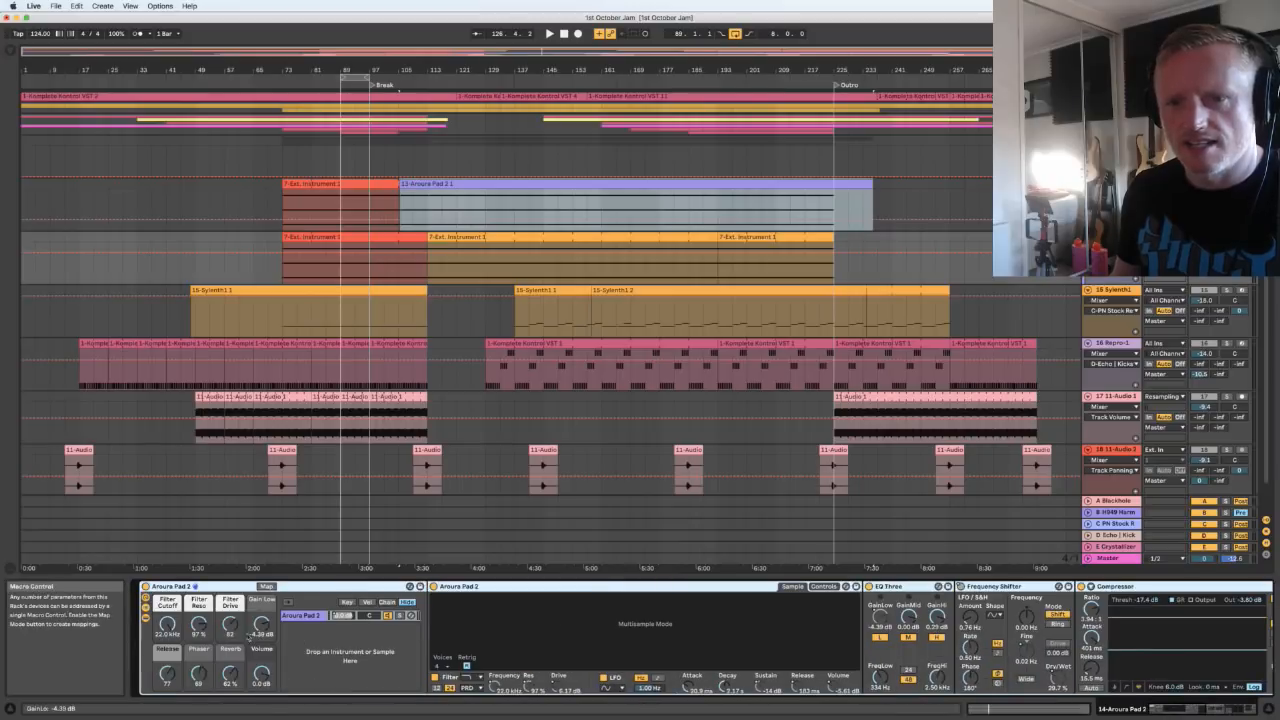
Hide the Info View and play the arrangement from bar 113
left_click(11, 709)
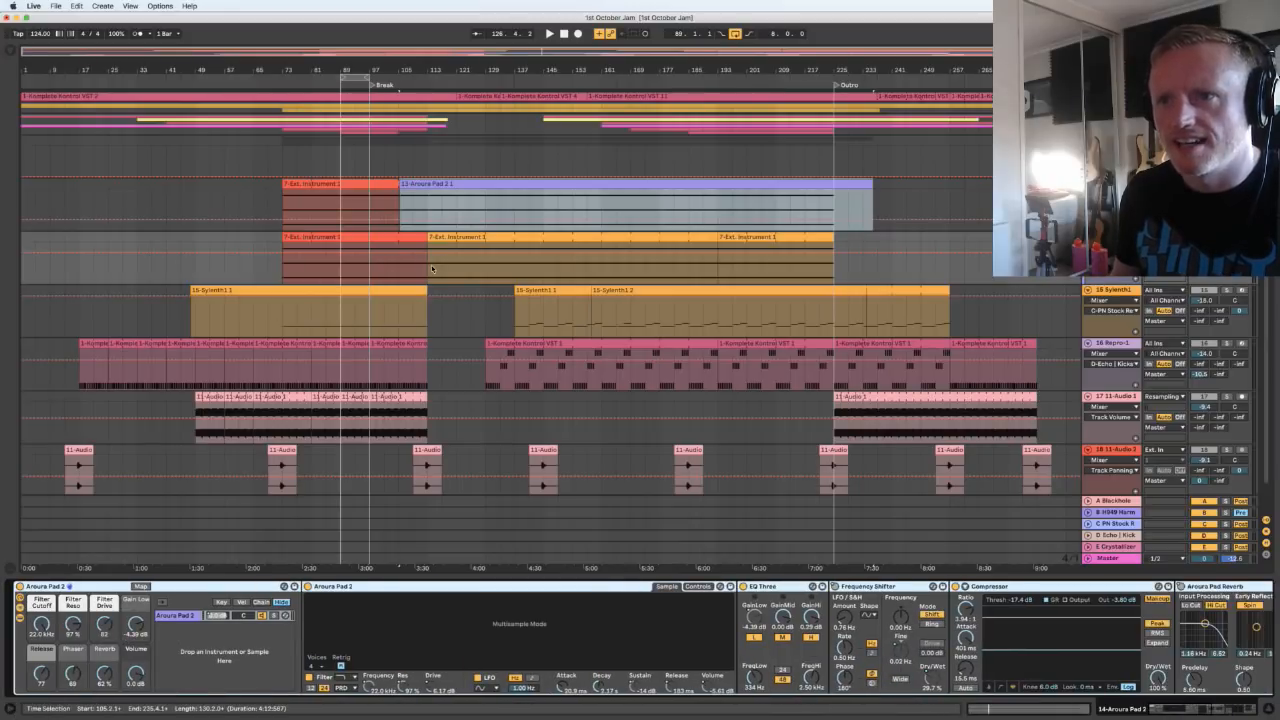
left_click(432, 268)
key("space")
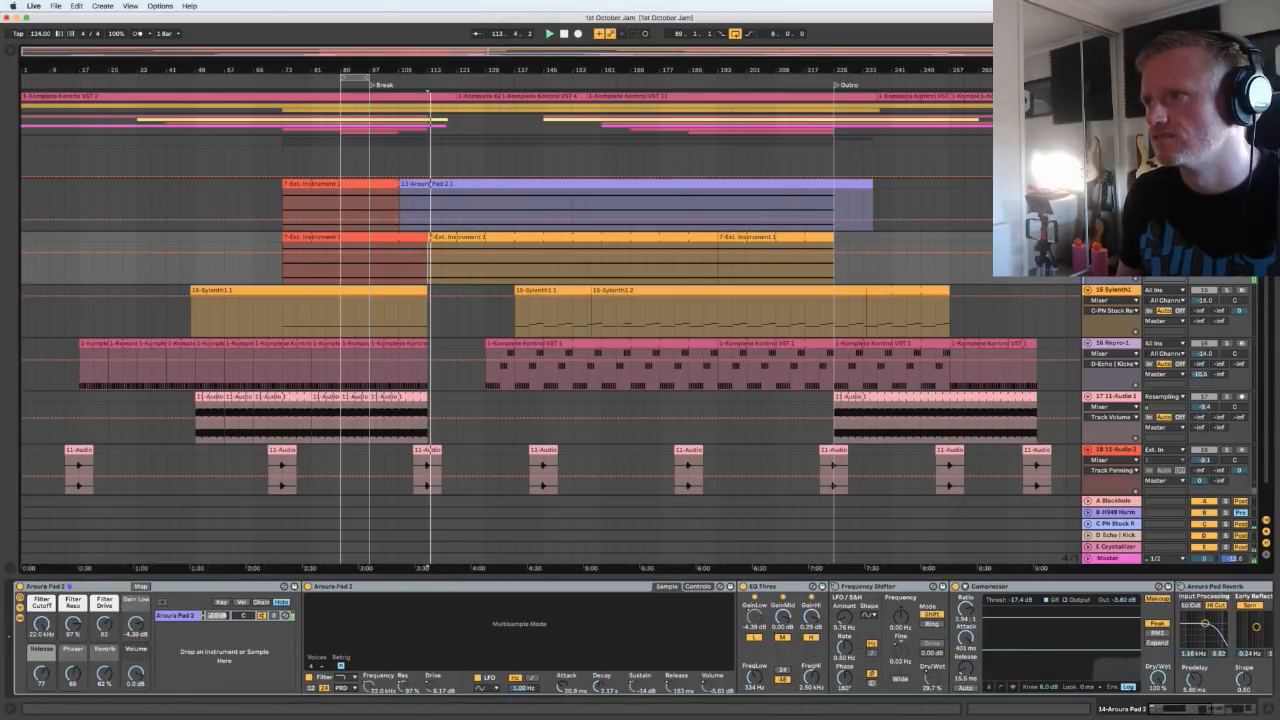
Compare the notes of track 14's bar 113 clip with those of the long Aroura Pad 2 clip above it
left_click(458, 245)
double_click(458, 245)
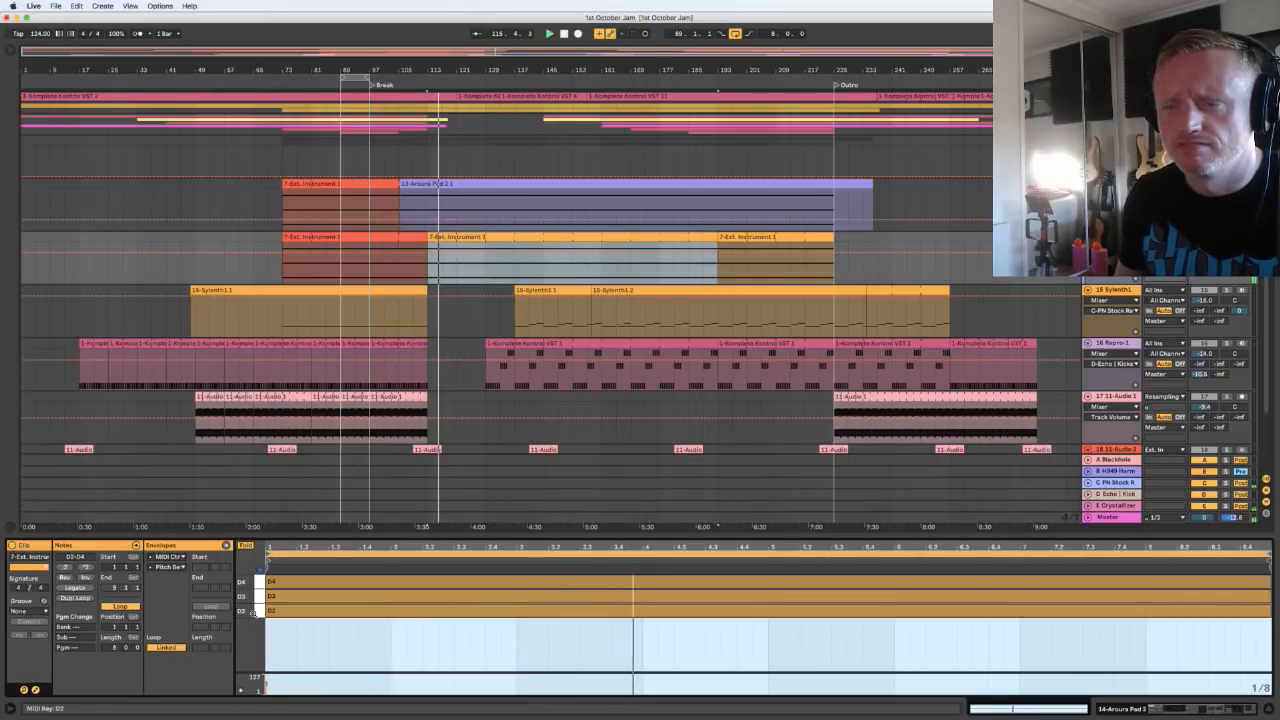
left_click(445, 190)
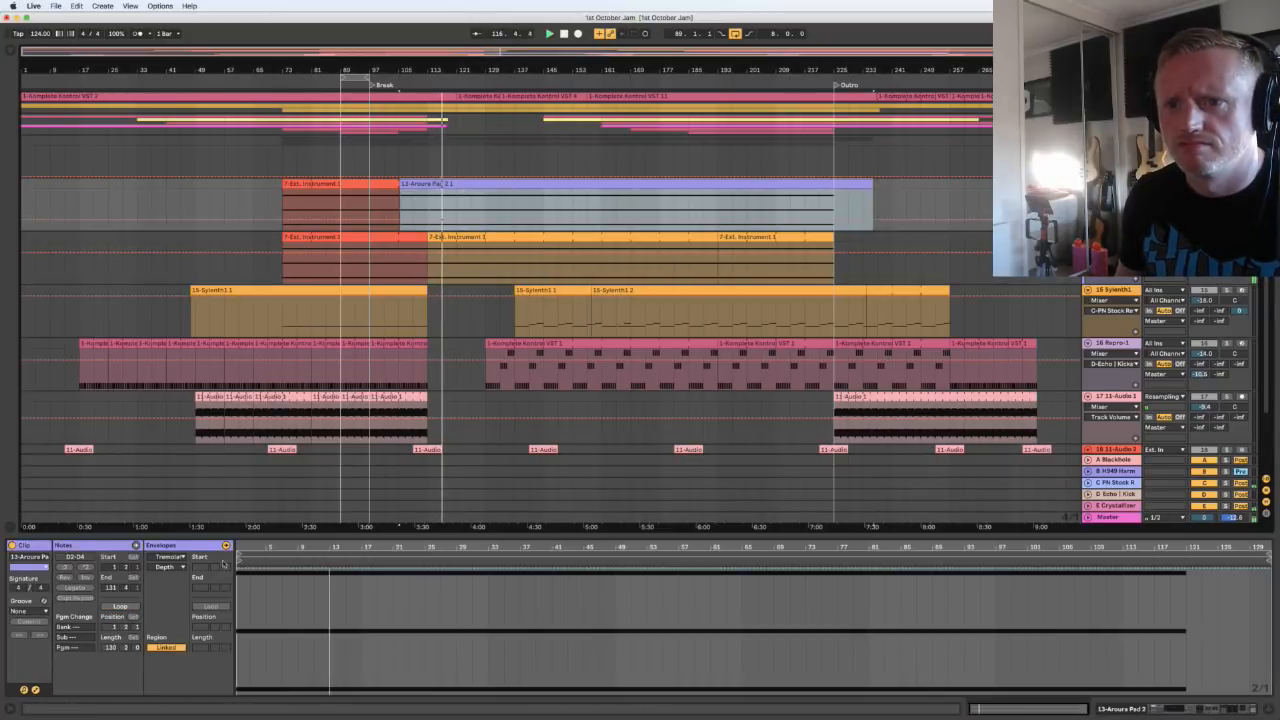
left_click(137, 546)
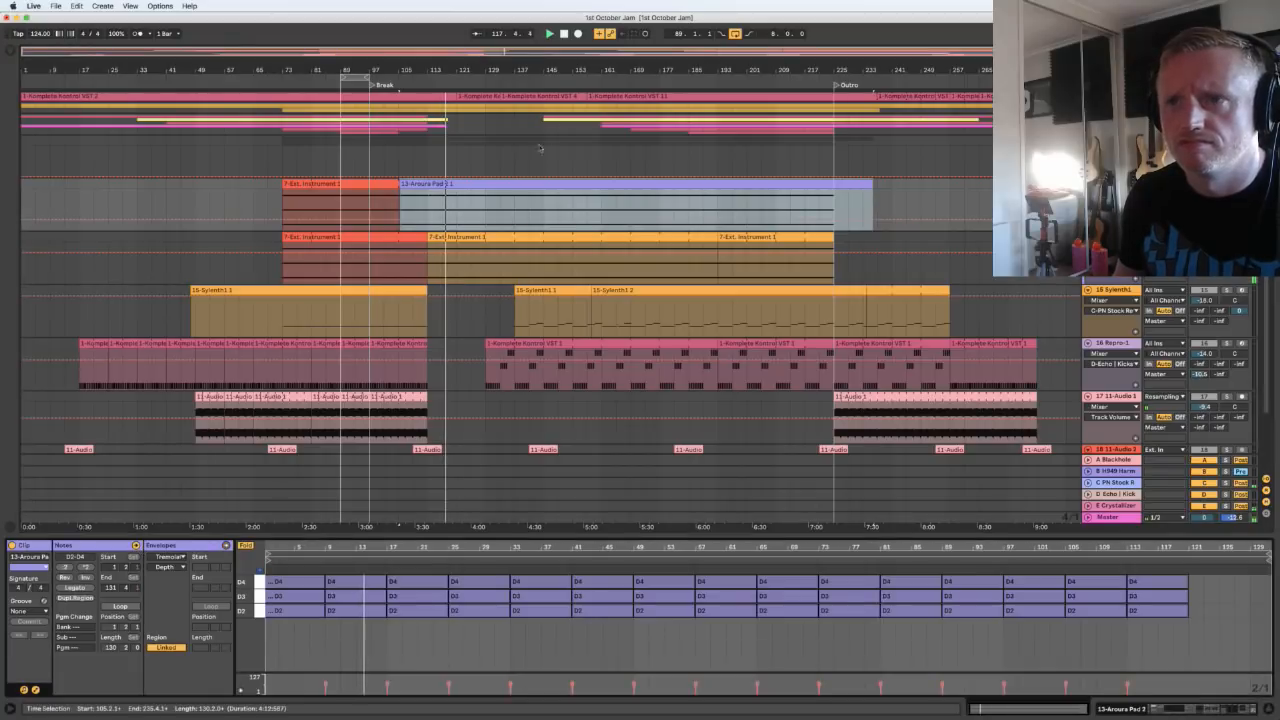
left_click(453, 241)
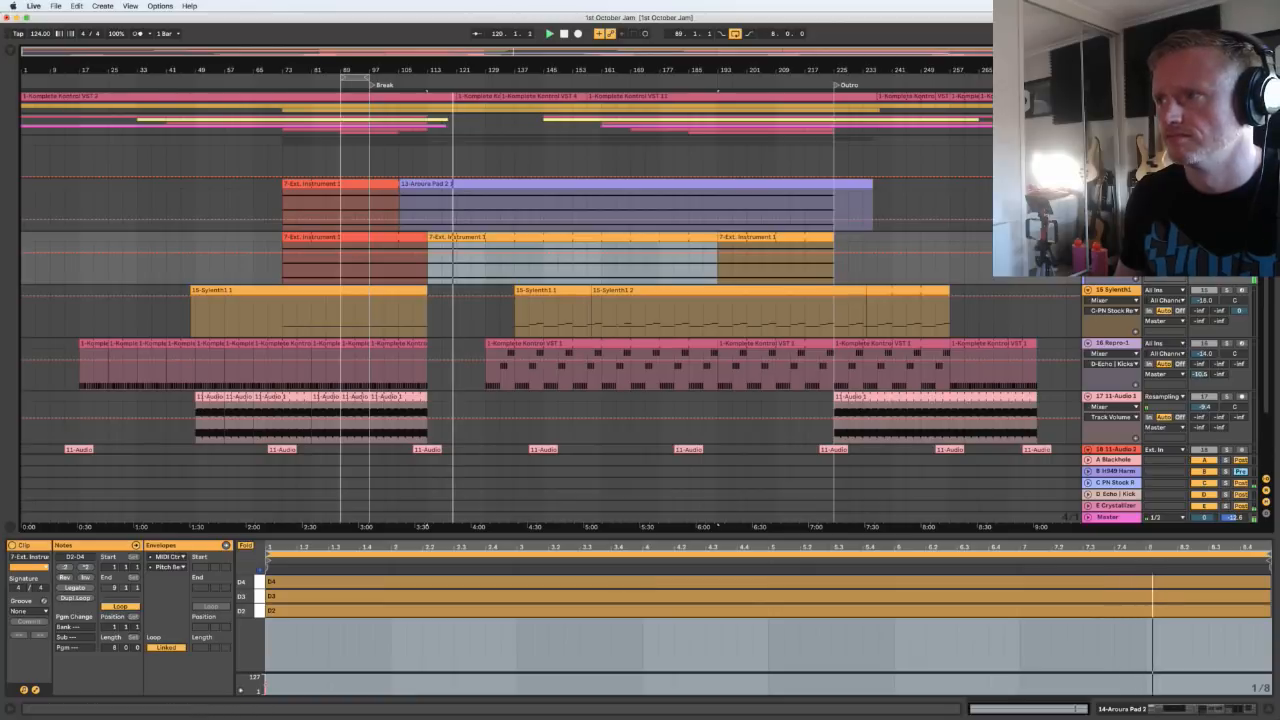
Display track 14's devices up to the Auto Filter, and audition the pads from bar 113 and from bar 137
key("shift+Tab")
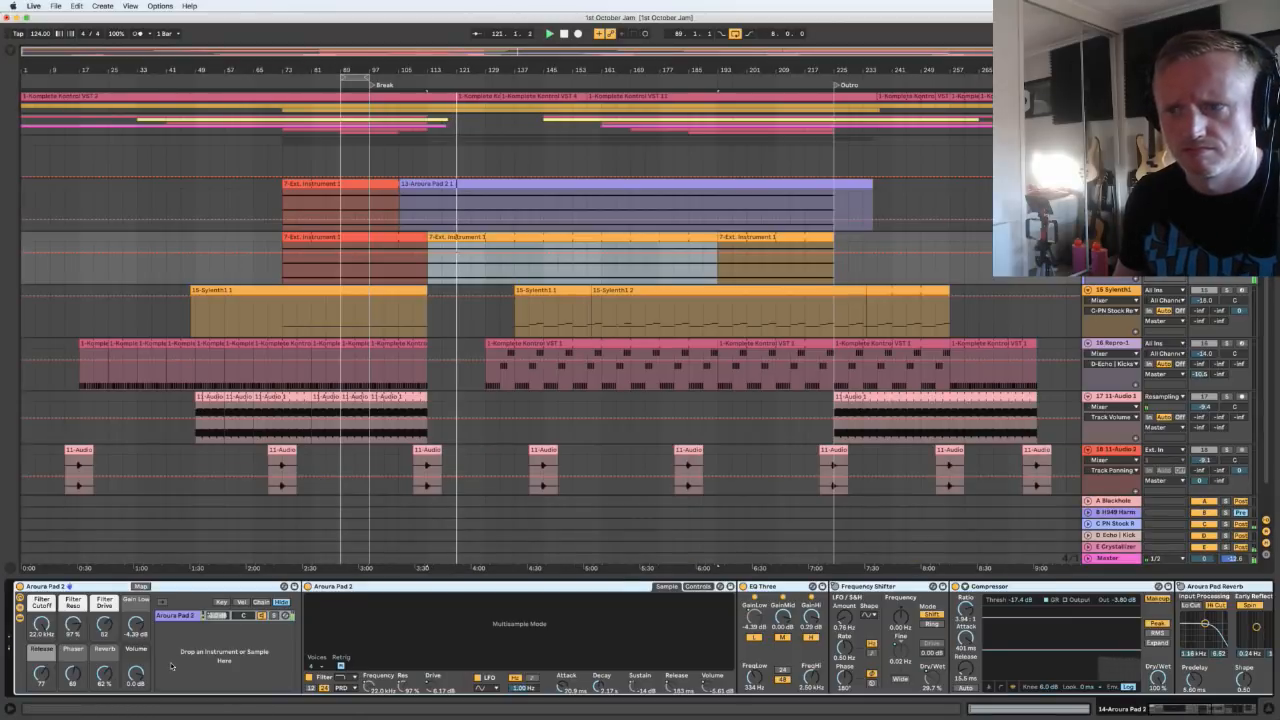
scroll(172, 665, "right", 10)
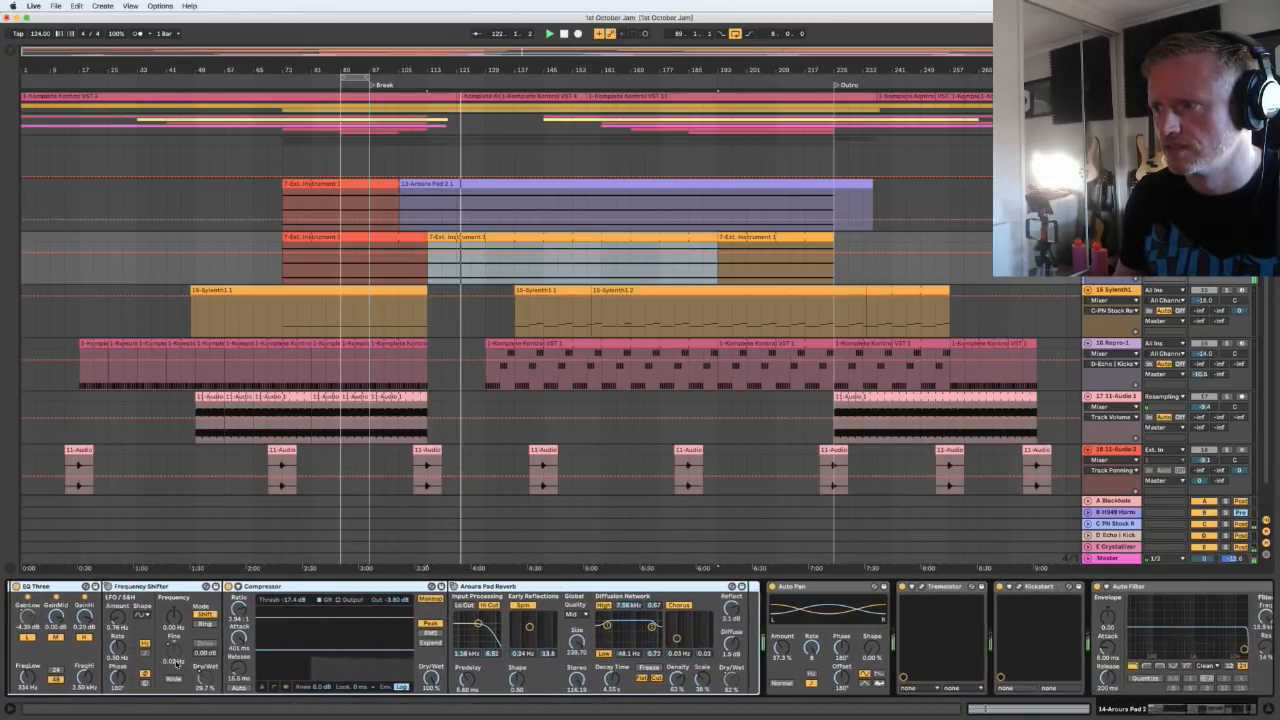
key("space")
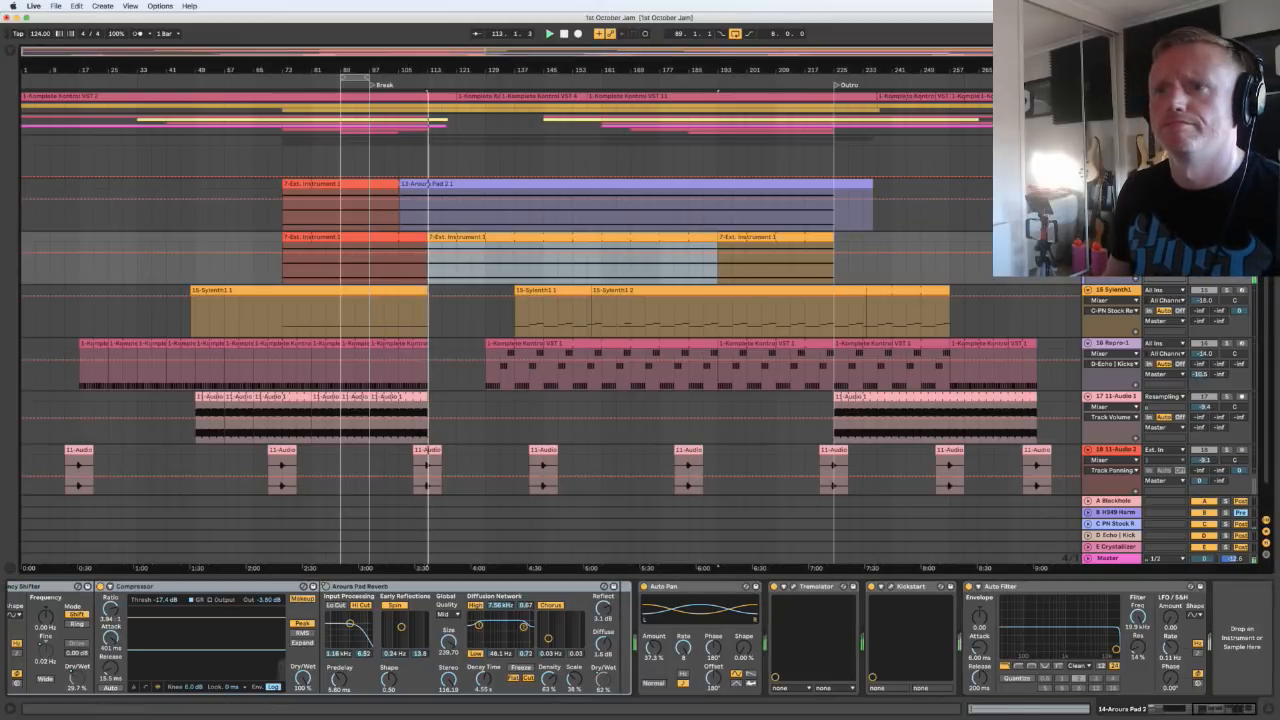
left_click(512, 214)
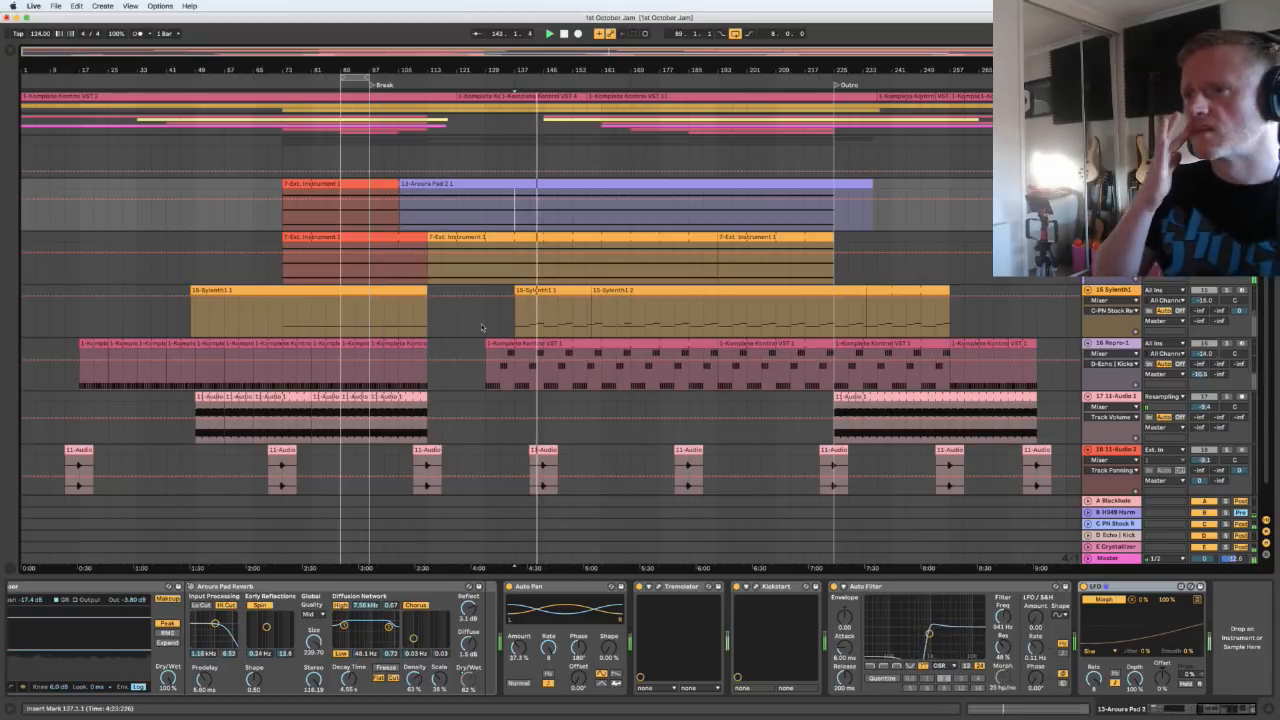
Select the A Blackhole return track and open its Blackhole reverb plug-in window
scroll(481, 327, "down", 1)
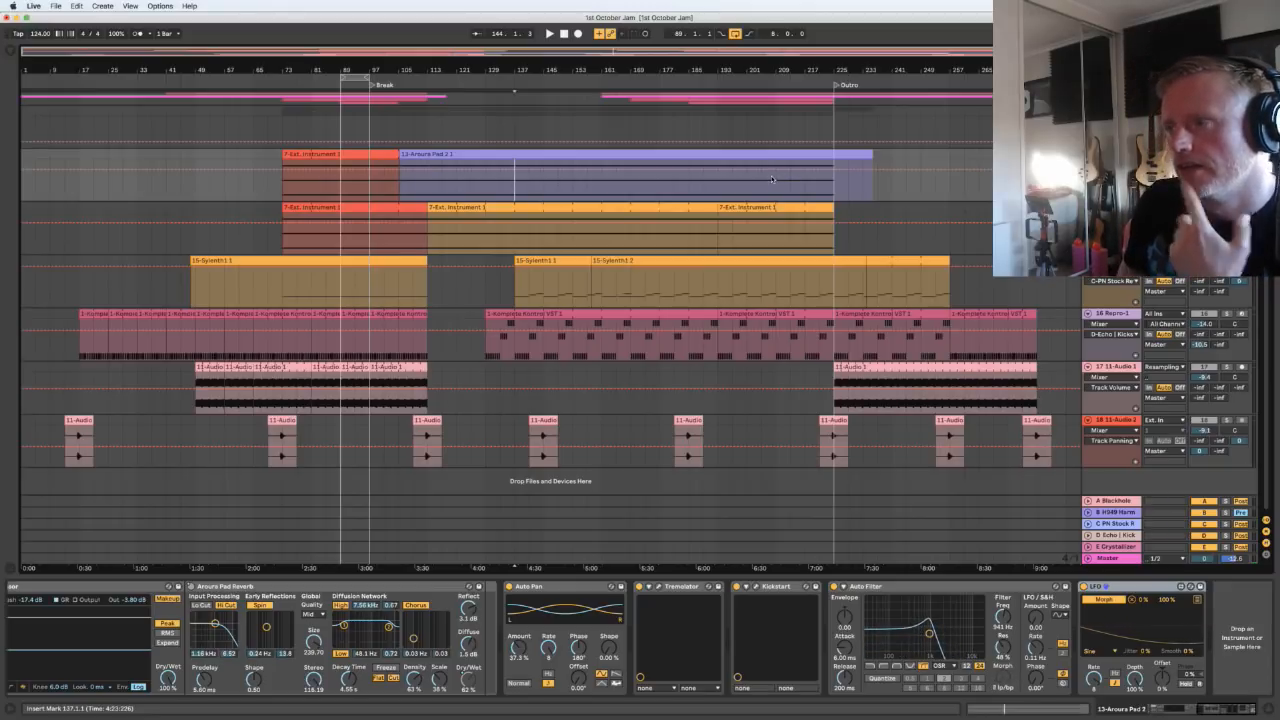
scroll(772, 181, "up", 2)
scroll(775, 212, "down", 2)
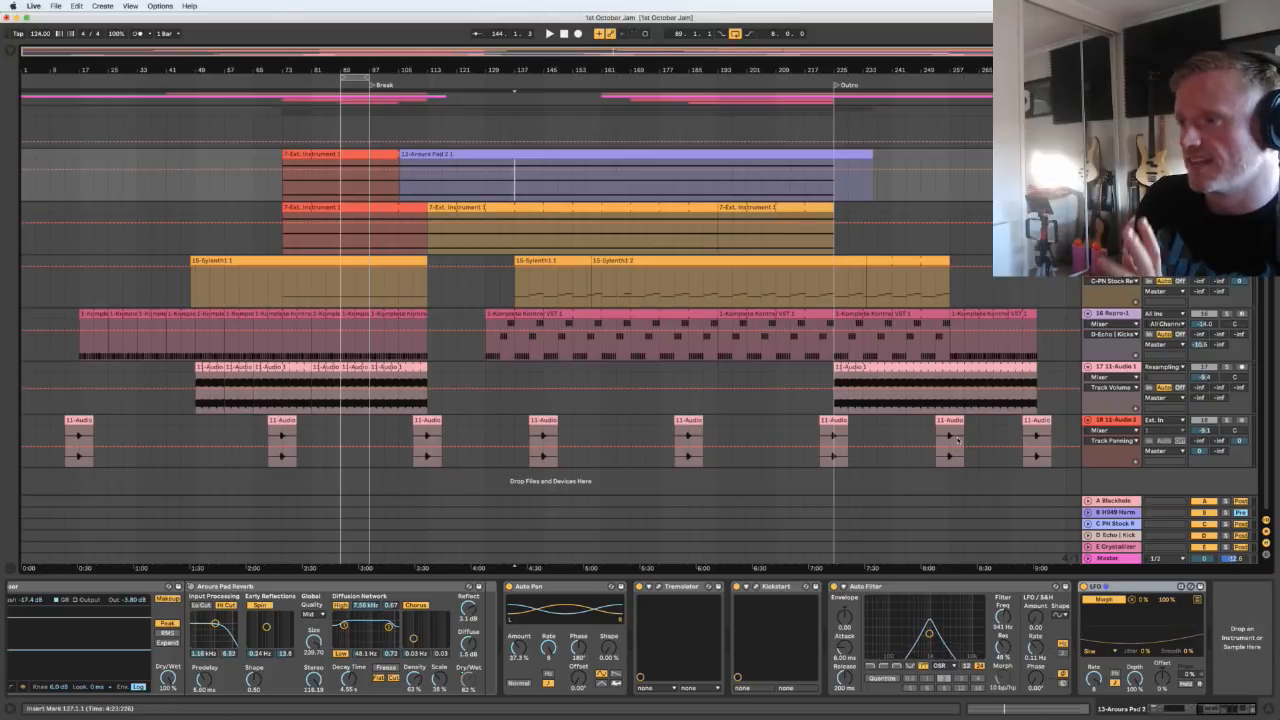
left_click(1118, 501)
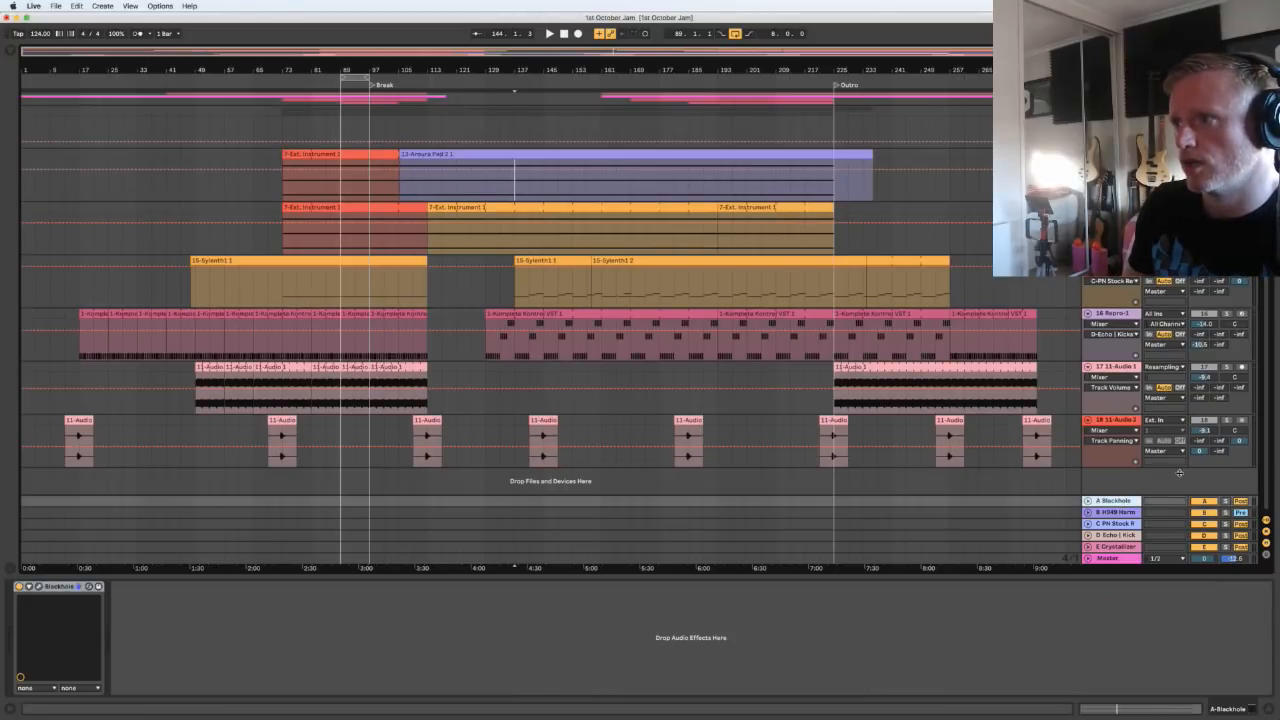
scroll(1166, 478, "up", 2)
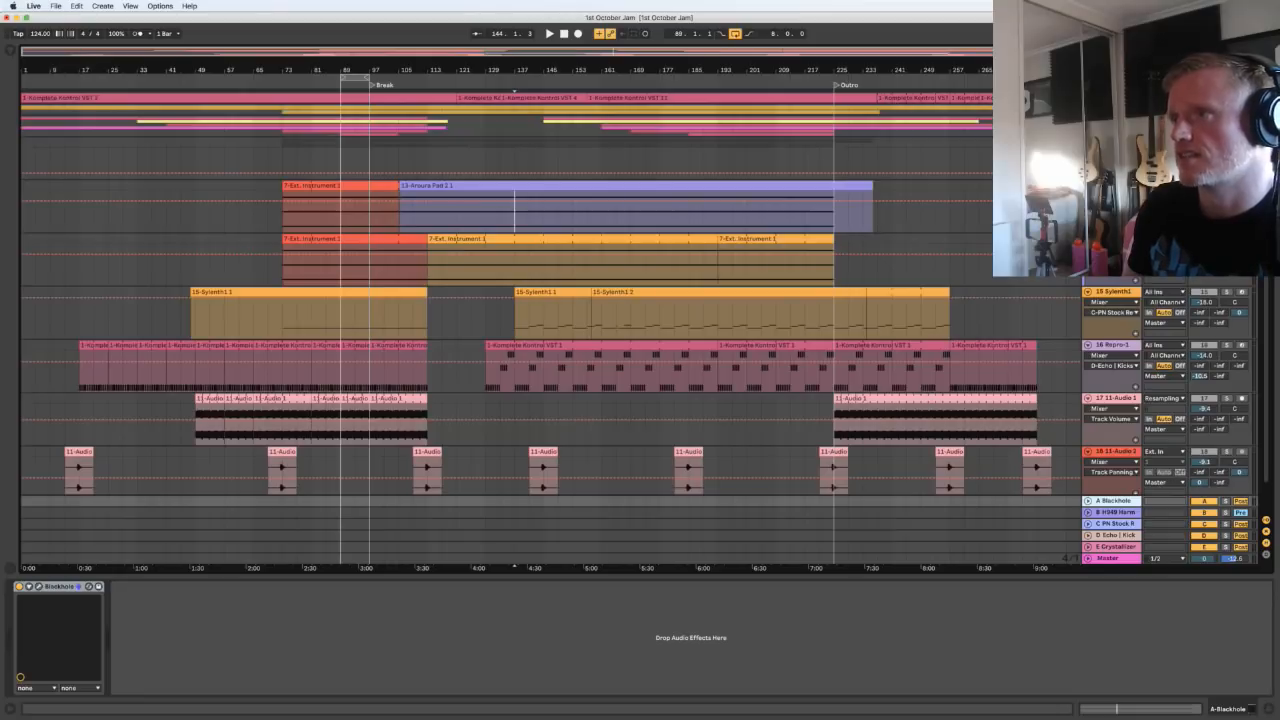
scroll(644, 299, "up", 2)
scroll(644, 298, "down", 2)
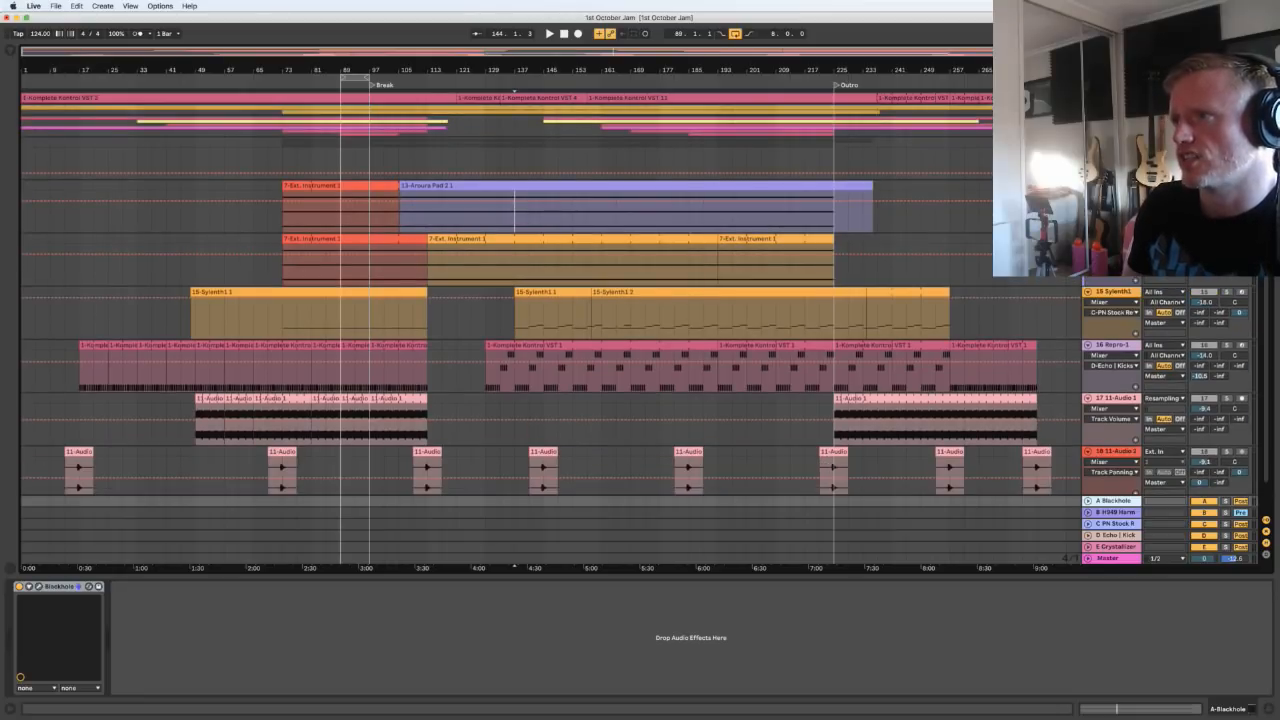
left_click(1088, 109)
left_click(1088, 109)
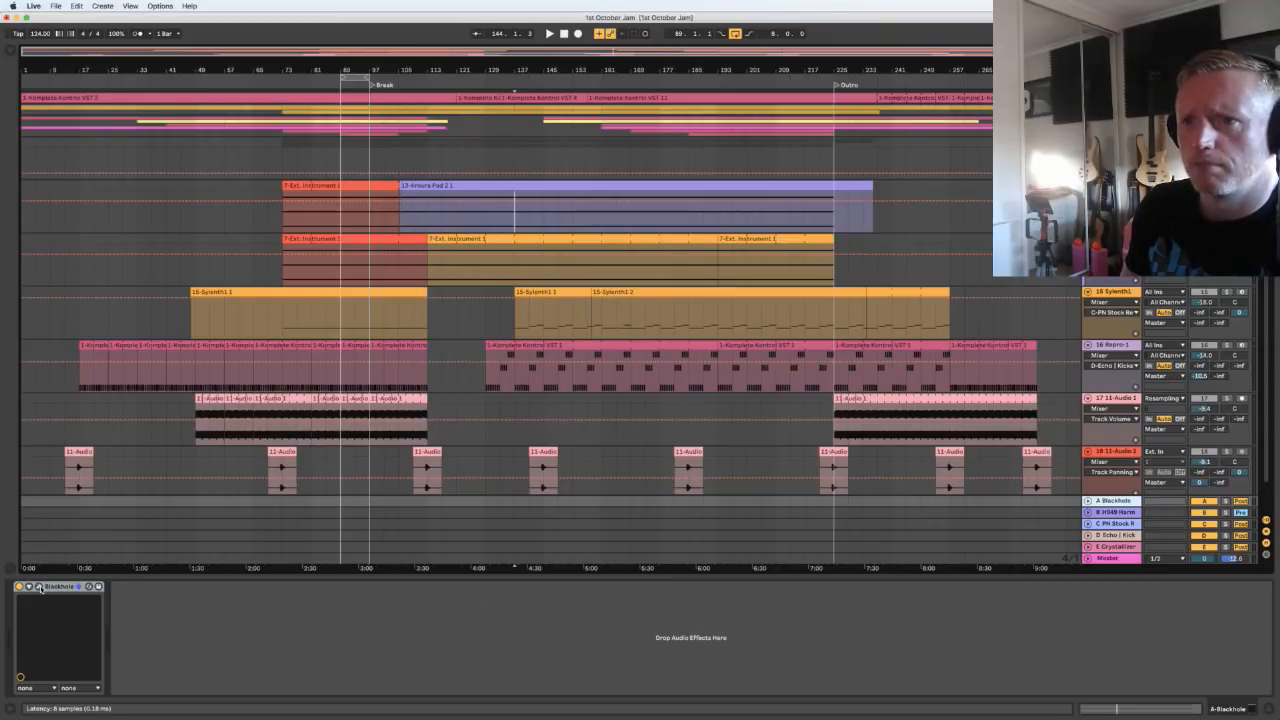
left_click(39, 587)
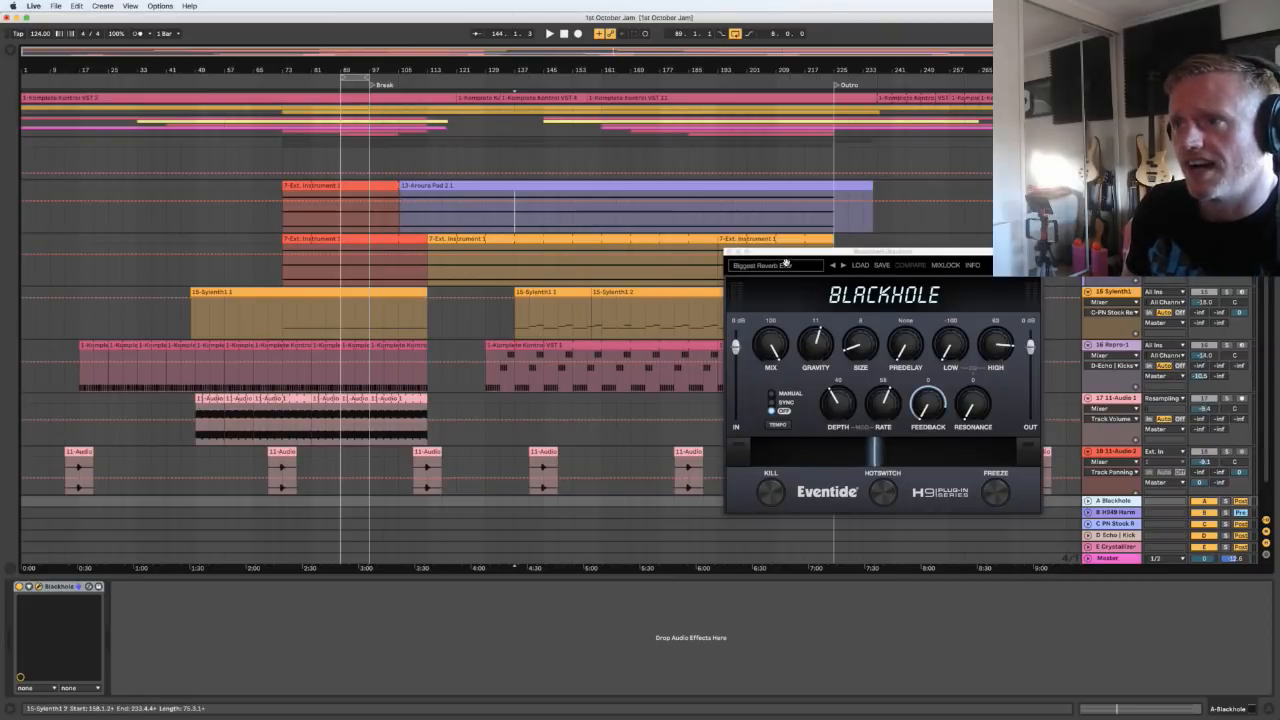
Close the Blackhole window, and inspect the FF Saturn plug-in on the B H949 Harmonizer return track
left_click_drag(786, 263, 194, 381)
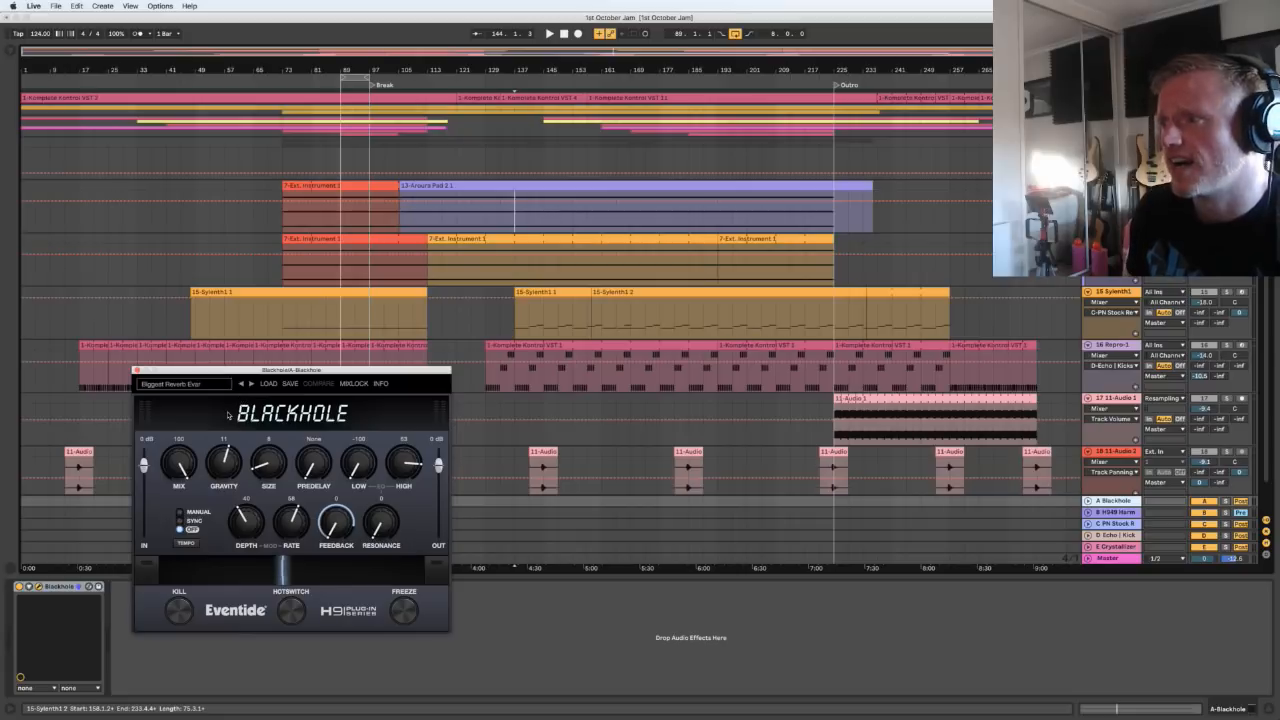
left_click(38, 588)
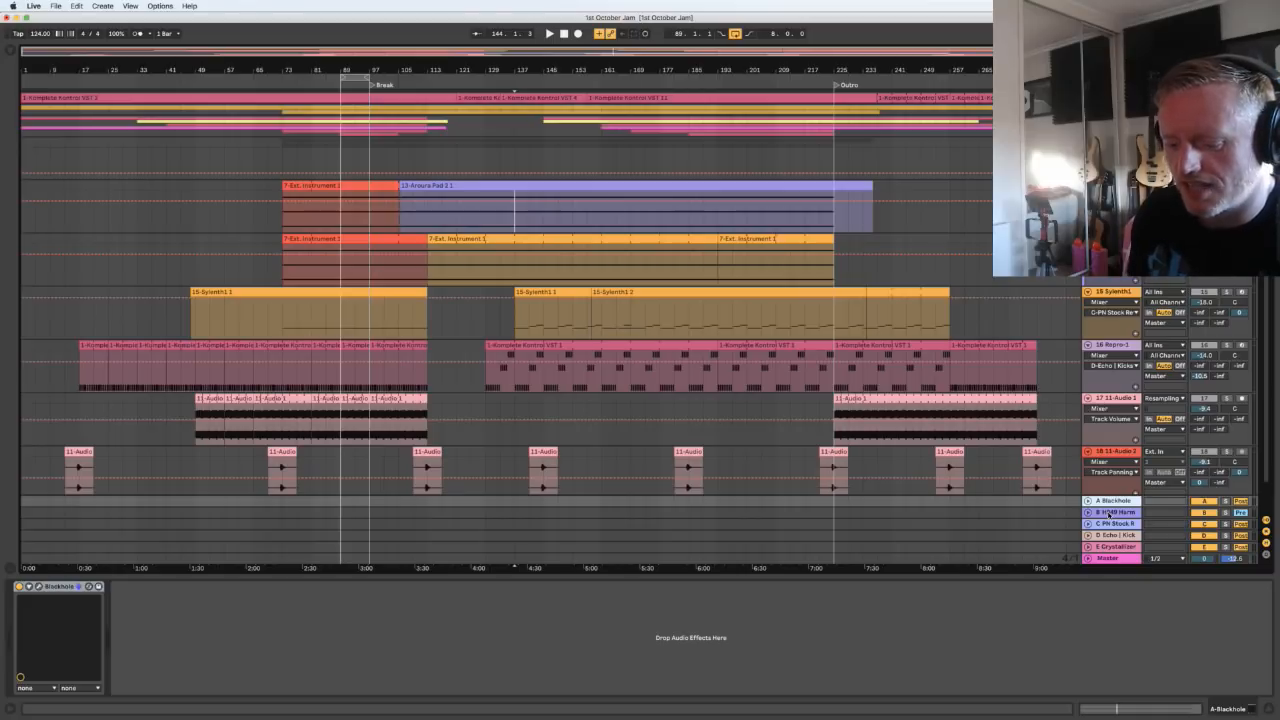
left_click(1115, 513)
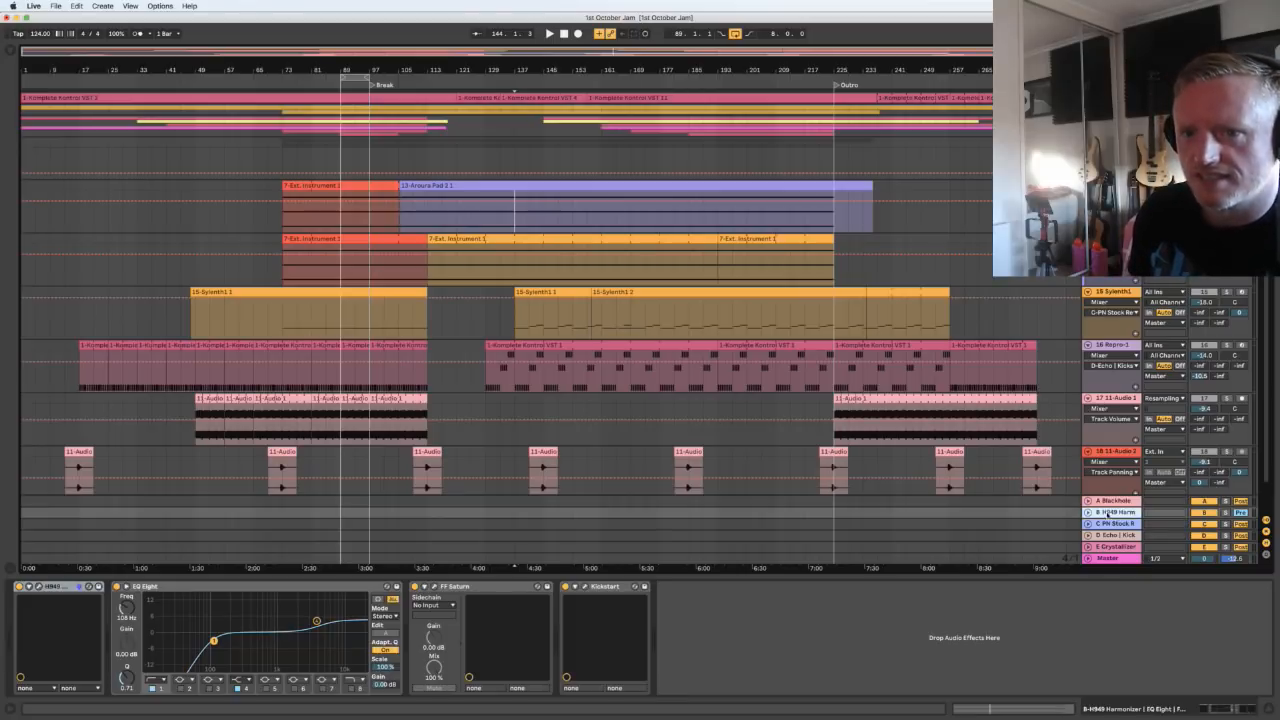
left_click(435, 587)
left_click_drag(930, 309, 355, 331)
left_click_drag(221, 334, 280, 362)
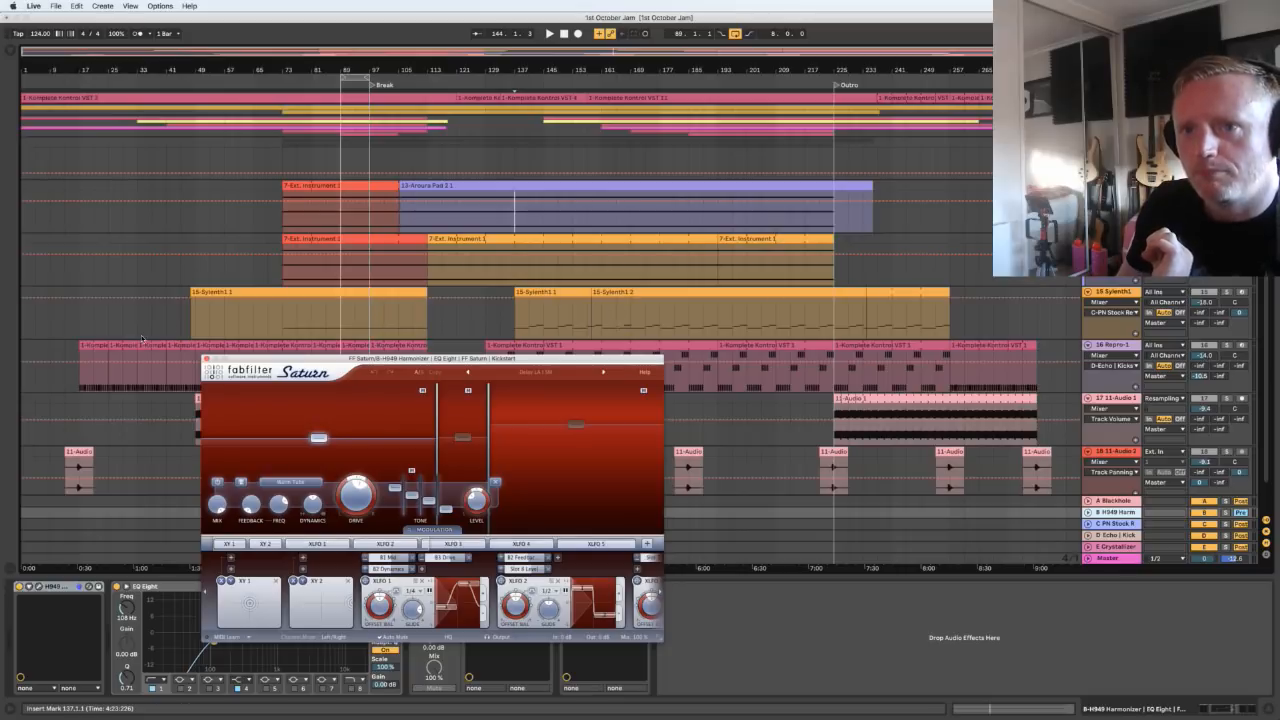
left_click(206, 358)
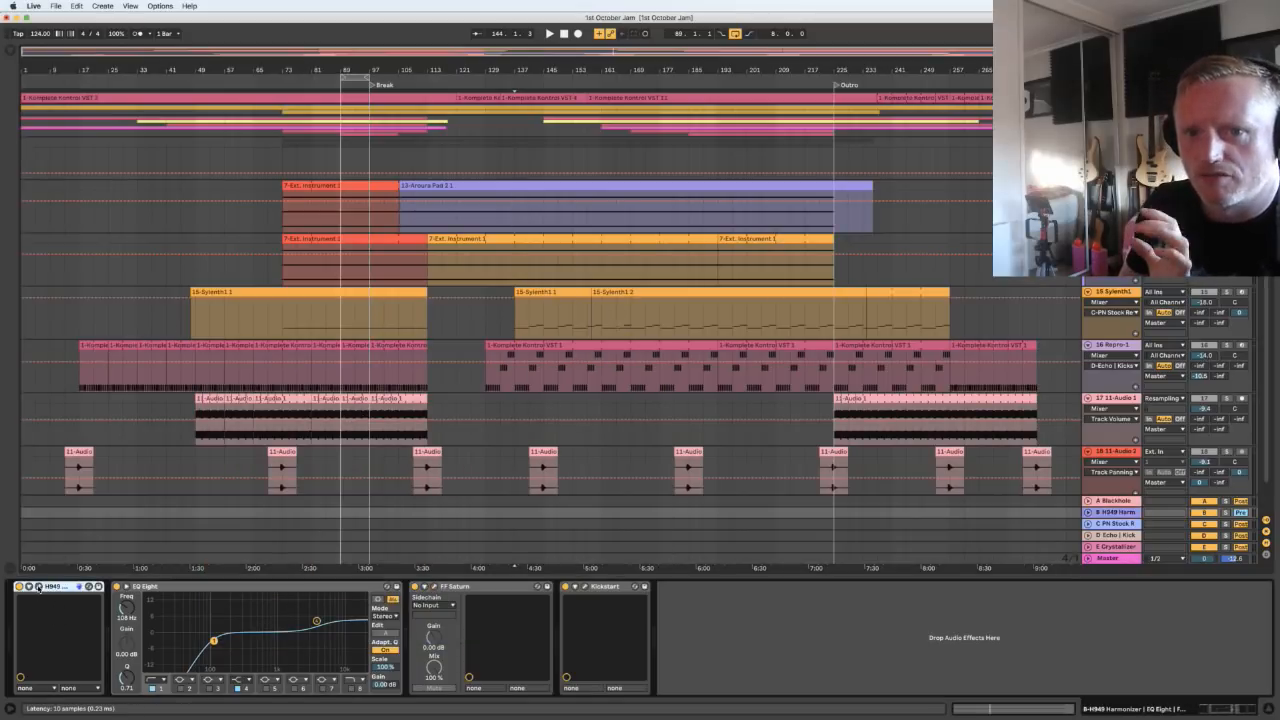
Open the H949 Harmonizer plug-in and audition its soloed return track with FF Saturn and Kickstart switched off
left_click(38, 587)
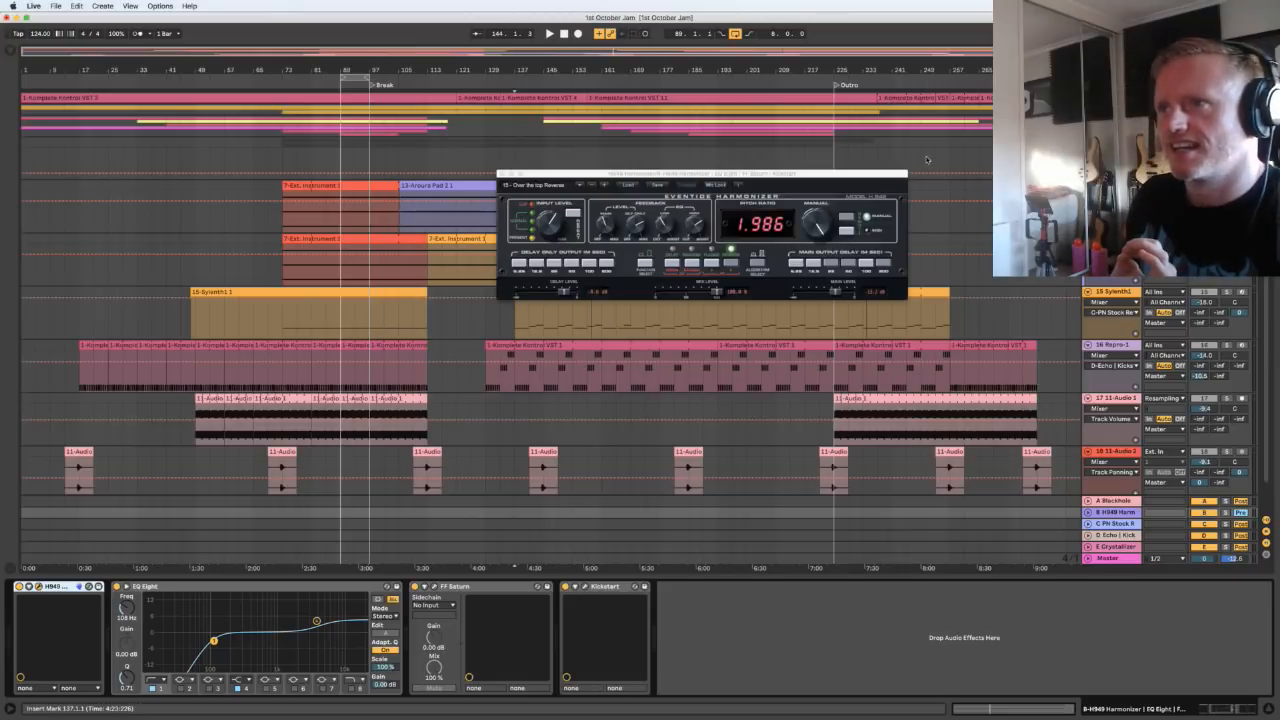
left_click_drag(877, 177, 572, 432)
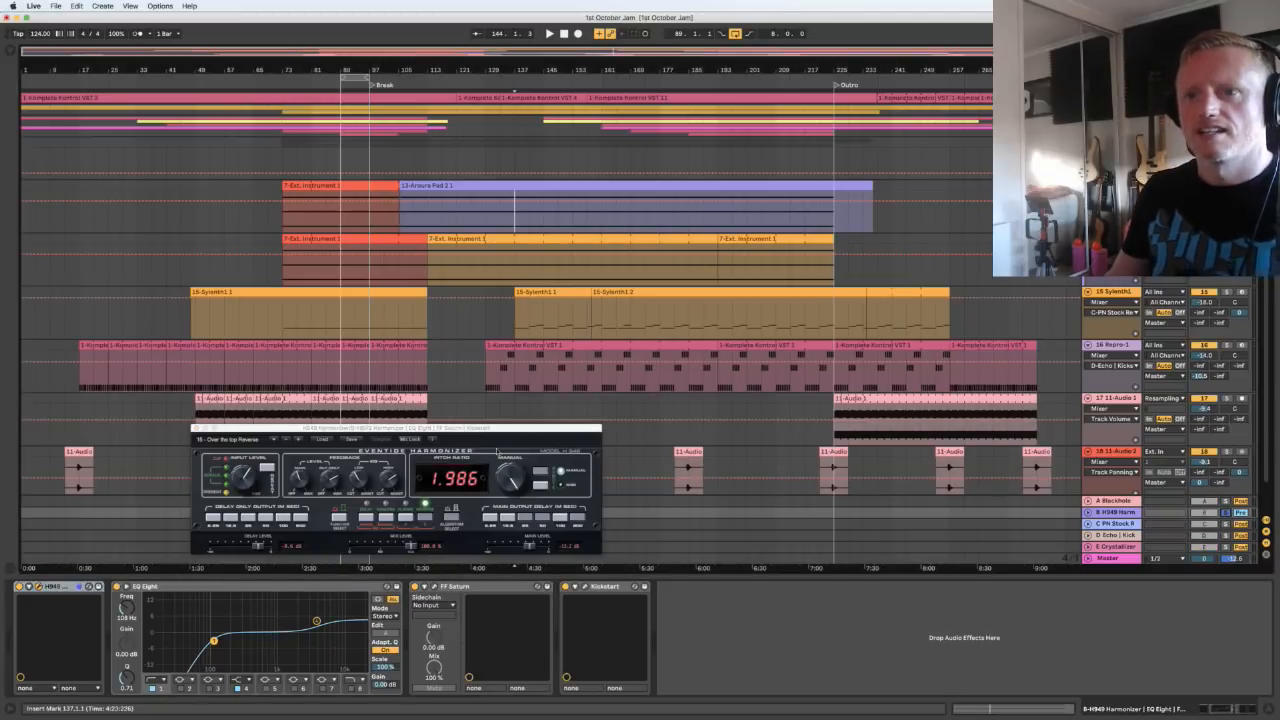
key("space")
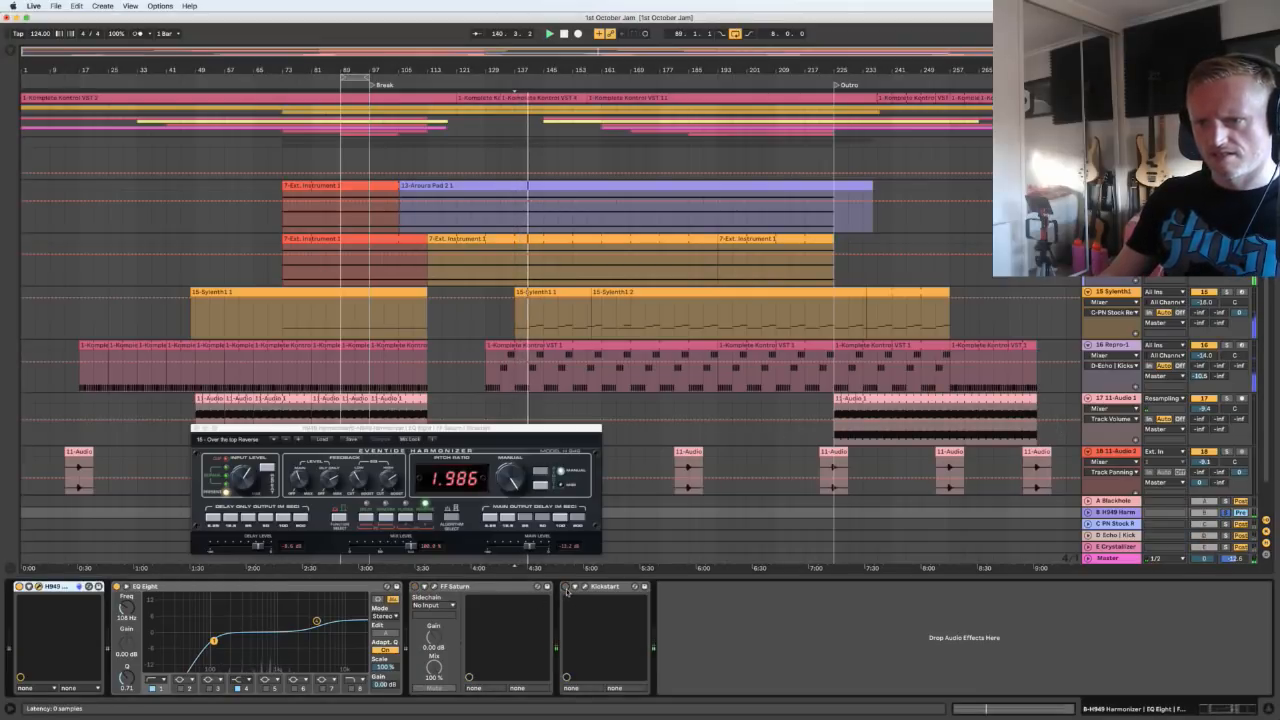
left_click(430, 437)
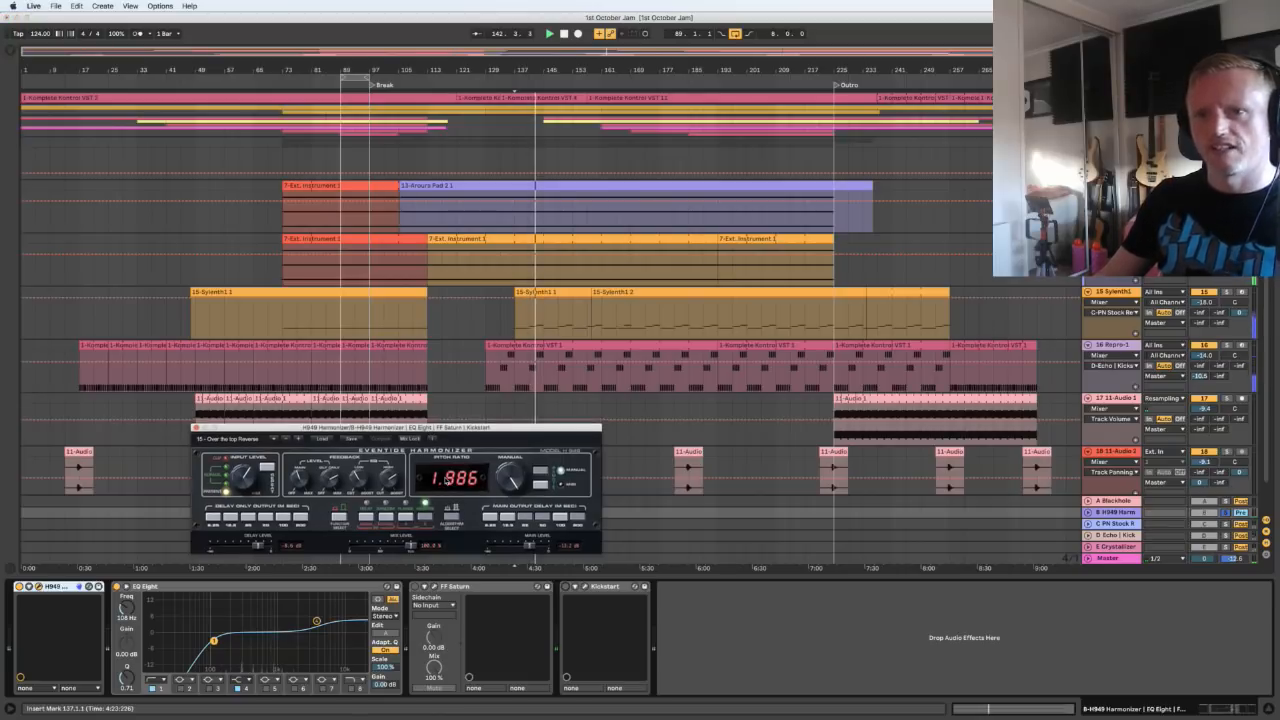
Unfold the B H949 Harmonizer return track, try its volume at 5.8 dB and lower it to -10.4 dB
left_click(1088, 512)
left_click_drag(1204, 481, 1204, 470)
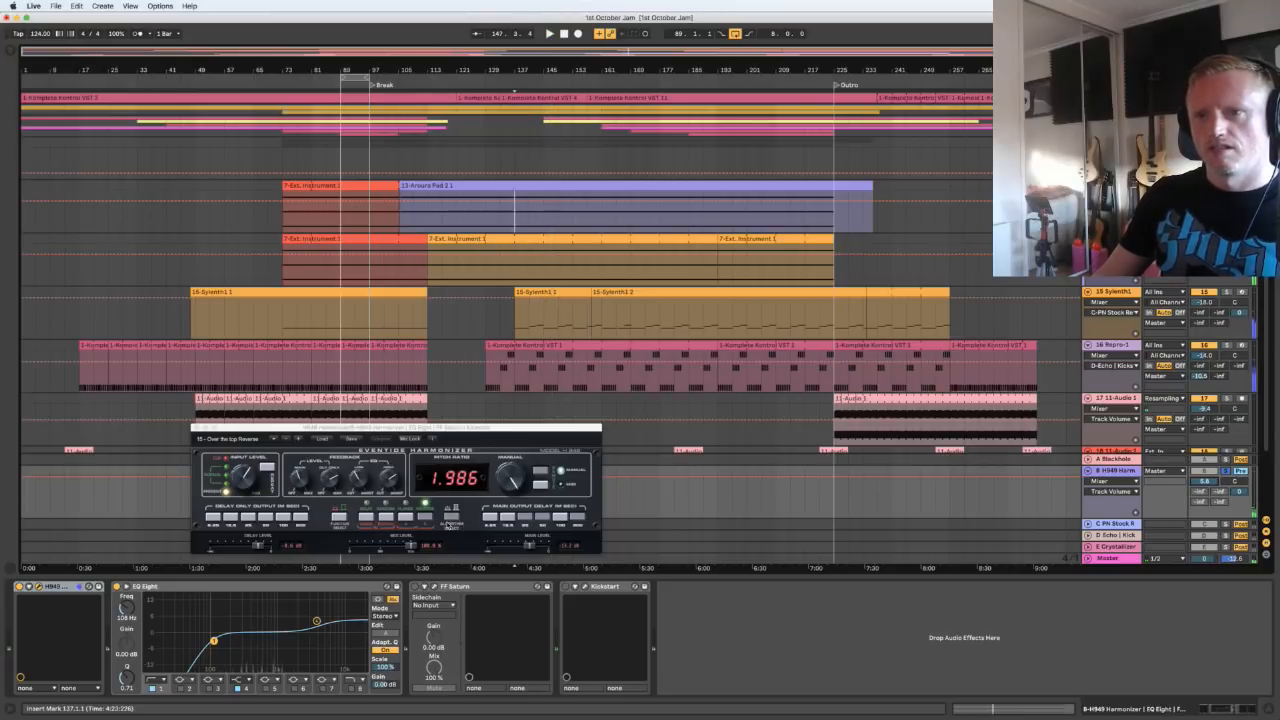
left_click(239, 432)
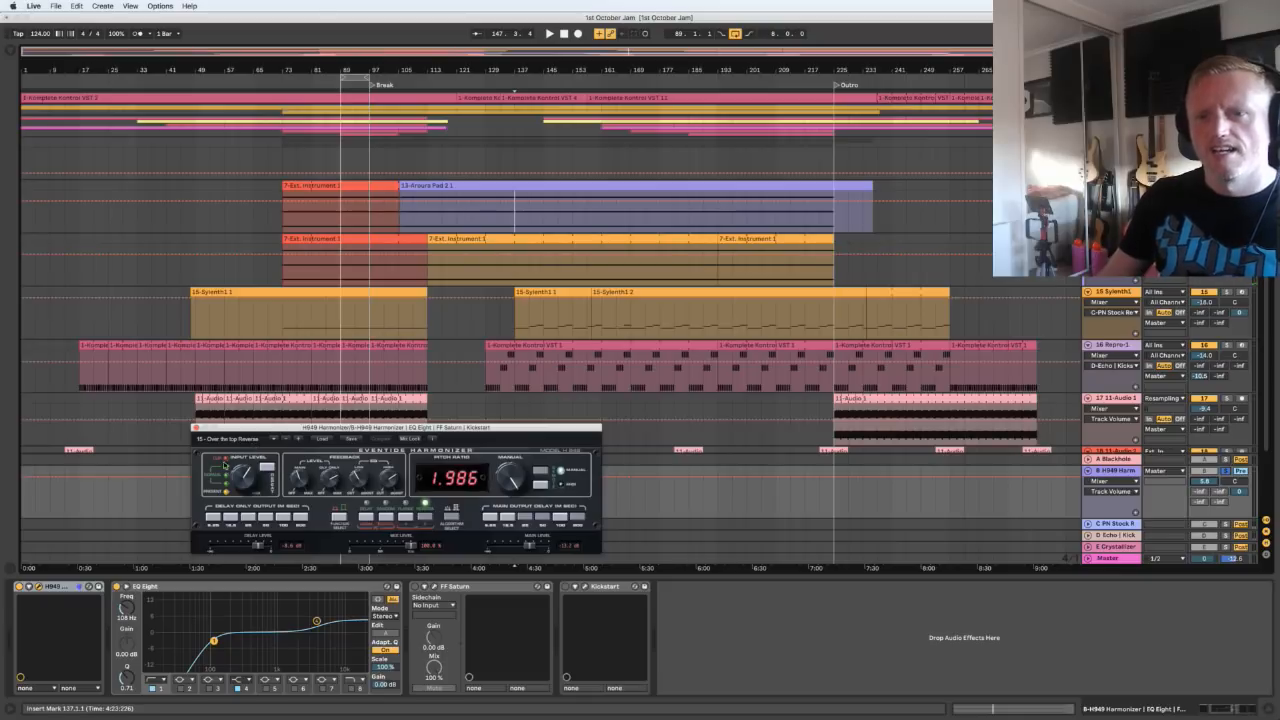
left_click_drag(1205, 481, 1207, 483)
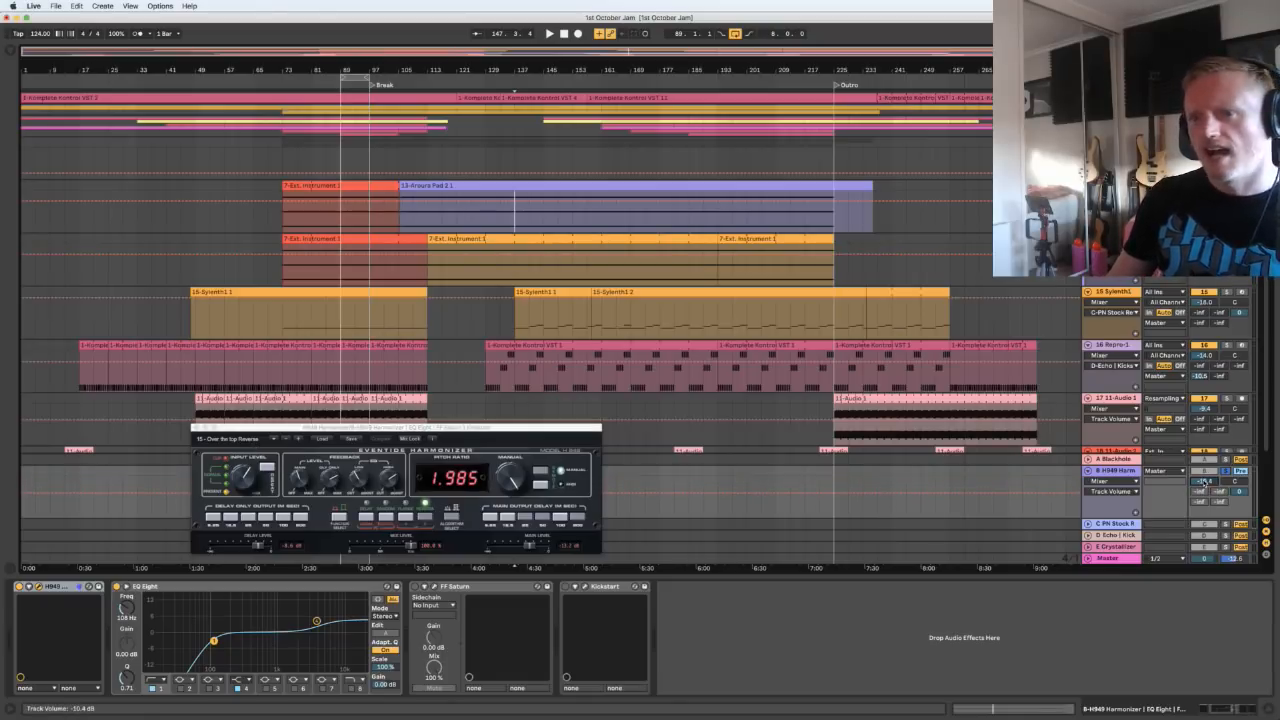
Set the B return track's volume to -10.7 dB, switch on FF Saturn and Kickstart, and play from bar 137
left_click(415, 587)
left_click(566, 587)
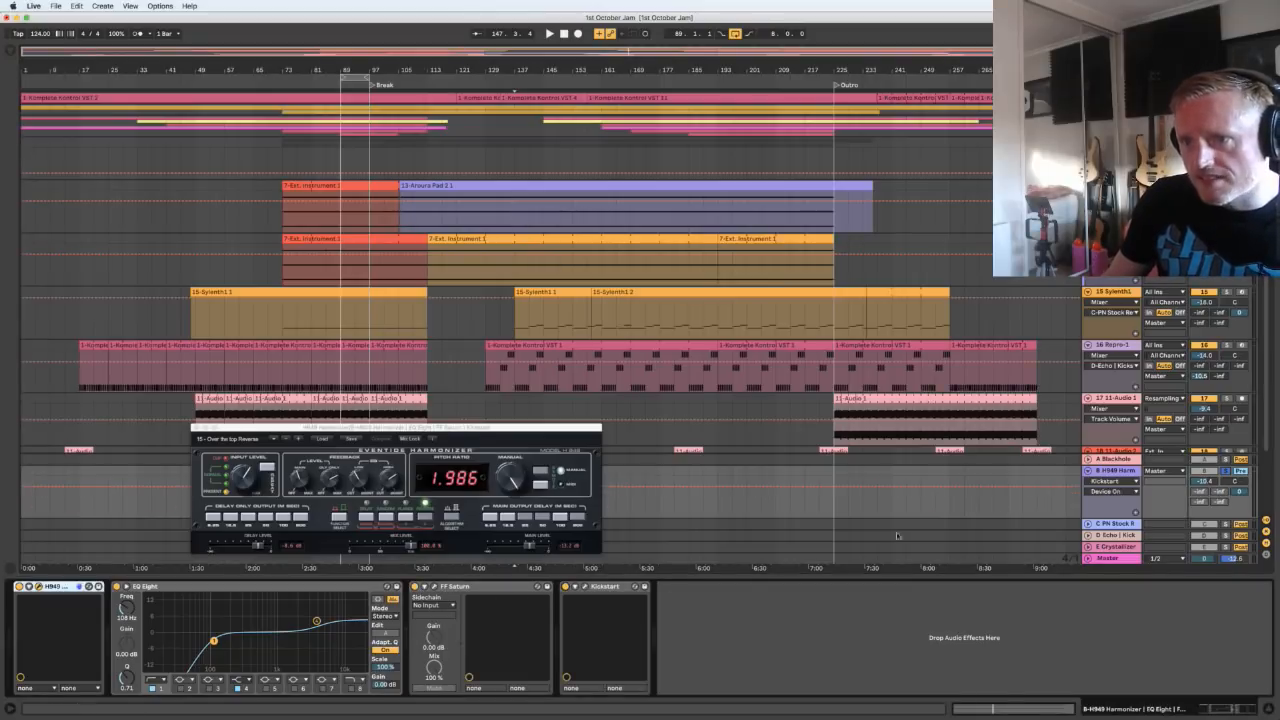
left_click(1207, 482)
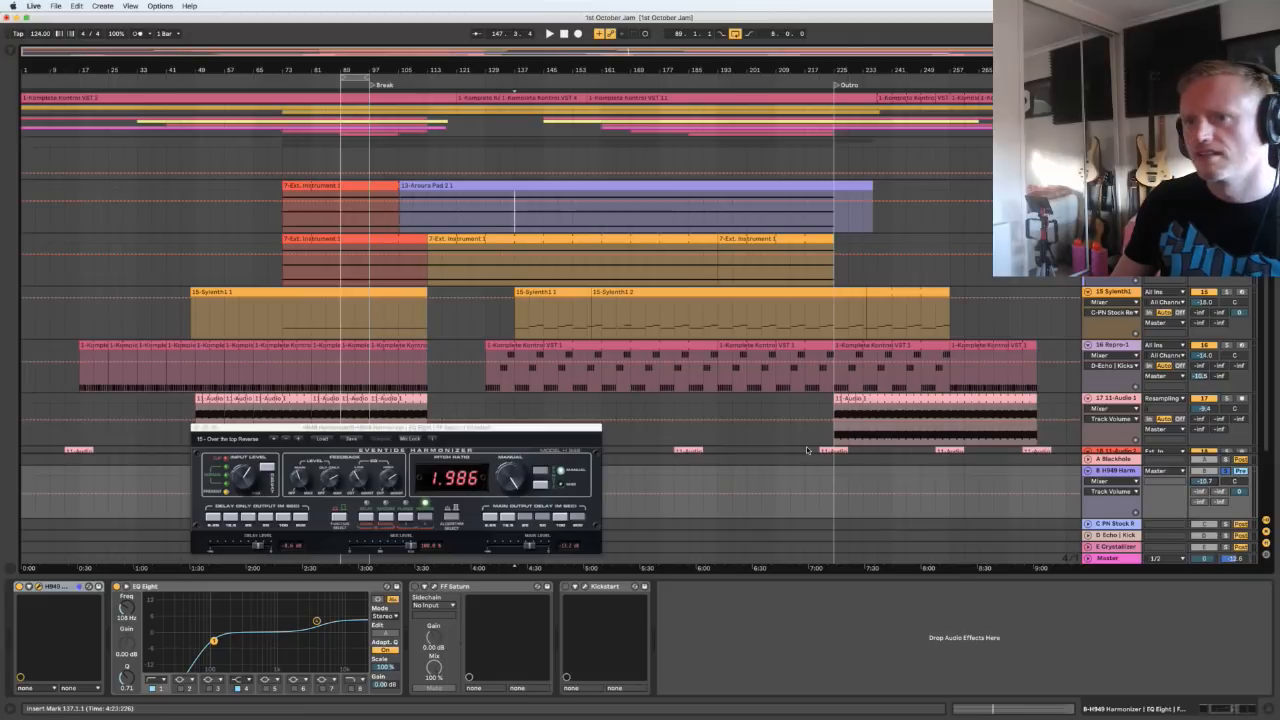
left_click(415, 587)
left_click(567, 588)
key("space")
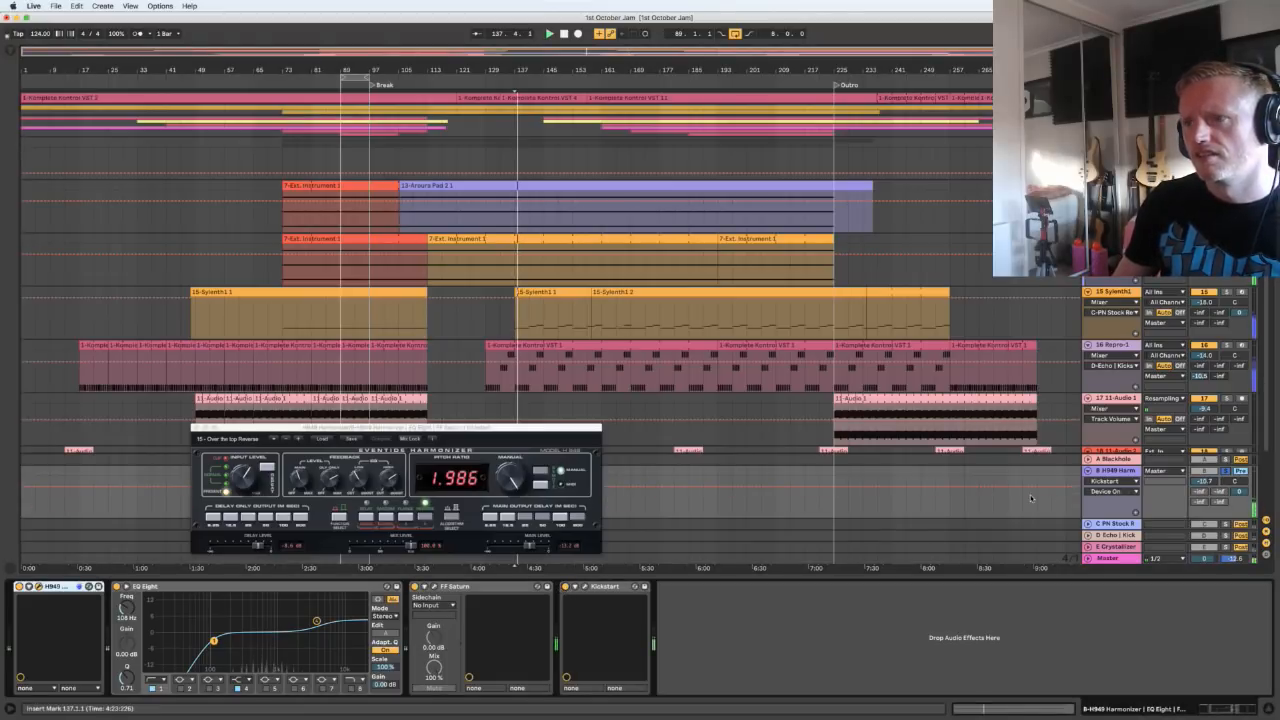
Unfold the C PN Stock Reverb return track and audition the B Harmonizer return's send into it
left_click(1240, 492)
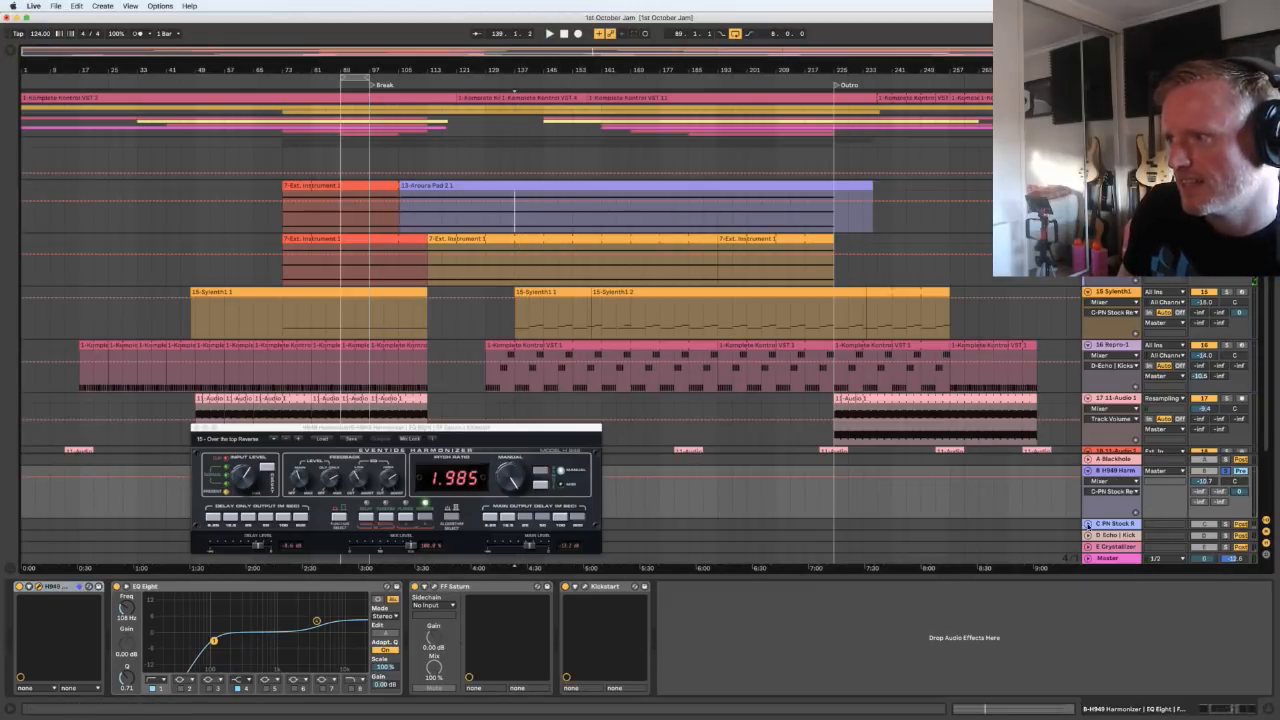
left_click(1088, 524)
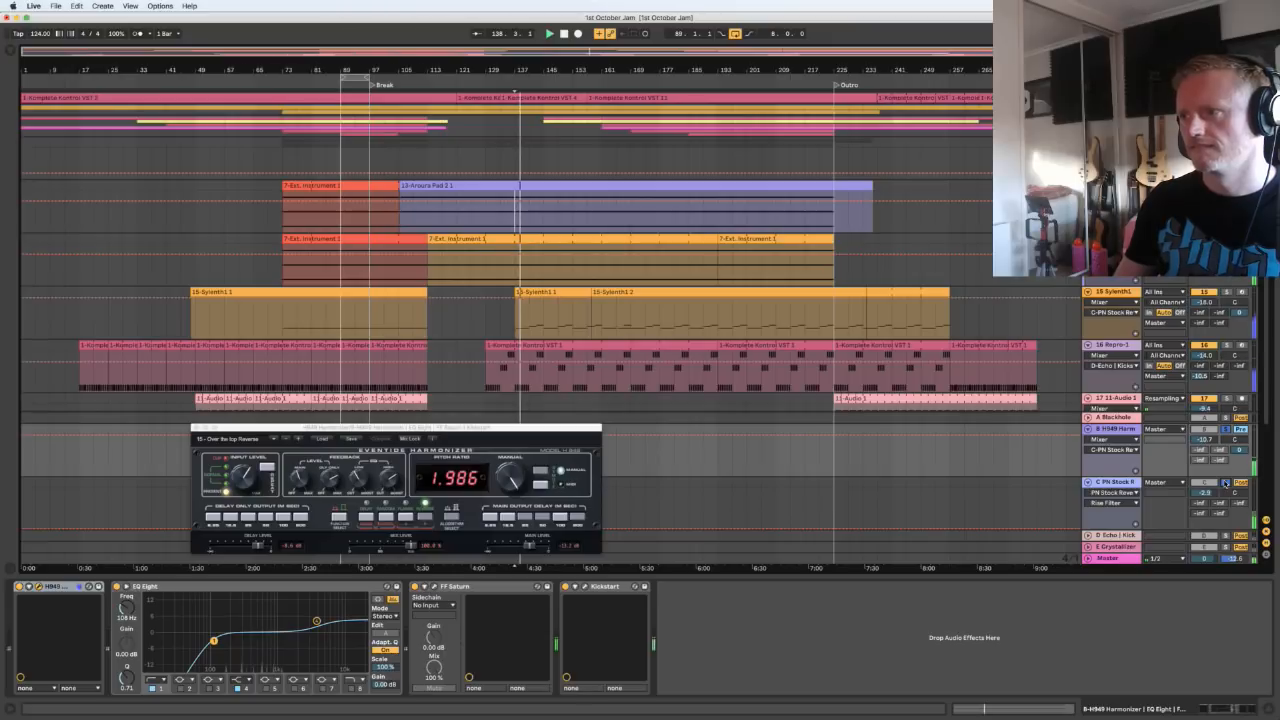
left_click(1120, 430)
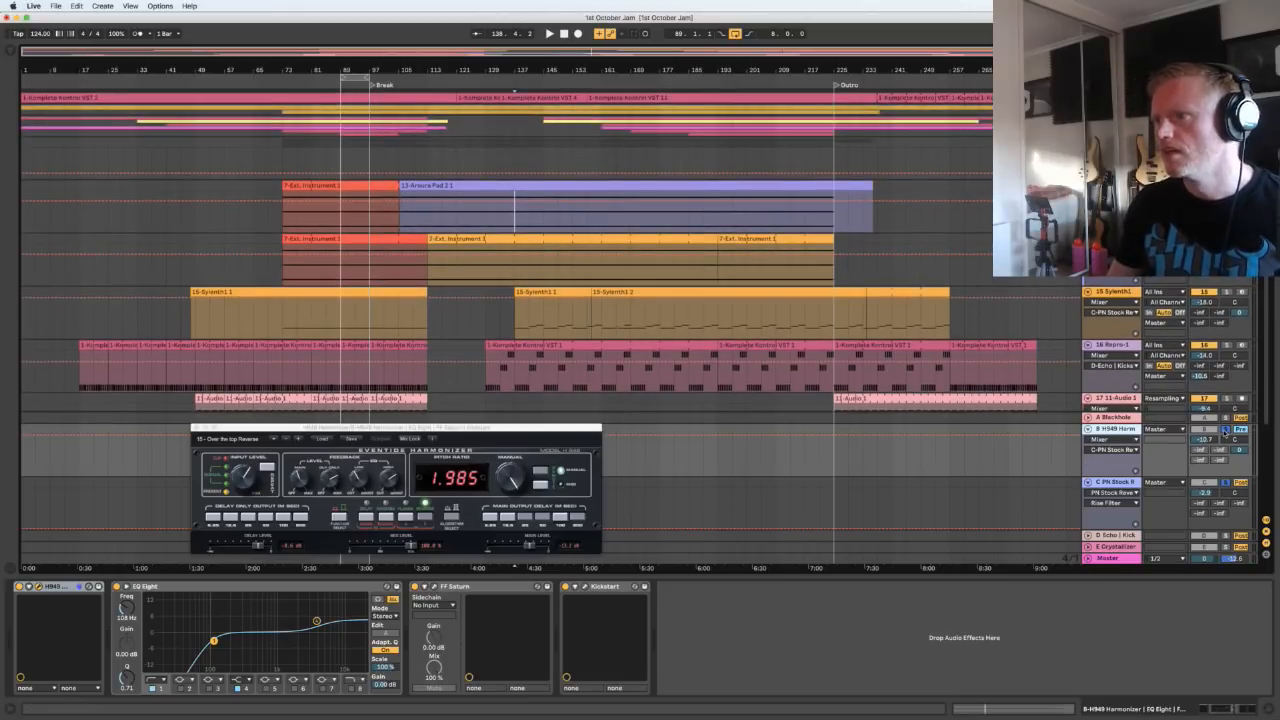
Display the devices of the D Echo and E Crystallizer return tracks, and audition the soloed Crystallizer return from bar 173
left_click(1115, 537)
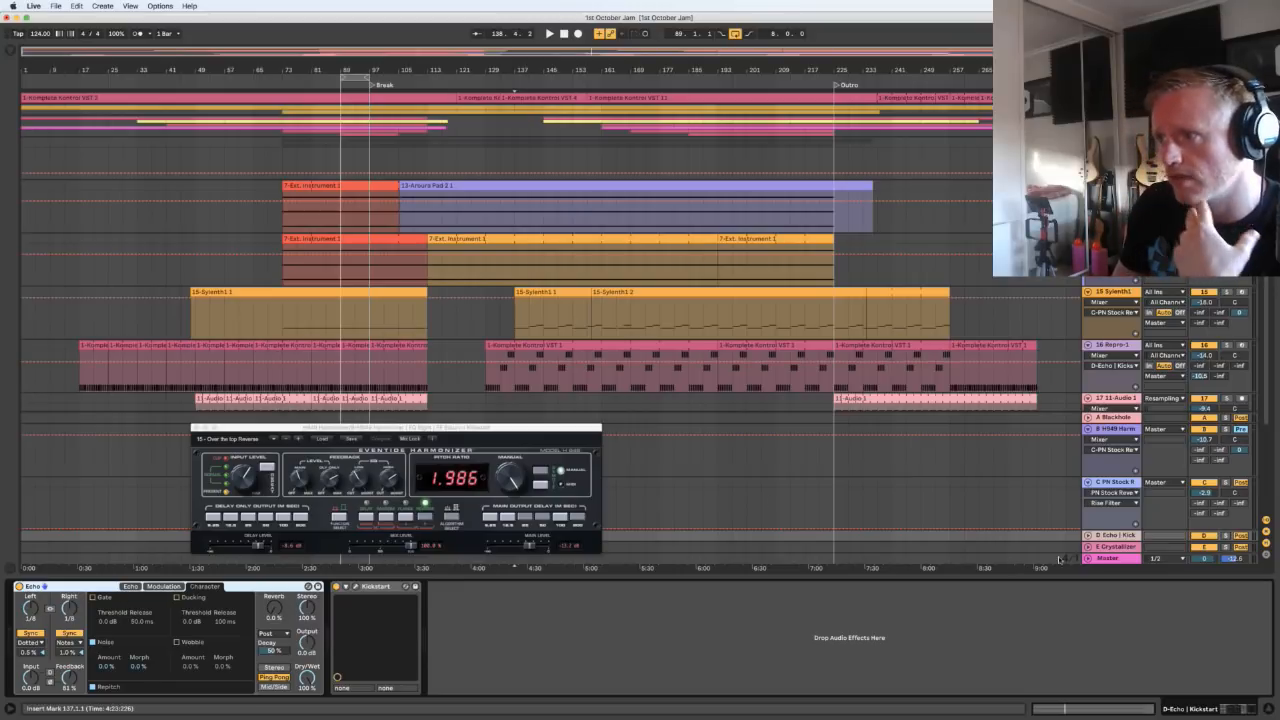
left_click(1110, 547)
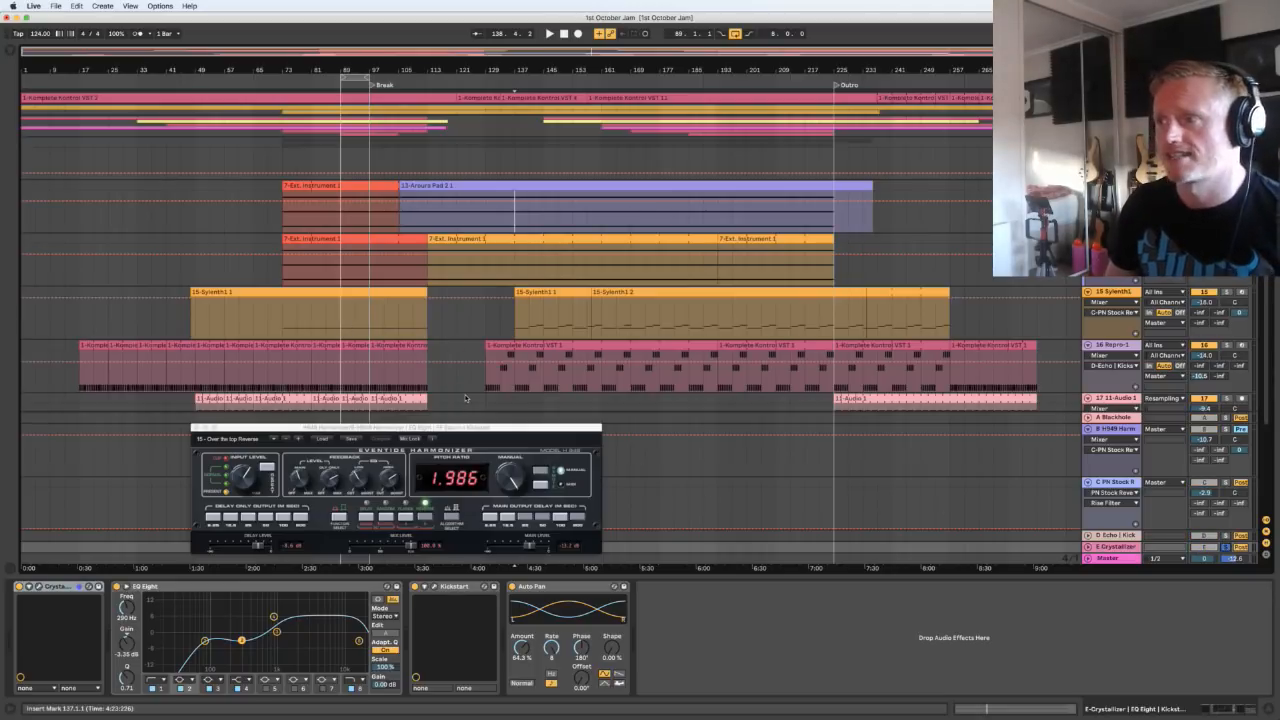
left_click(645, 315)
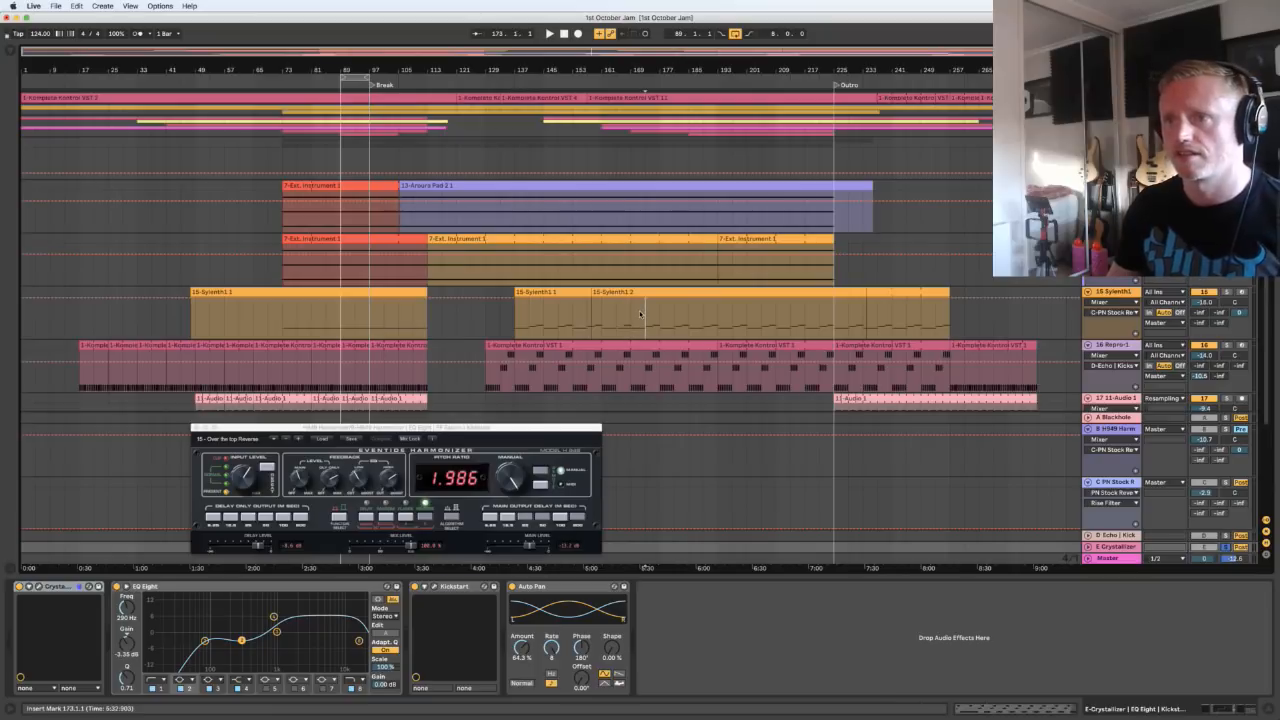
key("space")
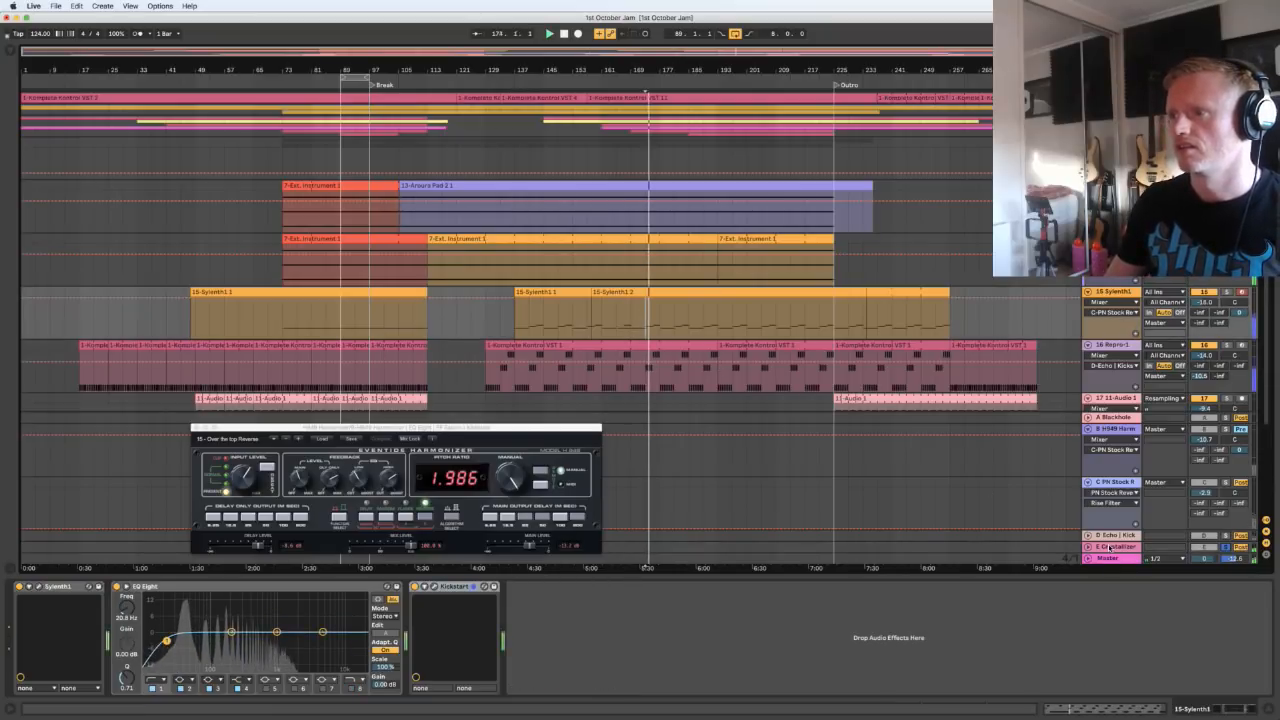
left_click(1088, 547)
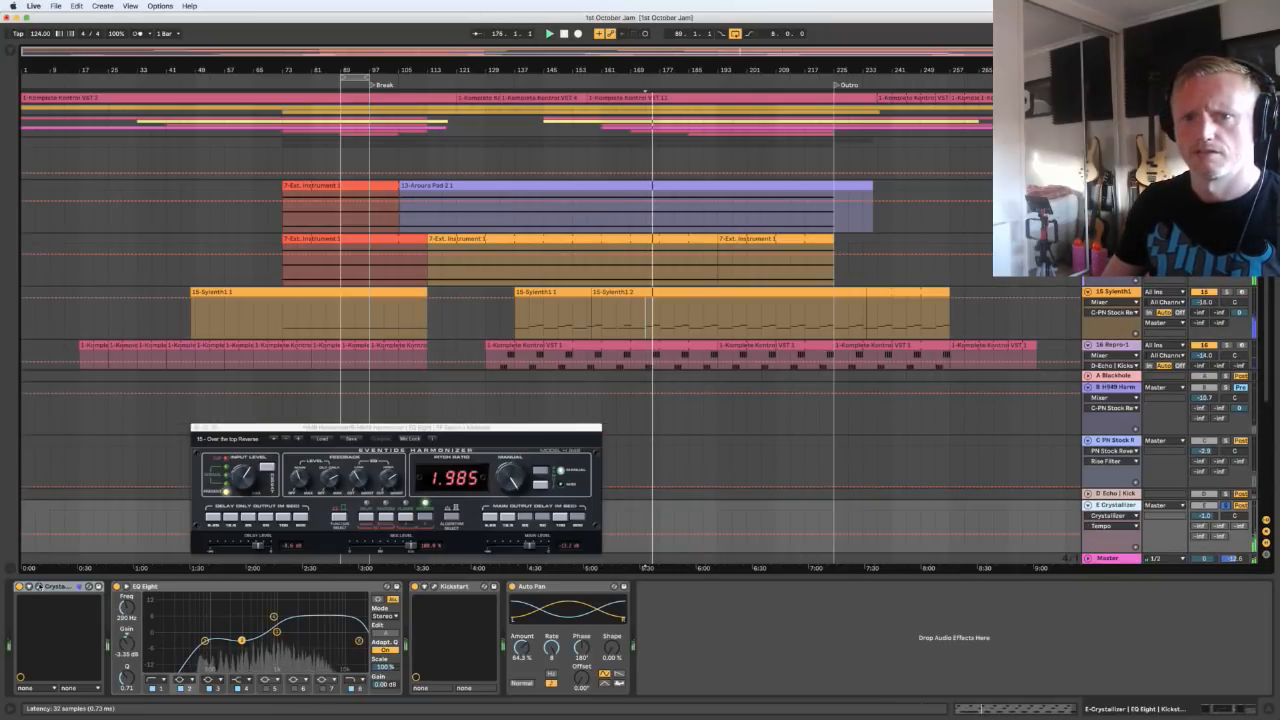
Inspect the Crystallizer plug-in's pitch settings, close the open plug-in windows and unsolo the E return track
left_click(39, 587)
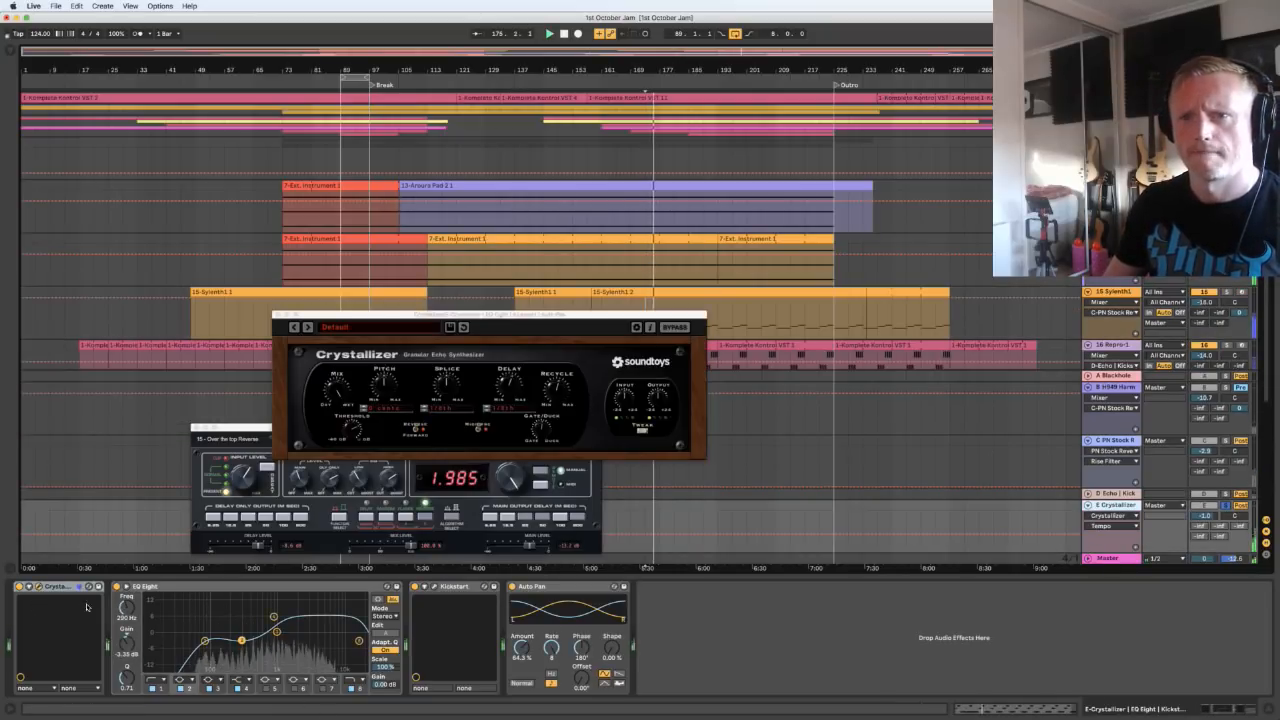
left_click(197, 428)
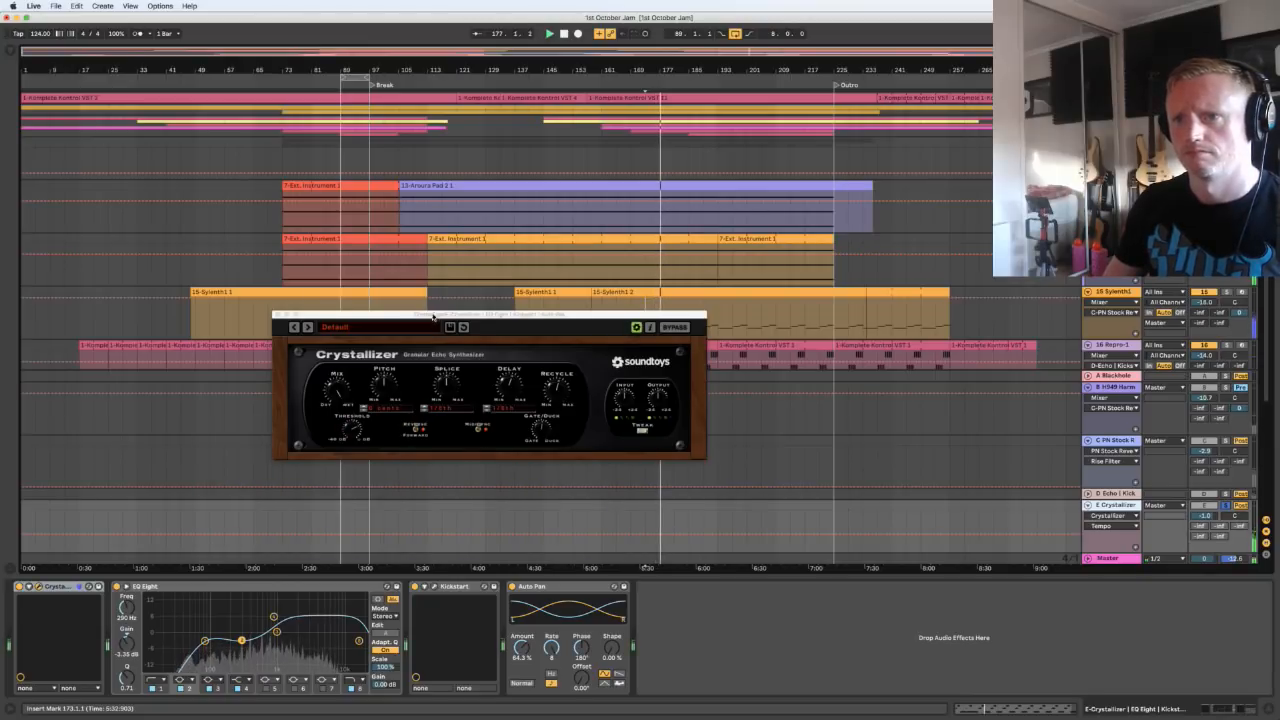
left_click_drag(433, 319, 522, 430)
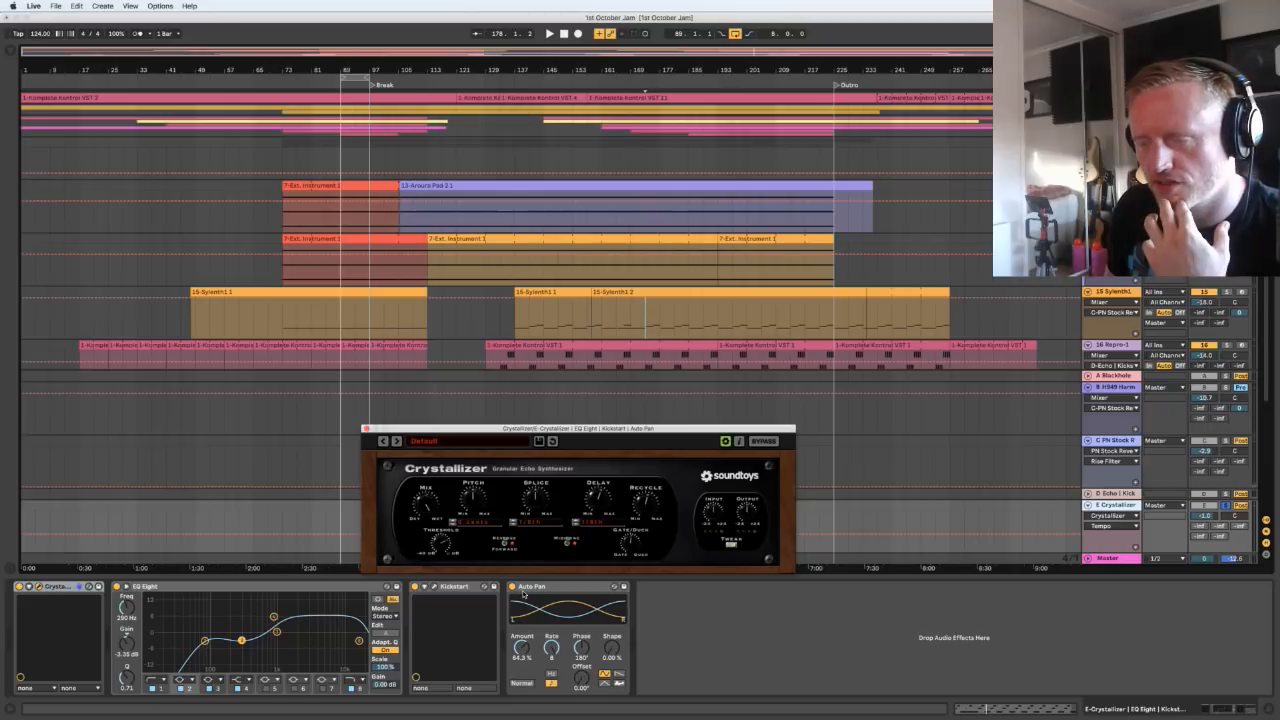
left_click(477, 505)
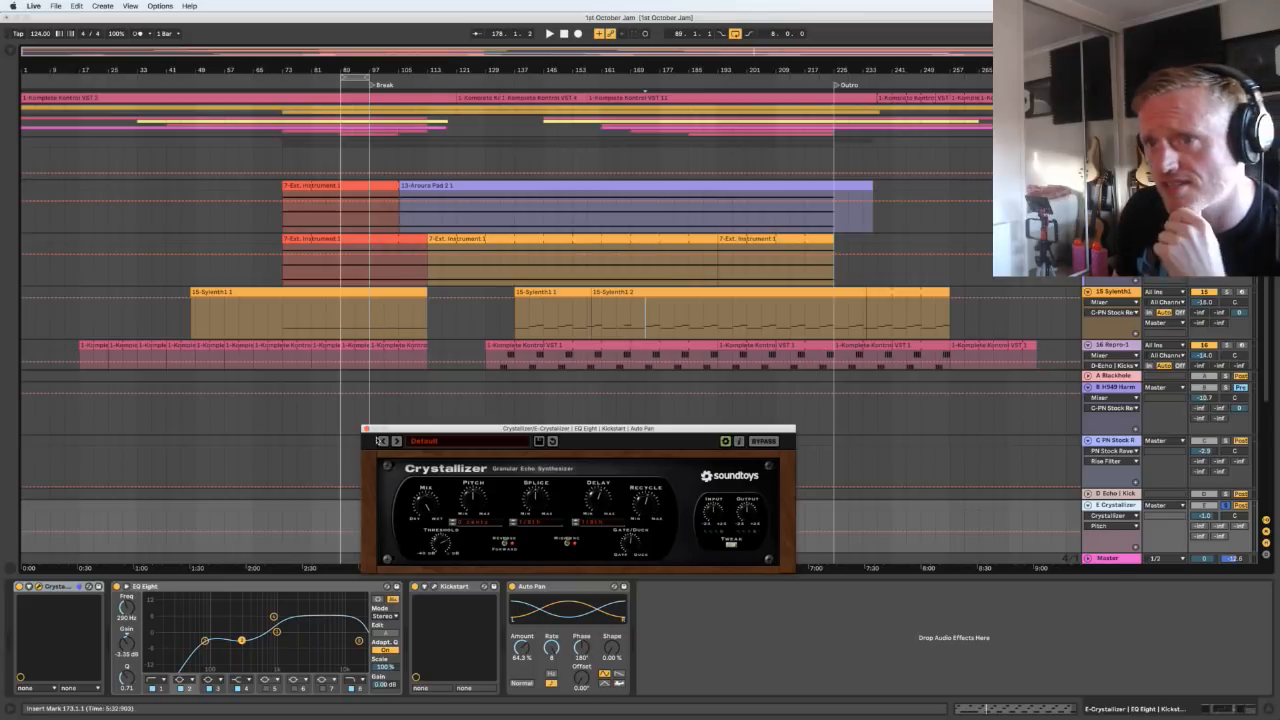
left_click(364, 428)
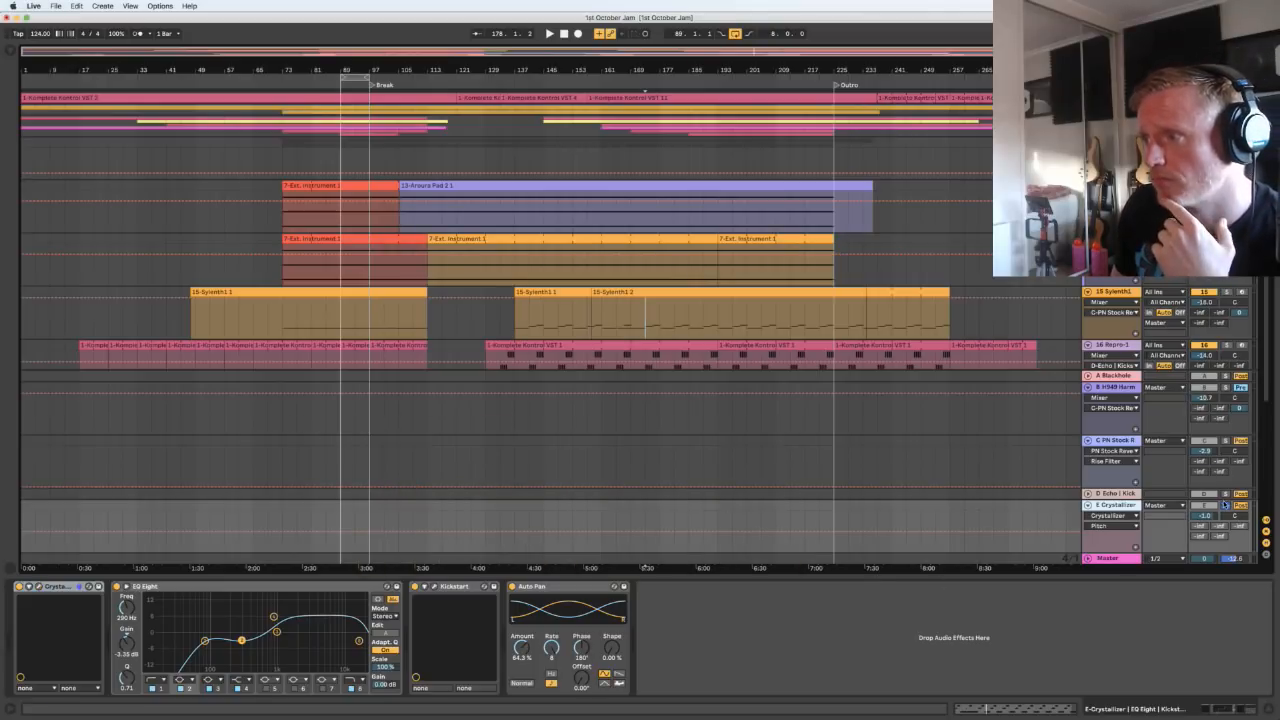
left_click(1227, 505)
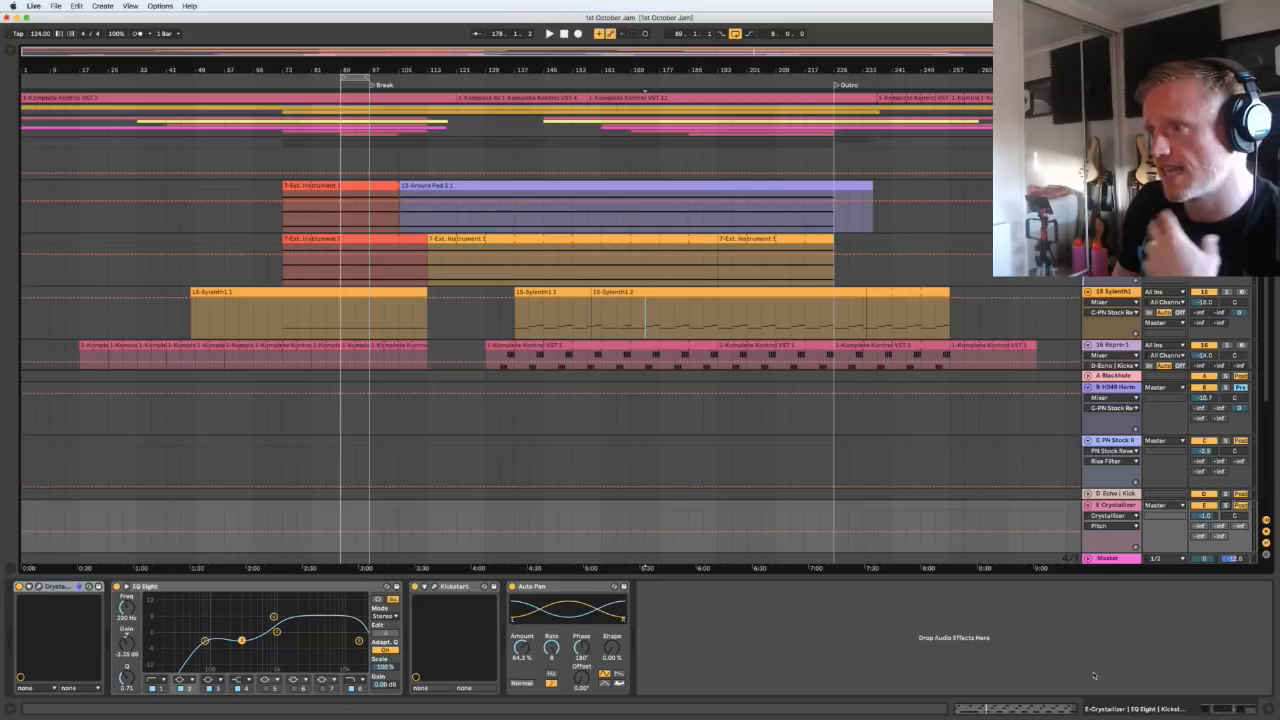
Display the Limiter on the master track
left_click(1111, 558)
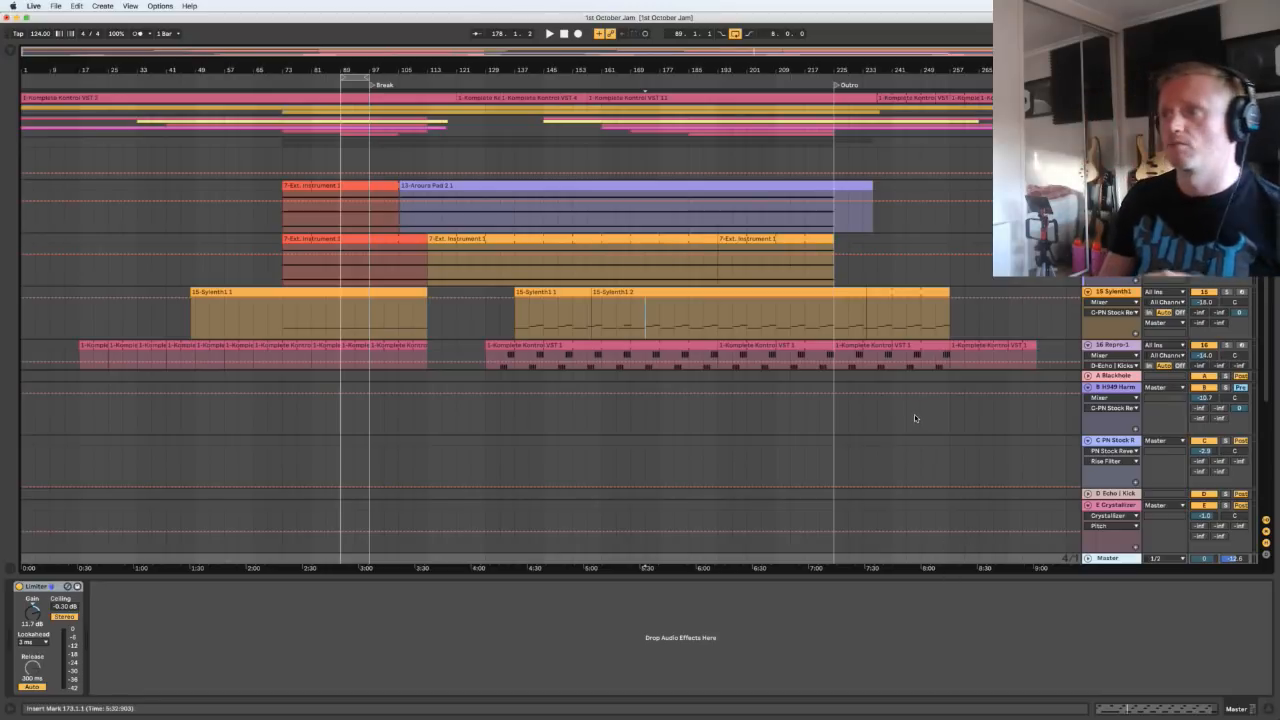
Choose All Individual Tracks as the rendered track for an audio export, and cancel the export
key("super+shift+r")
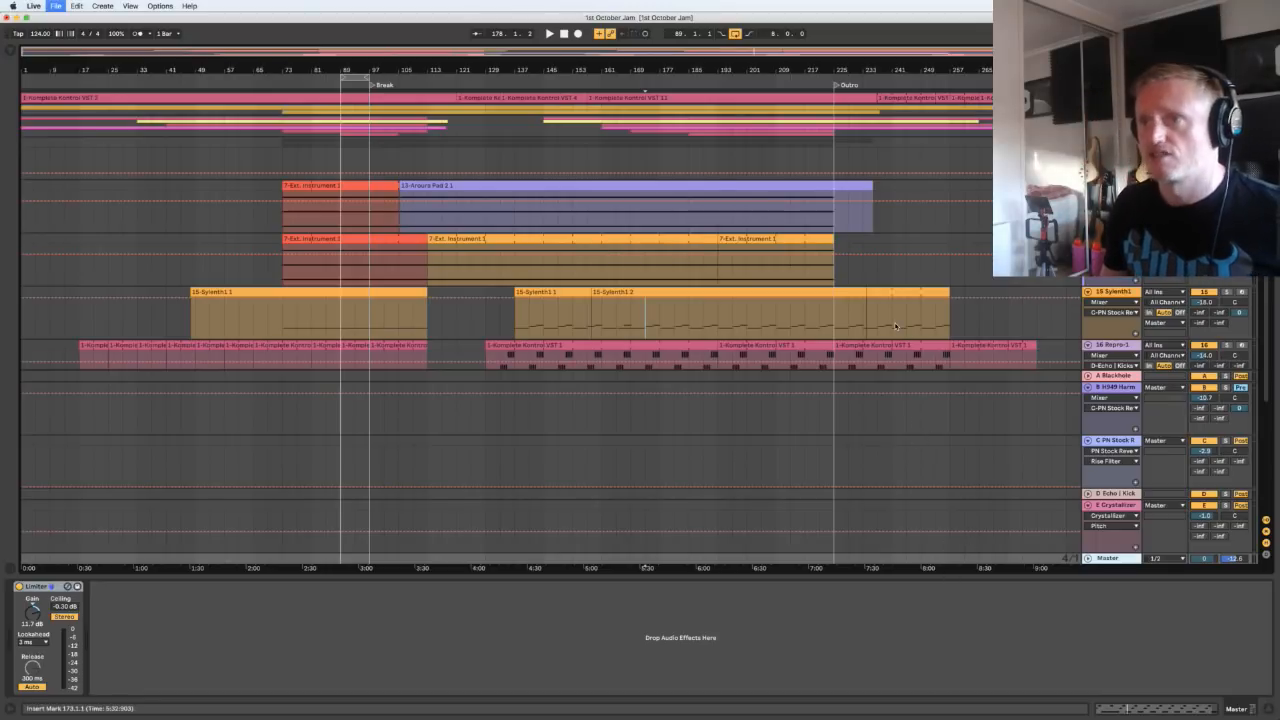
left_click(670, 202)
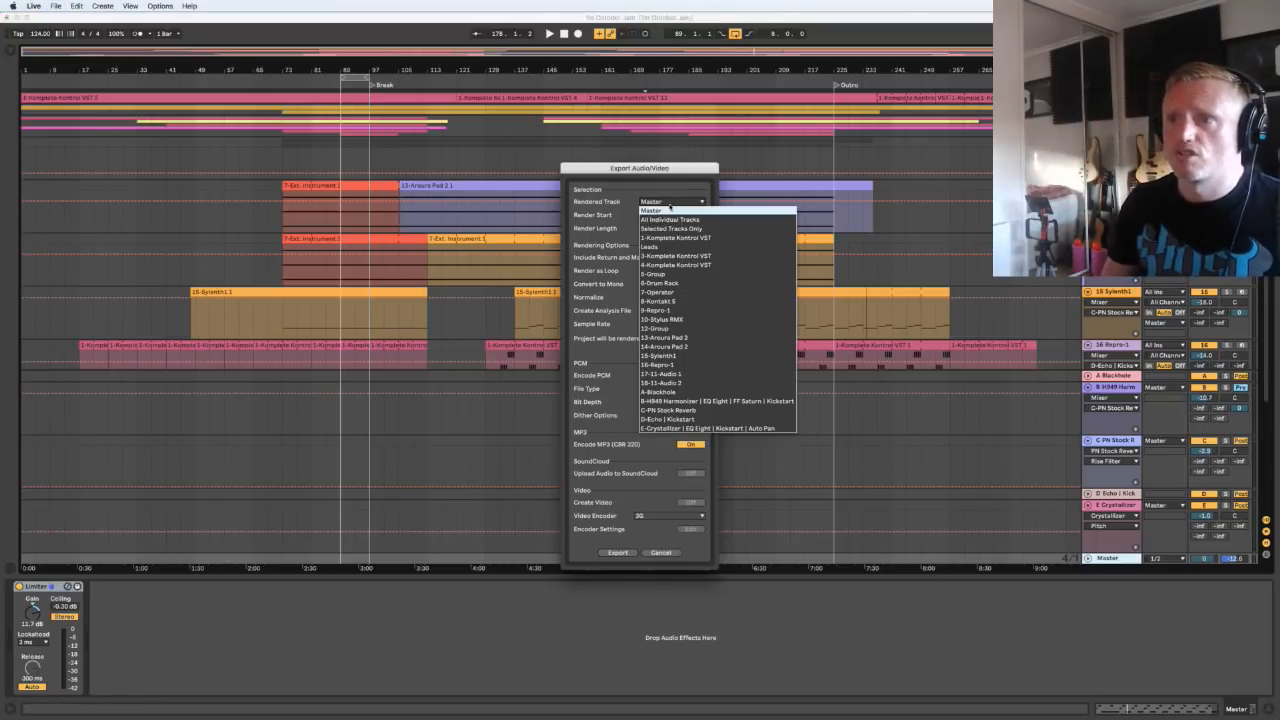
left_click(700, 219)
left_click(658, 552)
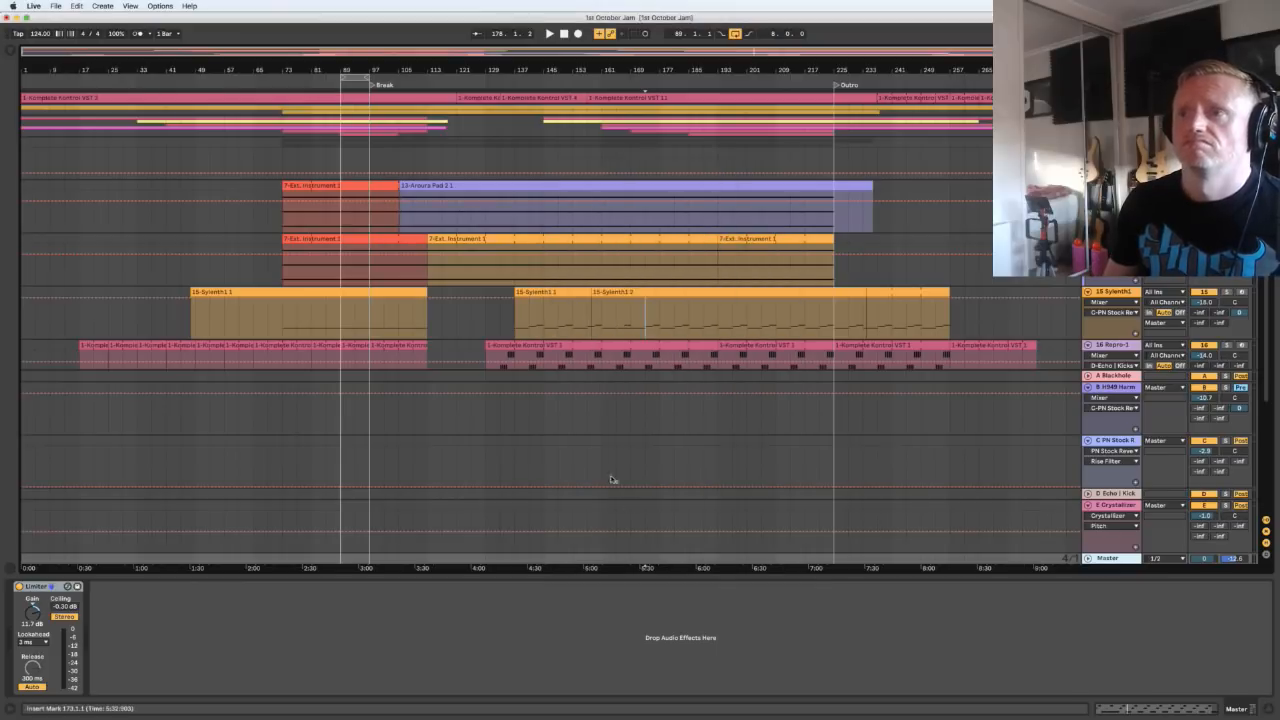
Return to the drum and Operator tracks and fold all the return tracks
scroll(978, 184, "up", 5)
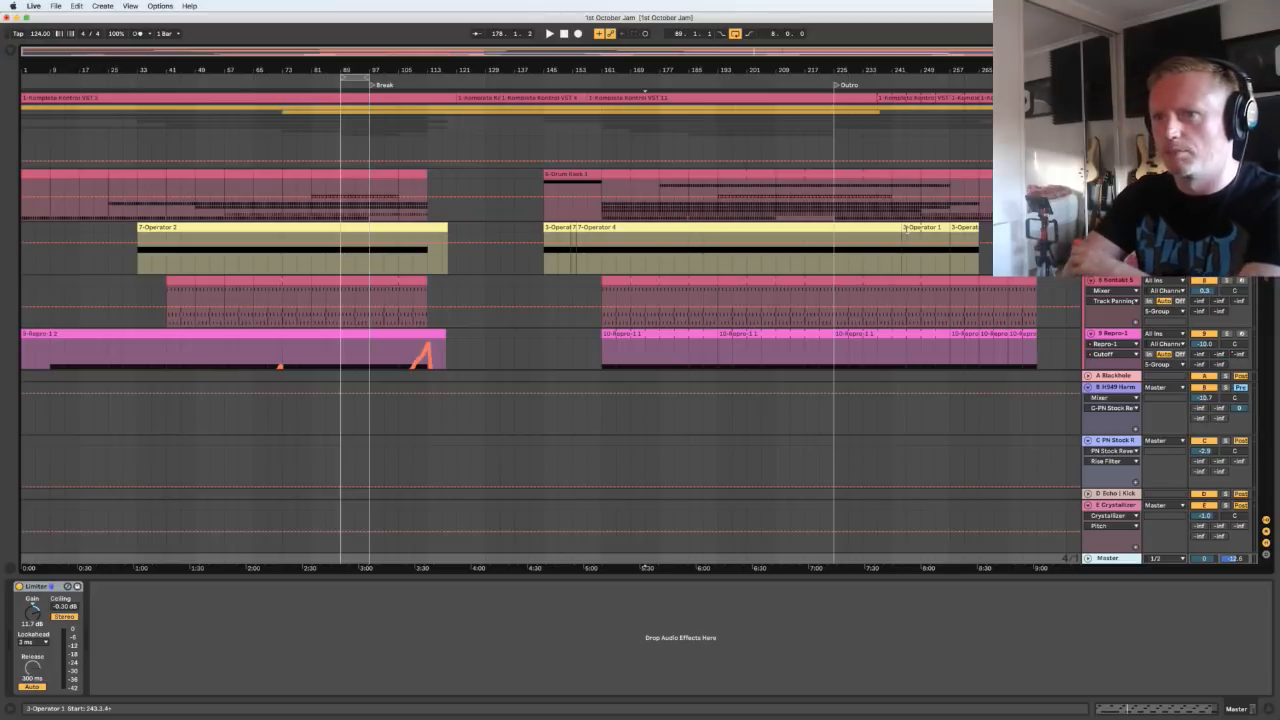
left_click(1088, 388, "alt")
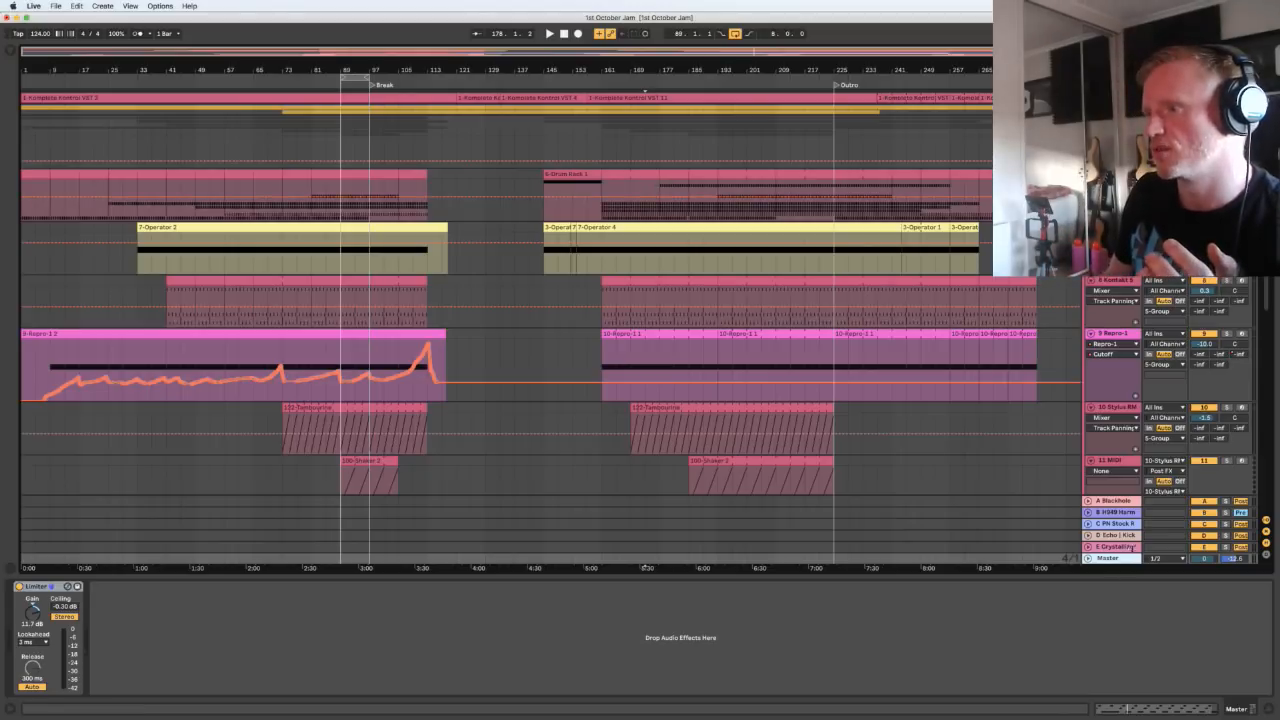
Unfold return tracks B, C, D and E in the arrangement to show their mixer and routing settings
left_click(1089, 513)
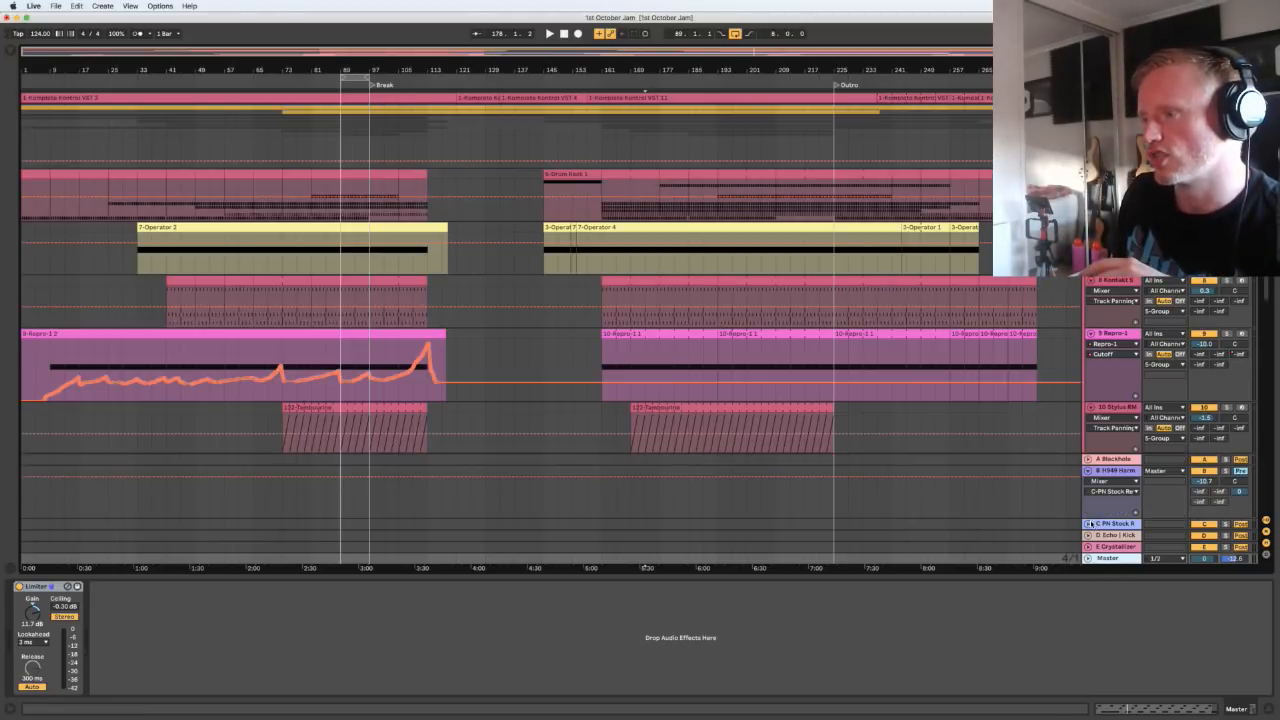
left_click(1089, 523)
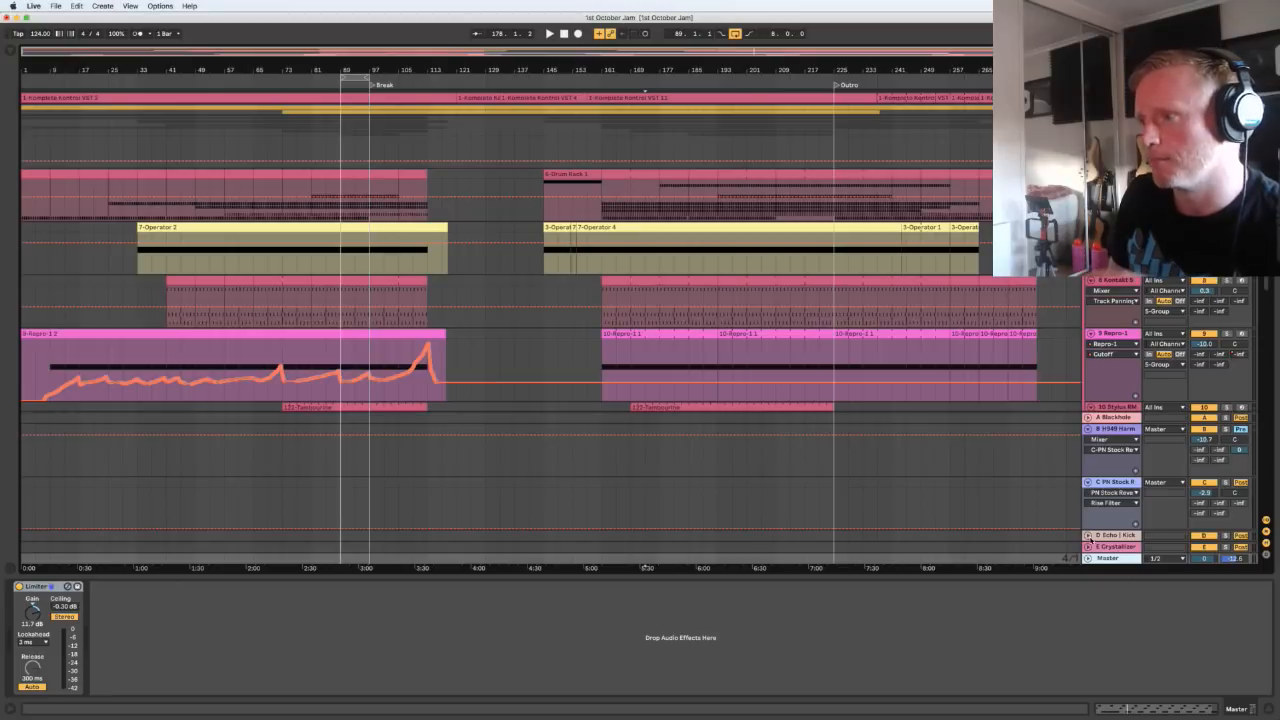
left_click(1088, 535)
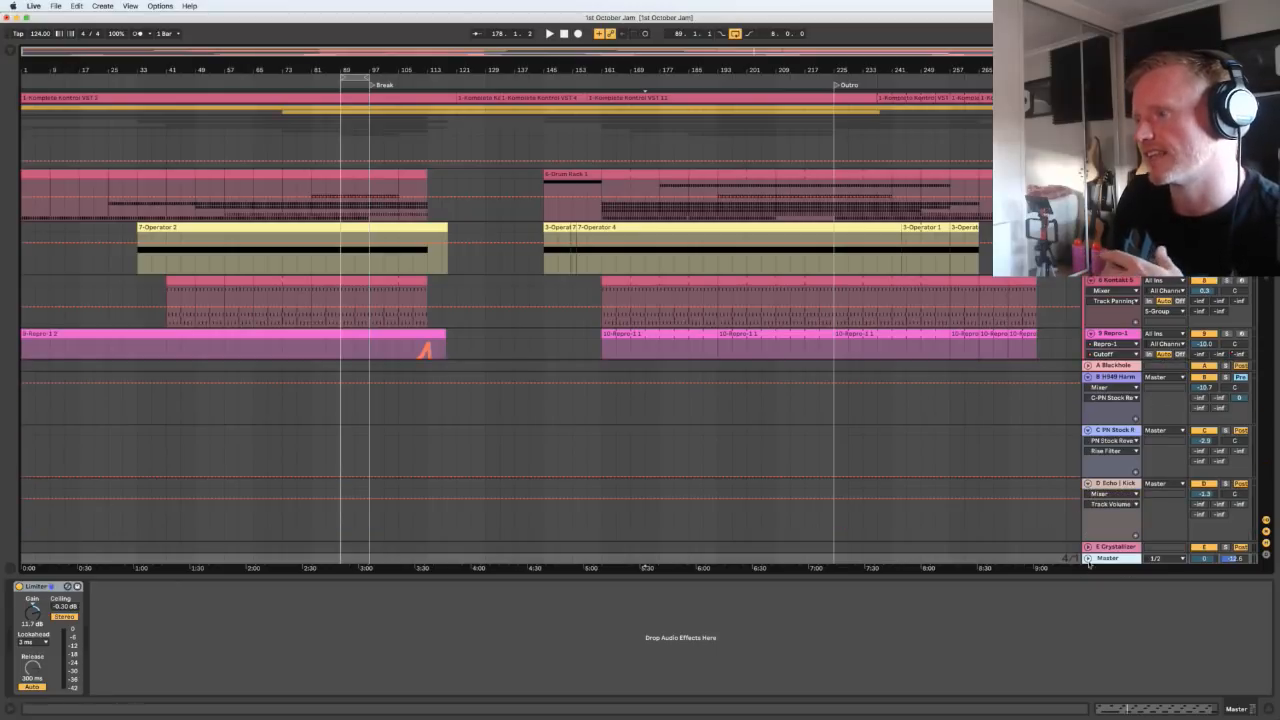
left_click(1088, 547)
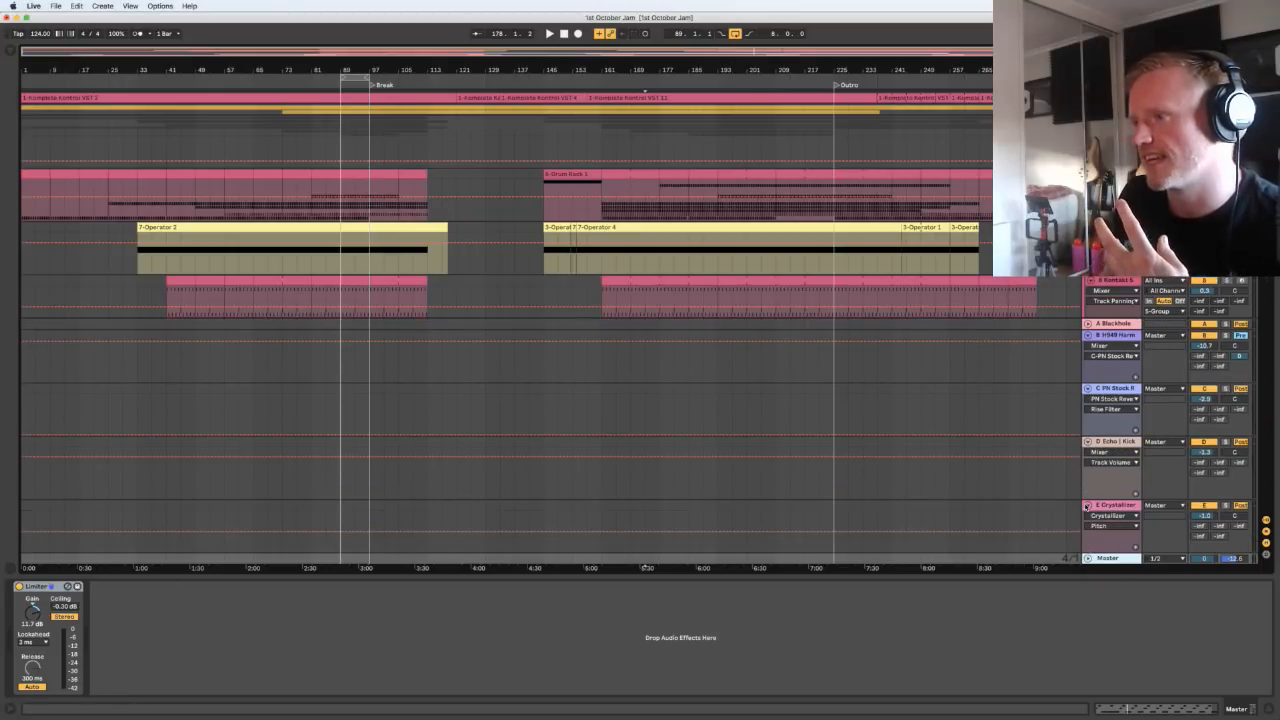
Fold return tracks E, D, C and B back to their compact height
left_click(1088, 506)
left_click(1087, 483)
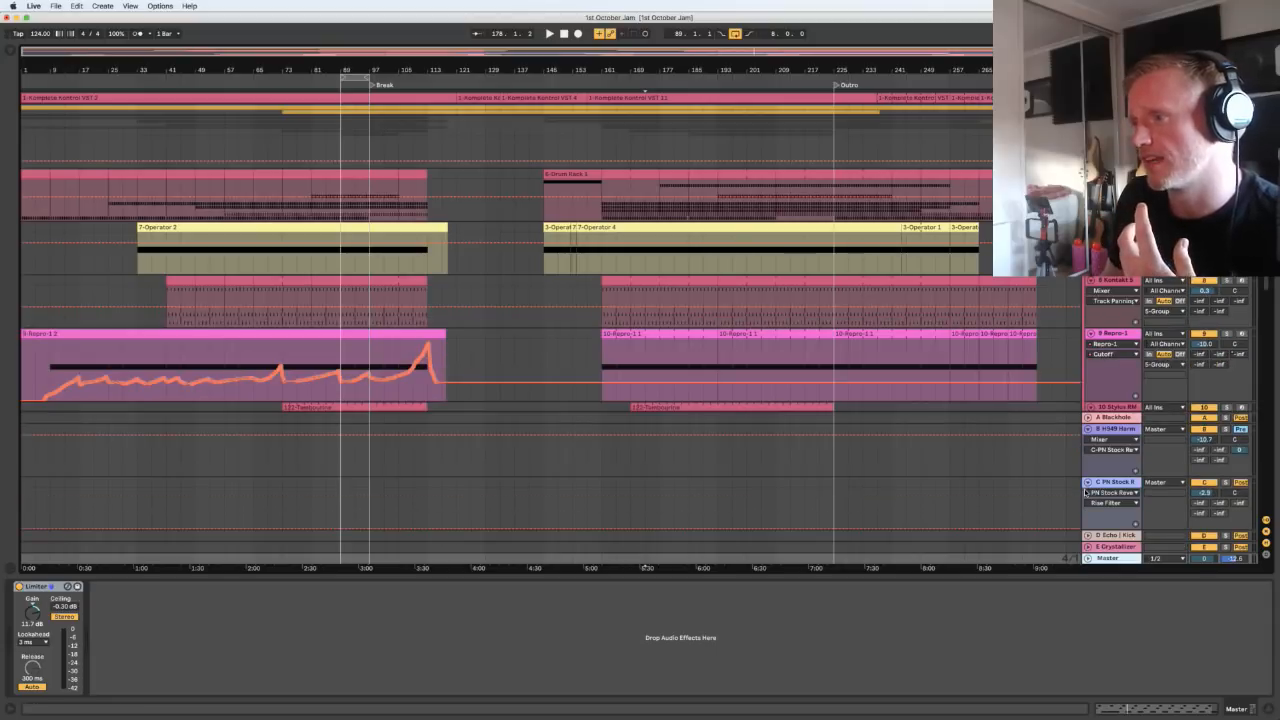
left_click(1088, 483)
left_click(1088, 470)
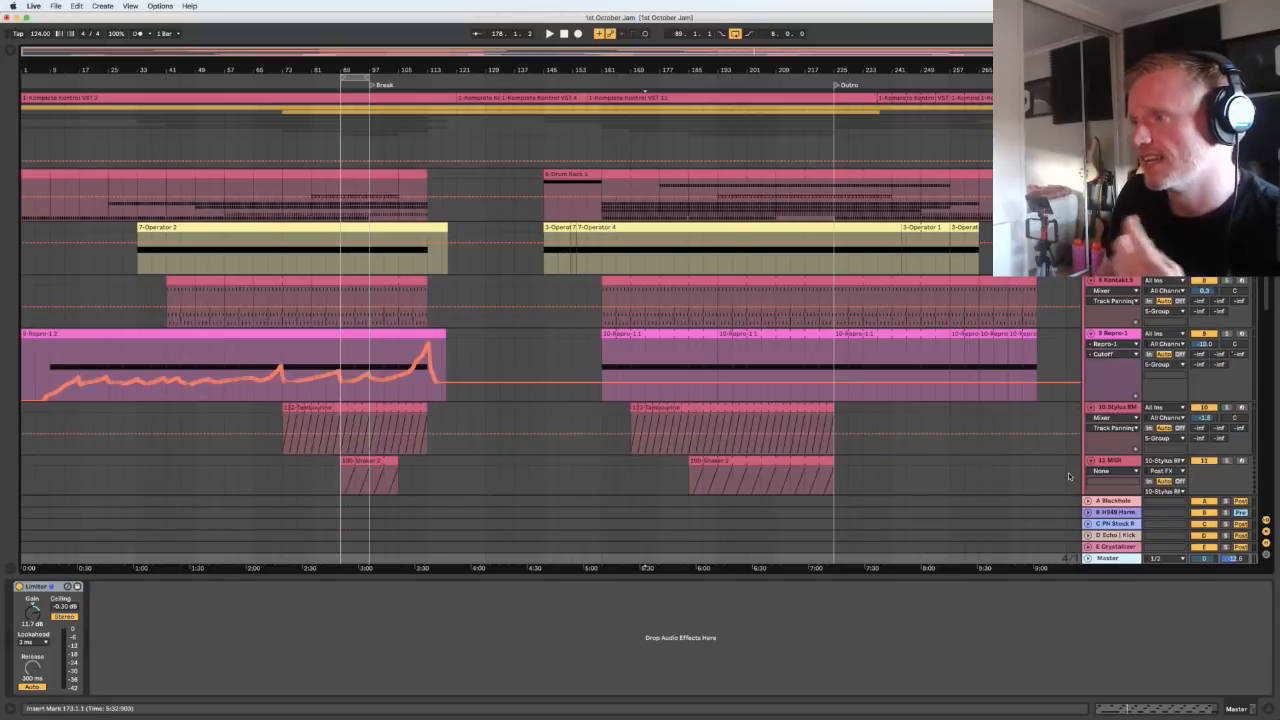